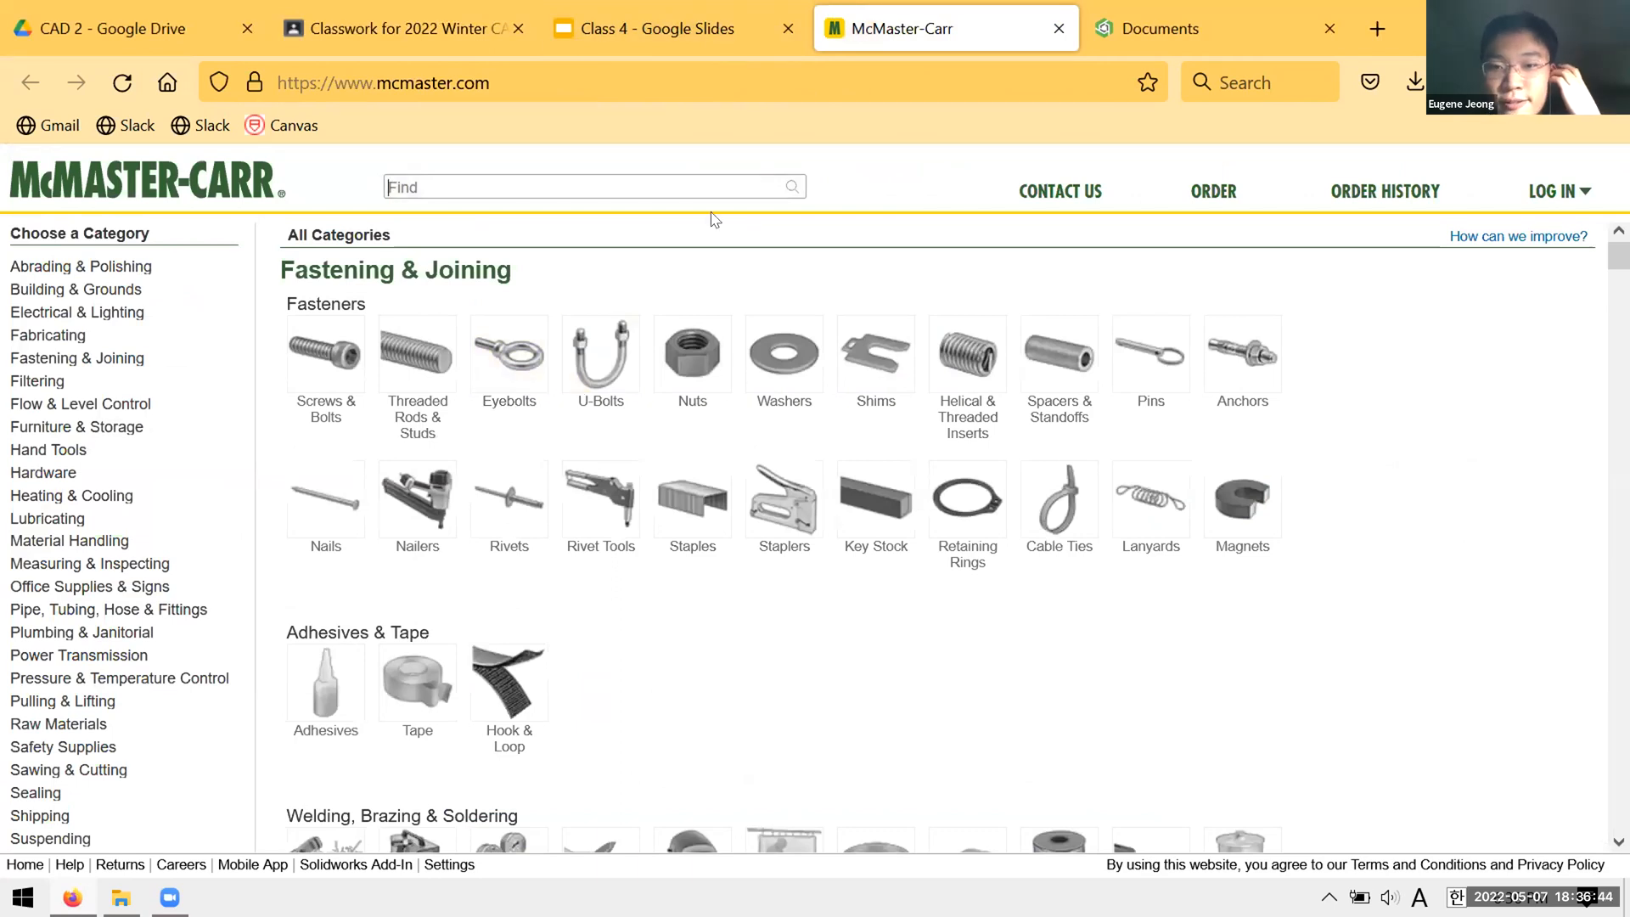
- Show the Import - McMaster-Carr slide and open the Screws & Bolts category in the McMaster-Carr catalog
{"action": "left_click", "coordinate": [1335, 295]}
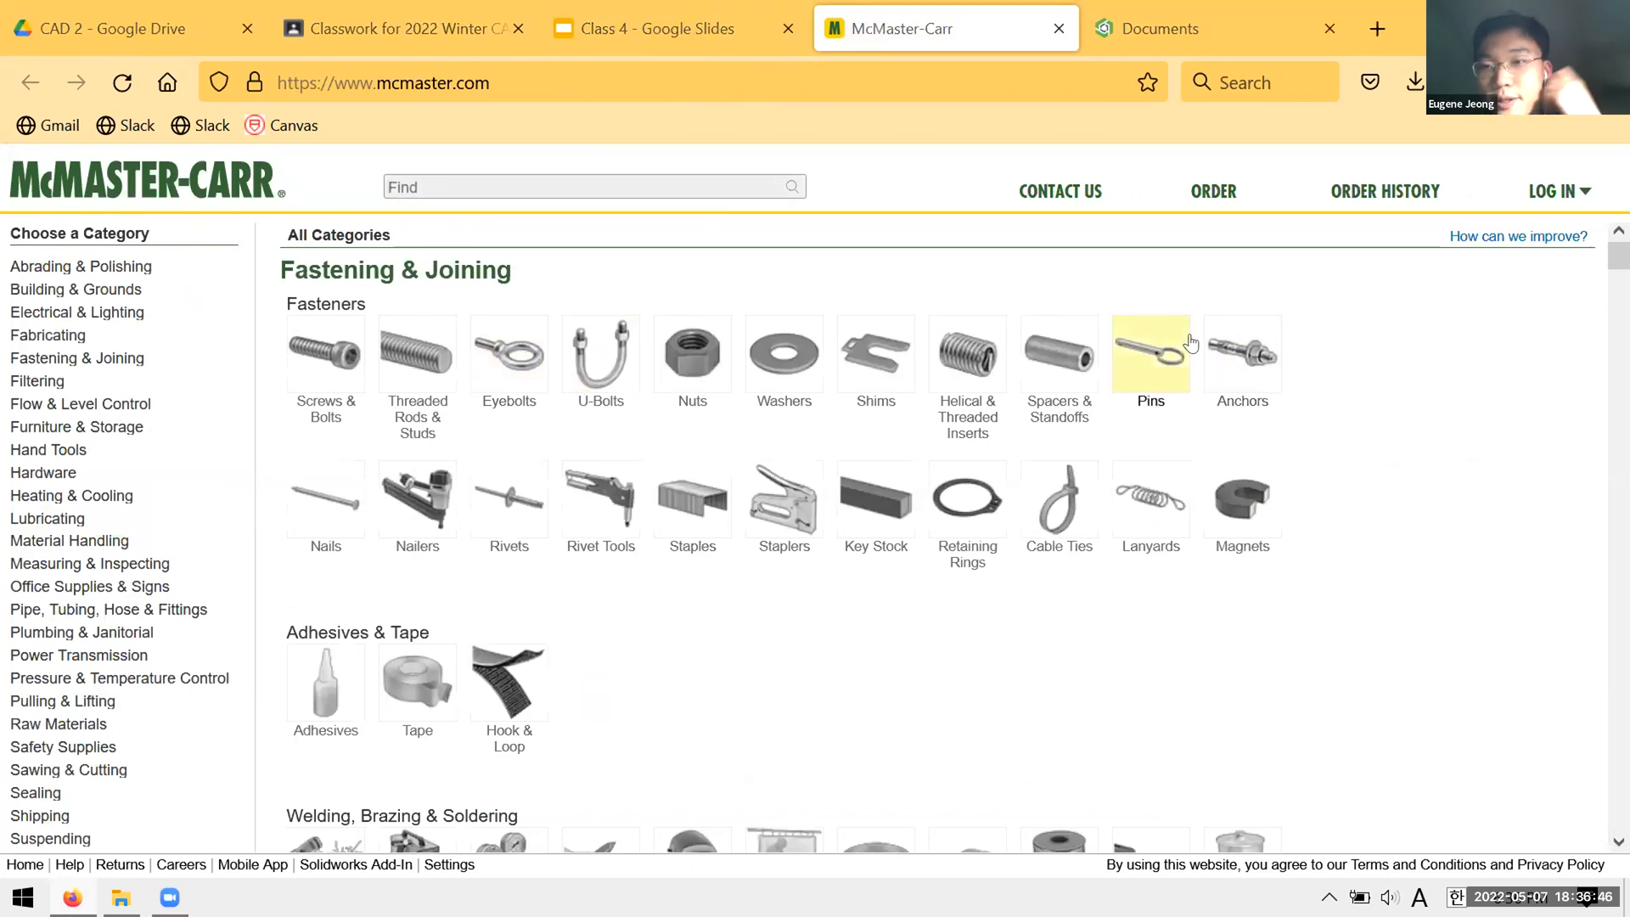
{"action": "left_click", "coordinate": [676, 28]}
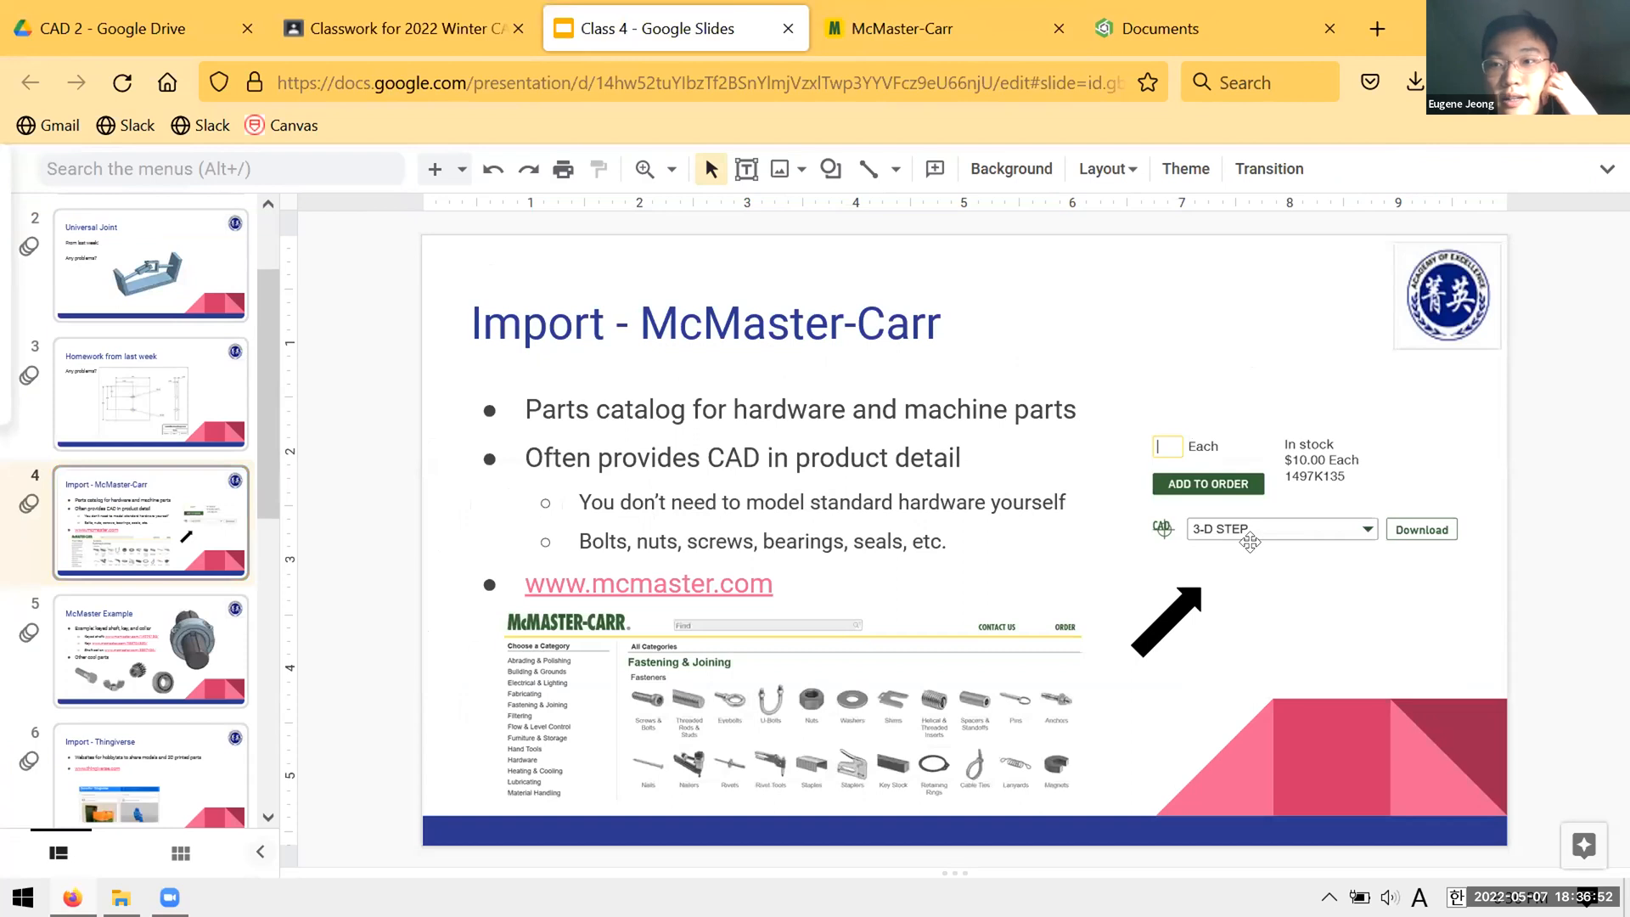
{"action": "key", "text": "ctrl+Tab"}
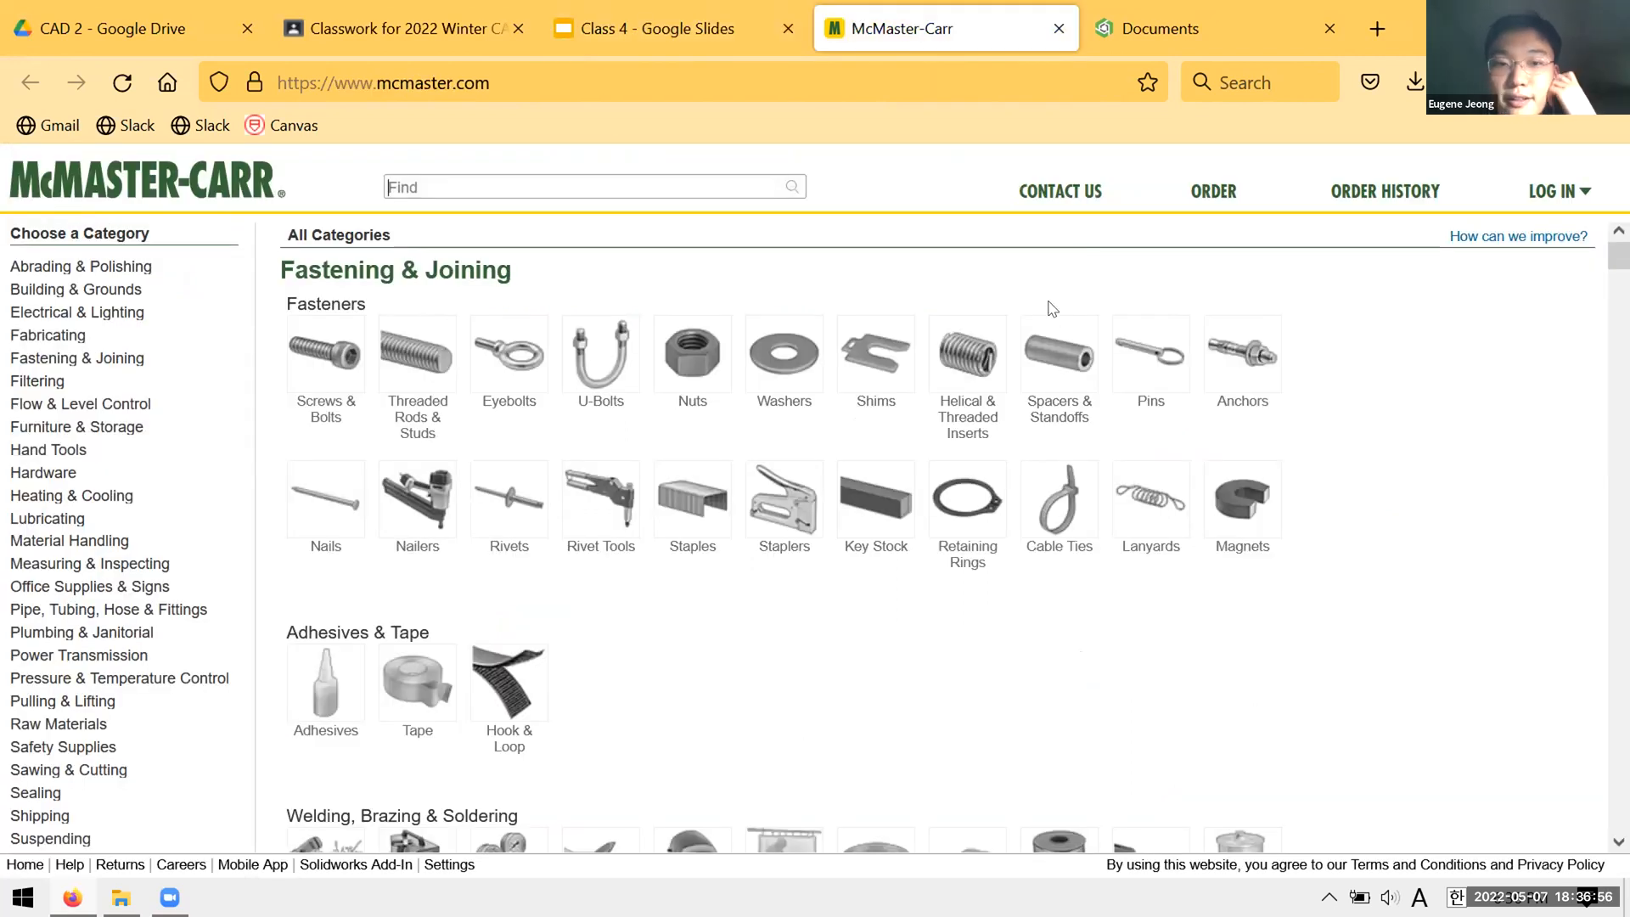
{"action": "left_click", "coordinate": [327, 407]}
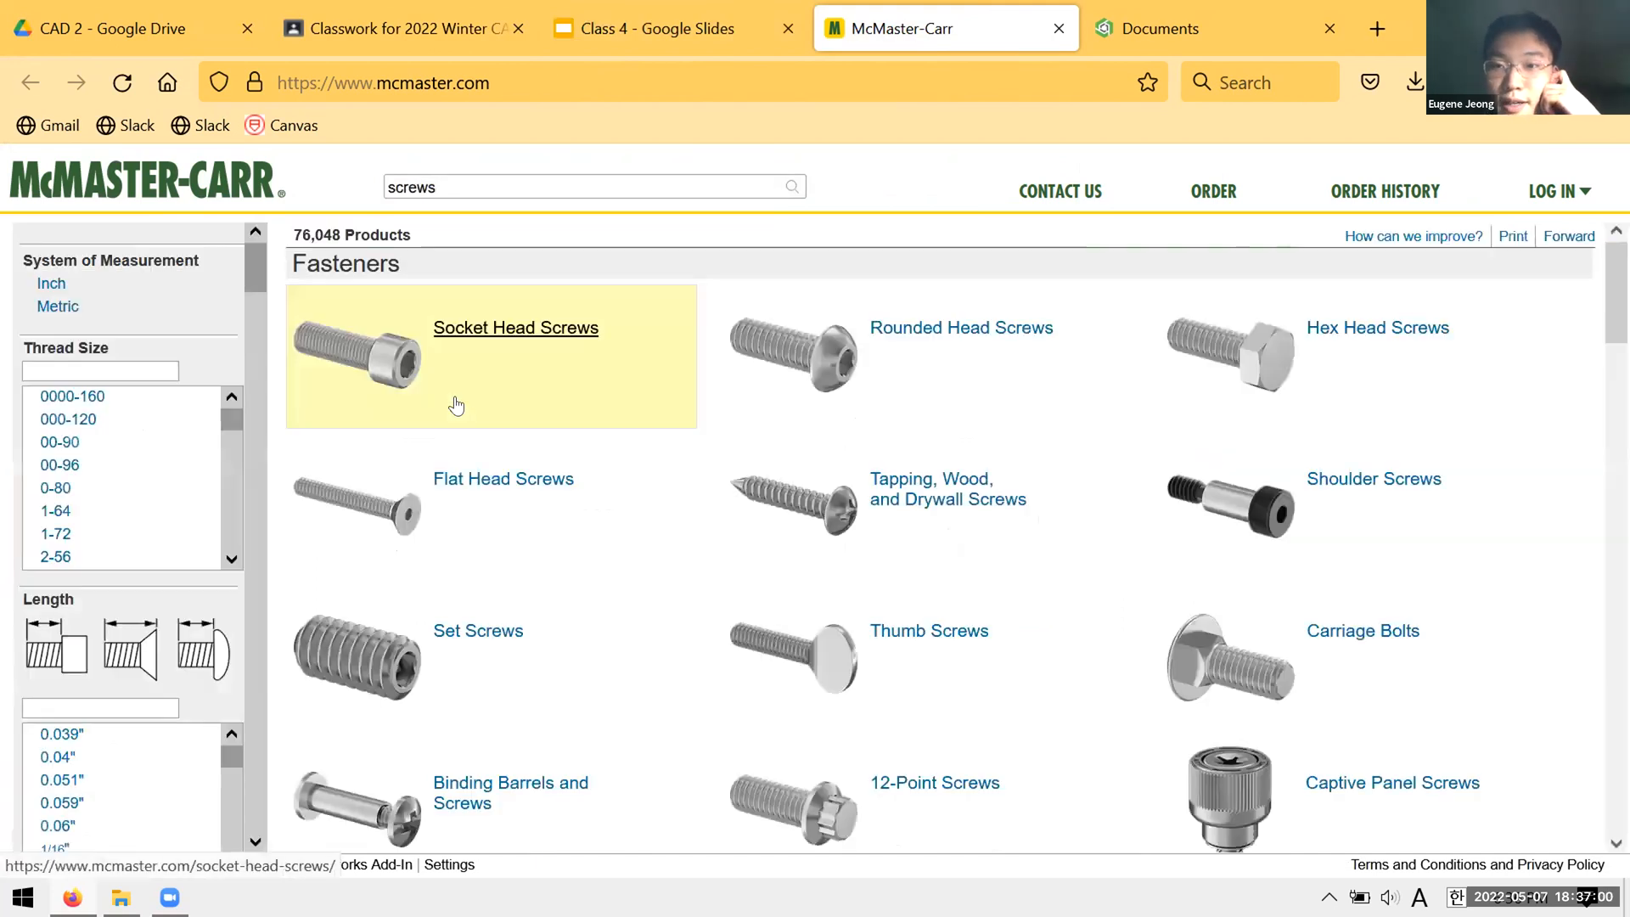
- Look through the Class 4 slide thumbnails following the McMaster-Carr slide and return to the McMaster-Carr screws catalog
{"action": "left_click", "coordinate": [605, 34]}
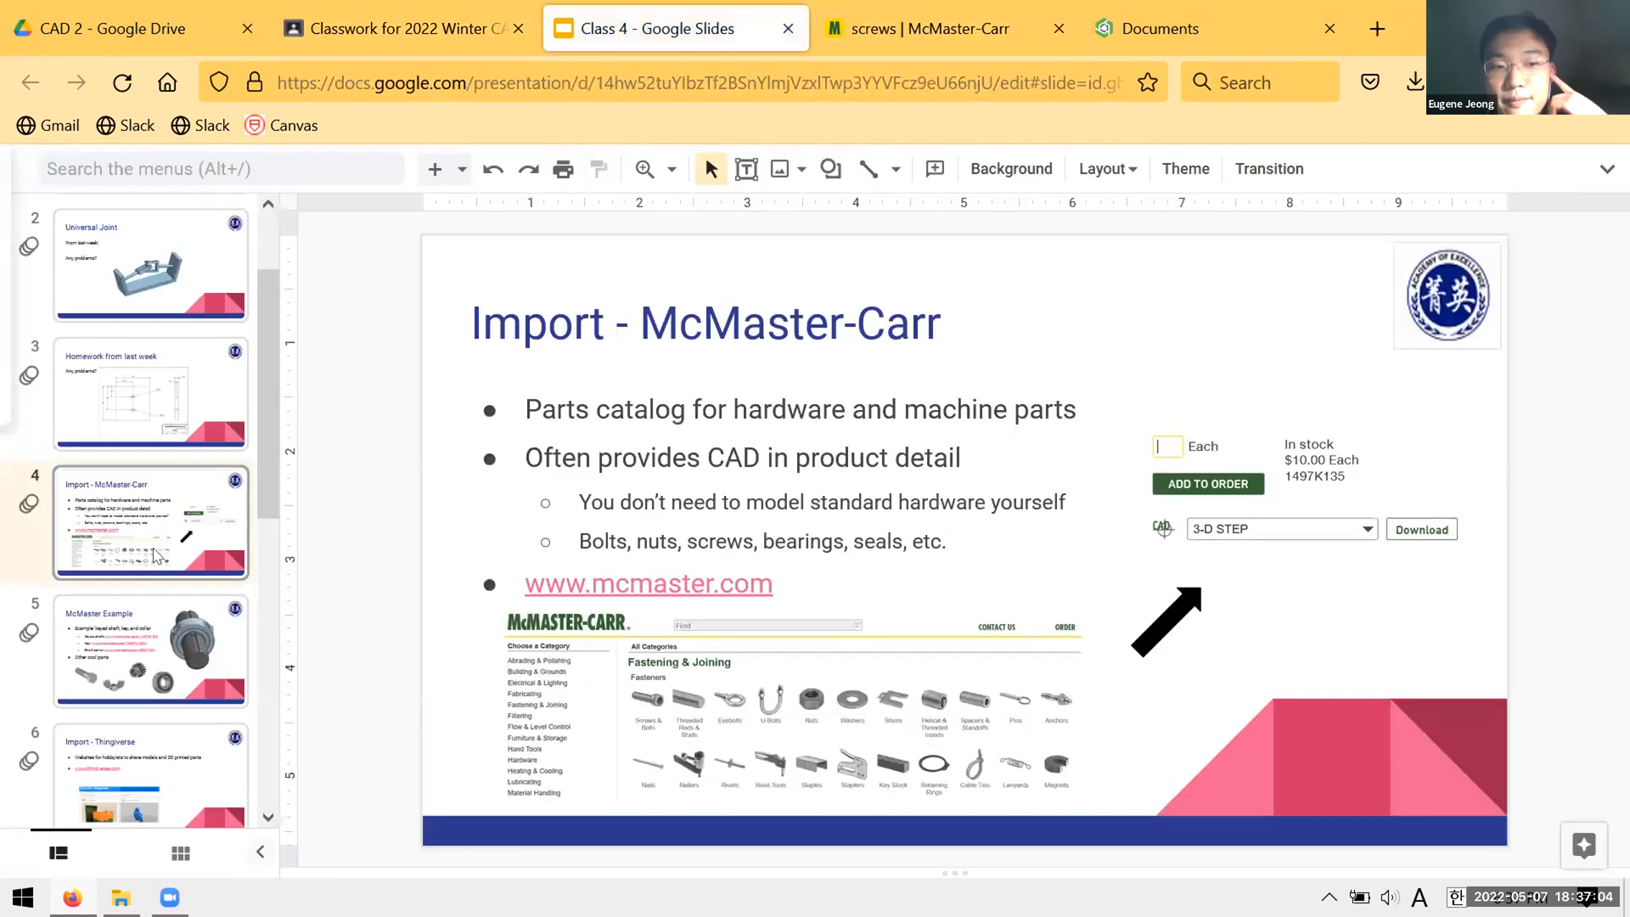
{"action": "scroll", "coordinate": [155, 556], "scroll_direction": "down", "scroll_amount": 5}
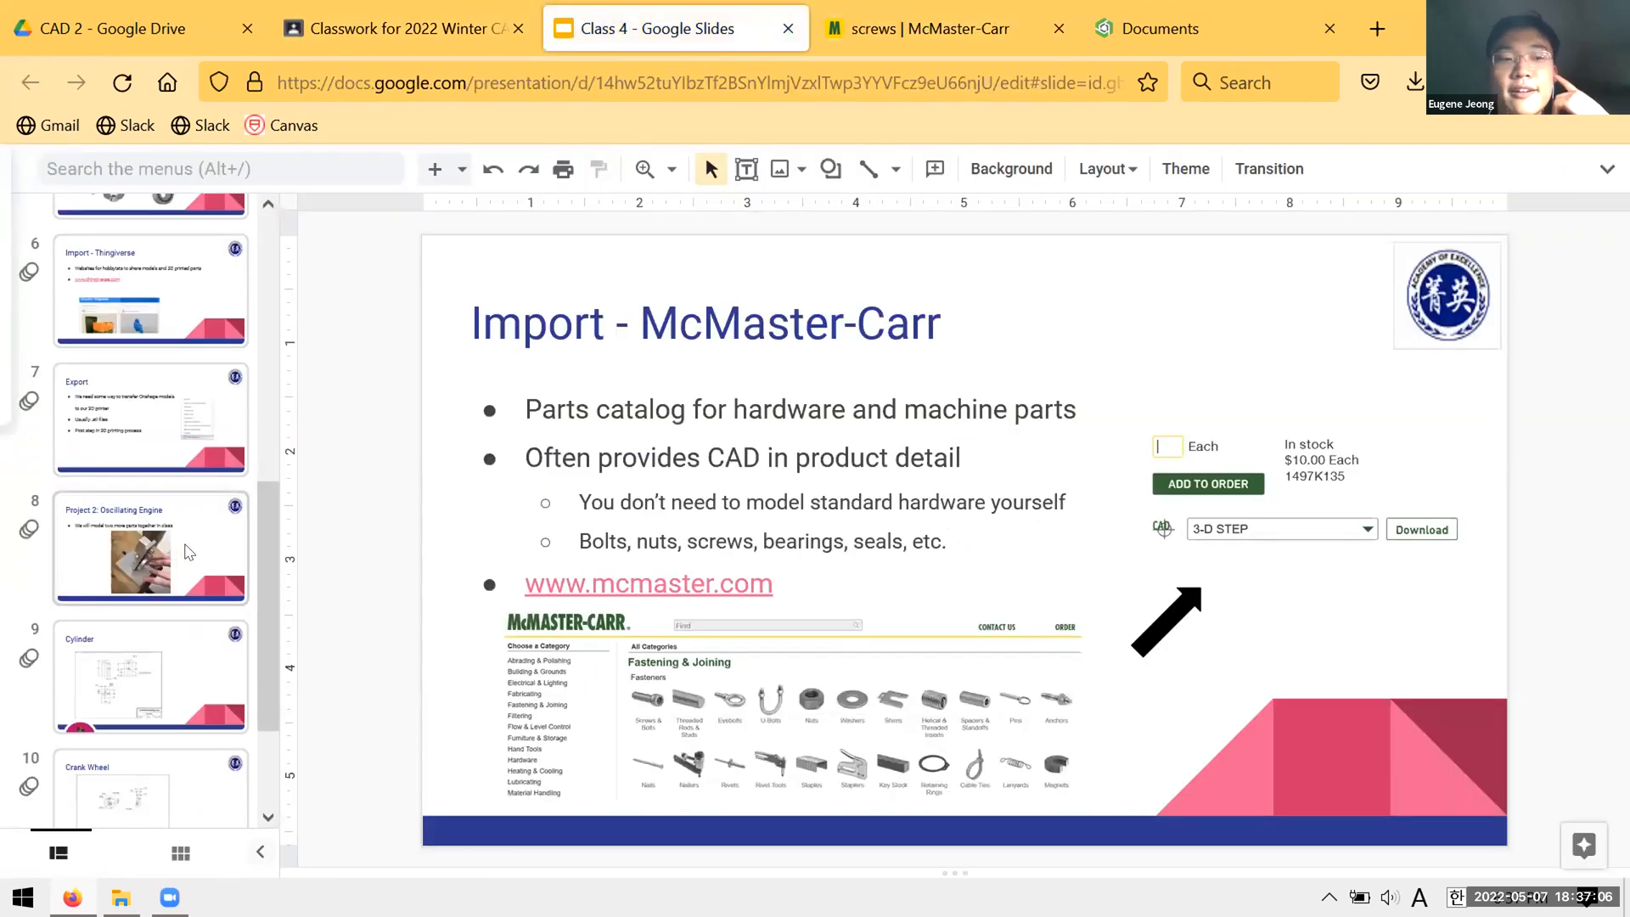
{"action": "scroll", "coordinate": [188, 552], "scroll_direction": "up", "scroll_amount": 5}
{"action": "scroll", "coordinate": [194, 522], "scroll_direction": "down", "scroll_amount": 2}
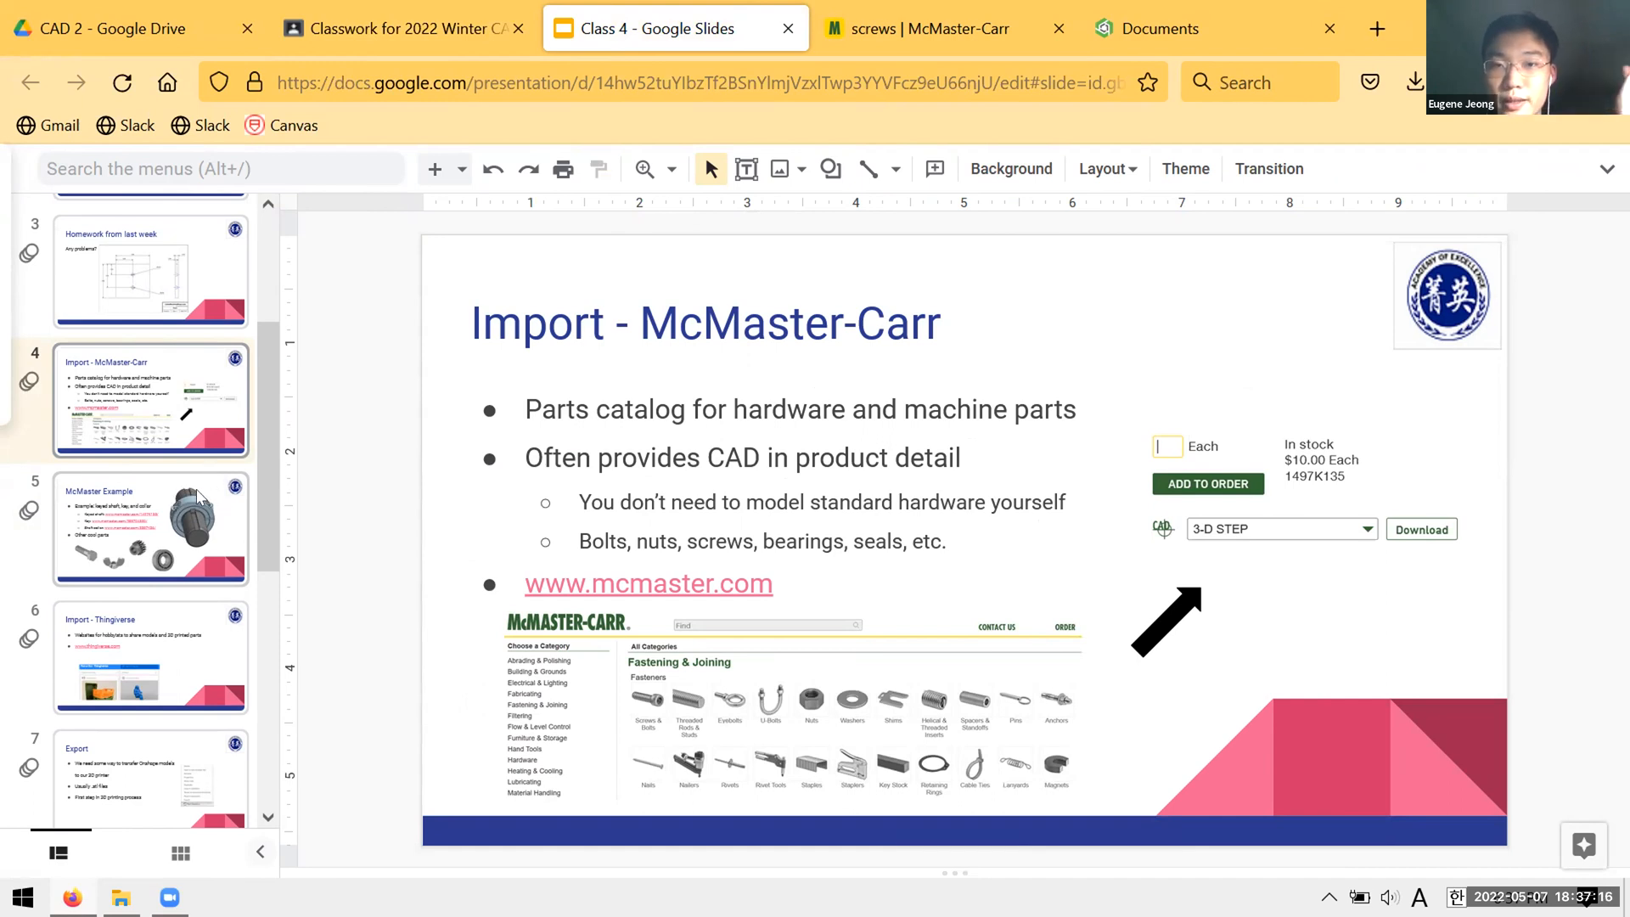
{"action": "left_click", "coordinate": [890, 8]}
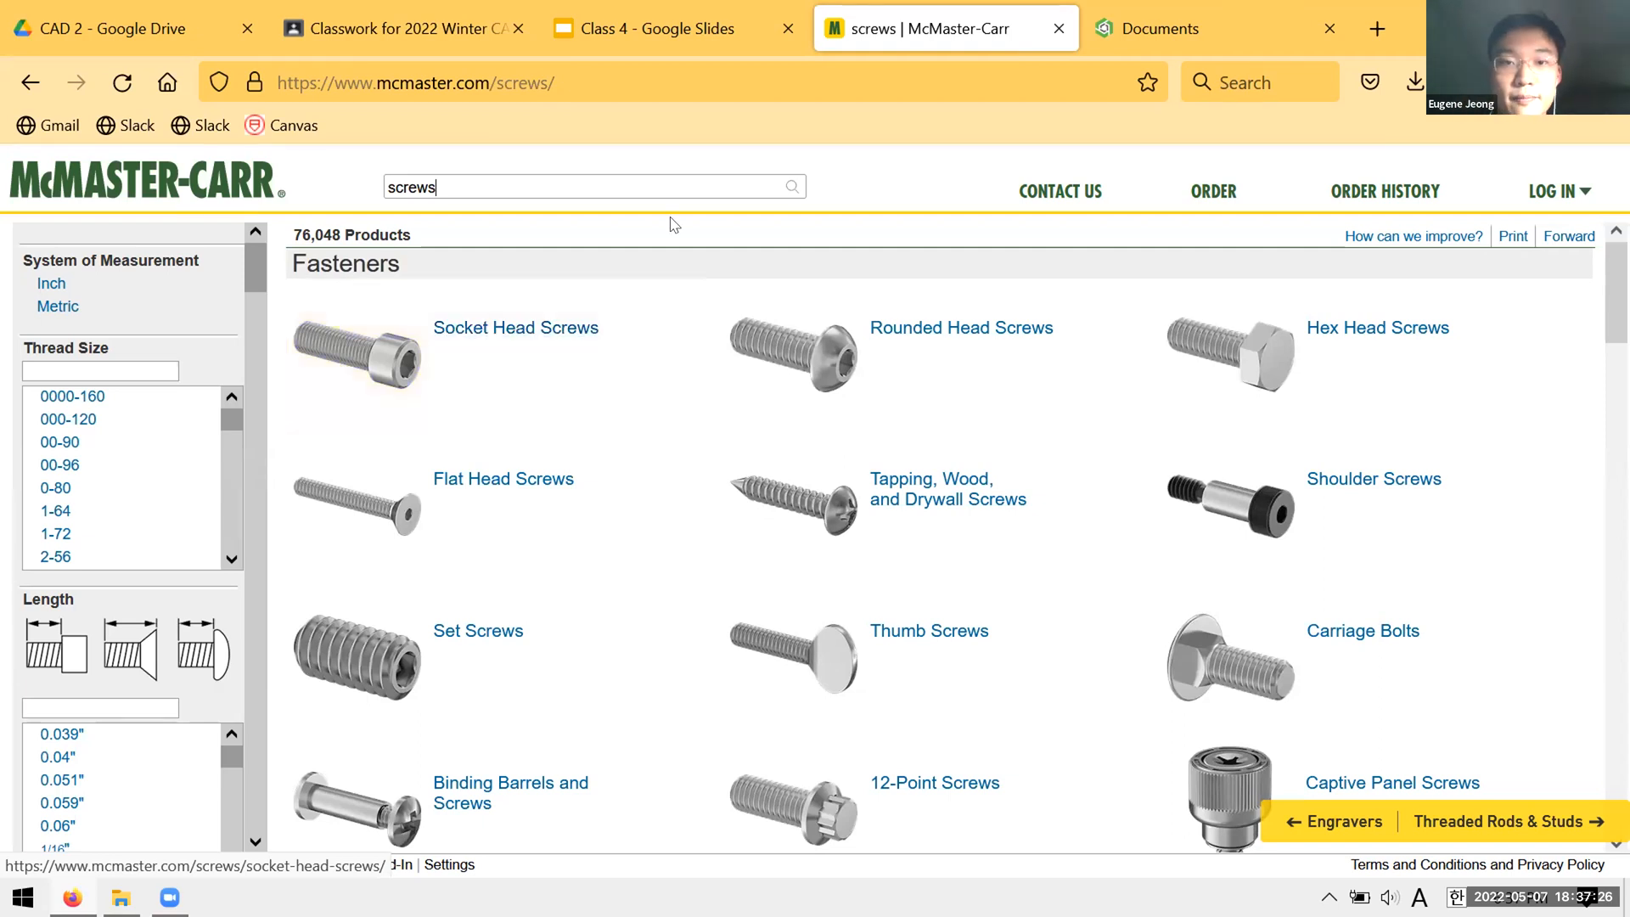
- Browse through the standard Socket Head Screws category to the Alloy Steel Socket Head Screws product list
{"action": "left_click", "coordinate": [539, 371]}
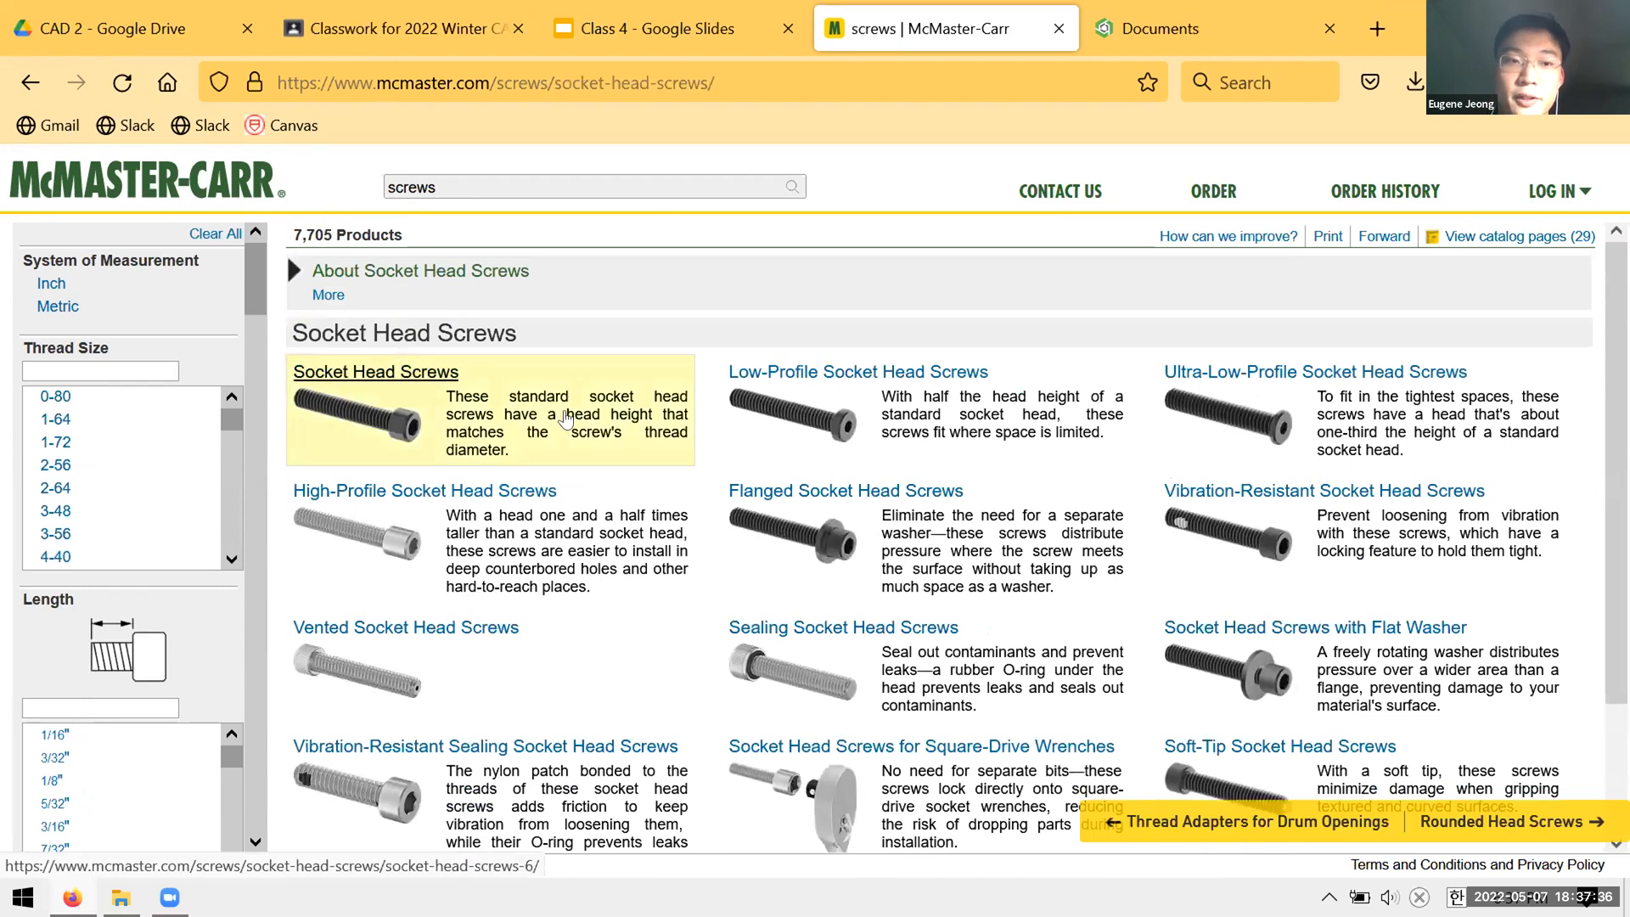
{"action": "left_click", "coordinate": [566, 417]}
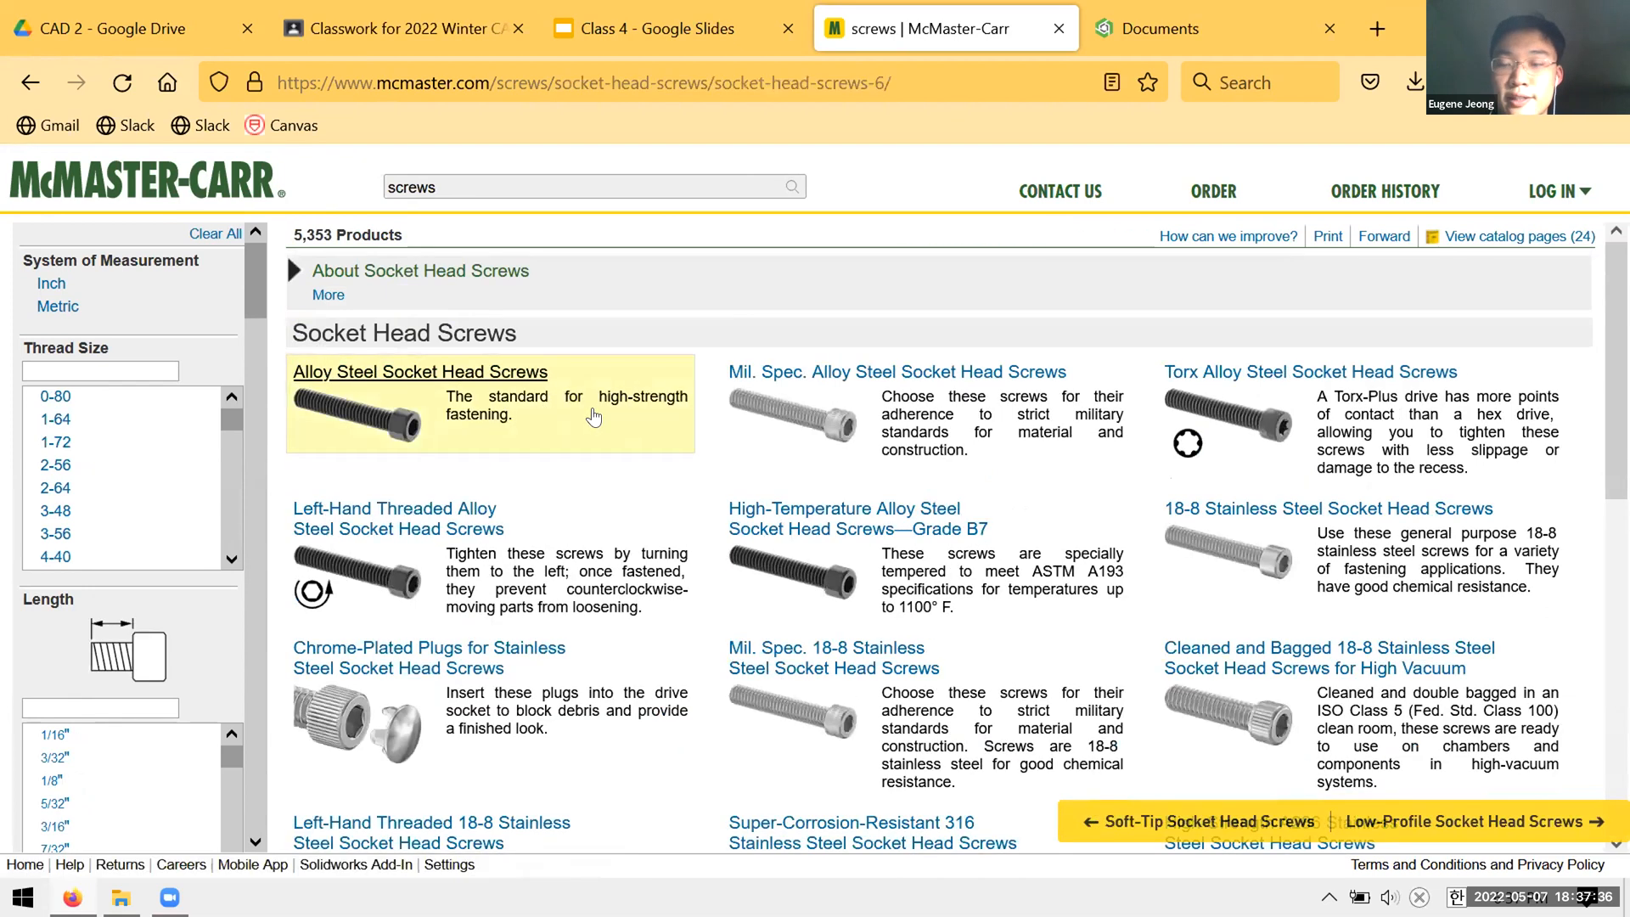
{"action": "left_click", "coordinate": [499, 415]}
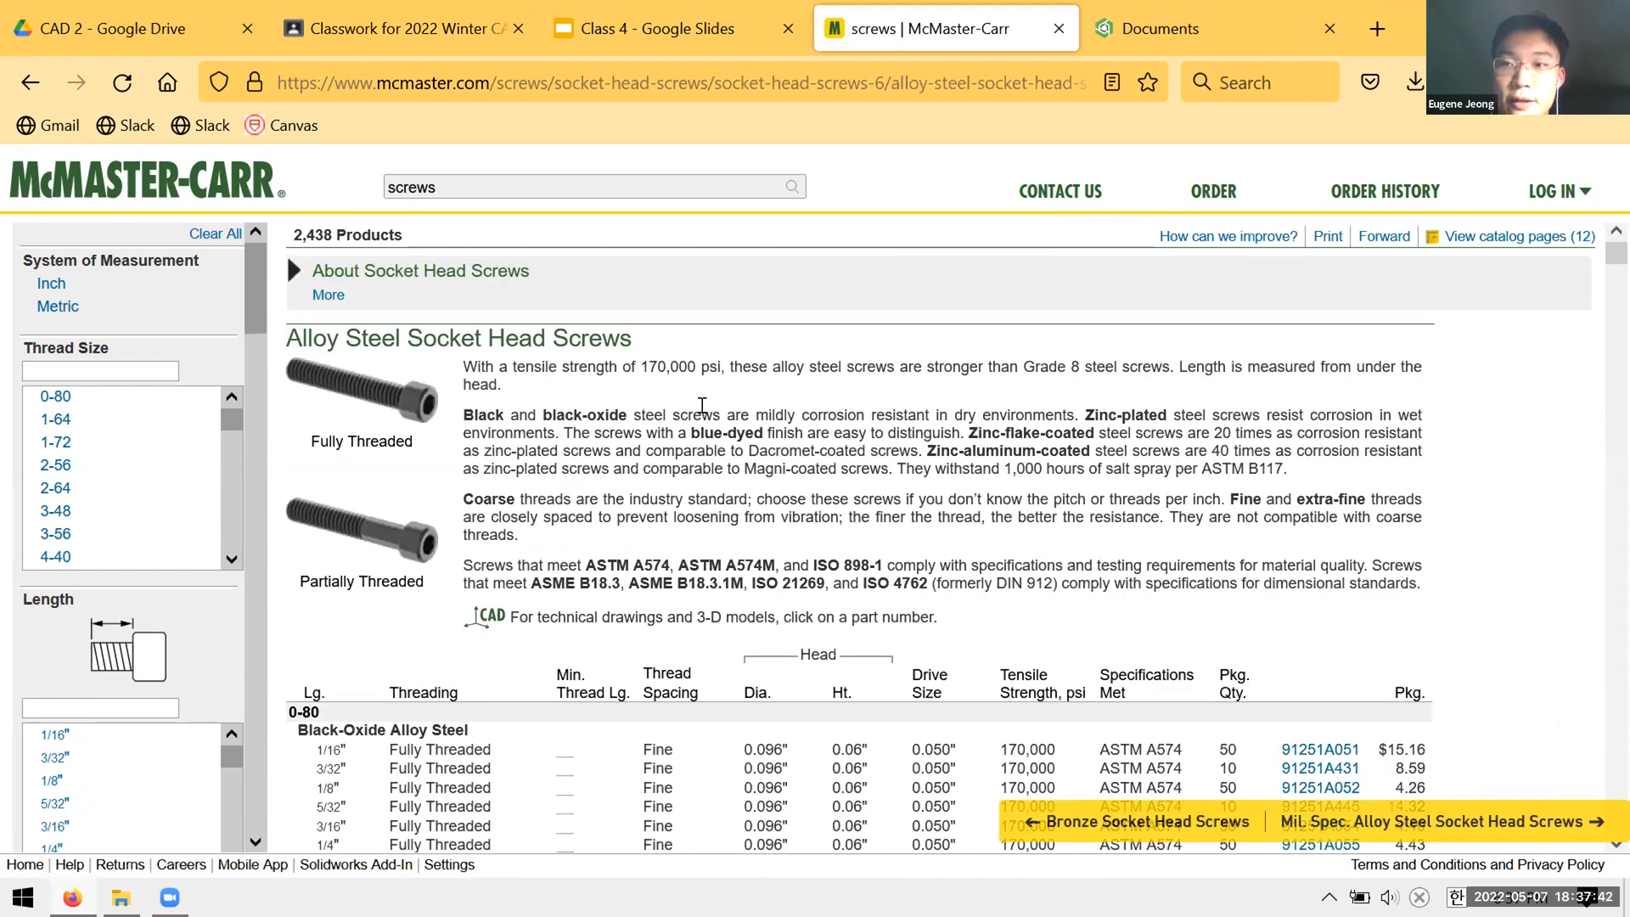
- View the ordering details of the 5/16" and 1/4" long black-oxide screws in the 0-80 size table
{"action": "scroll", "coordinate": [596, 382], "scroll_direction": "down", "scroll_amount": 3}
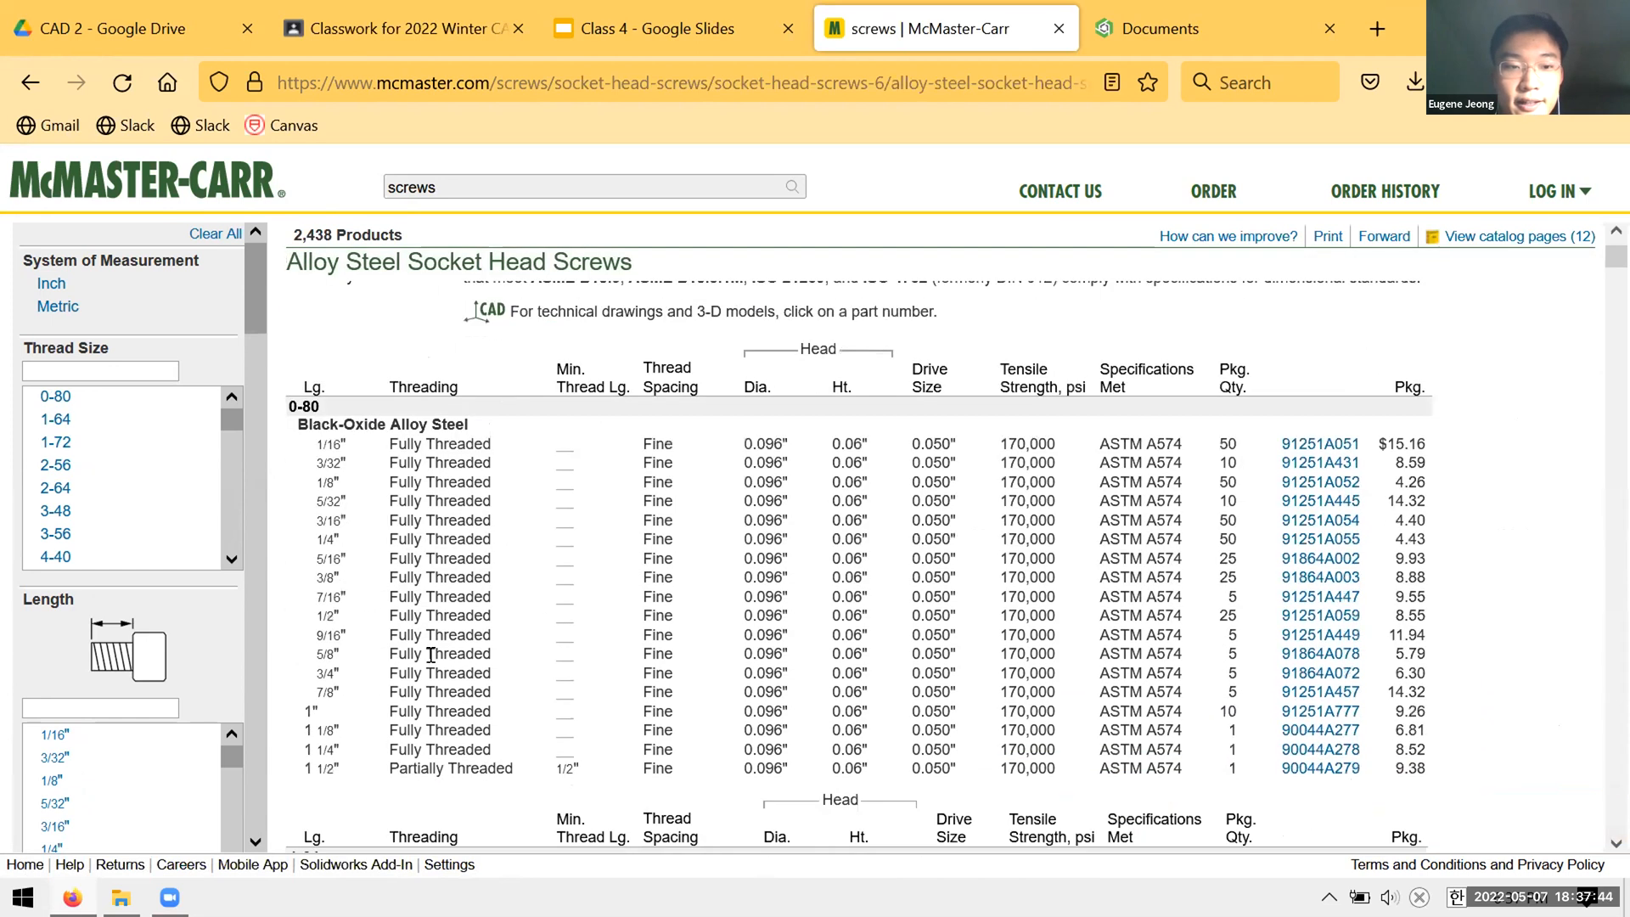
{"action": "left_click", "coordinate": [316, 559]}
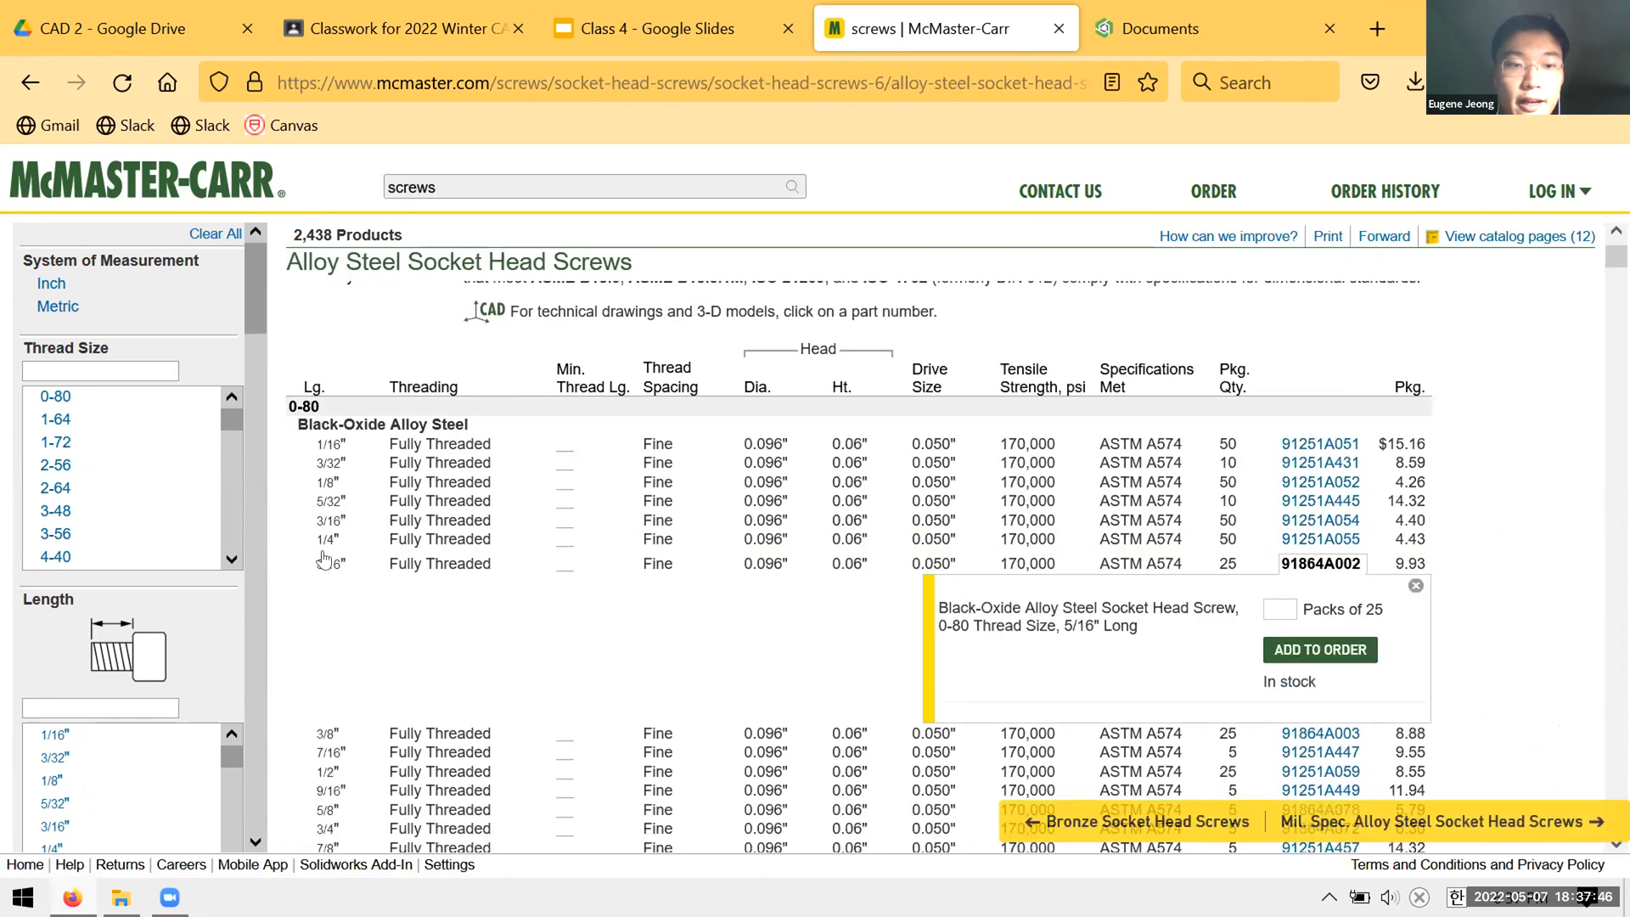
{"action": "left_click", "coordinate": [320, 542]}
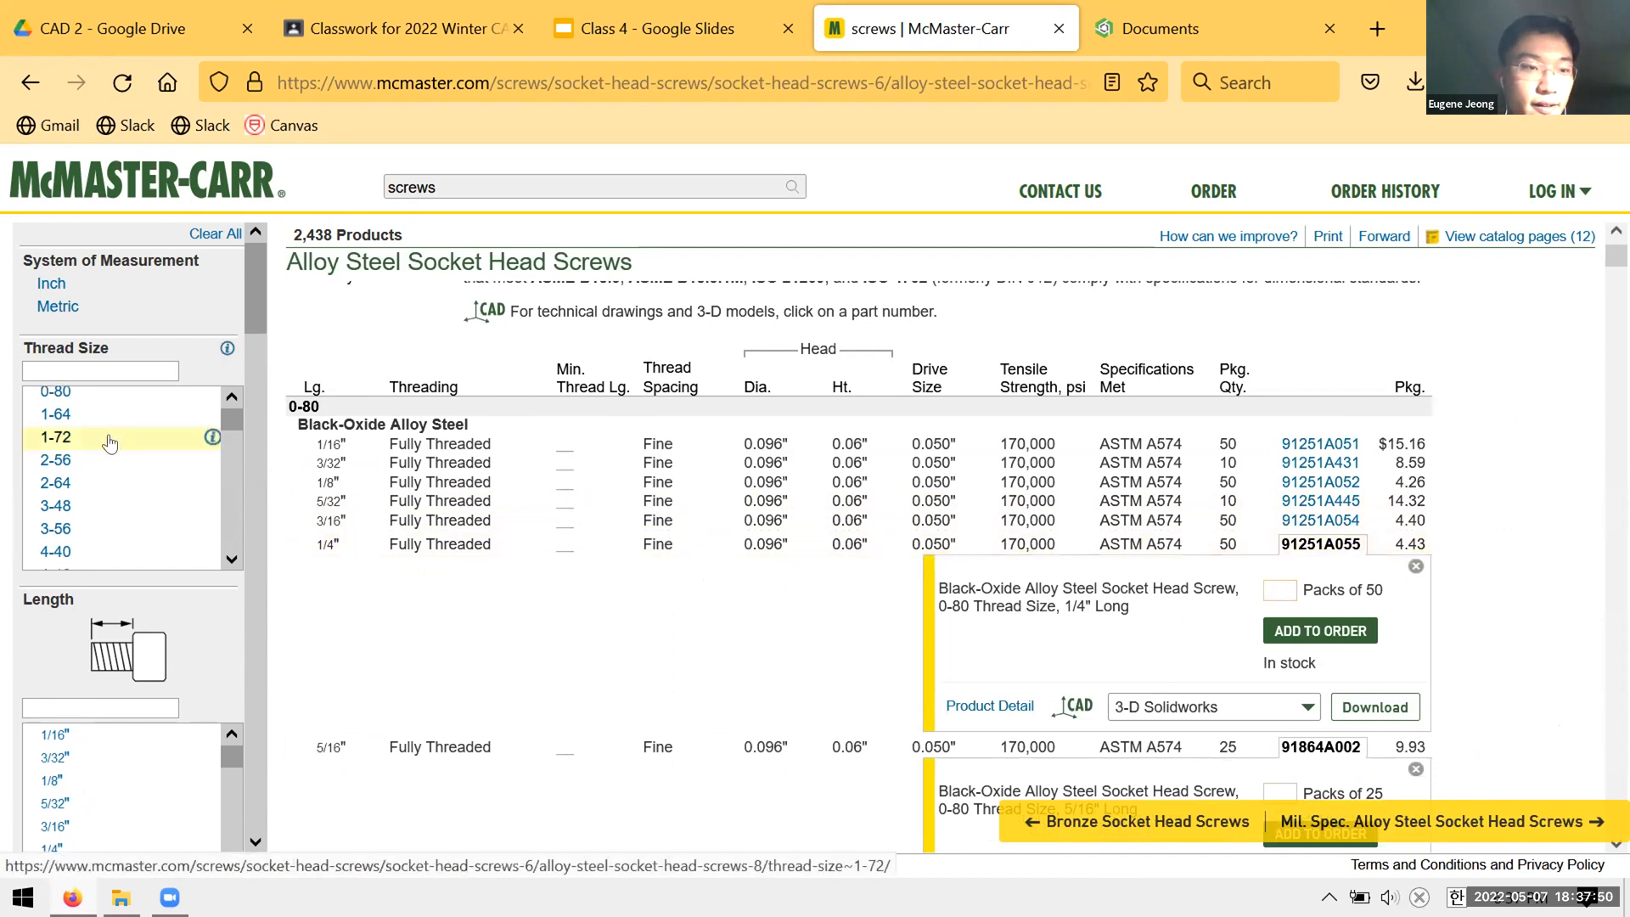
- Filter the alloy steel socket head screws to 1/4"-20 thread size and 1" length
{"action": "scroll", "coordinate": [77, 459], "scroll_direction": "down", "scroll_amount": 5}
{"action": "scroll", "coordinate": [77, 458], "scroll_direction": "up", "scroll_amount": 3}
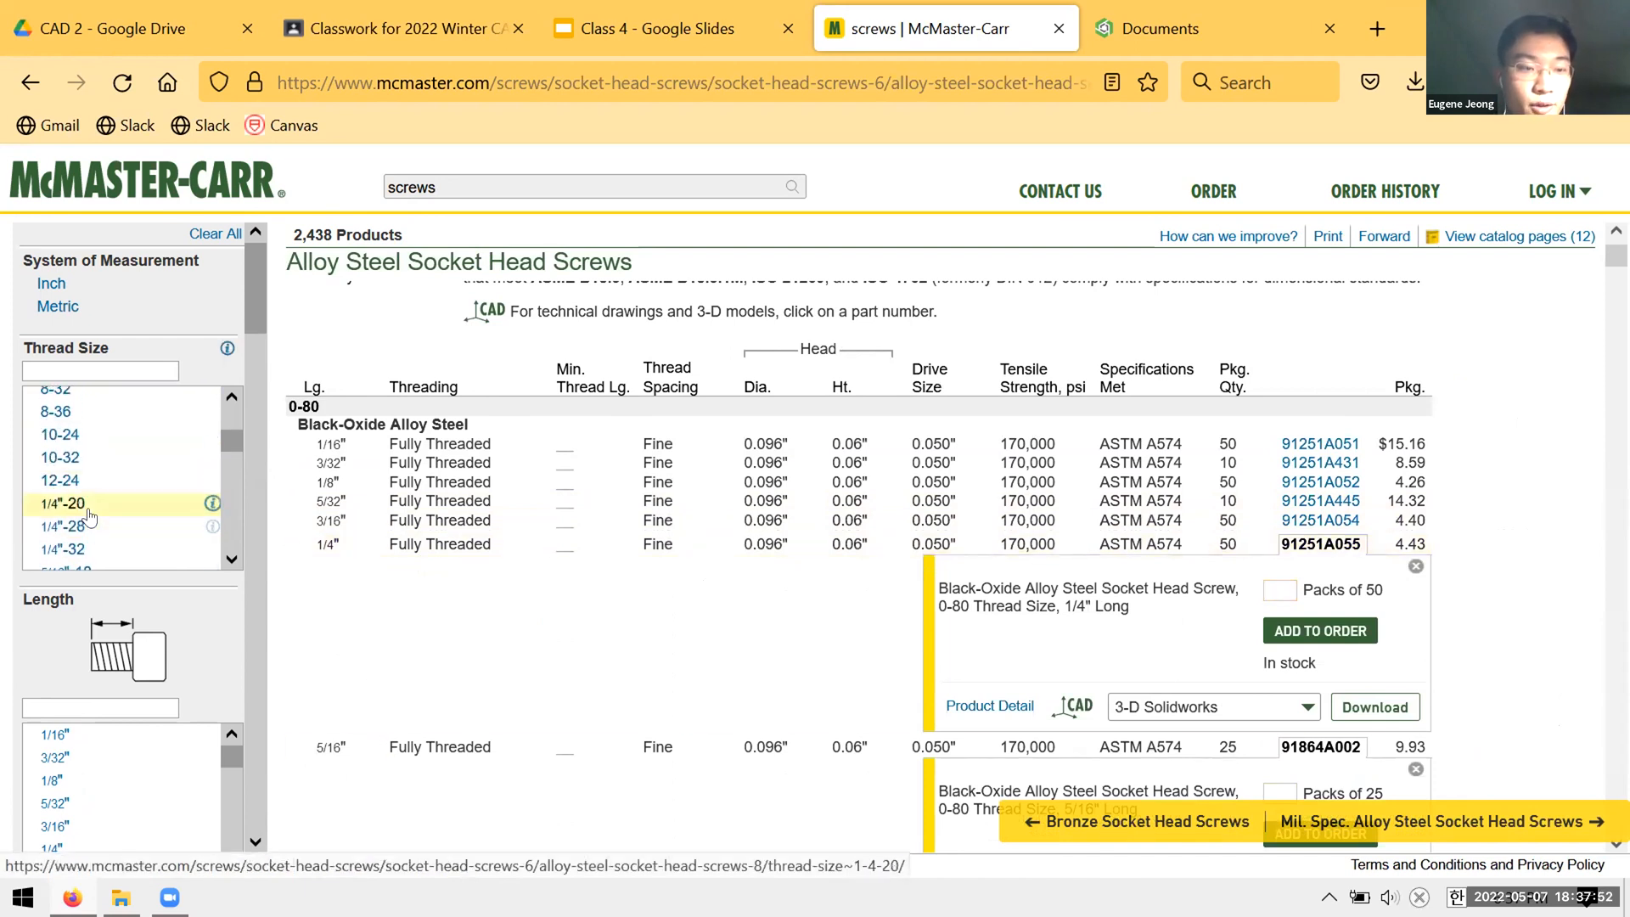
{"action": "left_click", "coordinate": [84, 518]}
{"action": "scroll", "coordinate": [80, 569], "scroll_direction": "down", "scroll_amount": 3}
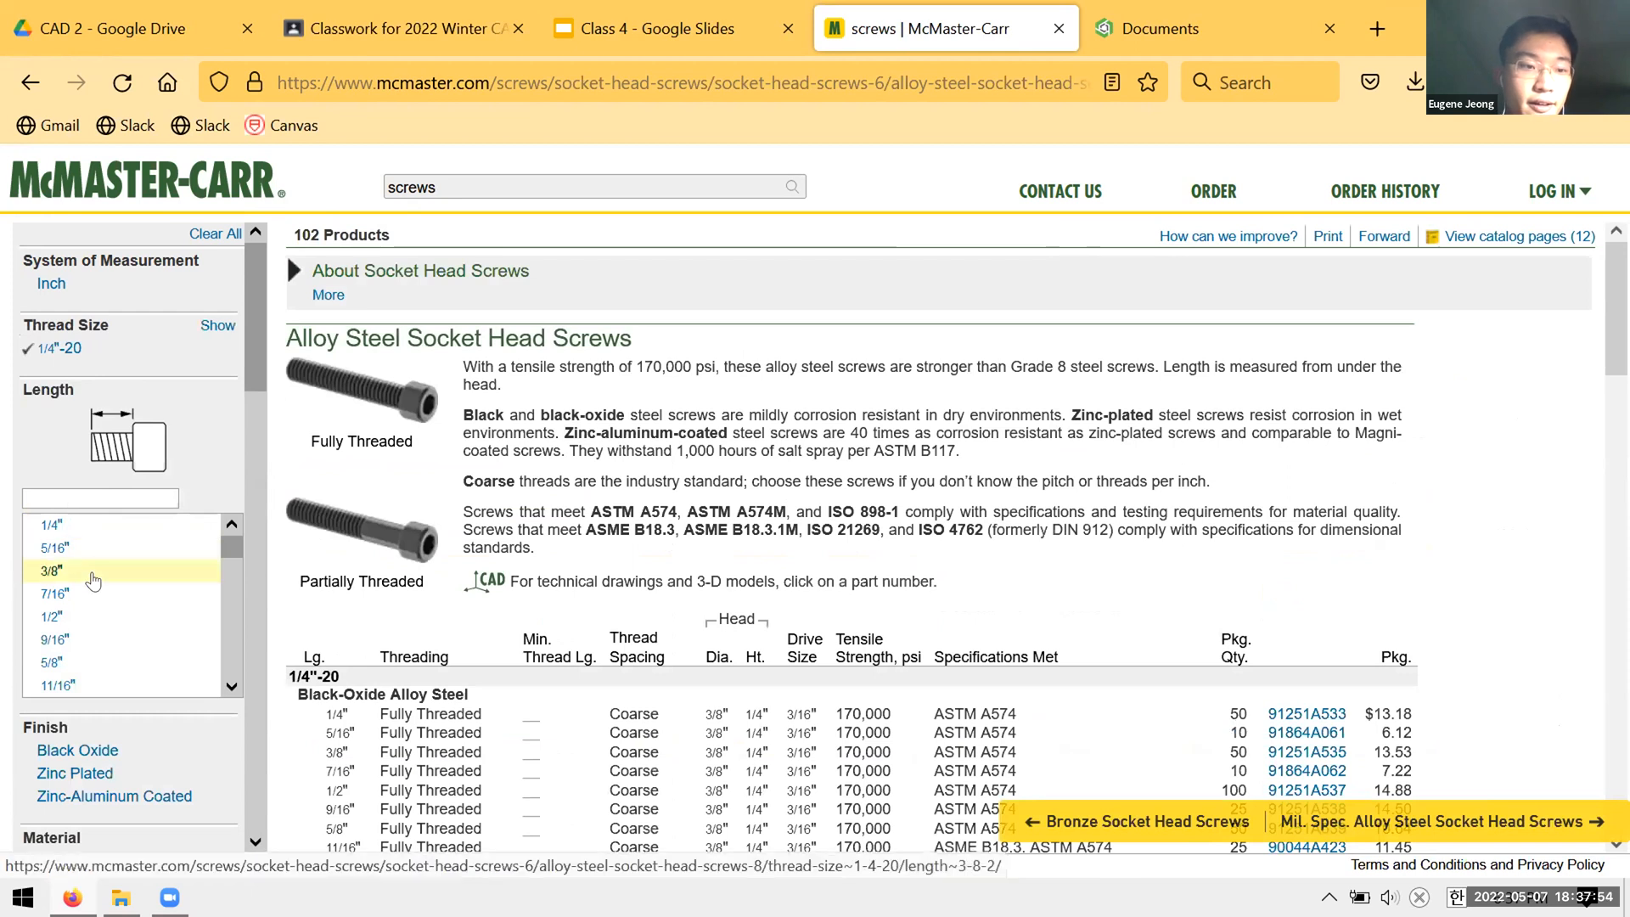
{"action": "left_click", "coordinate": [47, 550]}
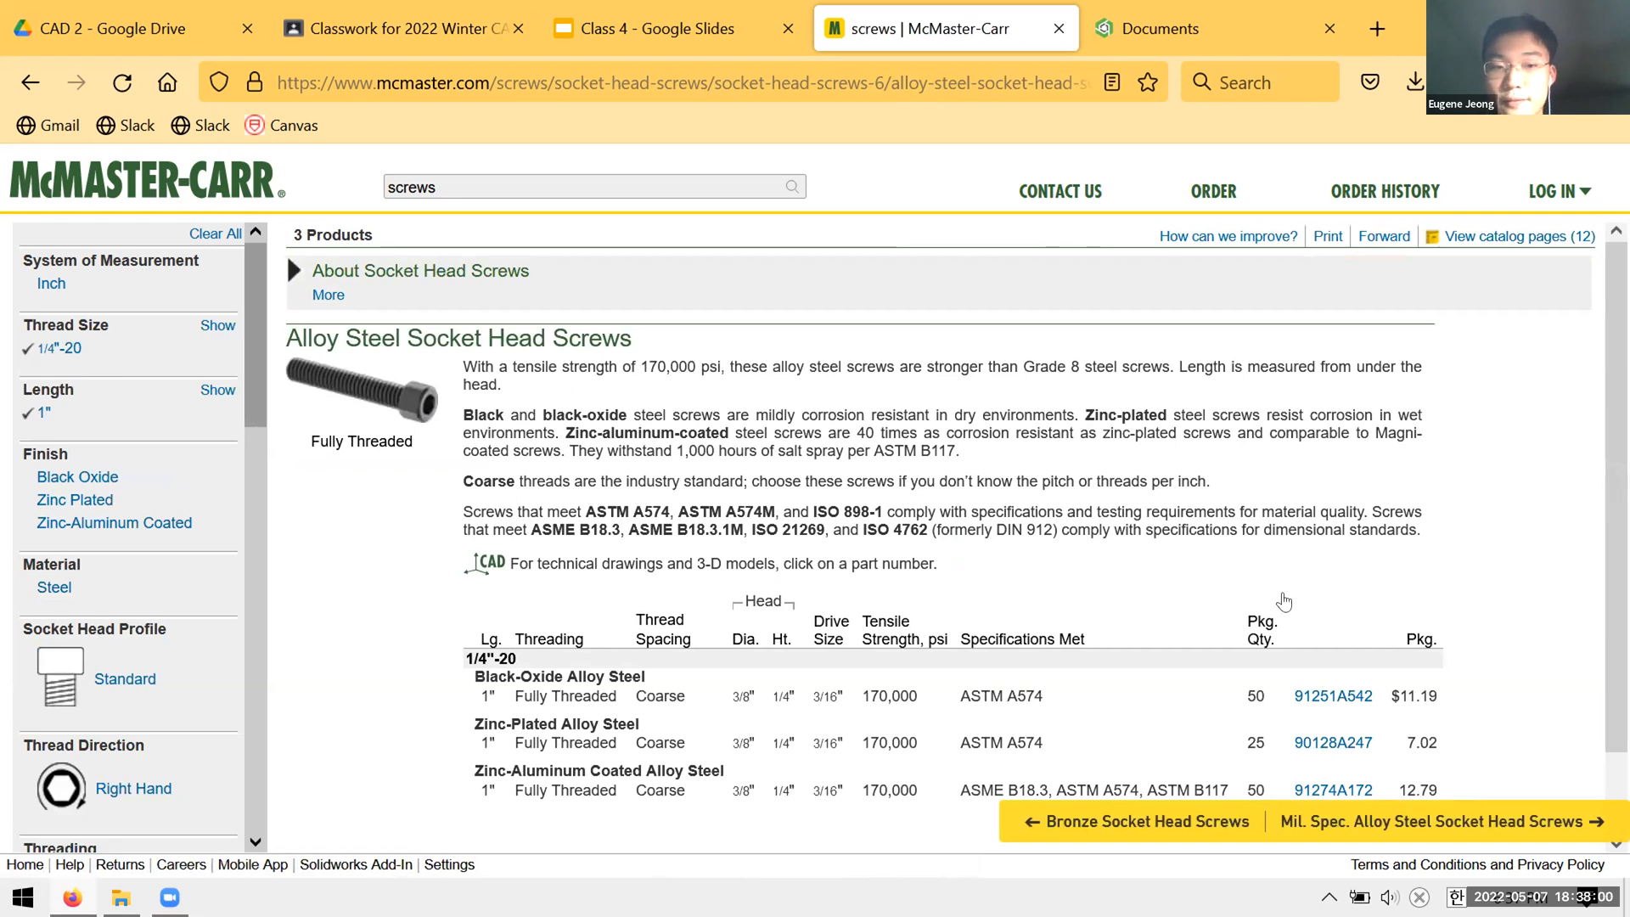
- Expand the black-oxide screw 91251A542 and check its product detail drawing before returning to the filtered list
{"action": "scroll", "coordinate": [1316, 610], "scroll_direction": "down", "scroll_amount": 1}
{"action": "left_click", "coordinate": [1333, 609]}
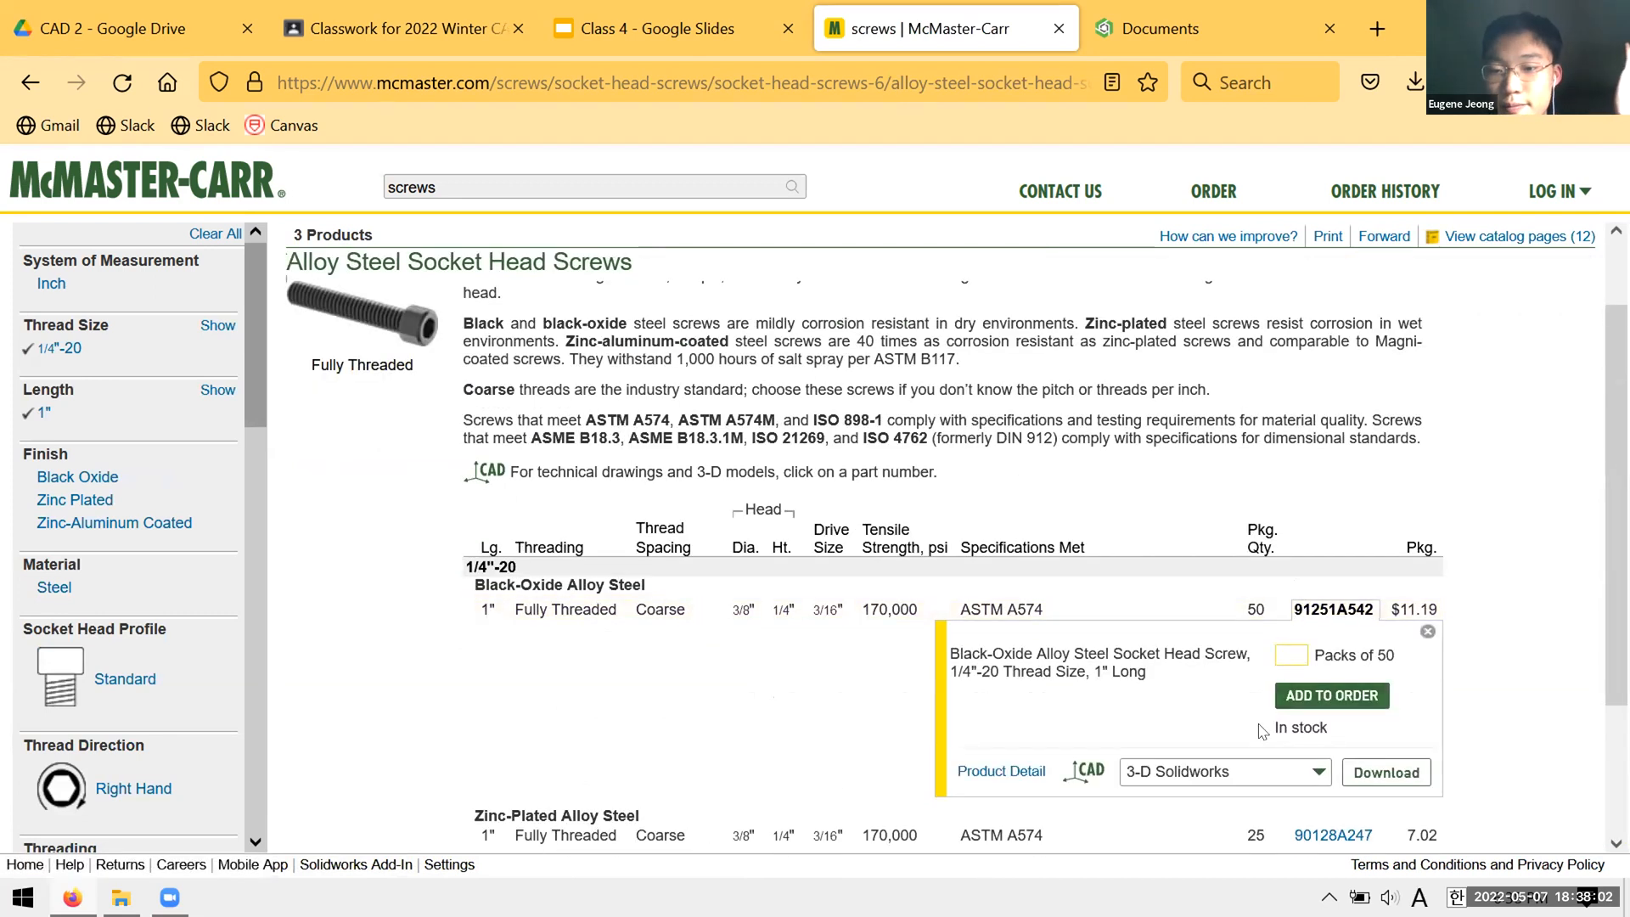
{"action": "left_click", "coordinate": [1002, 771]}
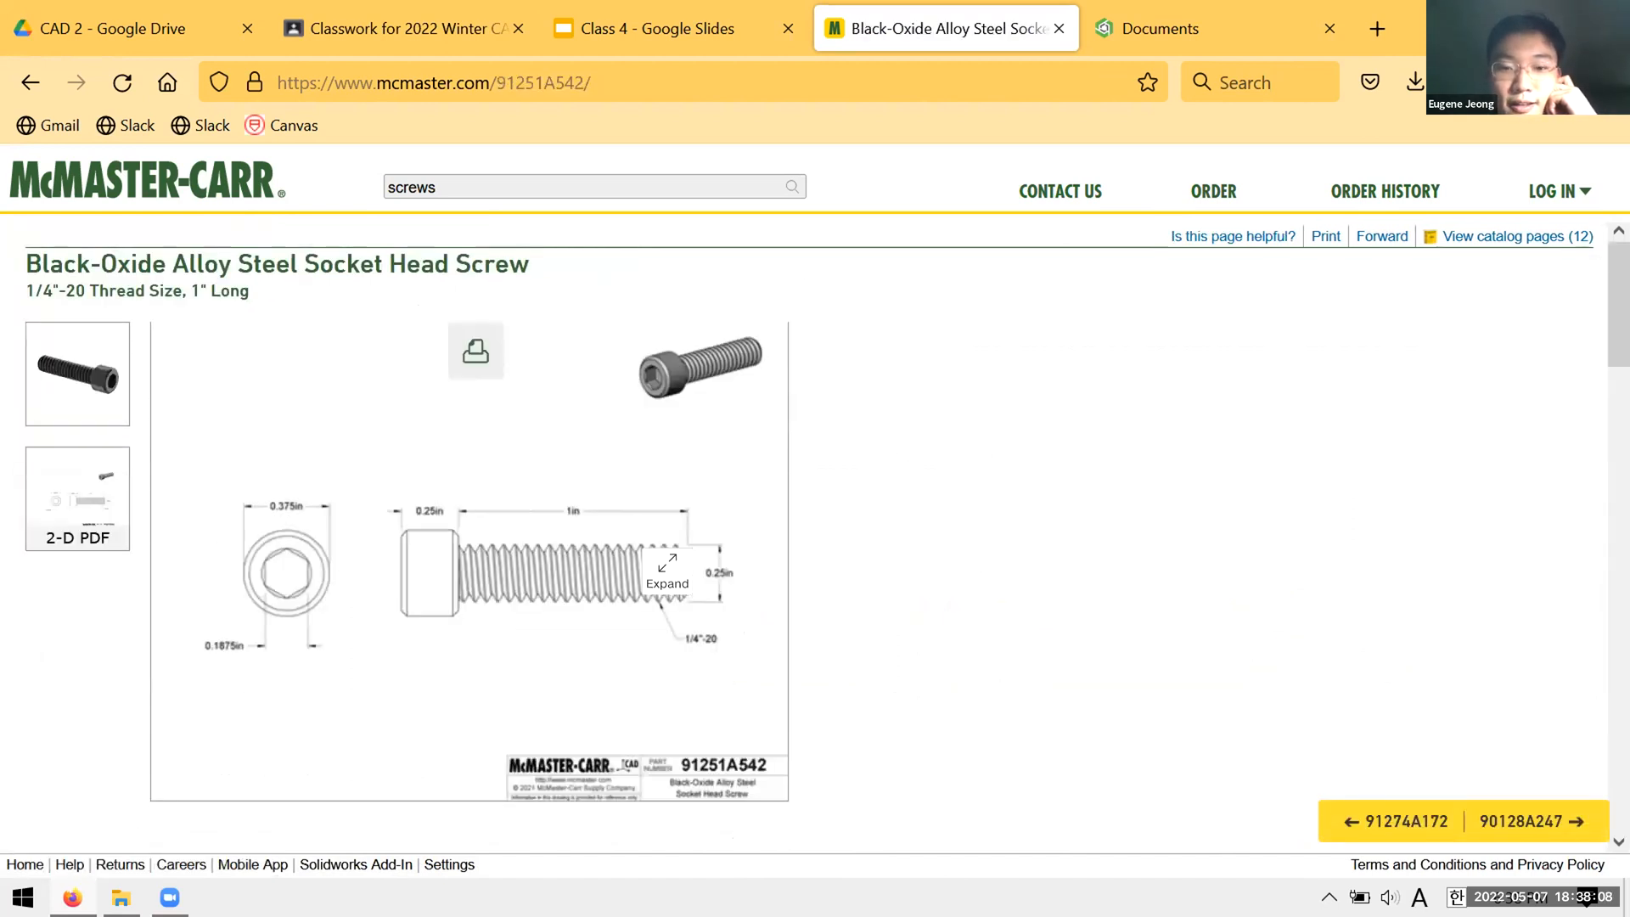
{"action": "left_click", "coordinate": [29, 81]}
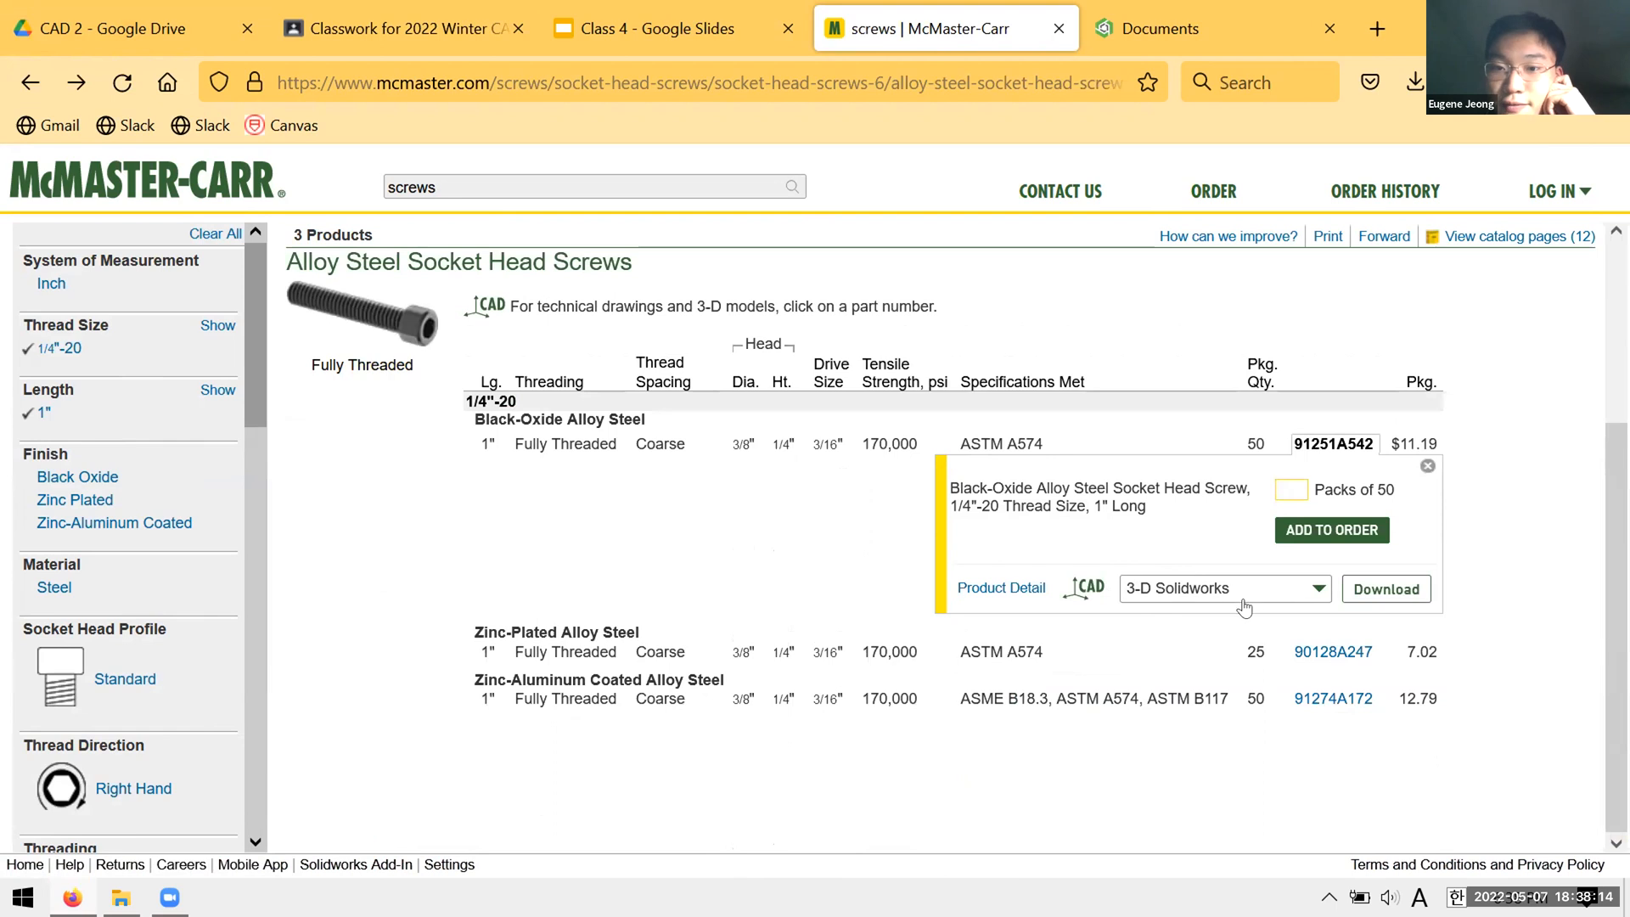
- Review the available CAD formats for the black-oxide screw and set its download format to 3-D STEP
{"action": "left_click", "coordinate": [1231, 588]}
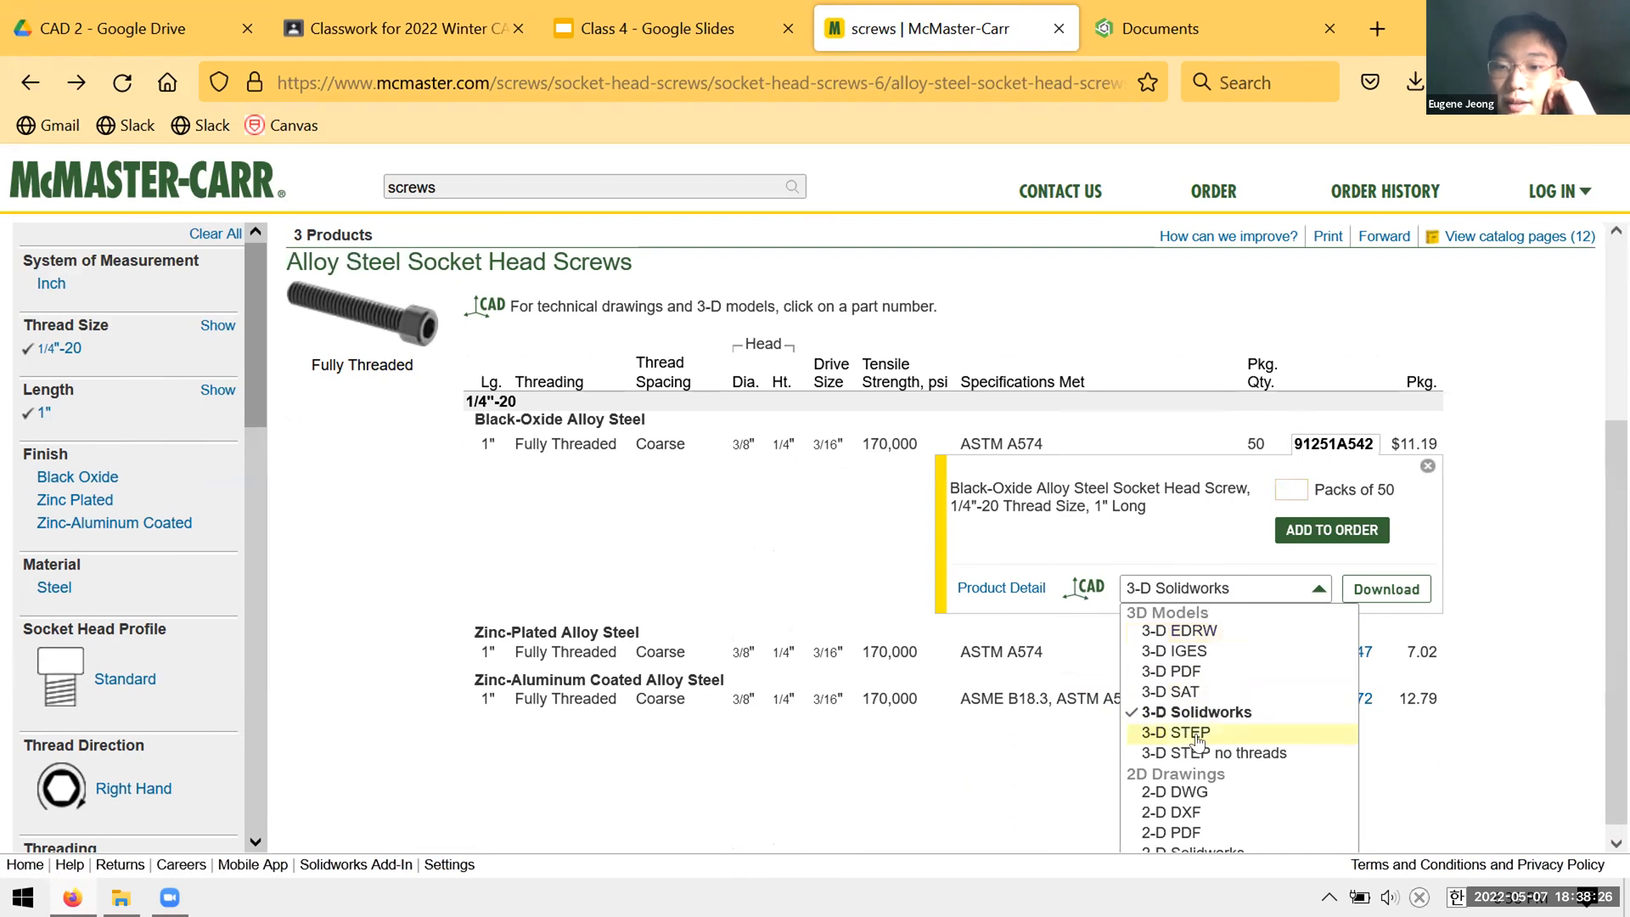
{"action": "scroll", "coordinate": [1198, 743], "scroll_direction": "down", "scroll_amount": 1}
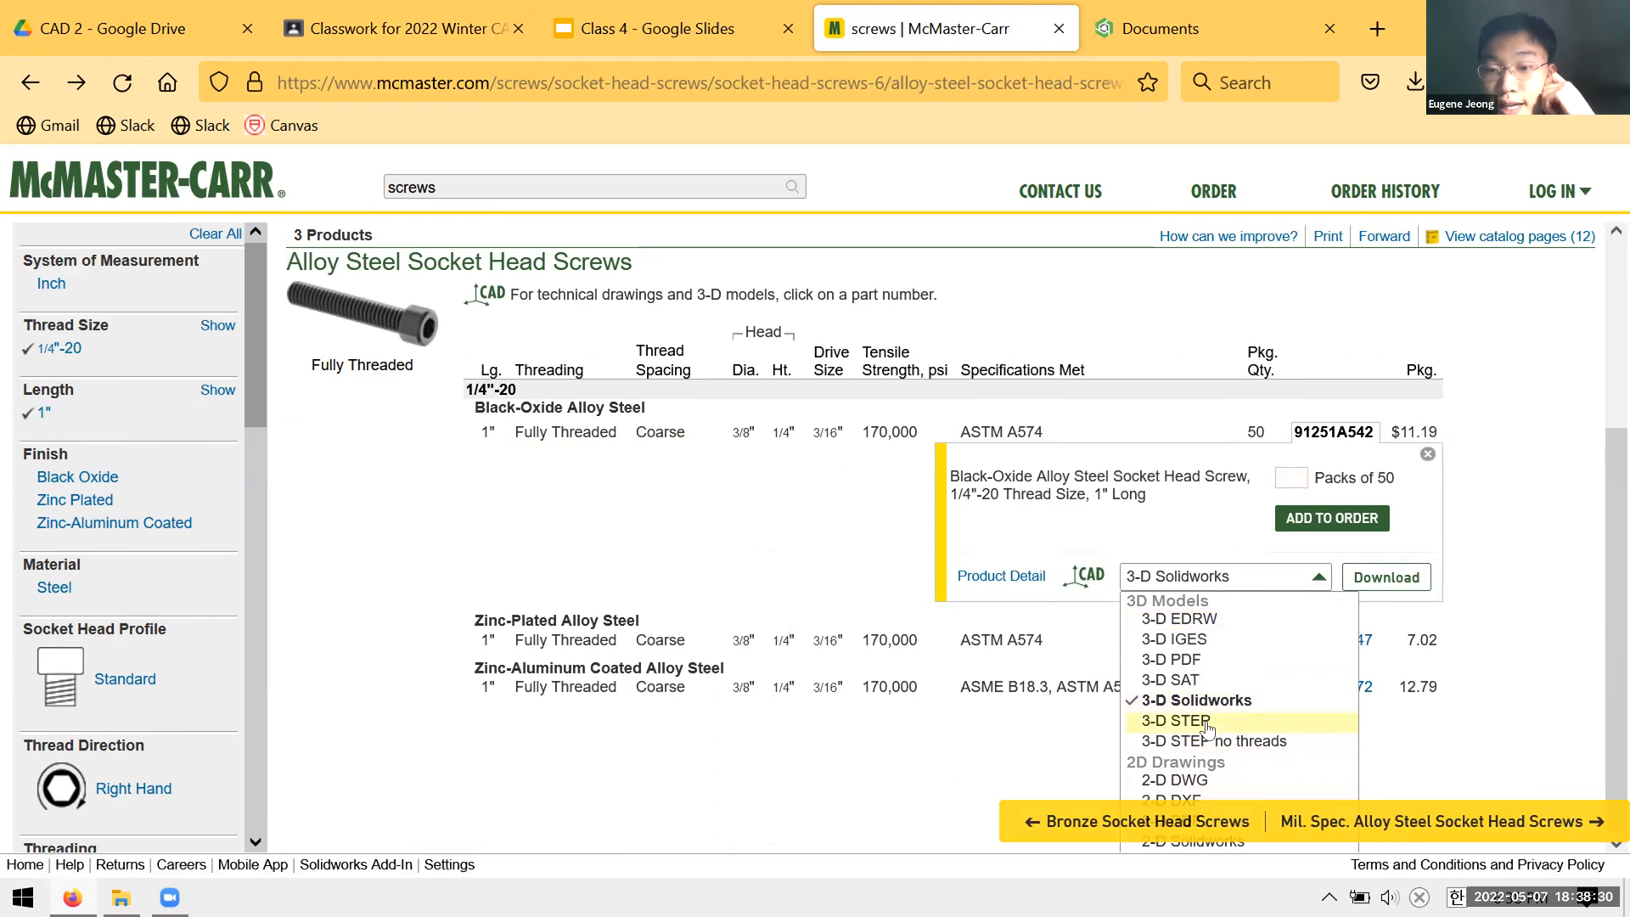
{"action": "left_click", "coordinate": [1207, 722]}
{"action": "left_click", "coordinate": [1204, 589]}
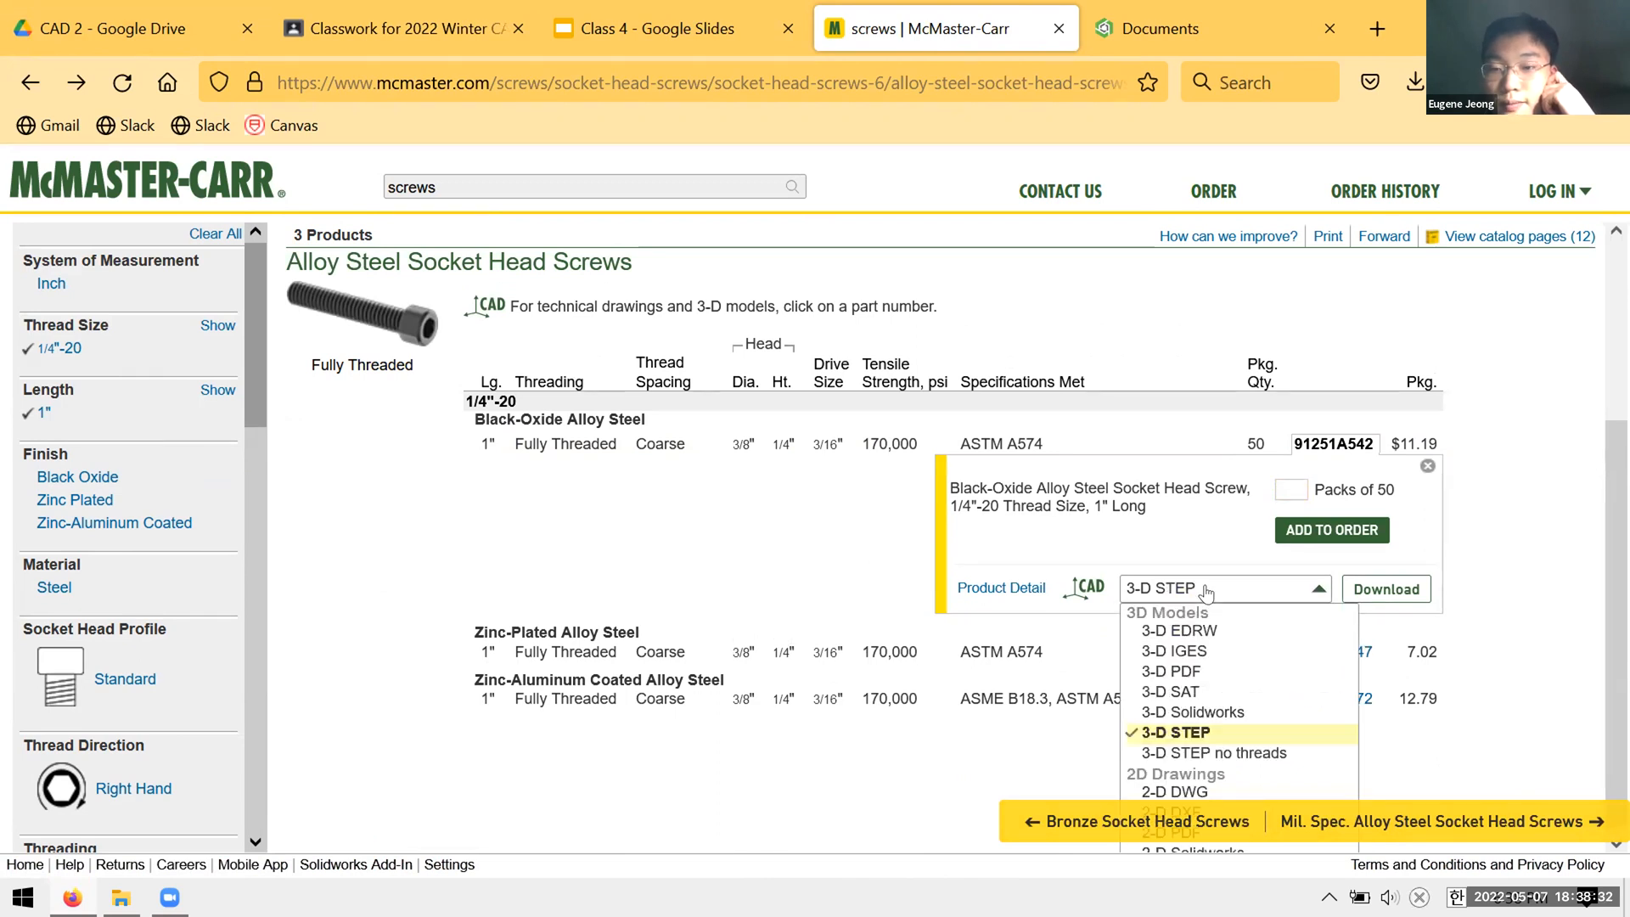
{"action": "scroll", "coordinate": [1252, 718], "scroll_direction": "down", "scroll_amount": 1}
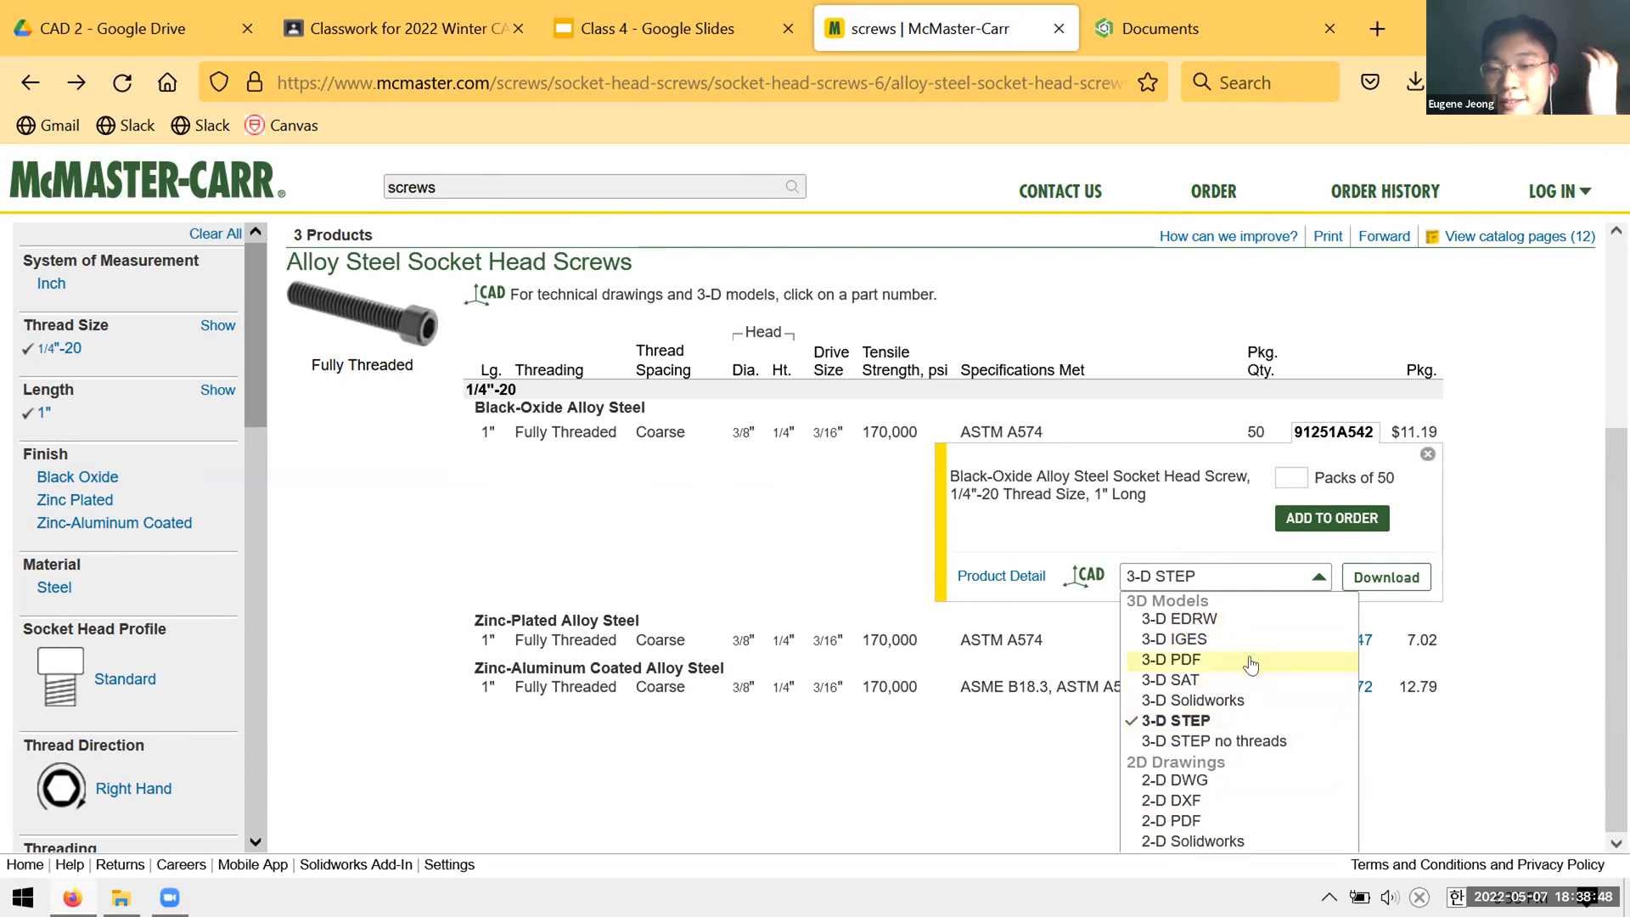
{"action": "left_click", "coordinate": [1174, 721]}
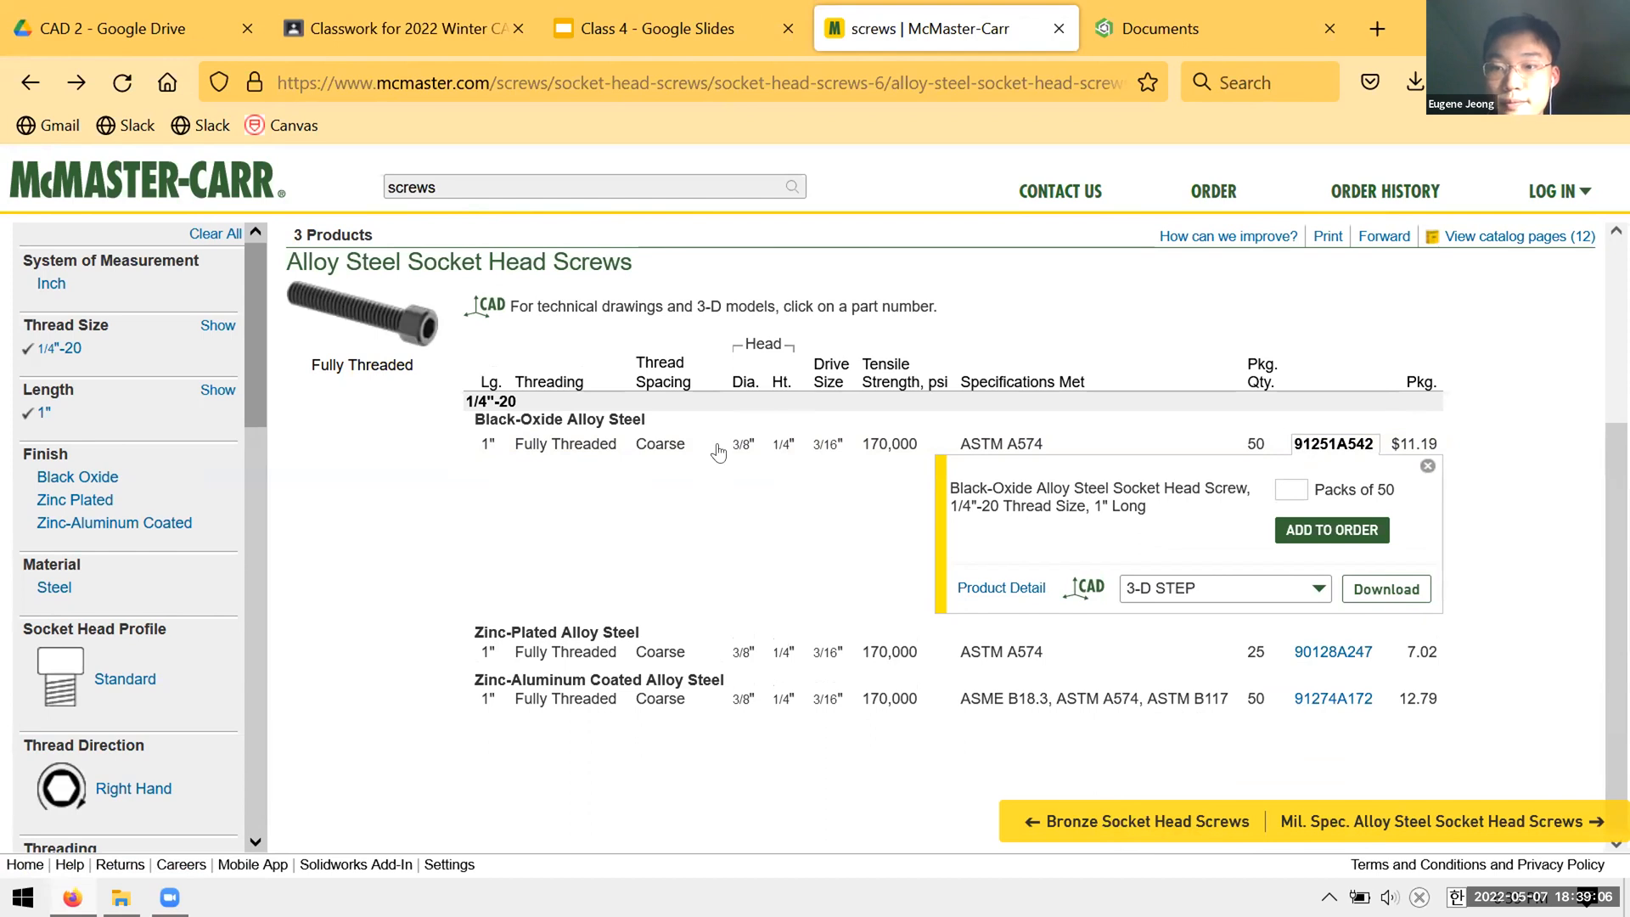
- Download the screw's CAD model to the Desktop as 91251A542_Black-Oxide Alloy Steel Socket Head Screw.STEP
{"action": "left_click", "coordinate": [1355, 592]}
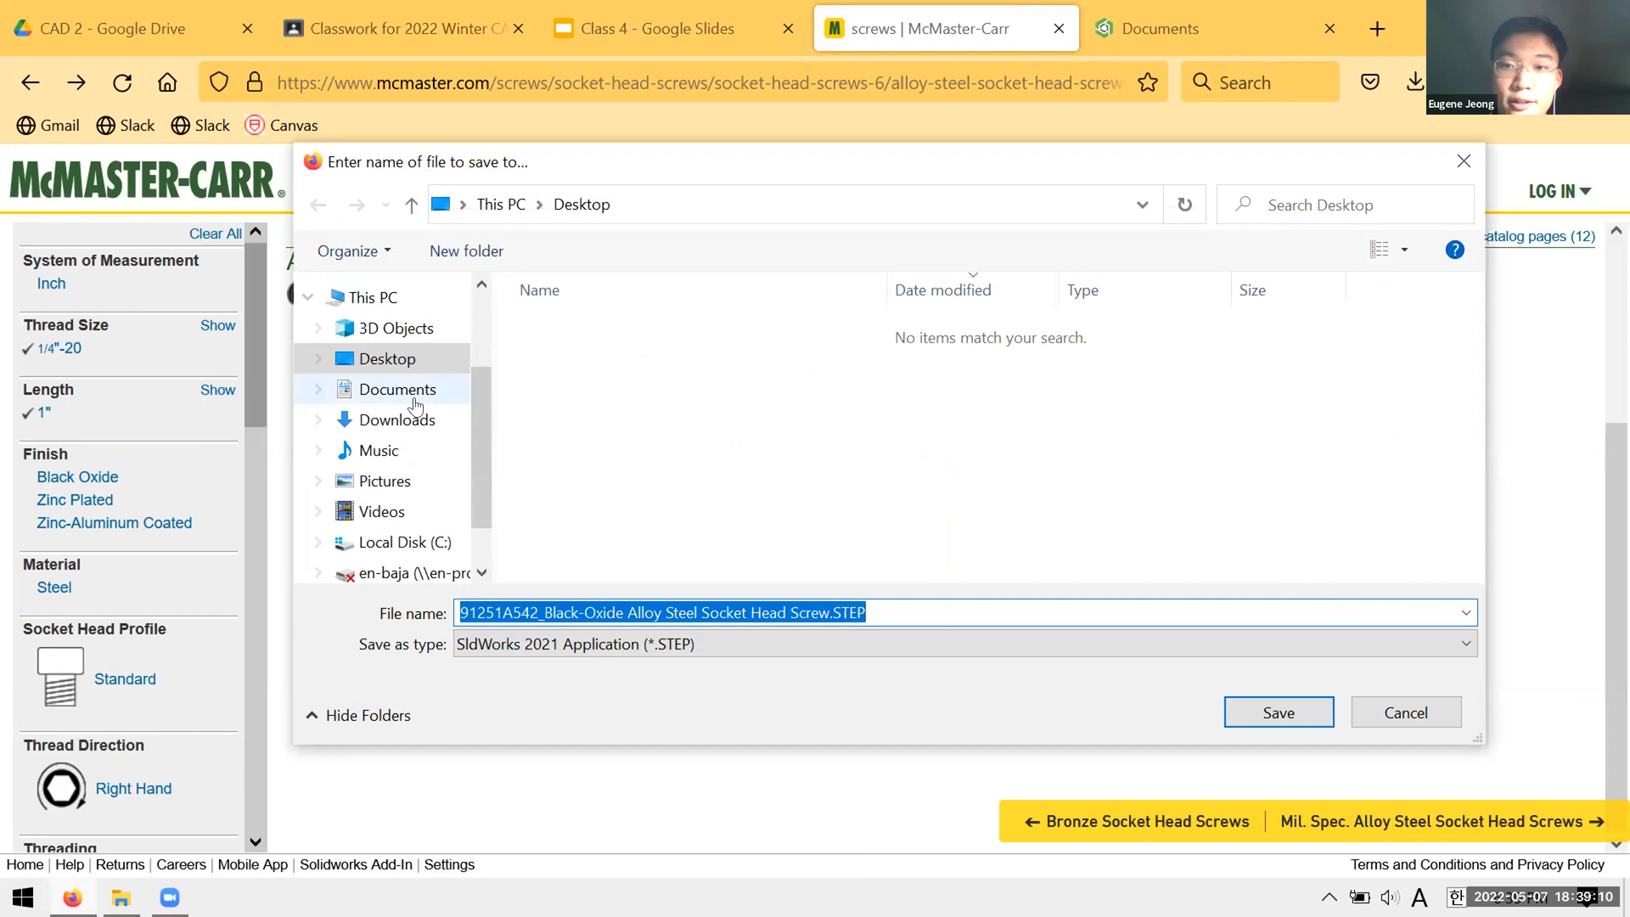
{"action": "left_click", "coordinate": [1267, 717]}
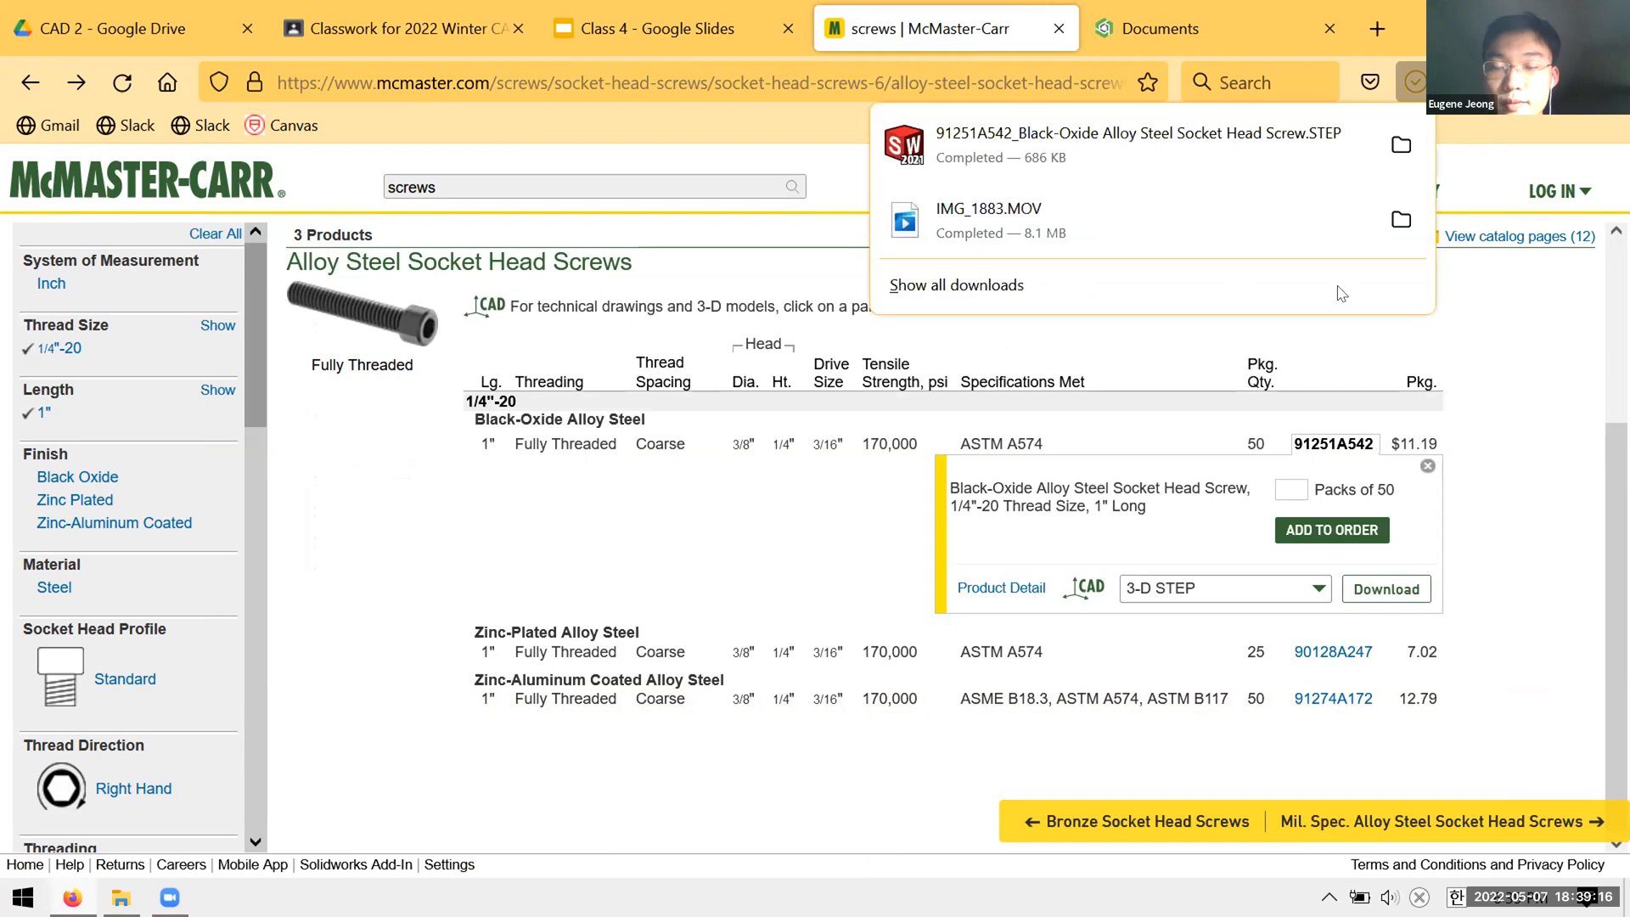
{"action": "left_click", "coordinate": [1289, 283]}
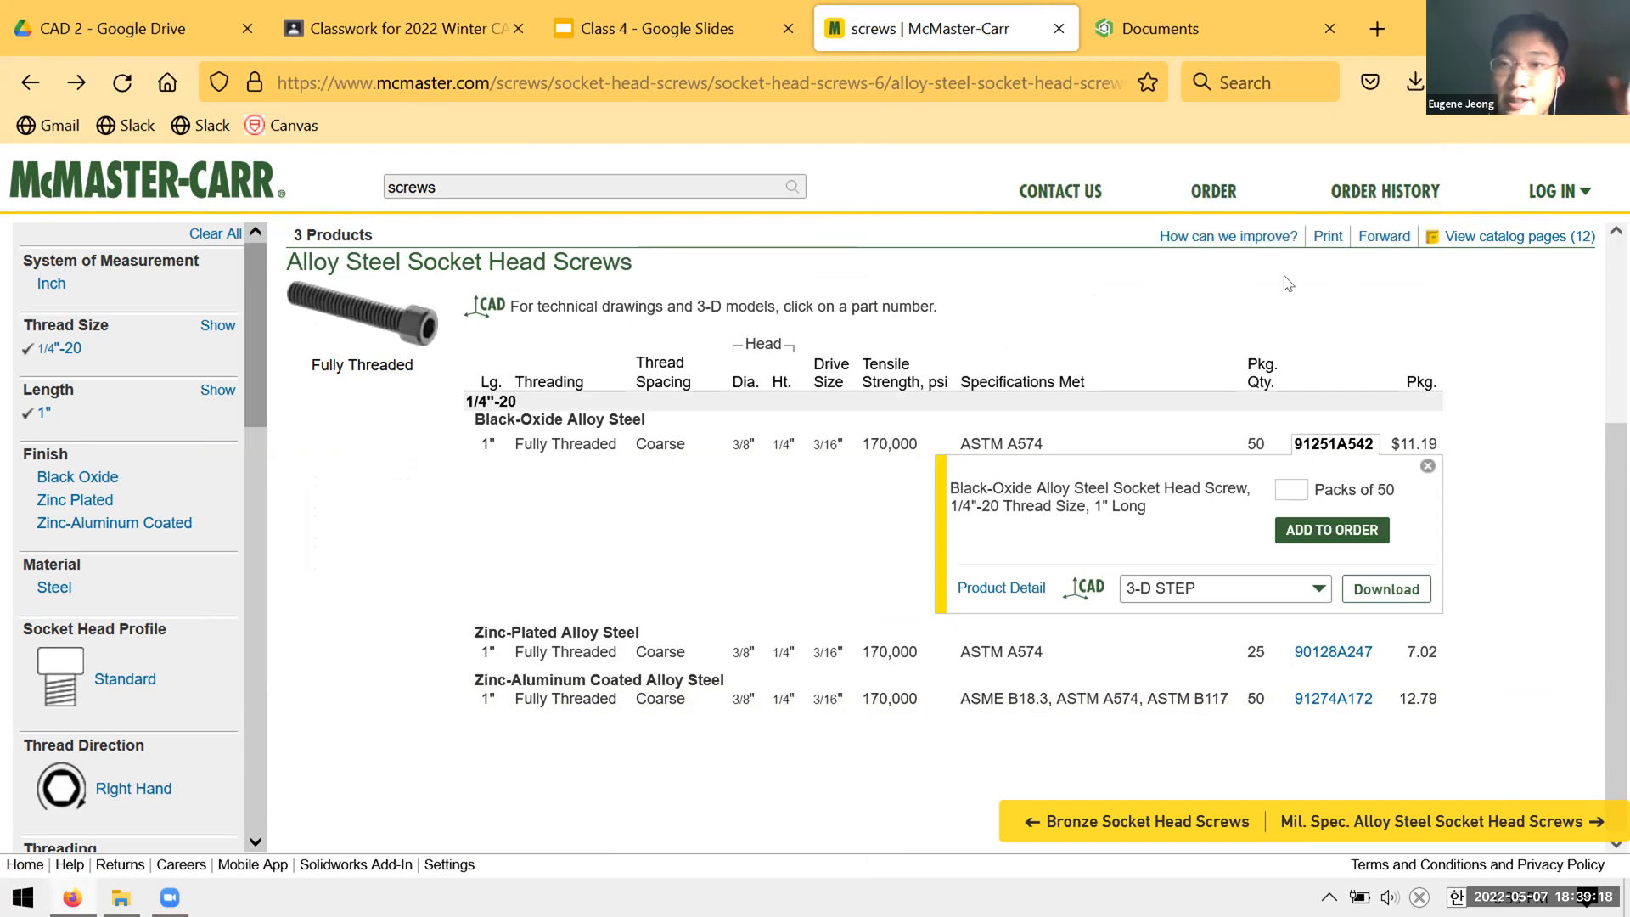
- Switch to Onshape and open the most recent LMS engine document
{"action": "left_click", "coordinate": [1165, 35]}
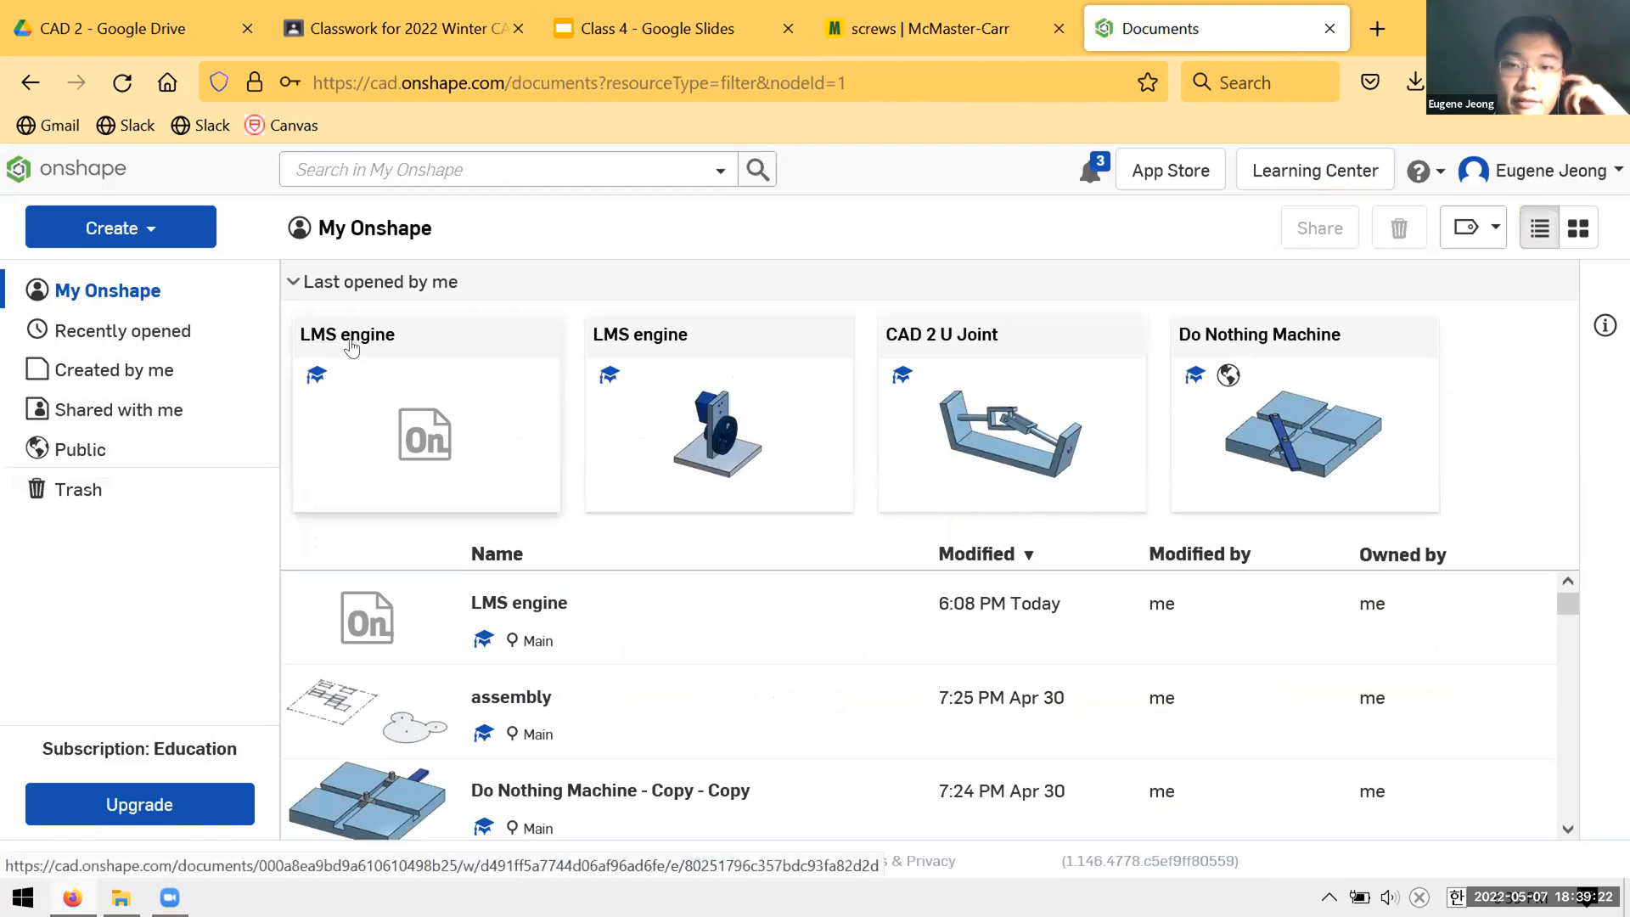
{"action": "left_click", "coordinate": [411, 399]}
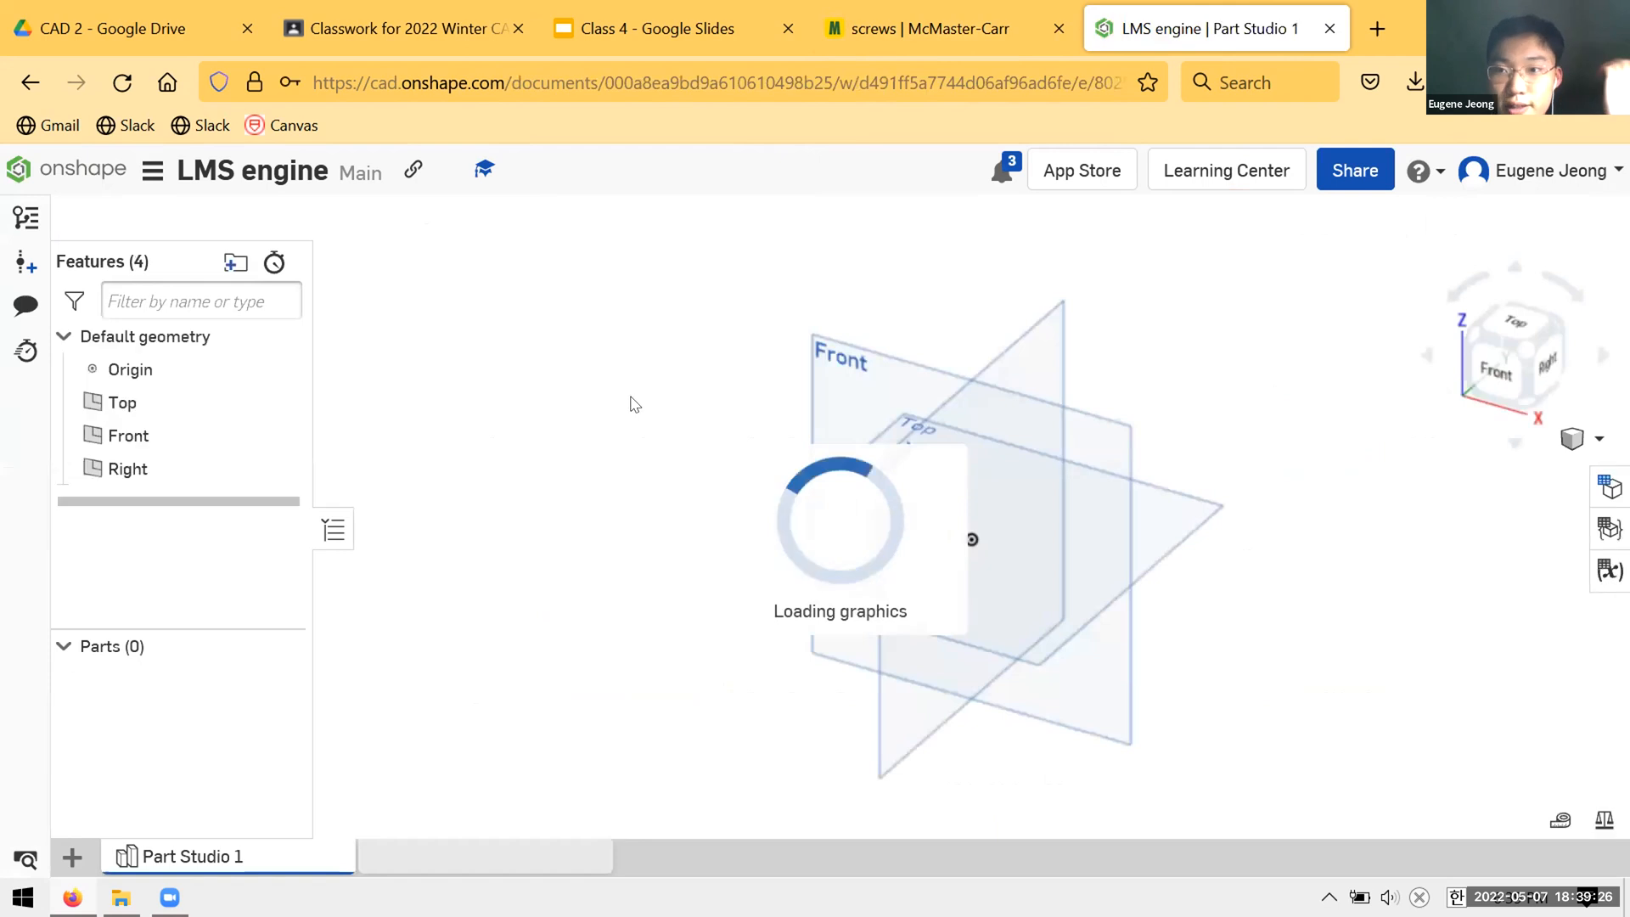
- Start an import into the LMS engine document with the Desktop file 91251A542_Black-Oxide Alloy Steel Socket Head Screw.STEP
{"action": "left_click", "coordinate": [73, 858]}
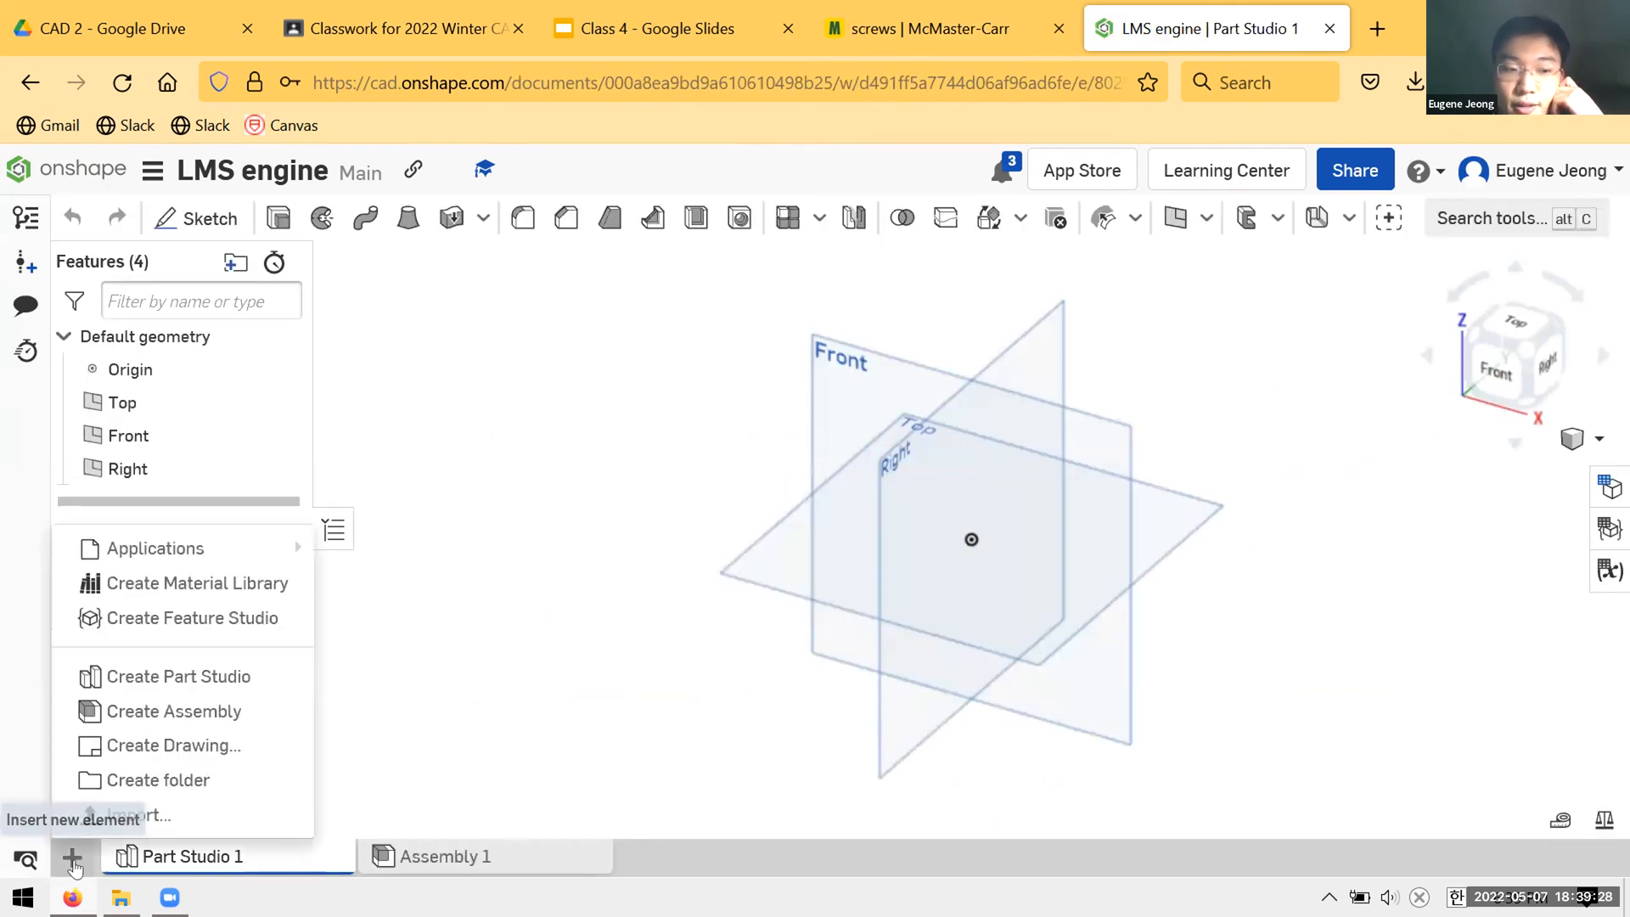
{"action": "left_click", "coordinate": [76, 860]}
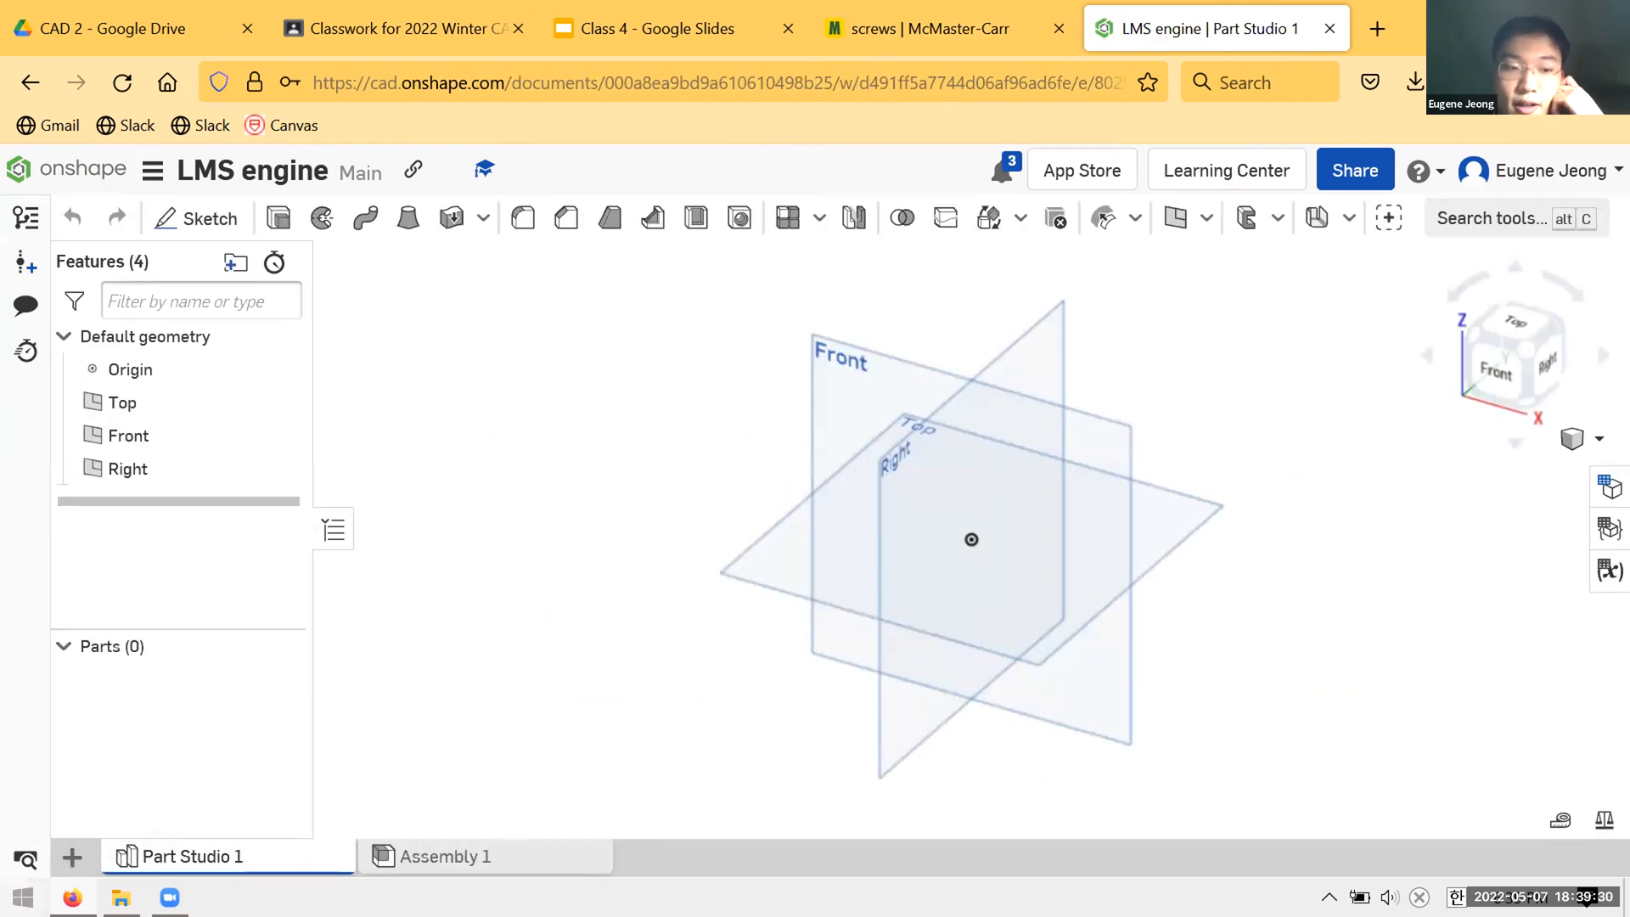
{"action": "left_click", "coordinate": [64, 856]}
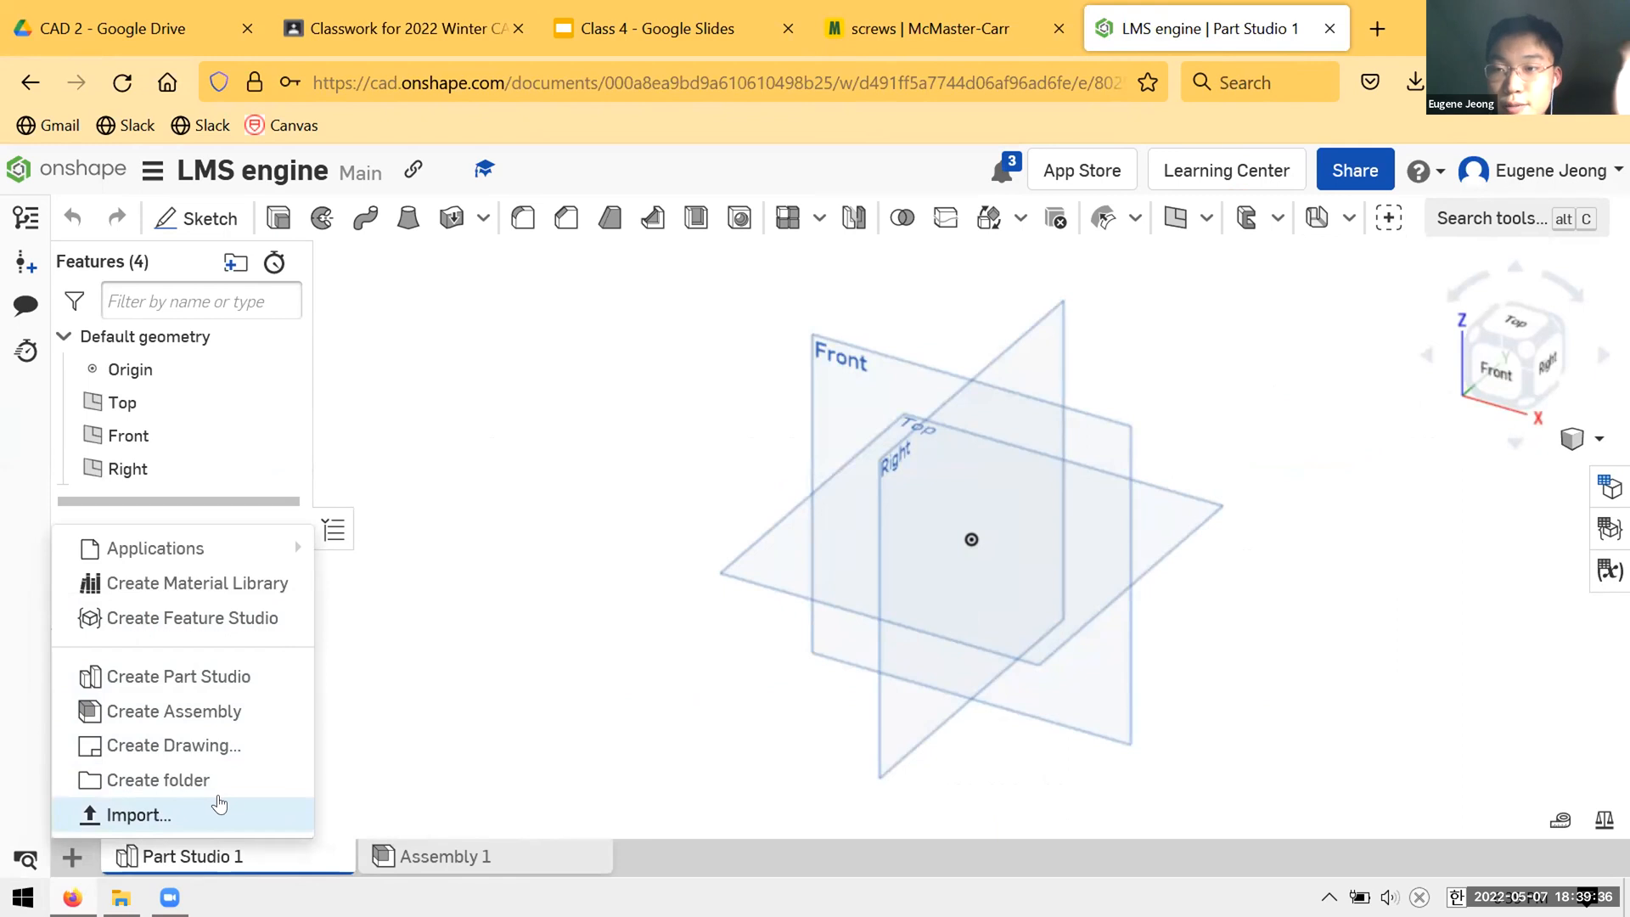
{"action": "left_click", "coordinate": [206, 817]}
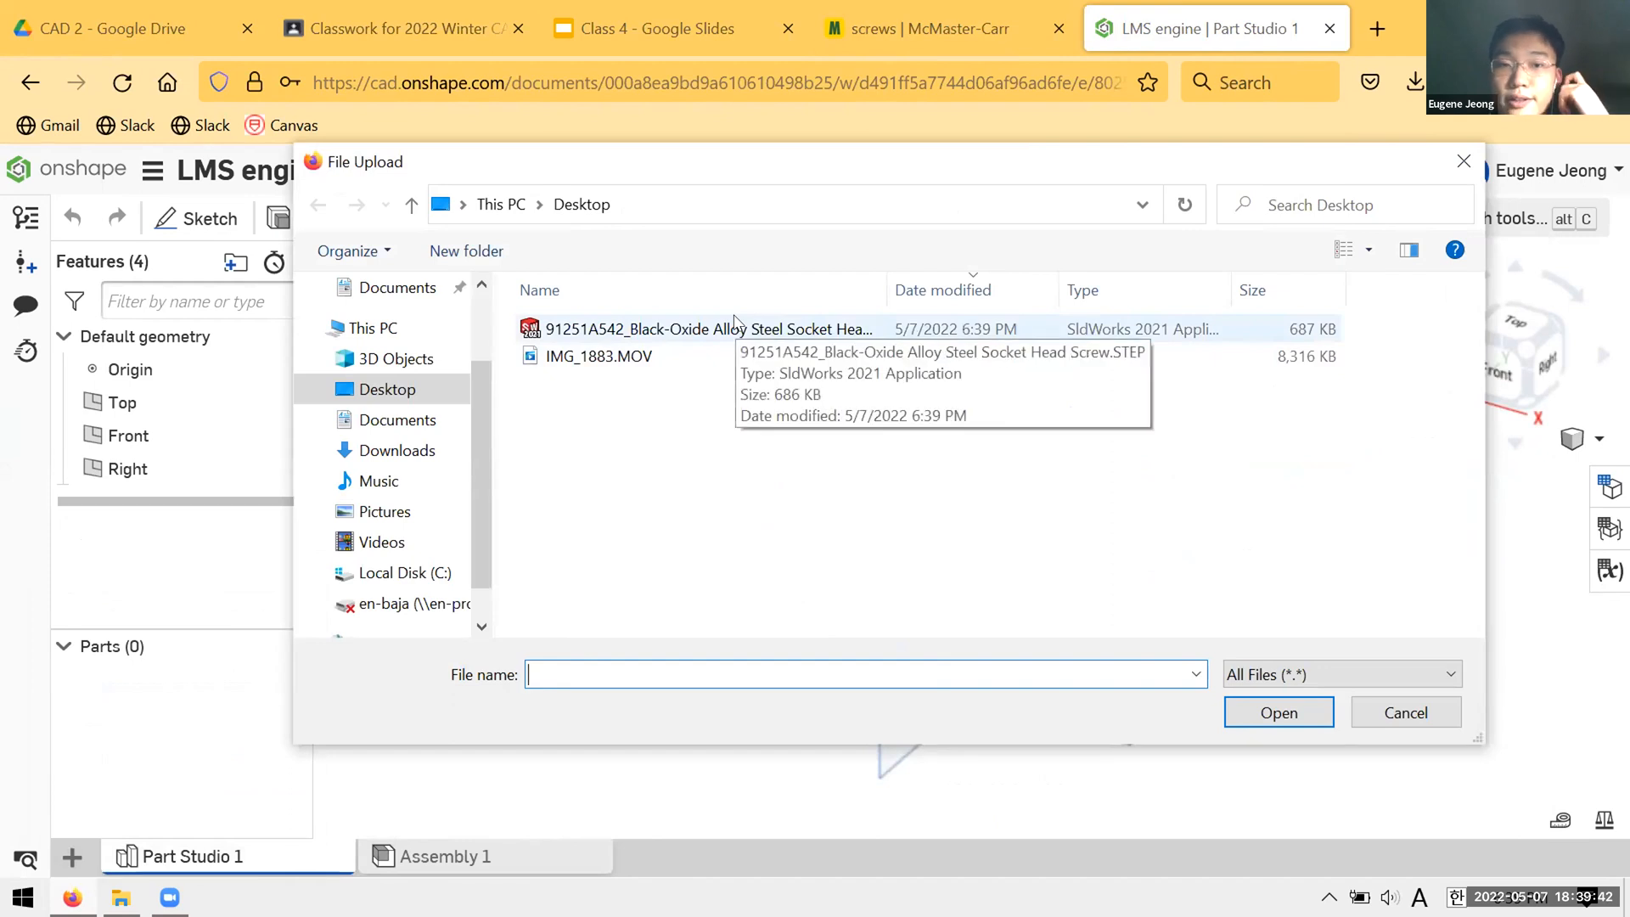
{"action": "left_click", "coordinate": [736, 327]}
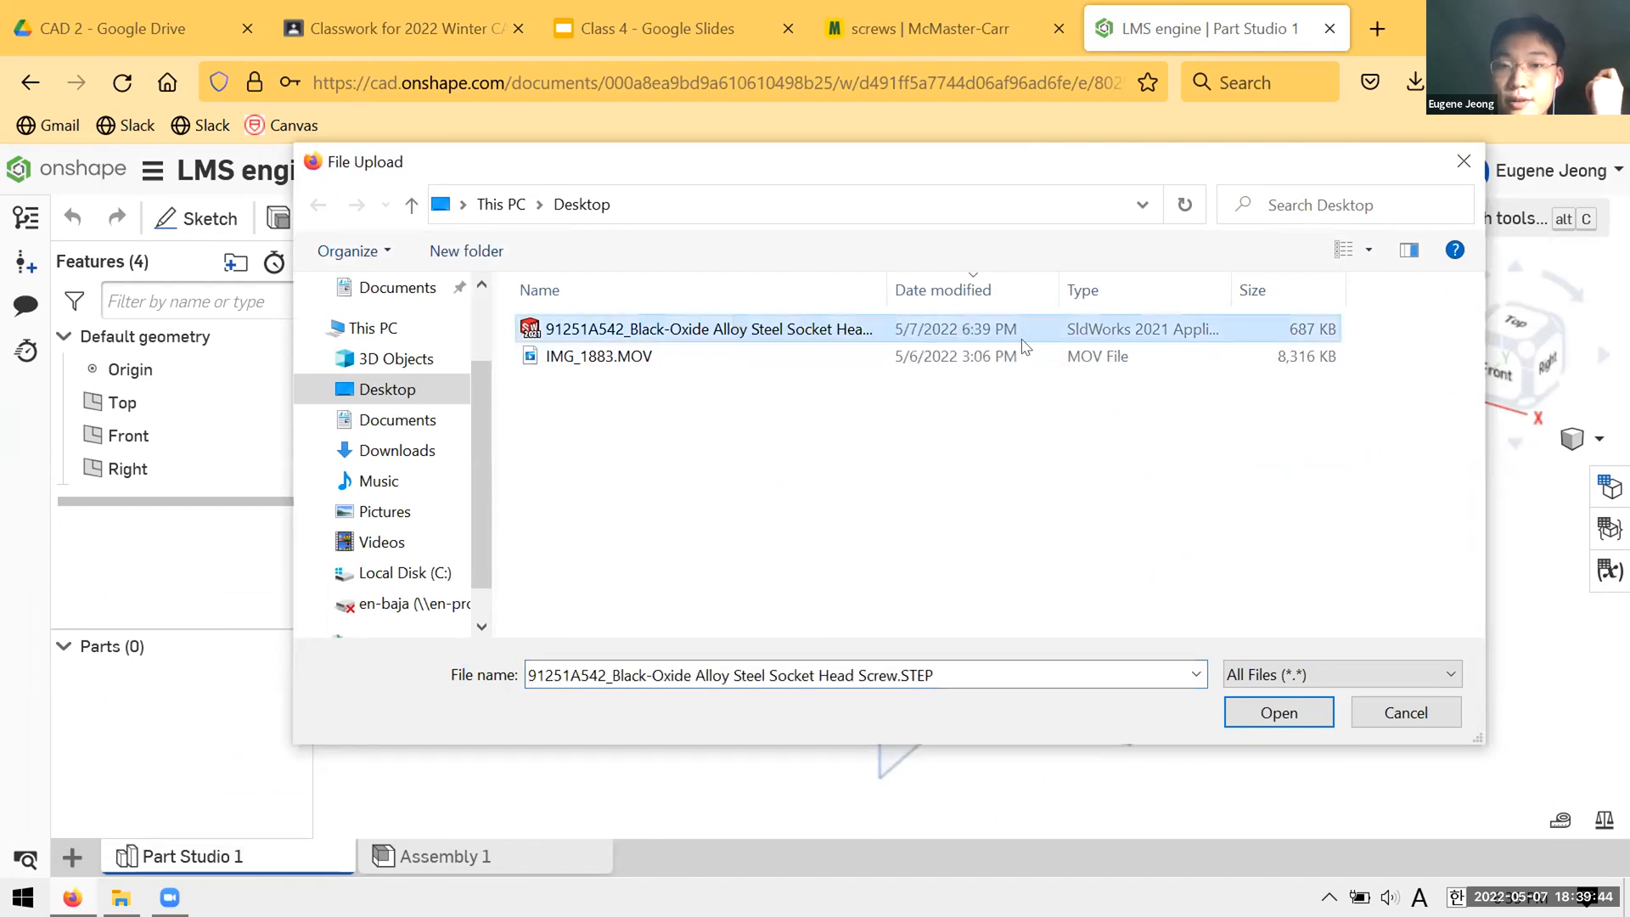
{"action": "left_click", "coordinate": [1276, 715]}
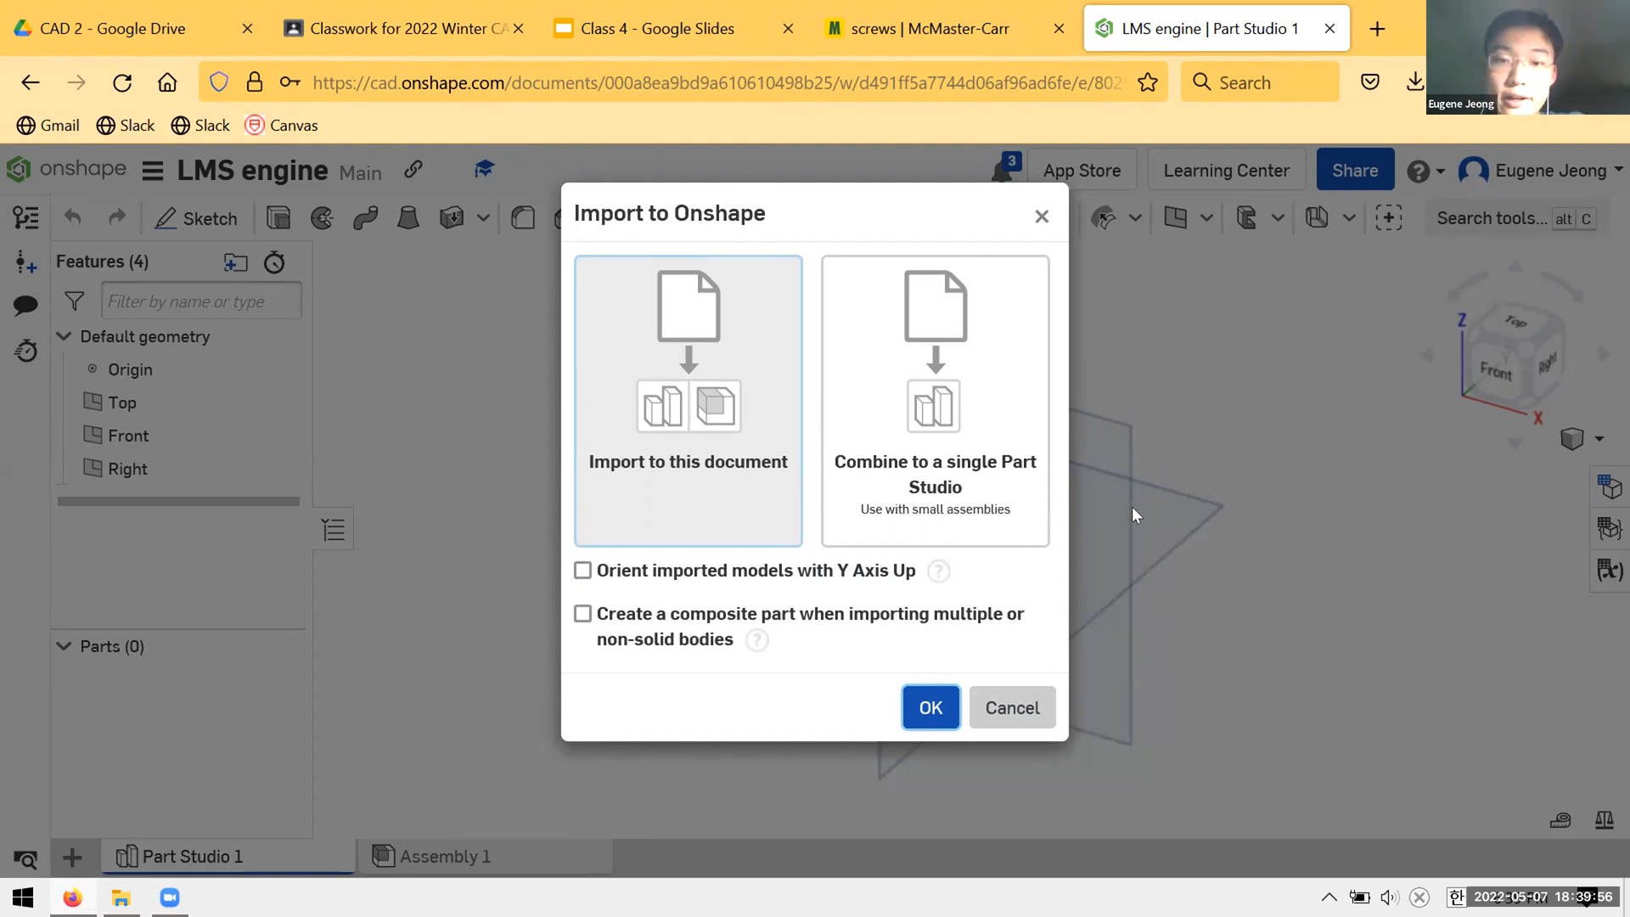
- Select combining to a single Part Studio, and view web images of a bearing as an example of a small assembly
{"action": "left_click", "coordinate": [971, 395]}
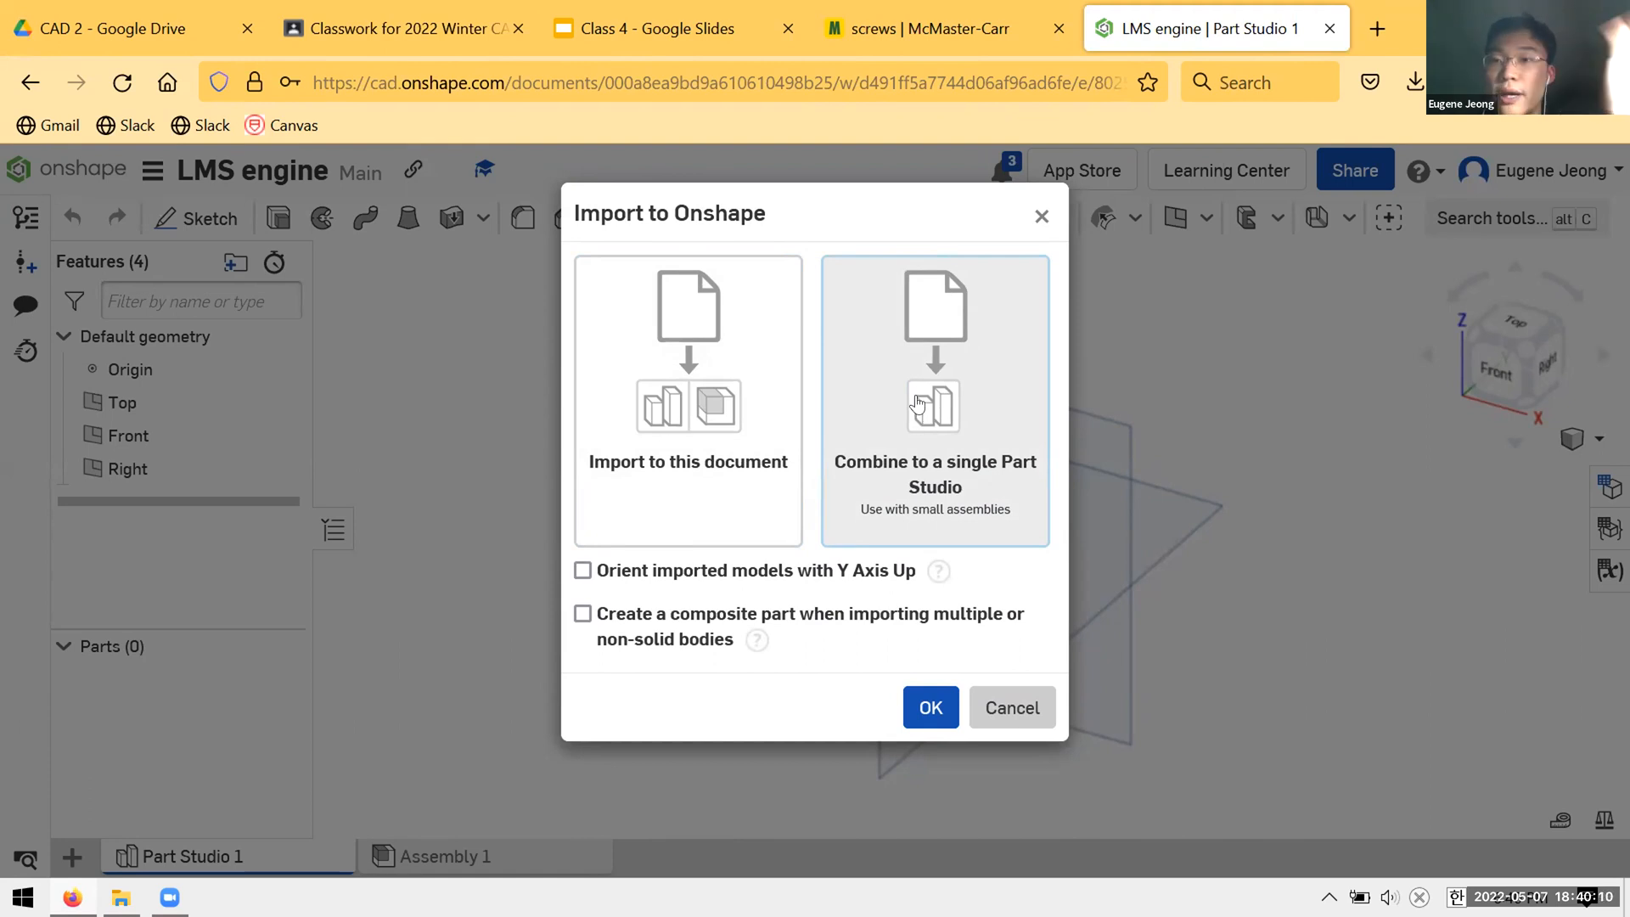
{"action": "left_click", "coordinate": [1359, 8]}
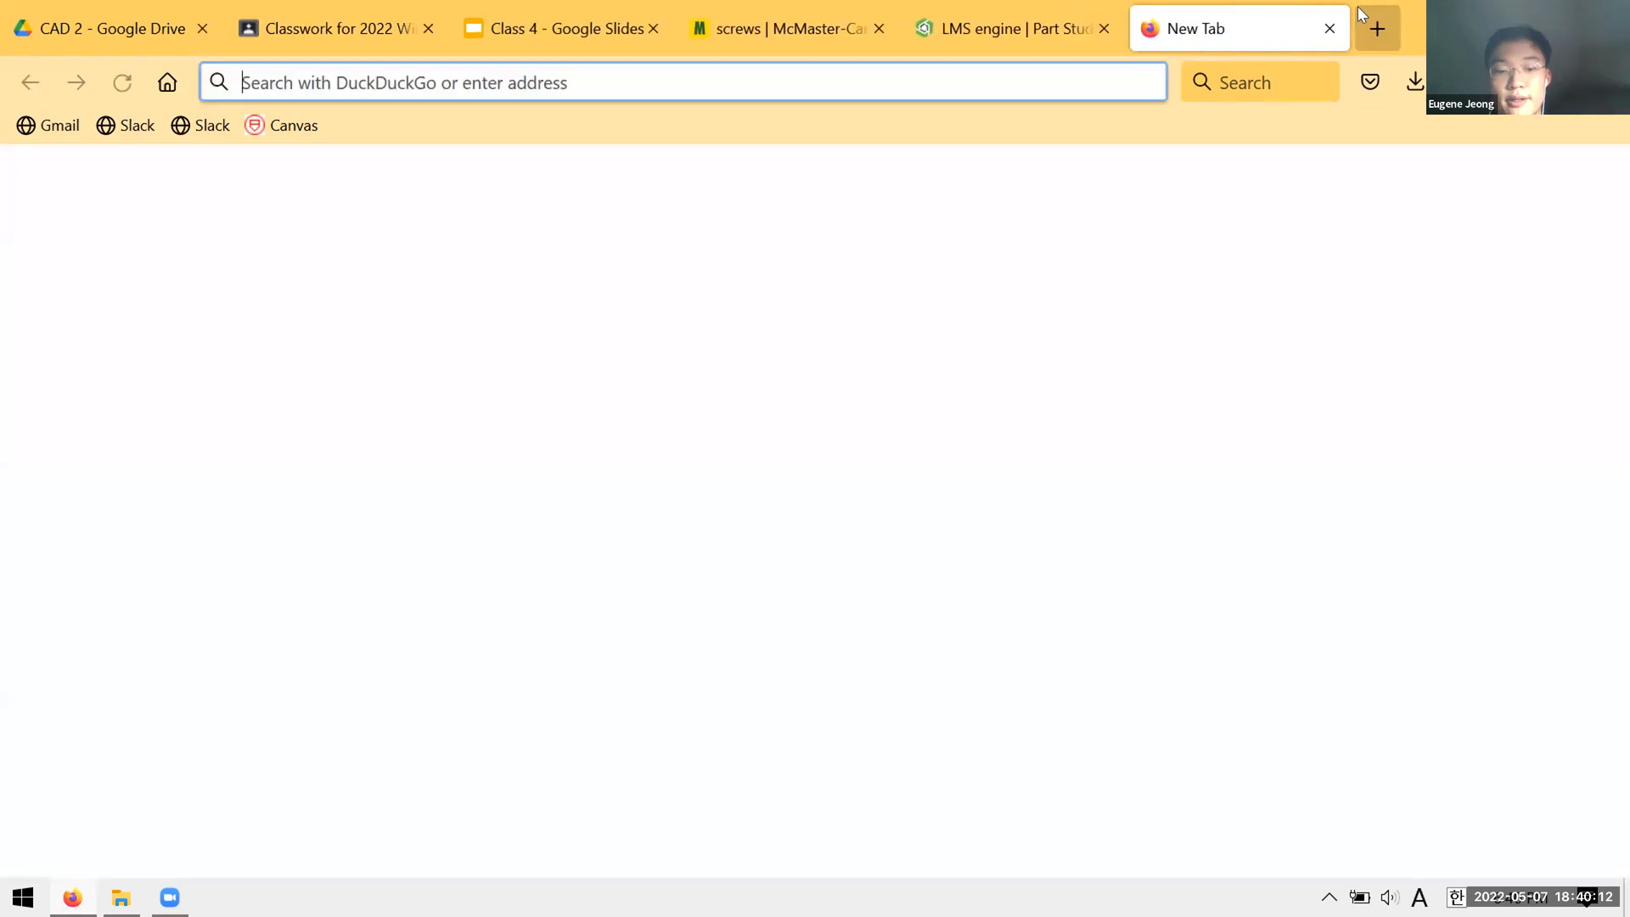
{"action": "type", "text": "bearing"}
{"action": "key", "text": "Return"}
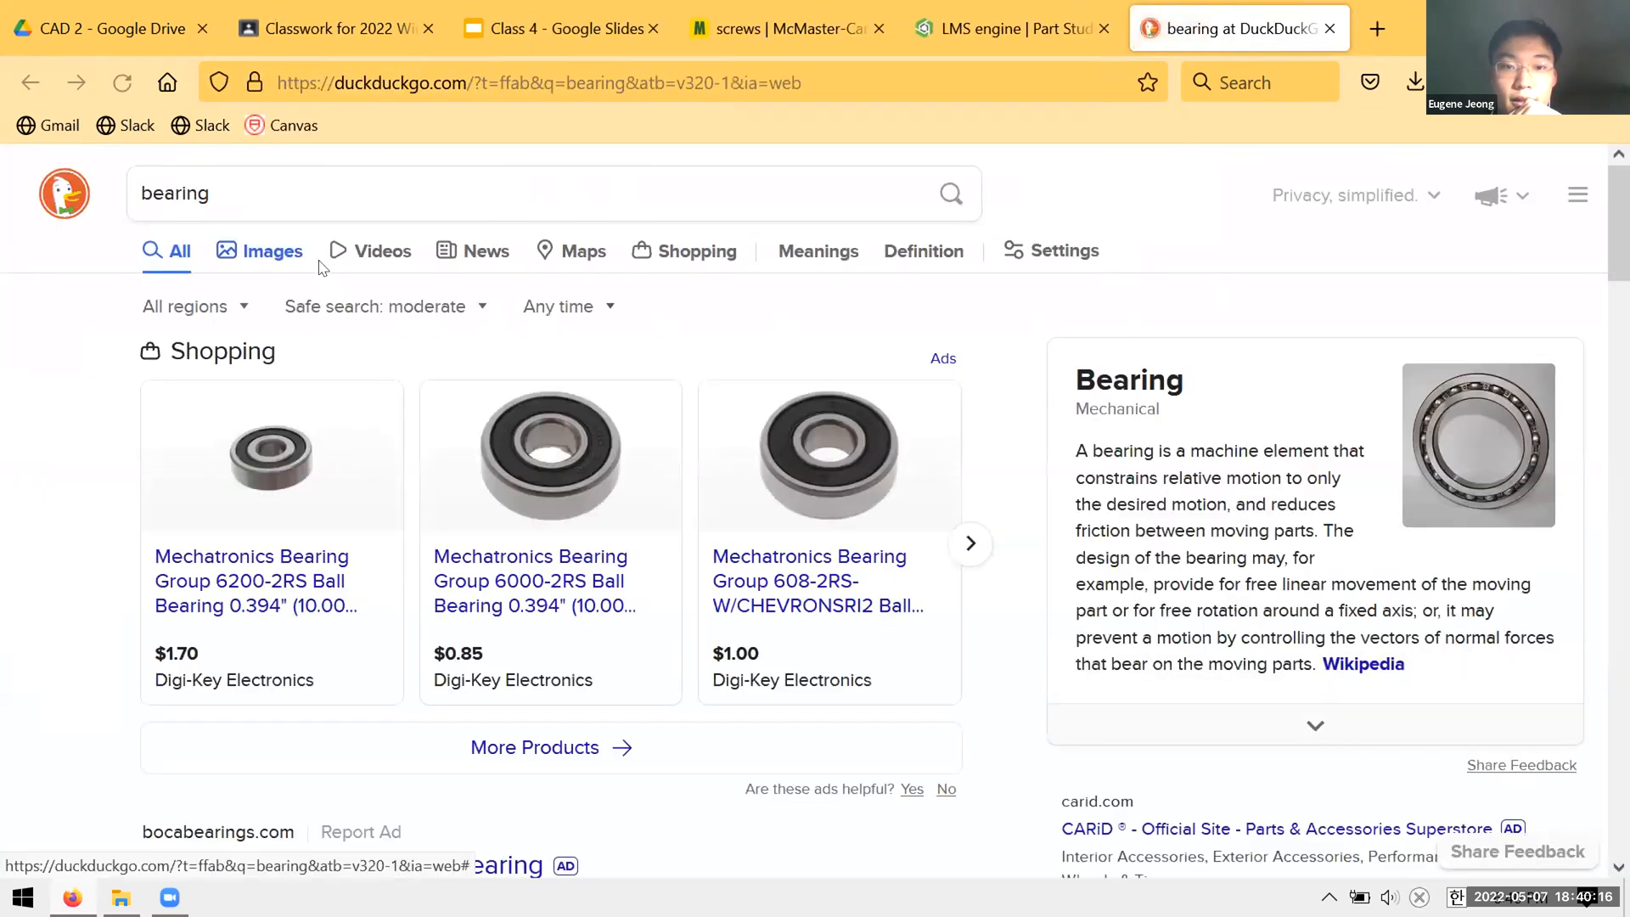
{"action": "left_click", "coordinate": [293, 252]}
{"action": "scroll", "coordinate": [382, 594], "scroll_direction": "down", "scroll_amount": 1}
{"action": "left_click", "coordinate": [382, 697]}
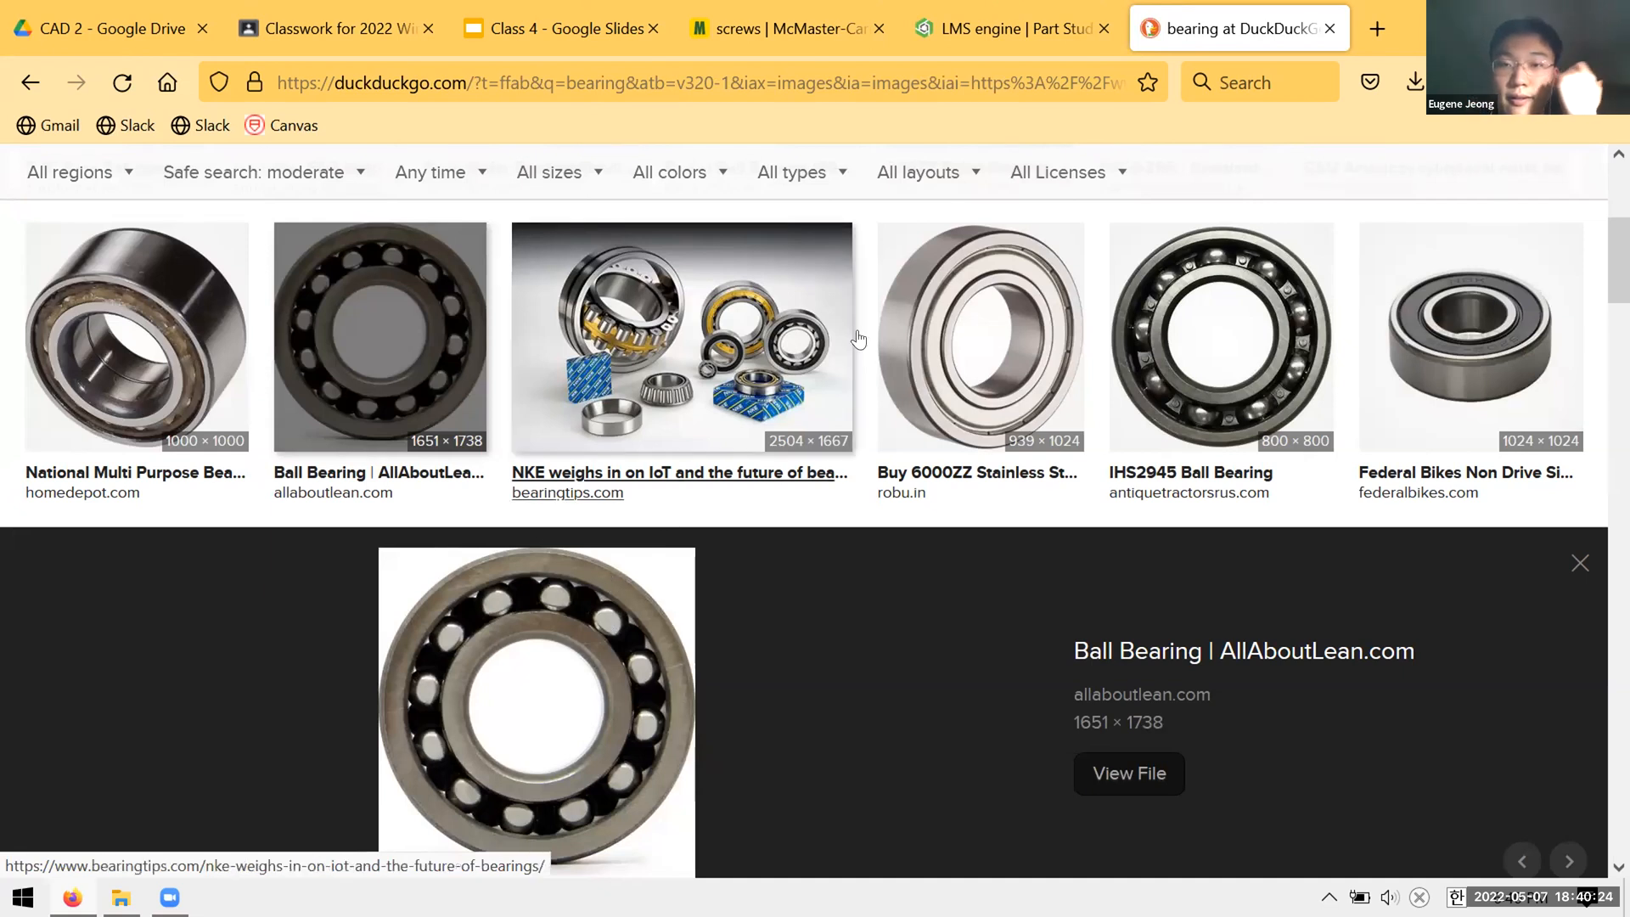
{"action": "left_click", "coordinate": [1330, 28]}
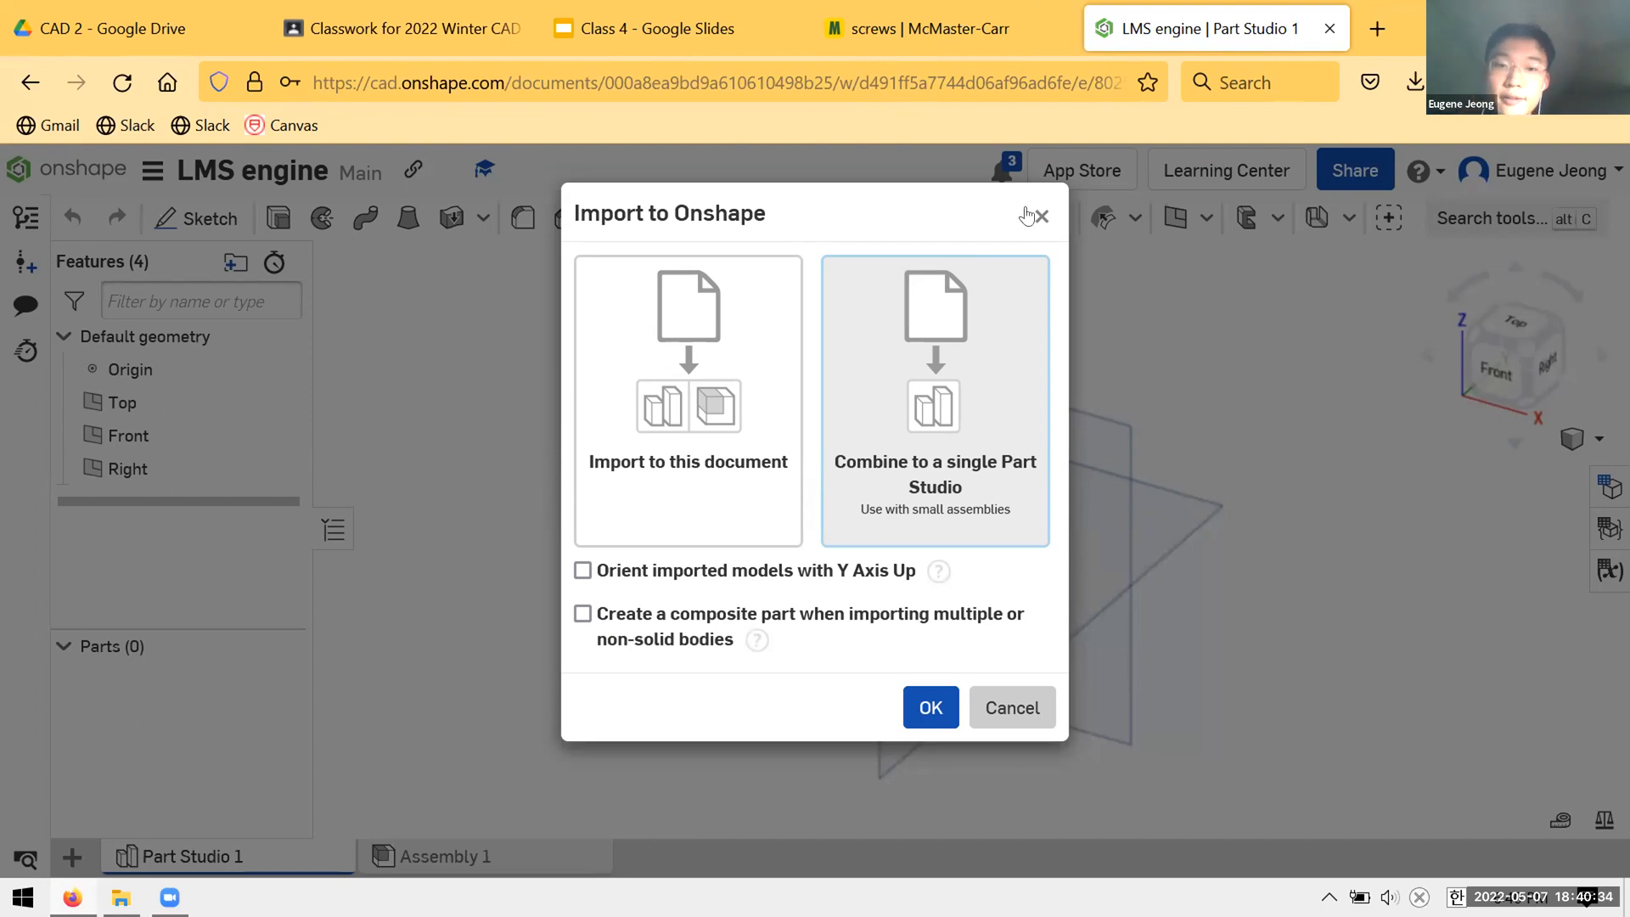
- Import the screw with the Import to this document option and open its new Part Studio
{"action": "left_click", "coordinate": [735, 338]}
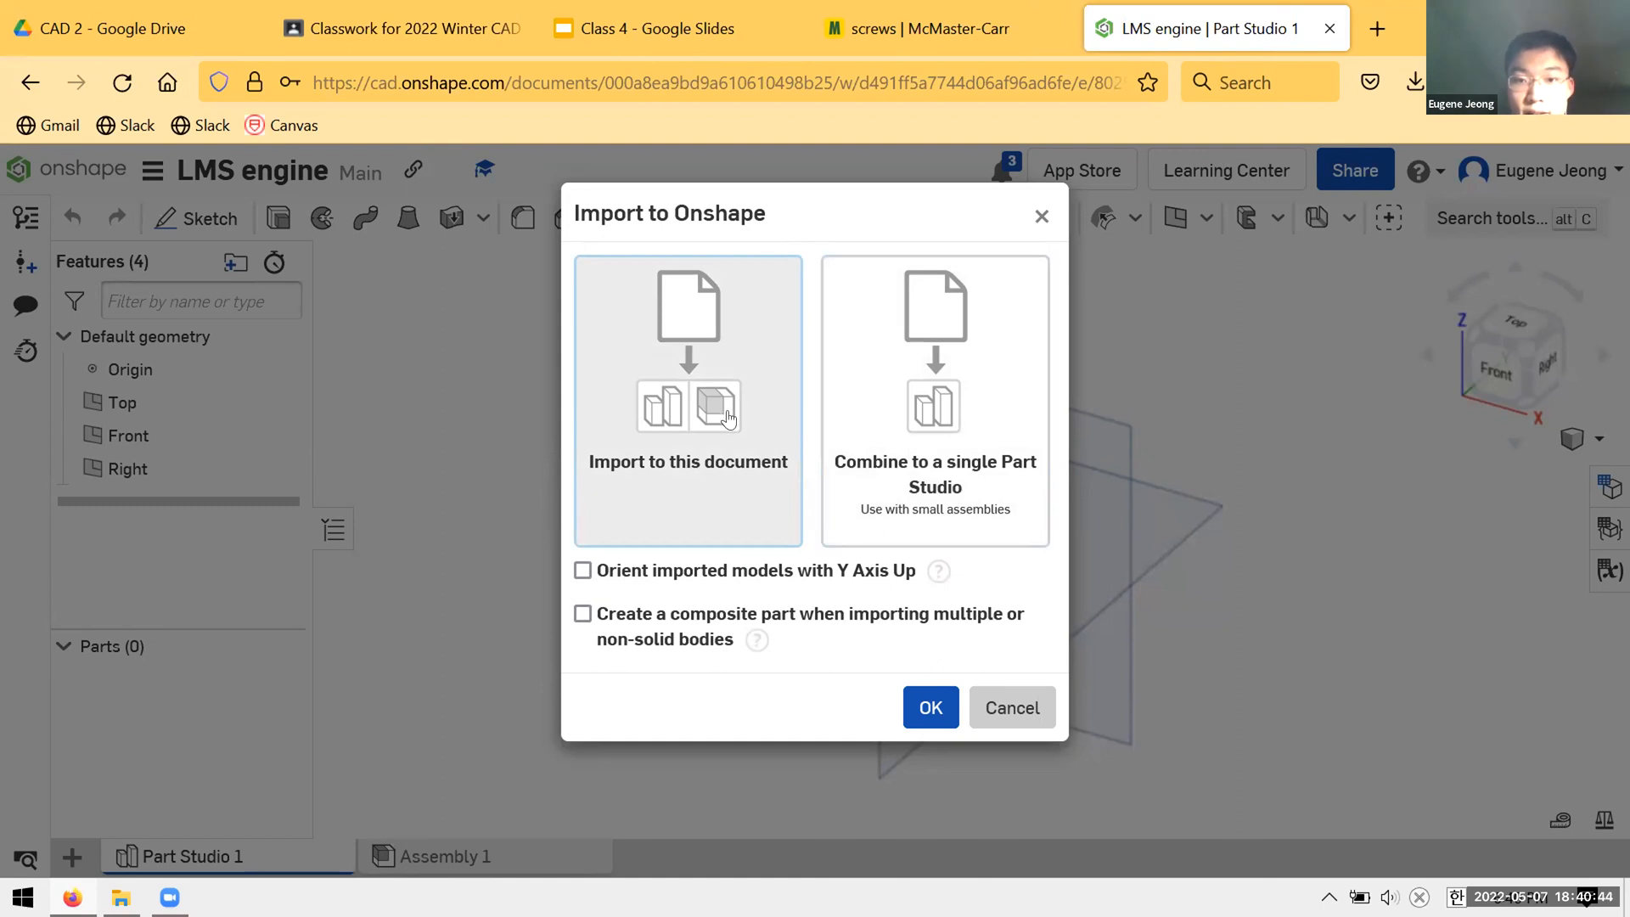
{"action": "left_click", "coordinate": [925, 714]}
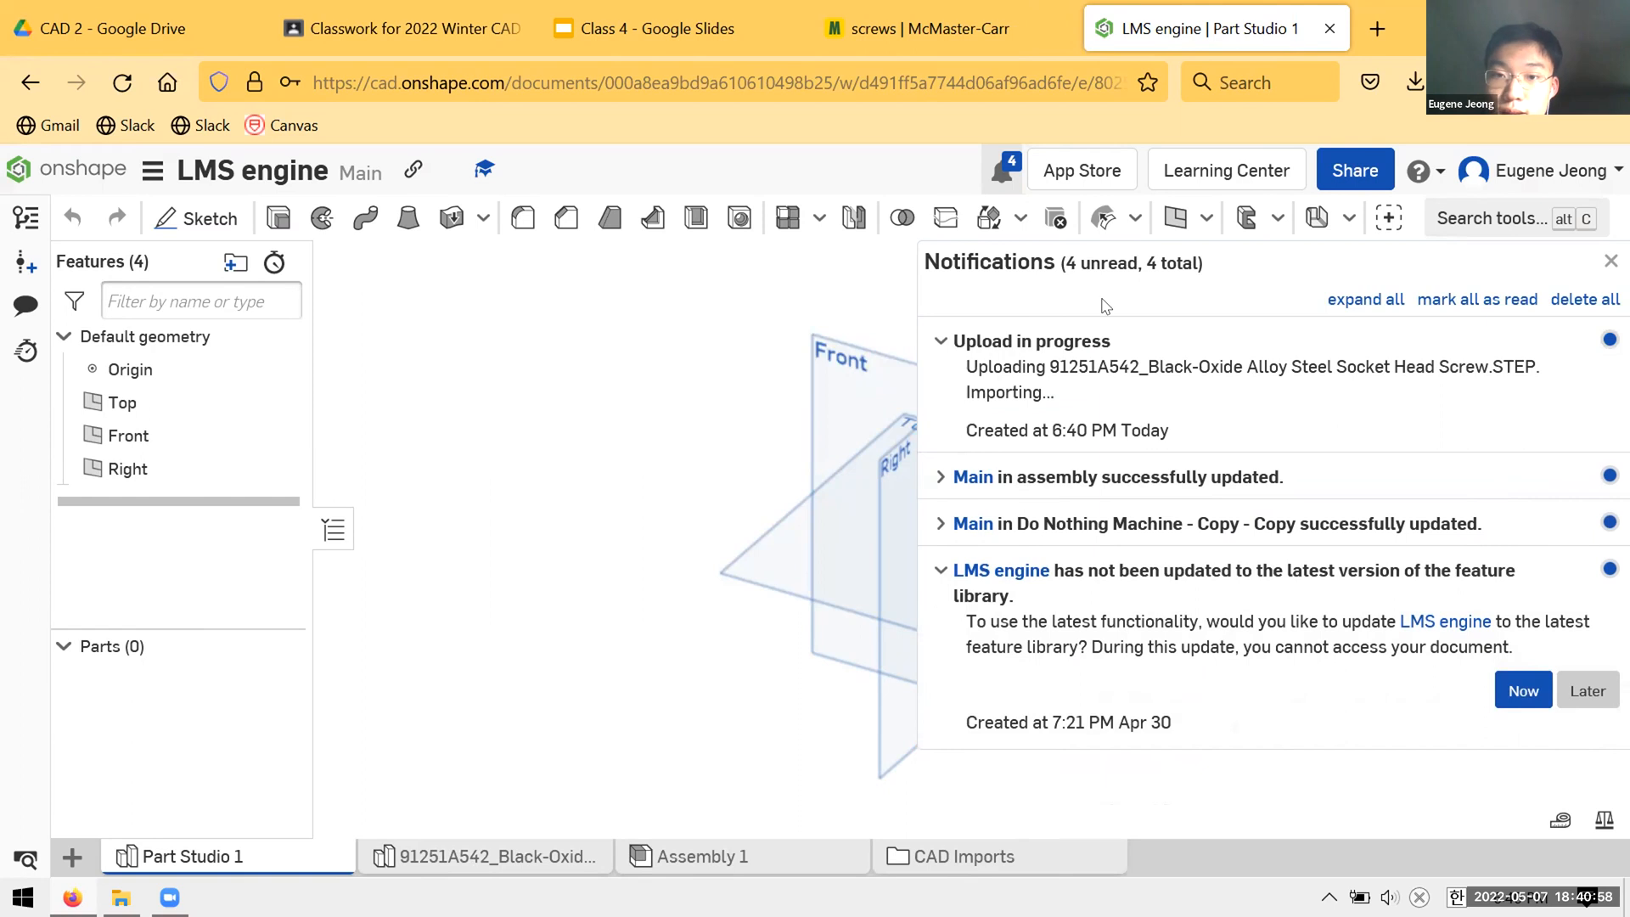
{"action": "left_click", "coordinate": [1609, 262]}
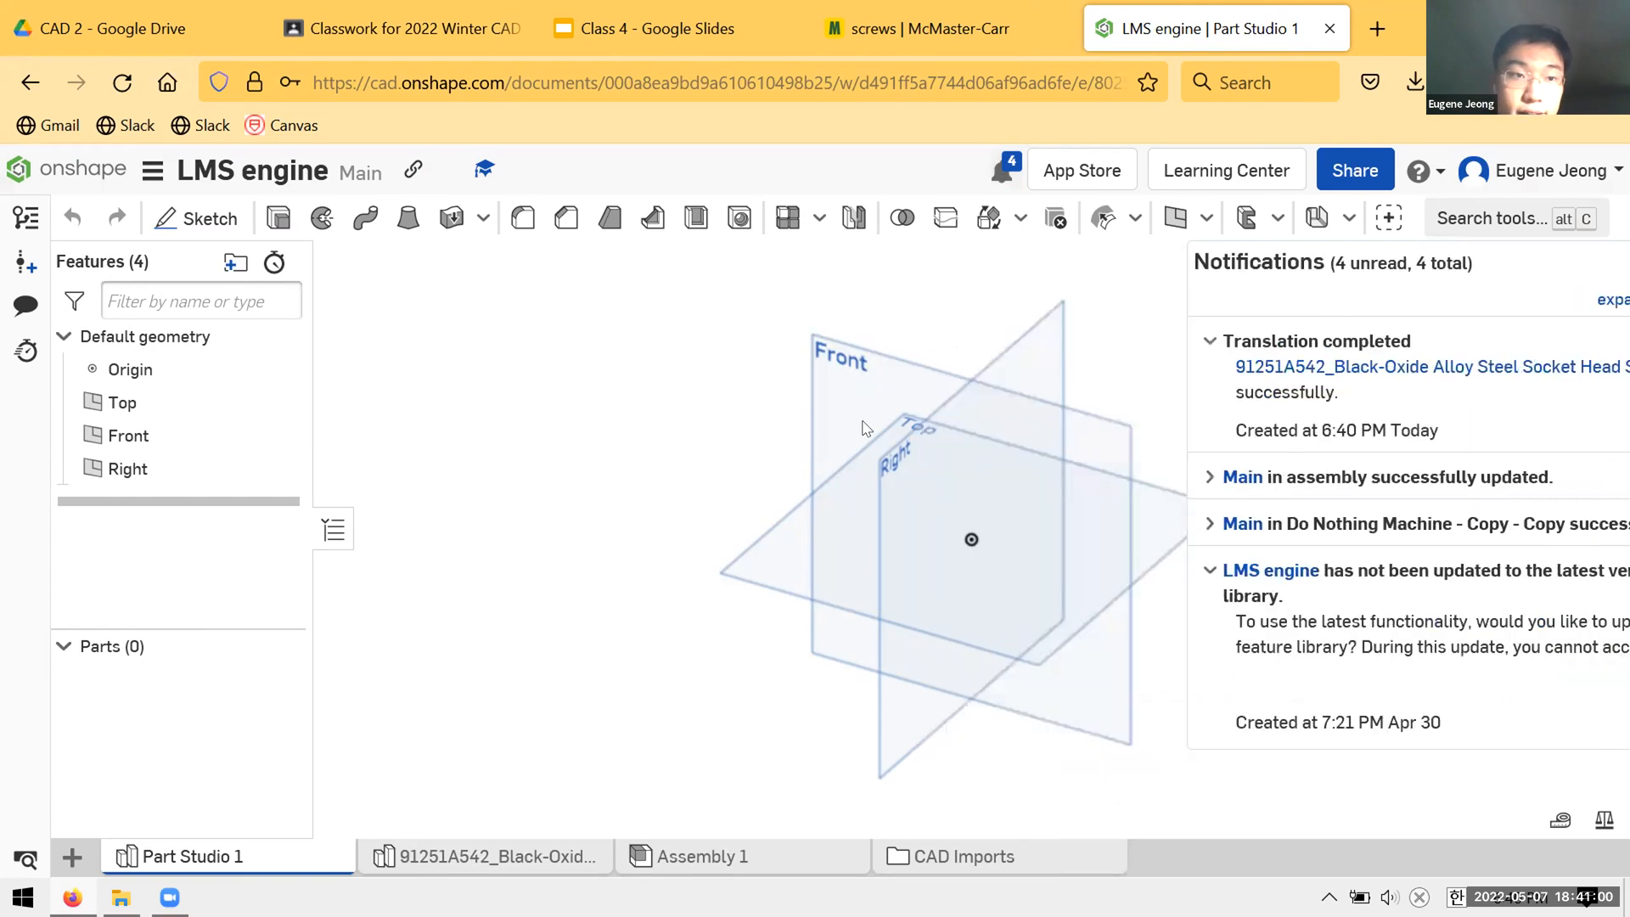
{"action": "left_click", "coordinate": [422, 855]}
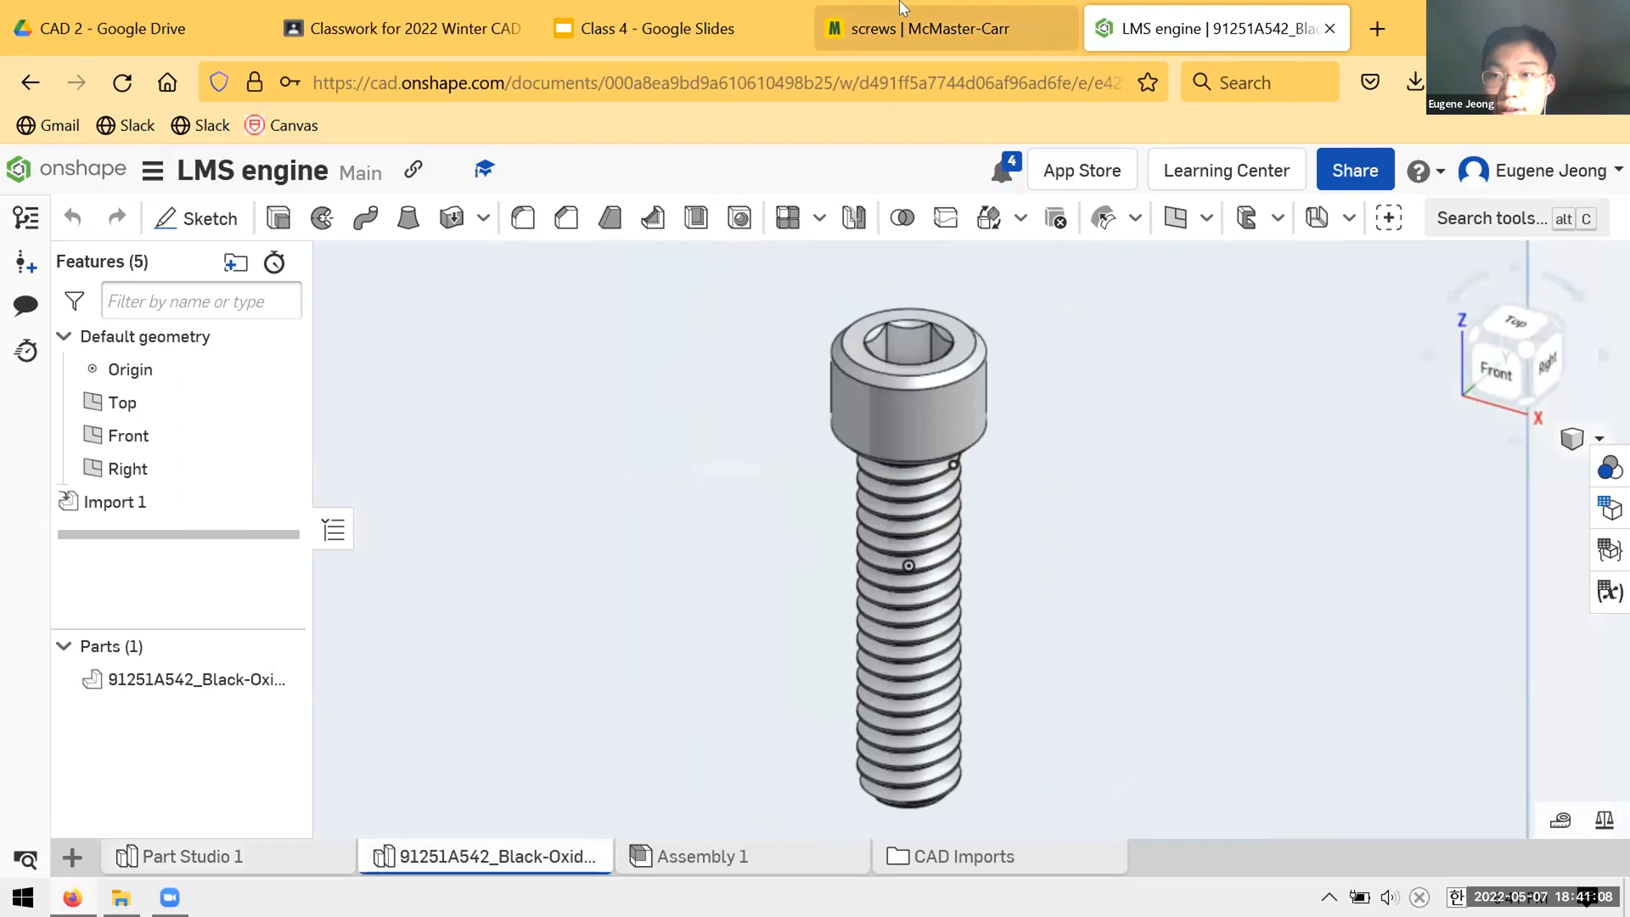
- Compare the imported screw with its McMaster-Carr listing and examine the head and threads of the 3D model
{"action": "key", "text": "ctrl+shift+Tab"}
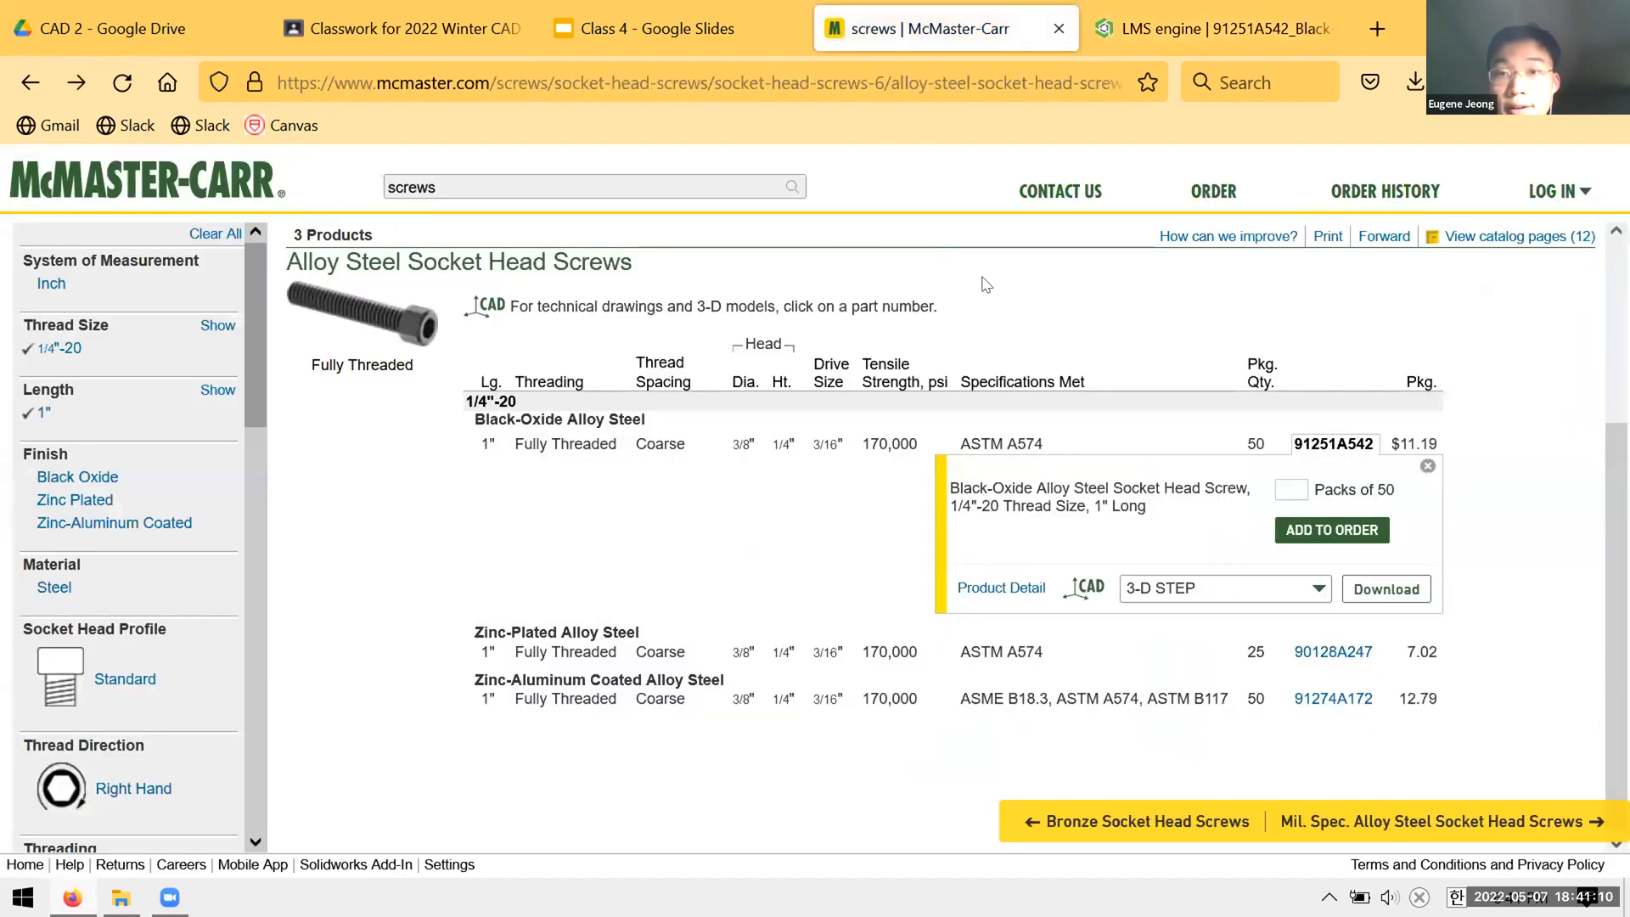
{"action": "left_click", "coordinate": [1143, 21]}
{"action": "right_click_drag", "start_coordinate": [1059, 466], "coordinate": [1029, 557]}
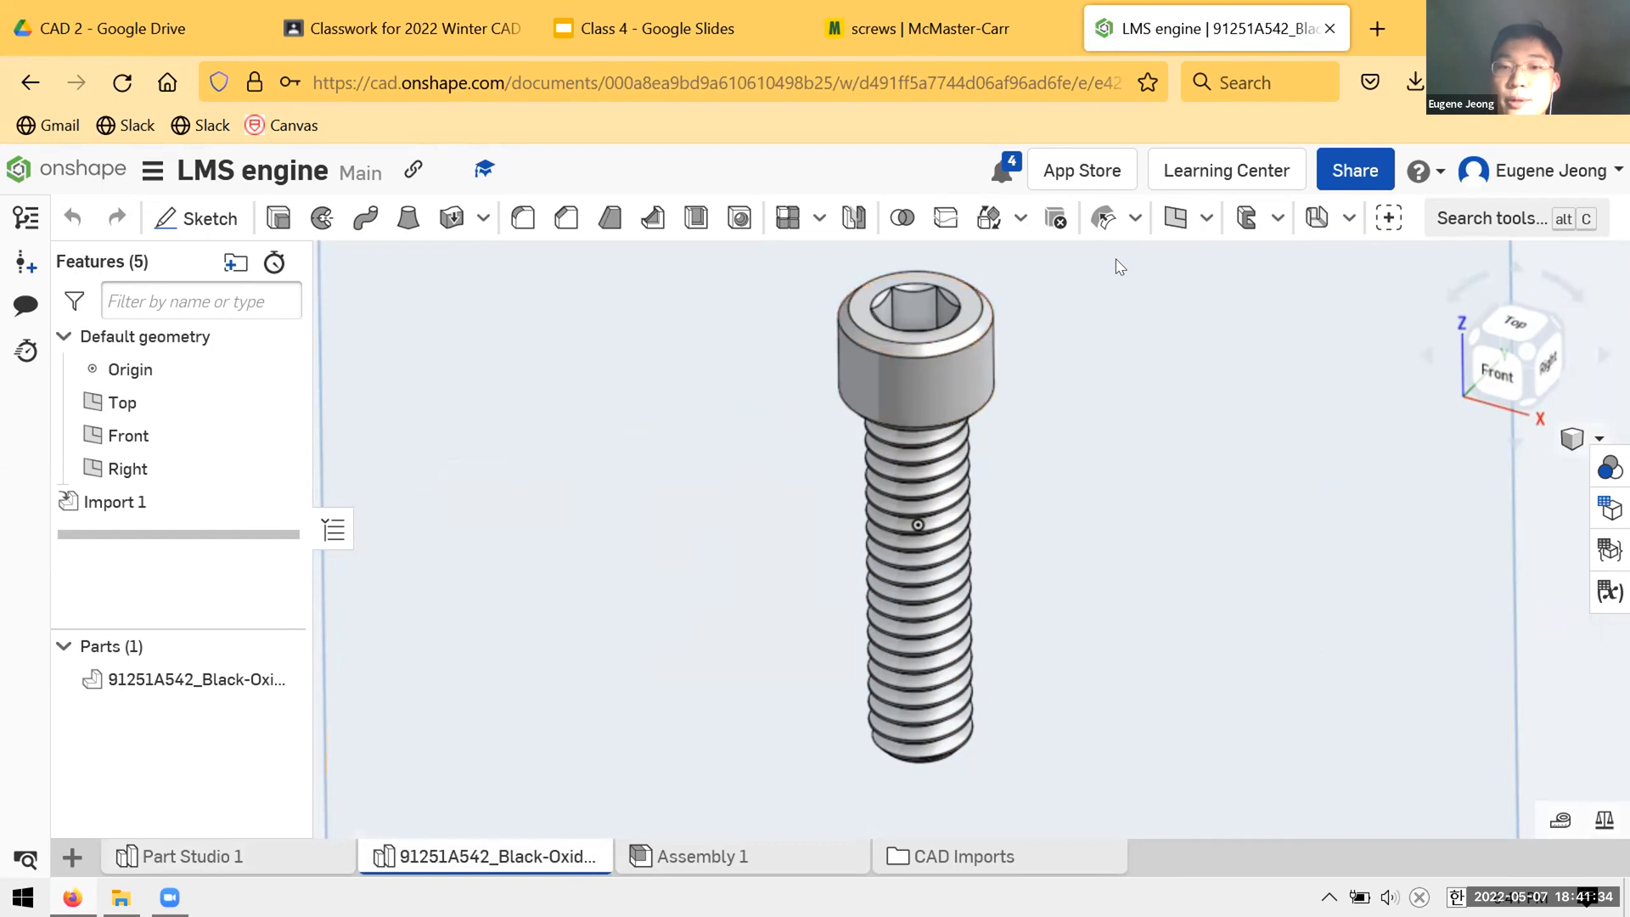
{"action": "left_click", "coordinate": [860, 365]}
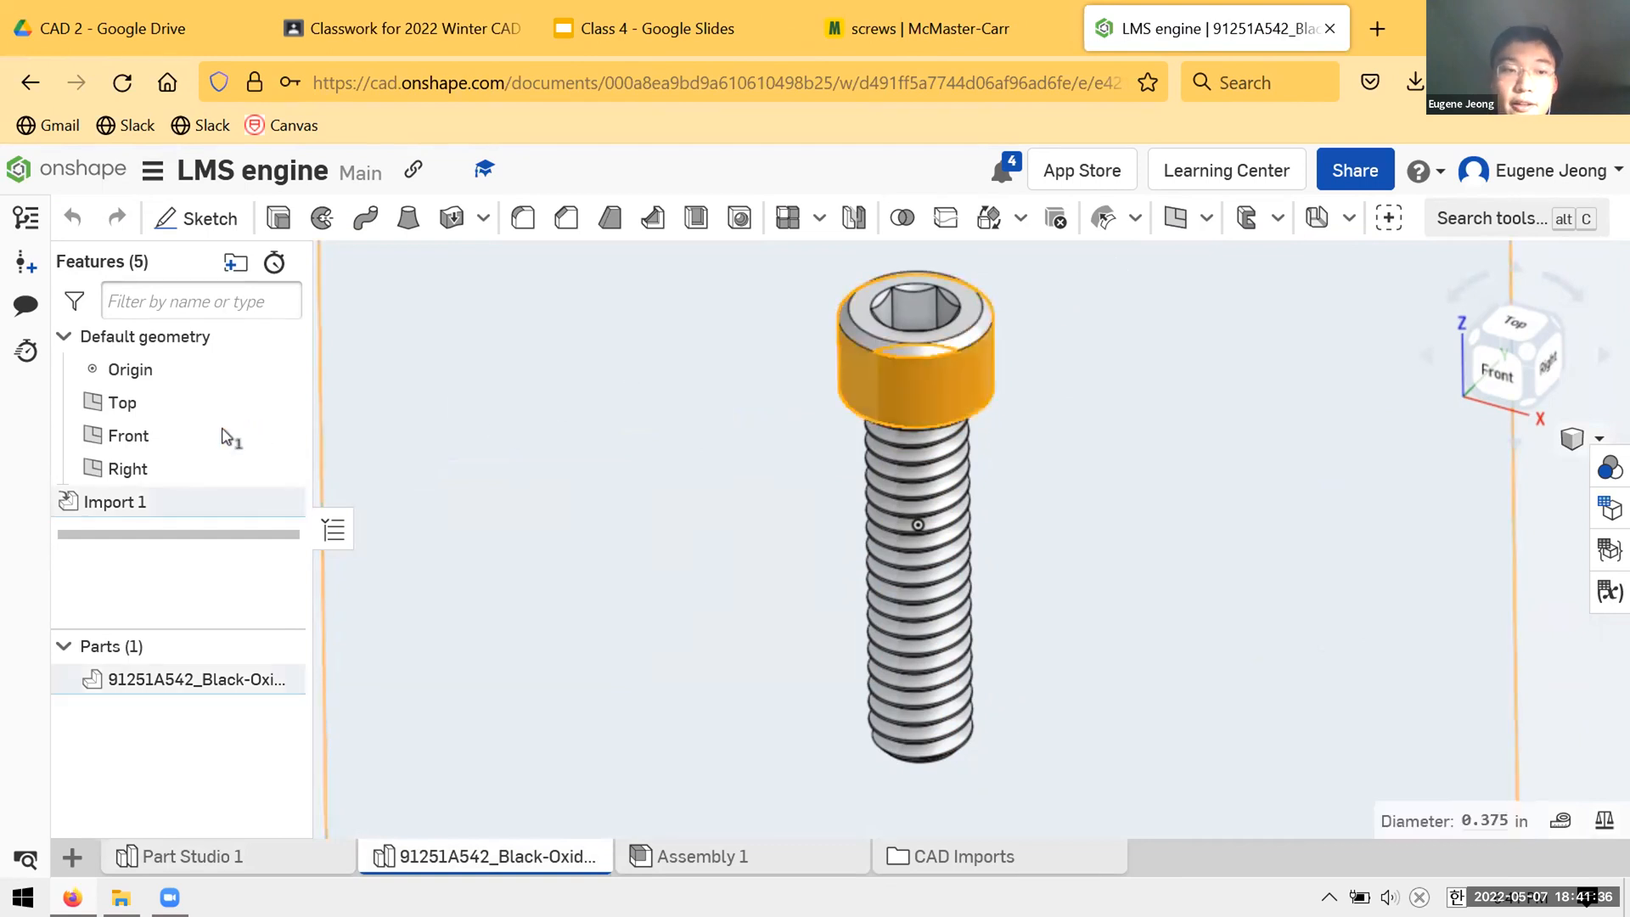
{"action": "left_click", "coordinate": [700, 431]}
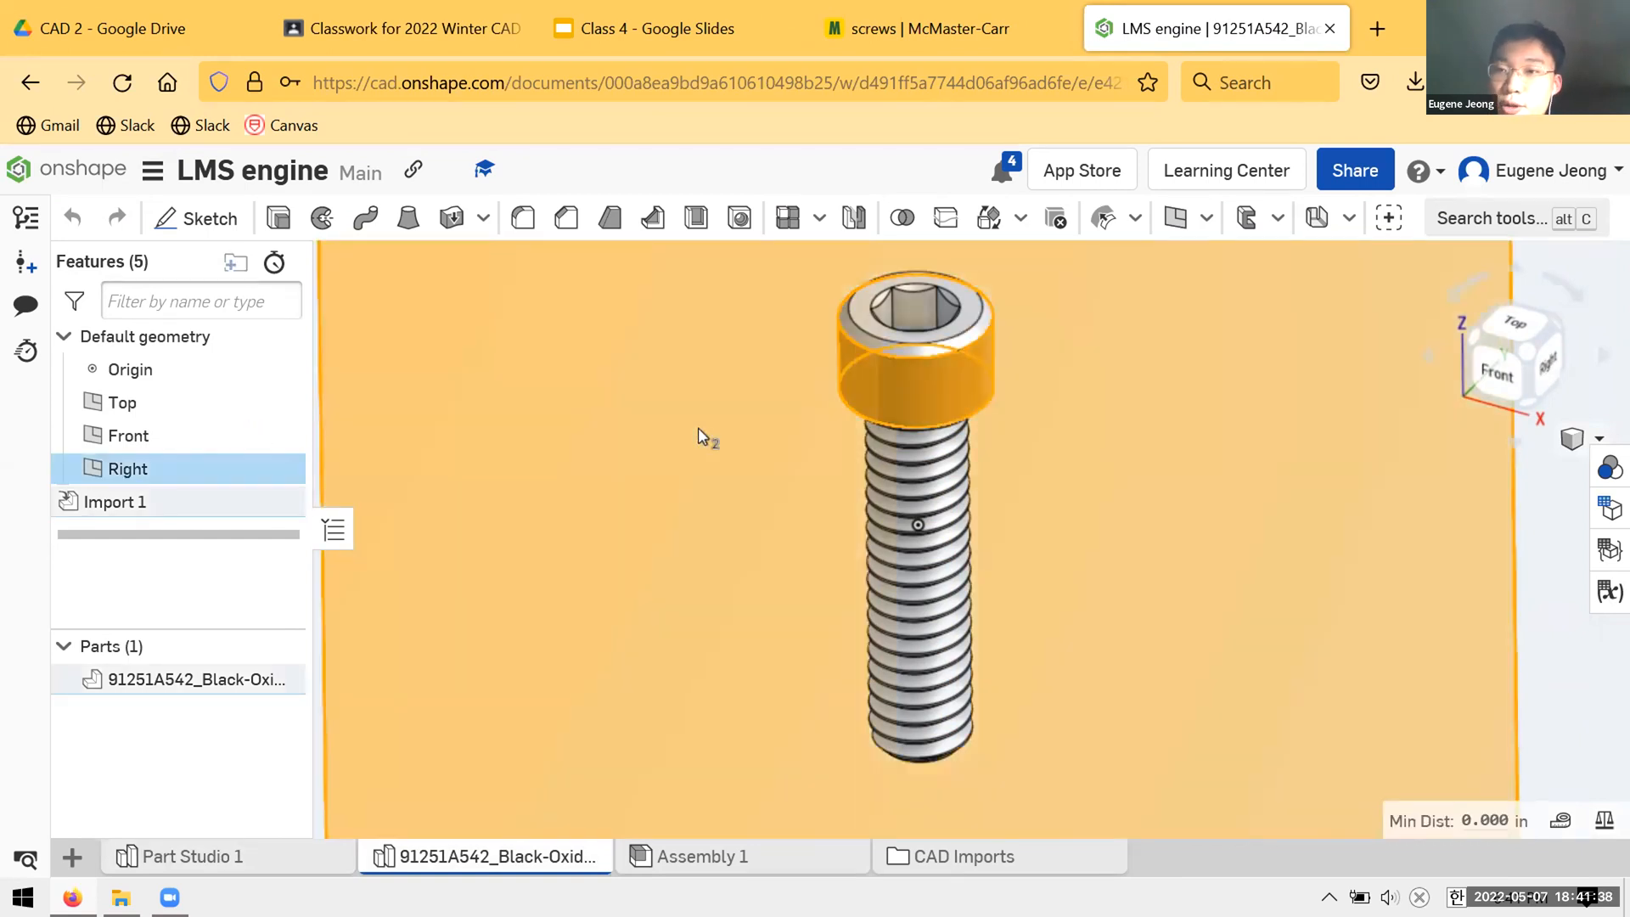
{"action": "scroll", "coordinate": [698, 428], "scroll_direction": "down", "scroll_amount": 5}
{"action": "left_click", "coordinate": [375, 333]}
{"action": "scroll", "coordinate": [833, 420], "scroll_direction": "down", "scroll_amount": 3}
{"action": "scroll", "coordinate": [852, 460], "scroll_direction": "up", "scroll_amount": 3}
{"action": "scroll", "coordinate": [857, 463], "scroll_direction": "down", "scroll_amount": 3}
{"action": "scroll", "coordinate": [841, 471], "scroll_direction": "up", "scroll_amount": 4}
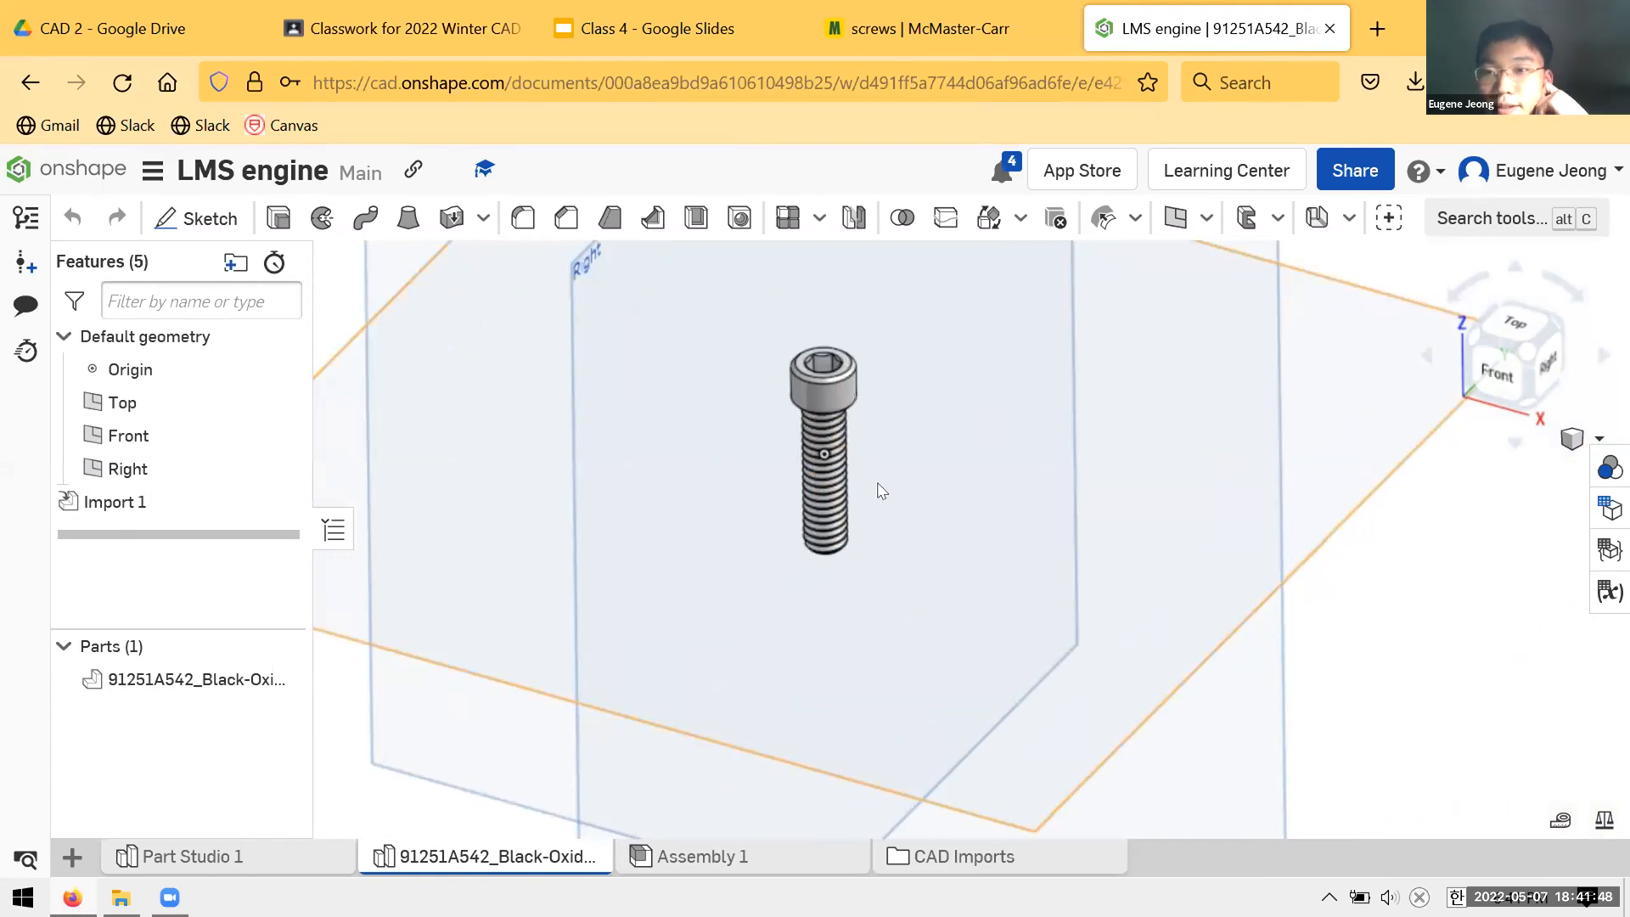
{"action": "scroll", "coordinate": [981, 455], "scroll_direction": "down", "scroll_amount": 1}
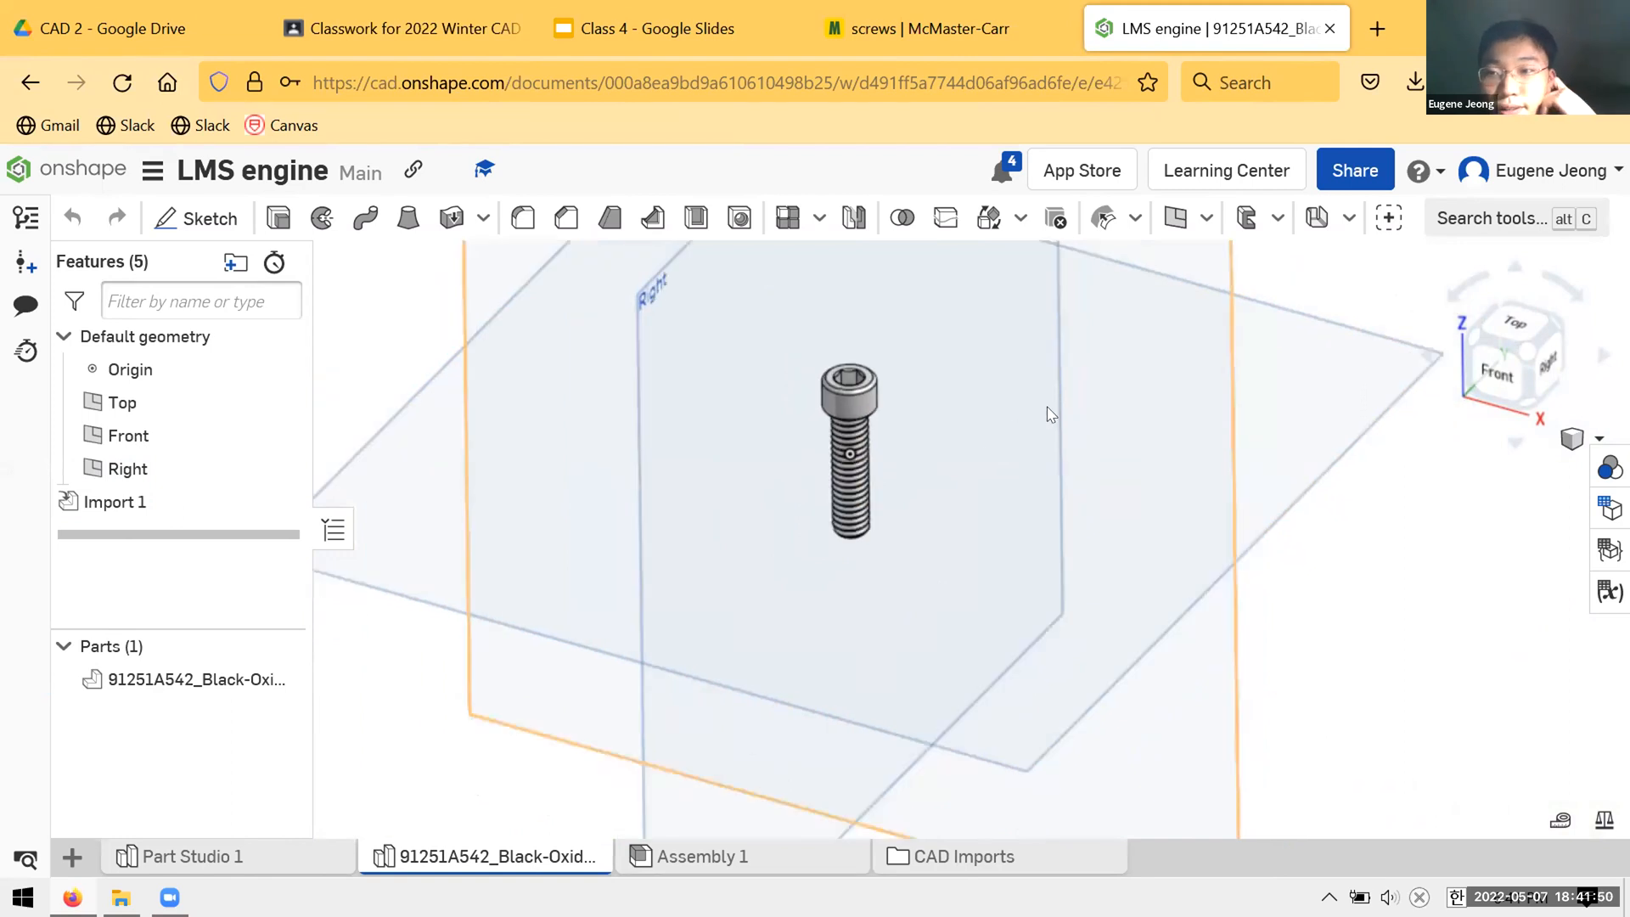
{"action": "left_click", "coordinate": [618, 9]}
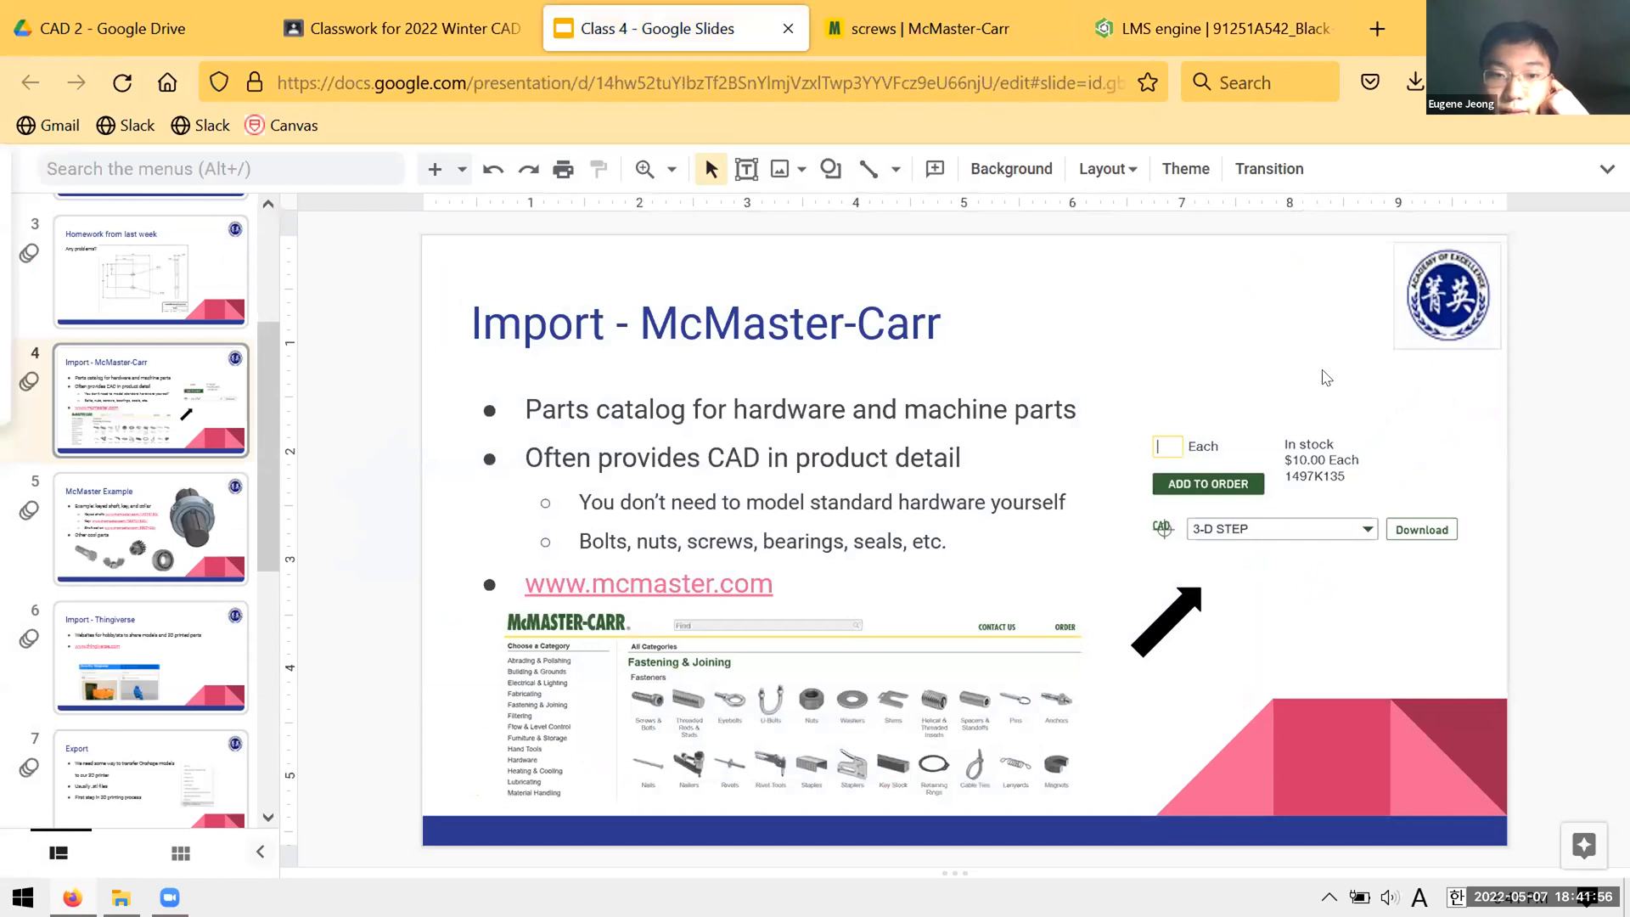
{"action": "left_click", "coordinate": [776, 587]}
{"action": "left_click_drag", "start_coordinate": [775, 587], "coordinate": [527, 586]}
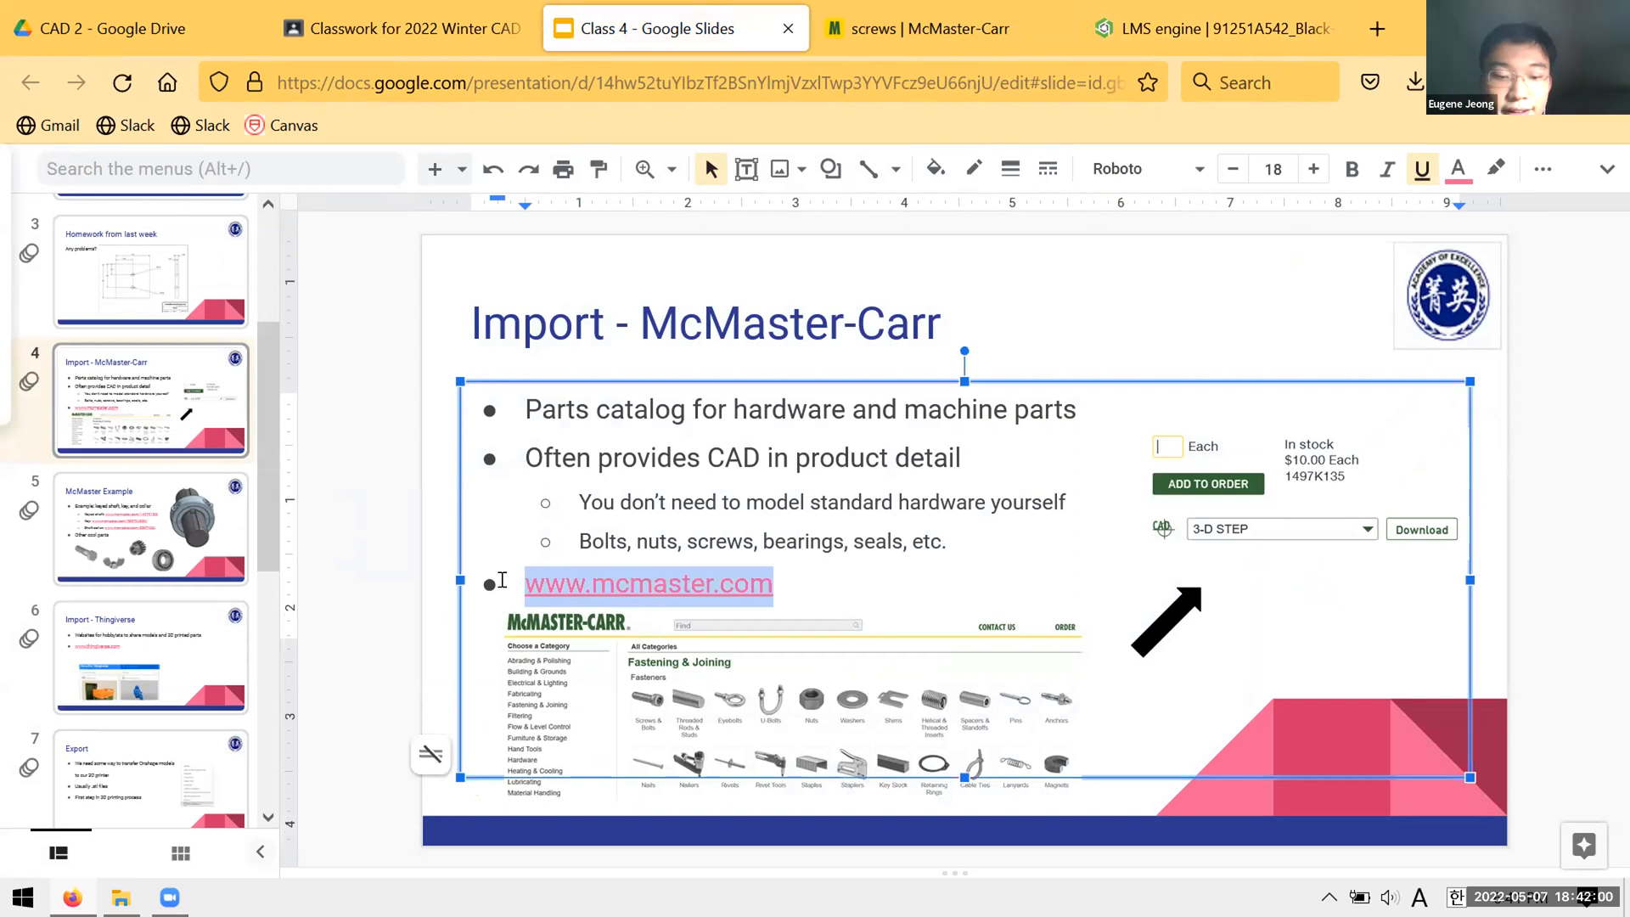
{"action": "left_click", "coordinate": [331, 494]}
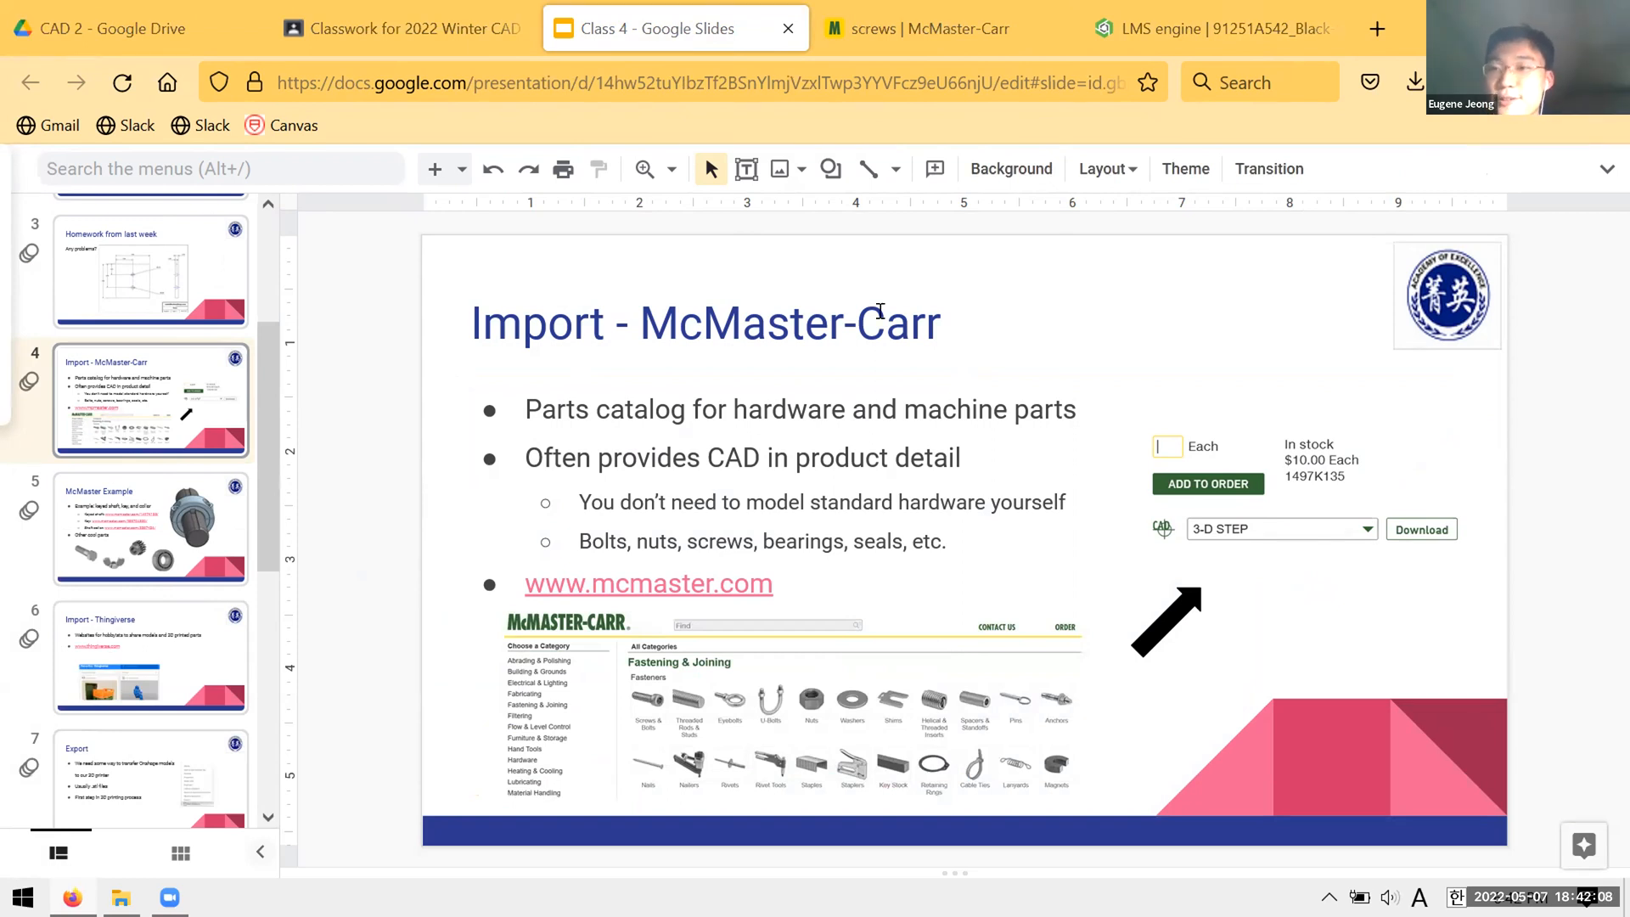
- Browse the McMaster-Carr home page categories, including the Screws & Bolts listing, to see which hardware is offered
{"action": "key", "text": "ctrl+Tab"}
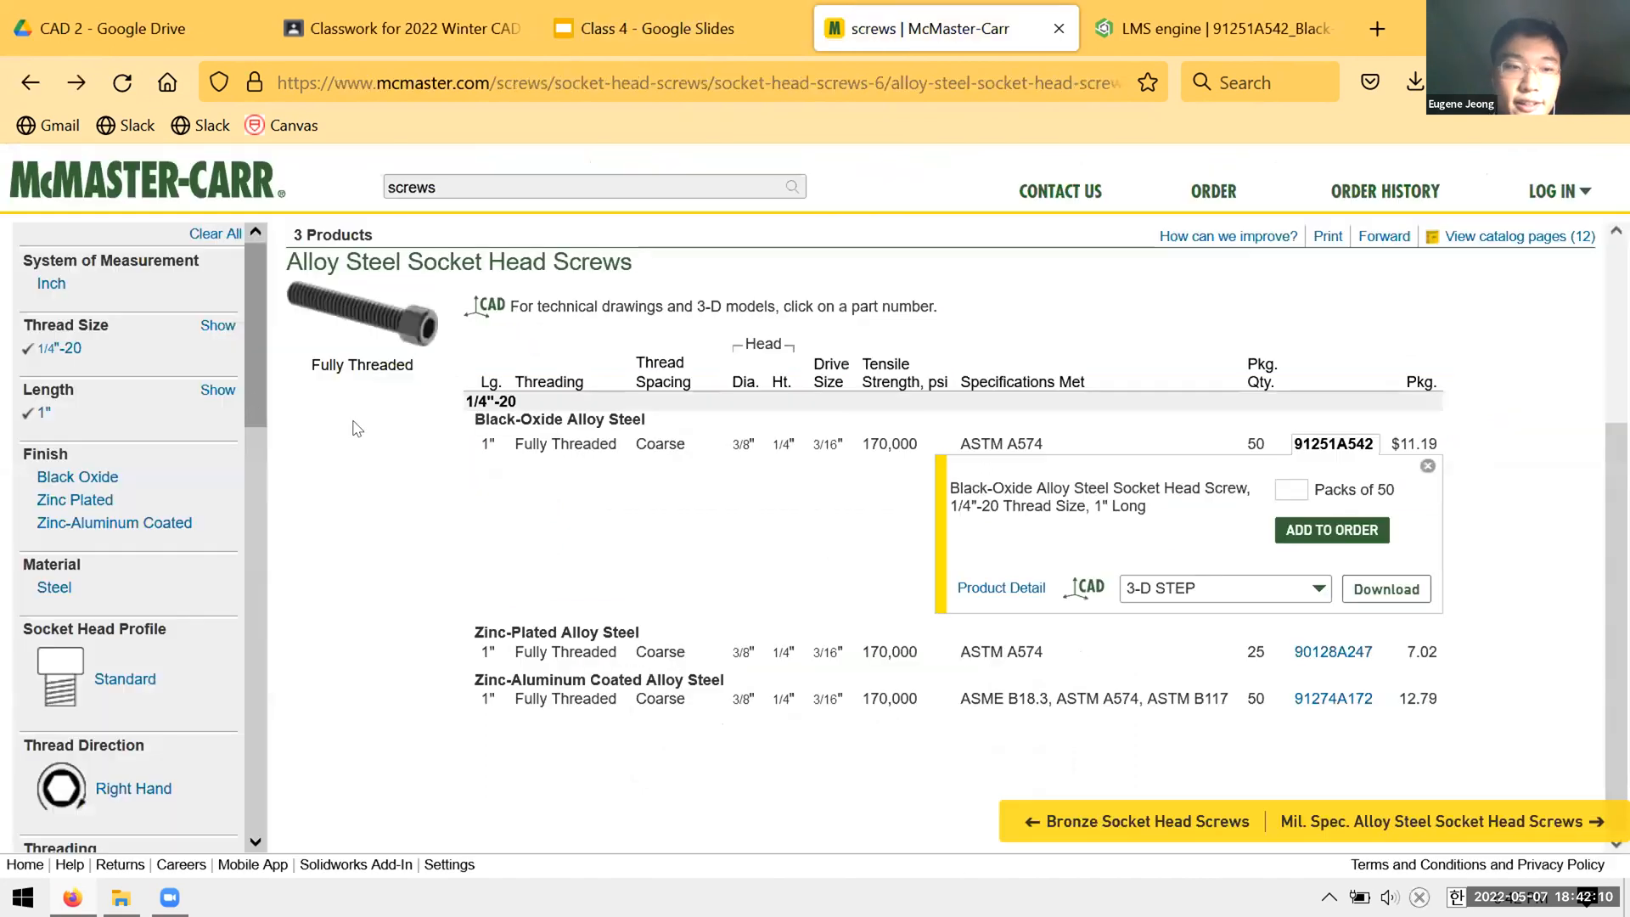
{"action": "left_click", "coordinate": [163, 188]}
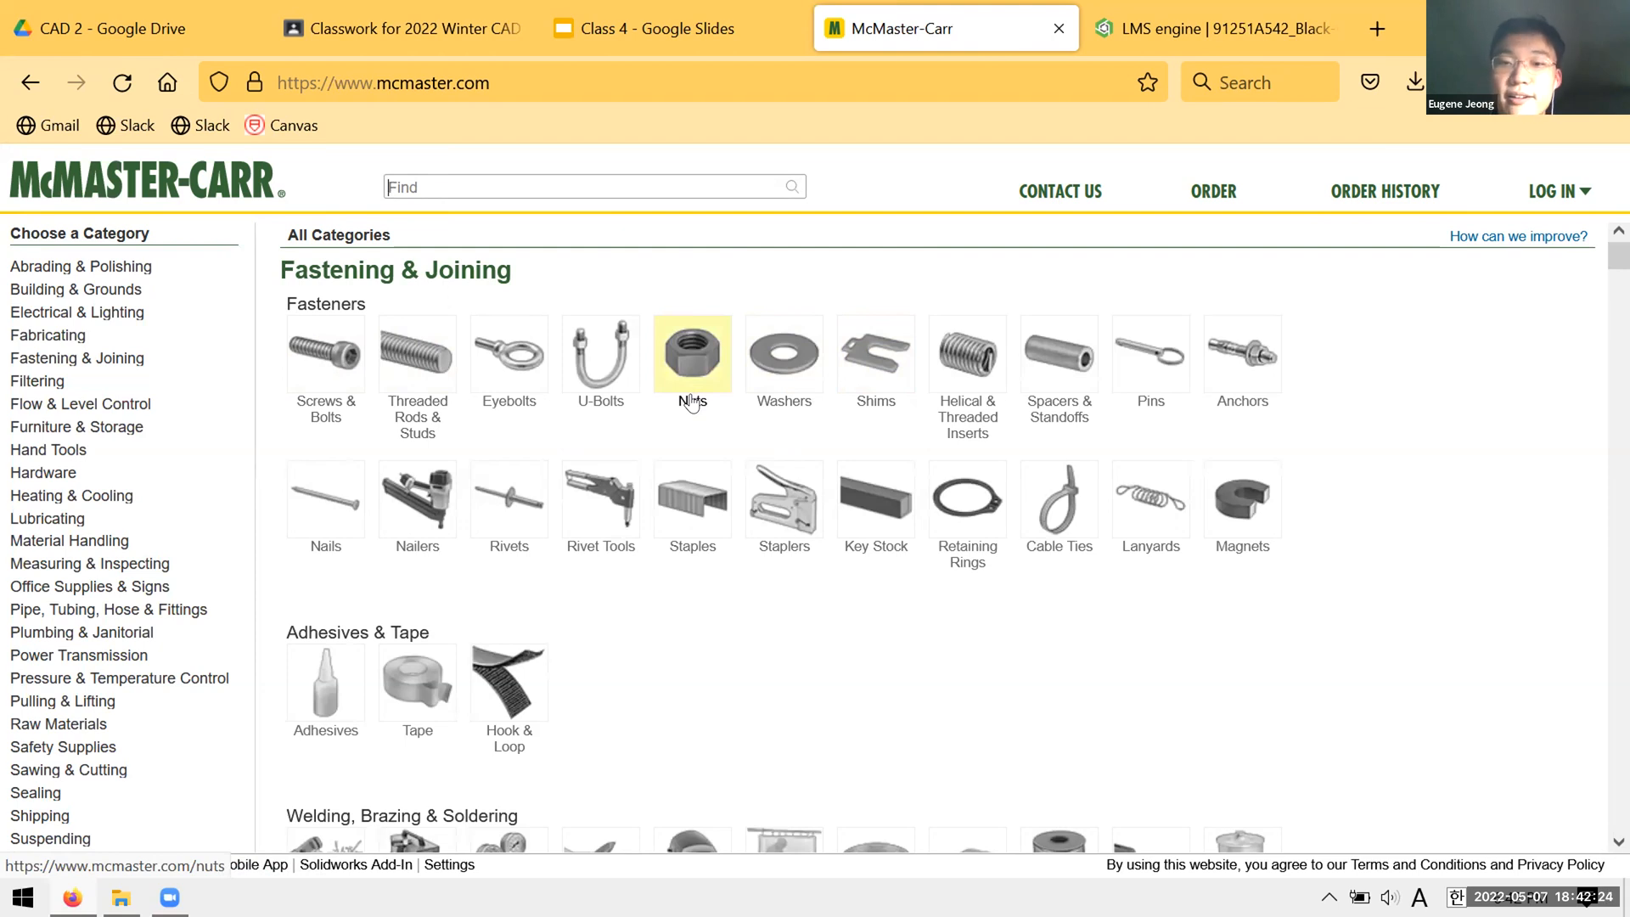
{"action": "left_click", "coordinate": [326, 410]}
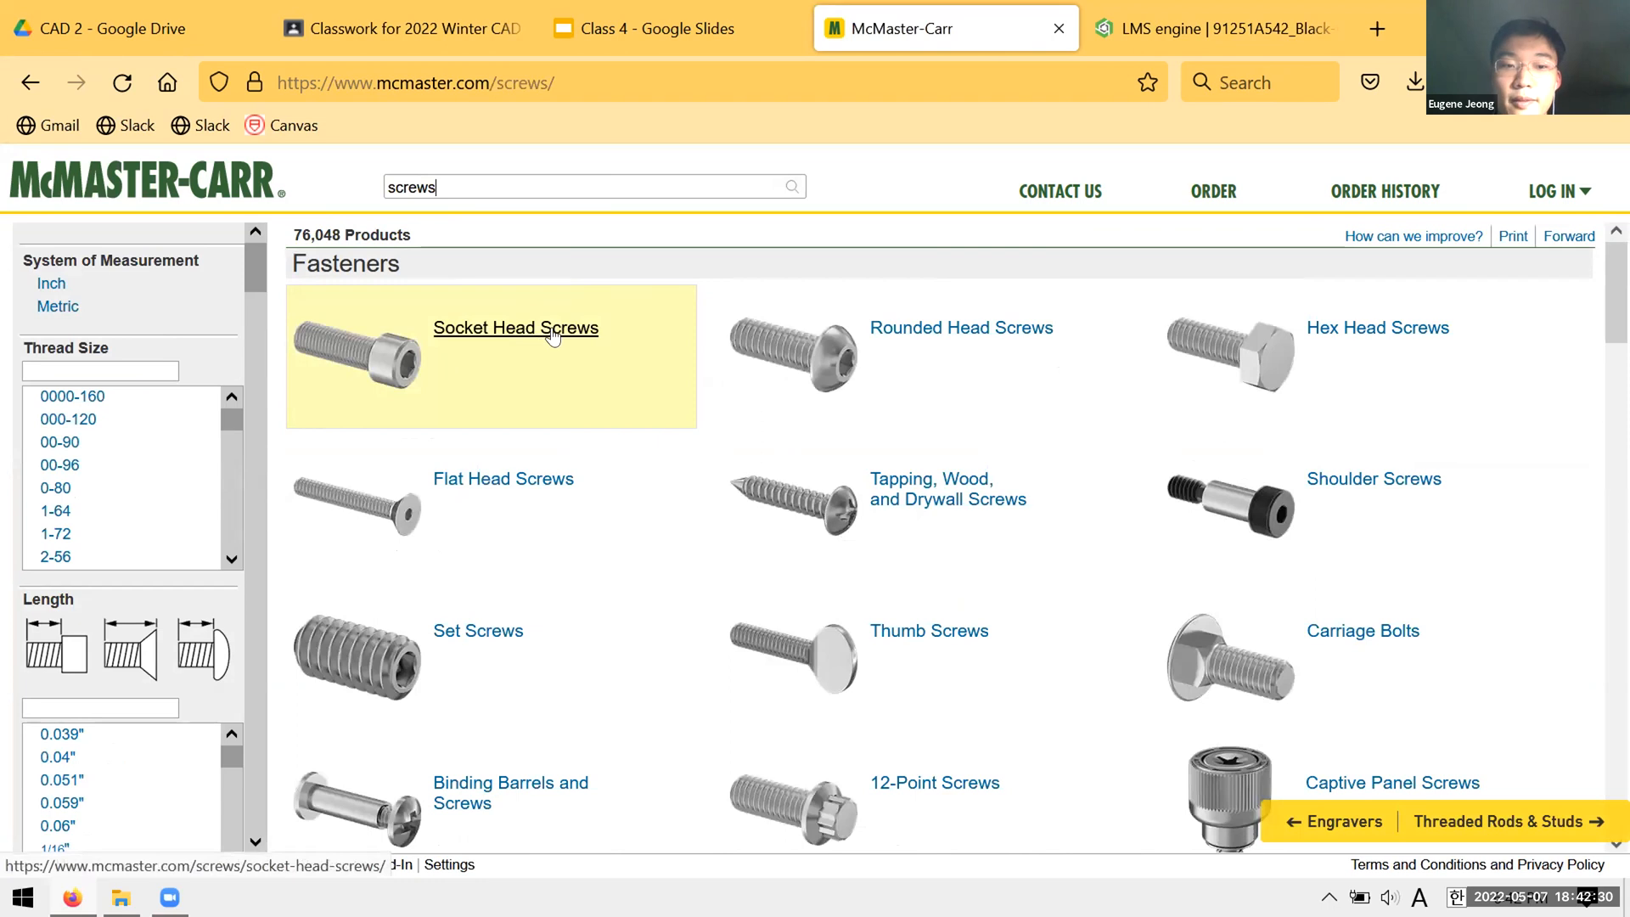
{"action": "scroll", "coordinate": [510, 365], "scroll_direction": "down", "scroll_amount": 6}
{"action": "scroll", "coordinate": [493, 450], "scroll_direction": "up", "scroll_amount": 5}
{"action": "left_click", "coordinate": [32, 83]}
{"action": "scroll", "coordinate": [852, 540], "scroll_direction": "down", "scroll_amount": 3}
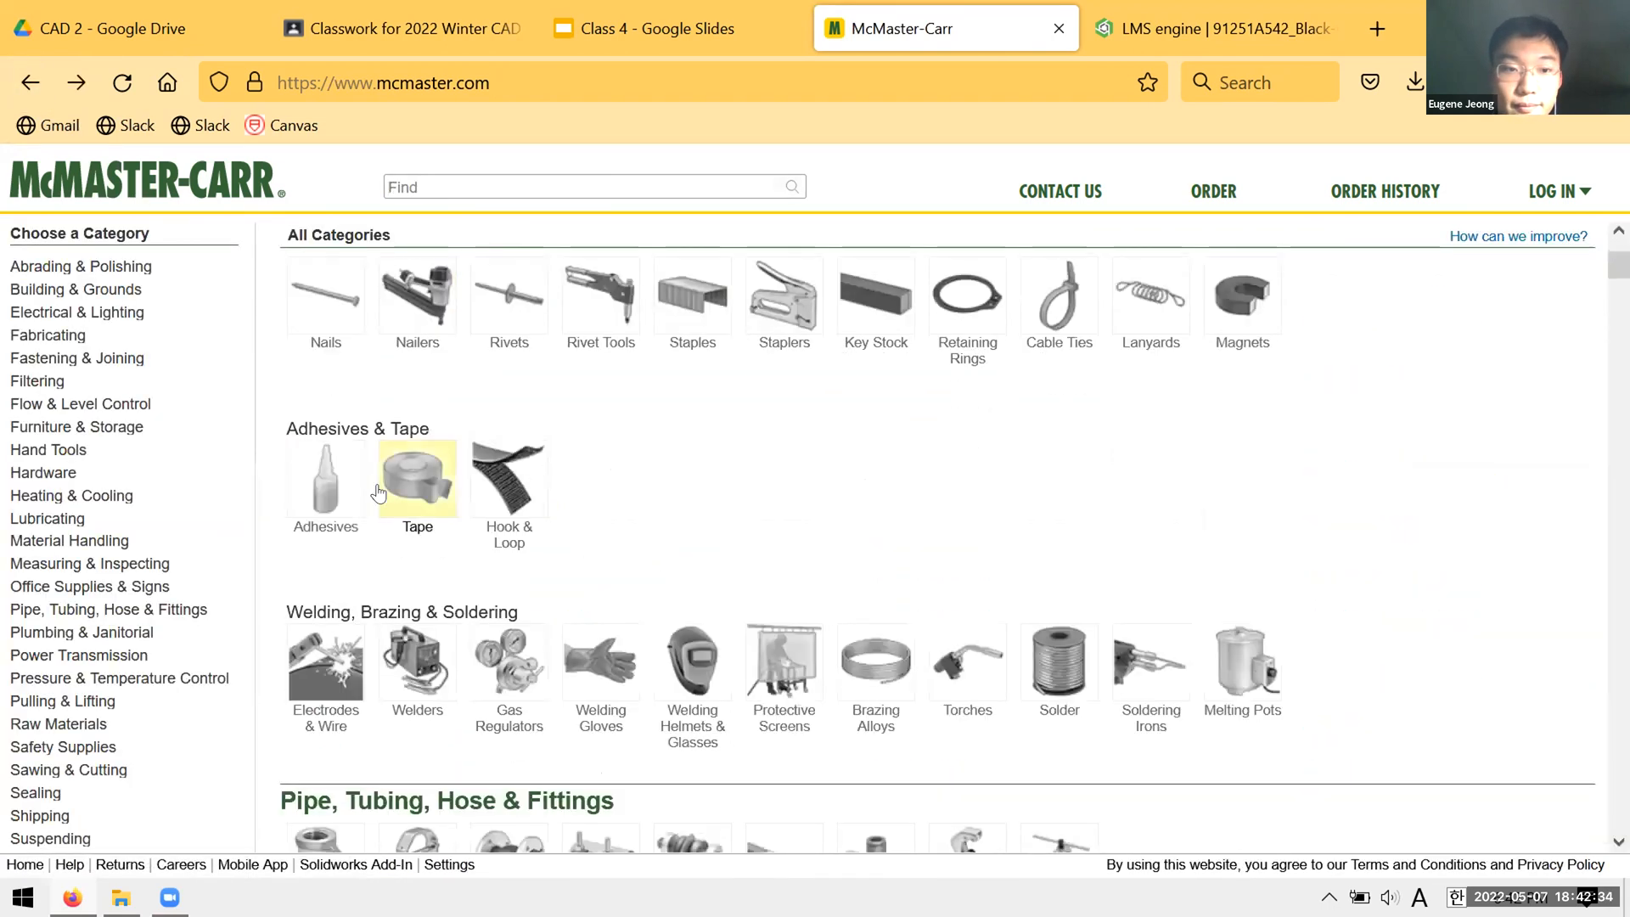
{"action": "scroll", "coordinate": [852, 540], "scroll_direction": "down", "scroll_amount": 5}
{"action": "scroll", "coordinate": [928, 594], "scroll_direction": "up", "scroll_amount": 8}
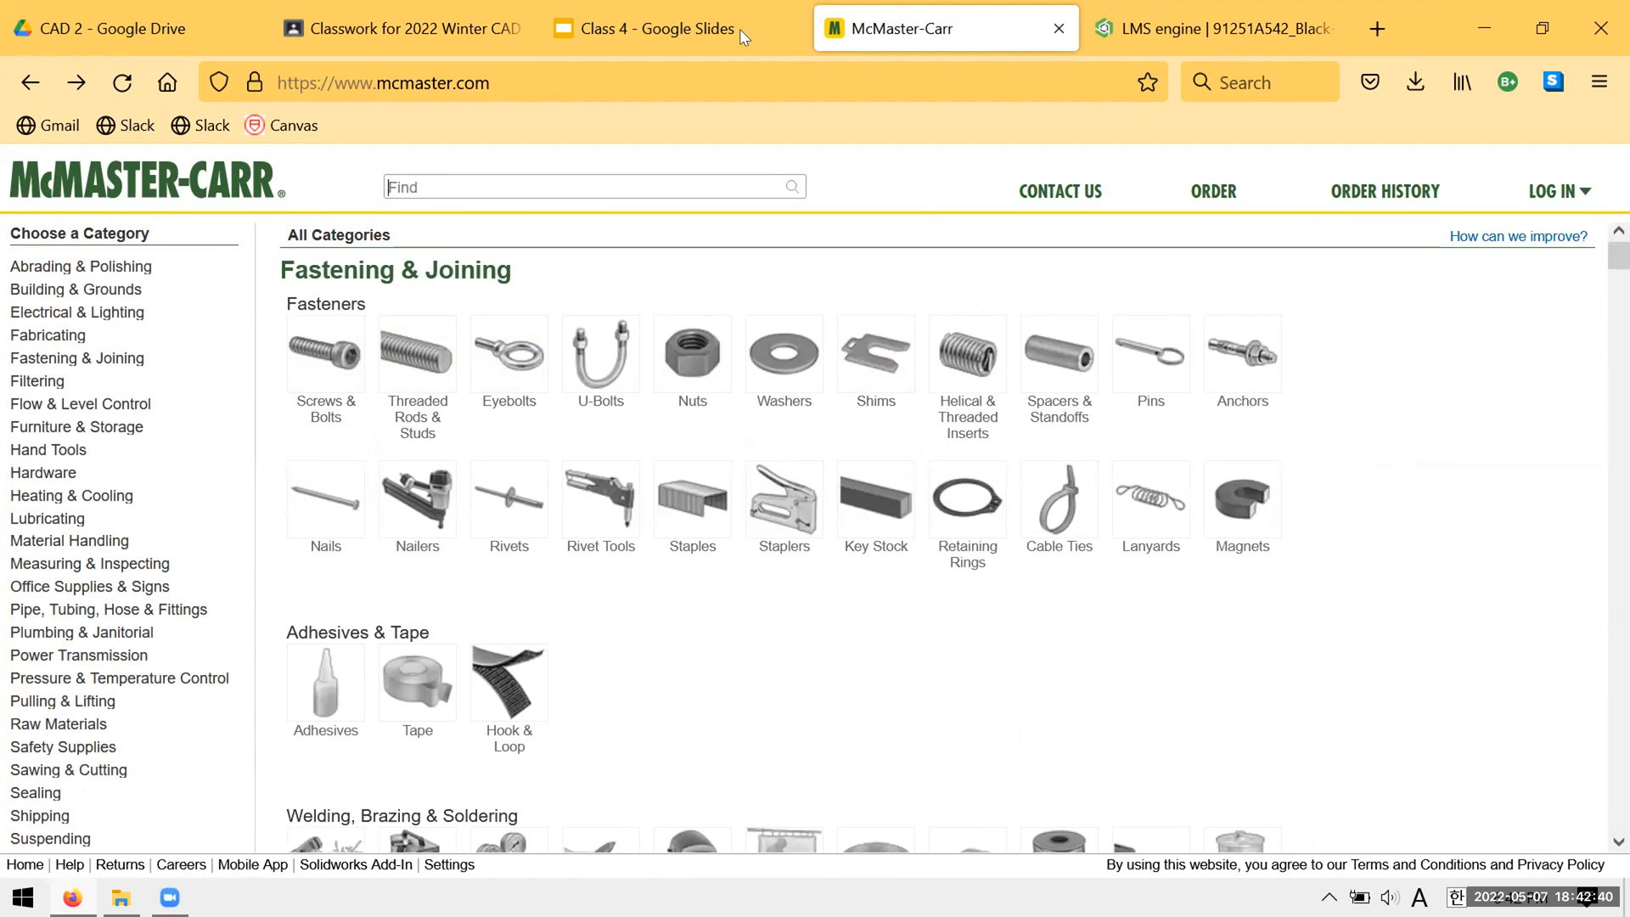
- View the Universal Joint slide in the Class 4 presentation, and switch to Onshape to open the CAD 2 U Joint document
{"action": "left_click", "coordinate": [622, 12]}
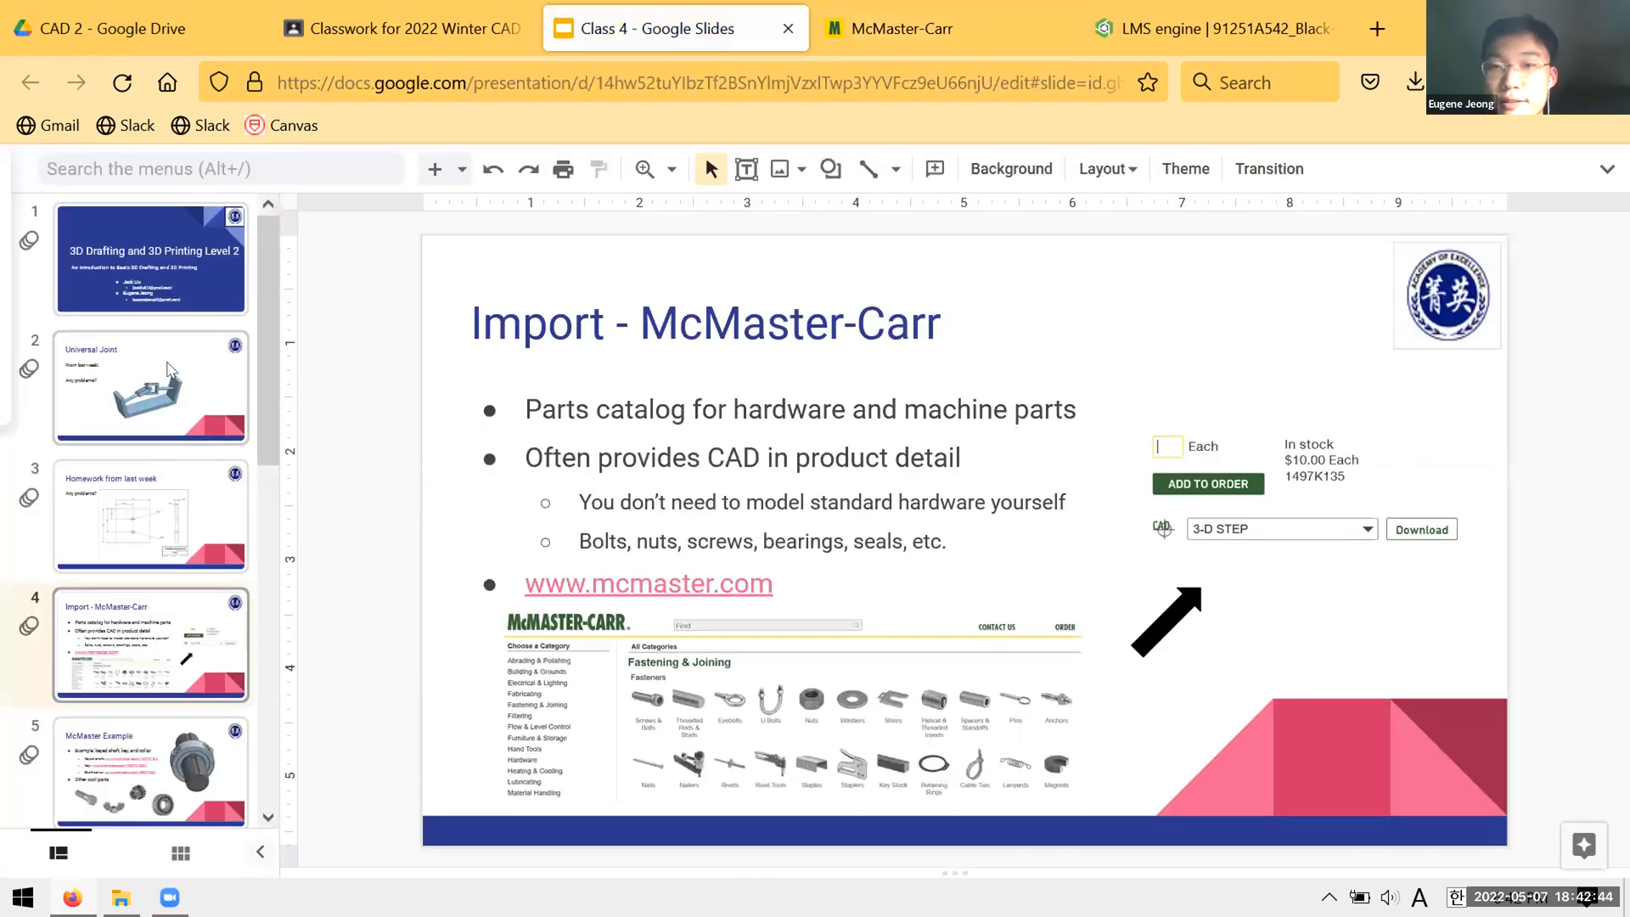
{"action": "left_click", "coordinate": [157, 392]}
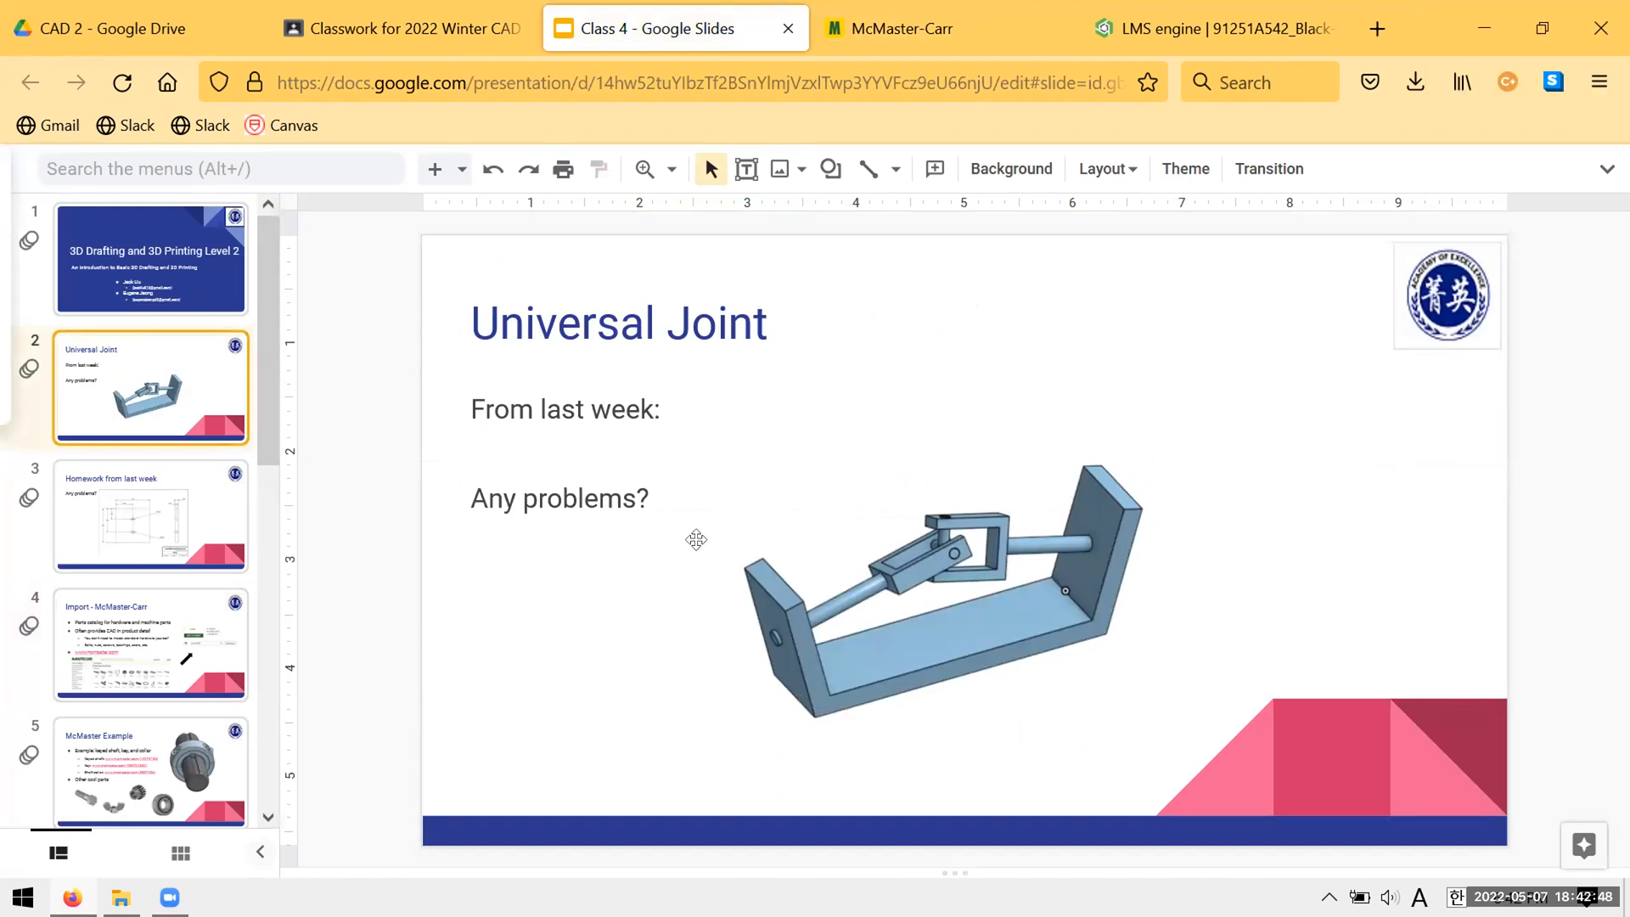
{"action": "left_click", "coordinate": [1193, 25]}
{"action": "left_click", "coordinate": [66, 180]}
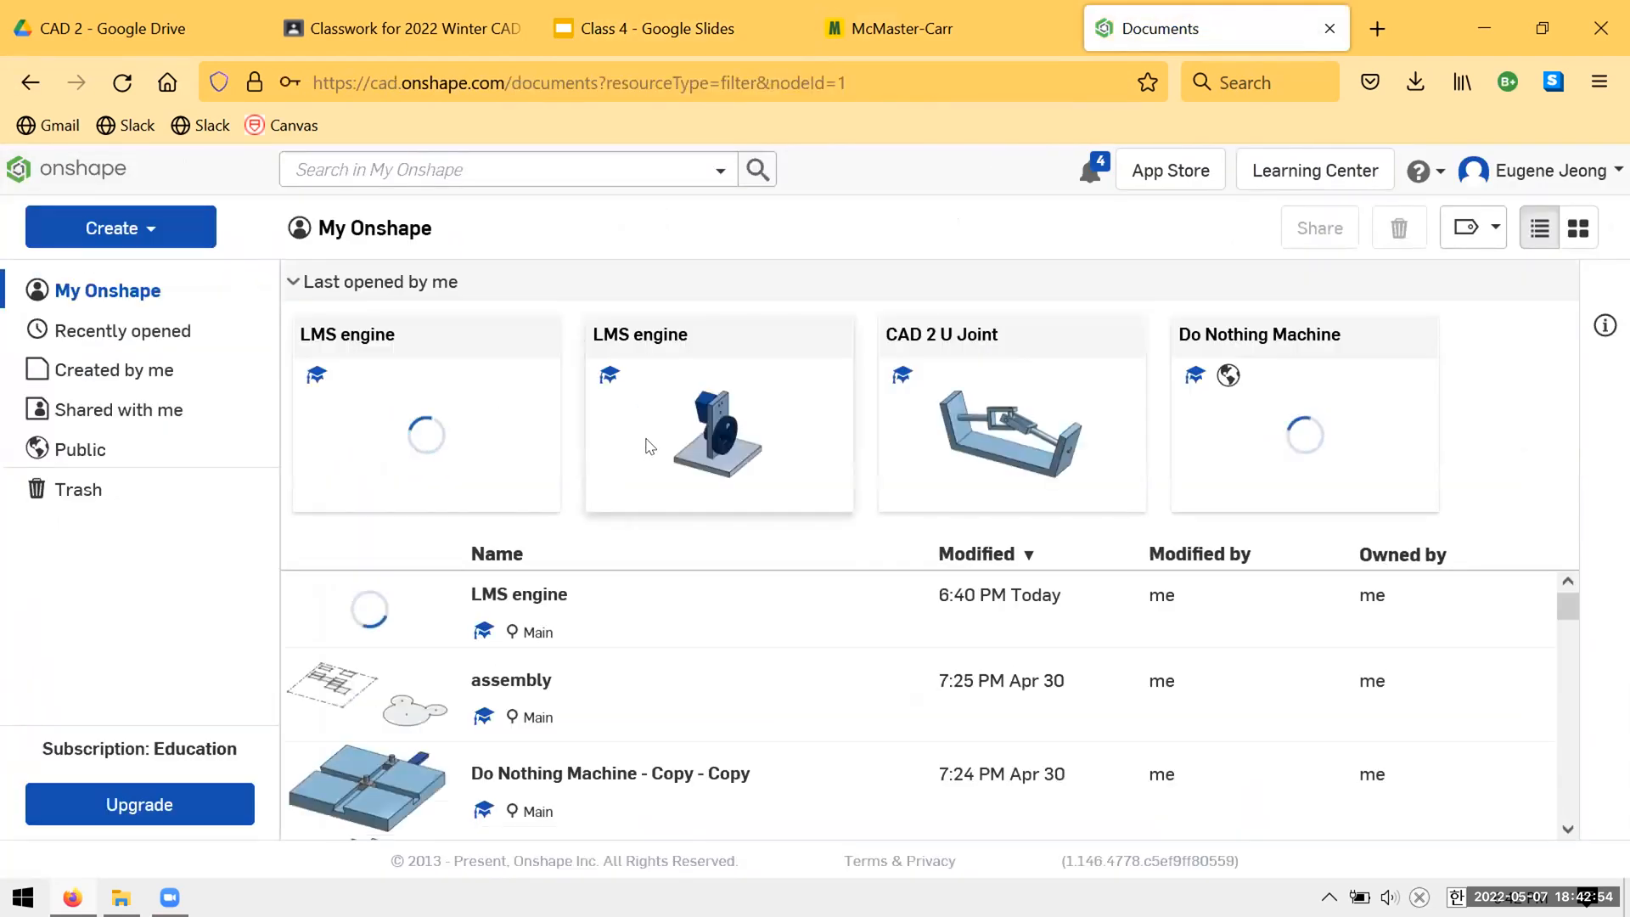
{"action": "left_click", "coordinate": [933, 338]}
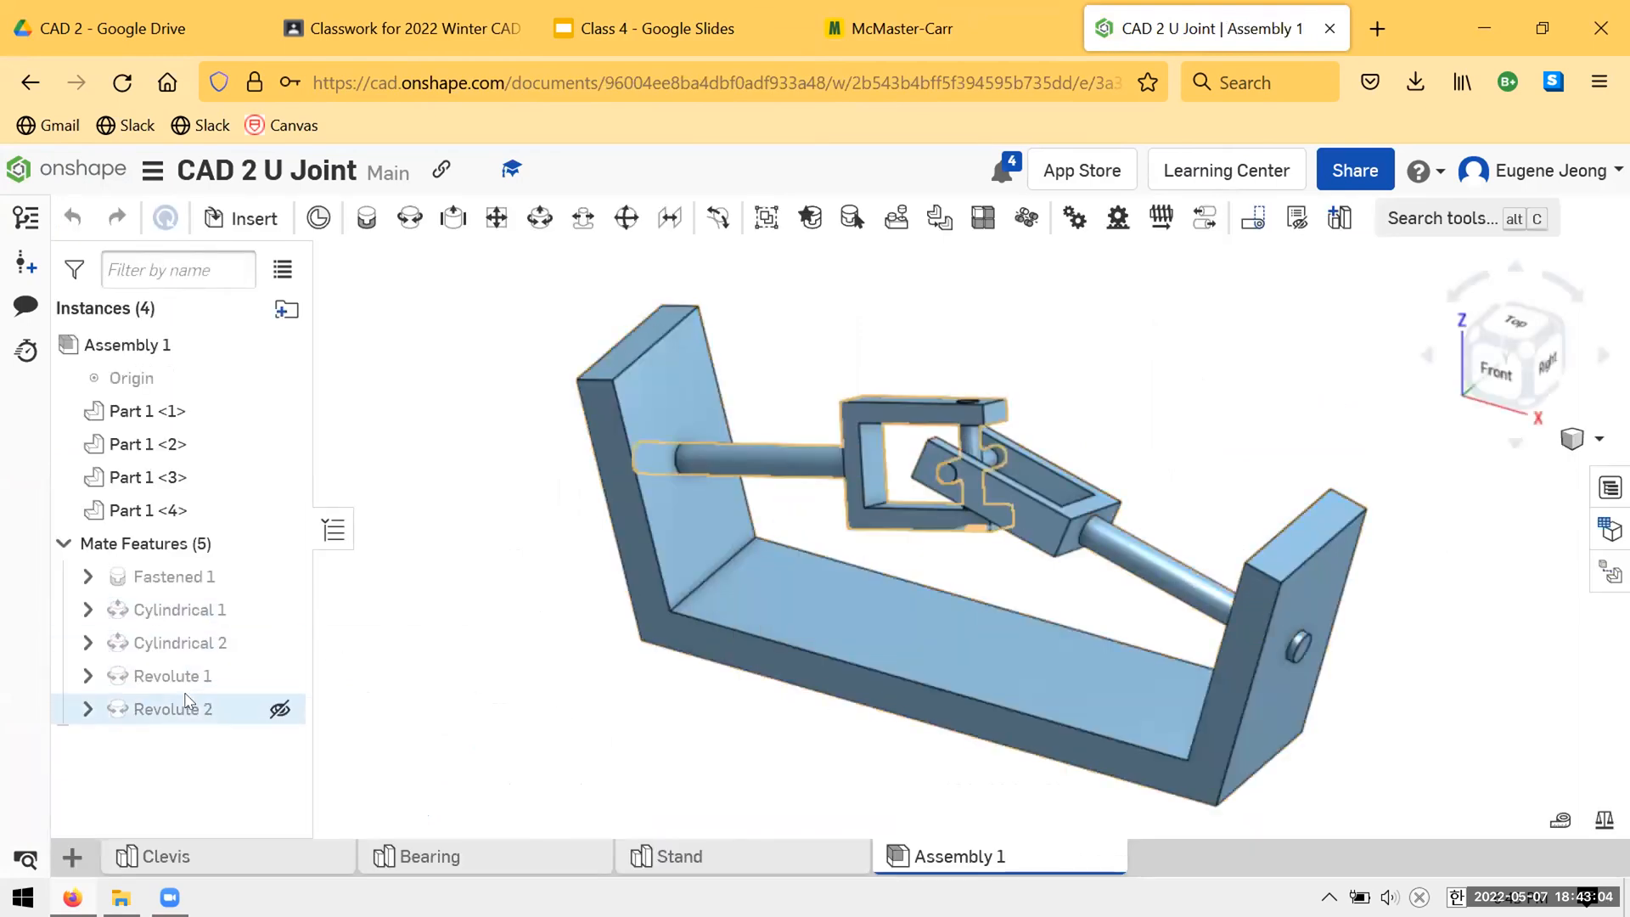
{"action": "mouse_move", "coordinate": [186, 701]}
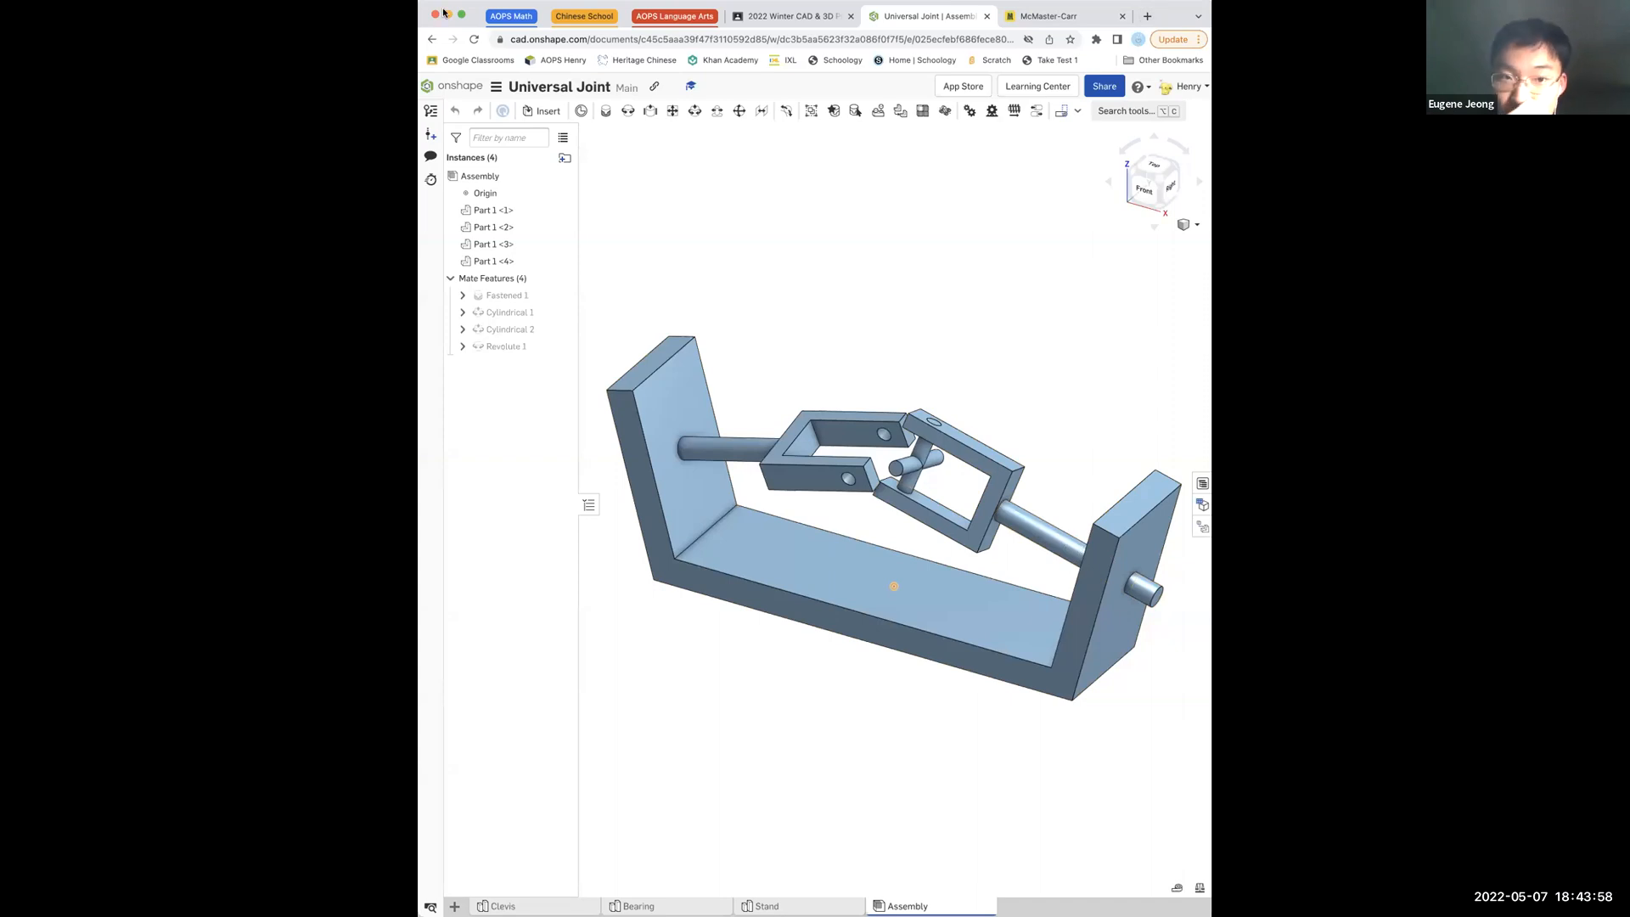
- Try to add a Revolute mate between the end of the cross bearing's pin and the side hole of the free clevis
{"action": "left_click", "coordinate": [423, 18]}
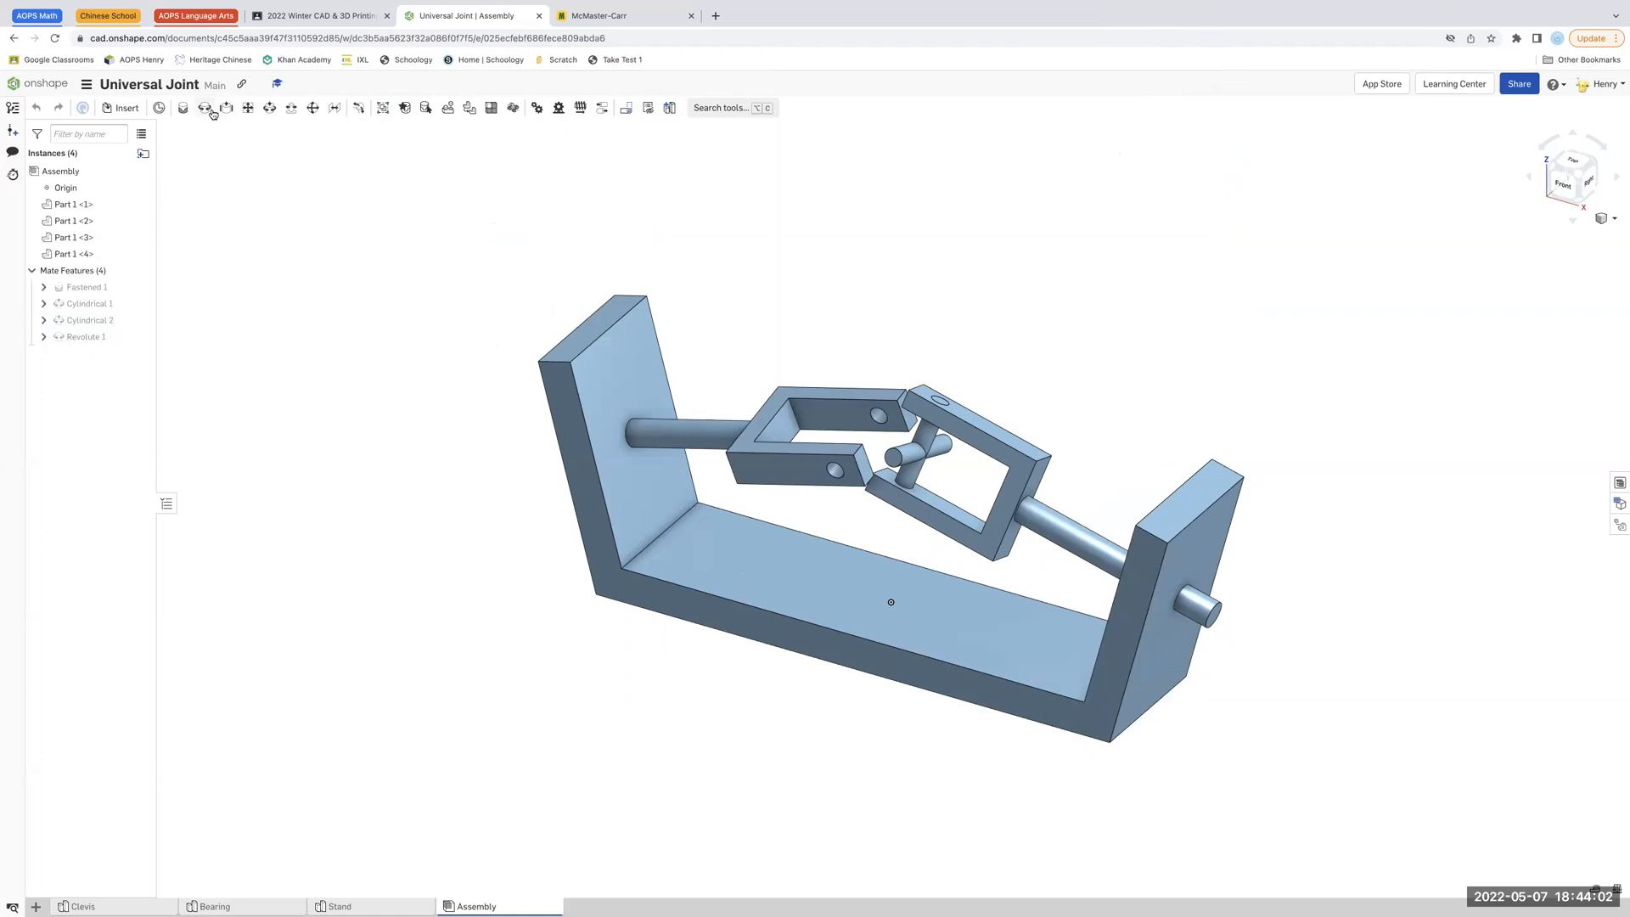
{"action": "left_click", "coordinate": [210, 109]}
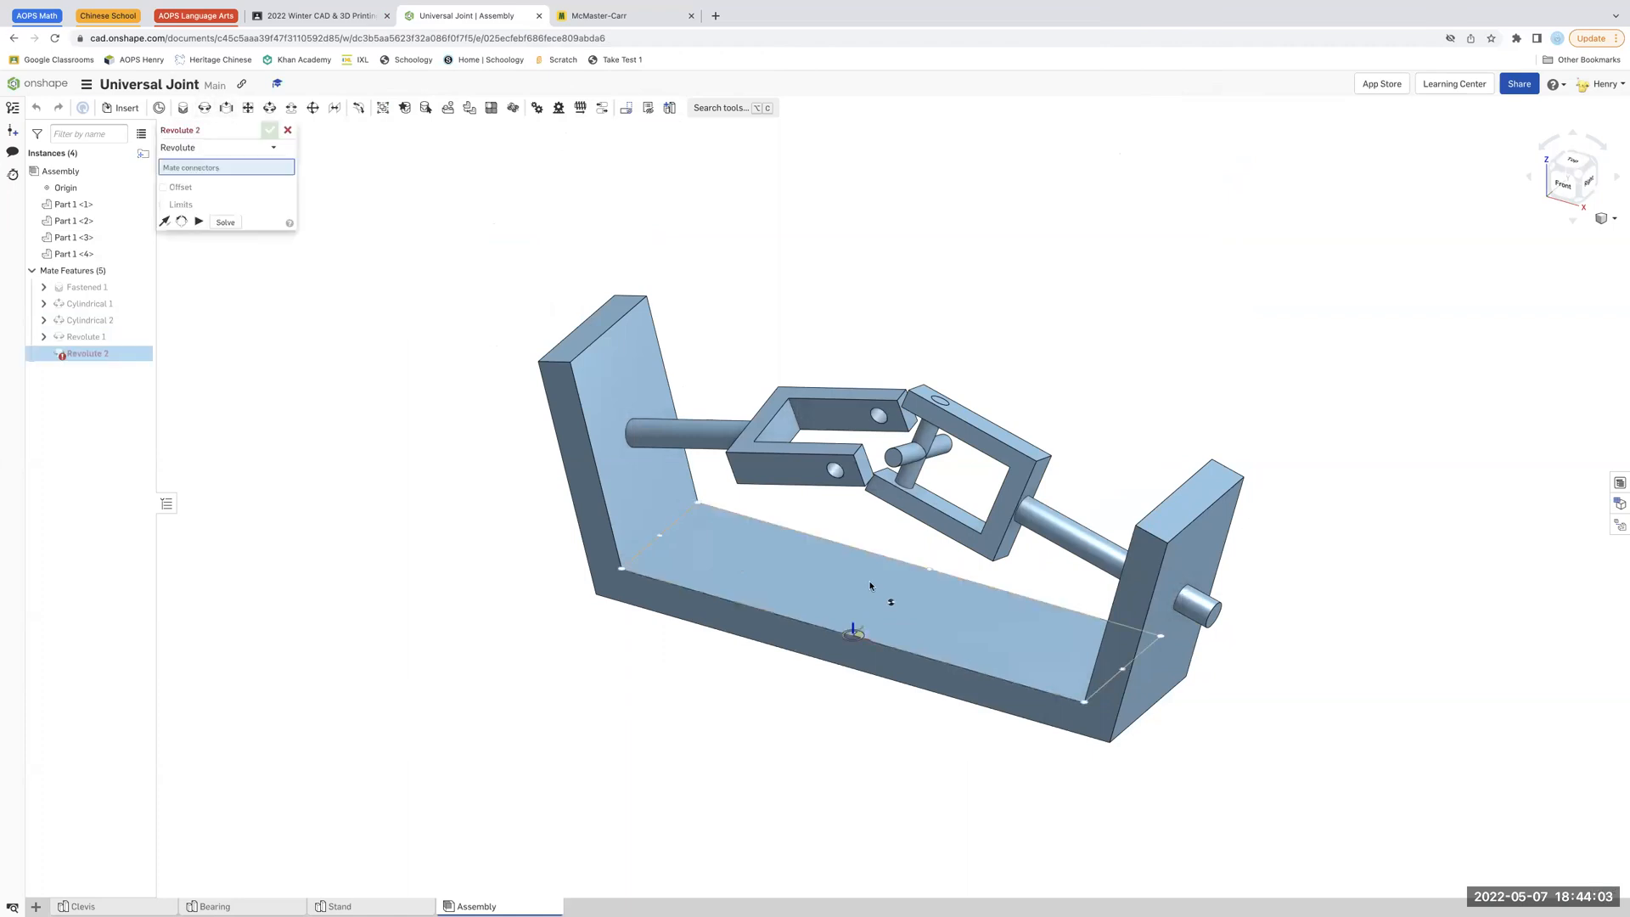
{"action": "left_click", "coordinate": [894, 458]}
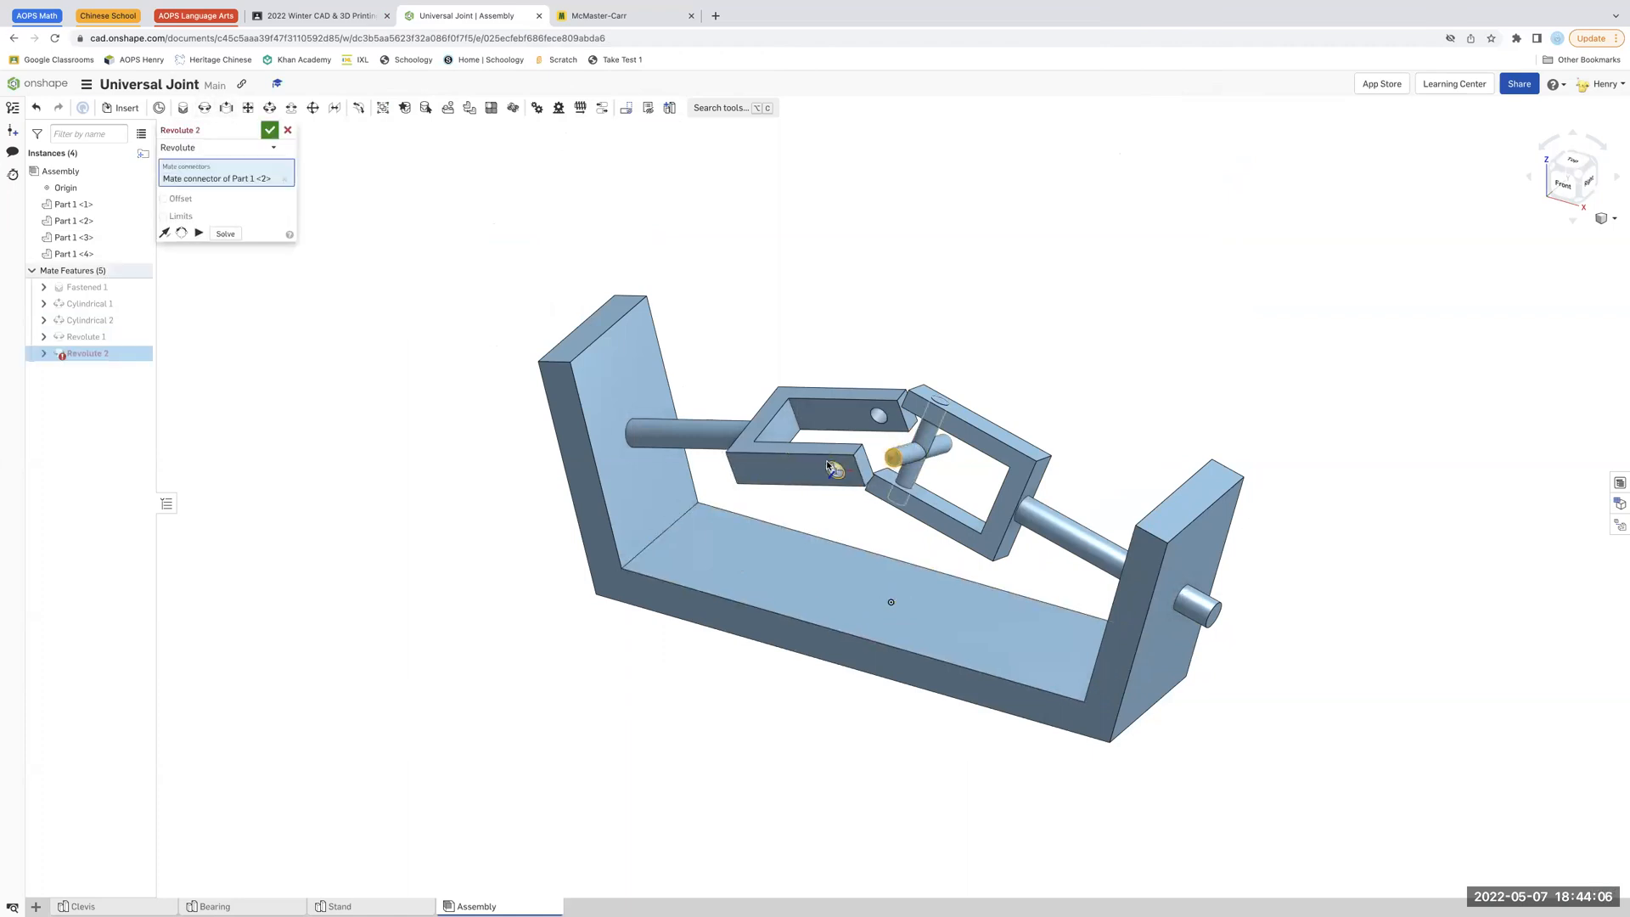
{"action": "left_click", "coordinate": [830, 468]}
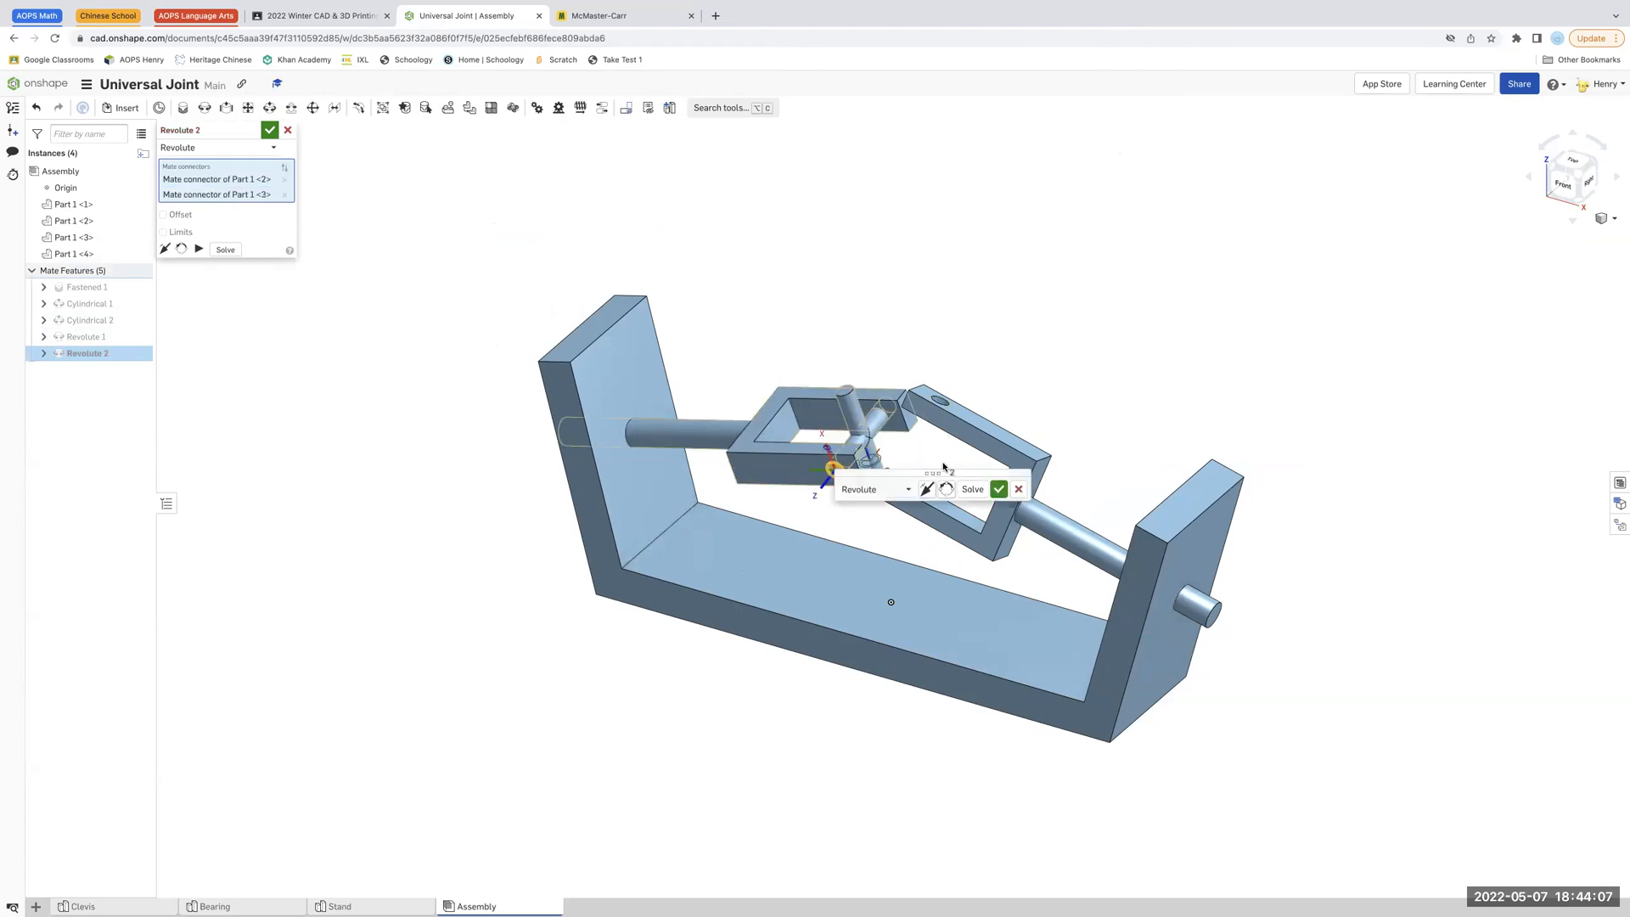
{"action": "left_click", "coordinate": [972, 499]}
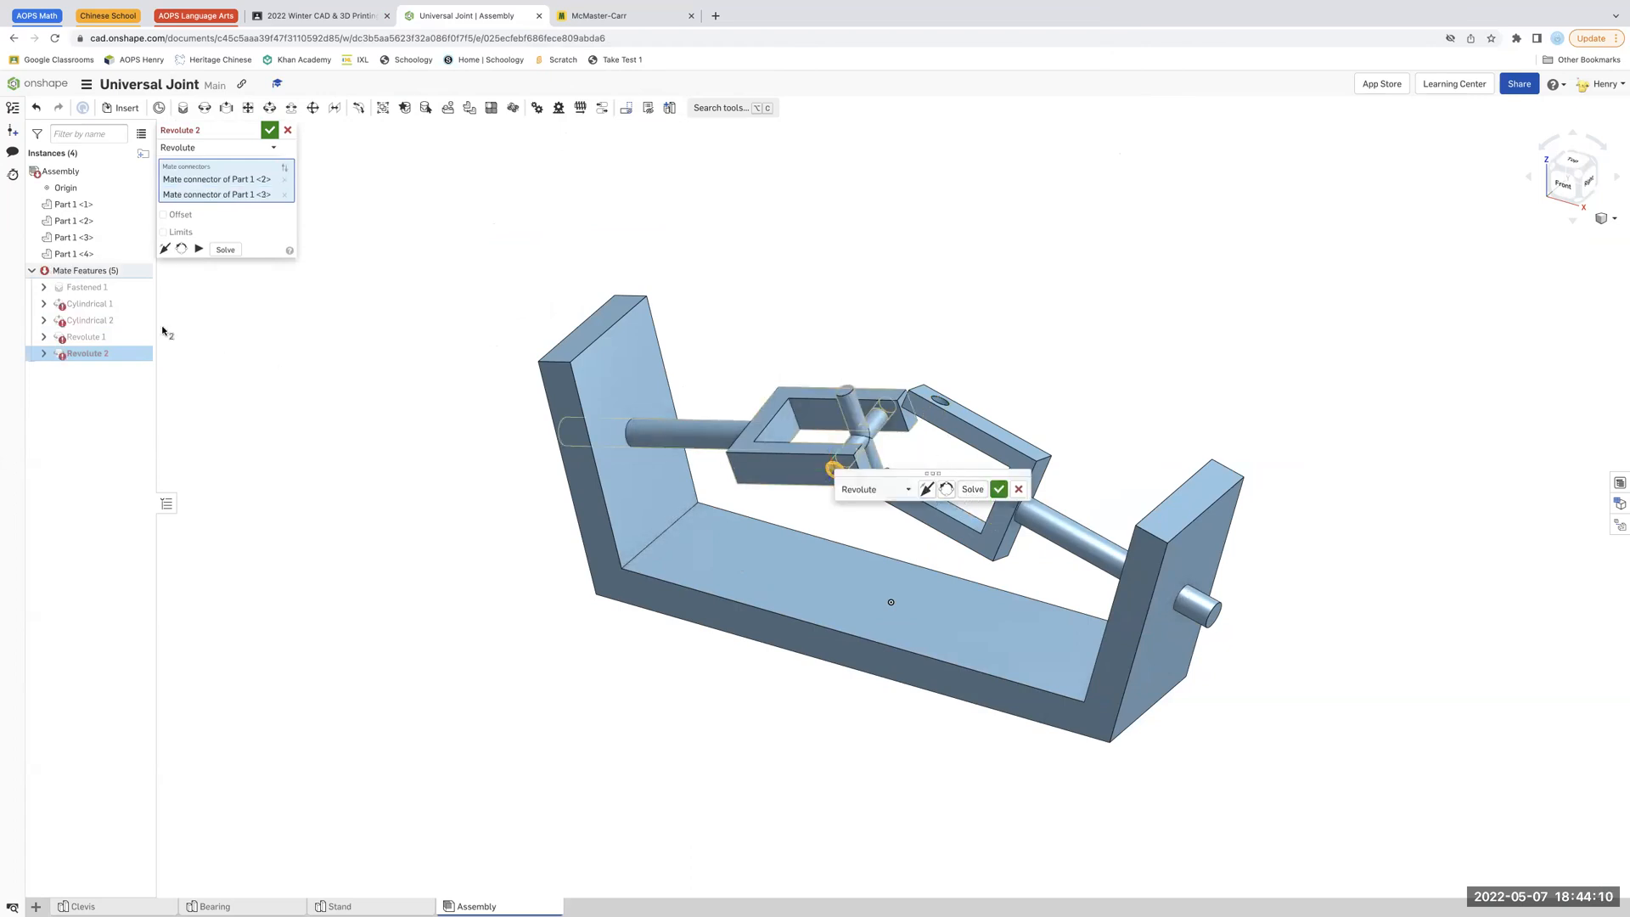
{"action": "mouse_move", "coordinate": [104, 306]}
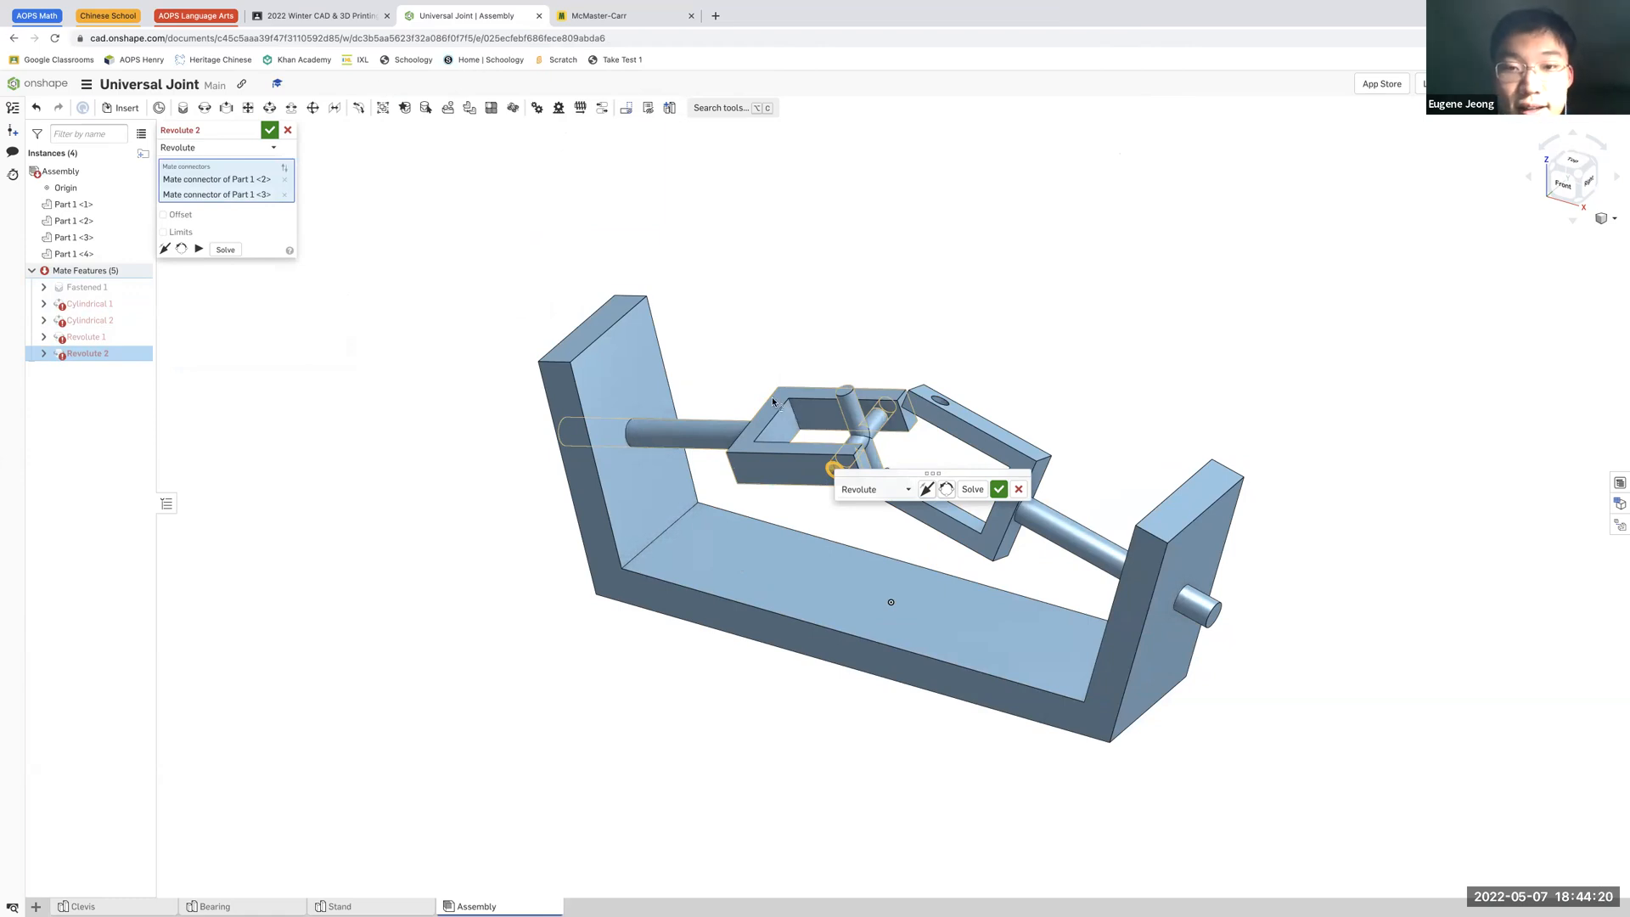
{"action": "left_click", "coordinate": [998, 489]}
- Cancel the empty new revolute mate and delete the Revolute 2 mate between the cross bearing and the clevis
{"action": "right_click_drag", "start_coordinate": [1023, 281], "coordinate": [856, 301]}
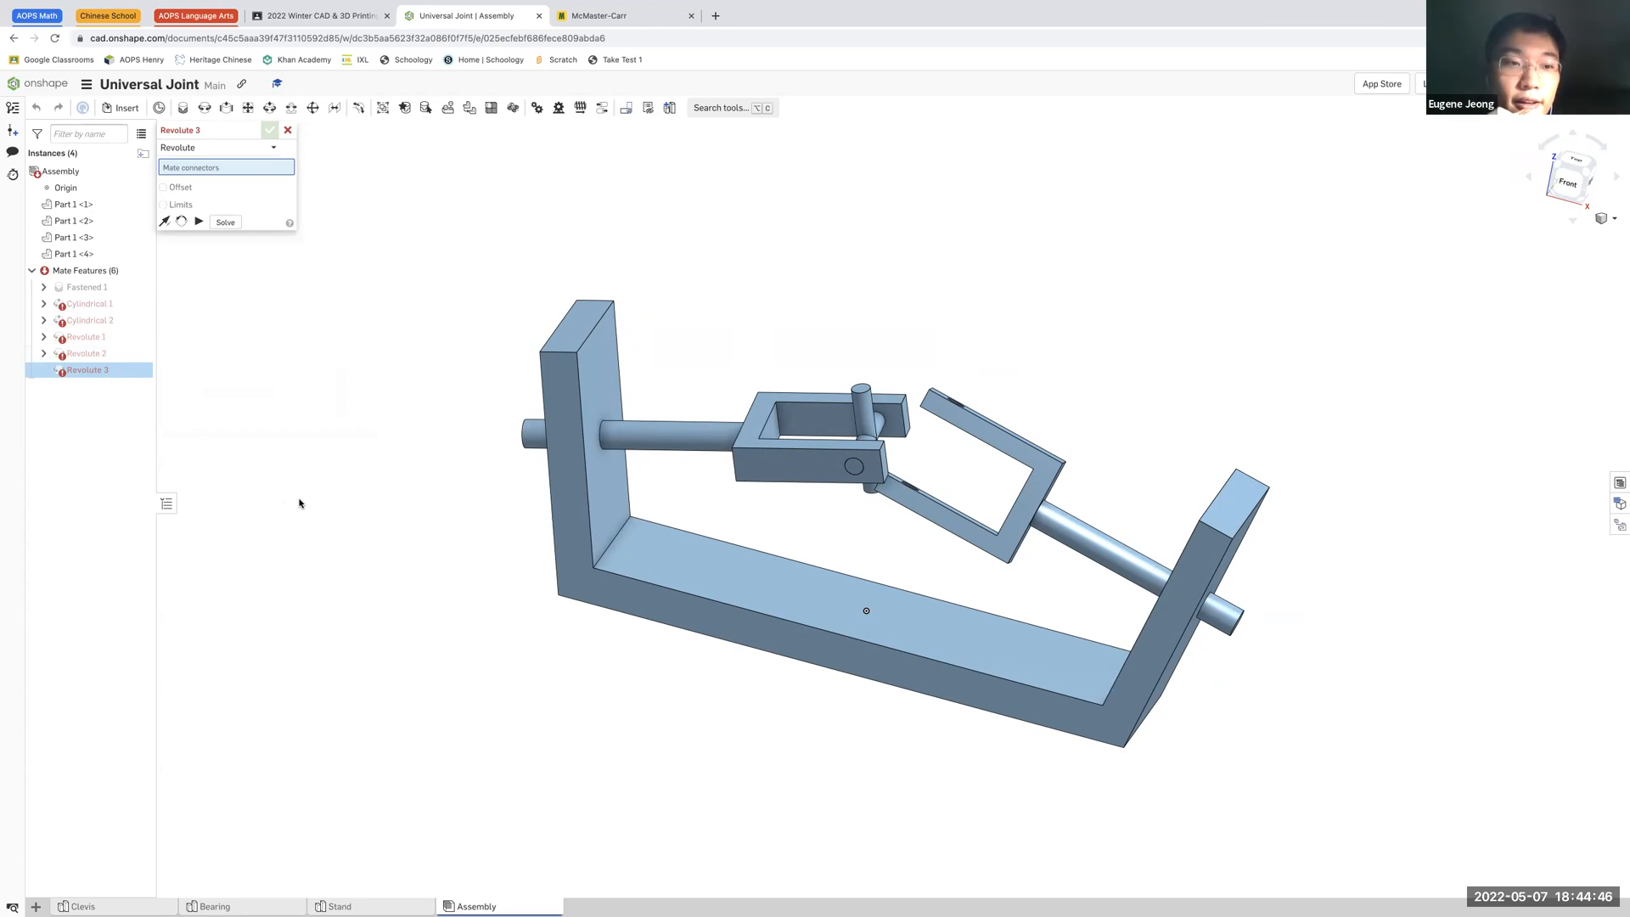
{"action": "left_click", "coordinate": [288, 132]}
{"action": "right_click", "coordinate": [87, 357]}
{"action": "left_click", "coordinate": [136, 494]}
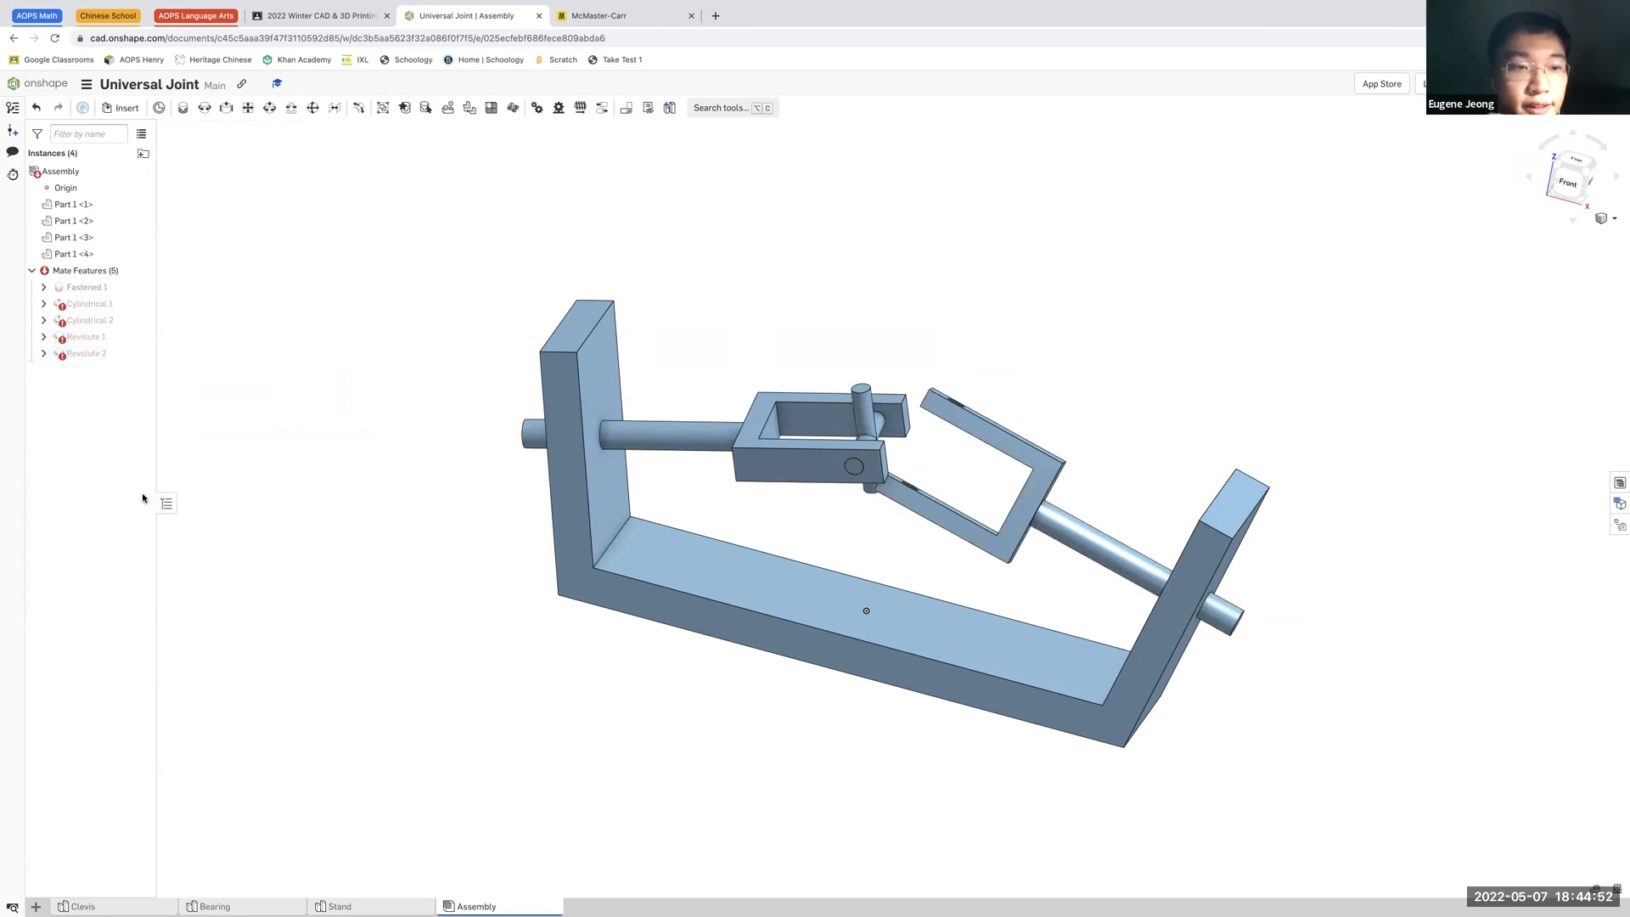
- Examine which parts and mate connectors the Cylindrical 1 and Cylindrical 2 mates use between the clevises and the stand
{"action": "double_click", "coordinate": [68, 306]}
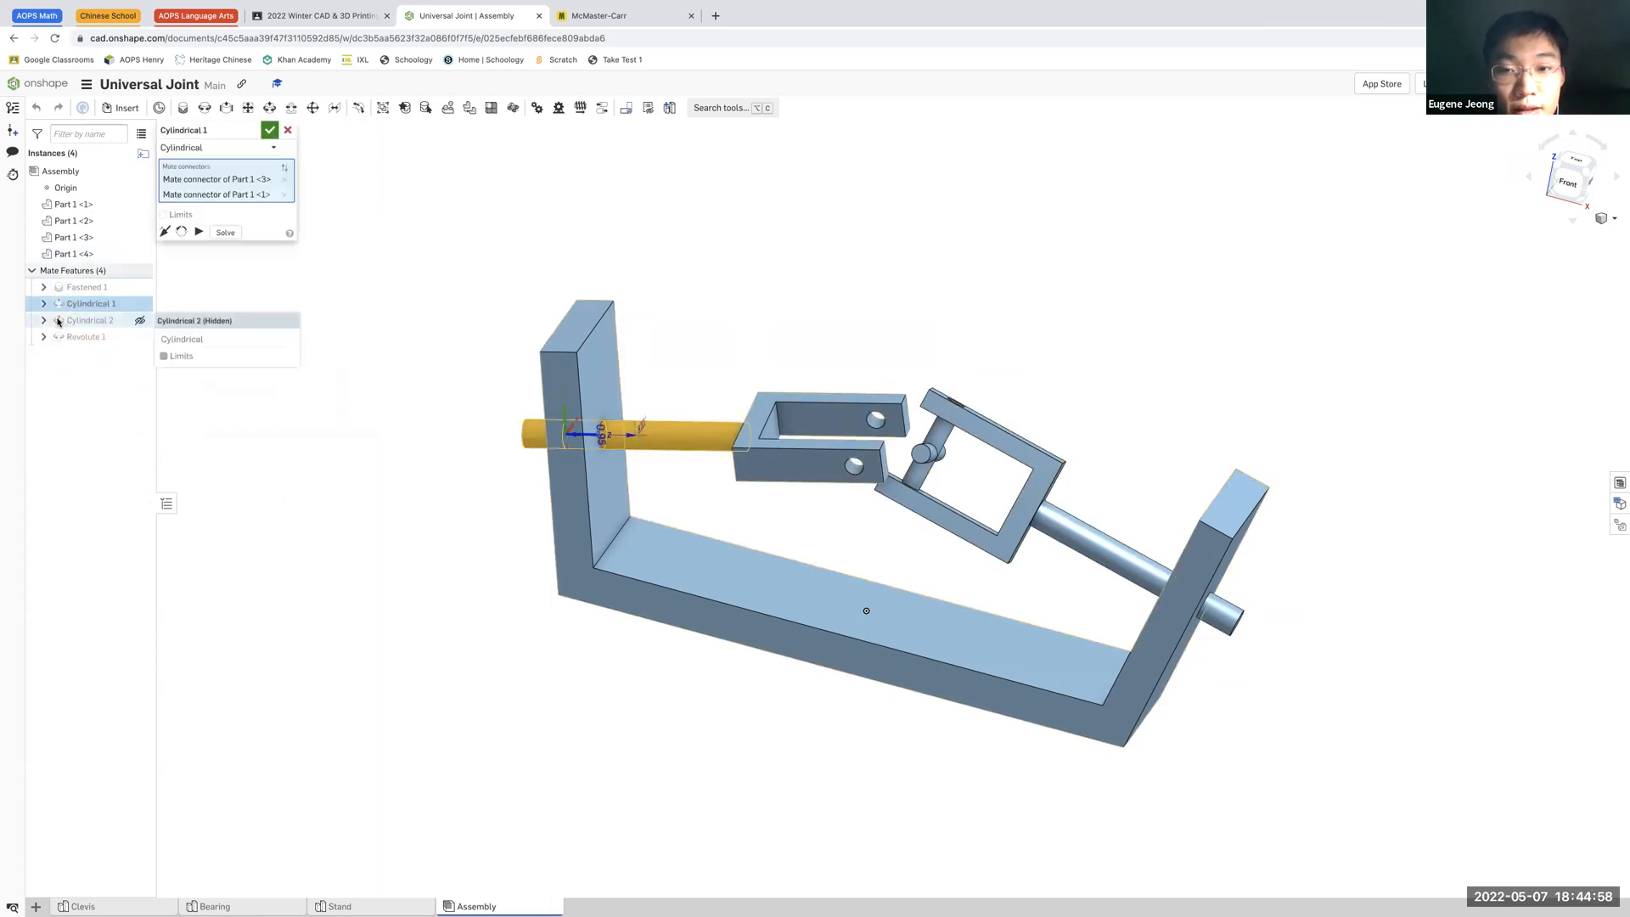
{"action": "double_click", "coordinate": [58, 321]}
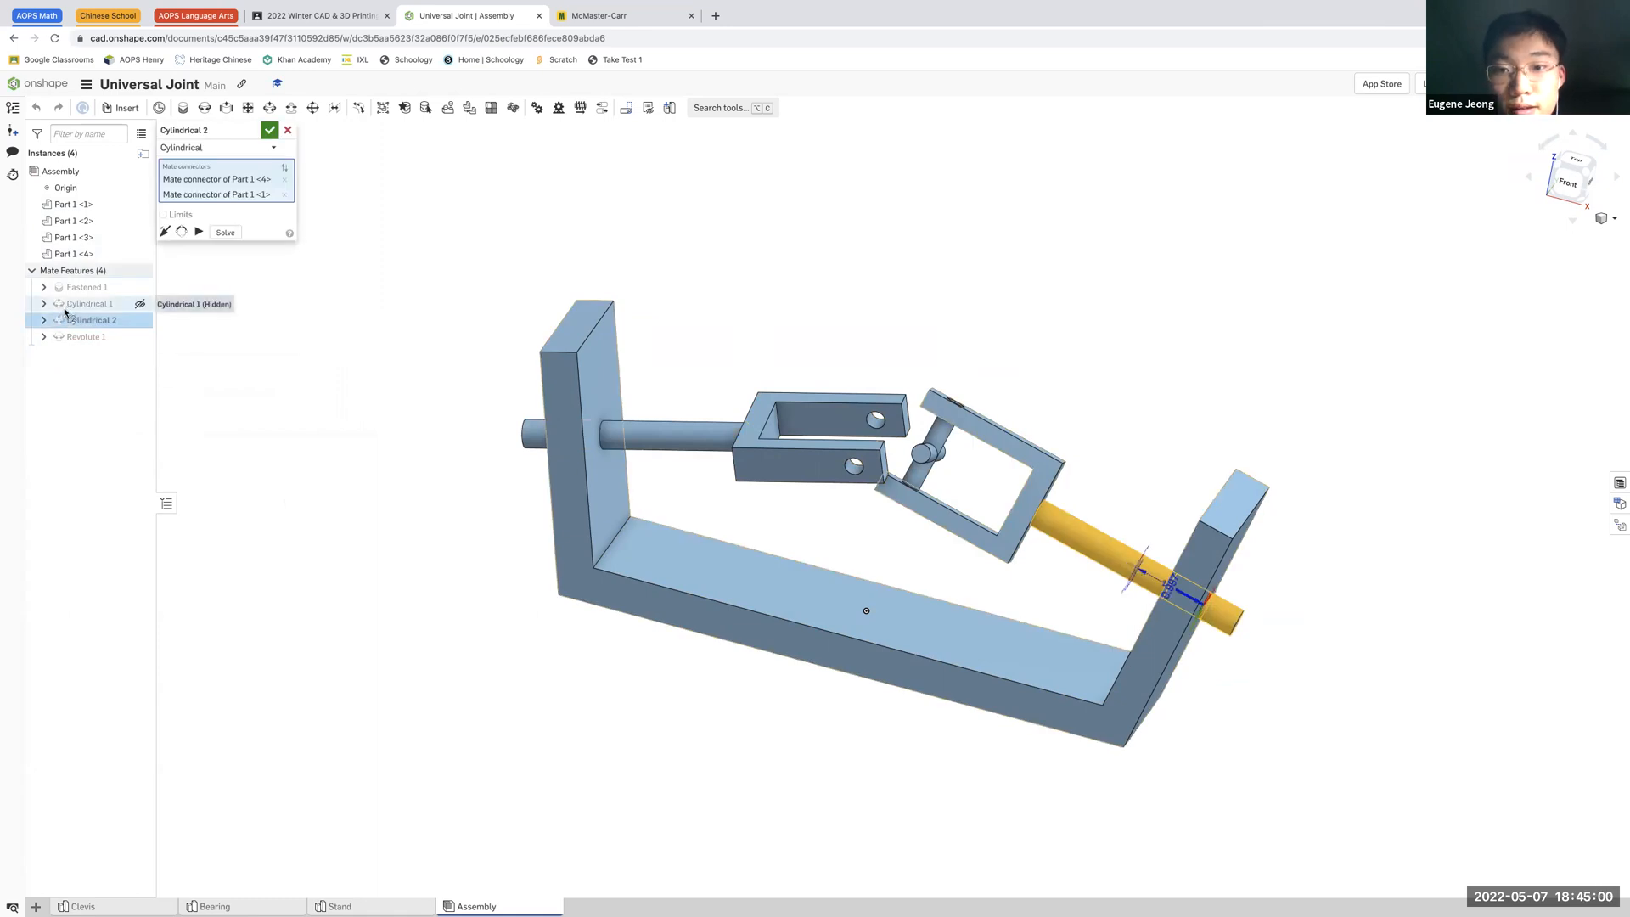
{"action": "double_click", "coordinate": [64, 309]}
{"action": "double_click", "coordinate": [68, 323]}
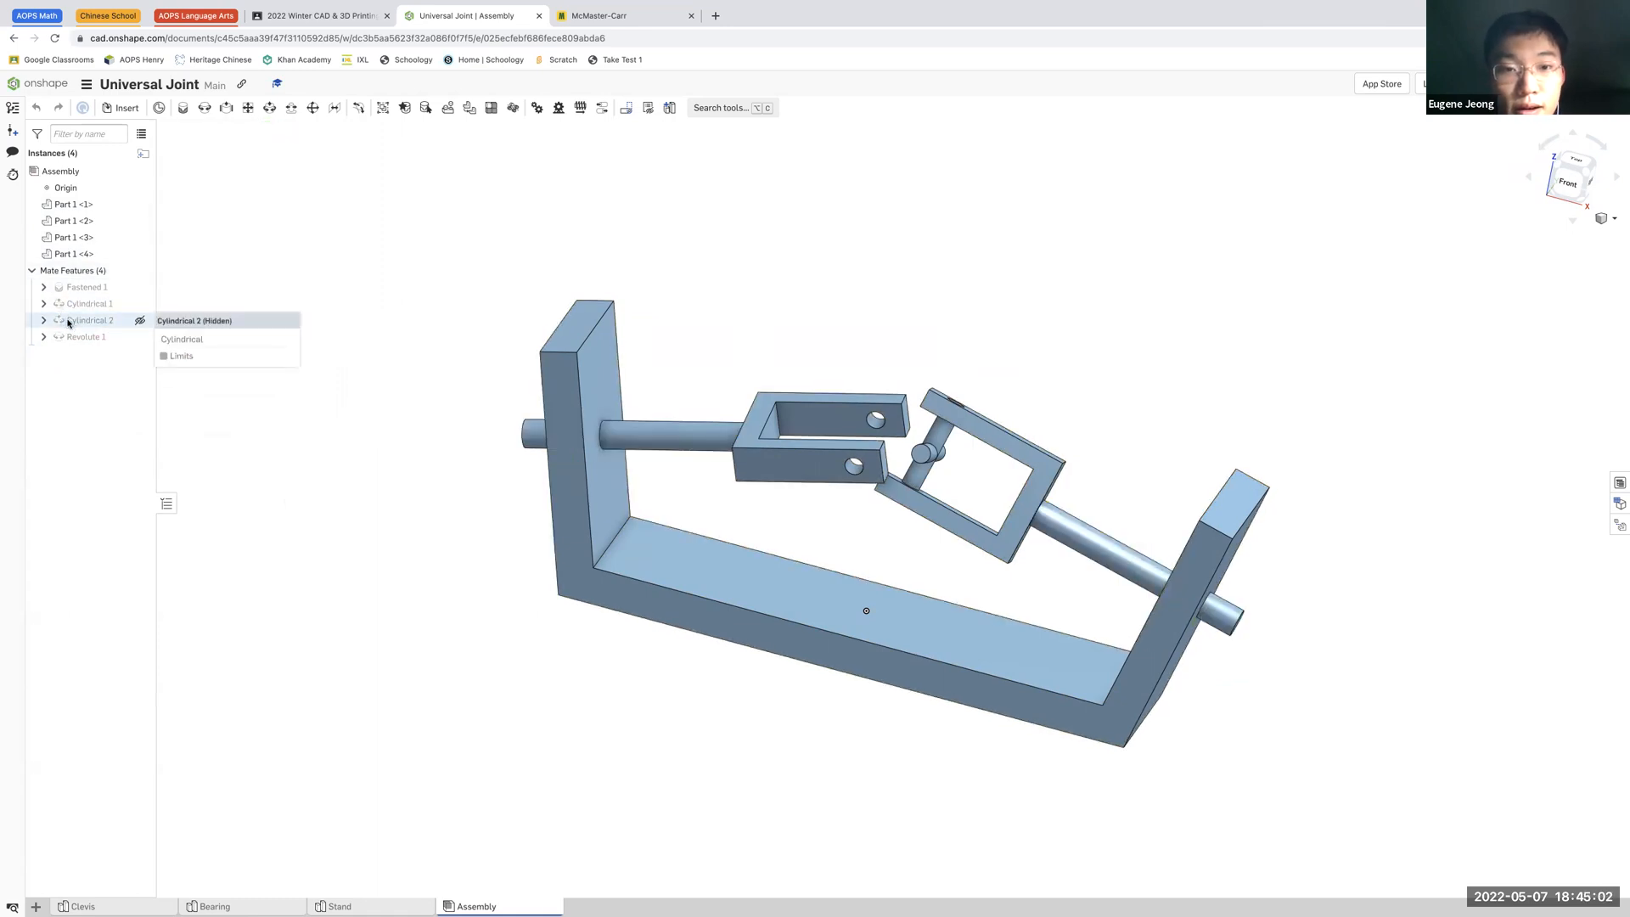
{"action": "double_click", "coordinate": [68, 323]}
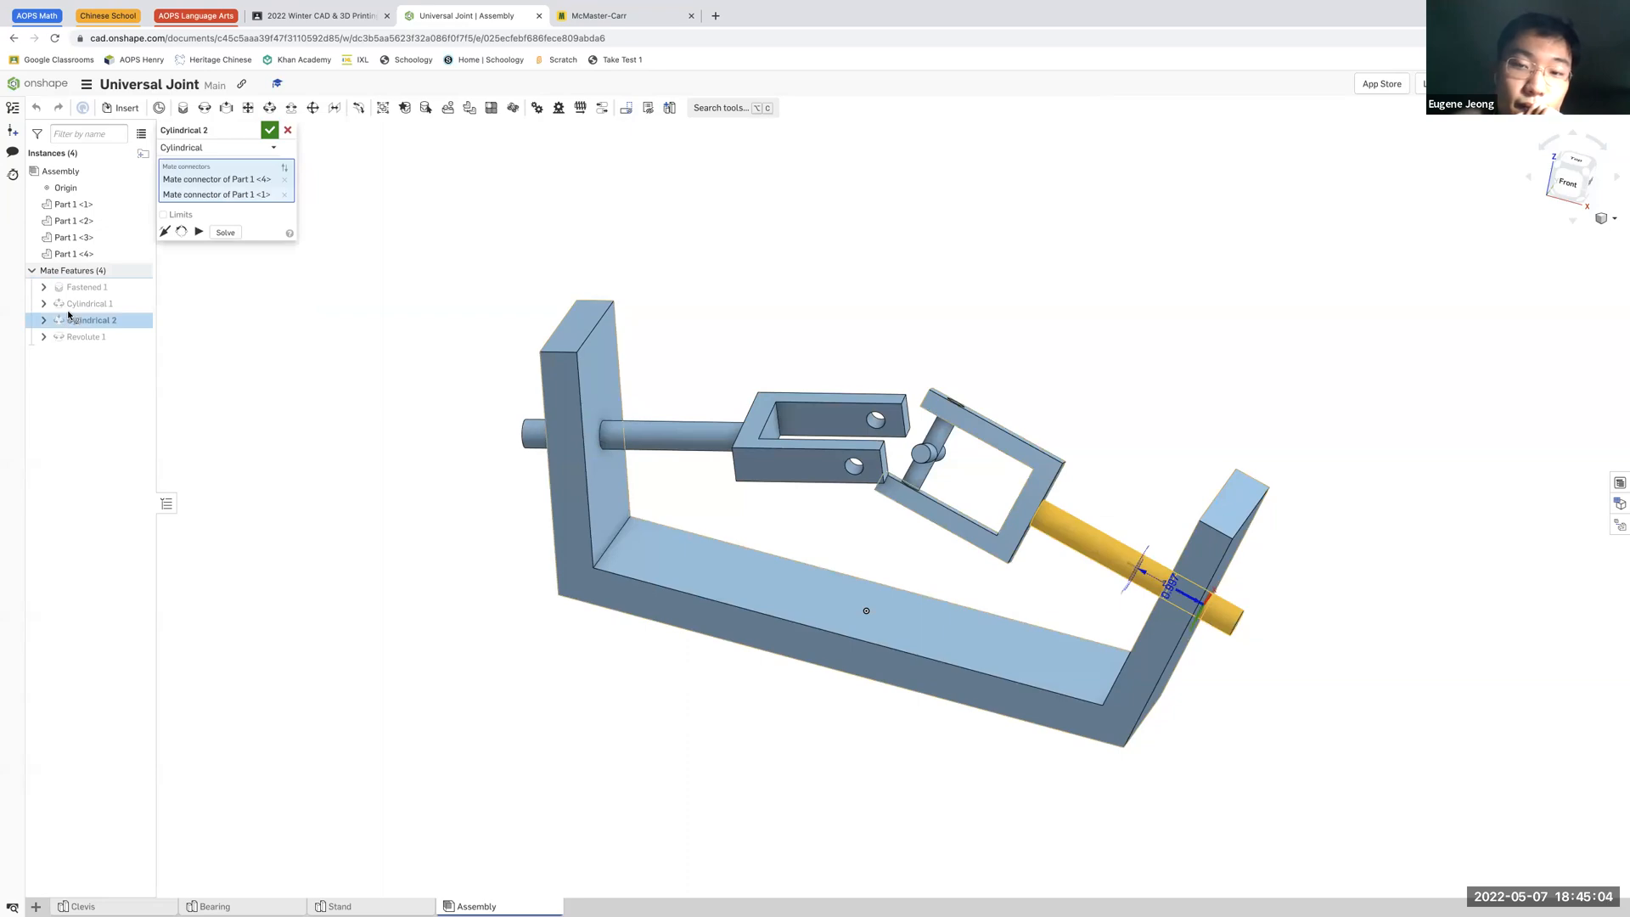
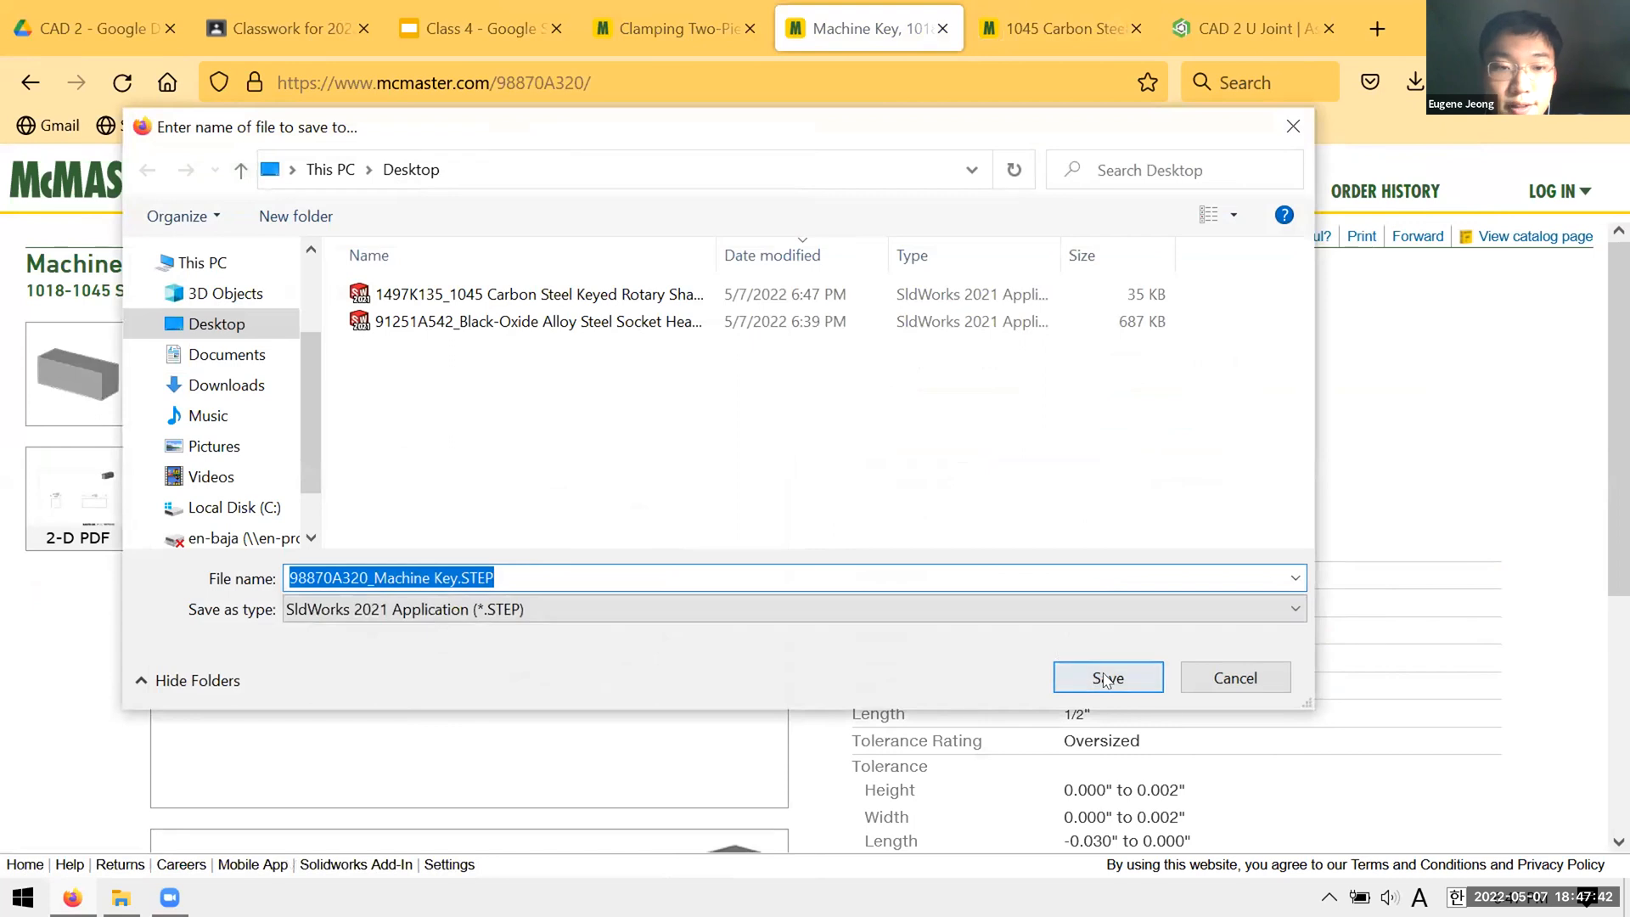
- Save 98870A320_Machine Key.STEP to the Desktop, and download the Clamping Two-Piece Shaft Collar there as a 3-D STEP file
{"action": "left_click", "coordinate": [1106, 679]}
{"action": "left_click", "coordinate": [677, 12]}
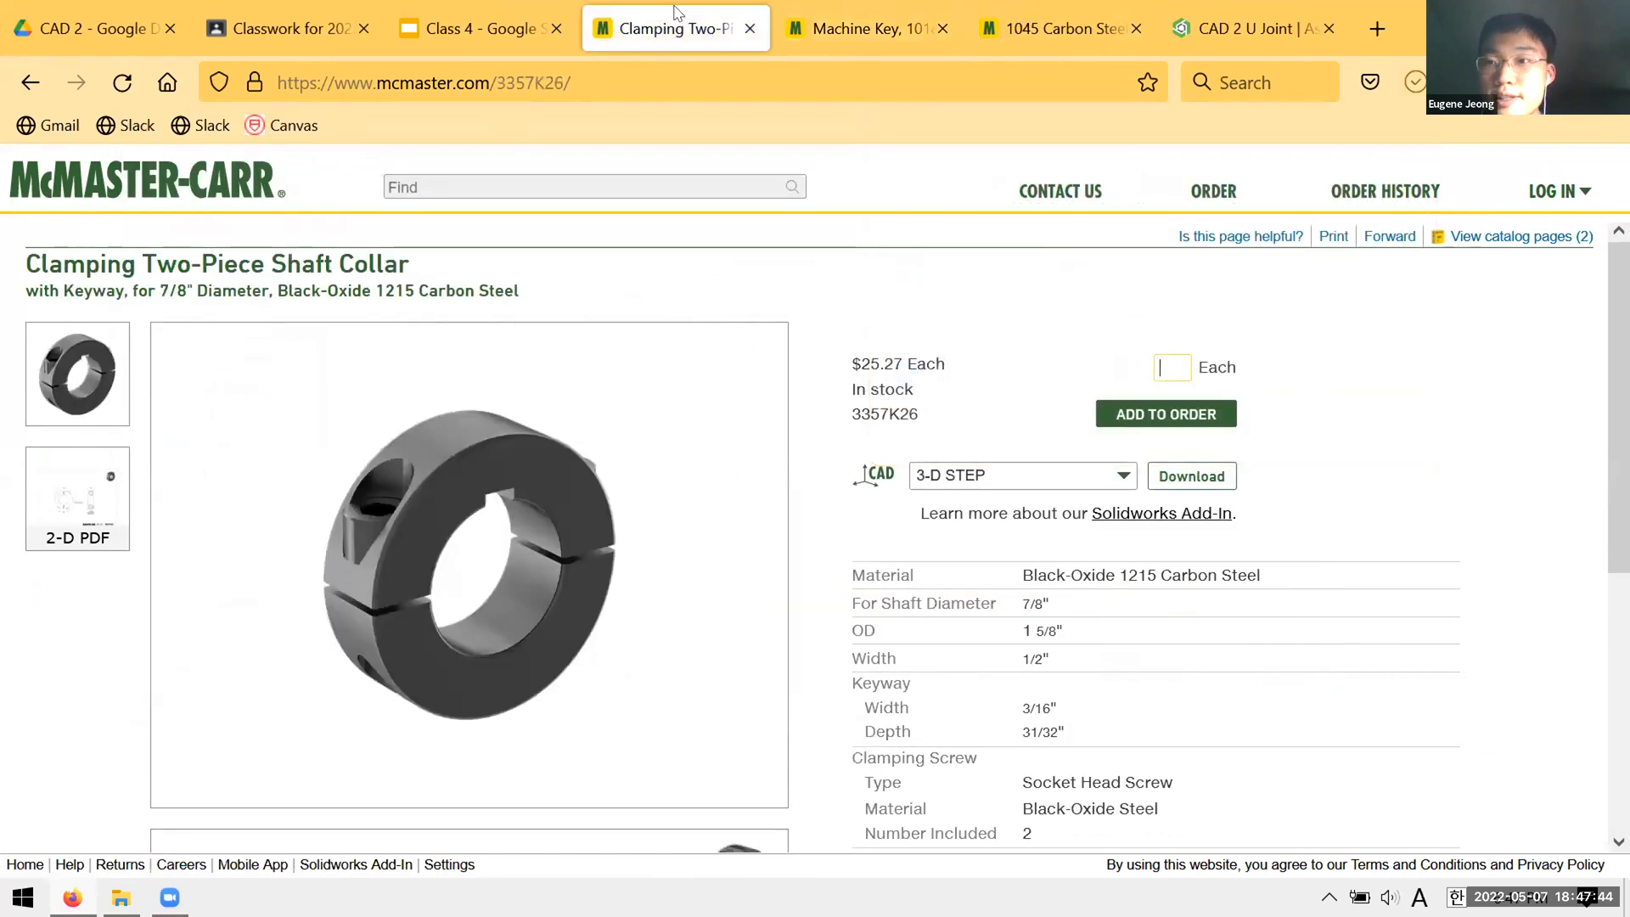
{"action": "left_click", "coordinate": [1165, 477]}
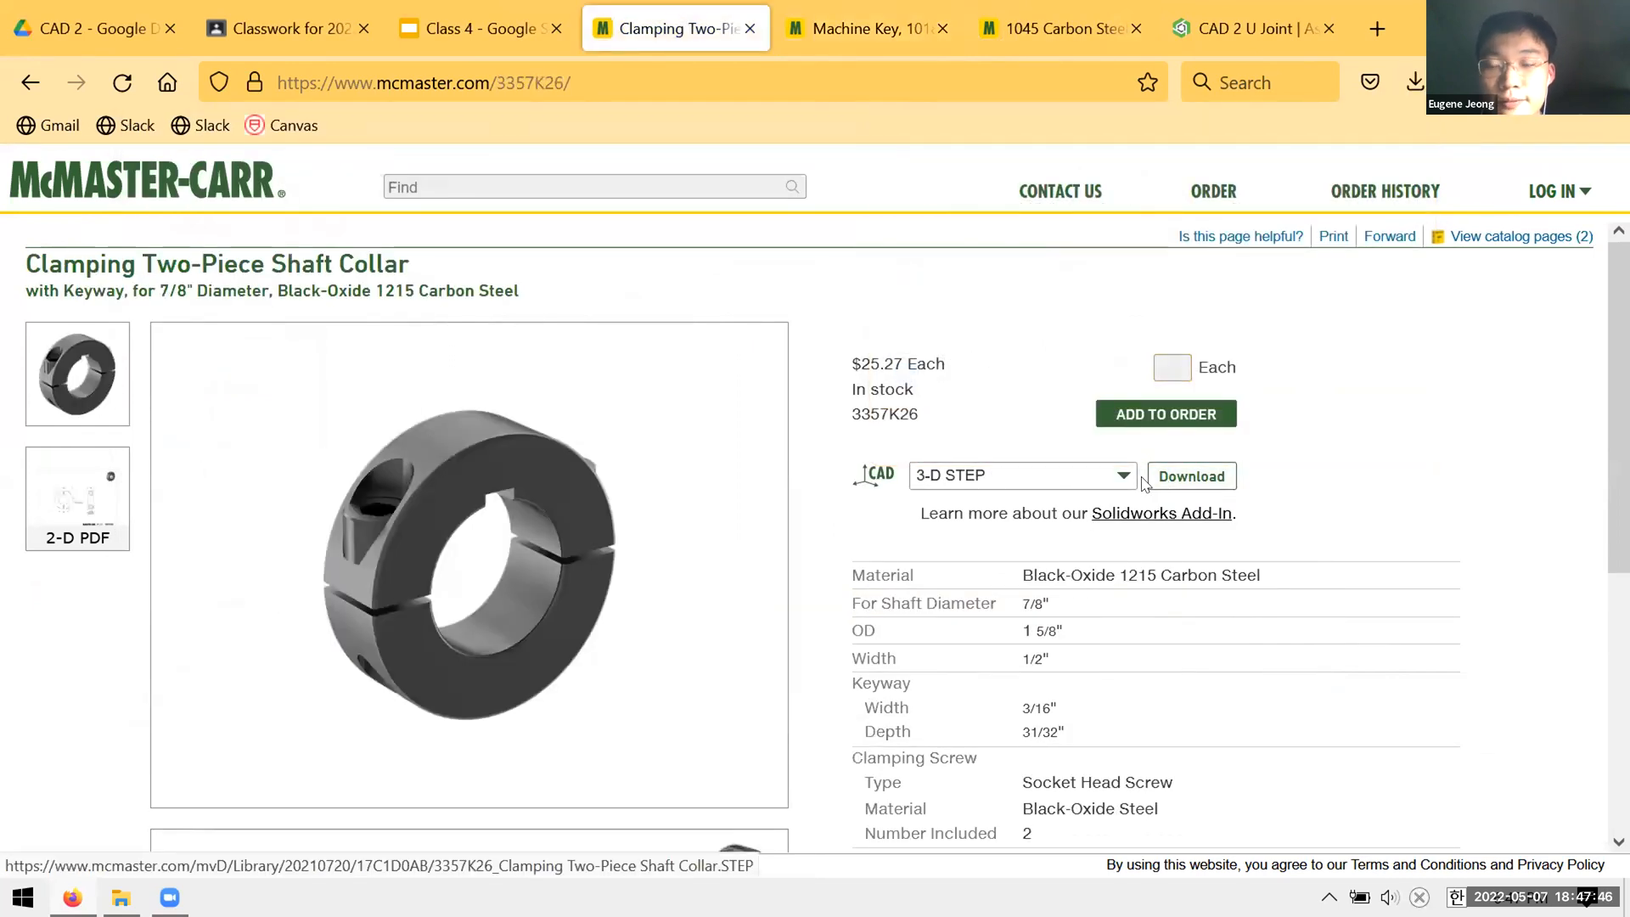
{"action": "left_click", "coordinate": [1106, 677]}
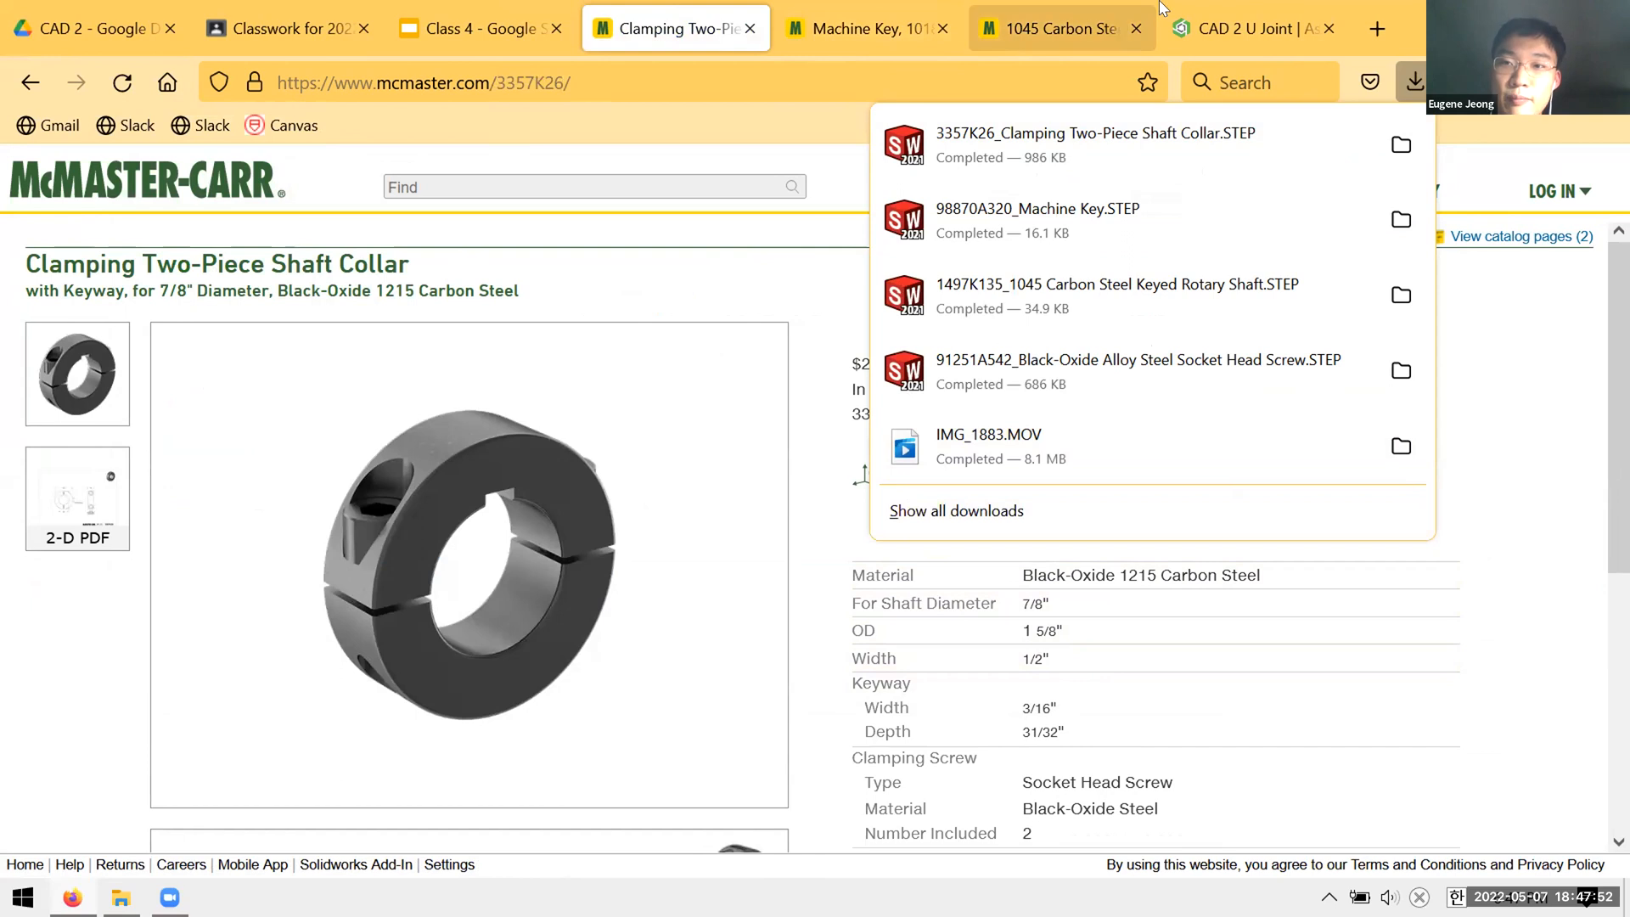
- Switch to Onshape and open the most recently modified LMS engine document from the documents list
{"action": "left_click", "coordinate": [1189, 18]}
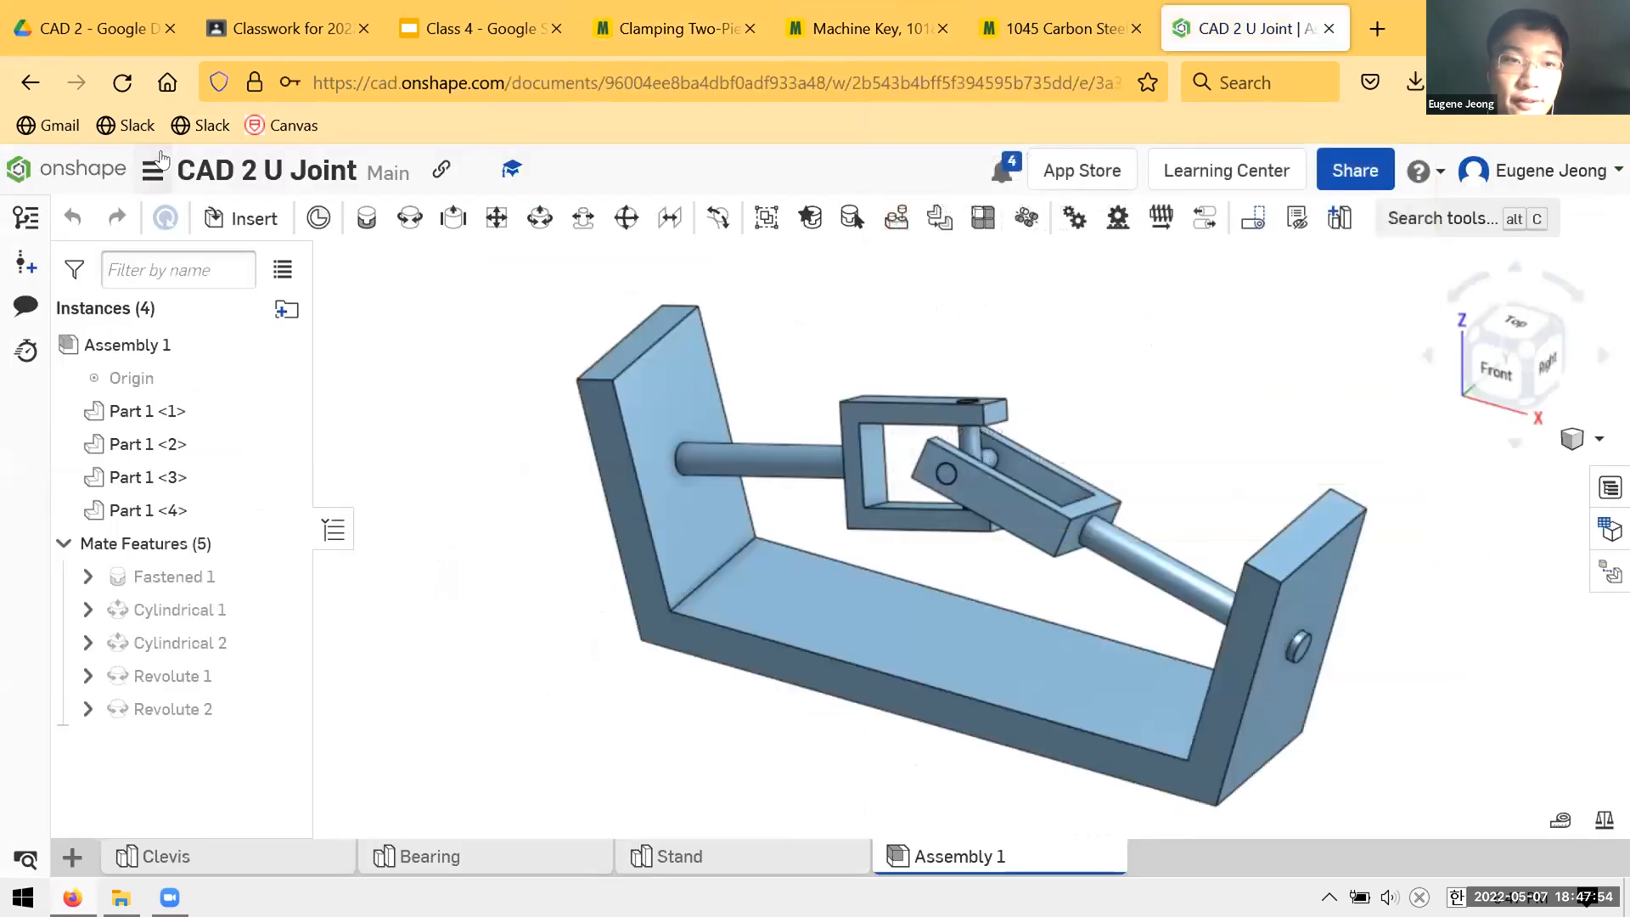
{"action": "left_click", "coordinate": [68, 169]}
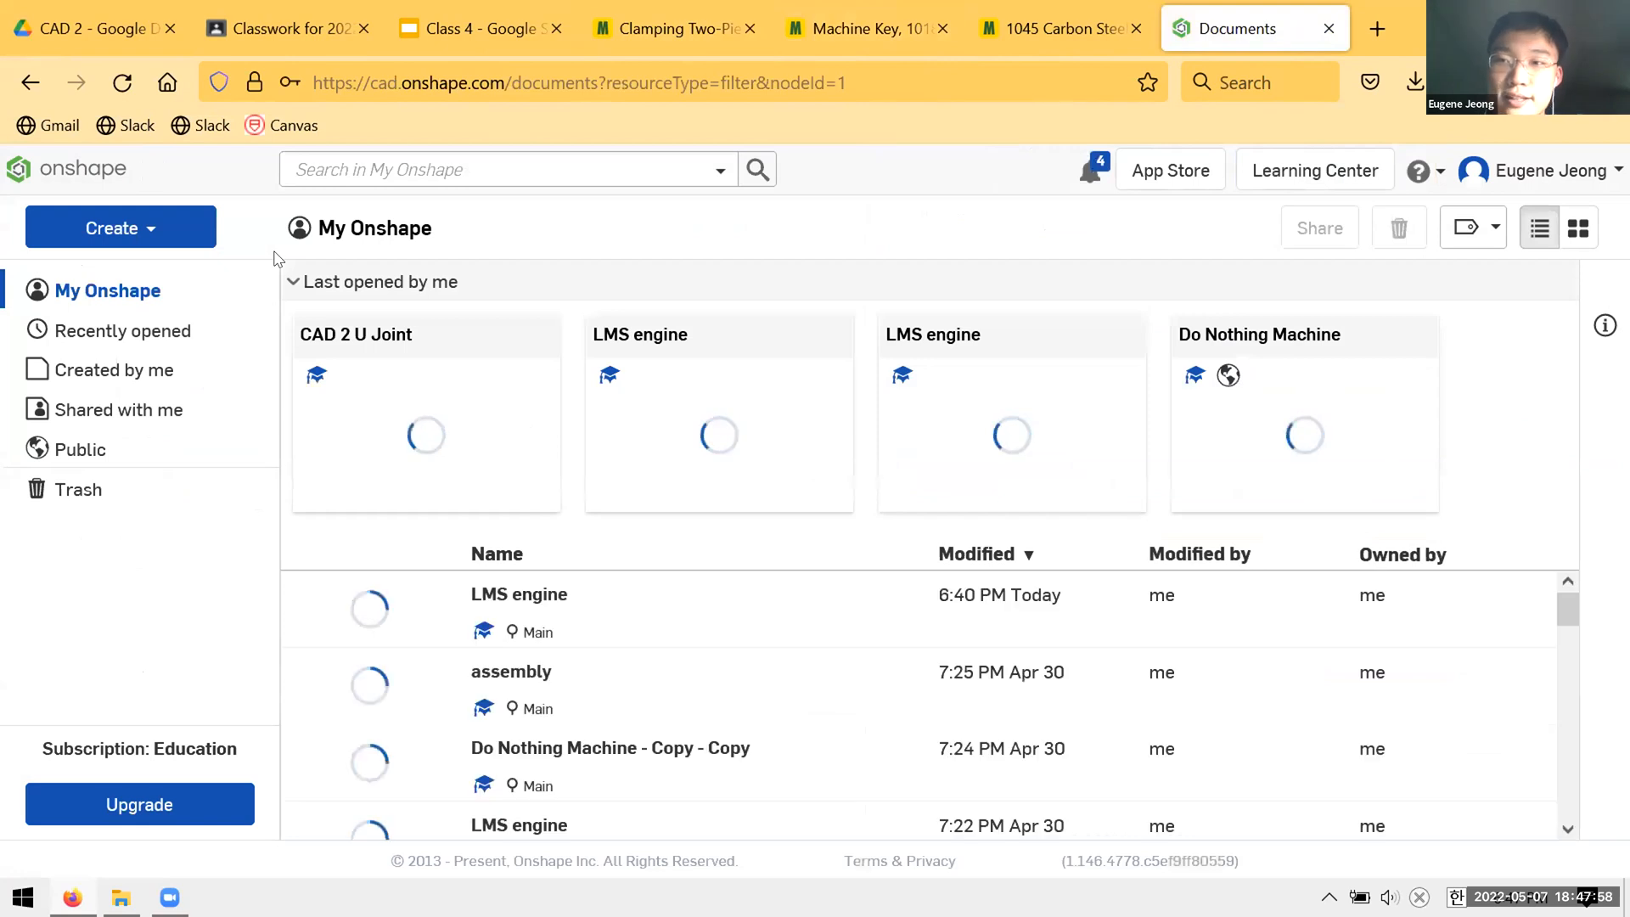
{"action": "double_click", "coordinate": [532, 594]}
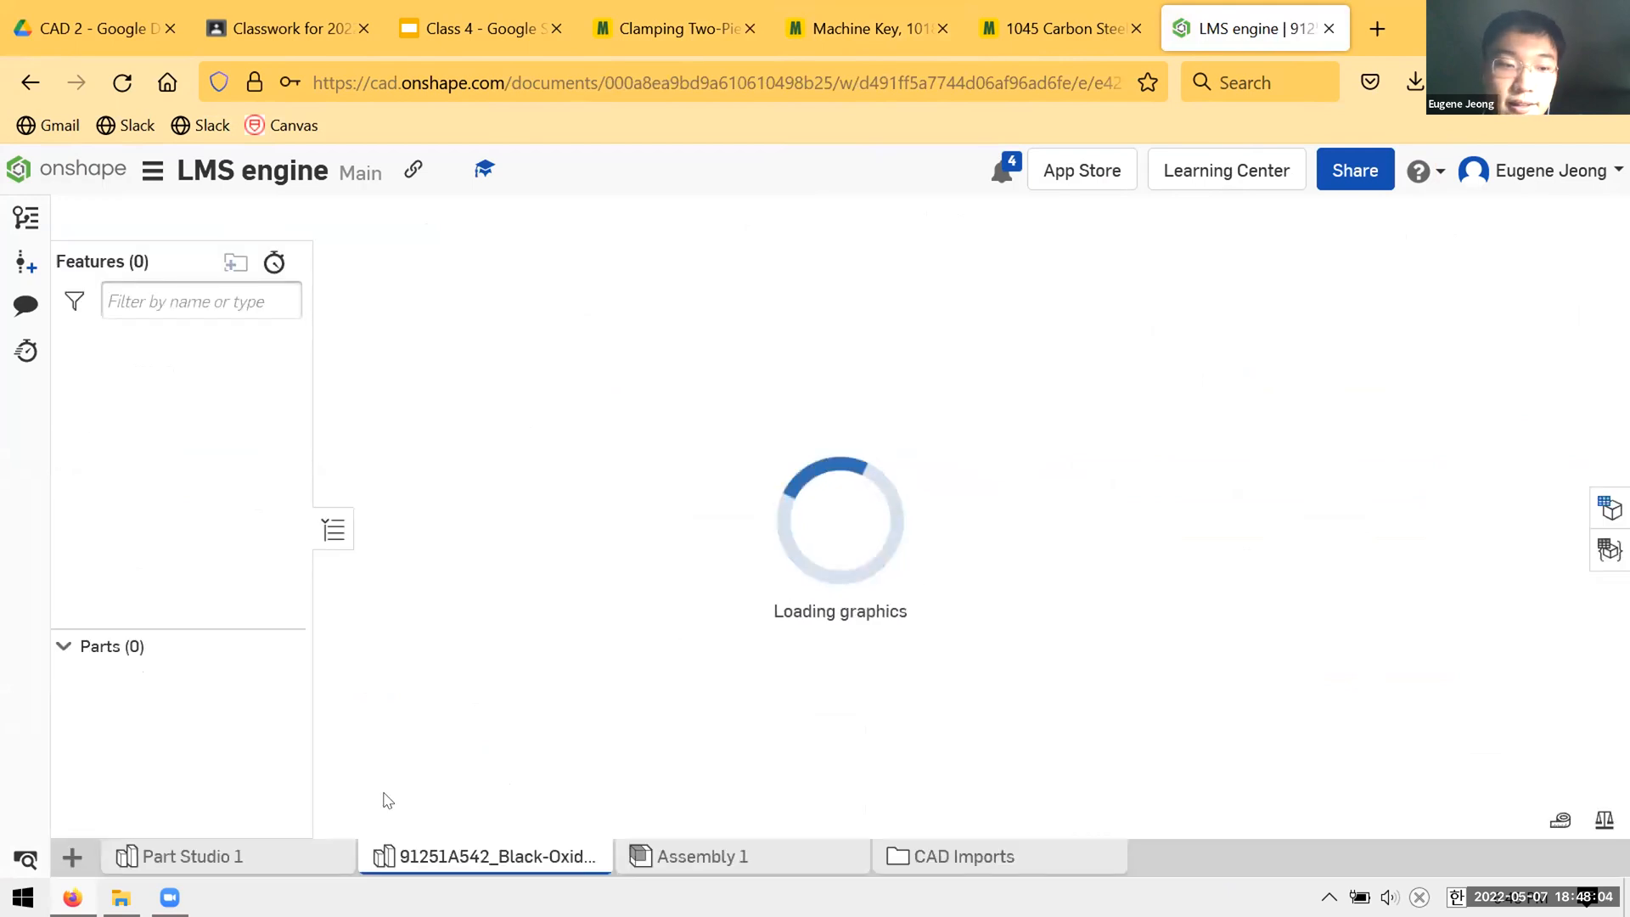
- Review the machine key, shaft collar and keyed shaft pages on McMaster-Carr, checking their CAD download format
{"action": "left_click", "coordinate": [892, 10]}
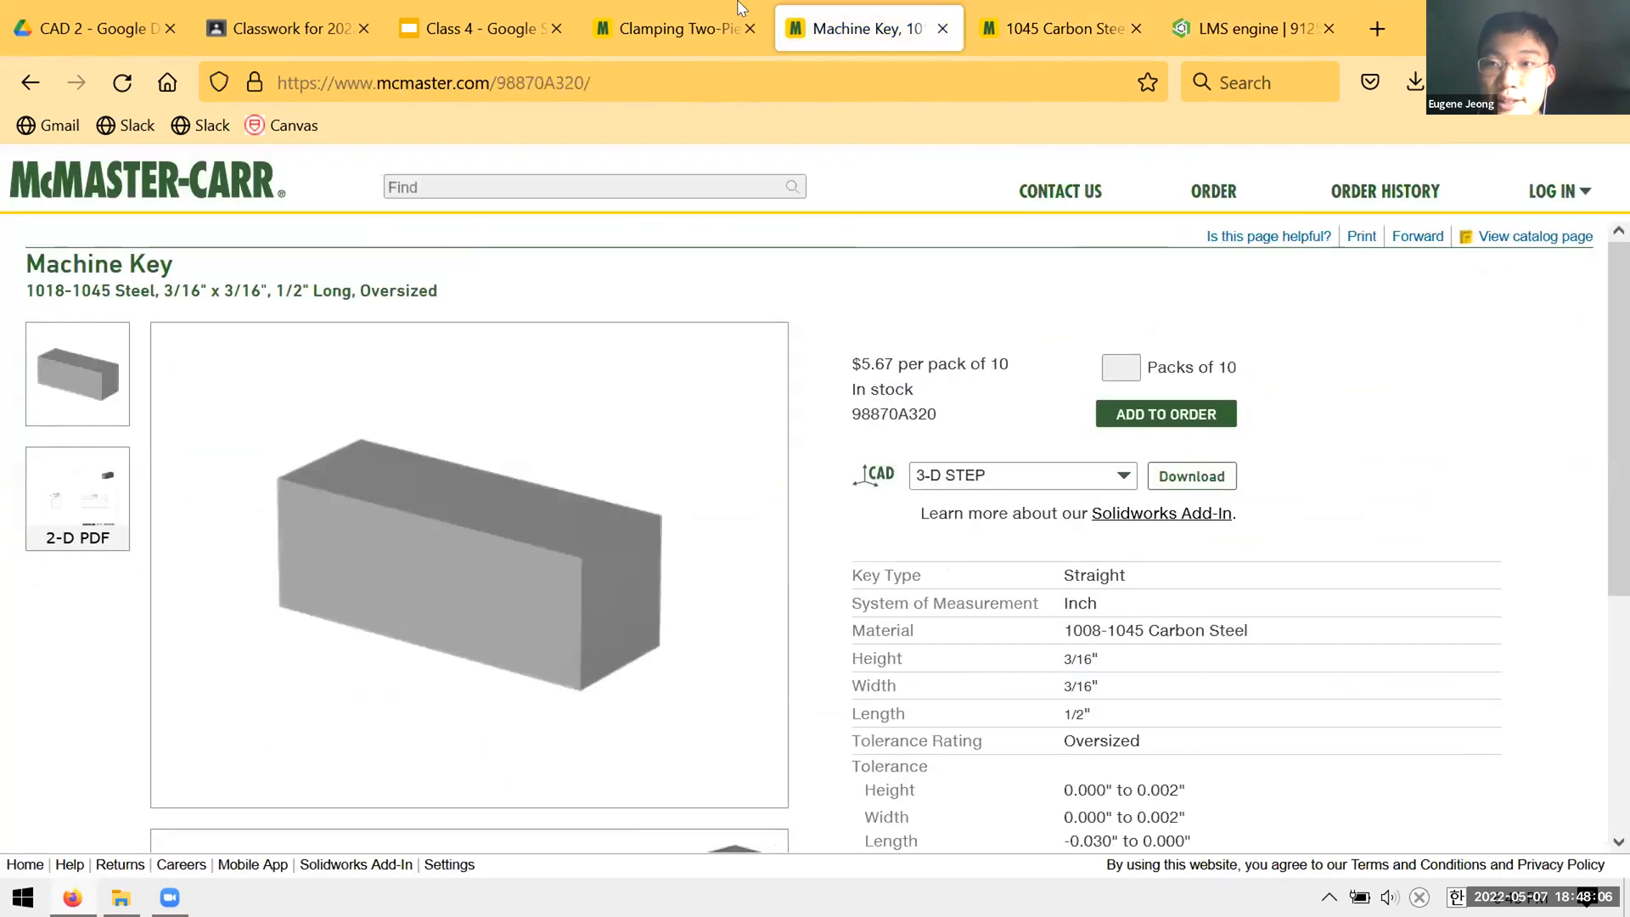
{"action": "left_click", "coordinate": [714, 16]}
{"action": "left_click", "coordinate": [1059, 486]}
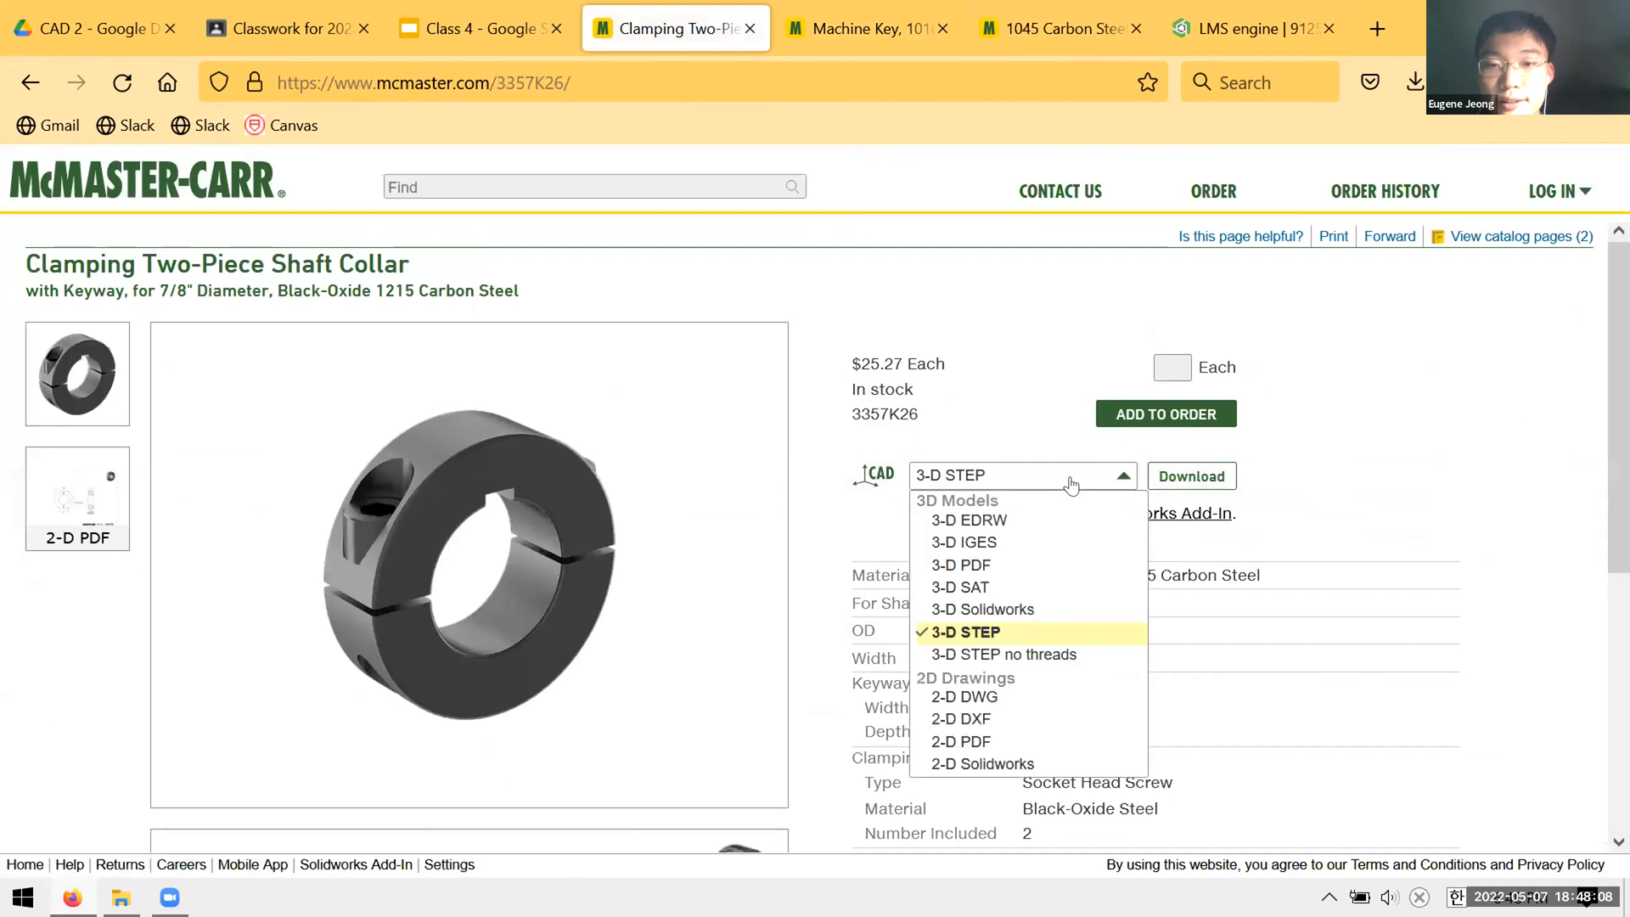
{"action": "left_click", "coordinate": [866, 21]}
{"action": "left_click", "coordinate": [1056, 12]}
{"action": "left_click", "coordinate": [1030, 473]}
{"action": "left_click", "coordinate": [1244, 28]}
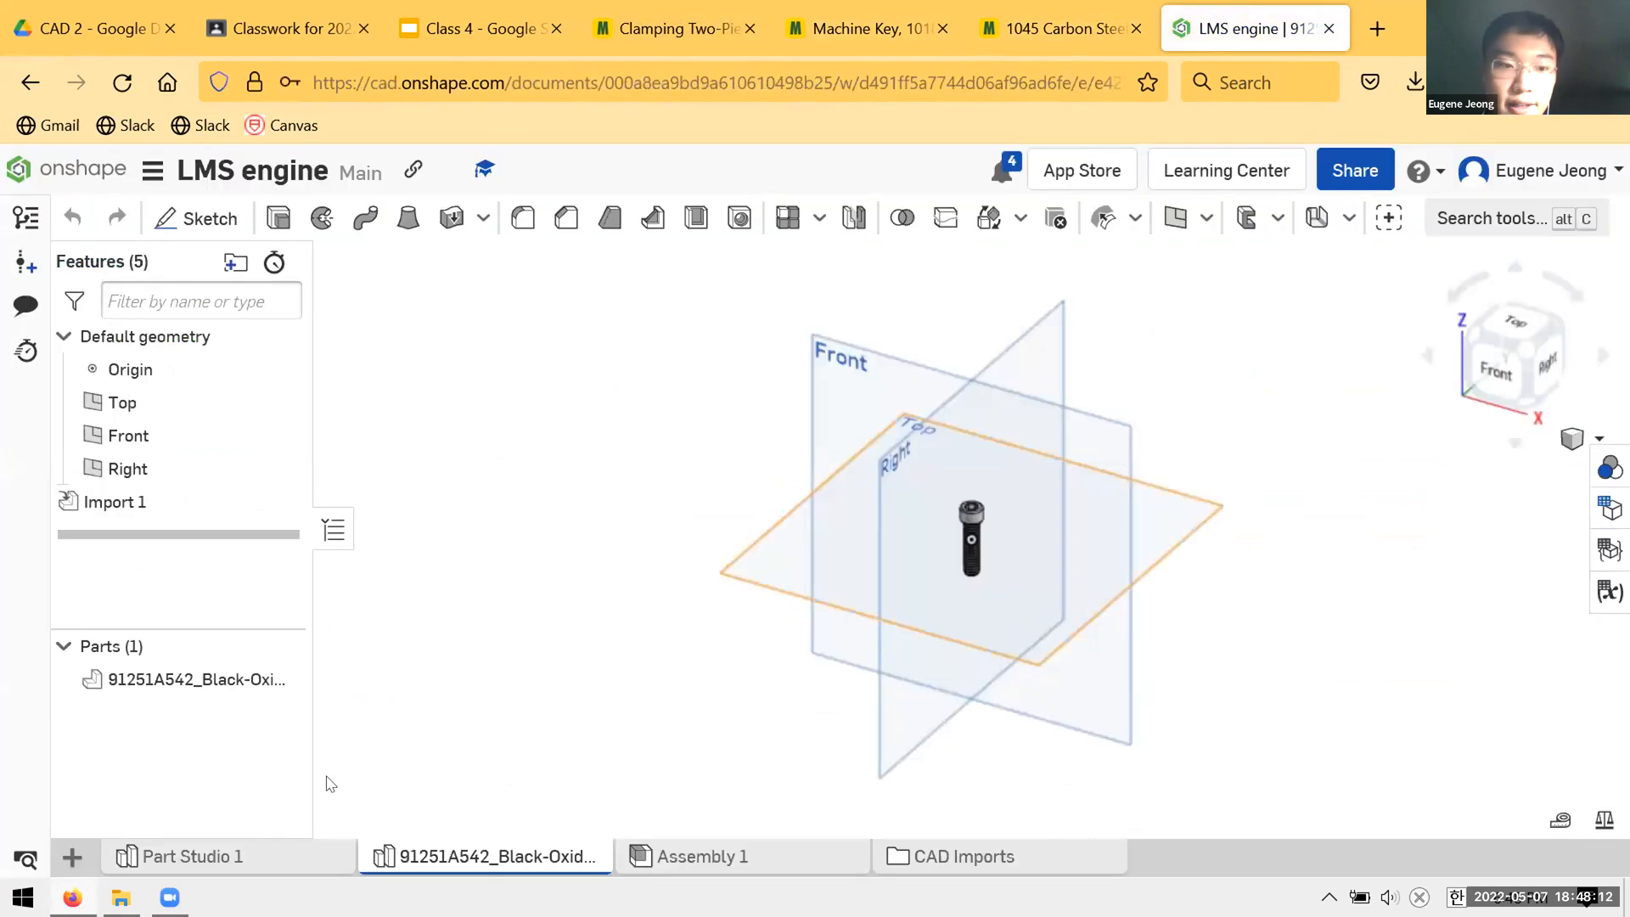
- Import 3357K26_Clamping Two-Piece Shaft Collar.STEP into this document, creating a composite part from its multiple bodies
{"action": "left_click", "coordinate": [83, 854]}
{"action": "left_click", "coordinate": [167, 817]}
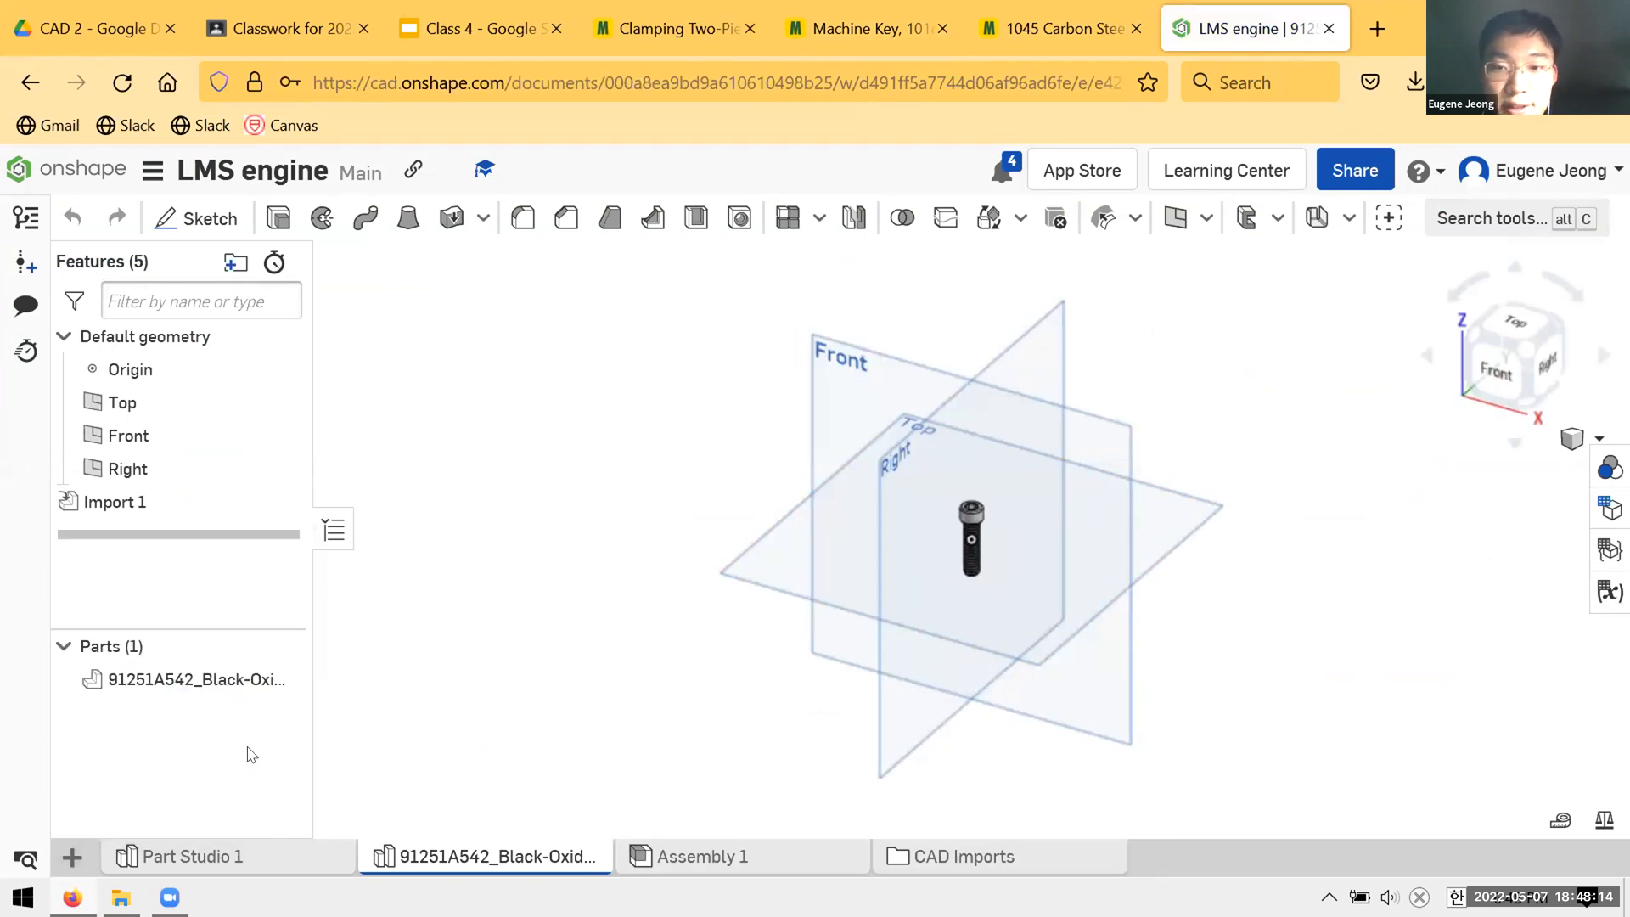
{"action": "left_click", "coordinate": [471, 295]}
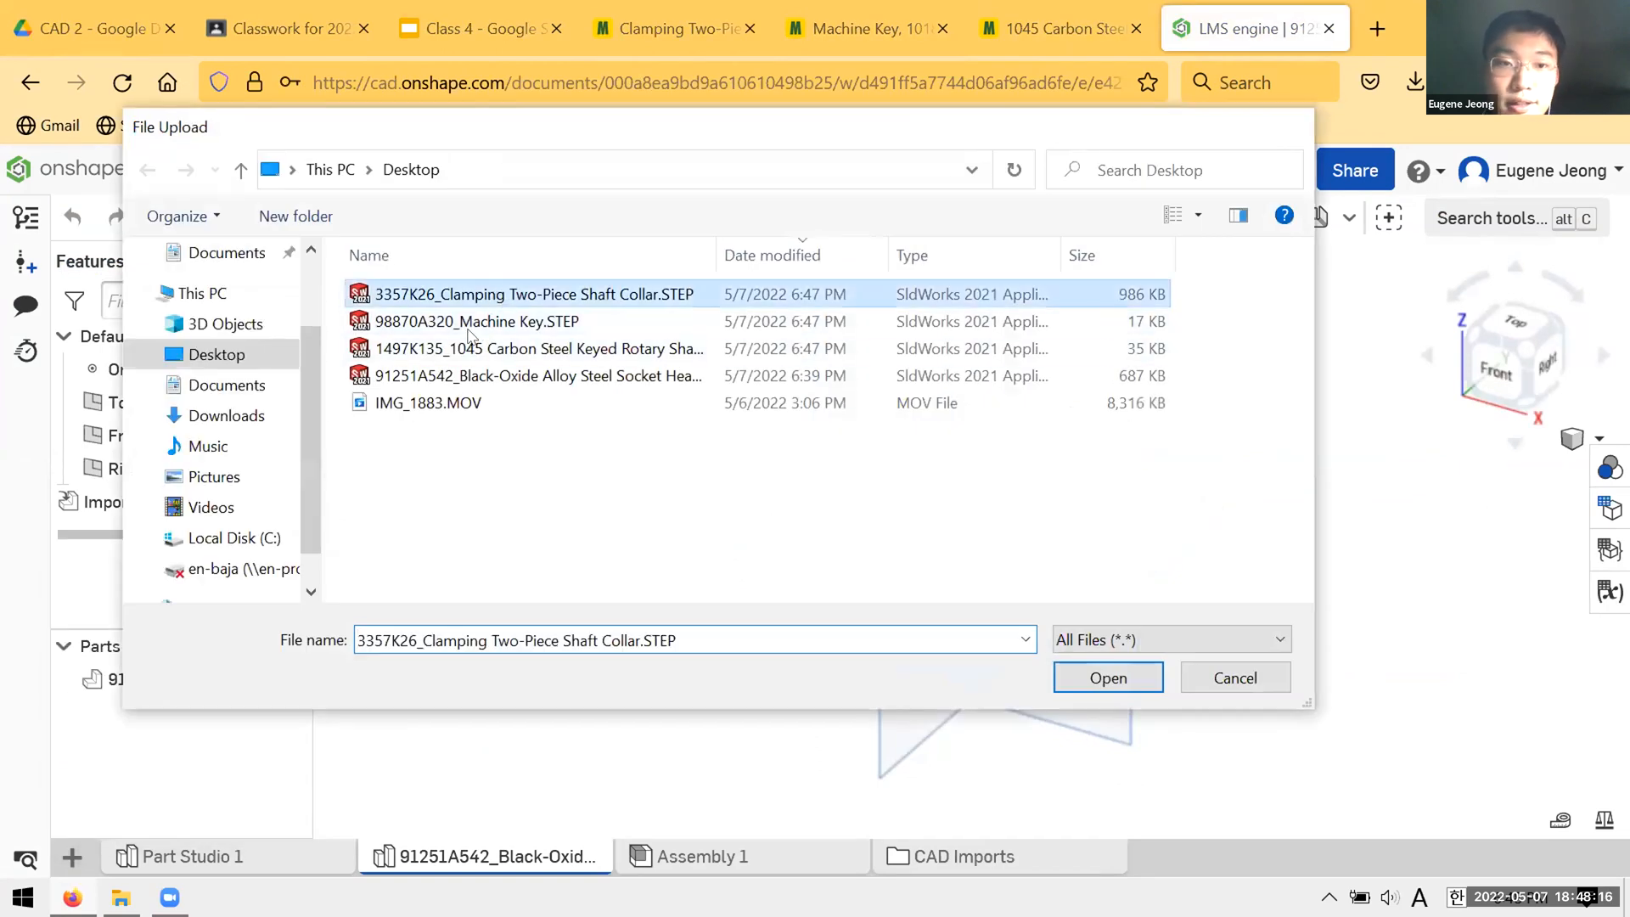
{"action": "key", "text": "Return"}
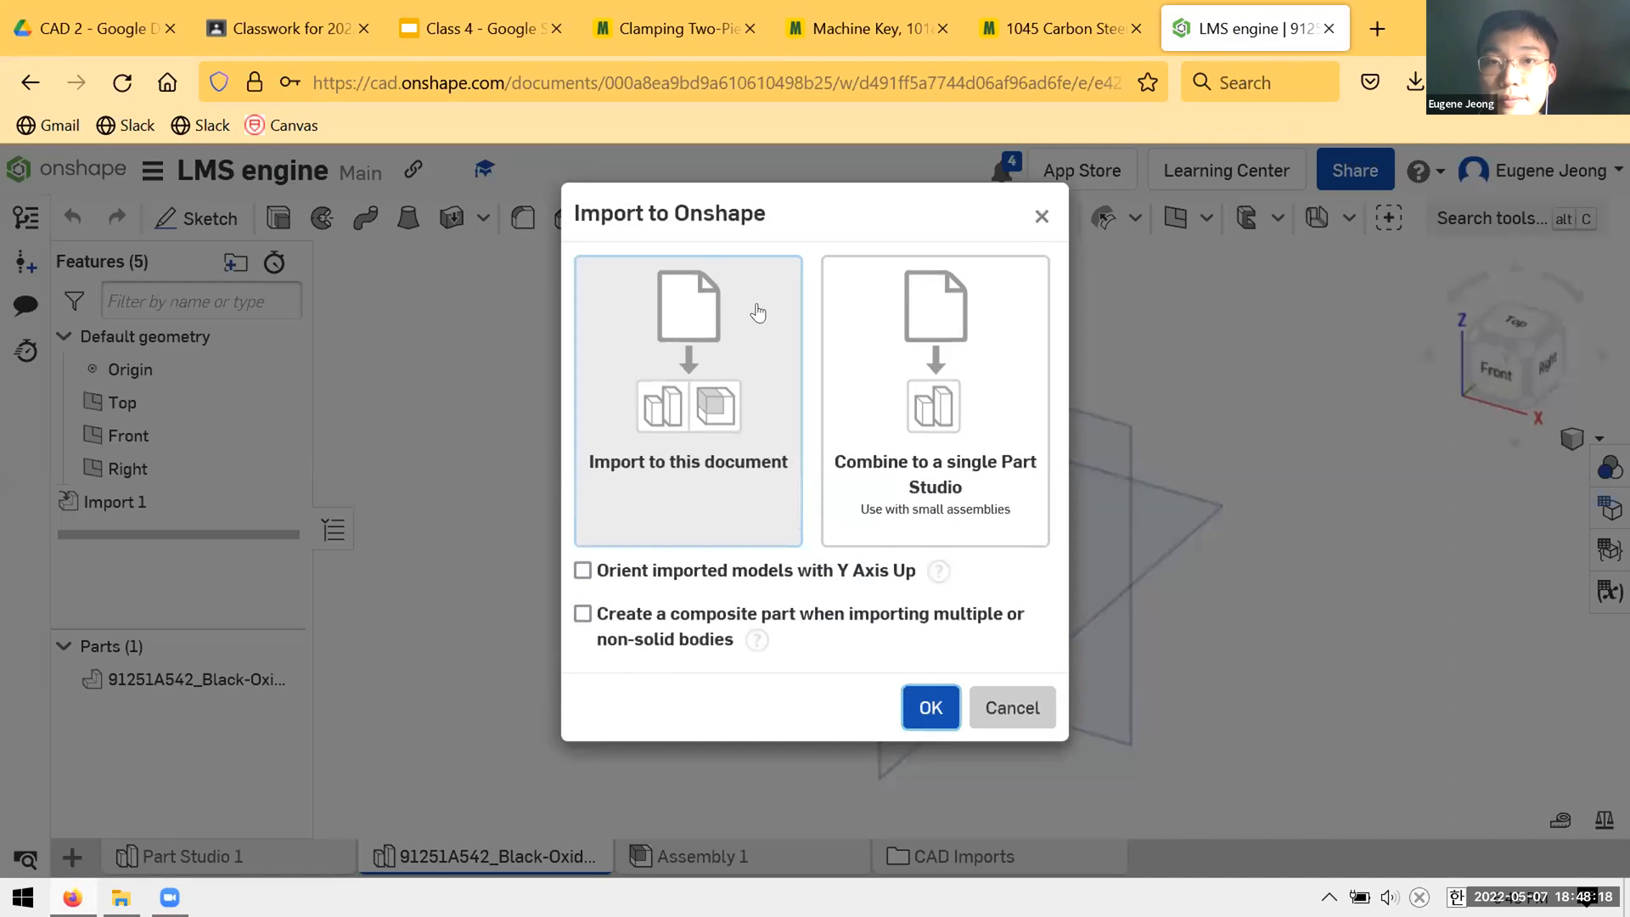
{"action": "left_click", "coordinate": [732, 25]}
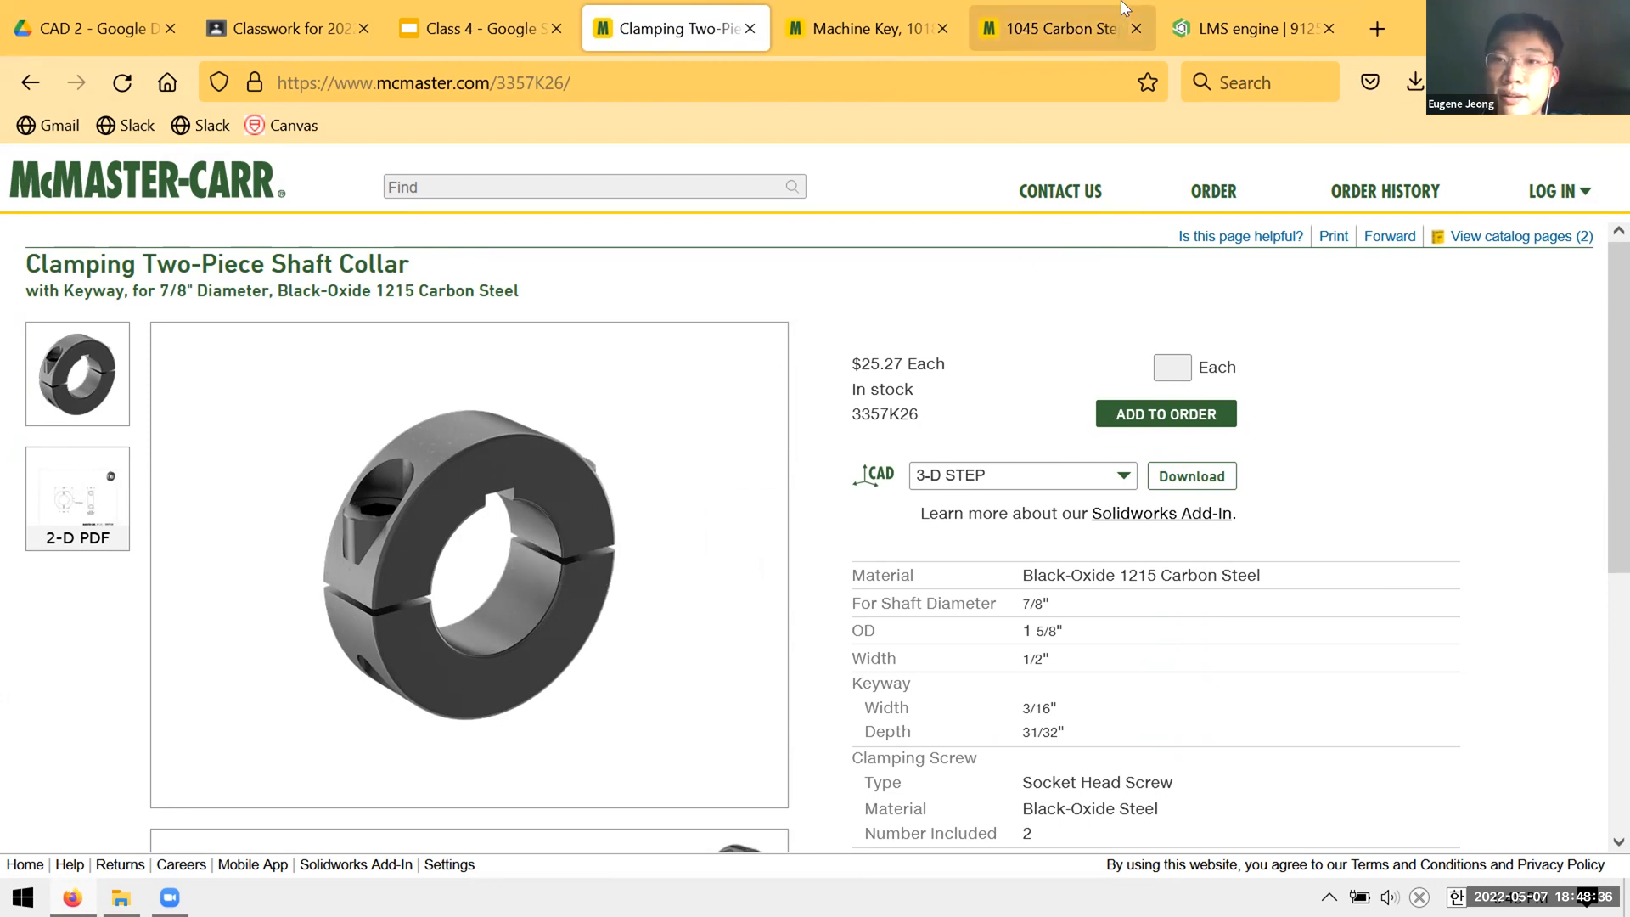
{"action": "left_click", "coordinate": [1249, 28]}
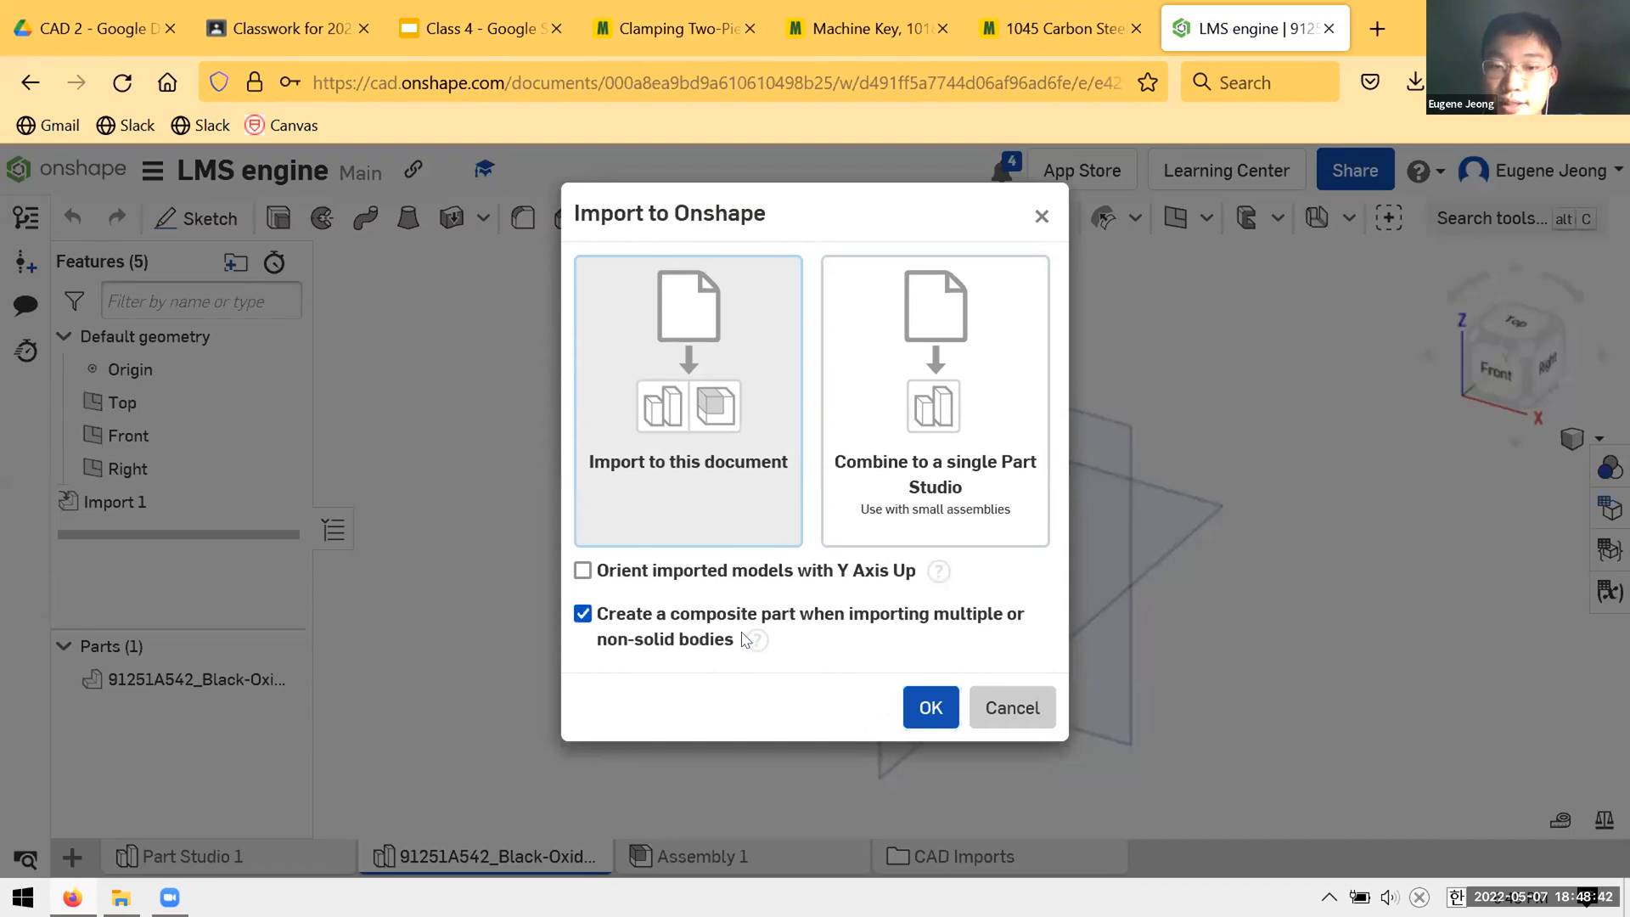
{"action": "left_click", "coordinate": [931, 706]}
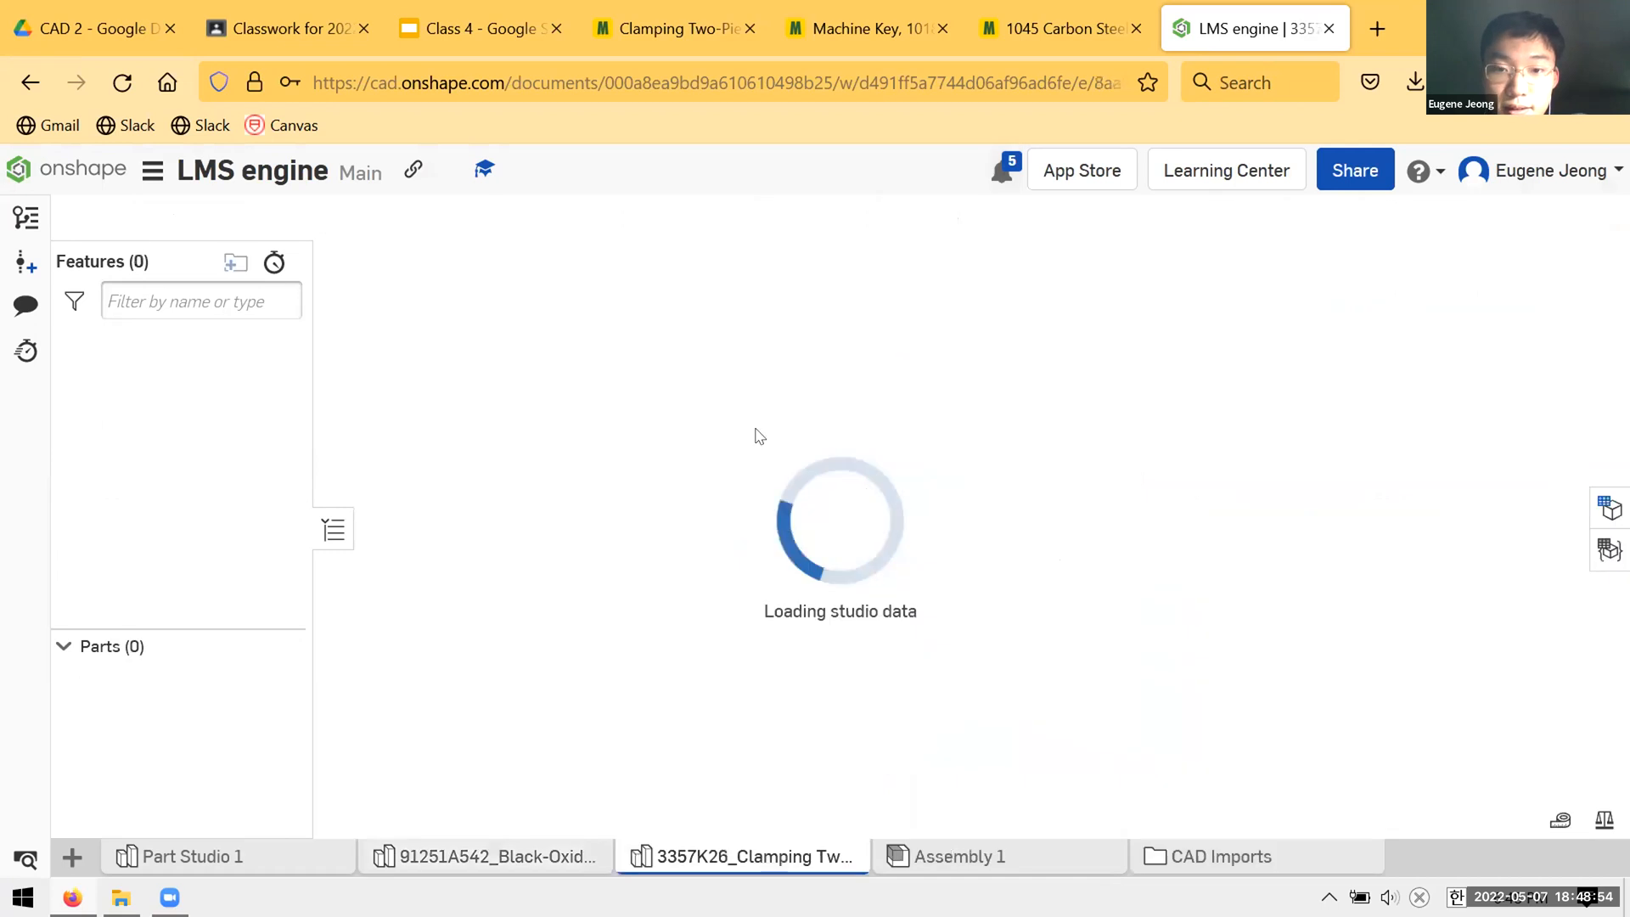
- Examine the two halves, keyway and clamping screw holes of the imported shaft collar
{"action": "scroll", "coordinate": [983, 571], "scroll_direction": "down", "scroll_amount": 3}
{"action": "scroll", "coordinate": [973, 567], "scroll_direction": "up", "scroll_amount": 4}
{"action": "scroll", "coordinate": [972, 567], "scroll_direction": "up", "scroll_amount": 5}
{"action": "left_click", "coordinate": [1067, 501]}
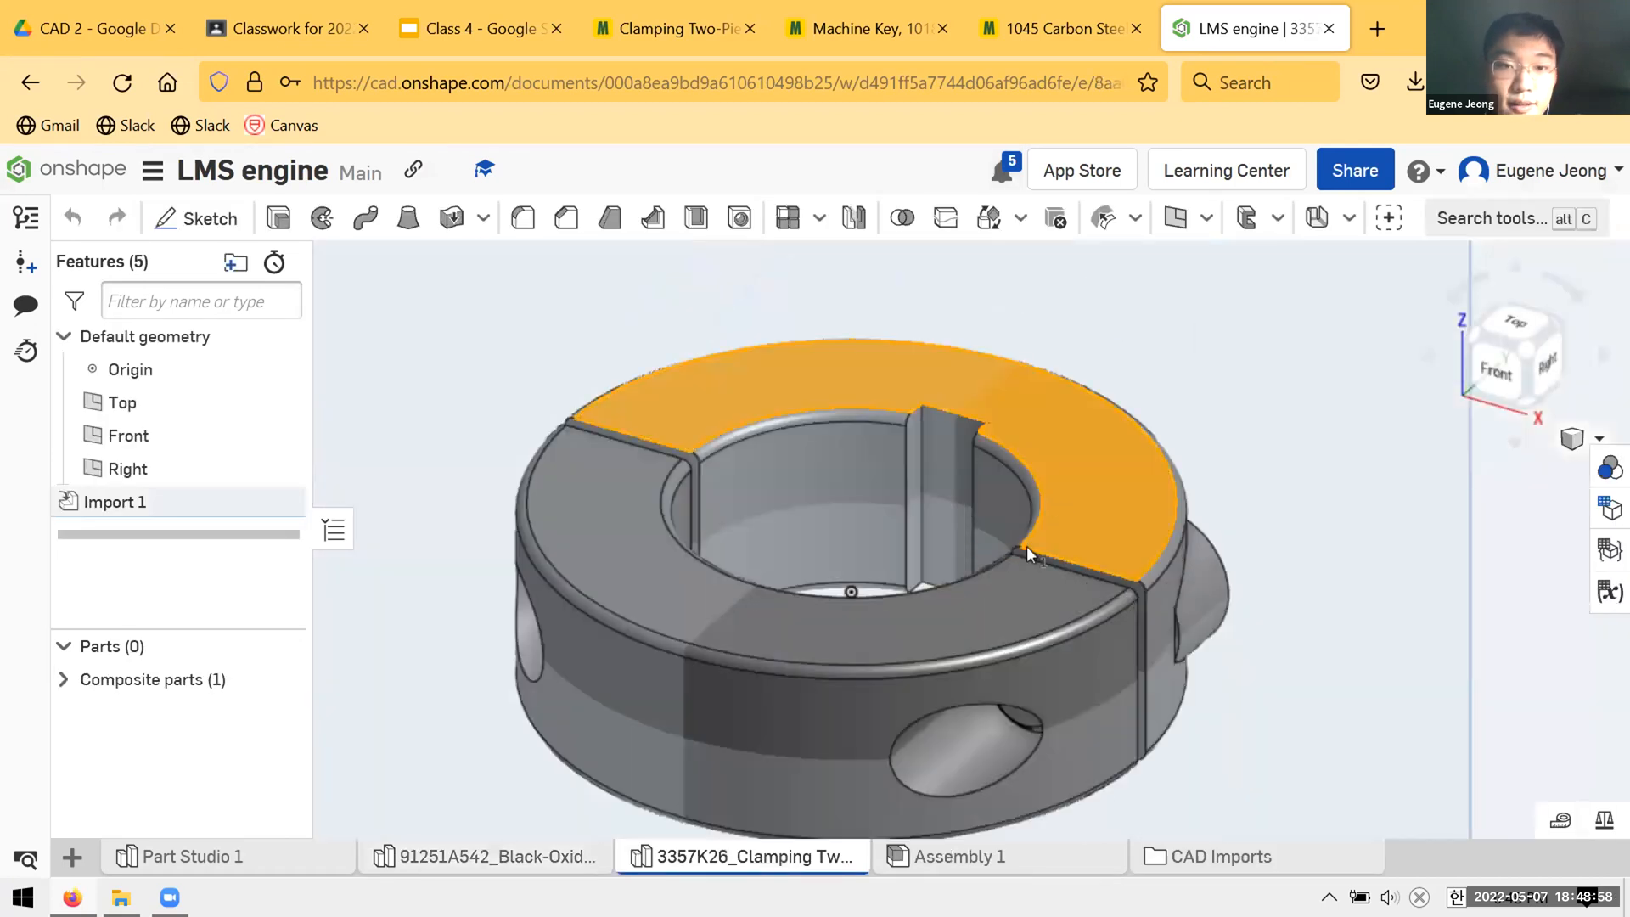
{"action": "left_click", "coordinate": [1091, 629]}
{"action": "left_click", "coordinate": [1175, 707]}
{"action": "scroll", "coordinate": [934, 586], "scroll_direction": "down", "scroll_amount": 5}
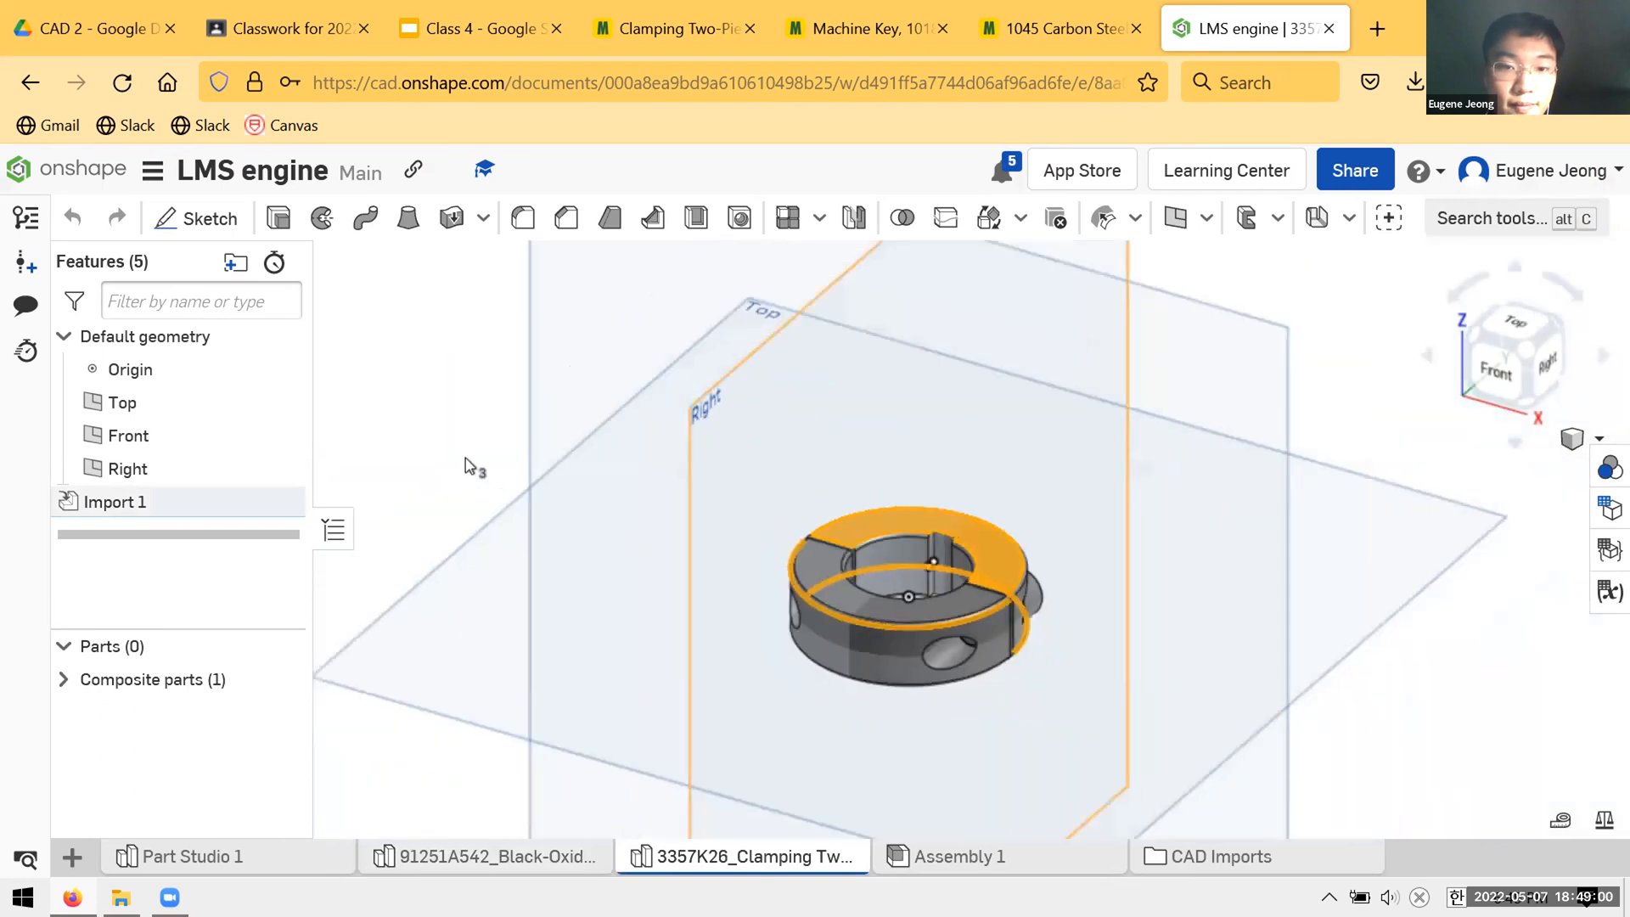
{"action": "left_click", "coordinate": [466, 460]}
- Import 98870A320_Machine Key.STEP from the Desktop into this document
{"action": "left_click", "coordinate": [1010, 12]}
{"action": "left_click", "coordinate": [1240, 28]}
{"action": "left_click", "coordinate": [70, 862]}
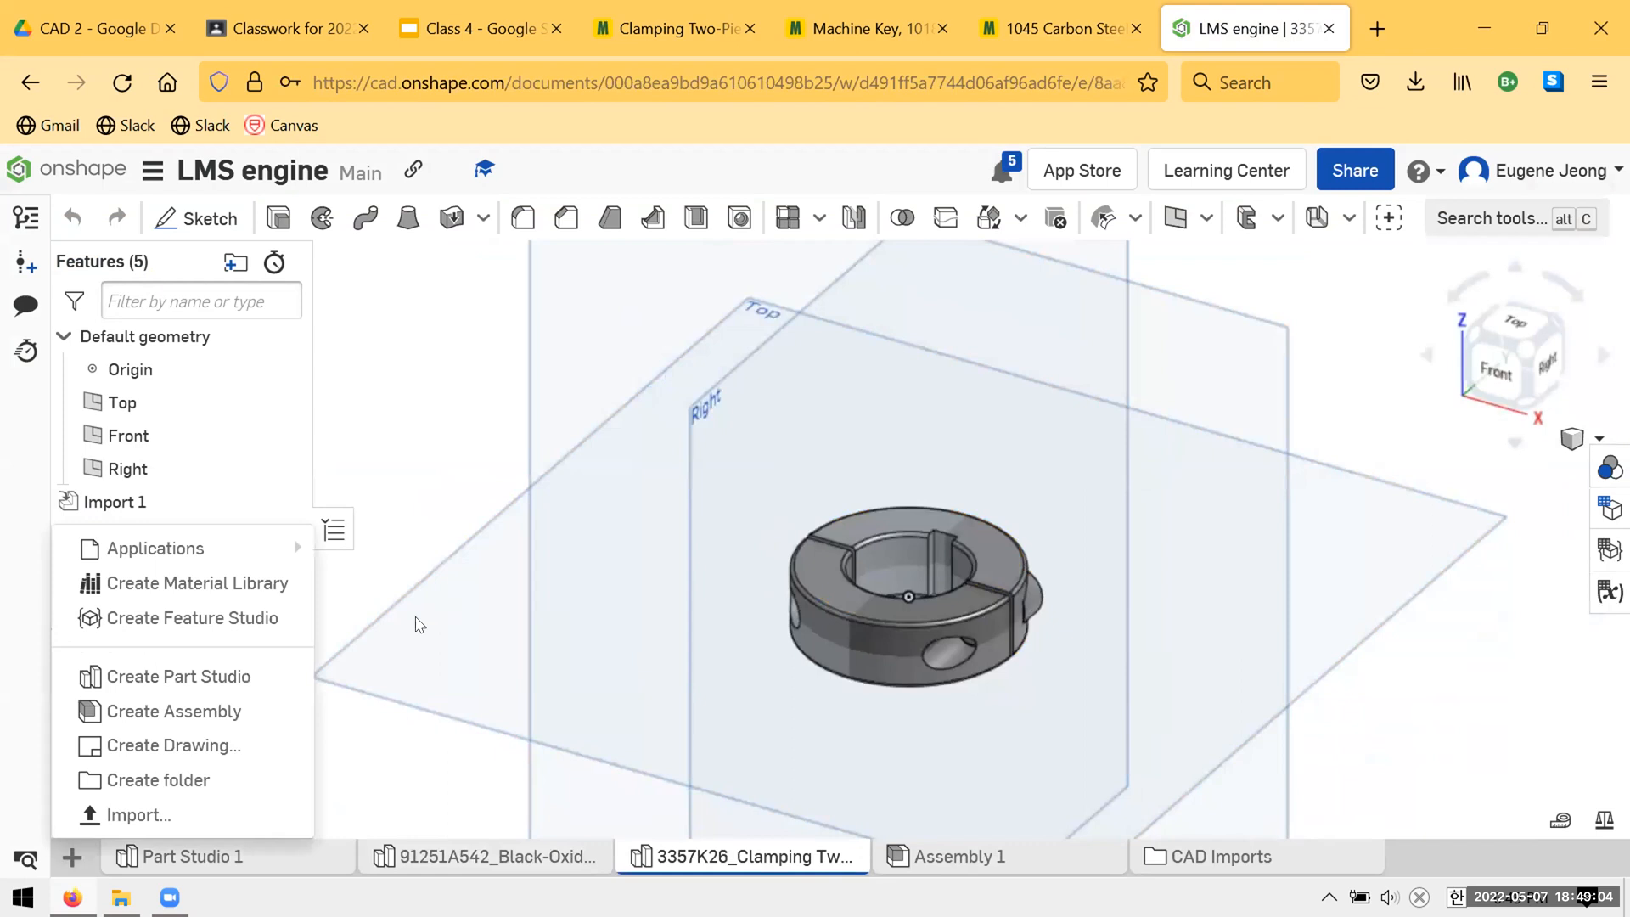
{"action": "left_click", "coordinate": [197, 815]}
{"action": "double_click", "coordinate": [624, 218]}
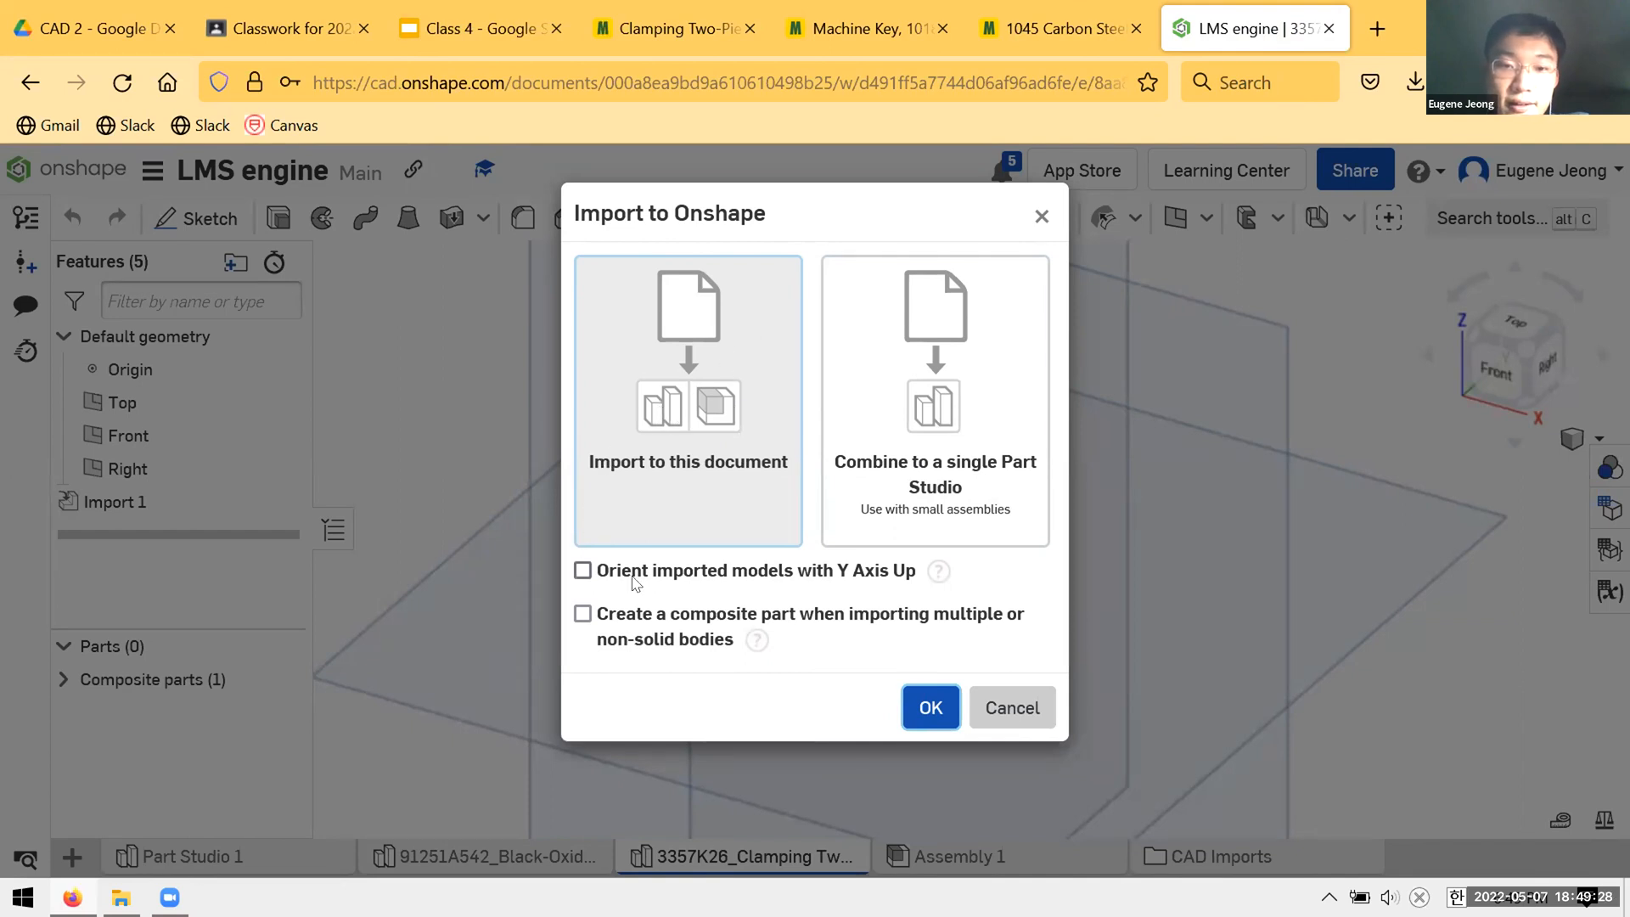
{"action": "left_click", "coordinate": [929, 707]}
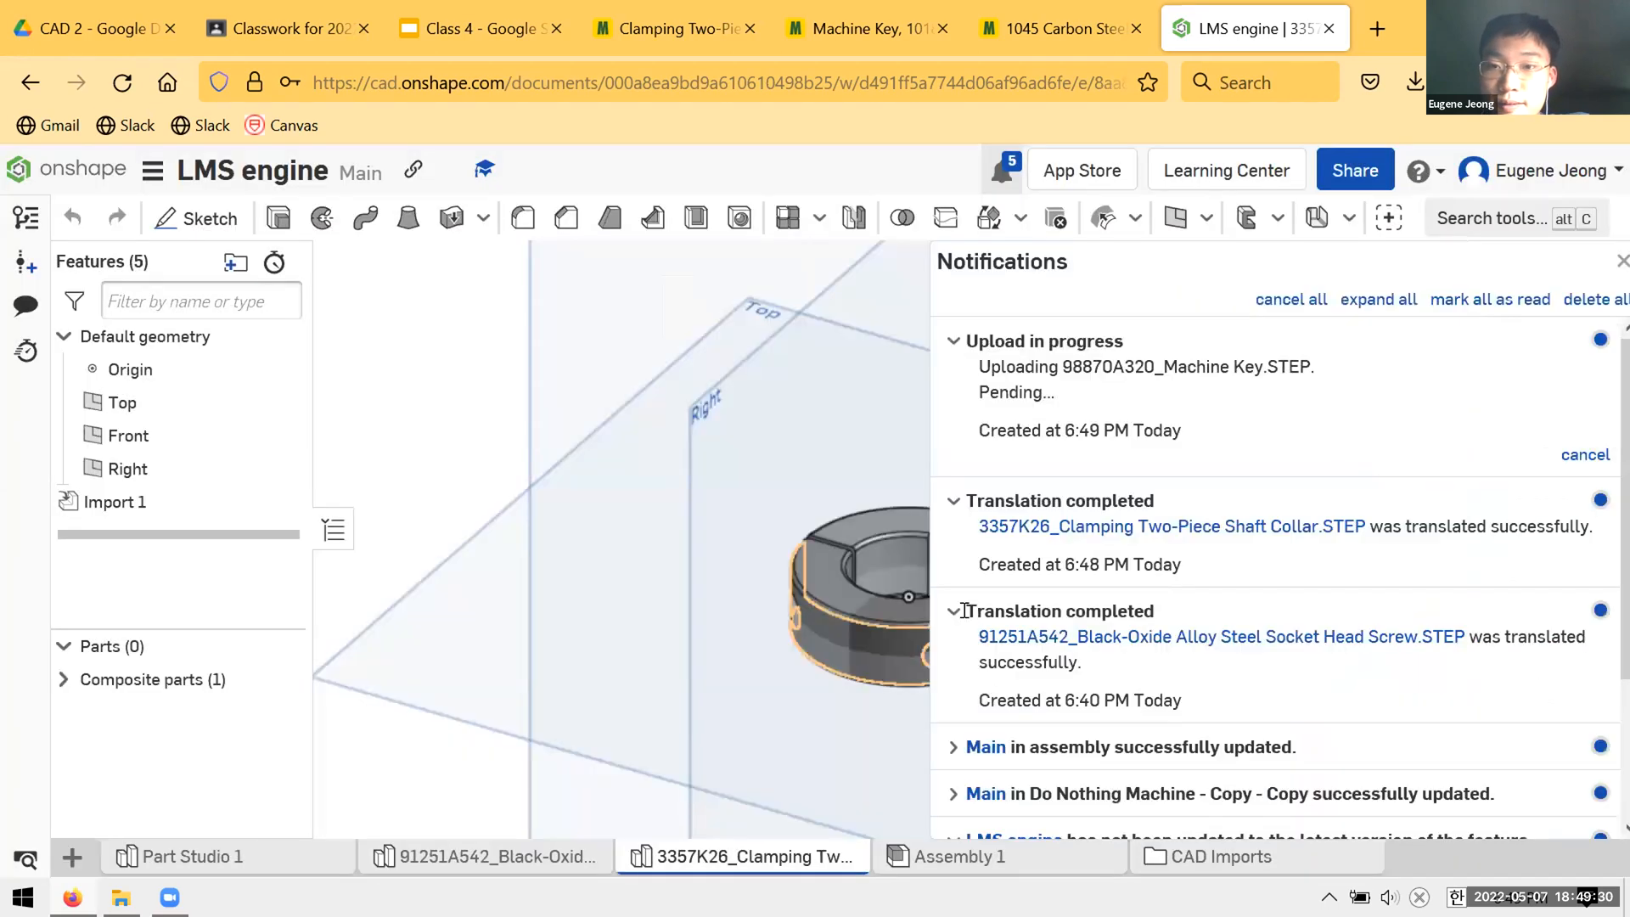
- Import the 1497K135_1045 Carbon Steel Keyed Rotary Shaft STEP file from the Desktop into this document
{"action": "left_click", "coordinate": [73, 857]}
{"action": "left_click", "coordinate": [535, 528]}
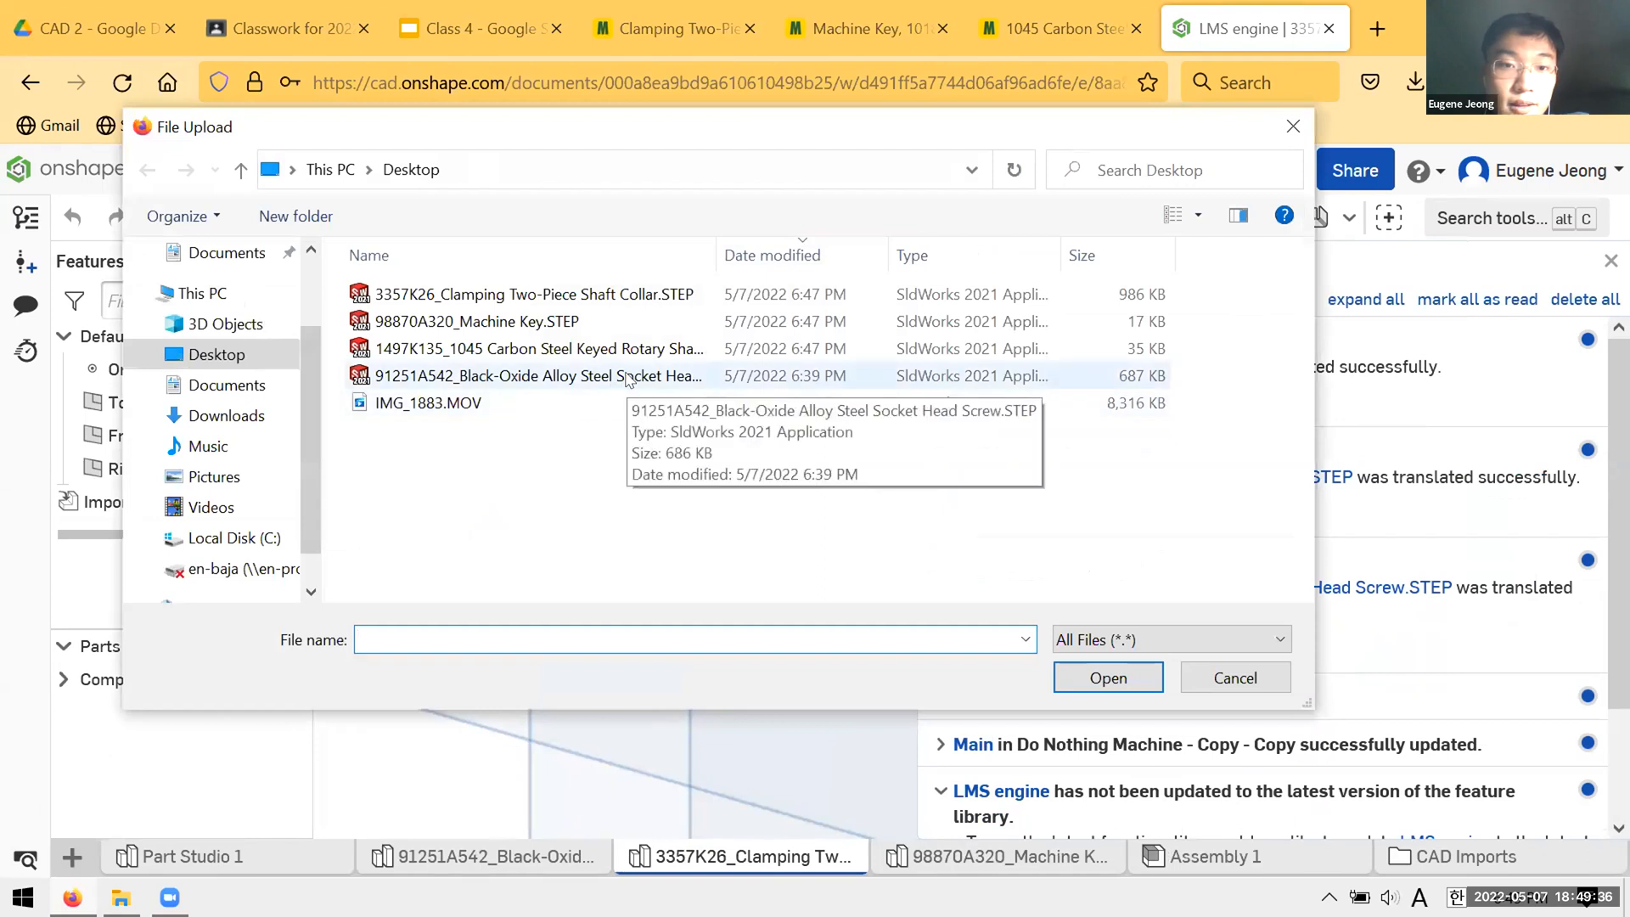
{"action": "left_click", "coordinate": [696, 352]}
{"action": "double_click", "coordinate": [697, 353]}
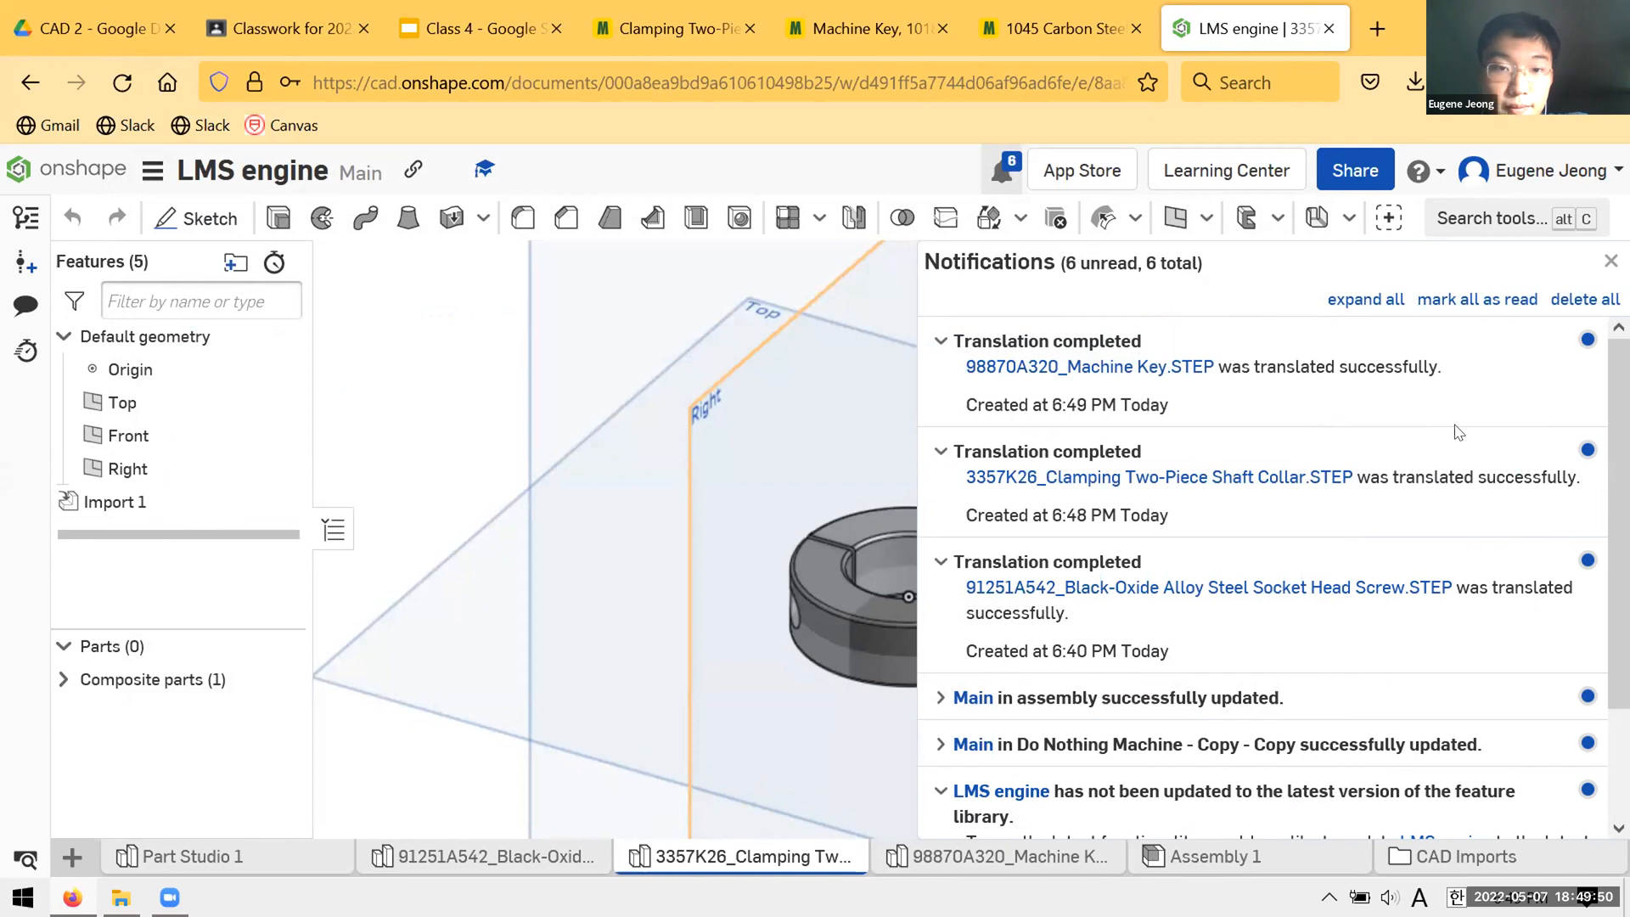
{"action": "left_click", "coordinate": [405, 413]}
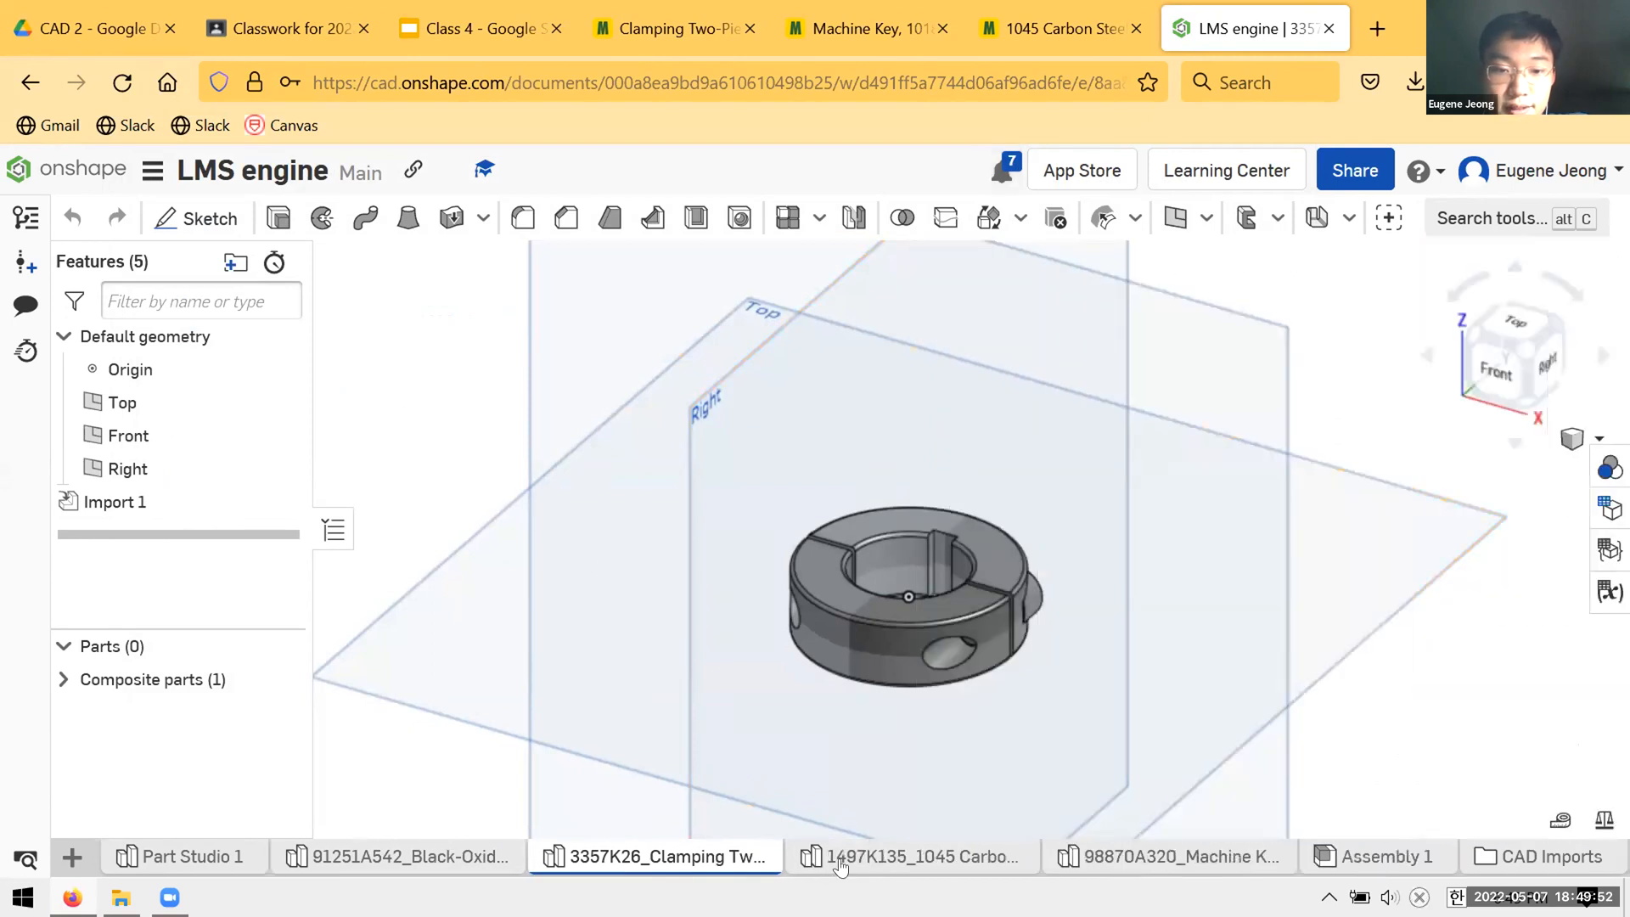
- Examine the imported keyed shaft and machine key in their part studios
{"action": "left_click", "coordinate": [840, 858]}
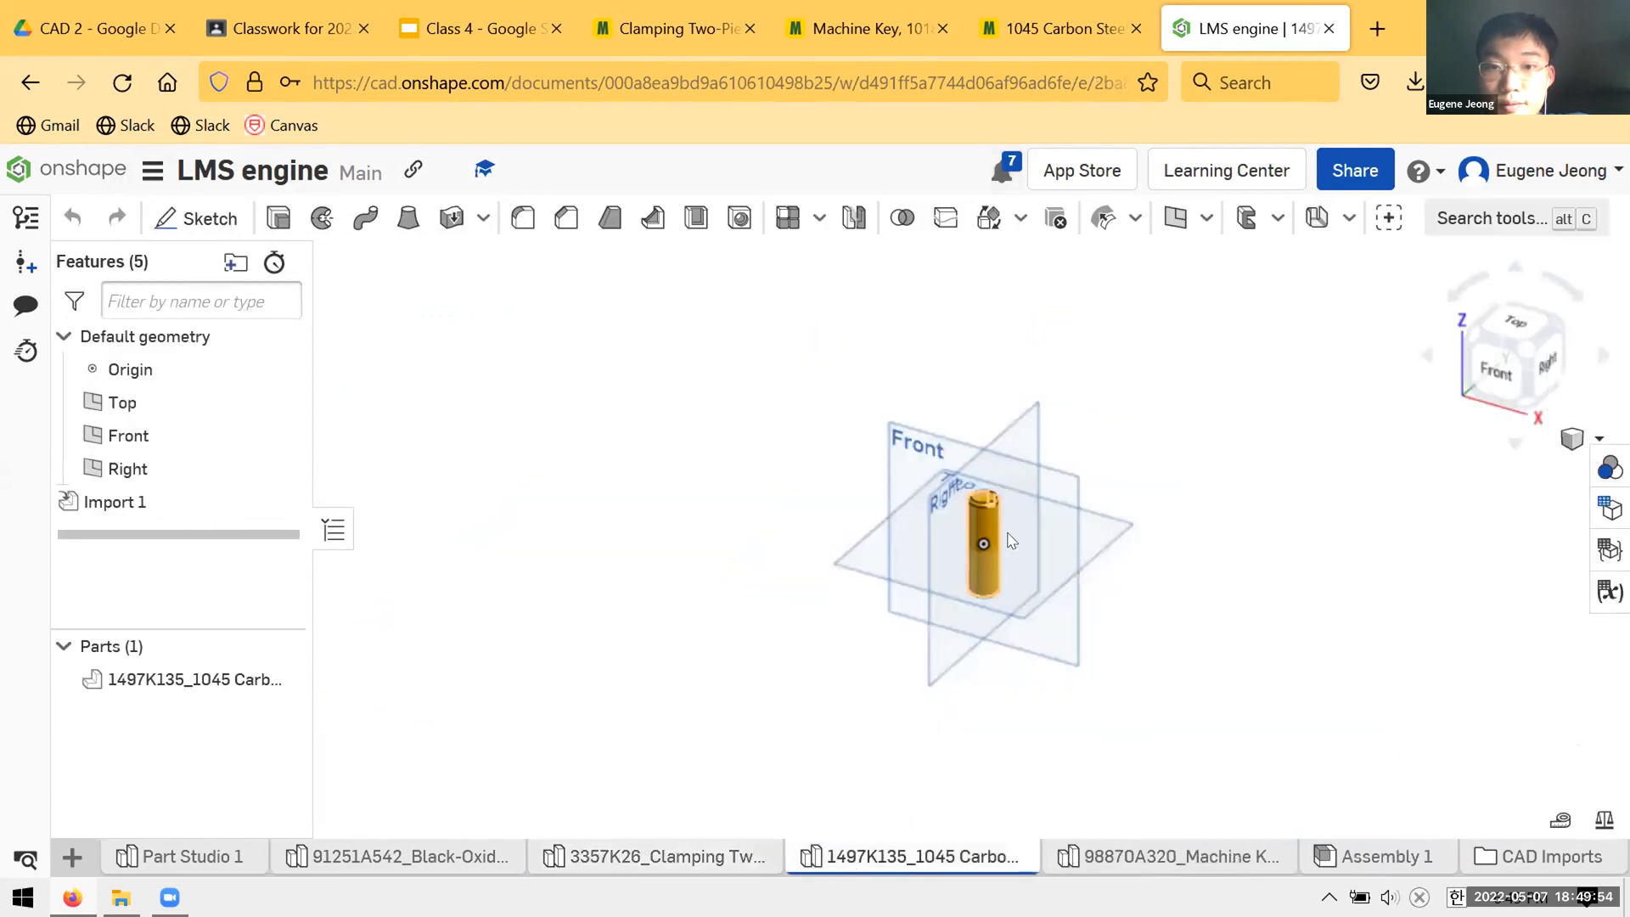
{"action": "scroll", "coordinate": [1012, 541], "scroll_direction": "up", "scroll_amount": 4}
{"action": "right_click_drag", "start_coordinate": [1063, 567], "coordinate": [875, 510]}
{"action": "left_click", "coordinate": [1071, 858]}
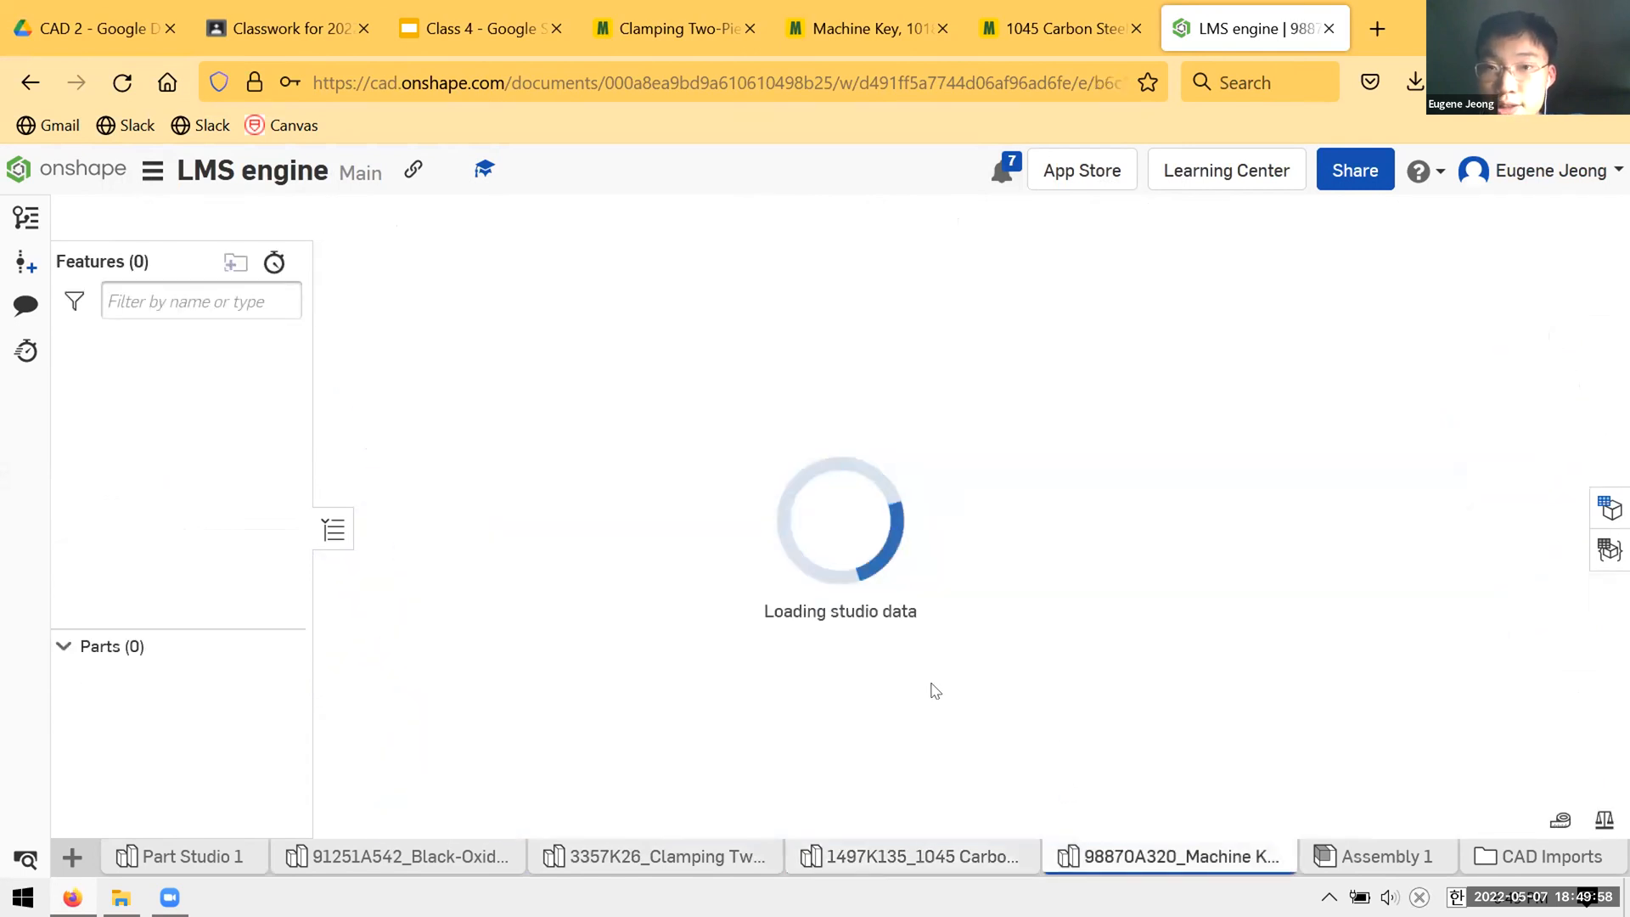
{"action": "scroll", "coordinate": [968, 543], "scroll_direction": "down", "scroll_amount": 2}
{"action": "scroll", "coordinate": [974, 527], "scroll_direction": "up", "scroll_amount": 5}
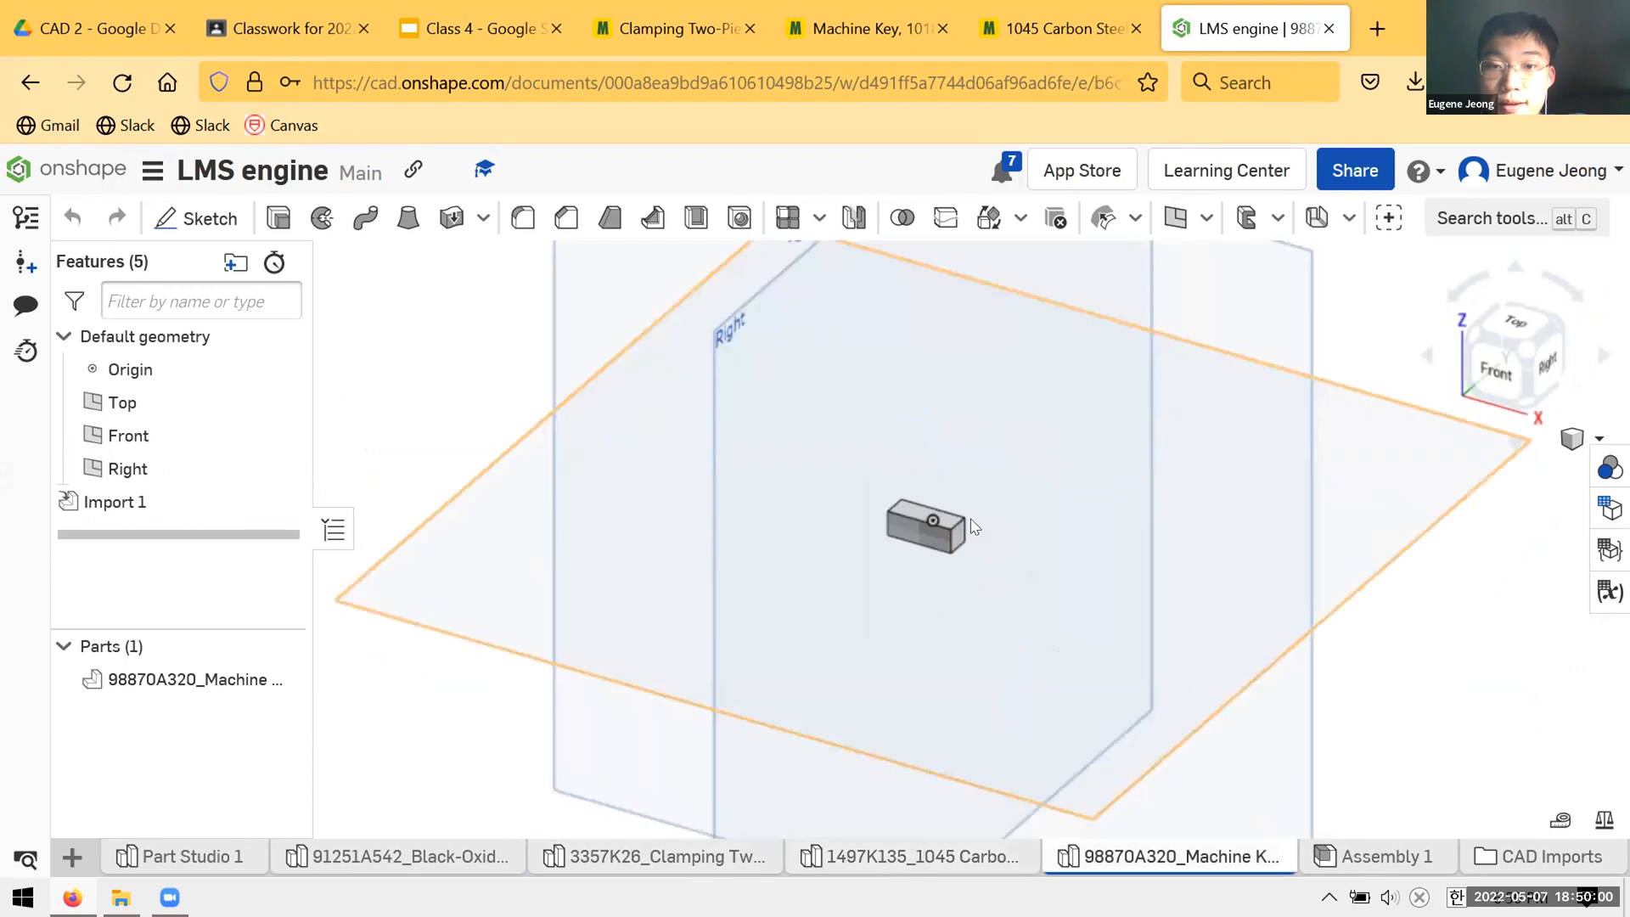
{"action": "scroll", "coordinate": [974, 526], "scroll_direction": "up", "scroll_amount": 4}
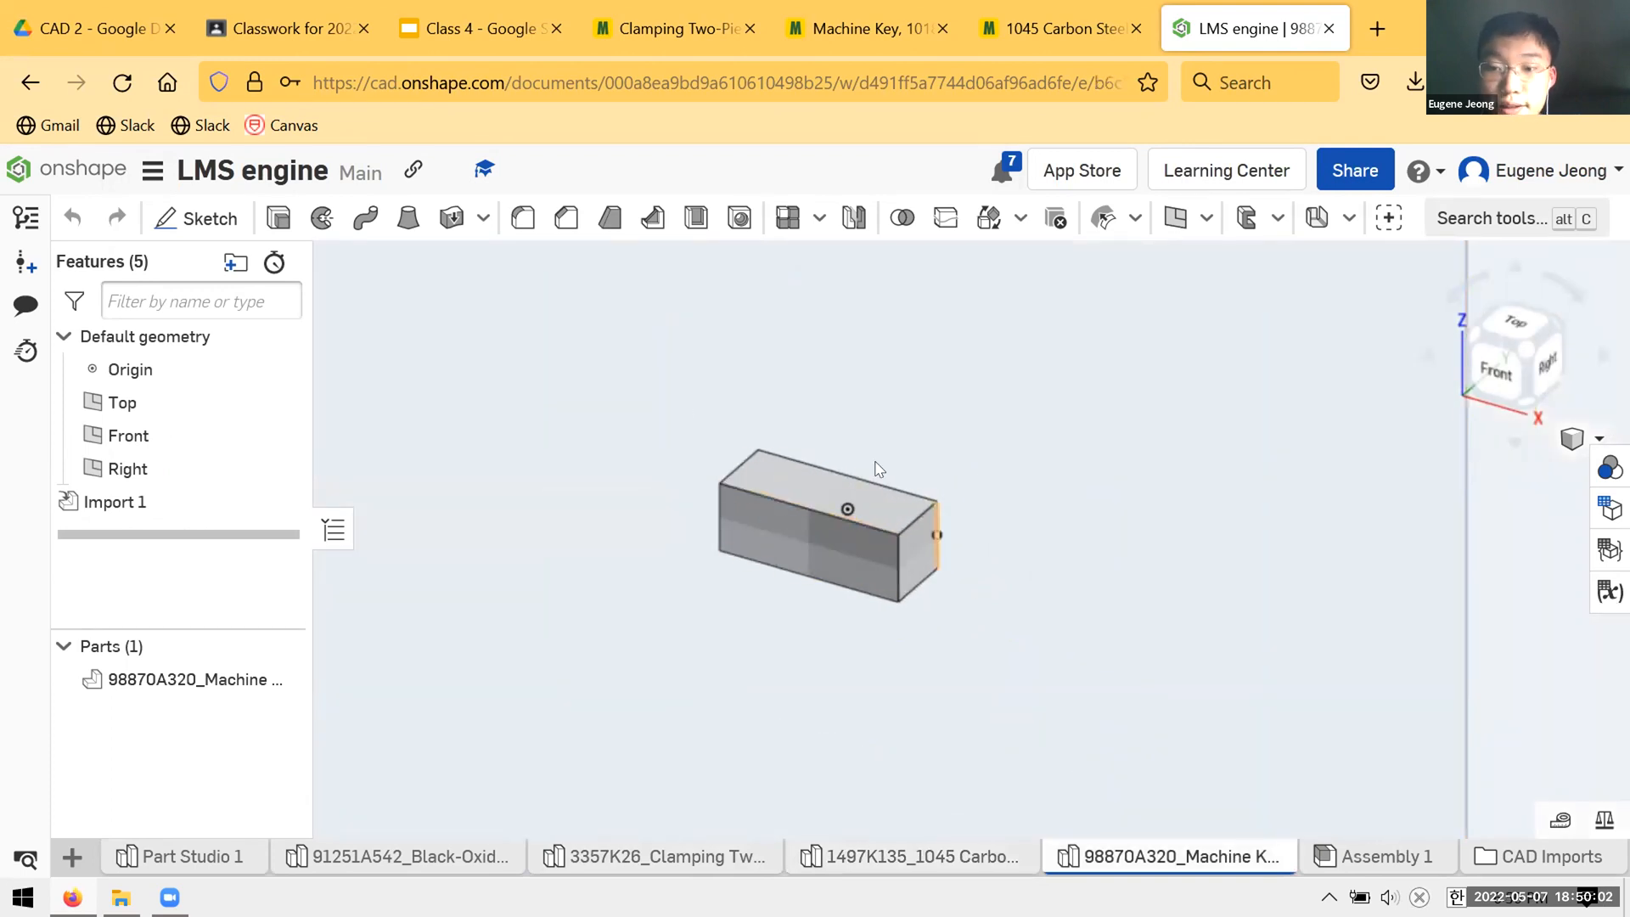
- Insert the 1497K135 keyed shaft and the 98870A320 machine key into Assembly 1
{"action": "left_click", "coordinate": [1391, 858]}
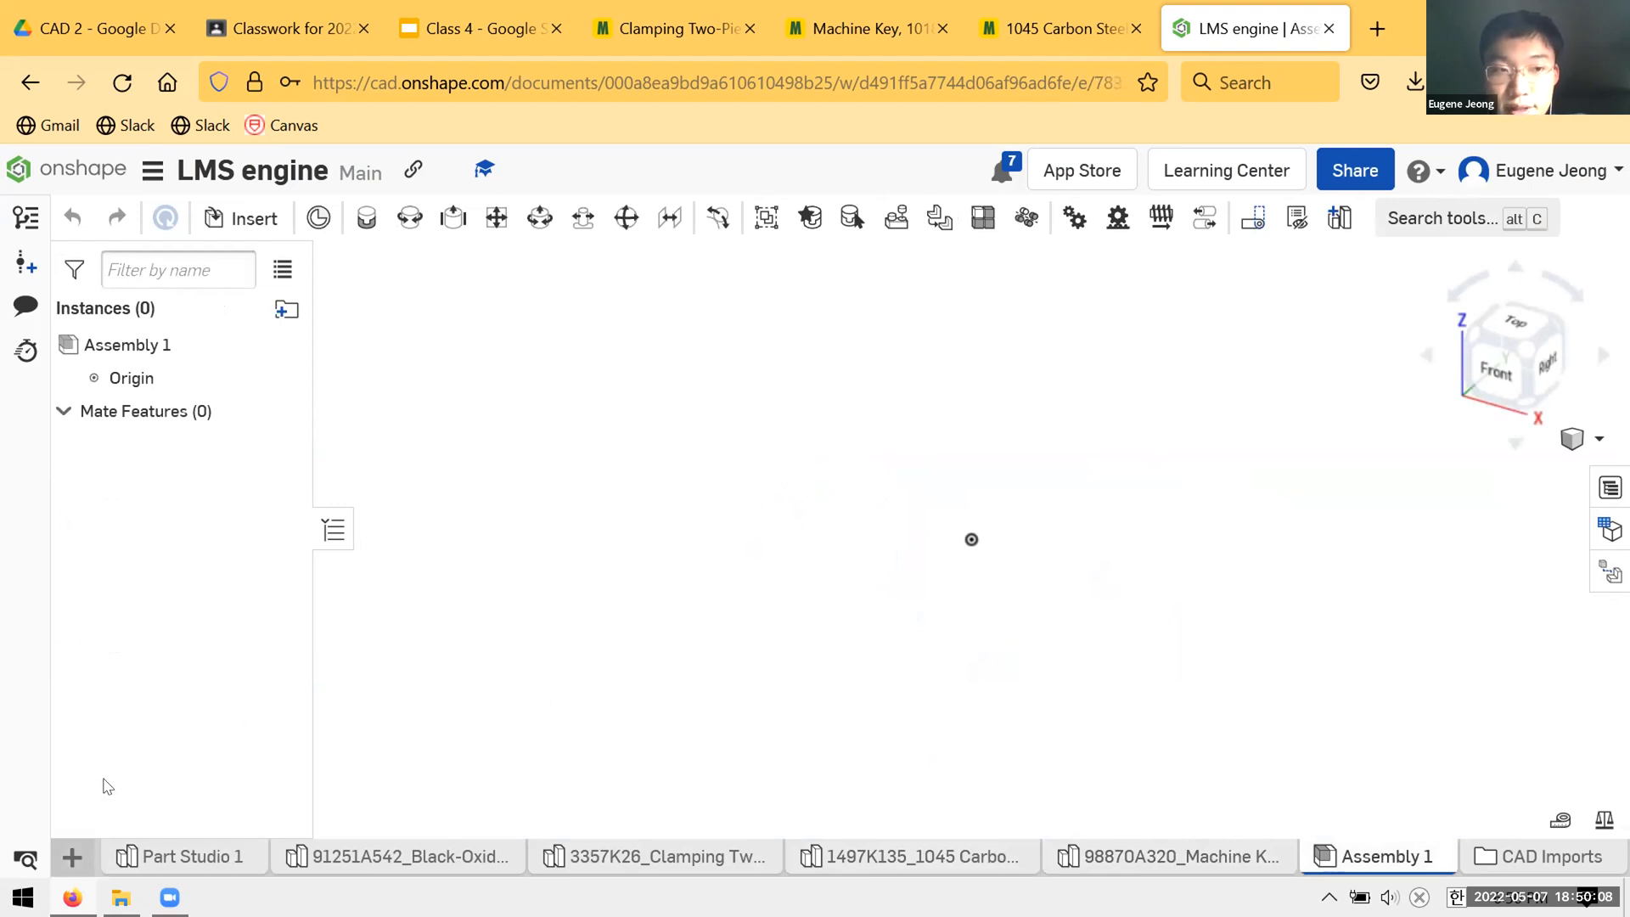
{"action": "left_click", "coordinate": [204, 212]}
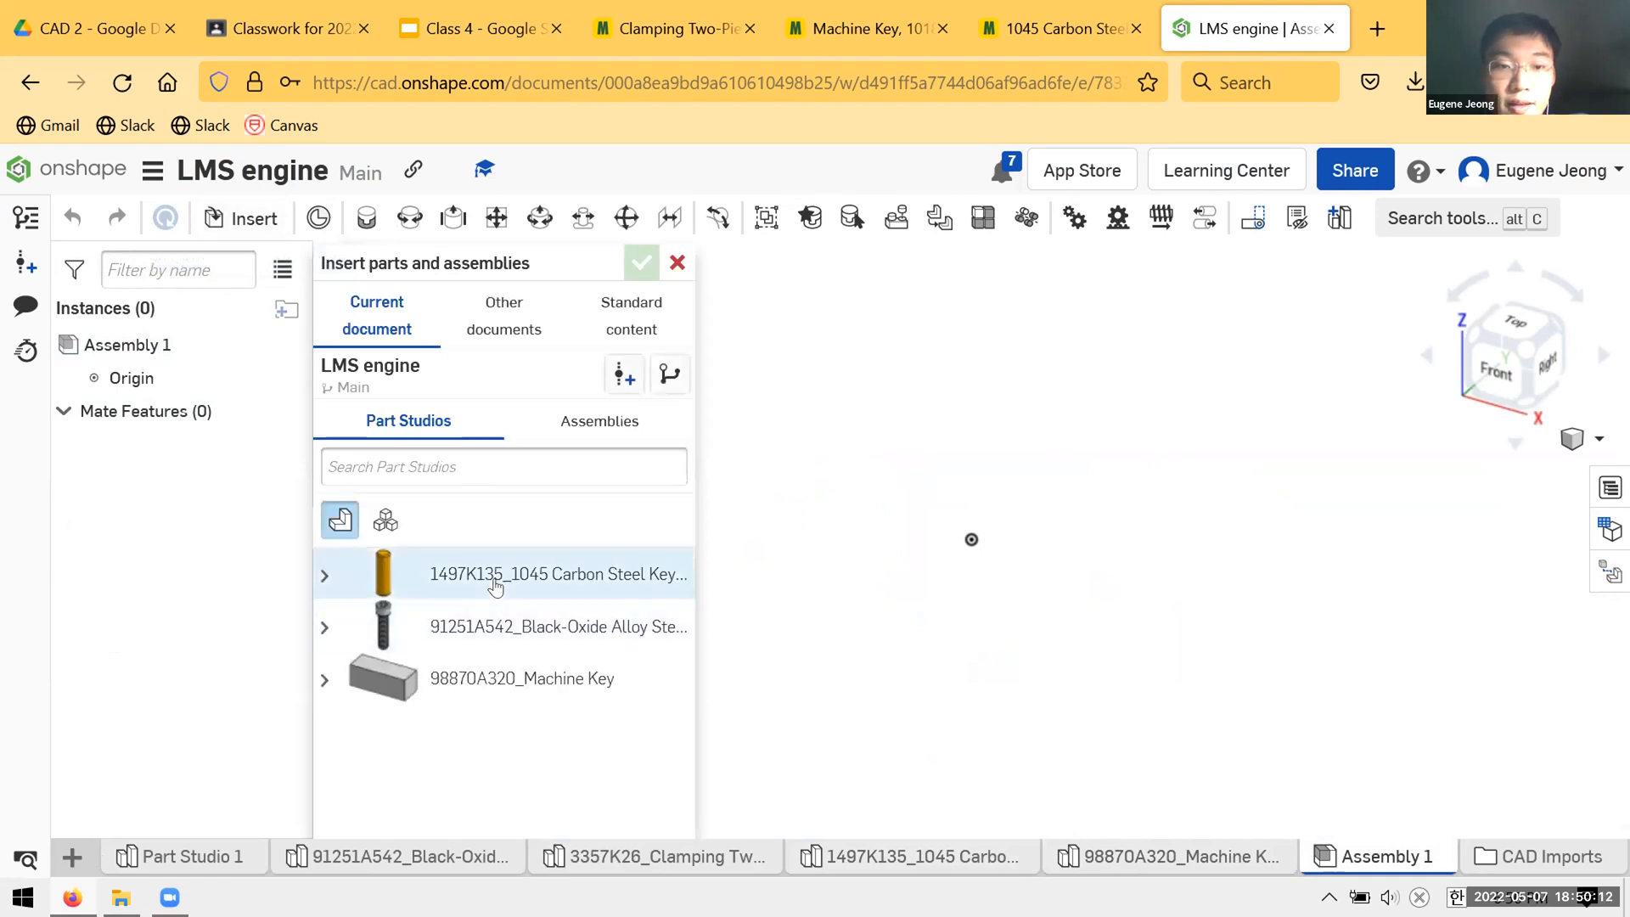
{"action": "left_click", "coordinate": [492, 575]}
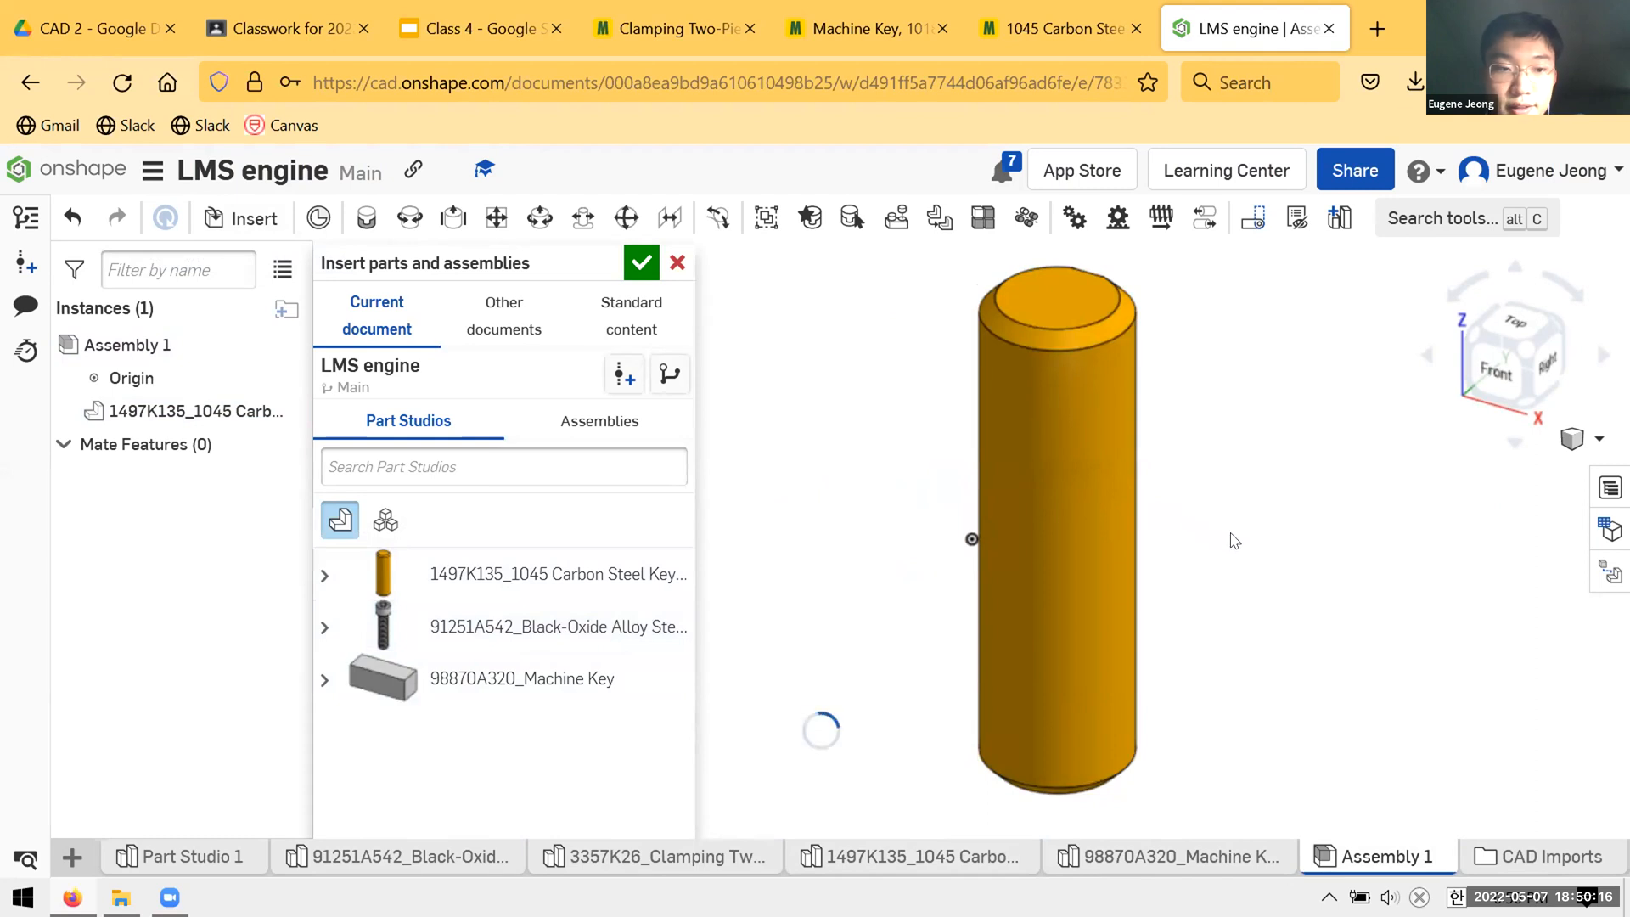
{"action": "left_click", "coordinate": [1210, 511]}
{"action": "right_click_drag", "start_coordinate": [1185, 626], "coordinate": [1019, 476]}
- Include composite parts in the insertable items and place the 3357K26 two-piece shaft collar beside the shaft
{"action": "left_click", "coordinate": [386, 520]}
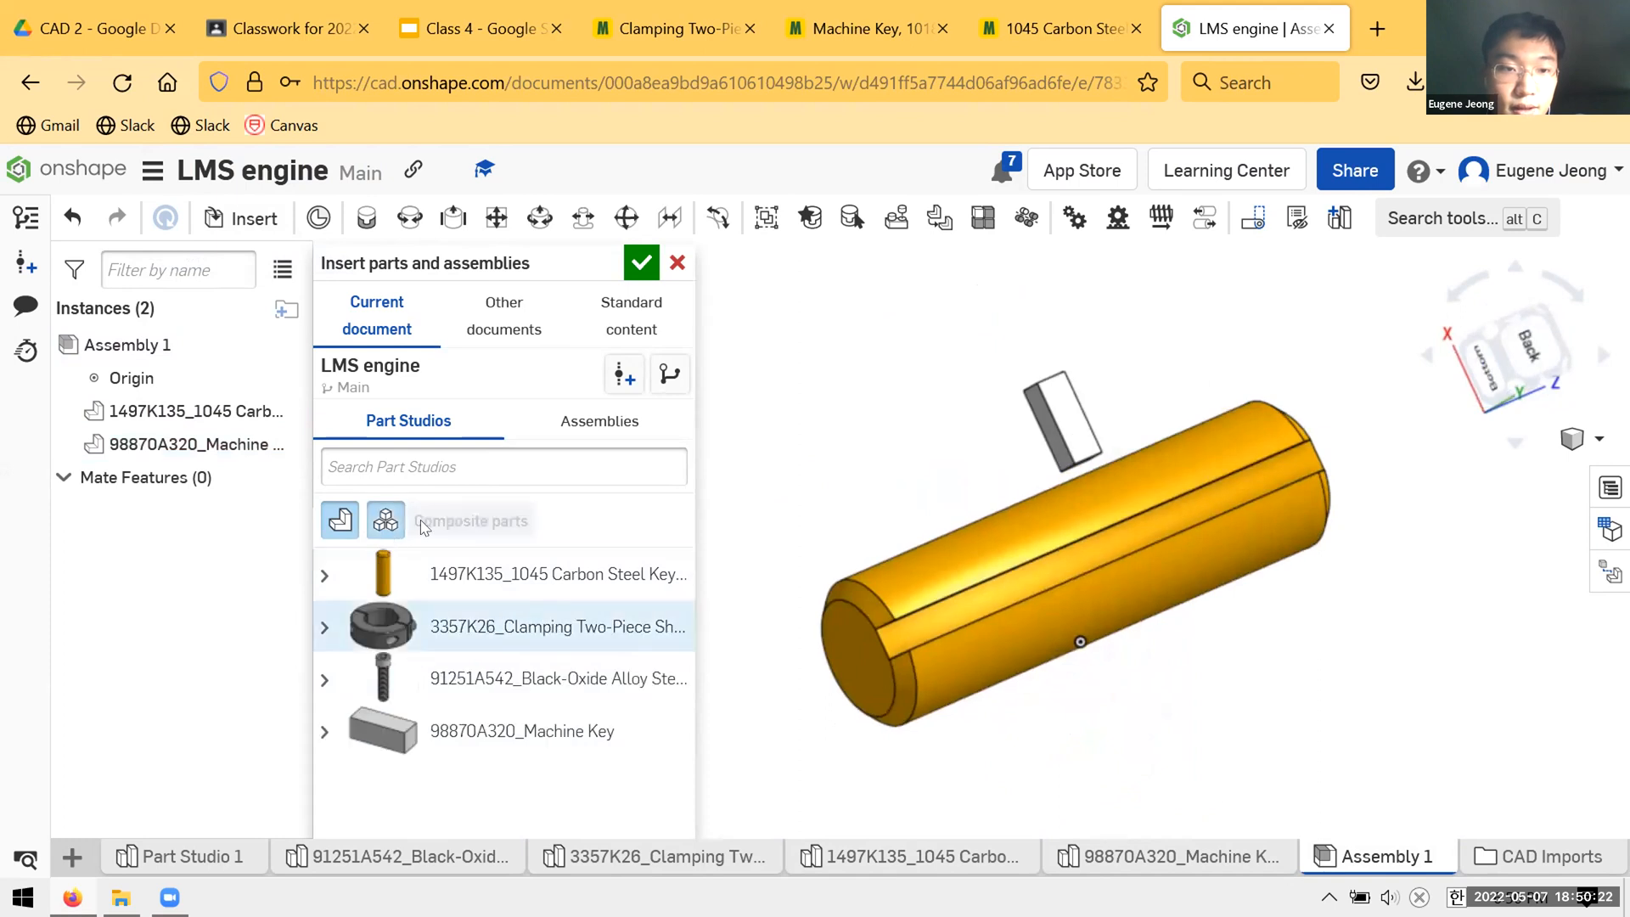
{"action": "left_click", "coordinate": [385, 520]}
{"action": "left_click", "coordinate": [385, 519]}
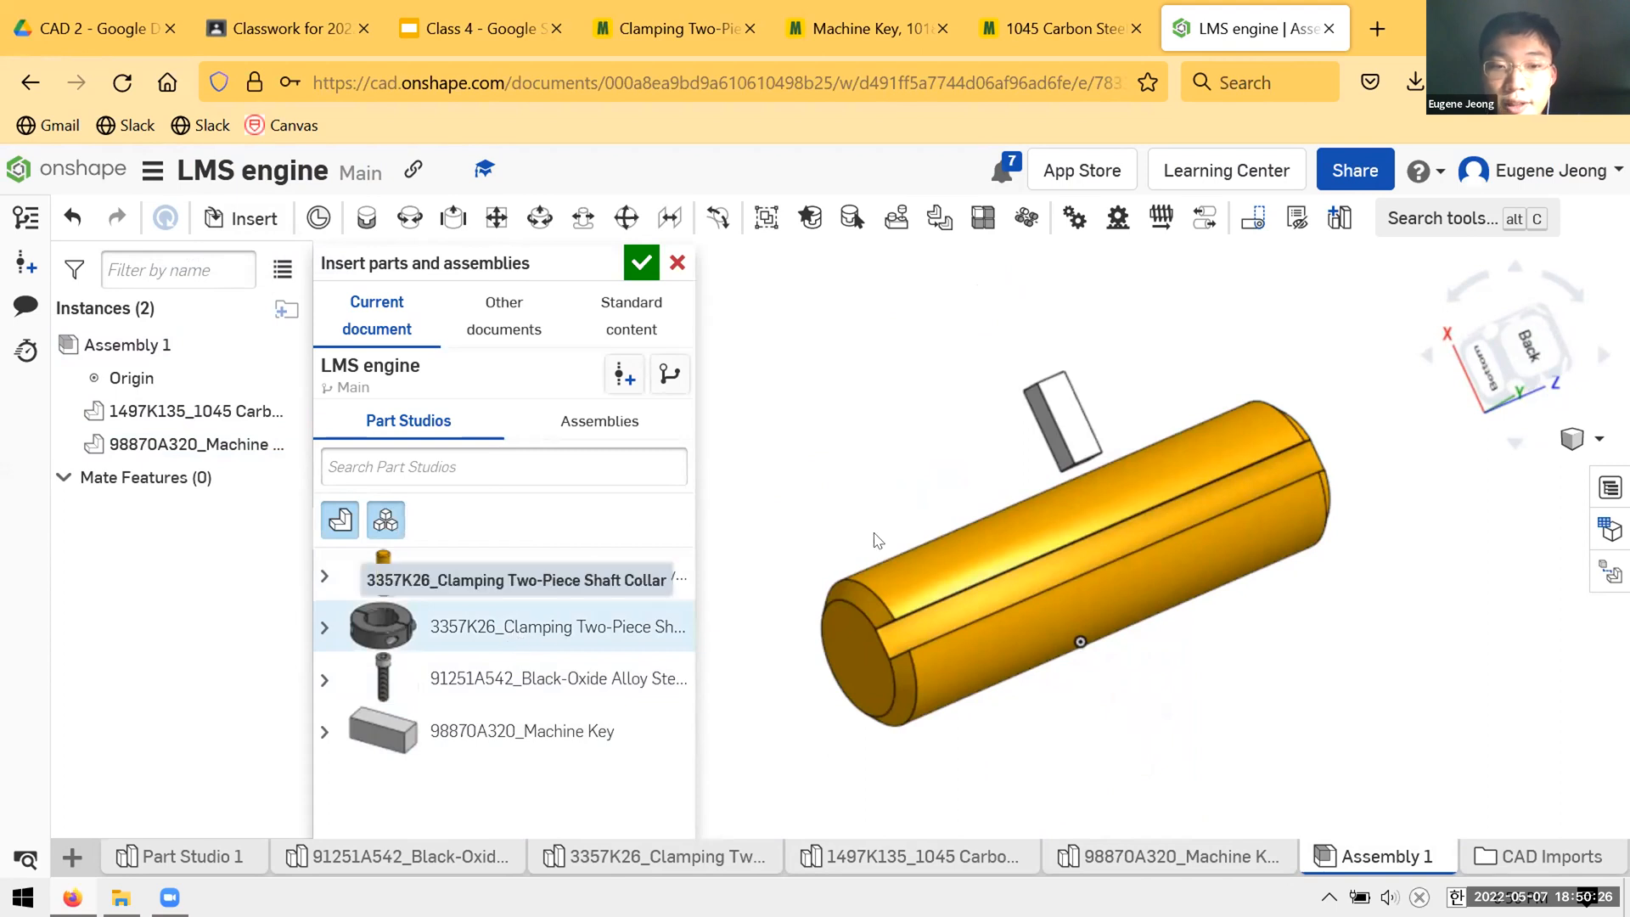
{"action": "left_click", "coordinate": [544, 627]}
{"action": "left_click", "coordinate": [788, 437]}
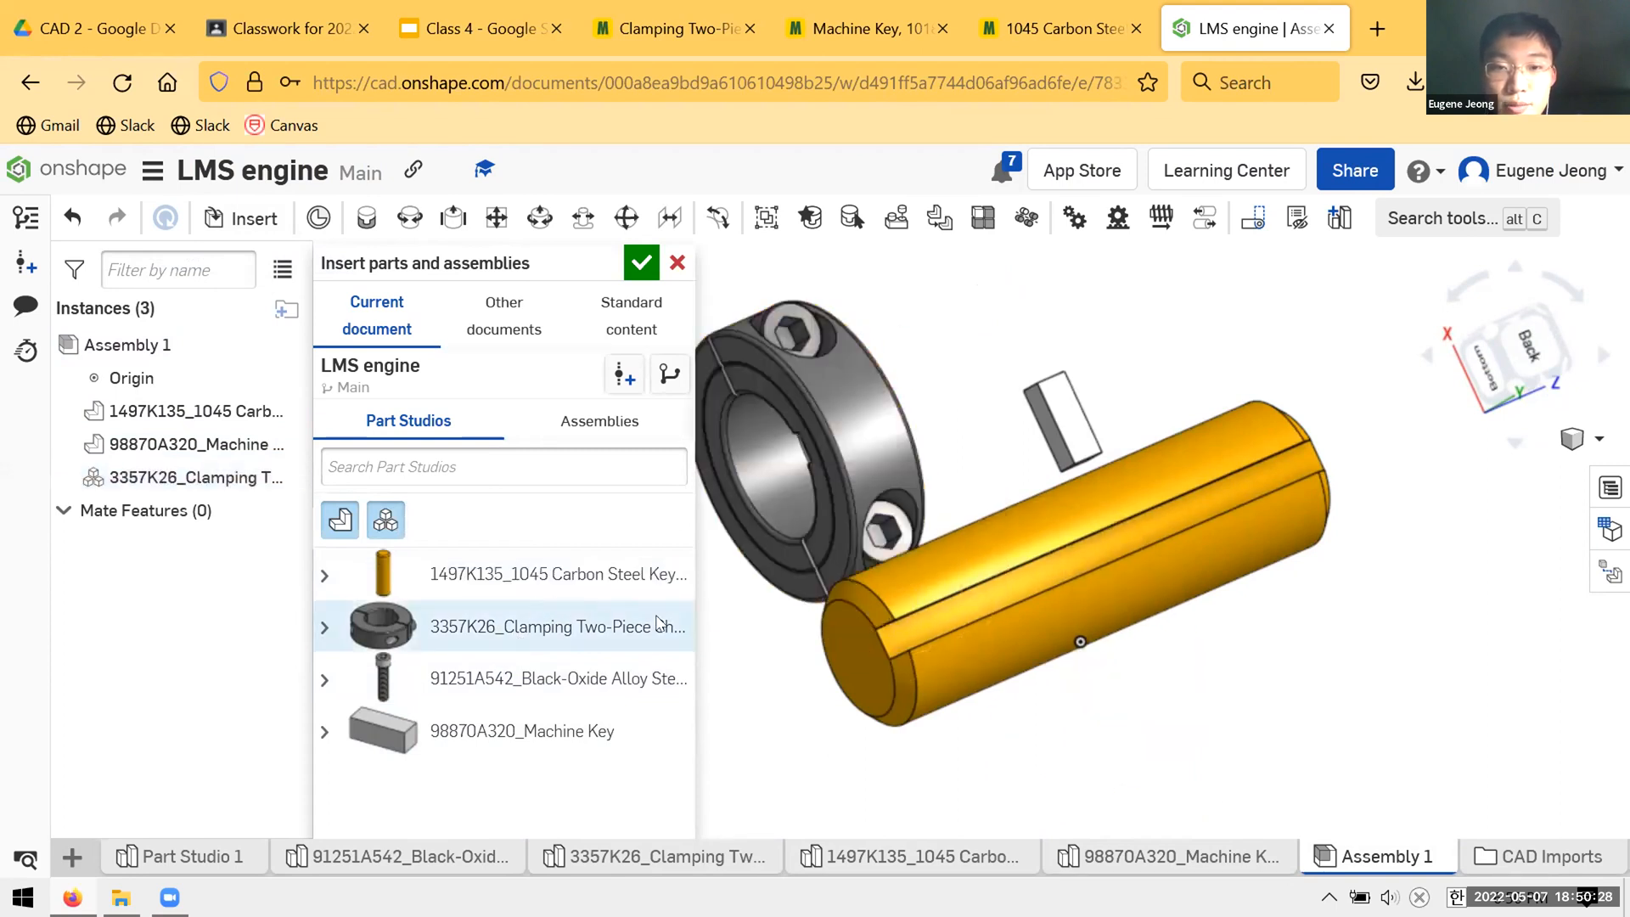
{"action": "left_click", "coordinate": [641, 263]}
- Fasten the machine key's face to the middle of the shaft's keyway, rotating the key to run along the slot
{"action": "right_click_drag", "start_coordinate": [1044, 535], "coordinate": [586, 353]}
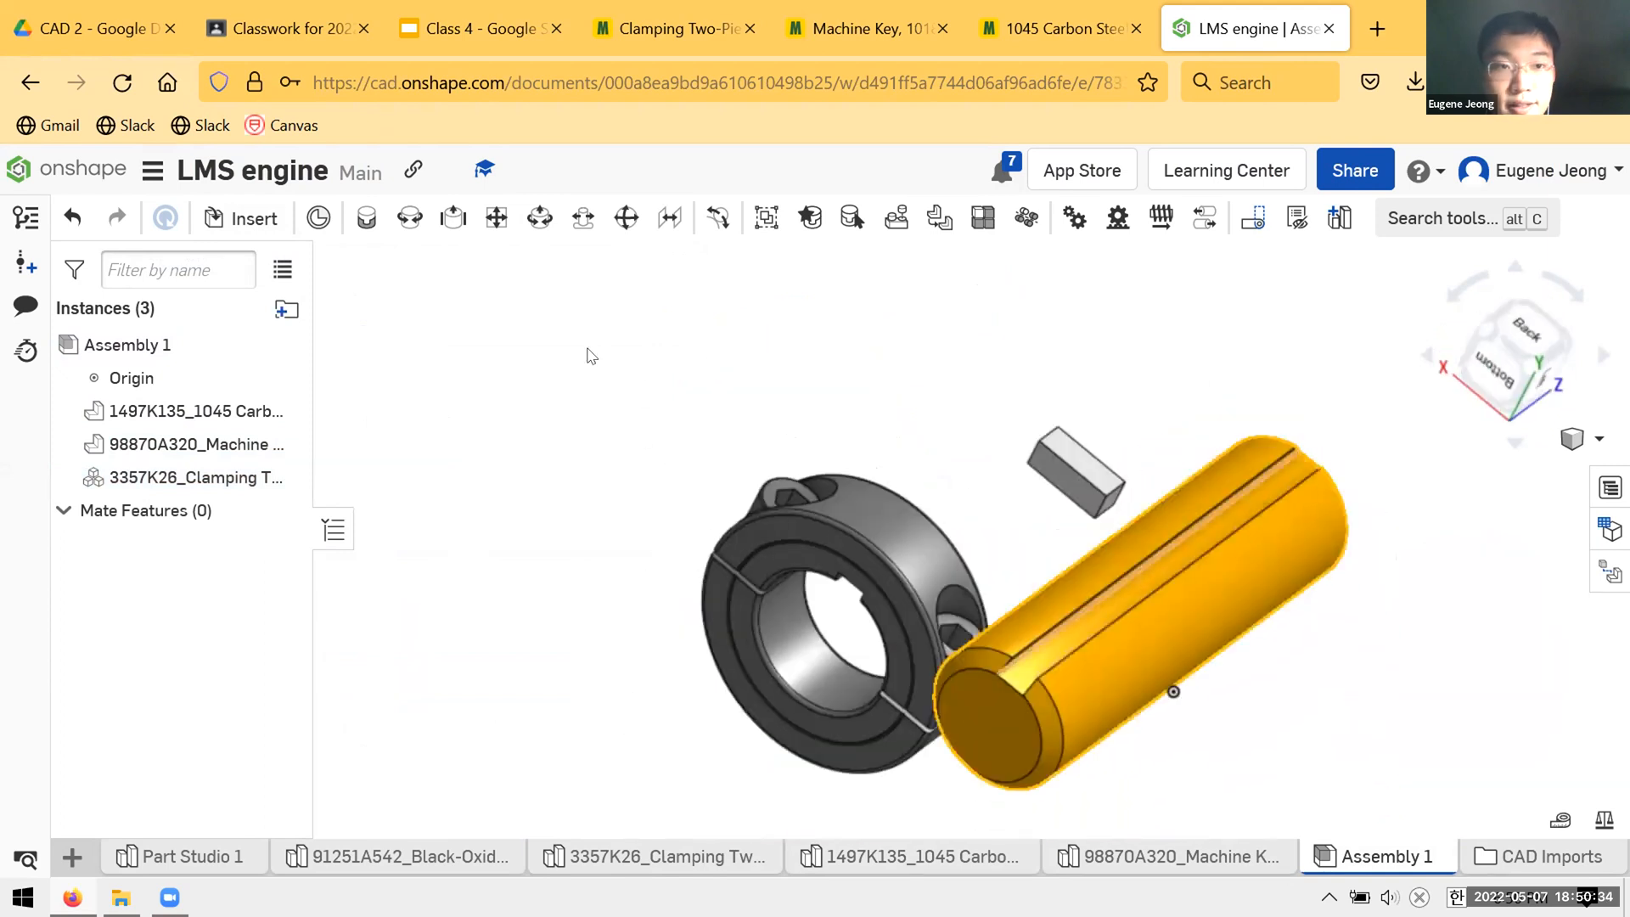
{"action": "left_click", "coordinate": [366, 217]}
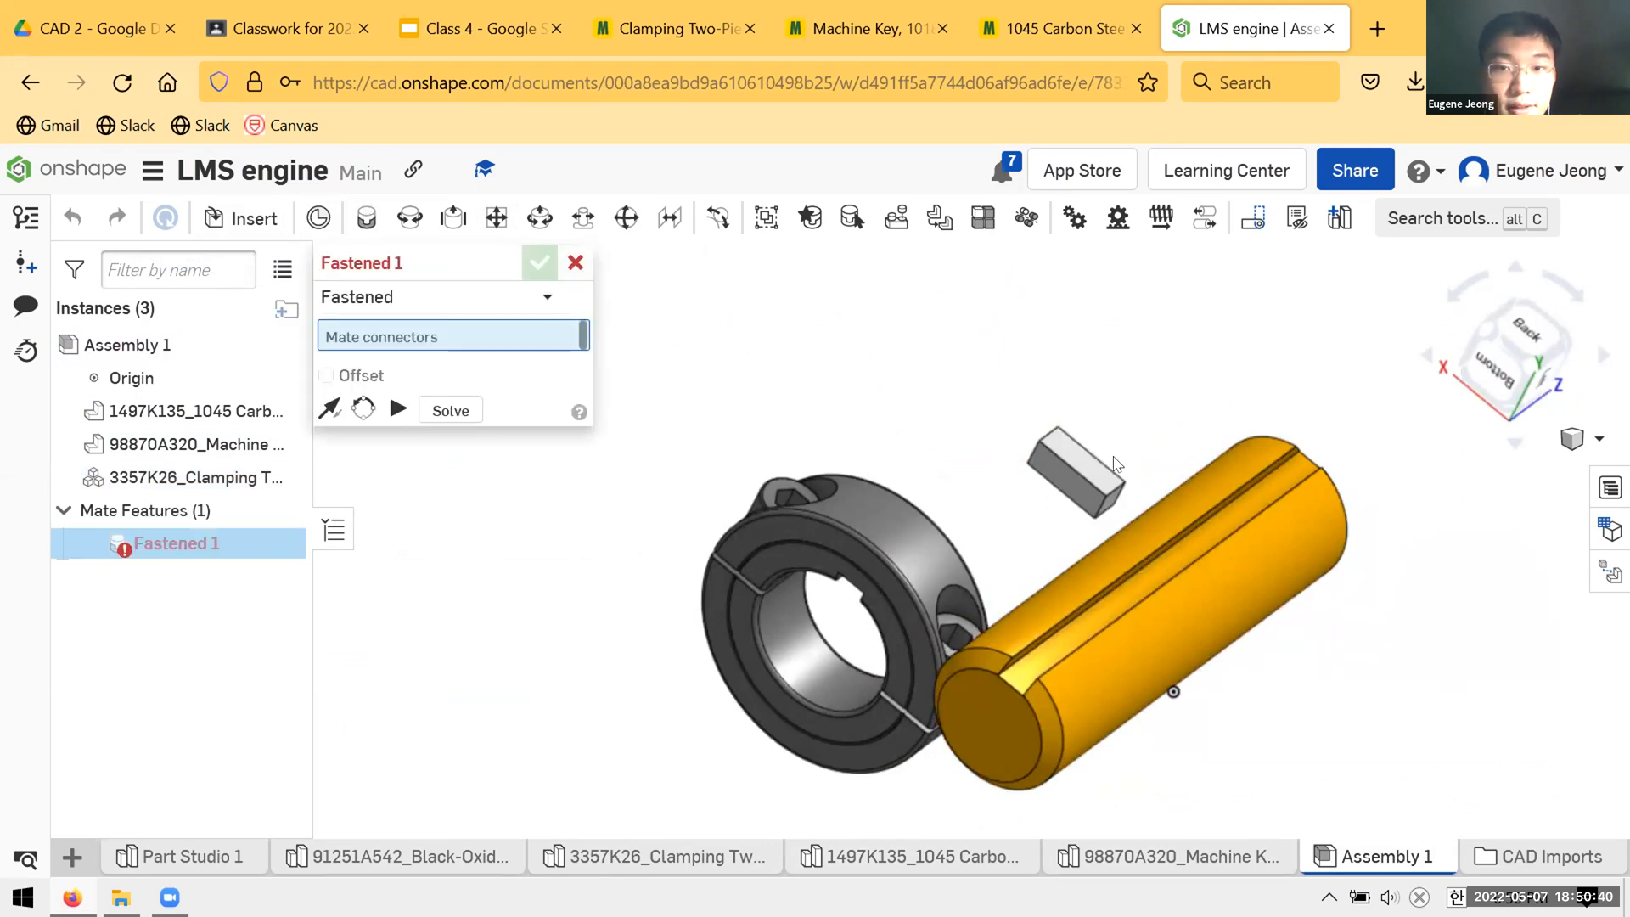
{"action": "right_click_drag", "start_coordinate": [1172, 448], "coordinate": [1104, 482]}
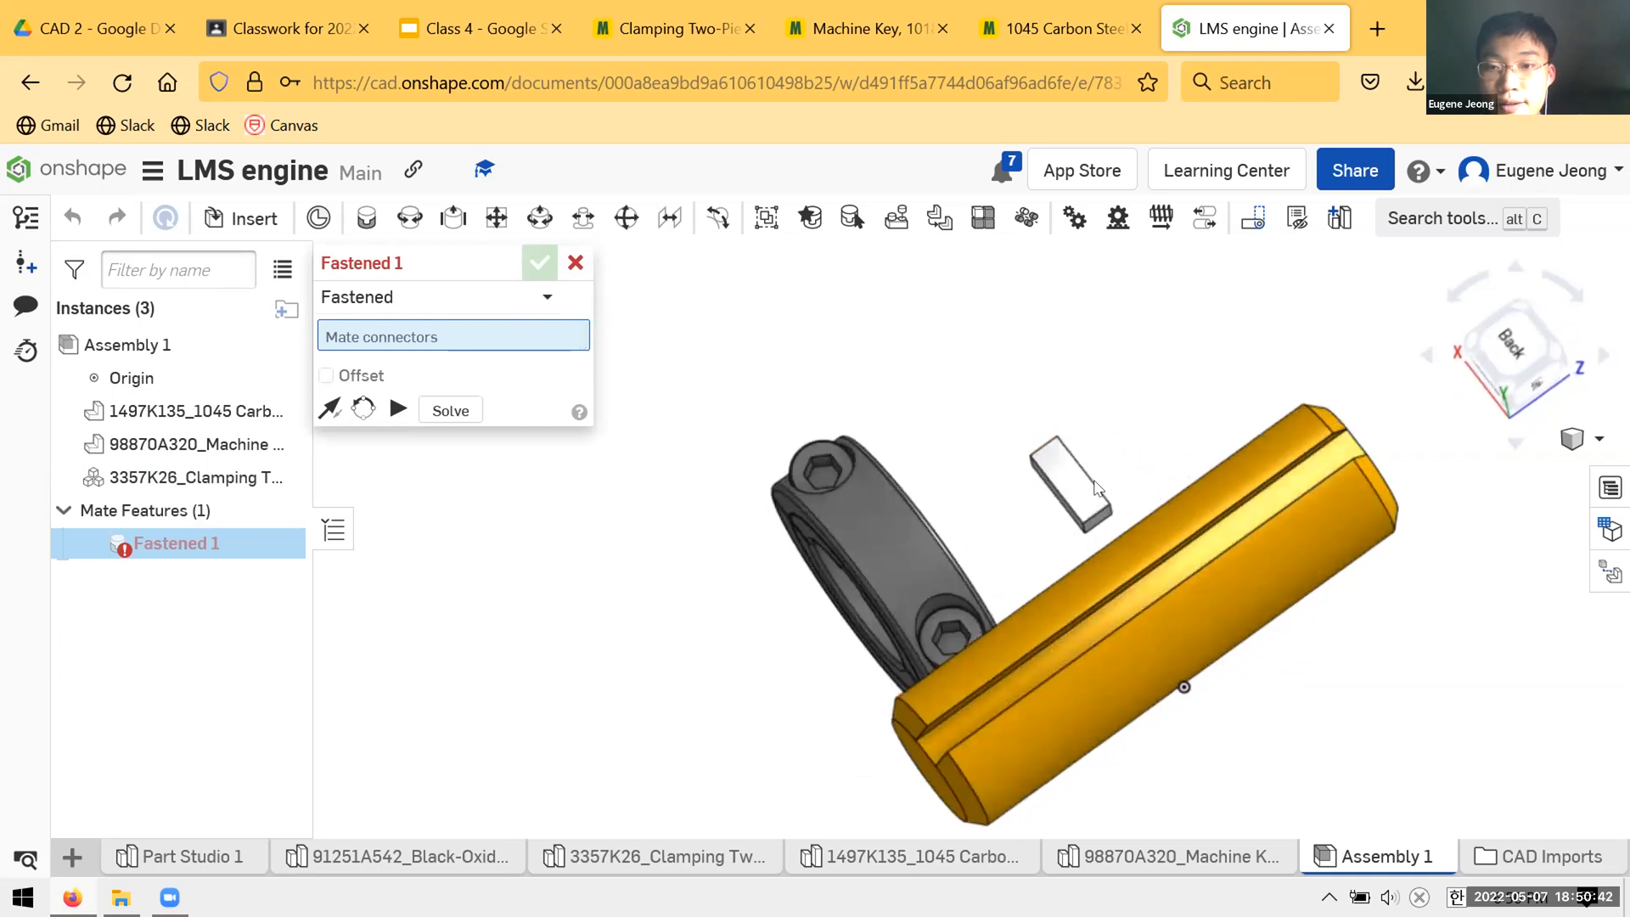
{"action": "scroll", "coordinate": [1104, 482], "scroll_direction": "up", "scroll_amount": 3}
{"action": "left_click", "coordinate": [1036, 497]}
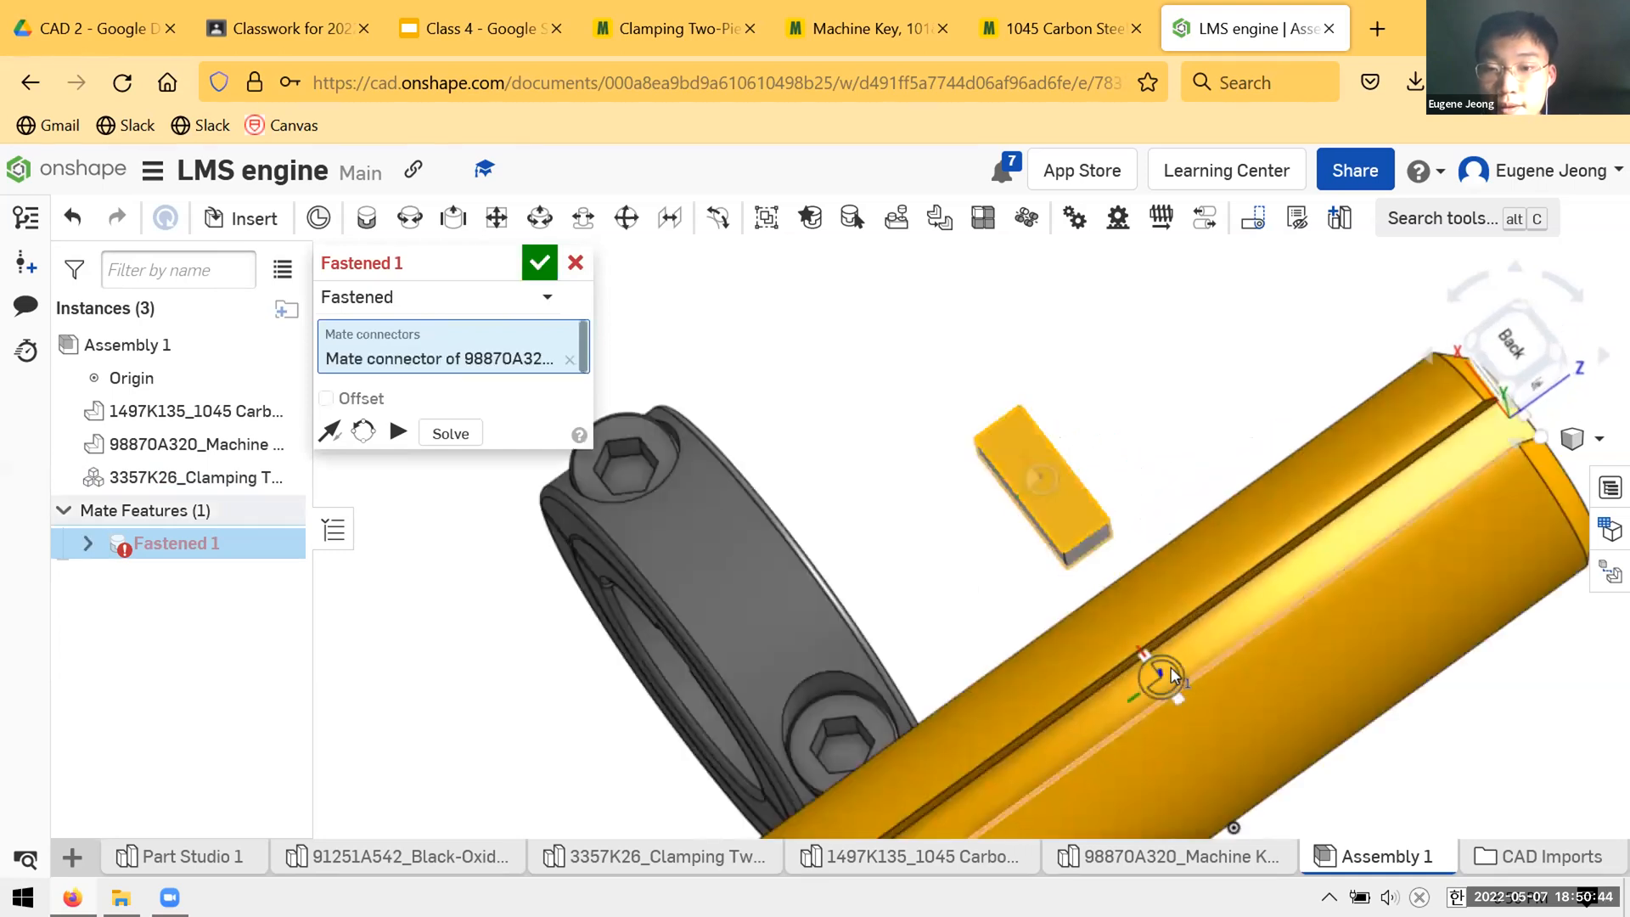
{"action": "left_click", "coordinate": [1219, 690]}
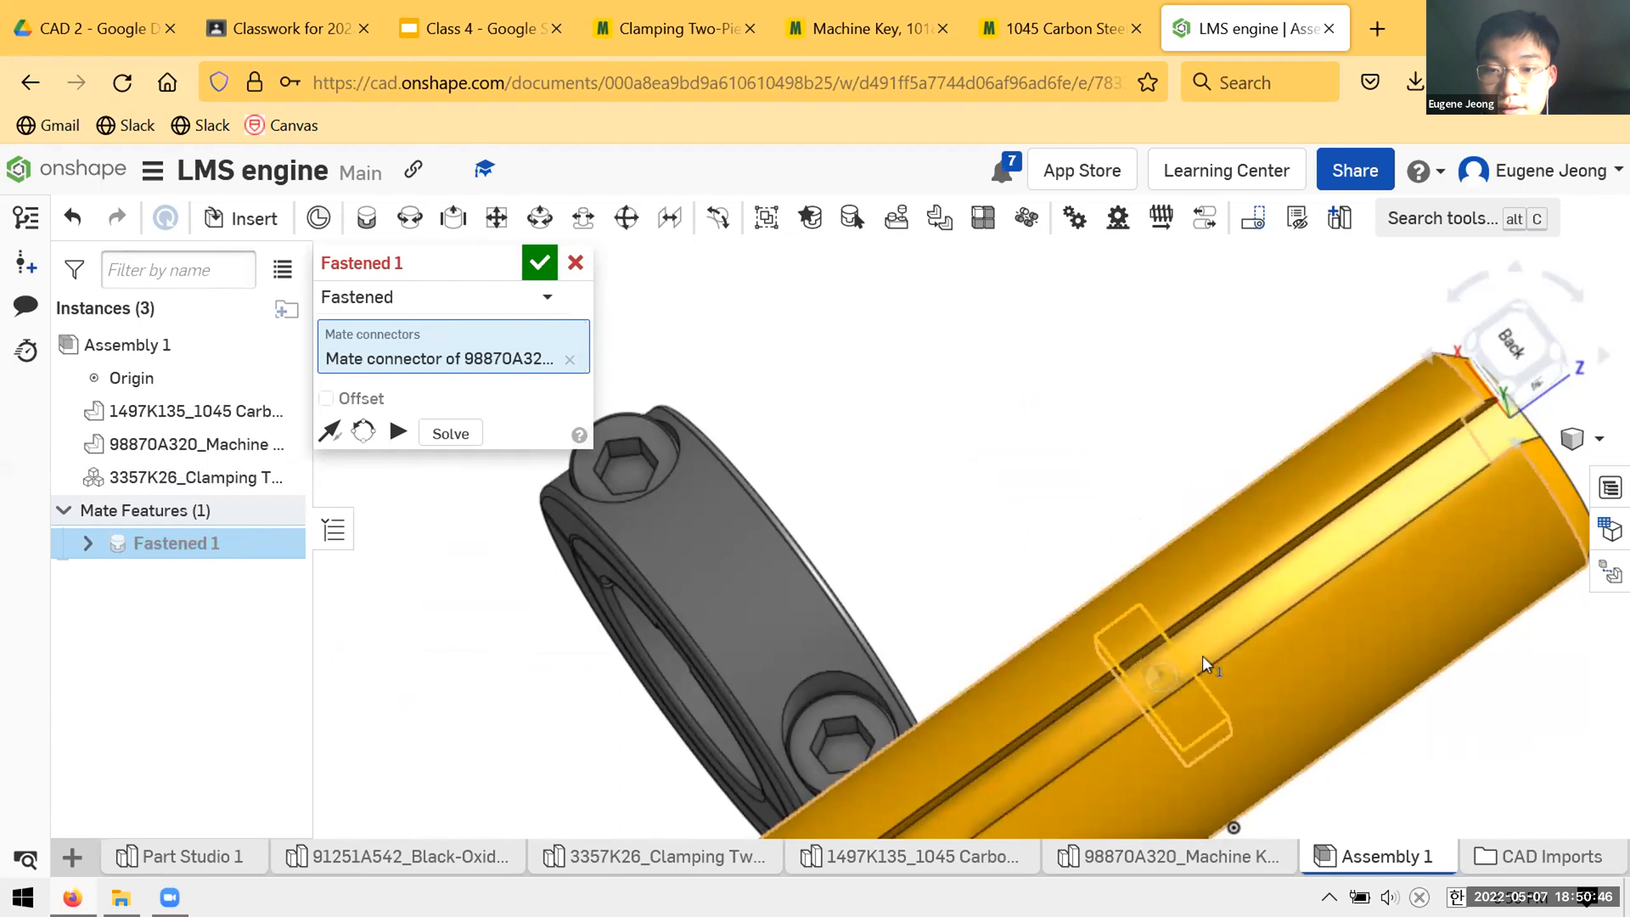
{"action": "right_click_drag", "start_coordinate": [1202, 658], "coordinate": [1213, 624]}
{"action": "left_click", "coordinate": [362, 465]}
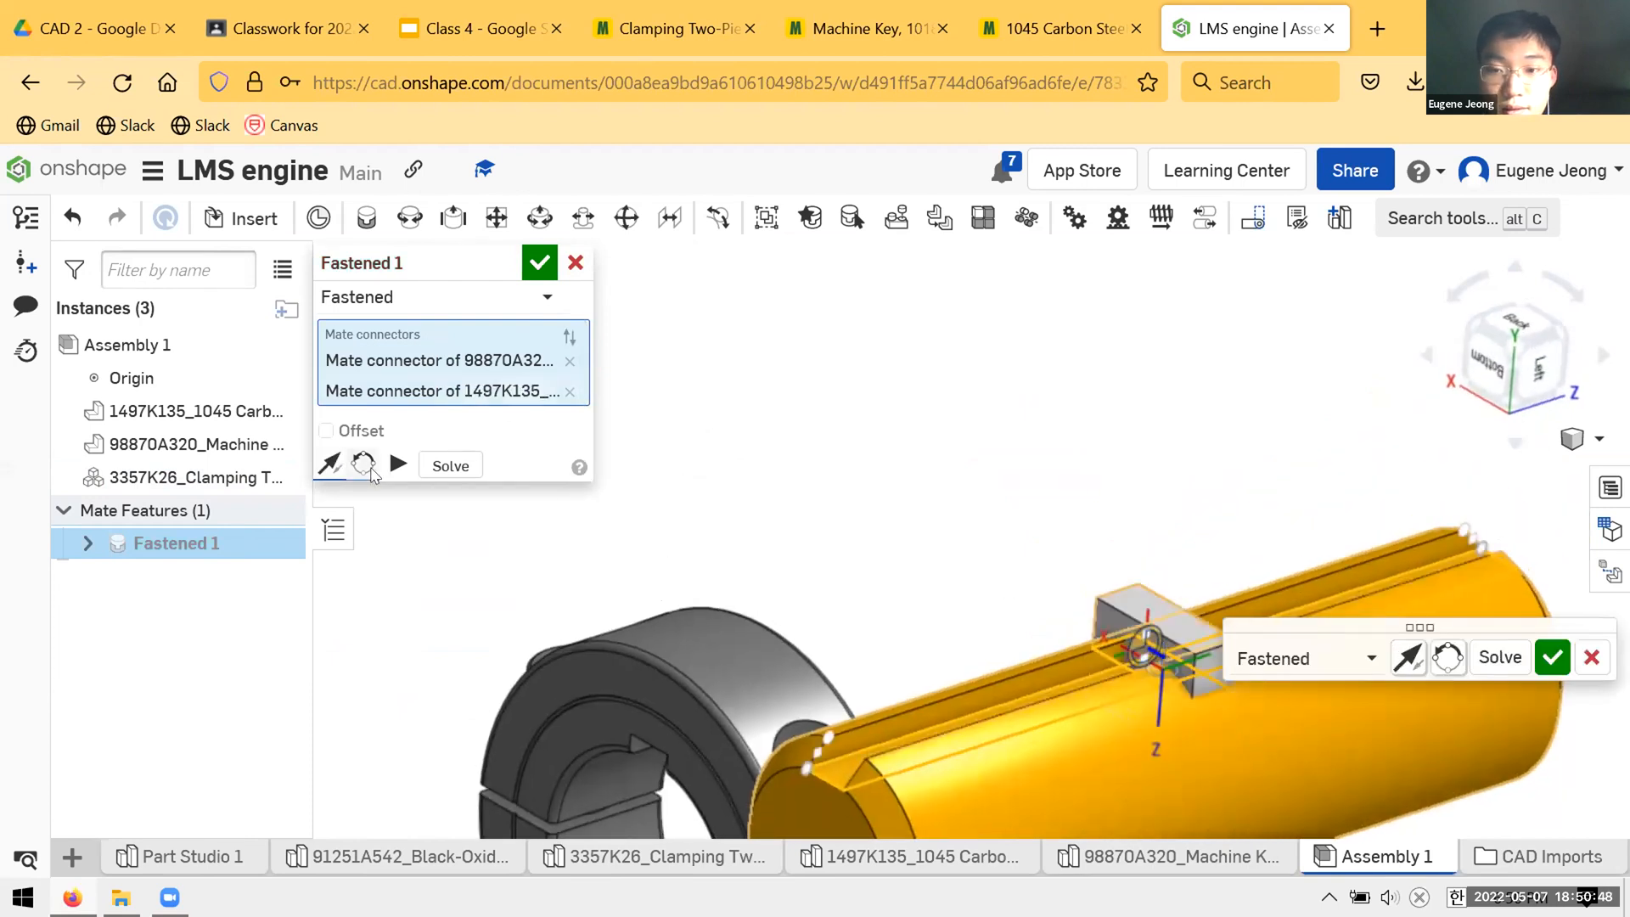
{"action": "left_click", "coordinate": [539, 263]}
- Fasten the shaft collar's keyway to the machine key with a Fastened mate, seating the collar around the shaft
{"action": "scroll", "coordinate": [1066, 527], "scroll_direction": "up", "scroll_amount": 8}
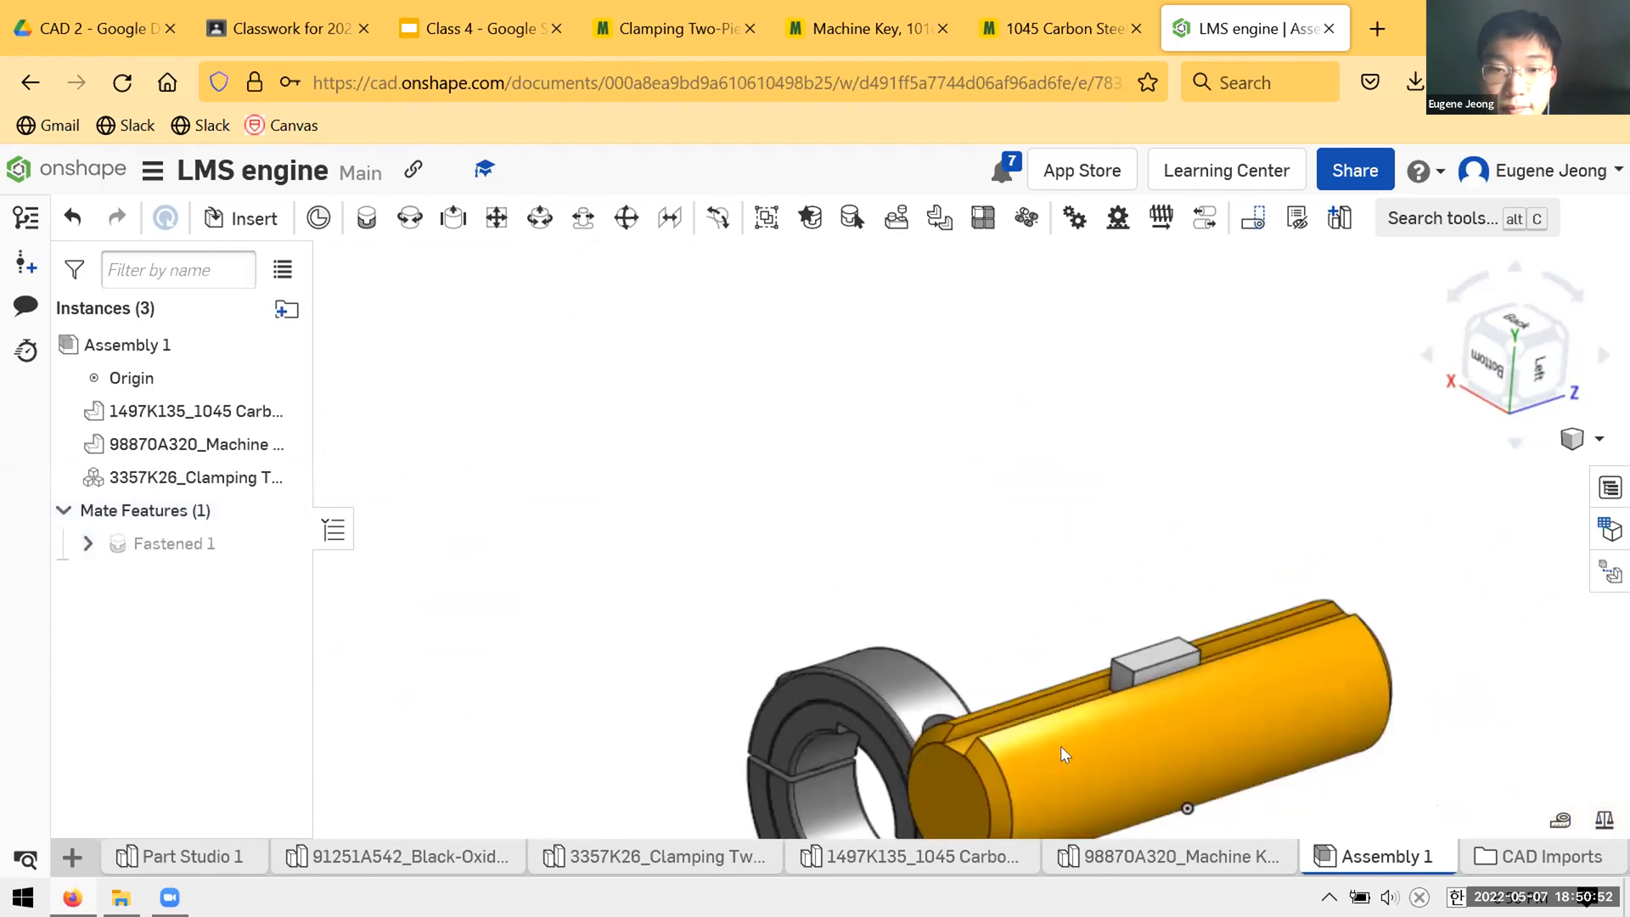
{"action": "scroll", "coordinate": [1091, 778], "scroll_direction": "down", "scroll_amount": 3}
{"action": "right_click_drag", "start_coordinate": [1106, 721], "coordinate": [1125, 650]}
{"action": "left_click", "coordinate": [367, 219]}
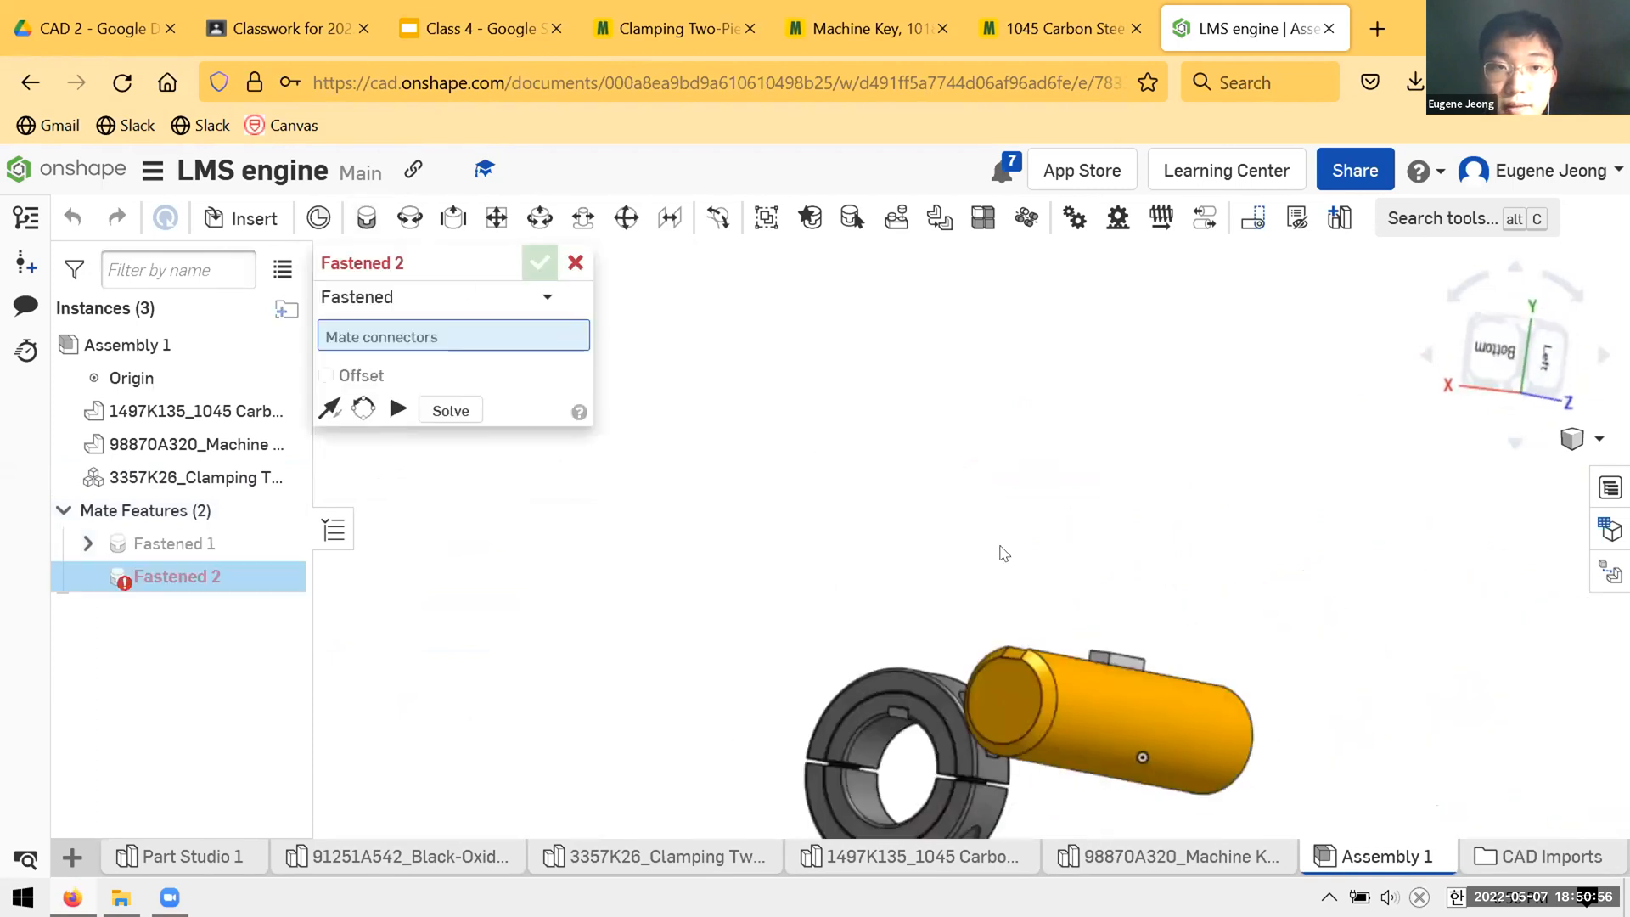
{"action": "scroll", "coordinate": [985, 509], "scroll_direction": "down", "scroll_amount": 2}
{"action": "scroll", "coordinate": [985, 510], "scroll_direction": "down", "scroll_amount": 3}
{"action": "right_click_drag", "start_coordinate": [985, 509], "coordinate": [1231, 462]}
{"action": "left_click", "coordinate": [911, 517]}
{"action": "left_click", "coordinate": [1216, 456]}
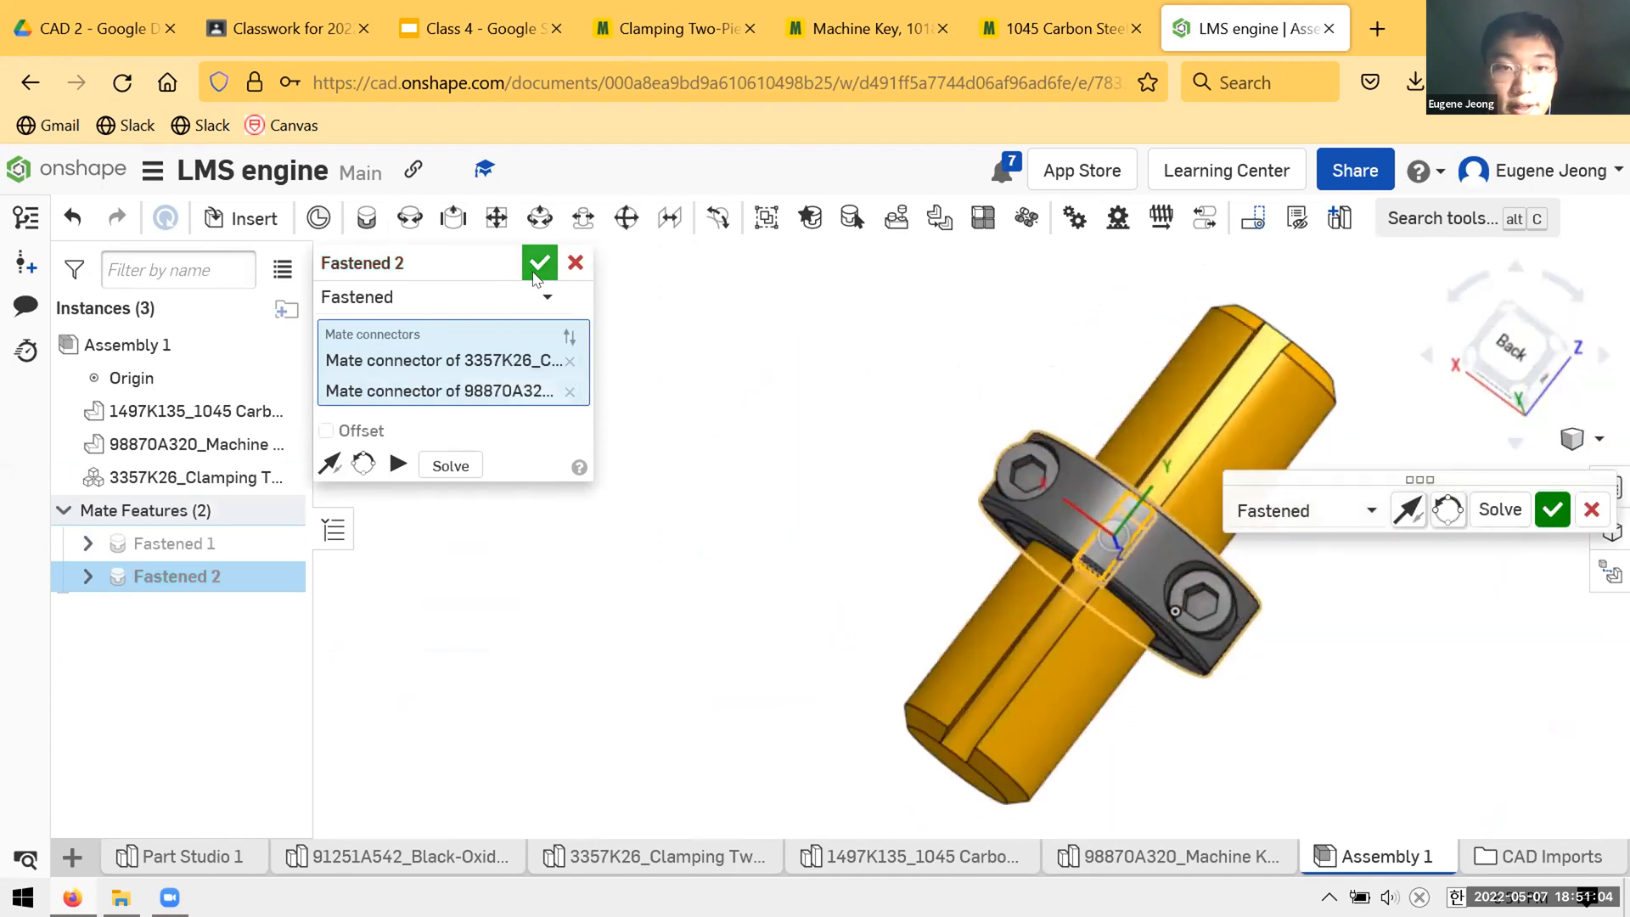
{"action": "left_click", "coordinate": [540, 264]}
{"action": "right_click_drag", "start_coordinate": [977, 340], "coordinate": [1154, 490]}
{"action": "scroll", "coordinate": [1257, 437], "scroll_direction": "up", "scroll_amount": 3}
{"action": "scroll", "coordinate": [1265, 446], "scroll_direction": "down", "scroll_amount": 3}
{"action": "scroll", "coordinate": [1286, 440], "scroll_direction": "up", "scroll_amount": 4}
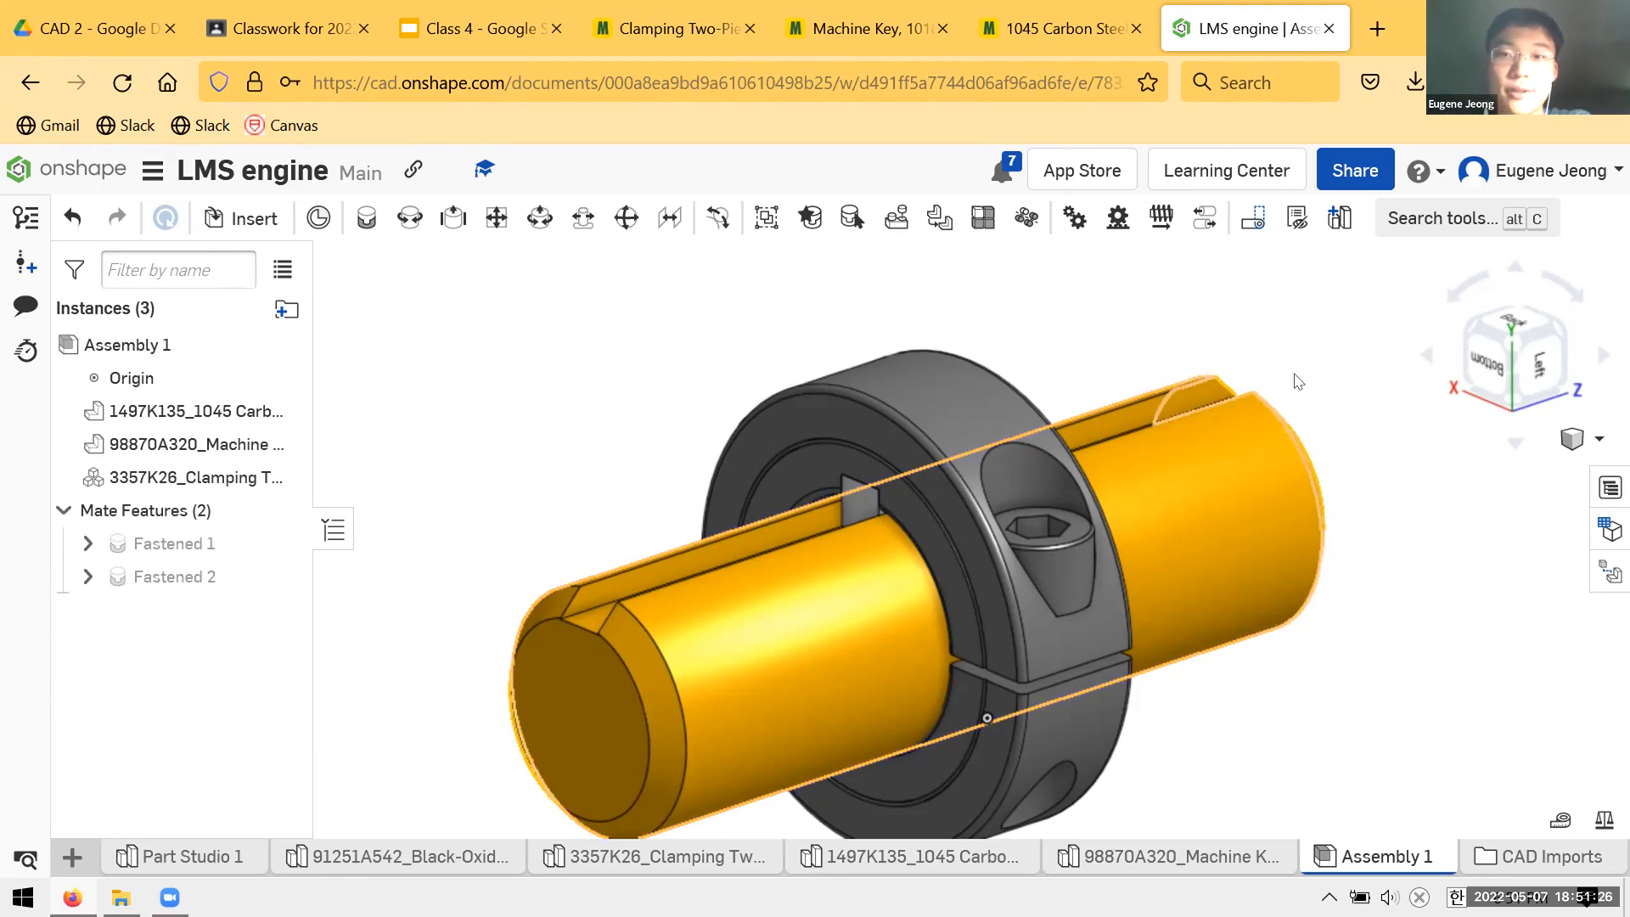
- Switch to McMaster-Carr and browse its home page categories, from Fastening & Joining to Power Transmission
{"action": "left_click", "coordinate": [776, 9]}
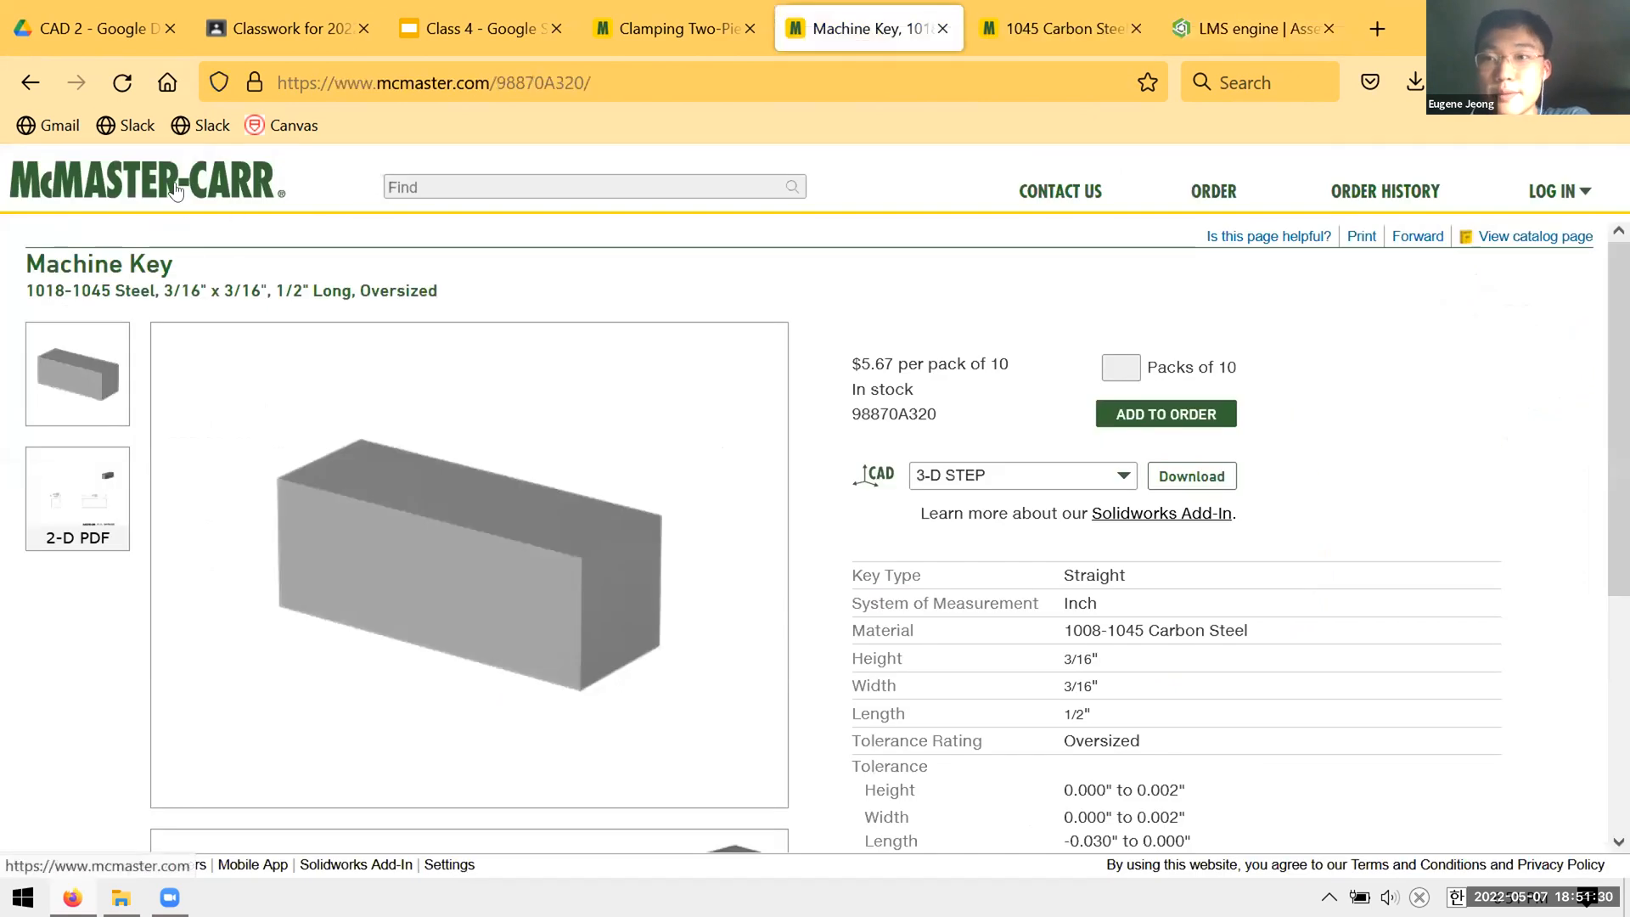
{"action": "left_click", "coordinate": [231, 208]}
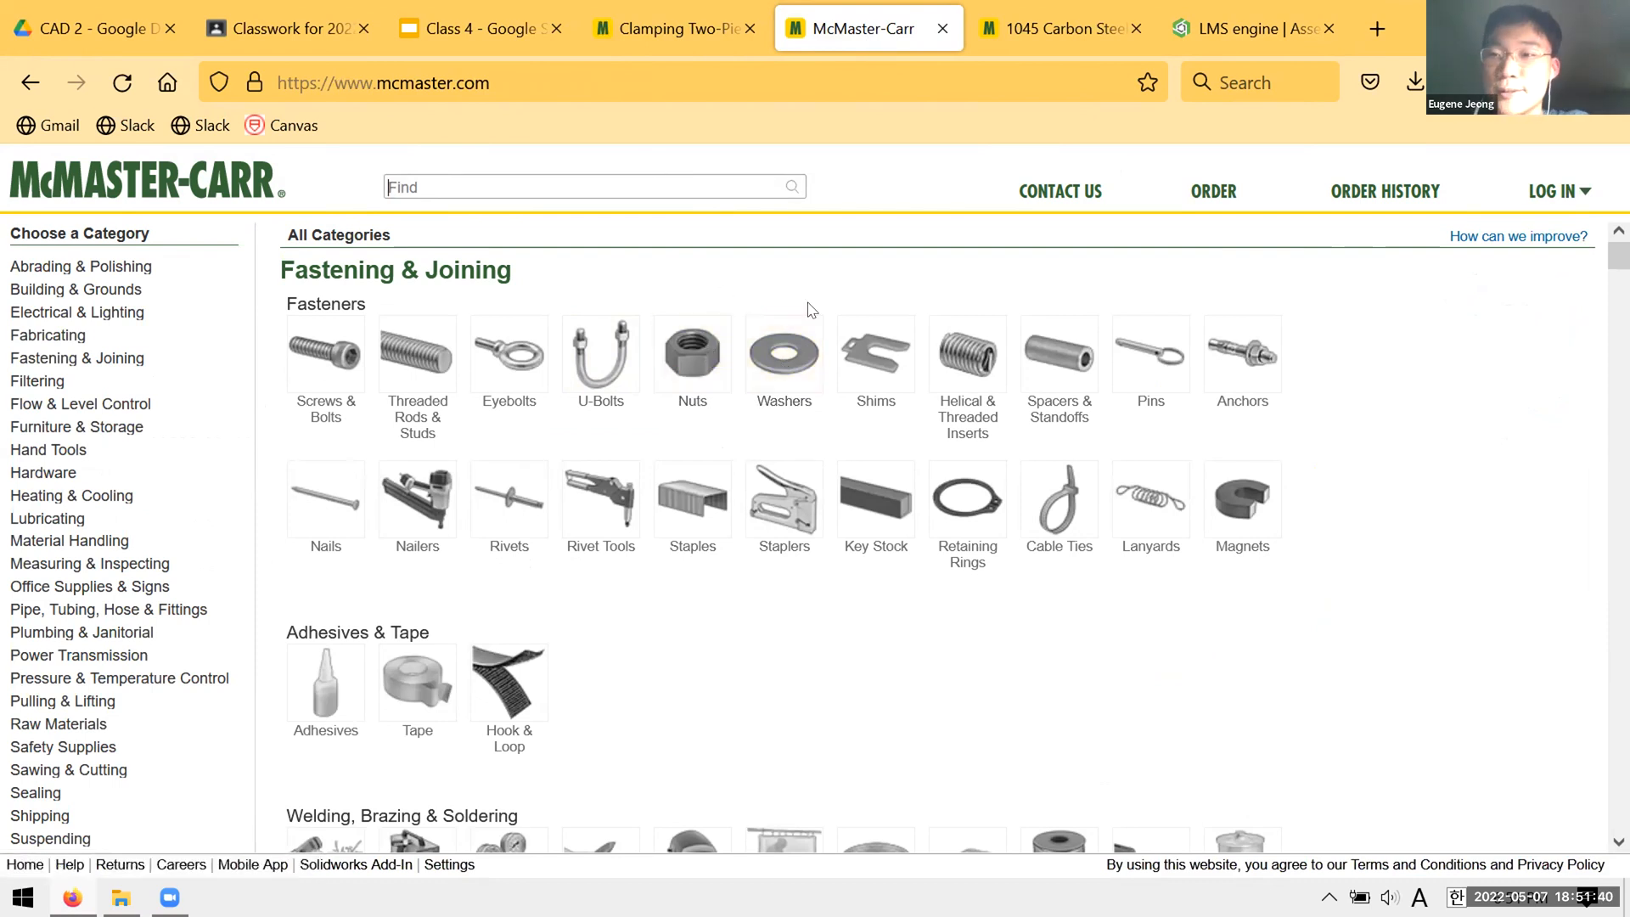
{"action": "scroll", "coordinate": [844, 375], "scroll_direction": "down", "scroll_amount": 5}
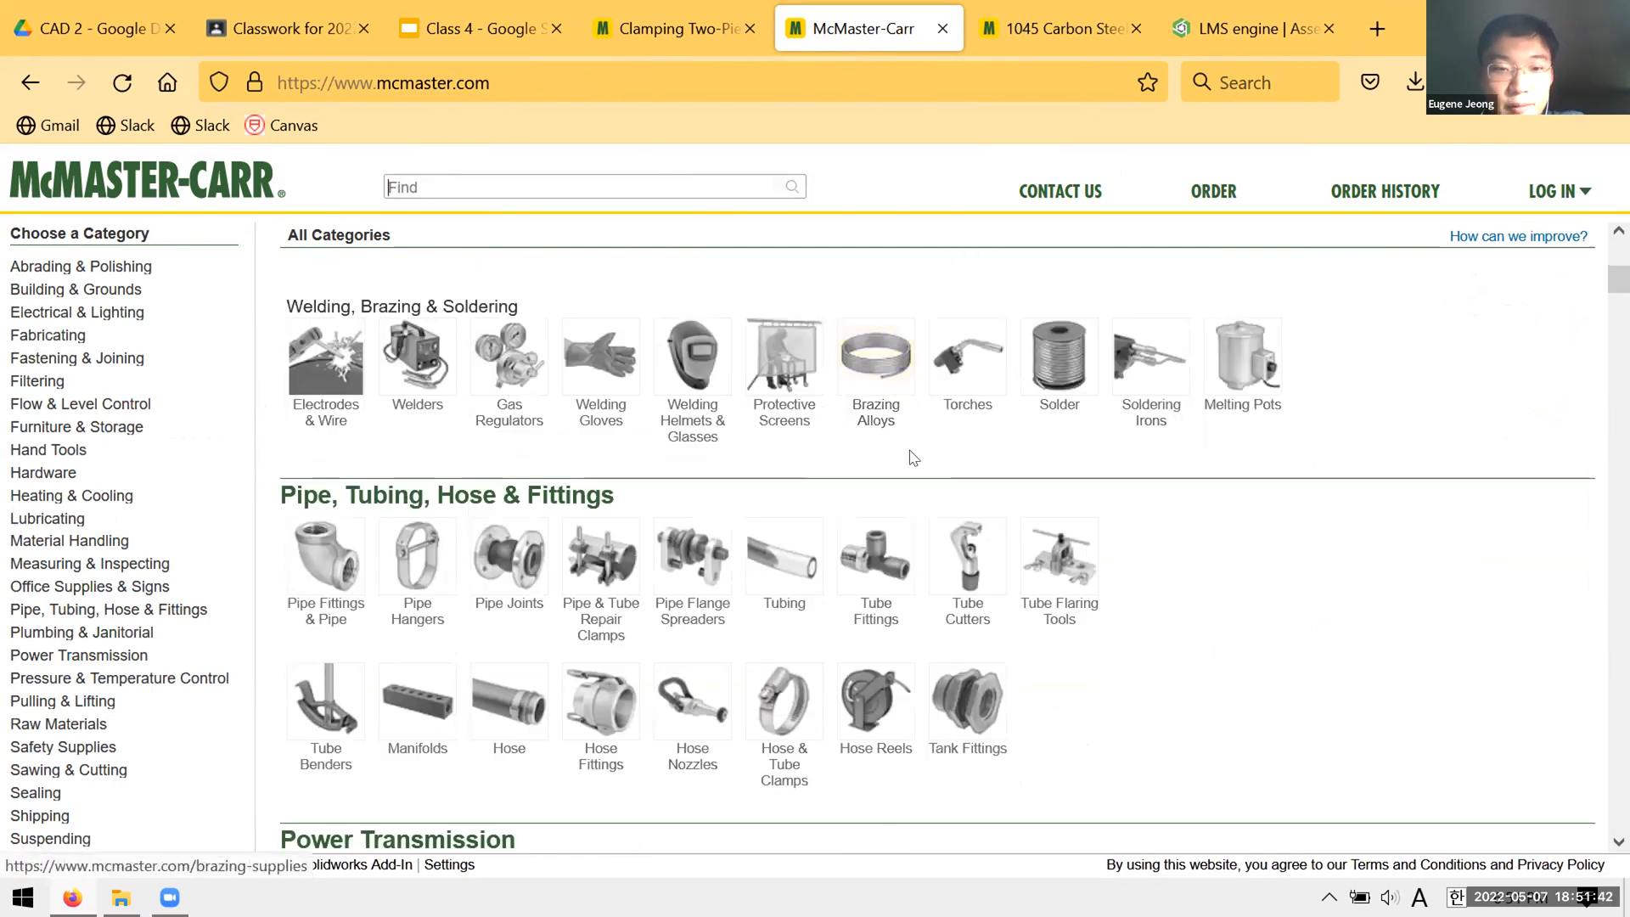
{"action": "scroll", "coordinate": [892, 492], "scroll_direction": "down", "scroll_amount": 2}
{"action": "scroll", "coordinate": [892, 492], "scroll_direction": "down", "scroll_amount": 2}
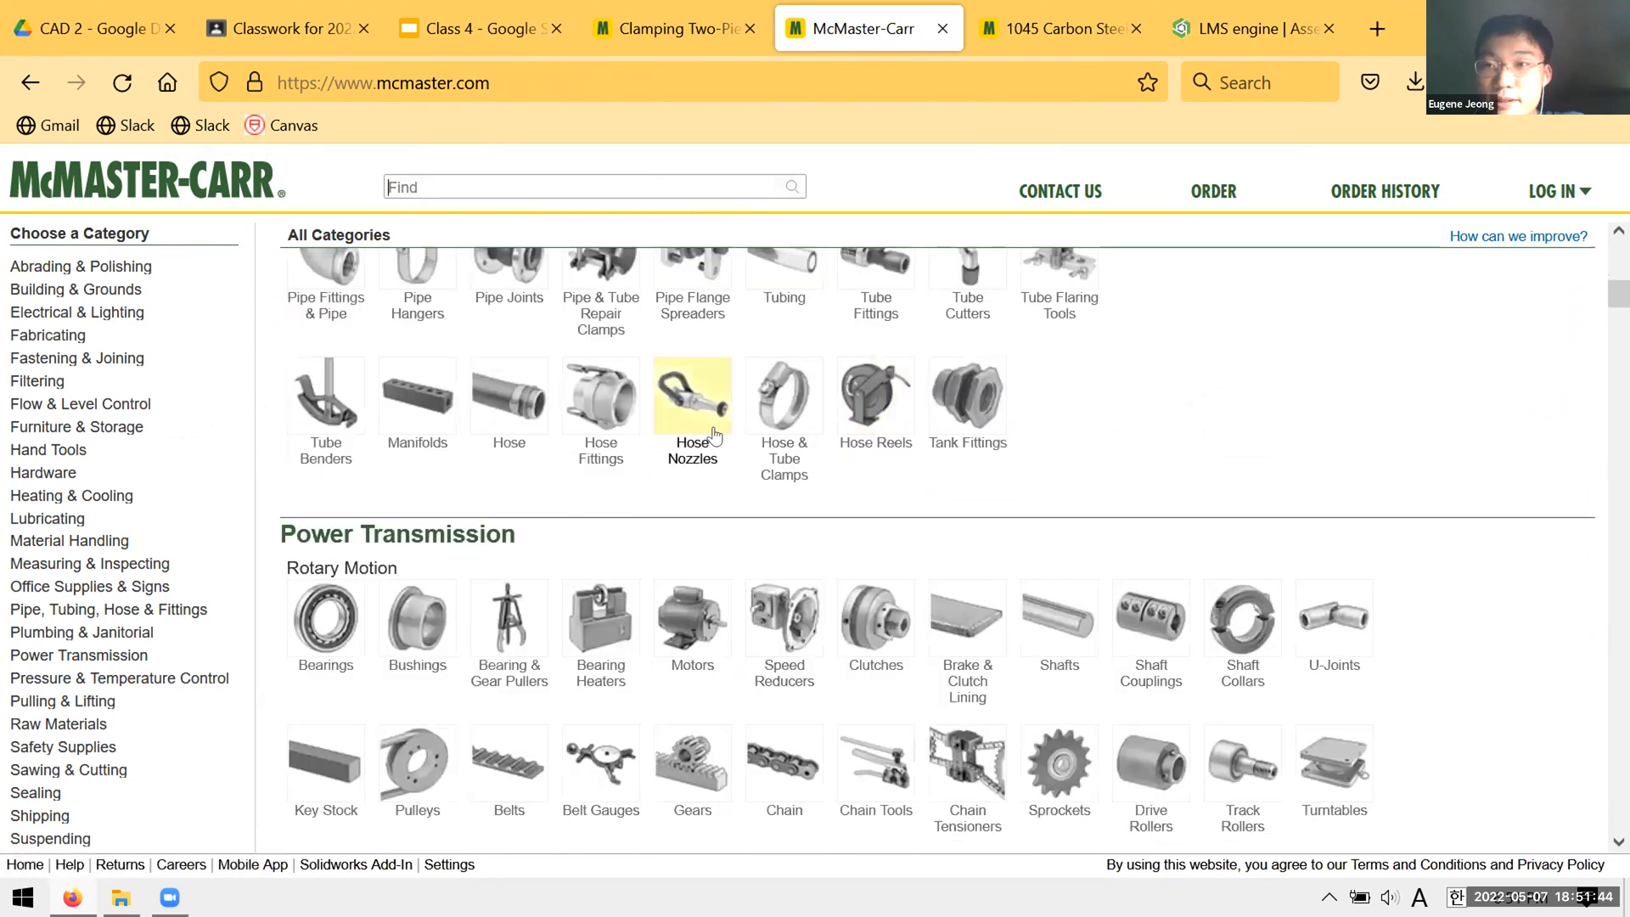
{"action": "scroll", "coordinate": [758, 363], "scroll_direction": "up", "scroll_amount": 10}
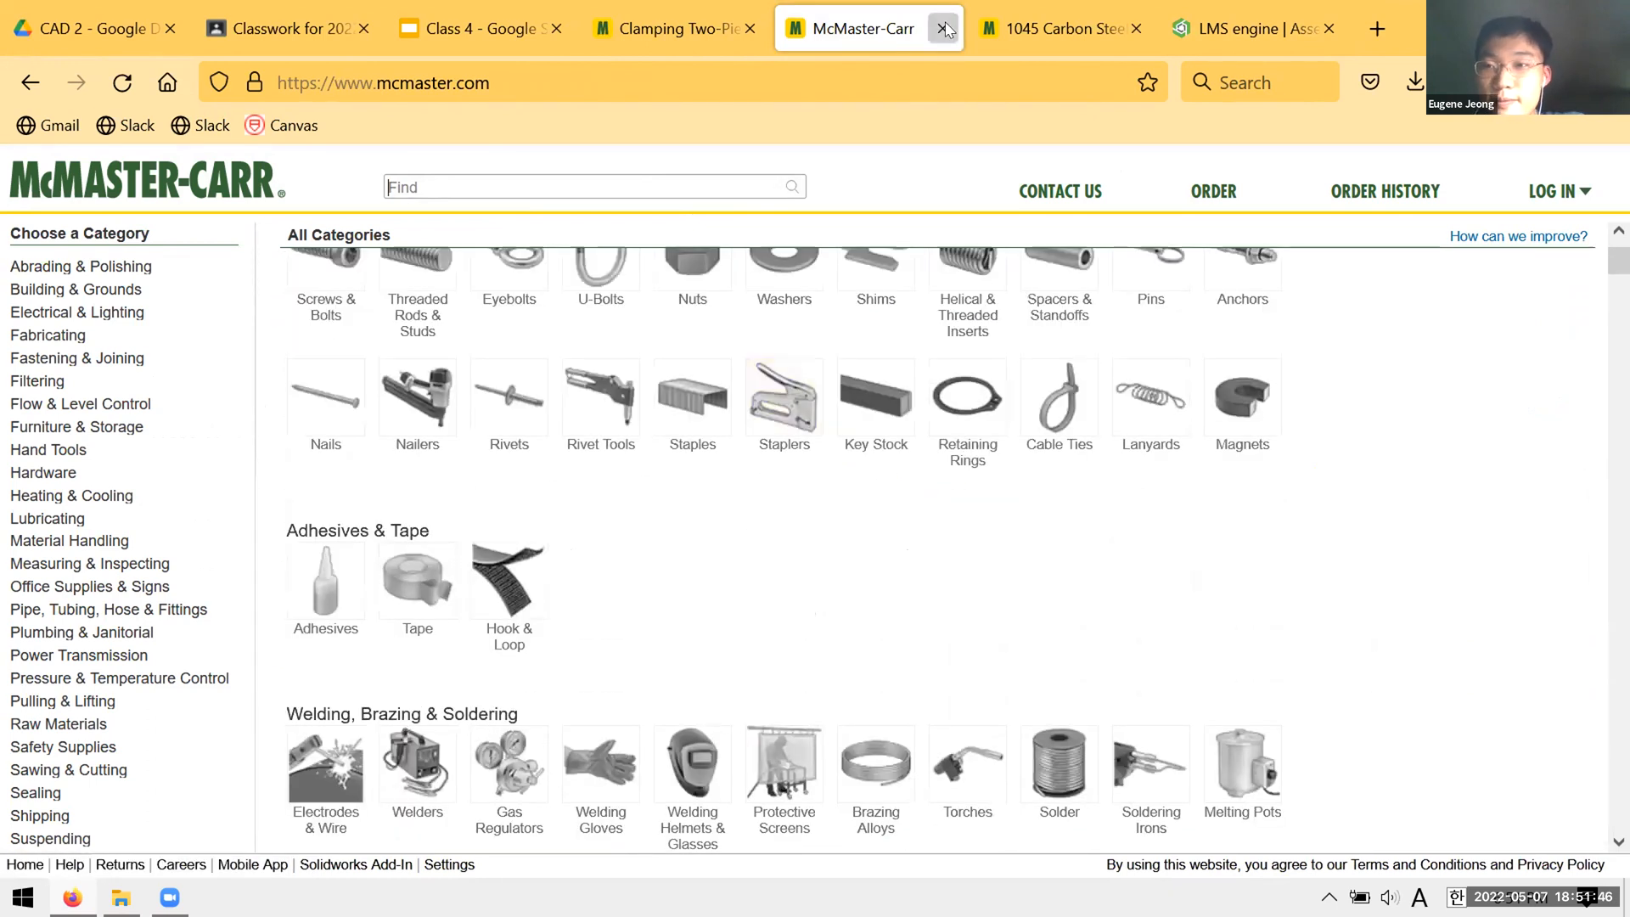
- Close the three McMaster-Carr pages
{"action": "left_click", "coordinate": [944, 29]}
{"action": "left_click", "coordinate": [943, 29]}
{"action": "left_click", "coordinate": [751, 29]}
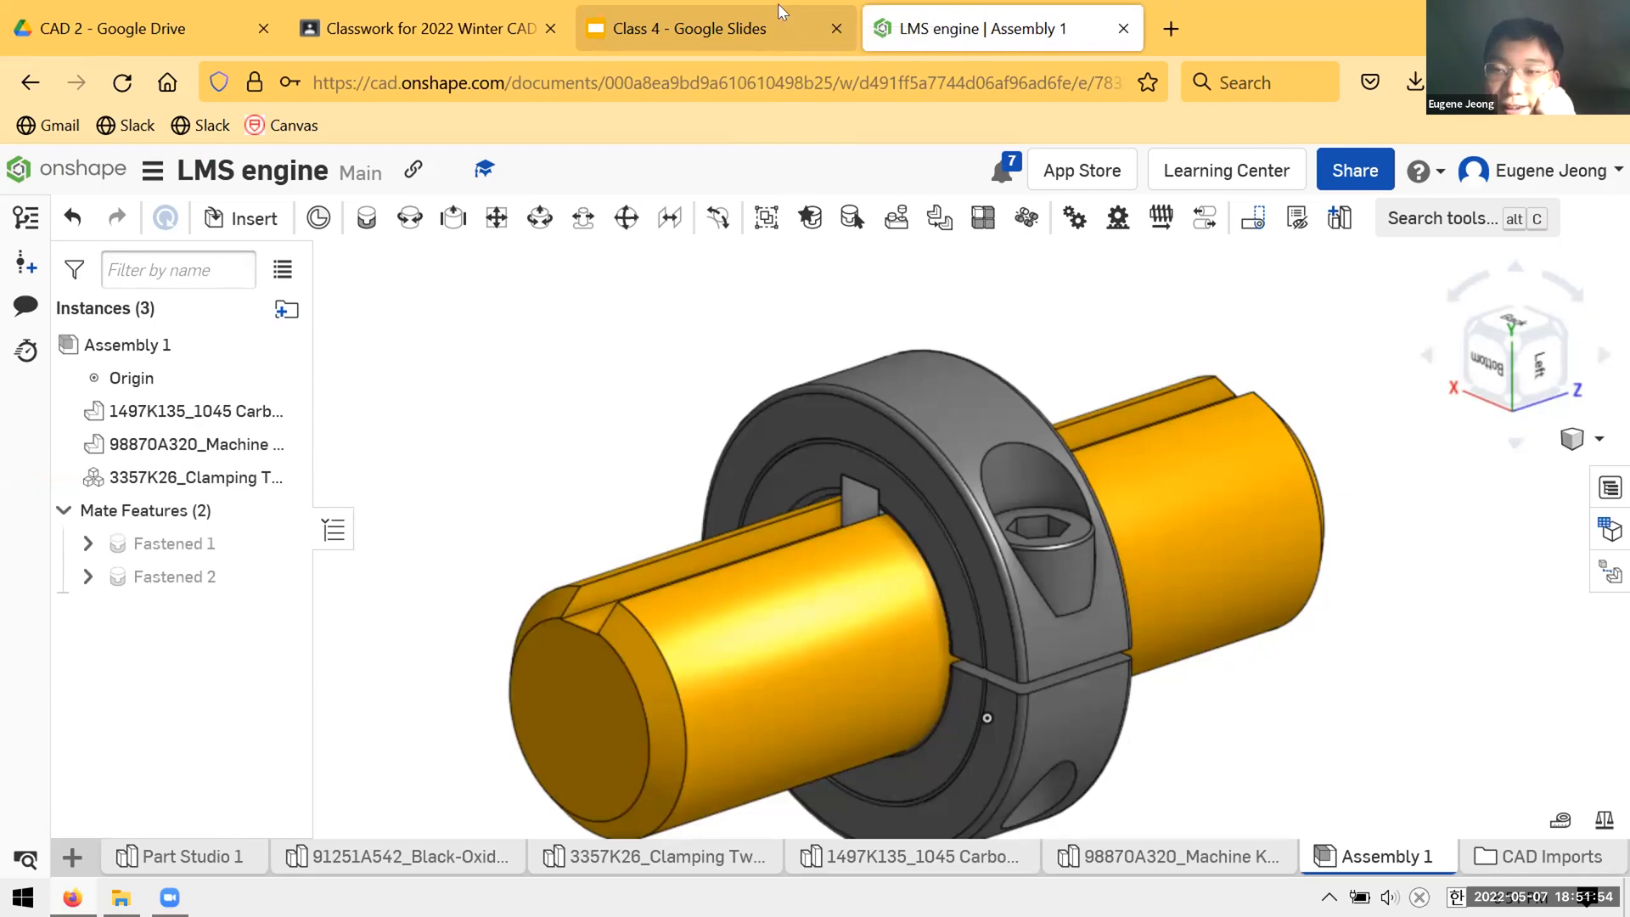
- Switch to the Class 4 presentation in Google Slides and review the McMaster Example, Import - Thingiverse and Import - McMaster-Carr slides
{"action": "left_click", "coordinate": [774, 25]}
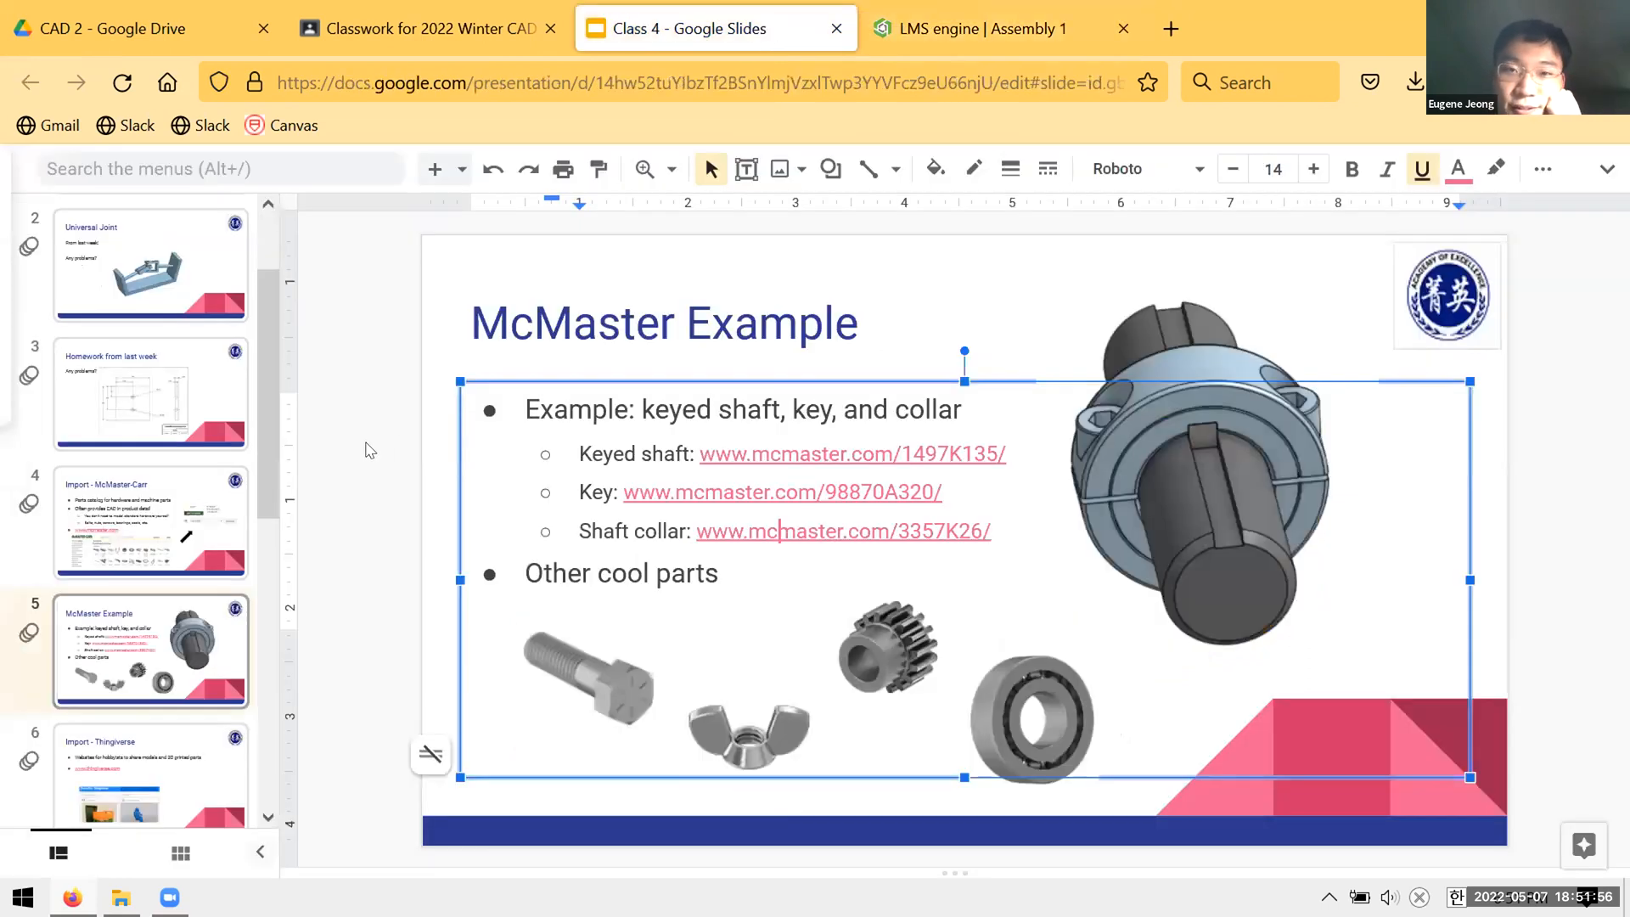
{"action": "left_click", "coordinate": [367, 447]}
{"action": "scroll", "coordinate": [156, 456], "scroll_direction": "down", "scroll_amount": 3}
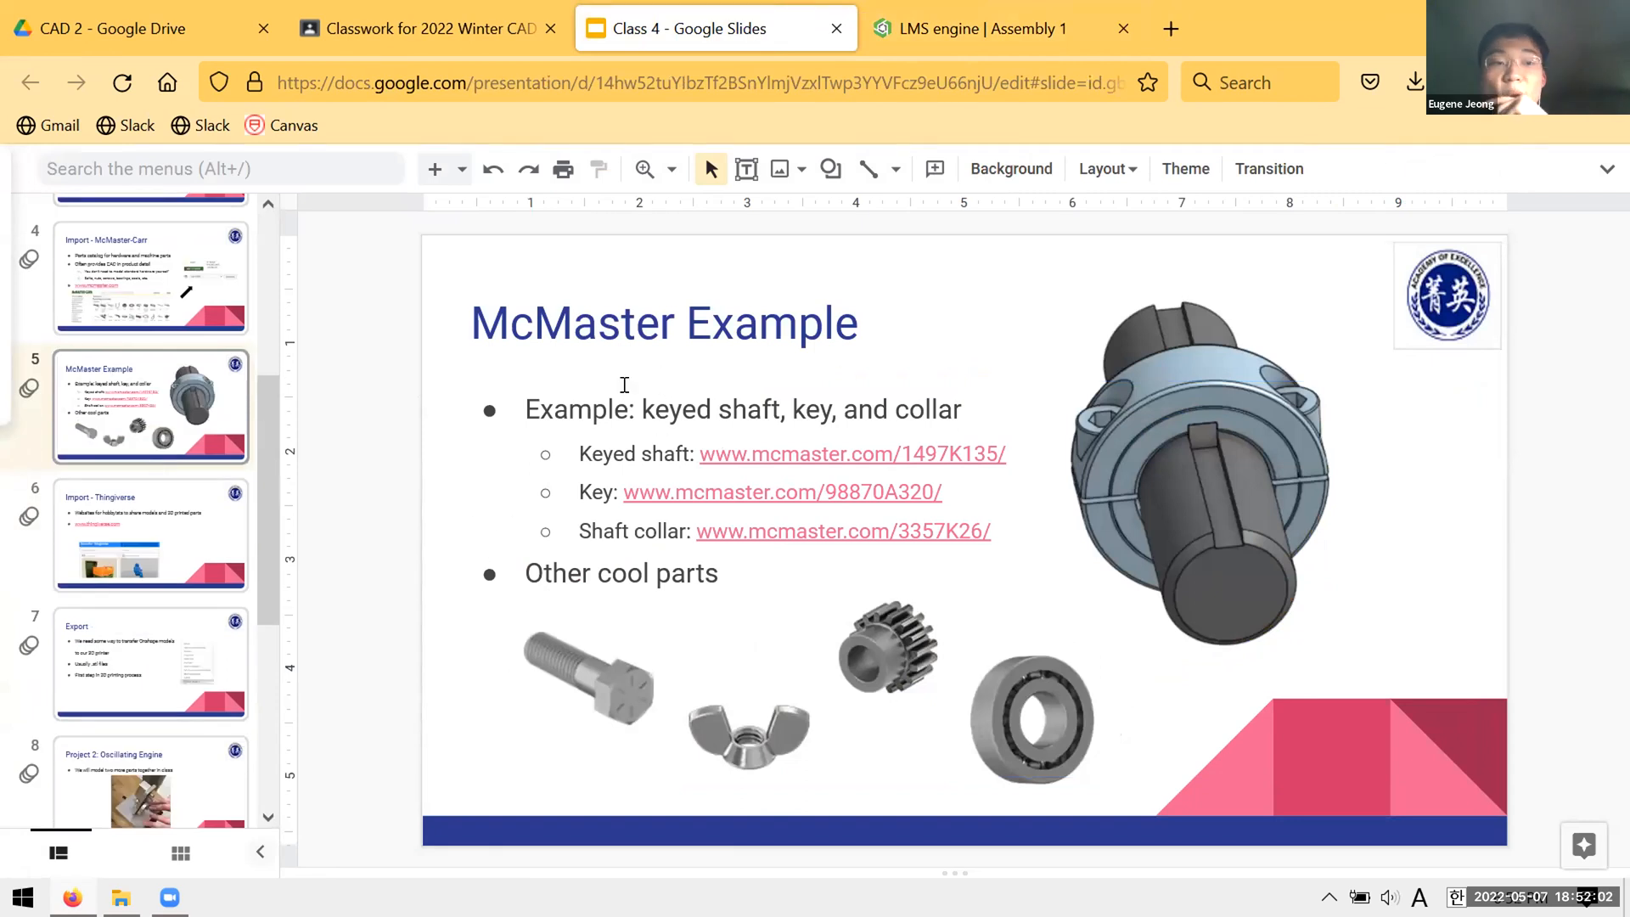
{"action": "scroll", "coordinate": [575, 415], "scroll_direction": "down", "scroll_amount": 1}
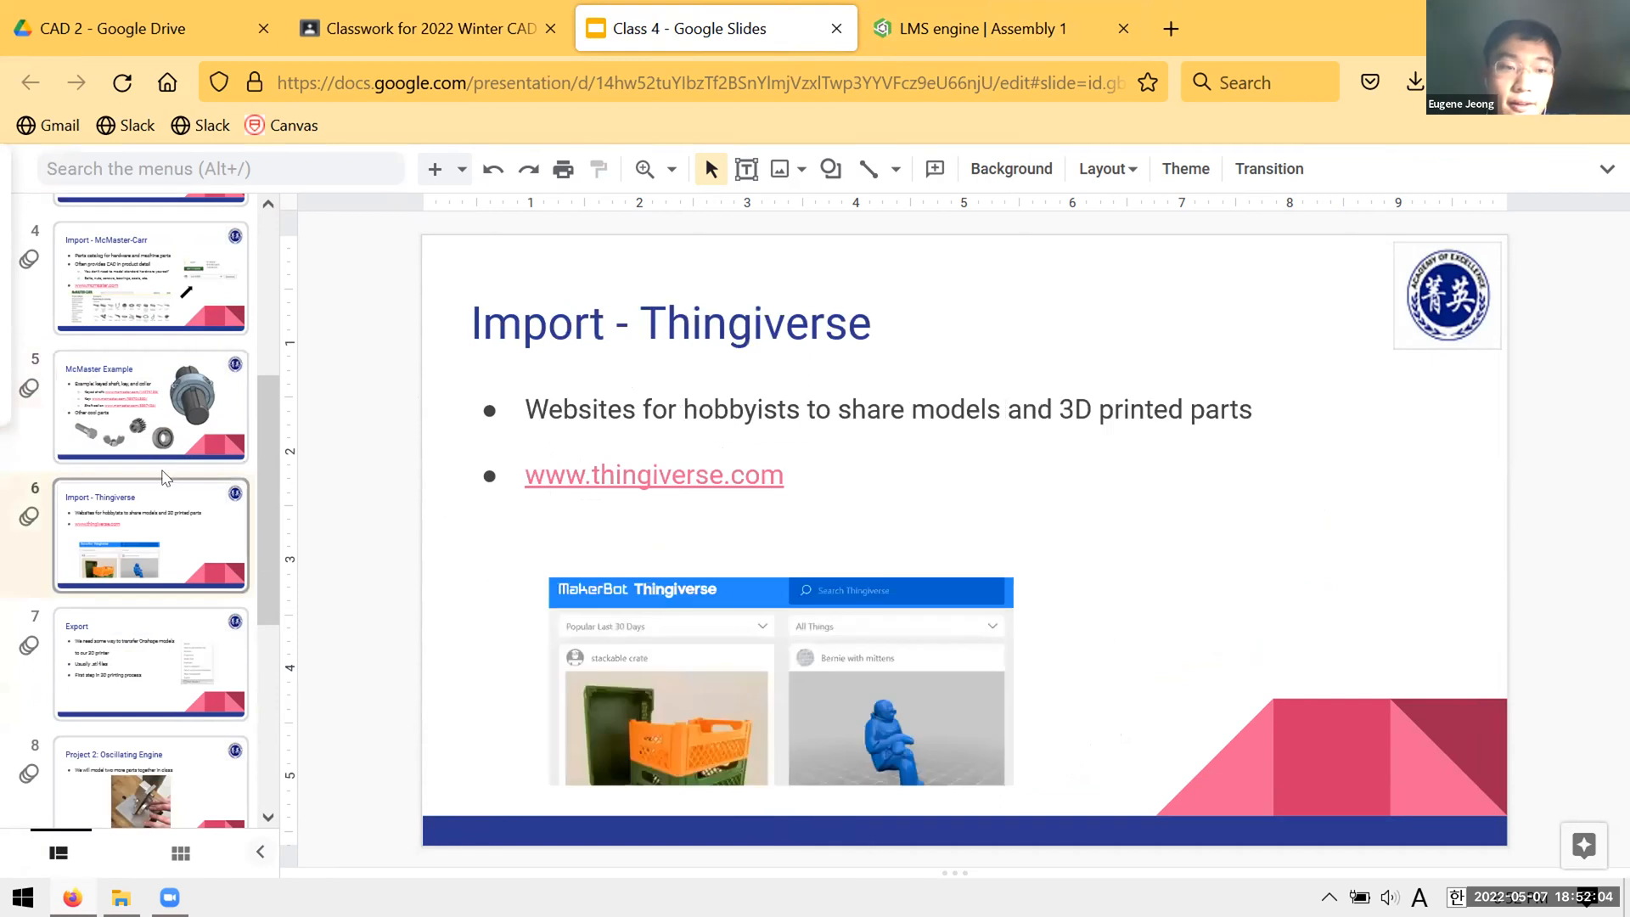
{"action": "scroll", "coordinate": [165, 467], "scroll_direction": "down", "scroll_amount": 1}
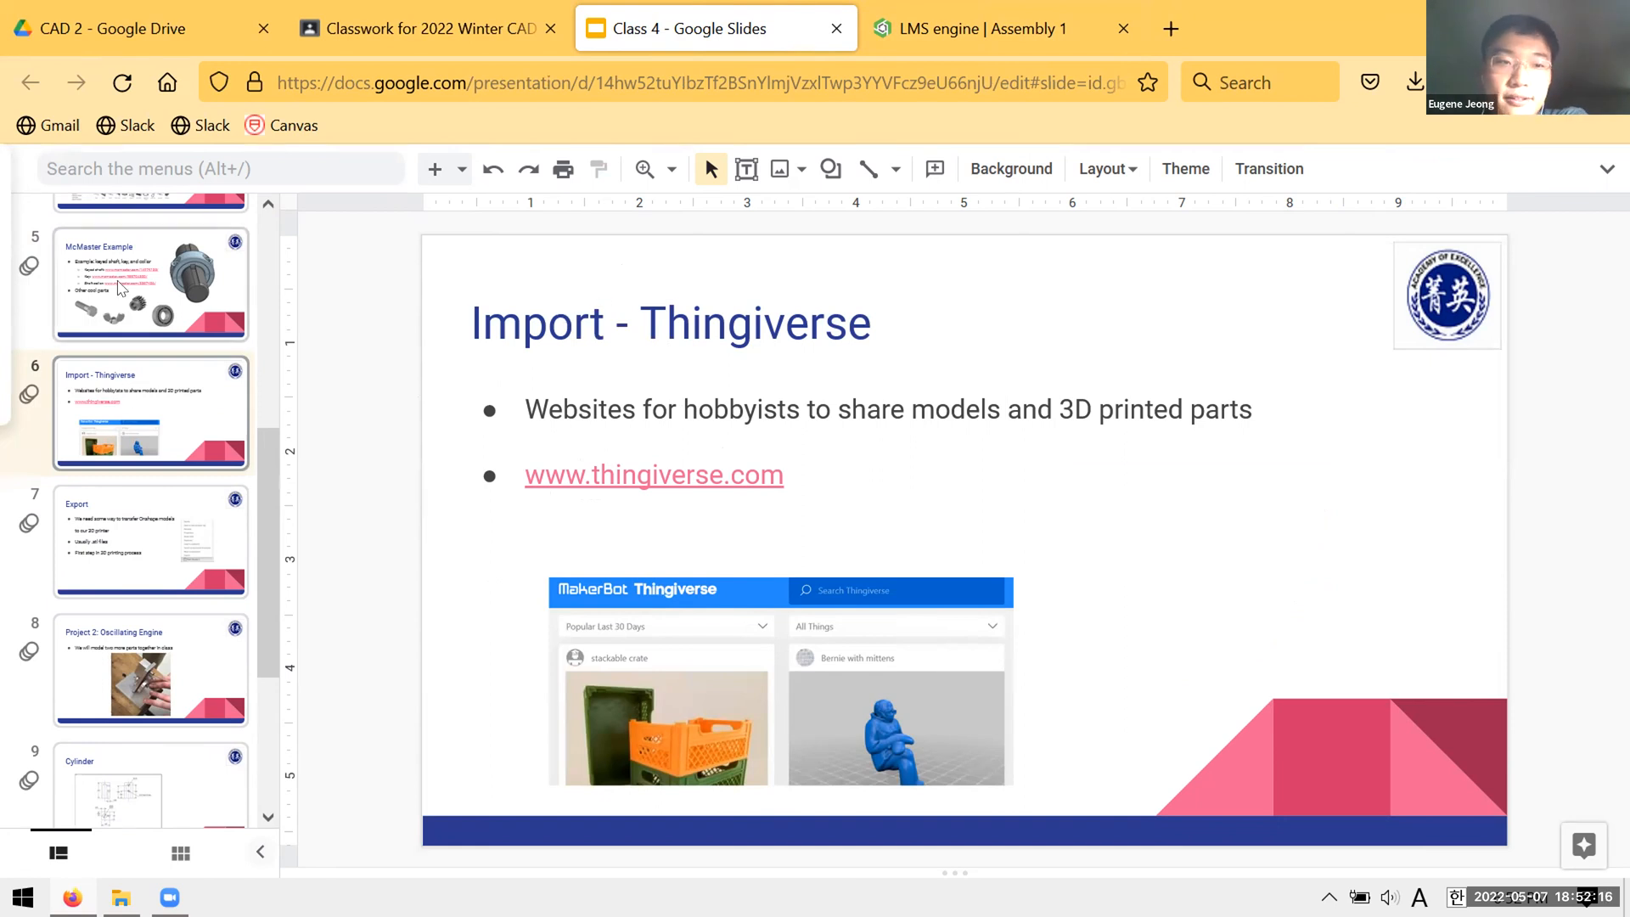
{"action": "left_click", "coordinate": [172, 308]}
{"action": "scroll", "coordinate": [169, 306], "scroll_direction": "up", "scroll_amount": 2}
{"action": "left_click", "coordinate": [158, 269]}
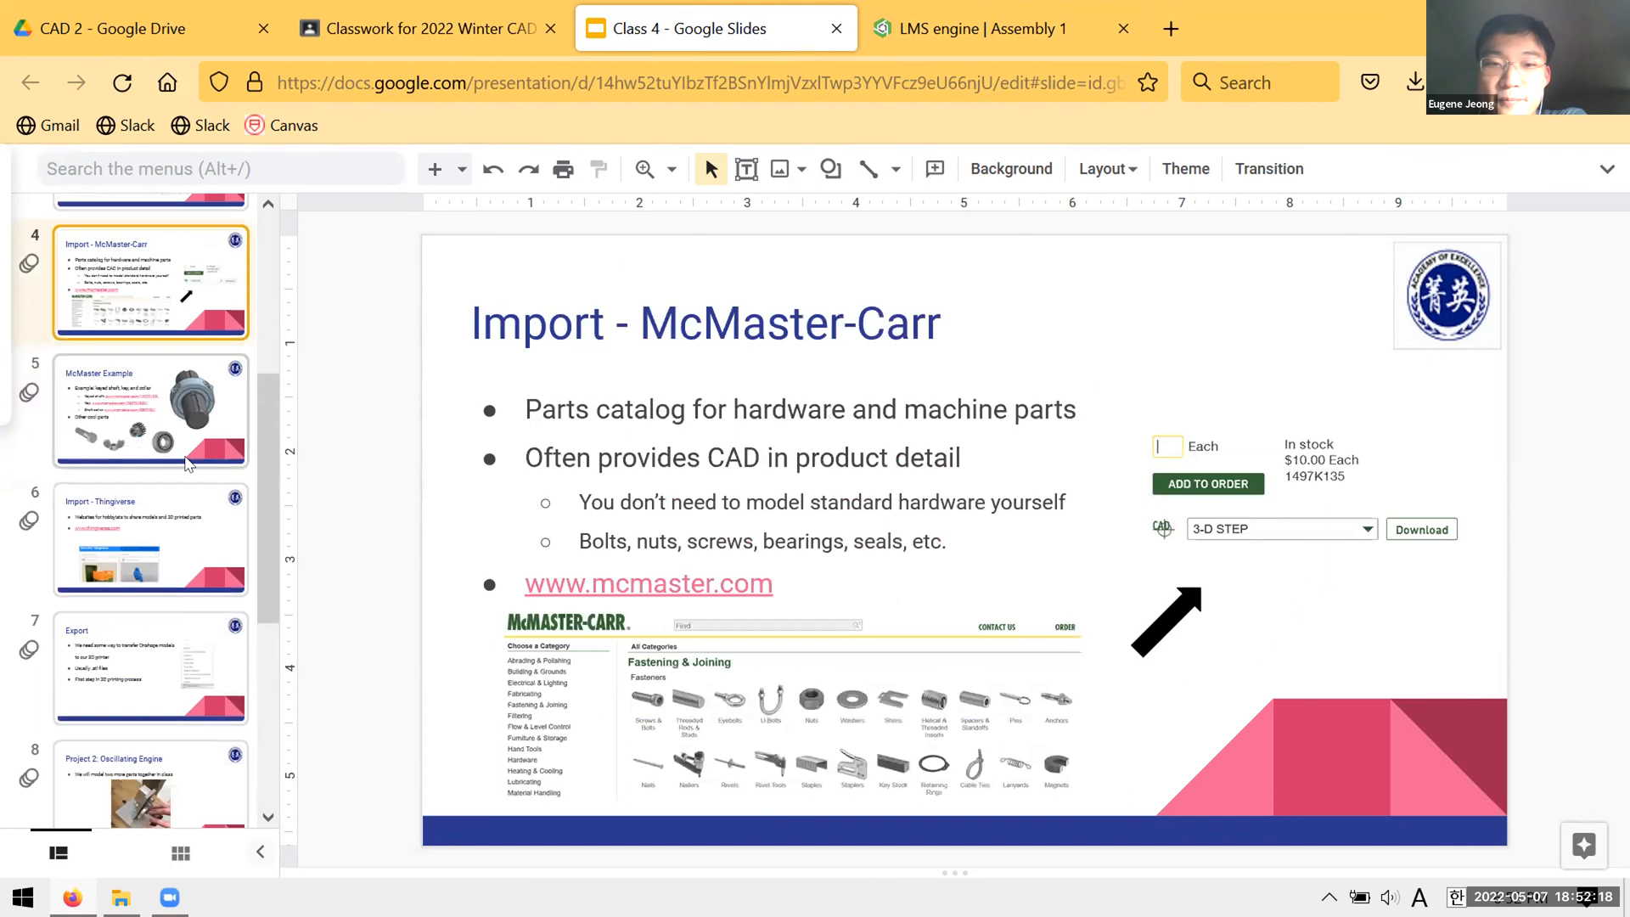
{"action": "left_click", "coordinate": [170, 436]}
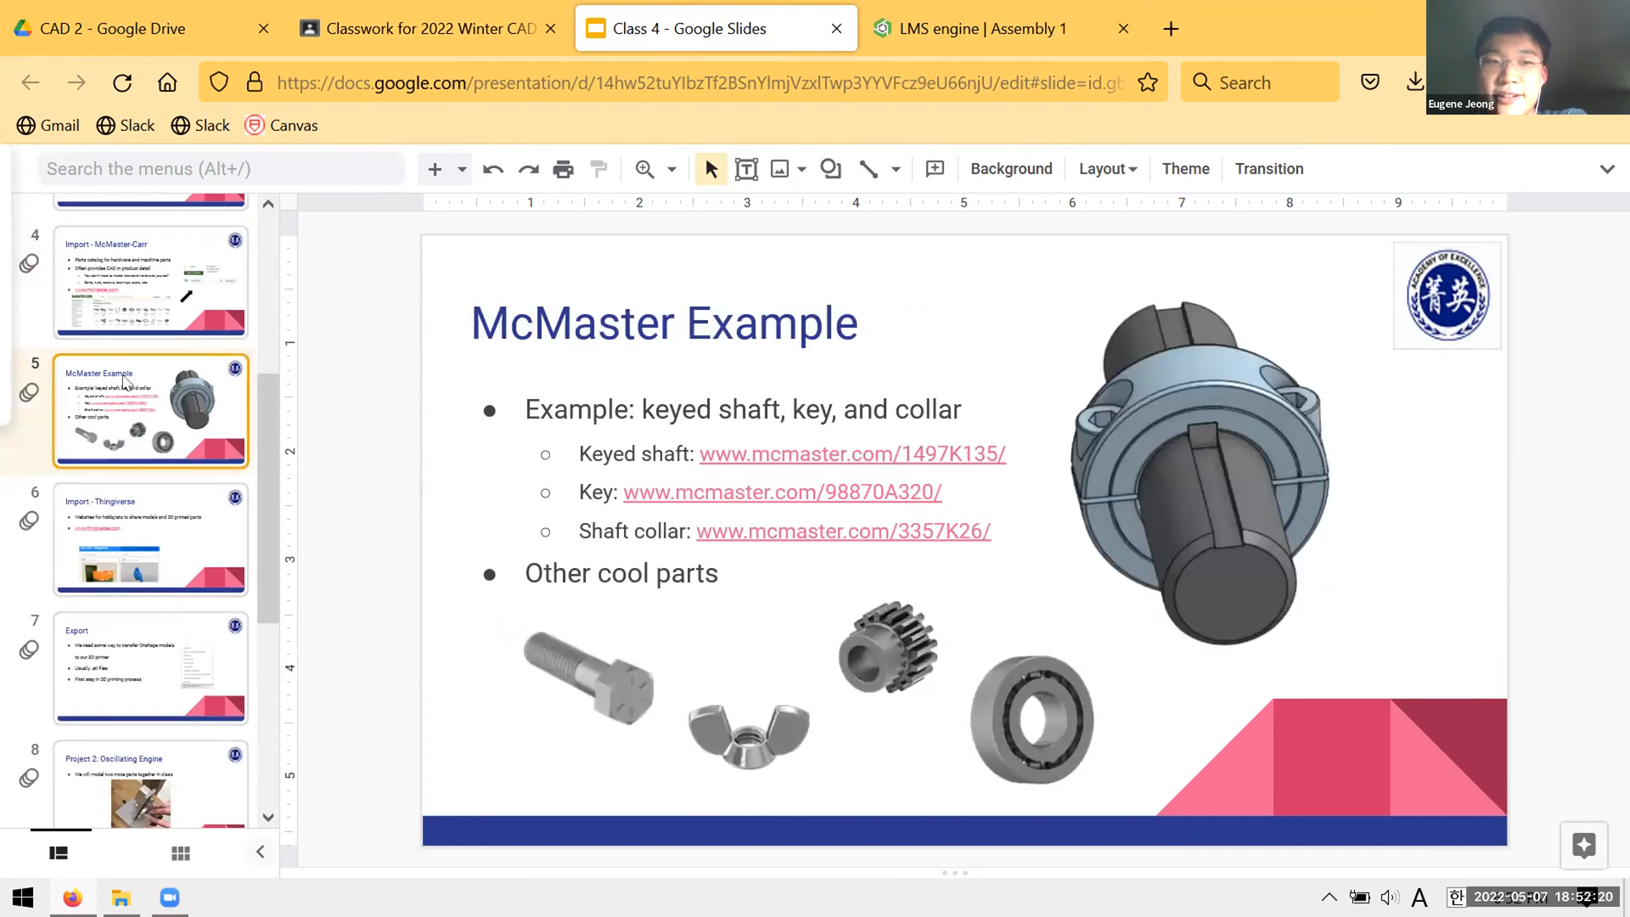
- Return to the Import - Thingiverse slide and open its linked Thingiverse website
{"action": "left_click", "coordinate": [144, 324]}
{"action": "left_click", "coordinate": [151, 416]}
{"action": "left_click", "coordinate": [163, 547]}
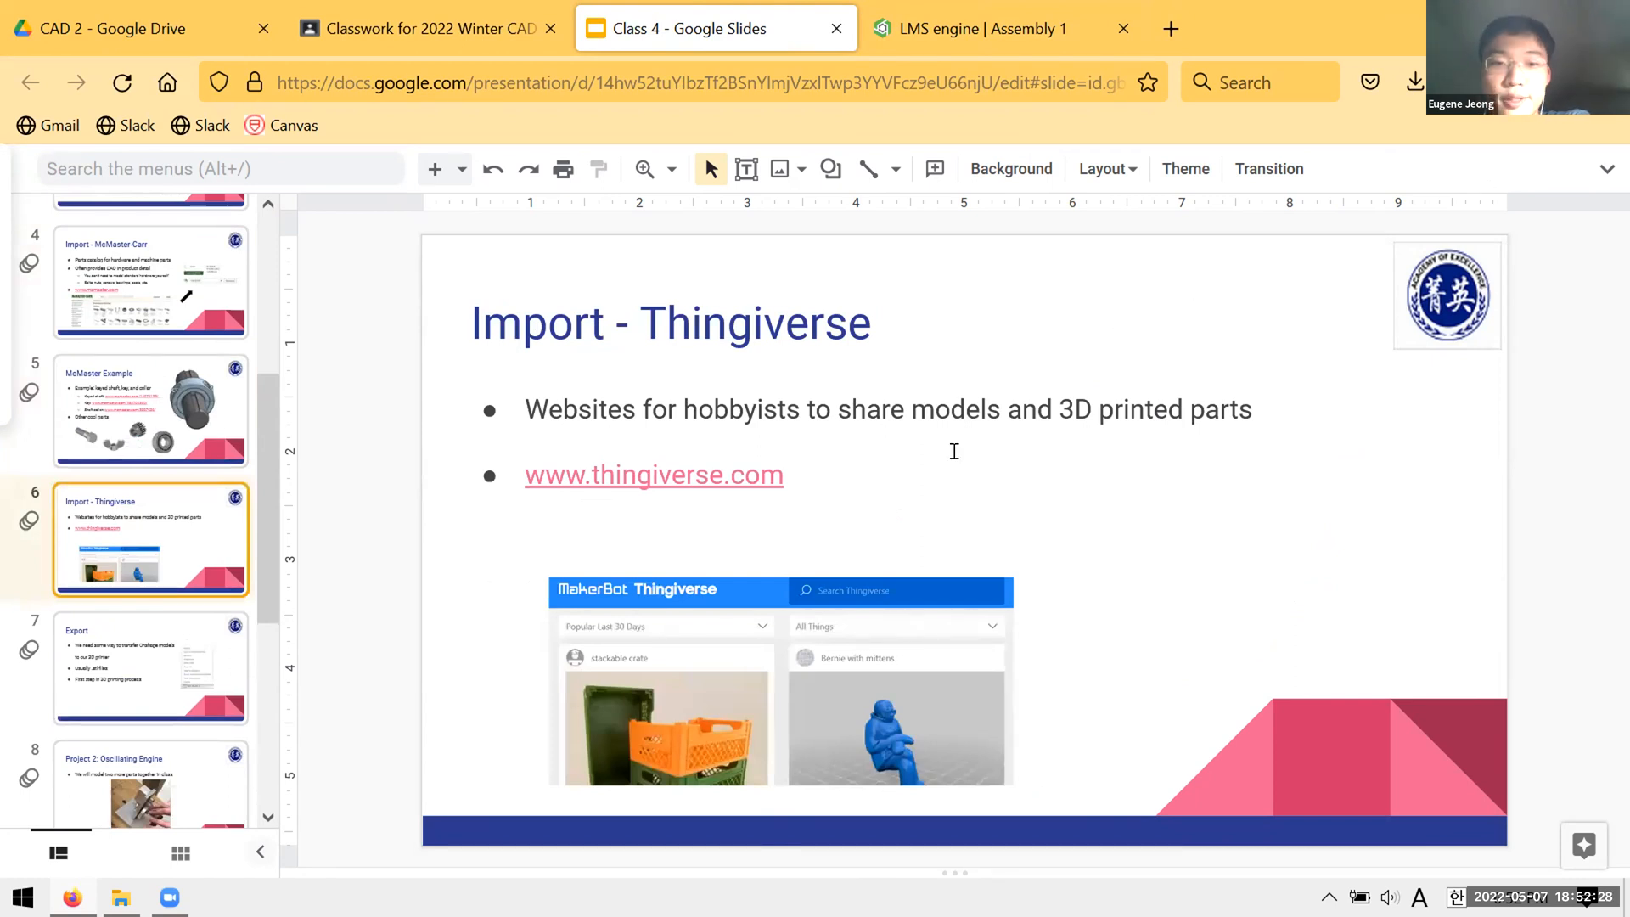
{"action": "left_click", "coordinate": [604, 478]}
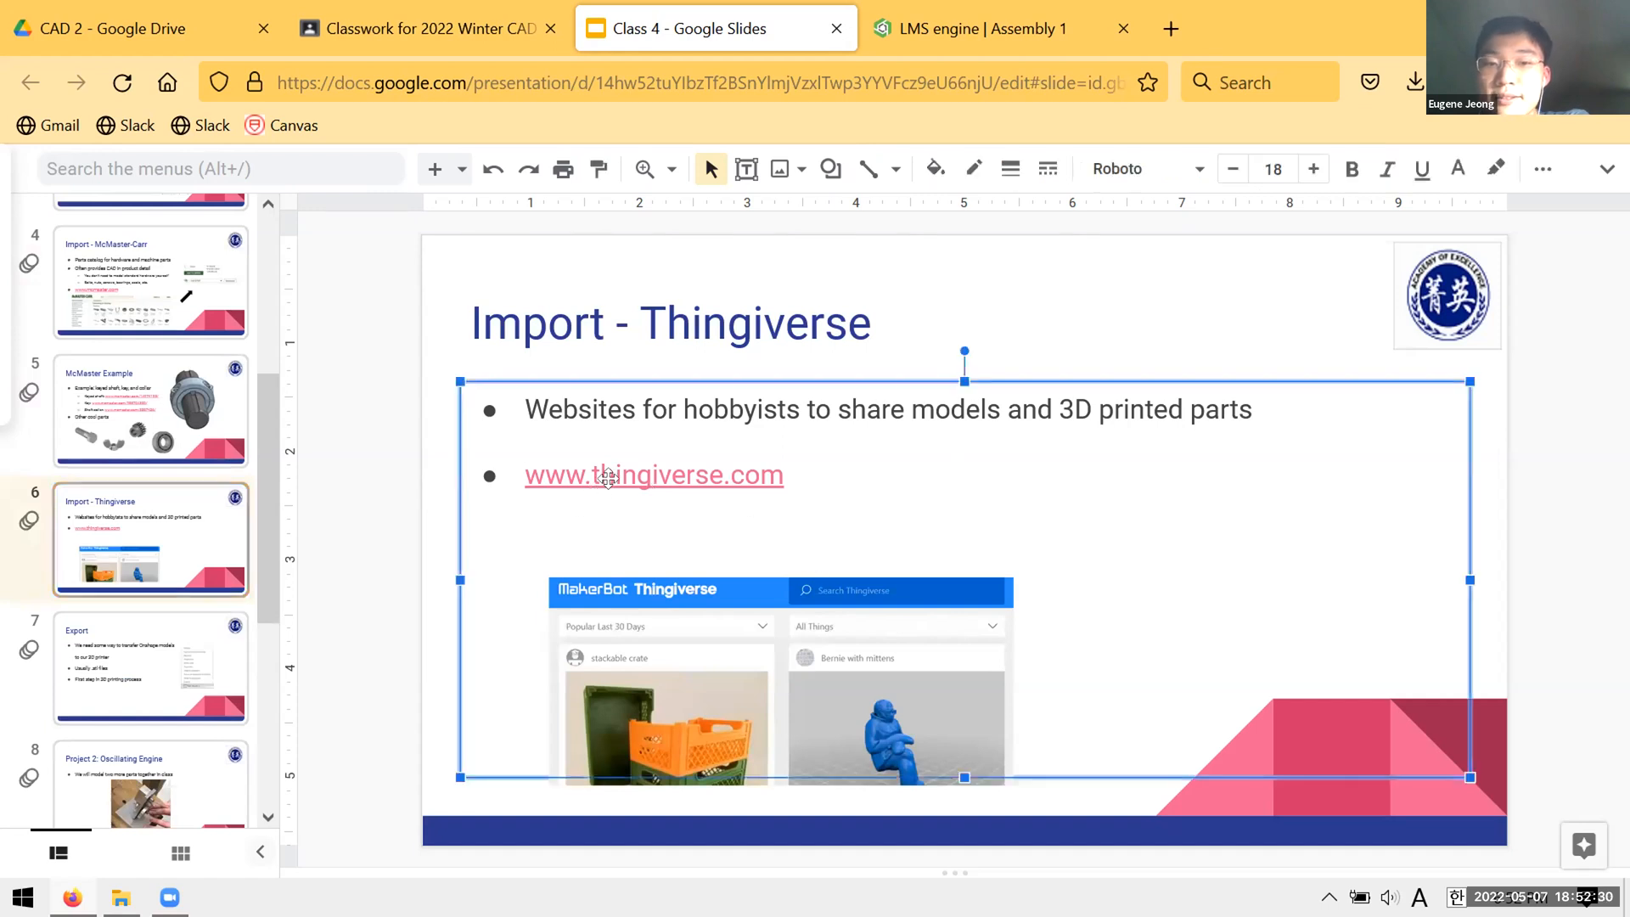
{"action": "left_click", "coordinate": [608, 477]}
{"action": "left_click", "coordinate": [649, 584]}
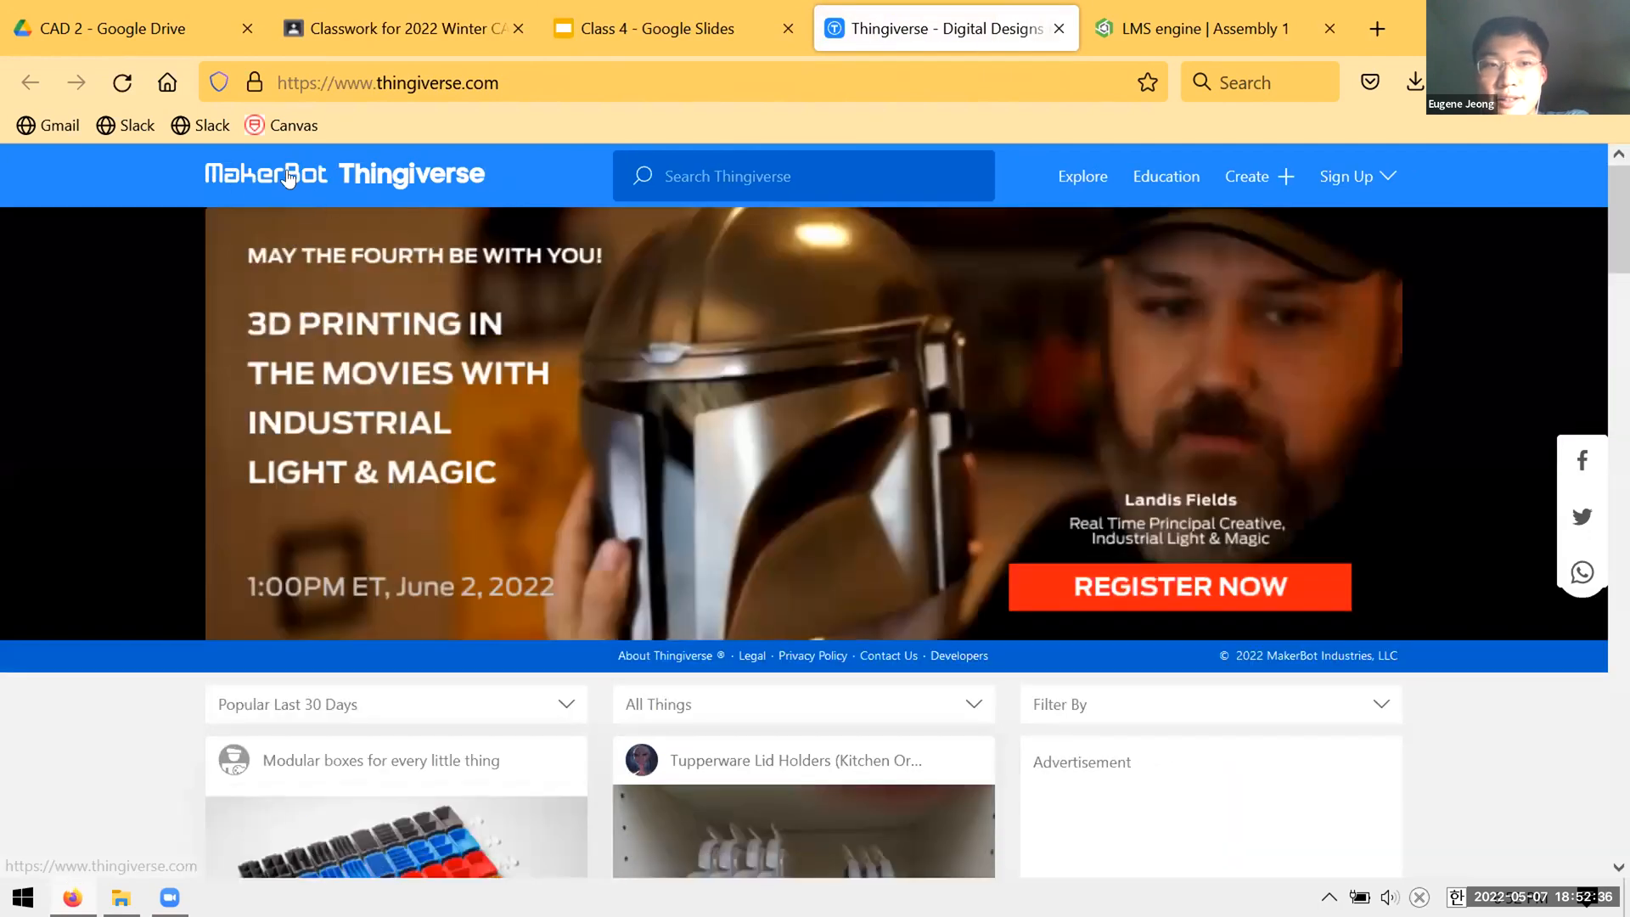
- Browse the popular models of the last 30 days on the Thingiverse home page
{"action": "scroll", "coordinate": [239, 186], "scroll_direction": "down", "scroll_amount": 3}
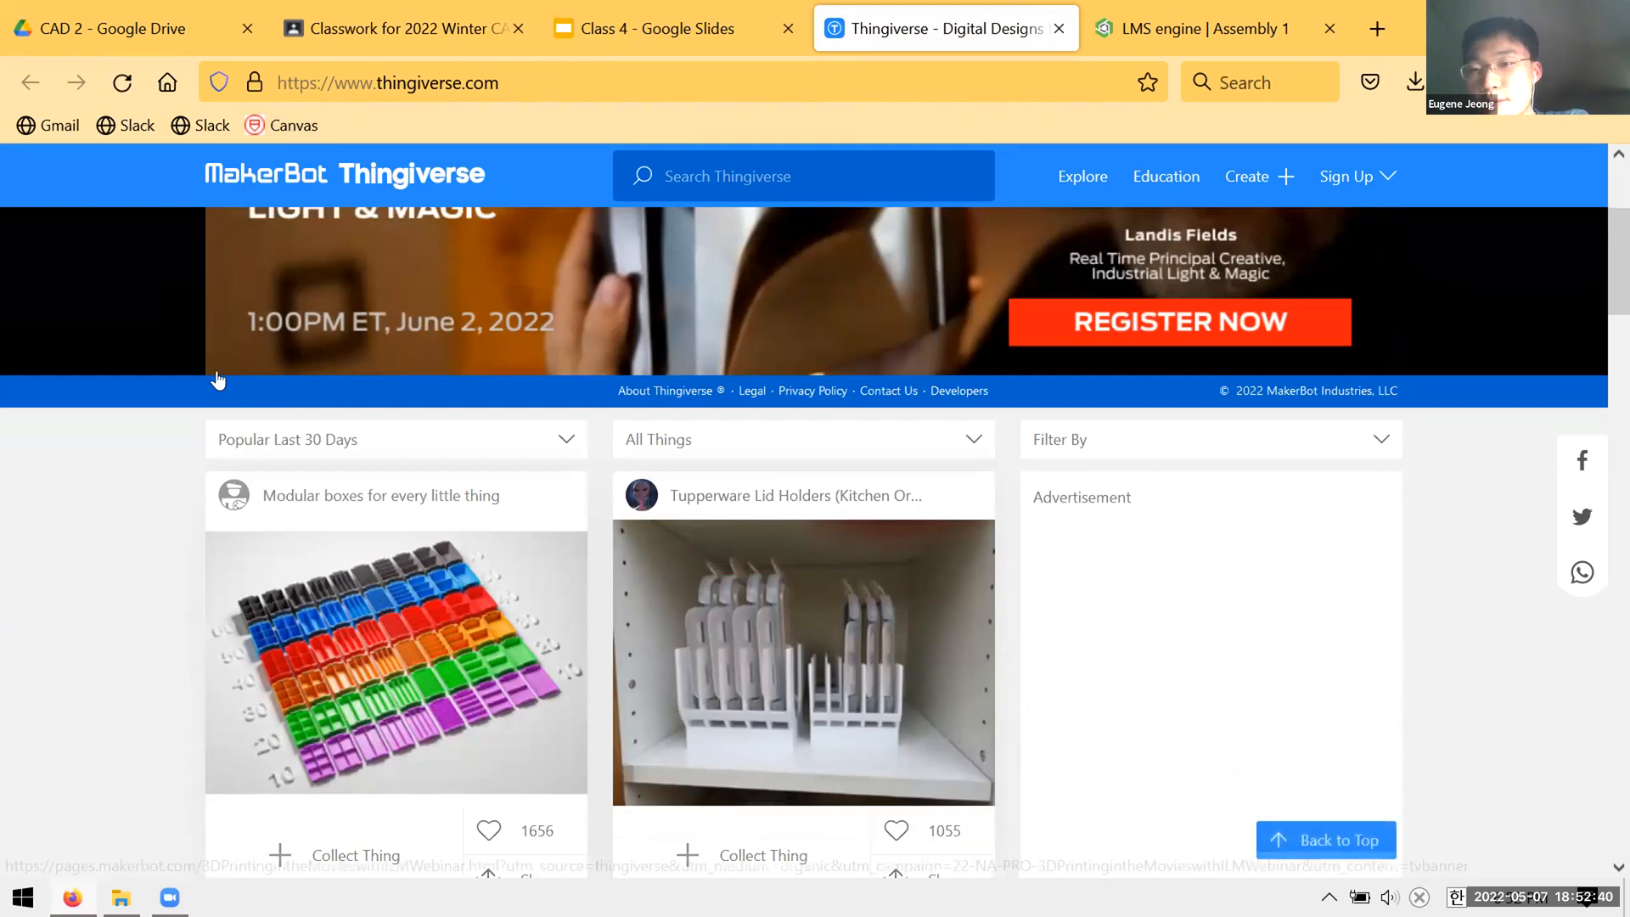
{"action": "scroll", "coordinate": [177, 388], "scroll_direction": "down", "scroll_amount": 2}
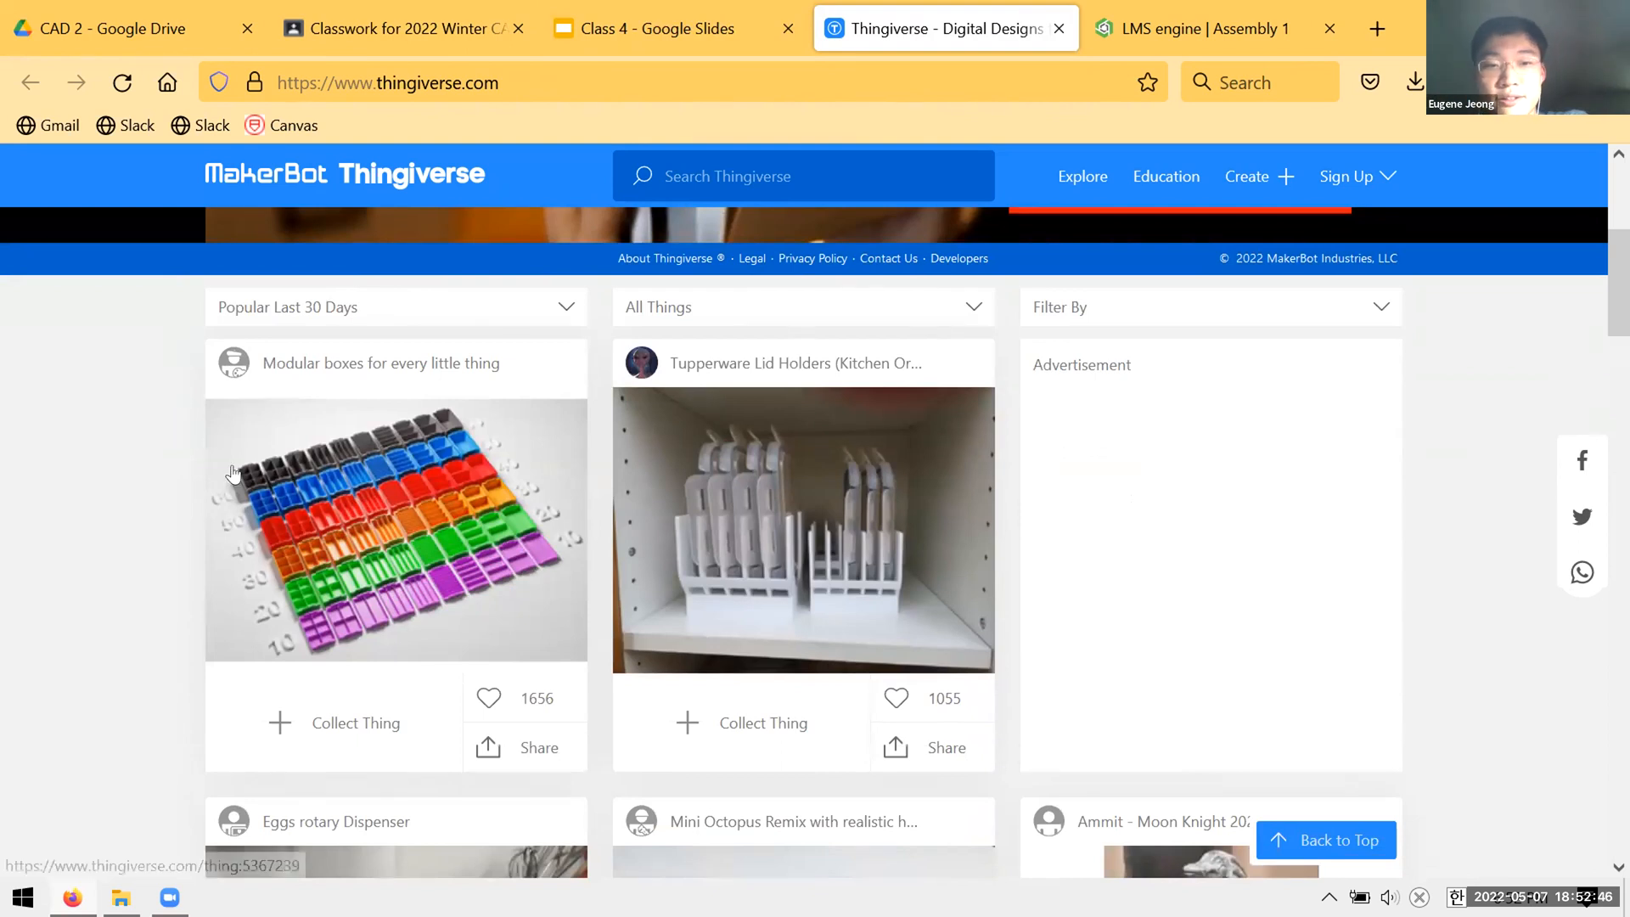
{"action": "scroll", "coordinate": [175, 544], "scroll_direction": "down", "scroll_amount": 4}
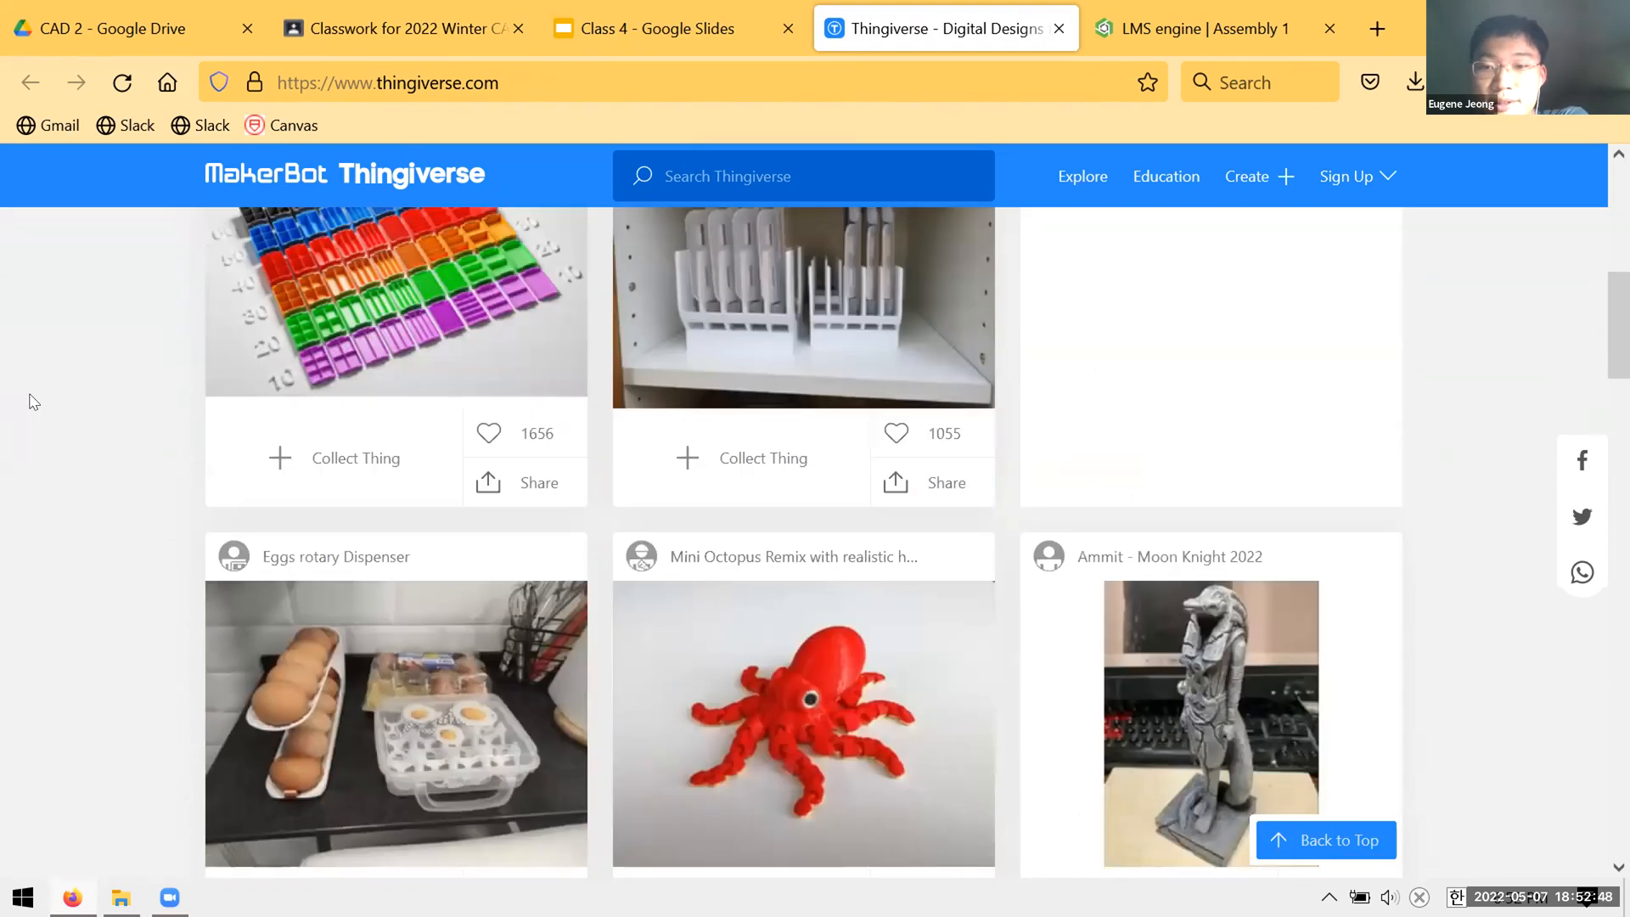
{"action": "scroll", "coordinate": [45, 397], "scroll_direction": "down", "scroll_amount": 2}
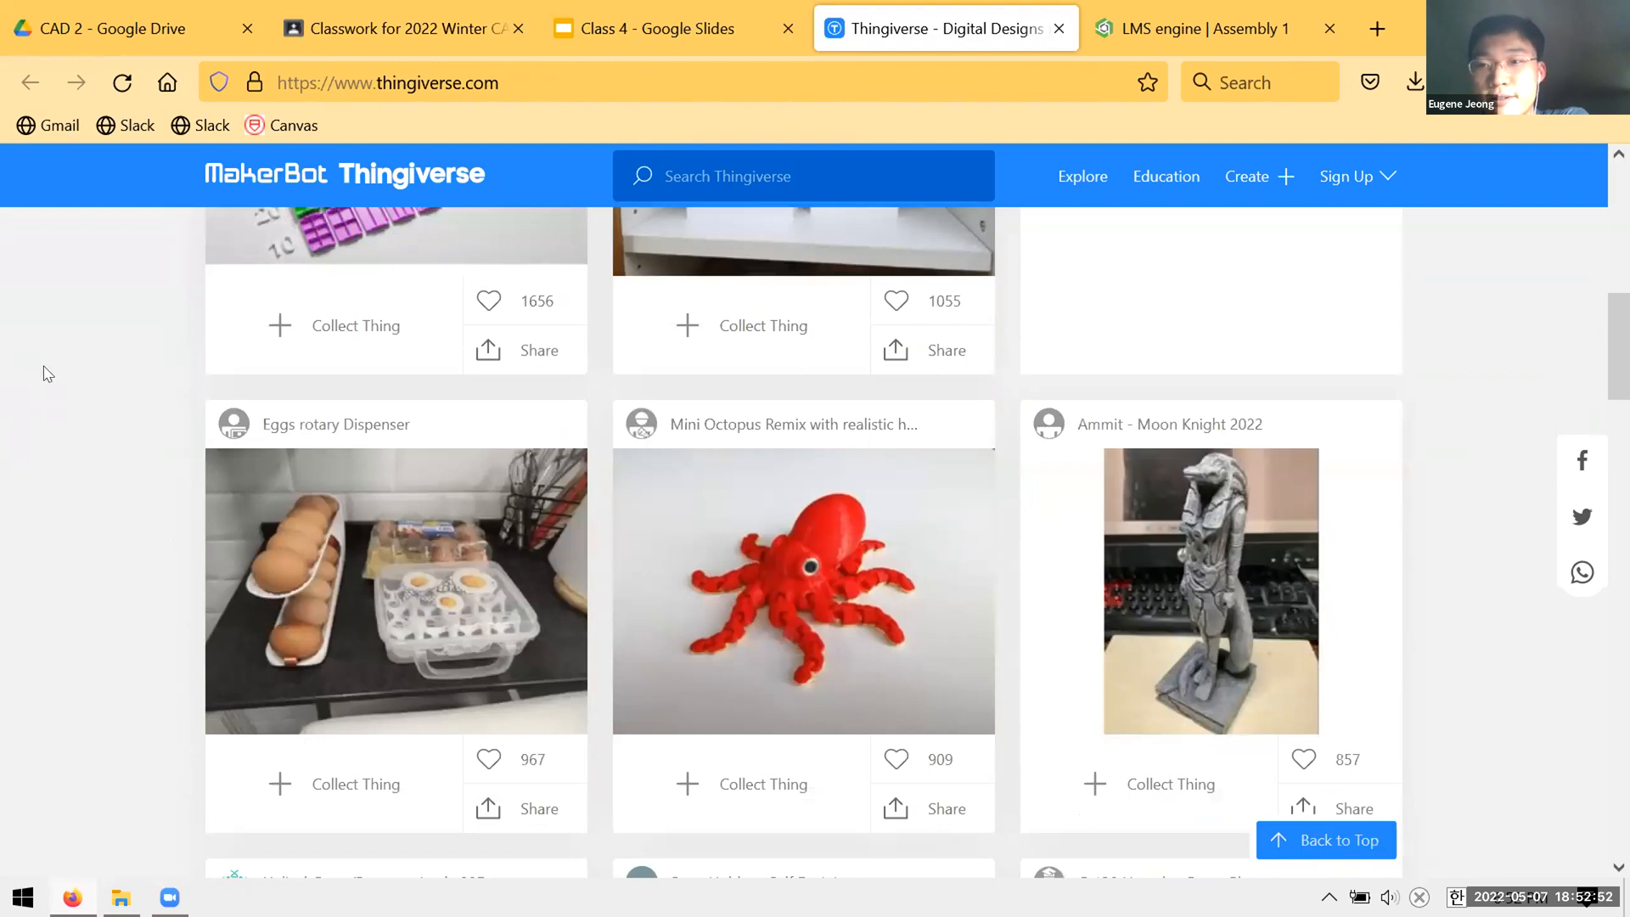
{"action": "scroll", "coordinate": [47, 374], "scroll_direction": "up", "scroll_amount": 8}
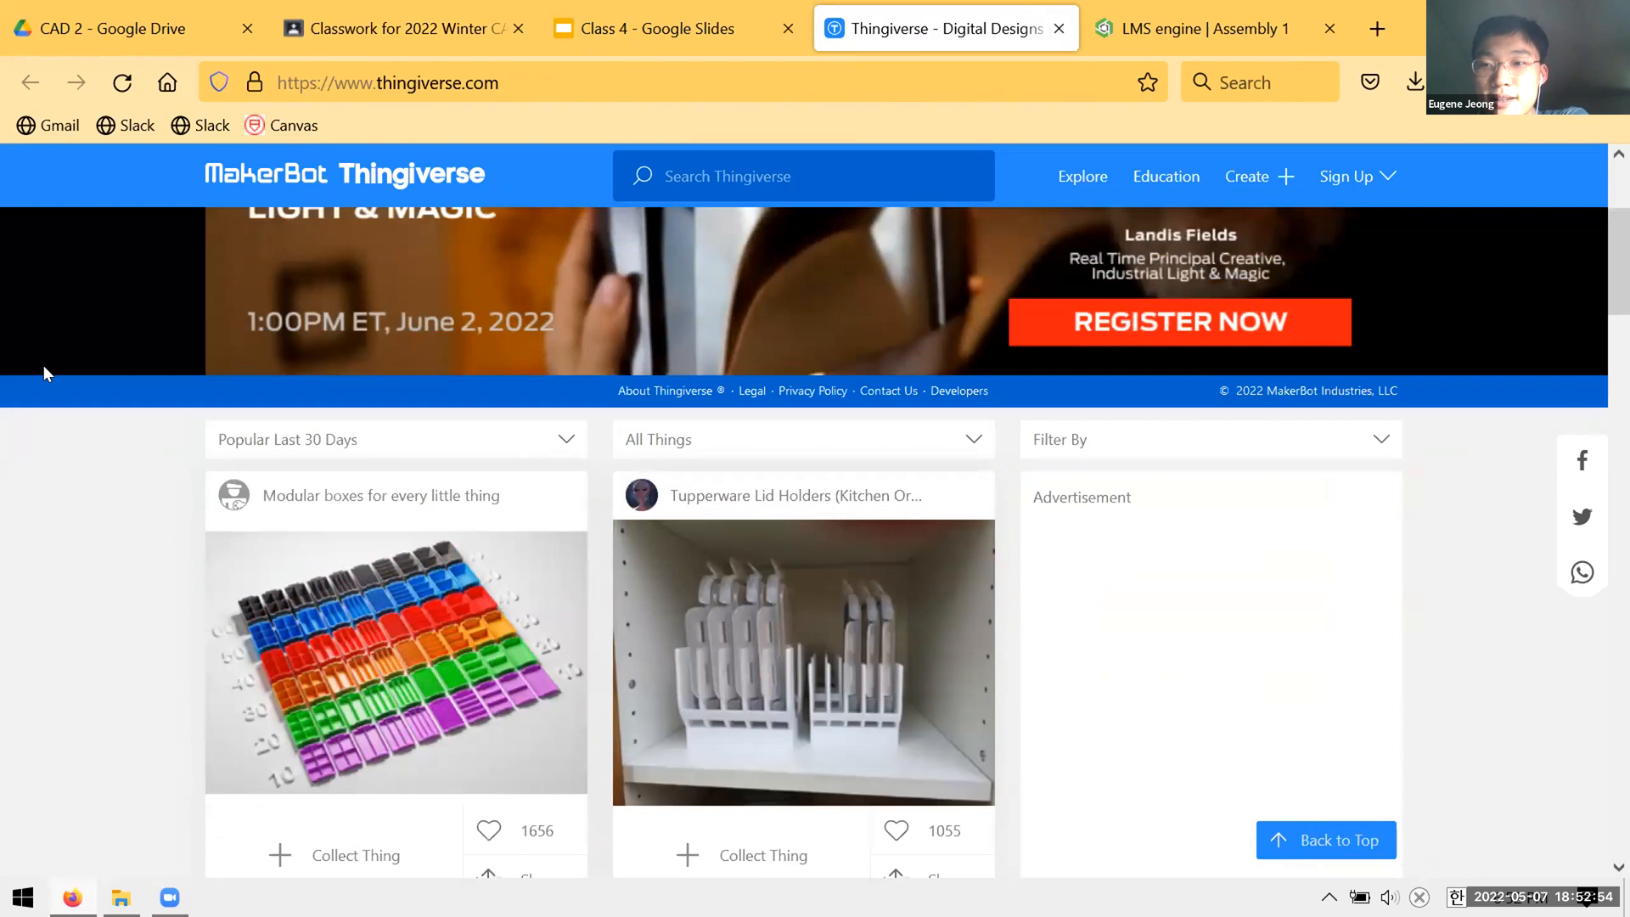
{"action": "scroll", "coordinate": [45, 374], "scroll_direction": "down", "scroll_amount": 8}
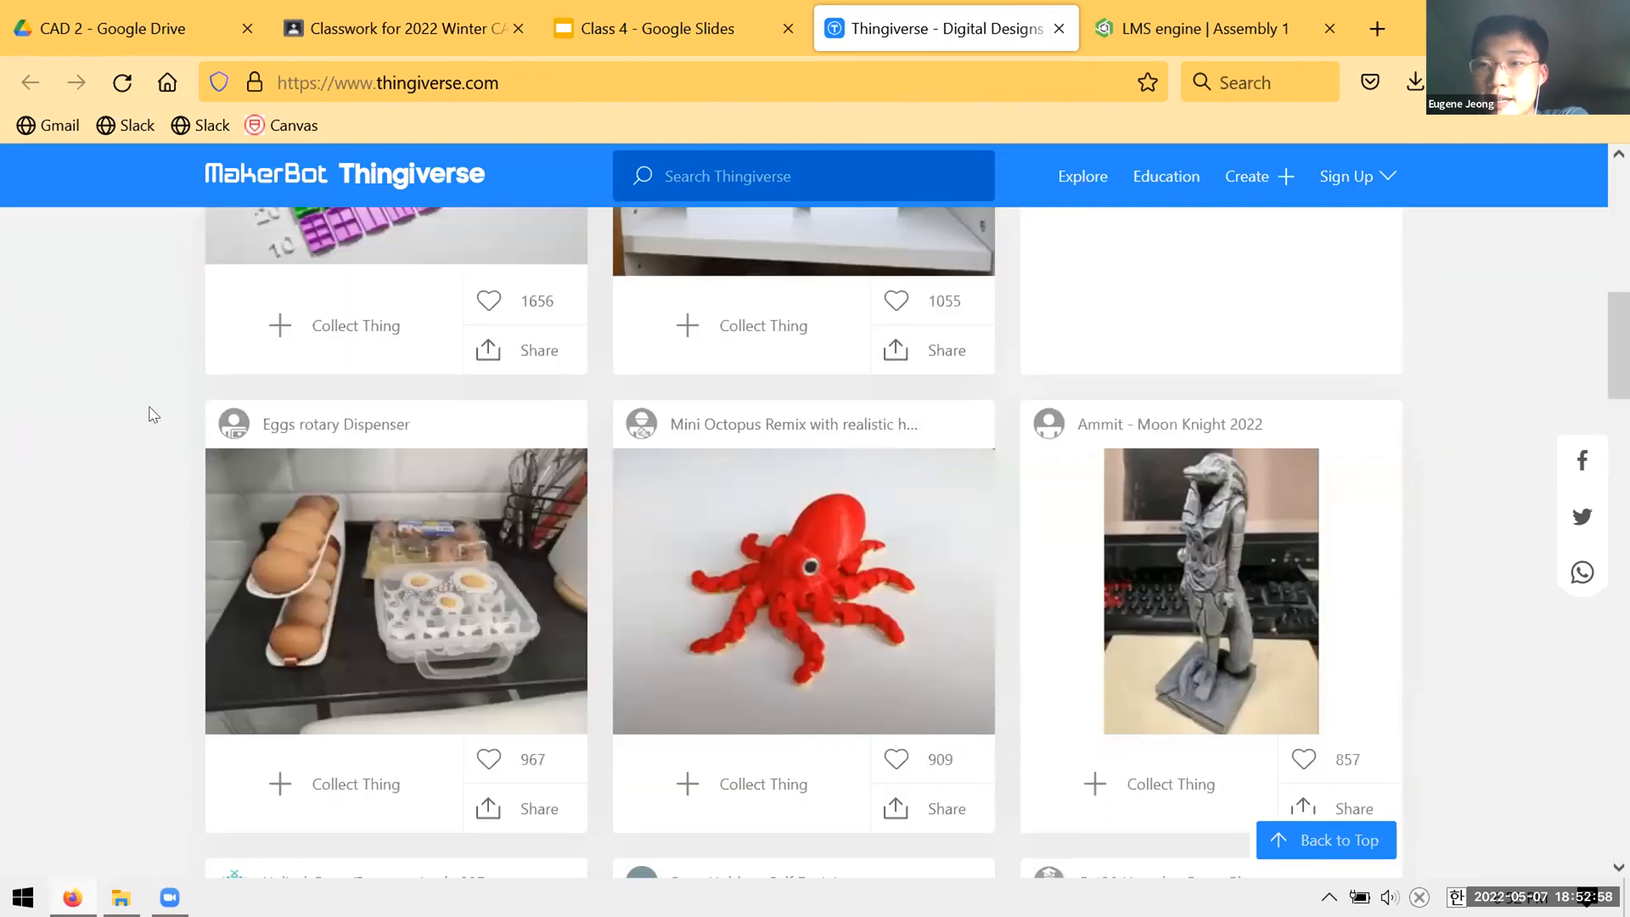
{"action": "scroll", "coordinate": [696, 467], "scroll_direction": "down", "scroll_amount": 6}
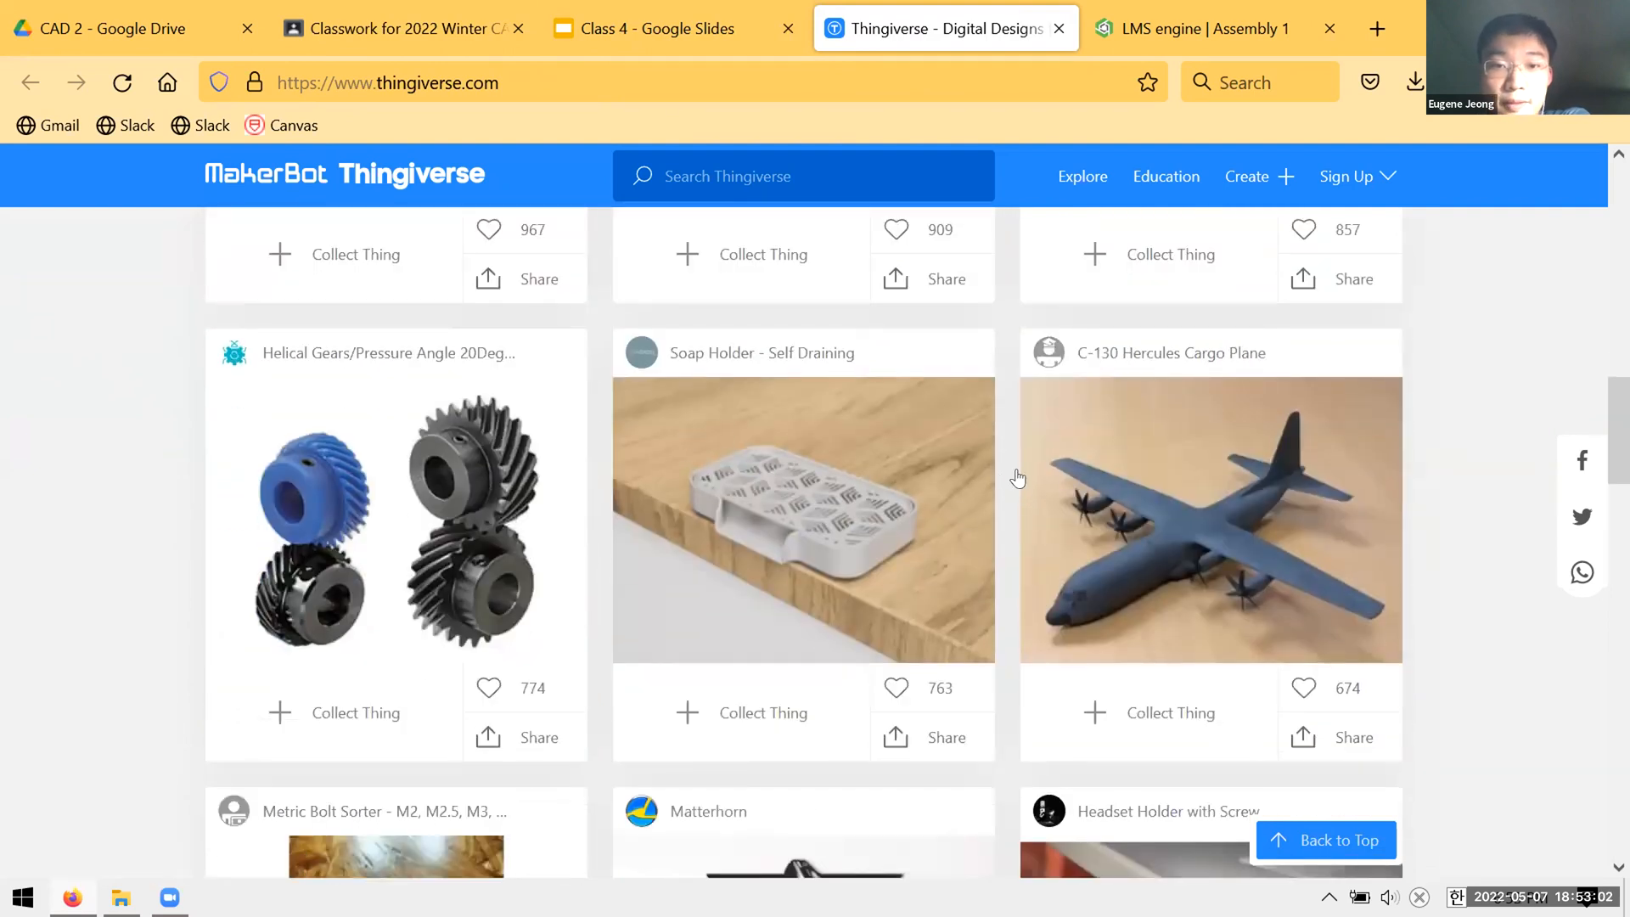
{"action": "scroll", "coordinate": [929, 509], "scroll_direction": "down", "scroll_amount": 4}
{"action": "scroll", "coordinate": [942, 526], "scroll_direction": "up", "scroll_amount": 3}
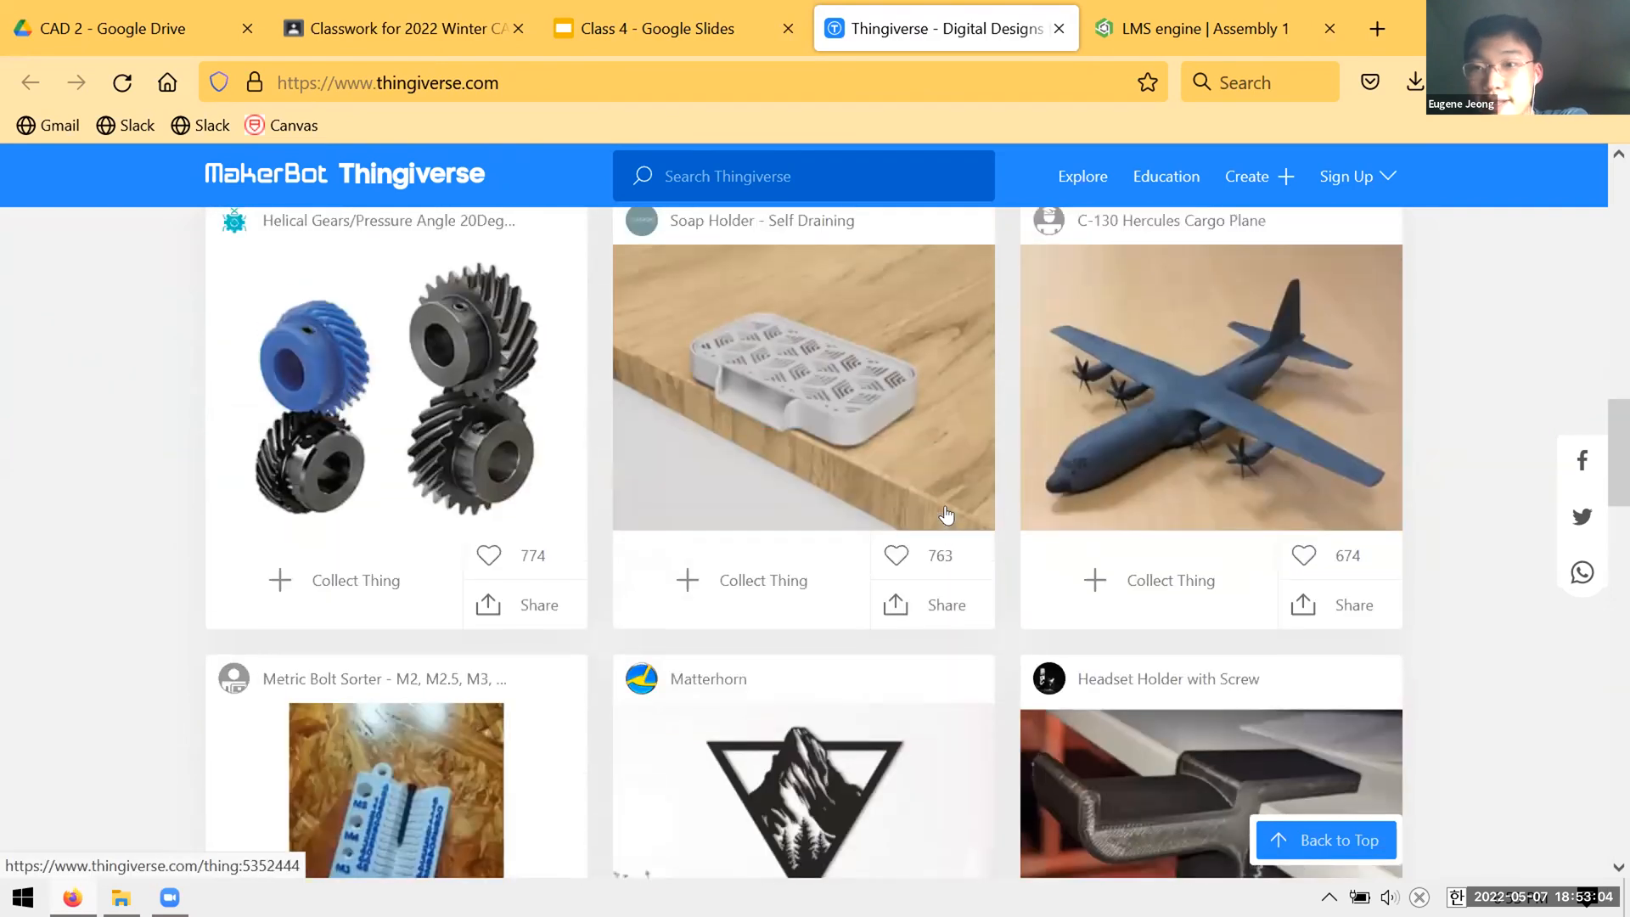
- Open the Helical Gears/Pressure Angle 20Deg./Helix Angle 45Deg model and review its pictures and details
{"action": "left_click", "coordinate": [357, 396]}
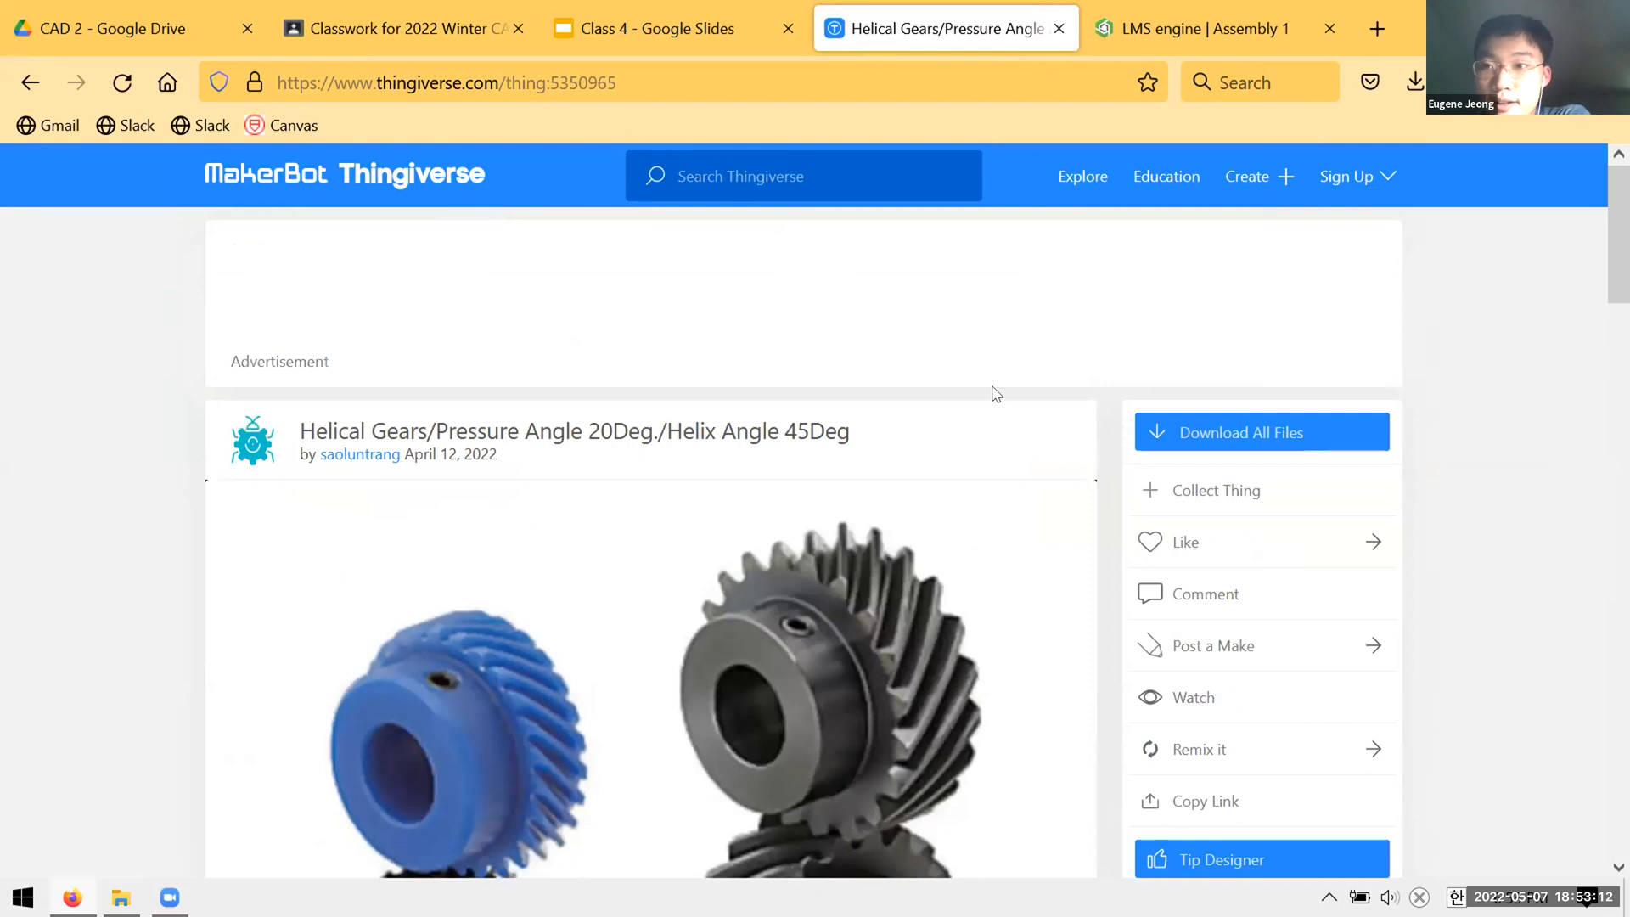
{"action": "scroll", "coordinate": [1002, 374], "scroll_direction": "down", "scroll_amount": 3}
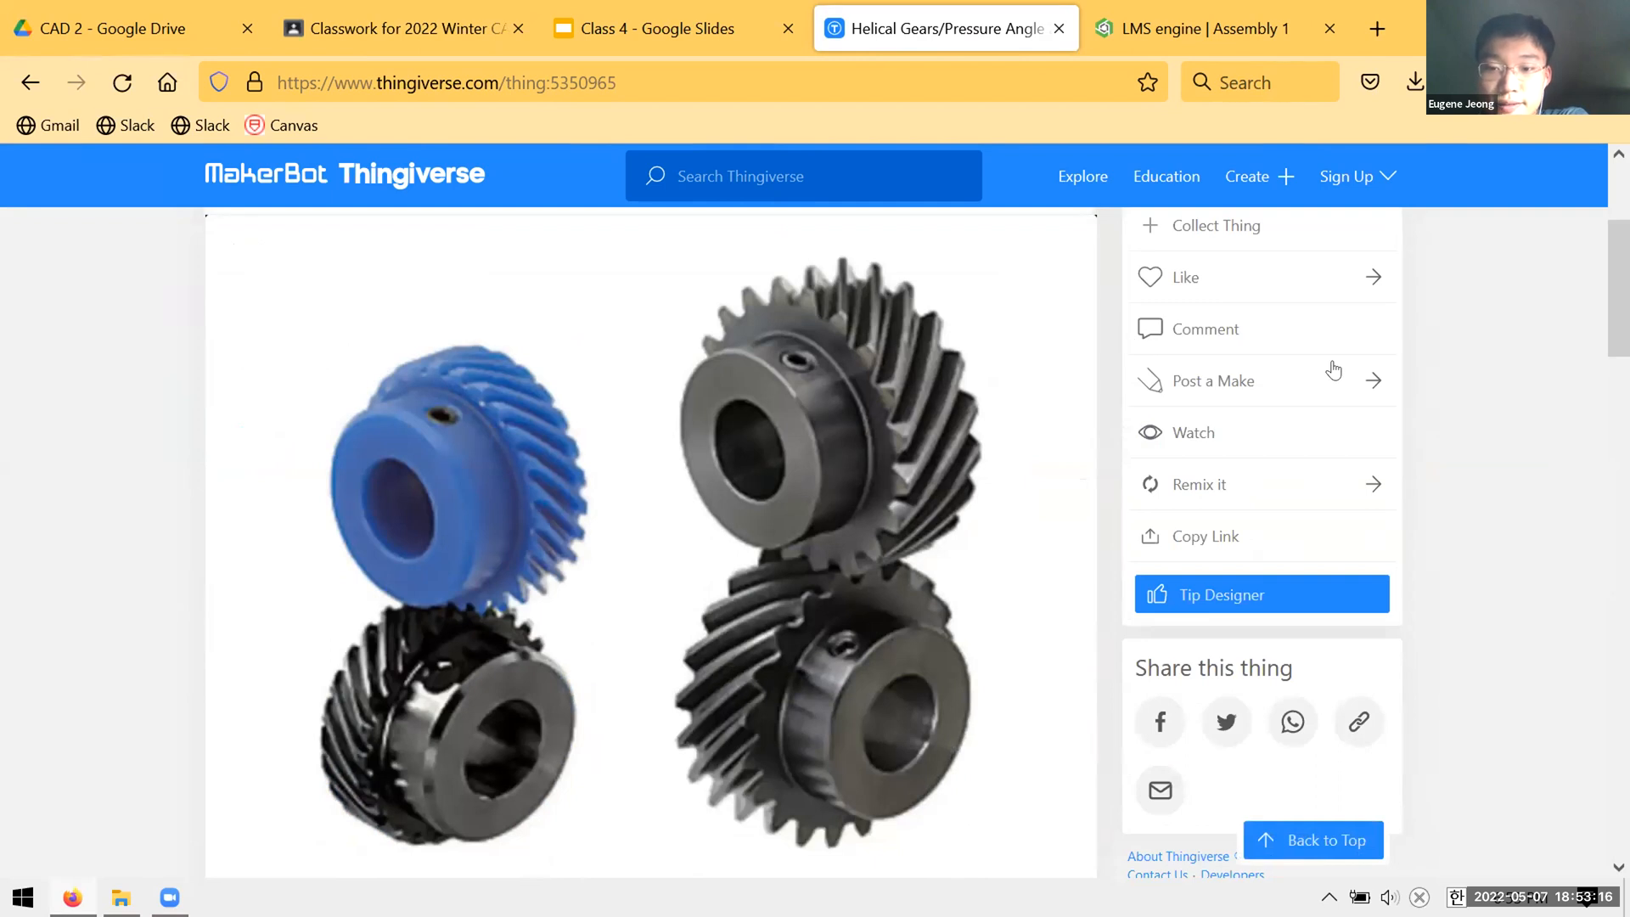
{"action": "scroll", "coordinate": [520, 502], "scroll_direction": "up", "scroll_amount": 3}
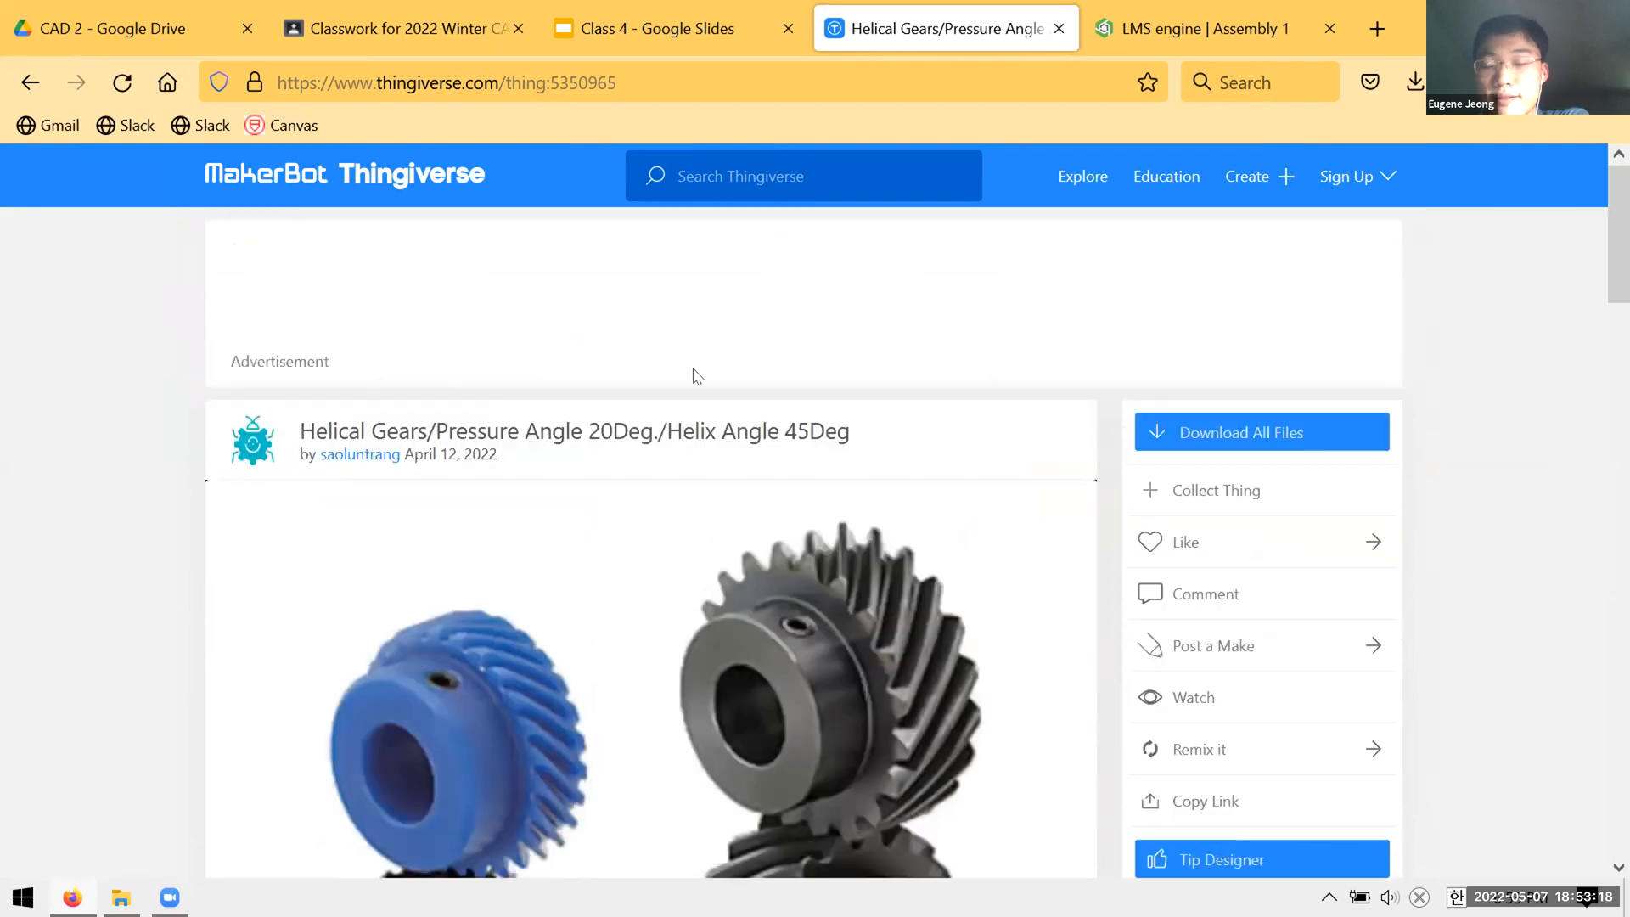
{"action": "scroll", "coordinate": [697, 382], "scroll_direction": "down", "scroll_amount": 2}
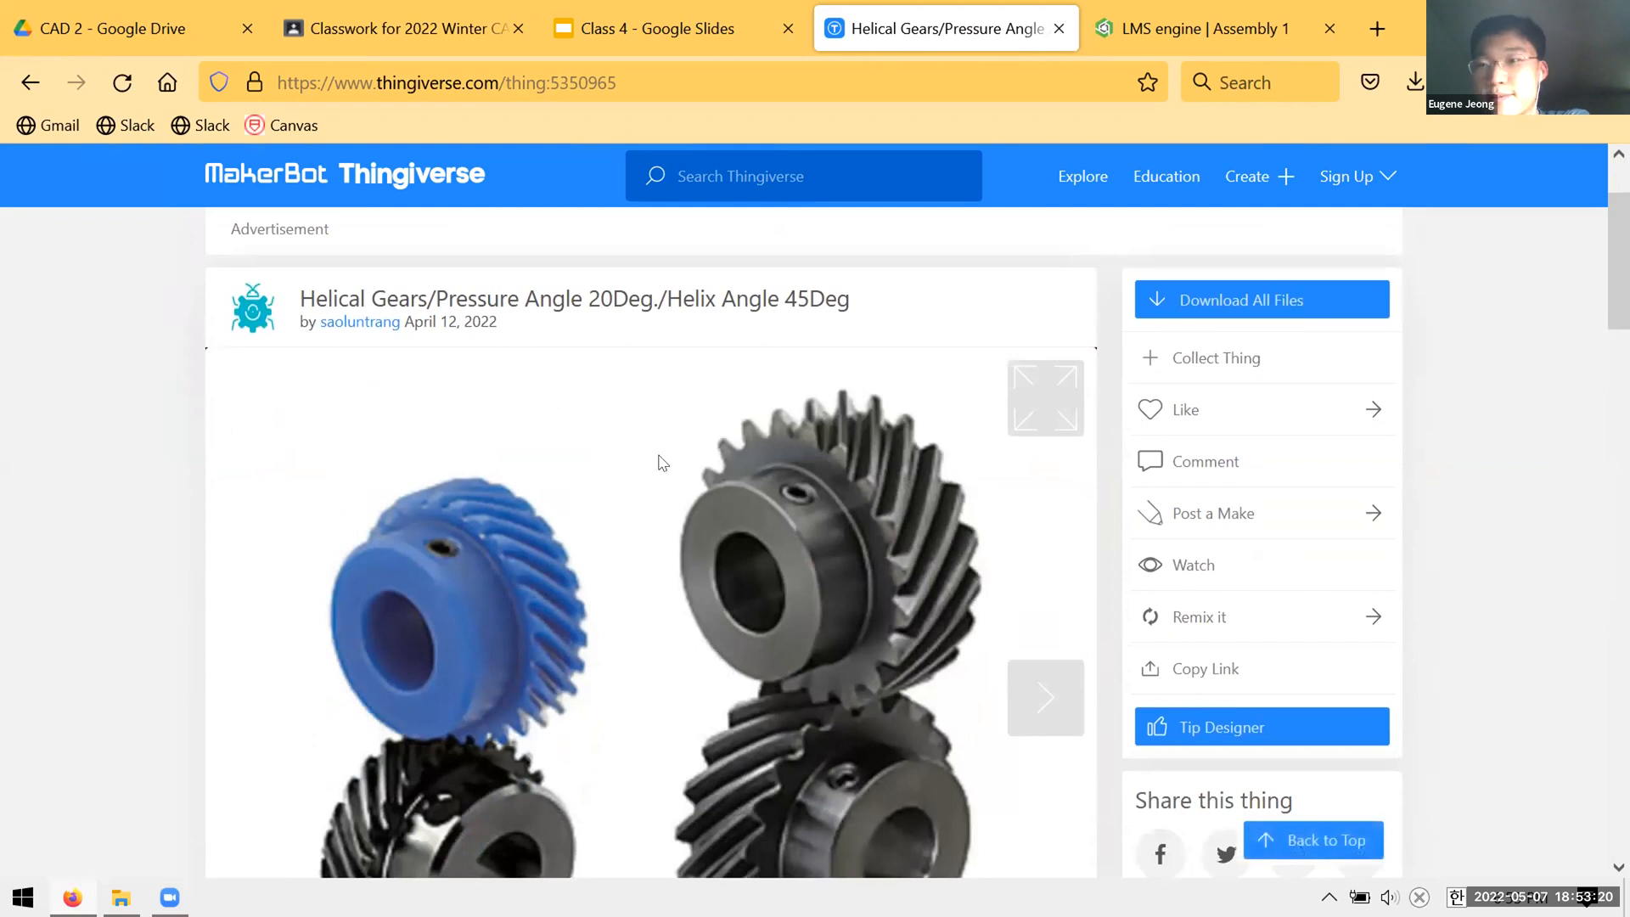
{"action": "scroll", "coordinate": [573, 421], "scroll_direction": "down", "scroll_amount": 2}
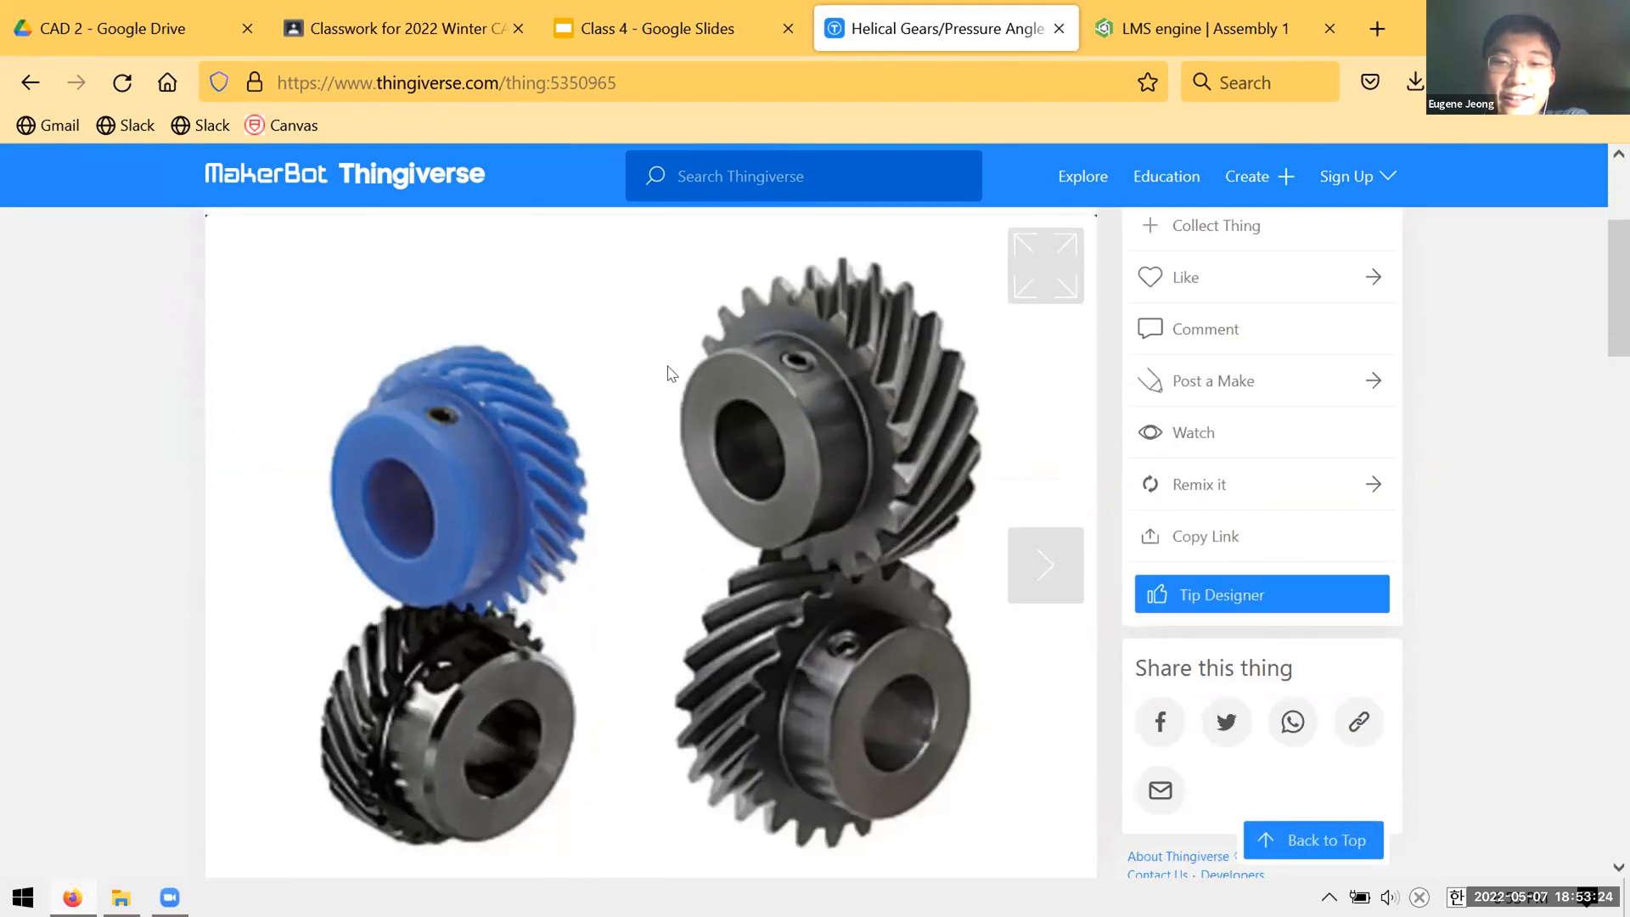
{"action": "scroll", "coordinate": [566, 406], "scroll_direction": "down", "scroll_amount": 2}
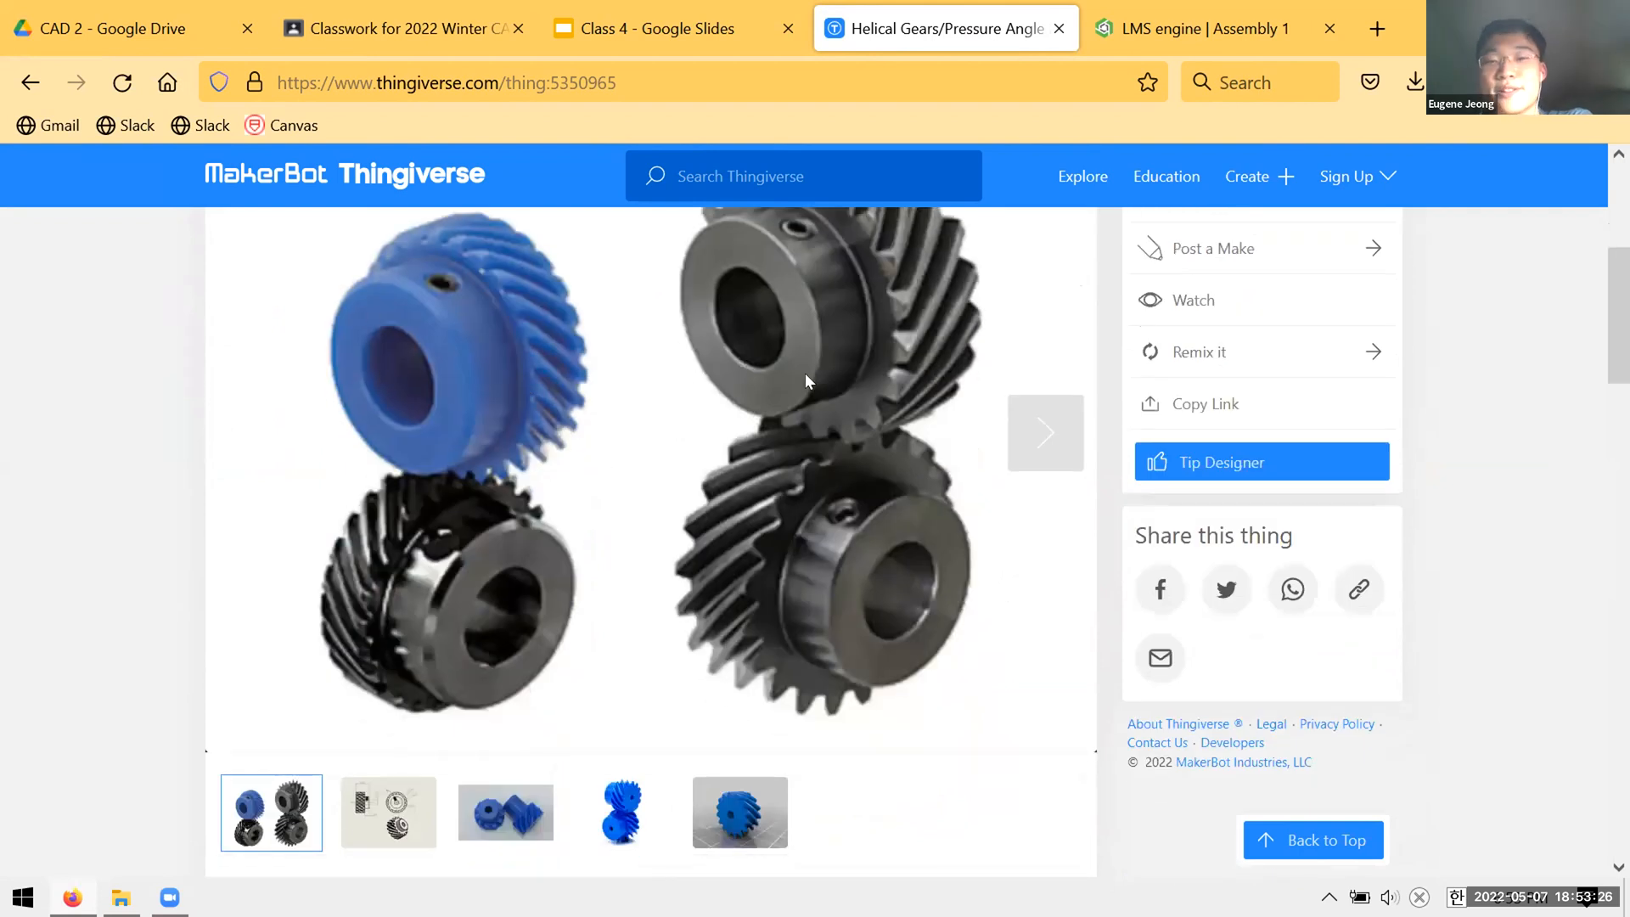
{"action": "scroll", "coordinate": [576, 456], "scroll_direction": "down", "scroll_amount": 4}
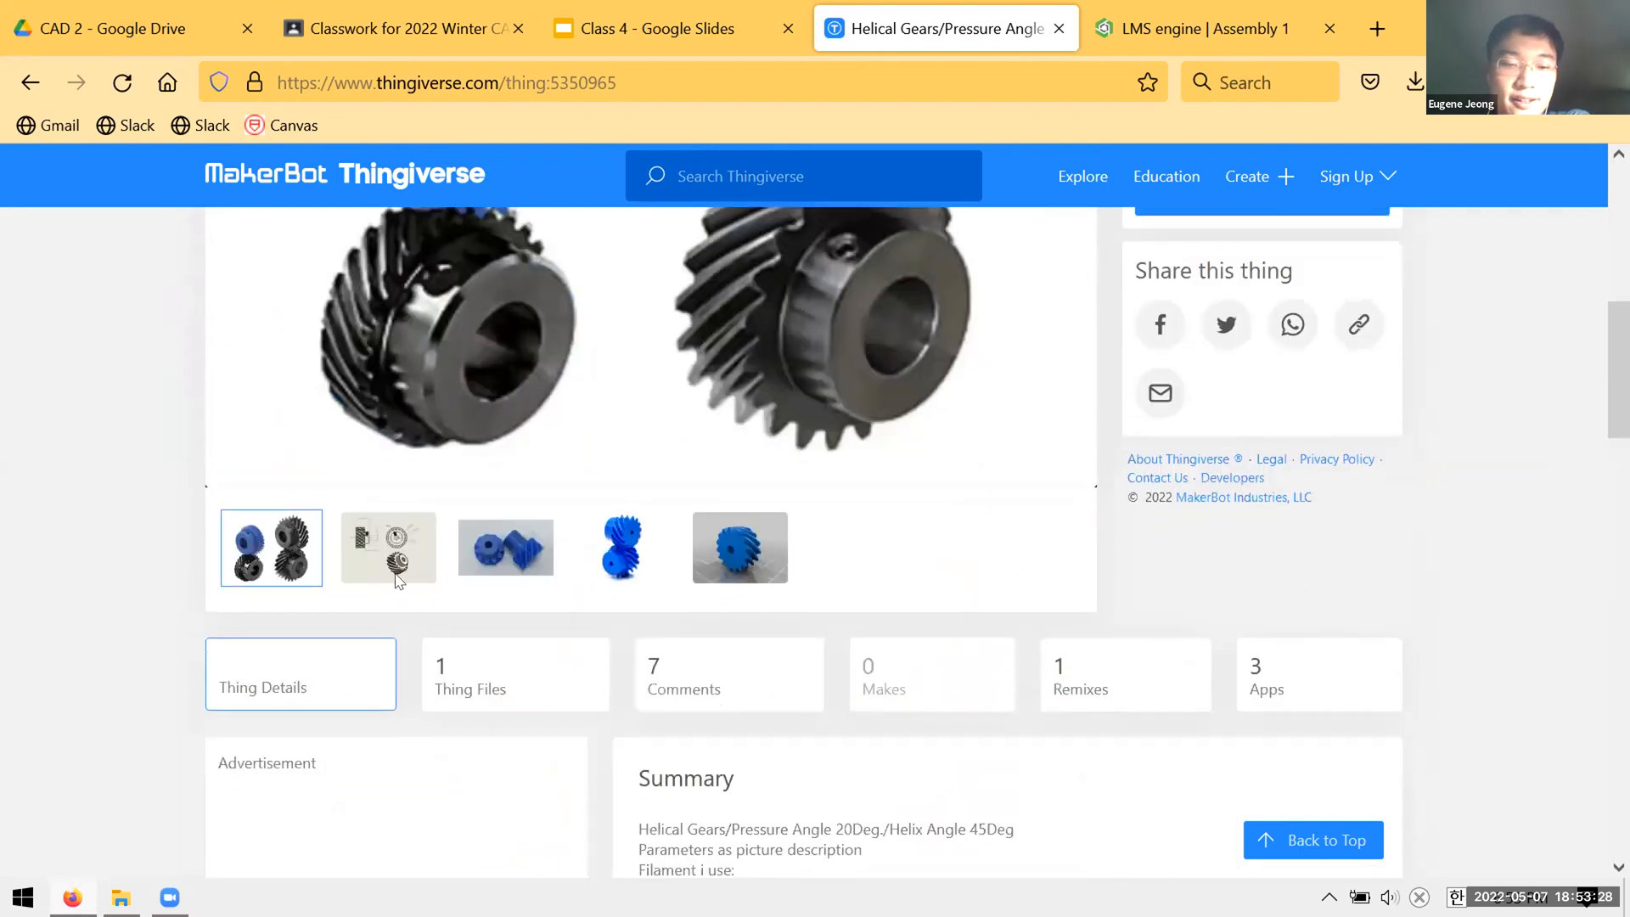
{"action": "scroll", "coordinate": [522, 531], "scroll_direction": "down", "scroll_amount": 10}
{"action": "scroll", "coordinate": [532, 530], "scroll_direction": "up", "scroll_amount": 18}
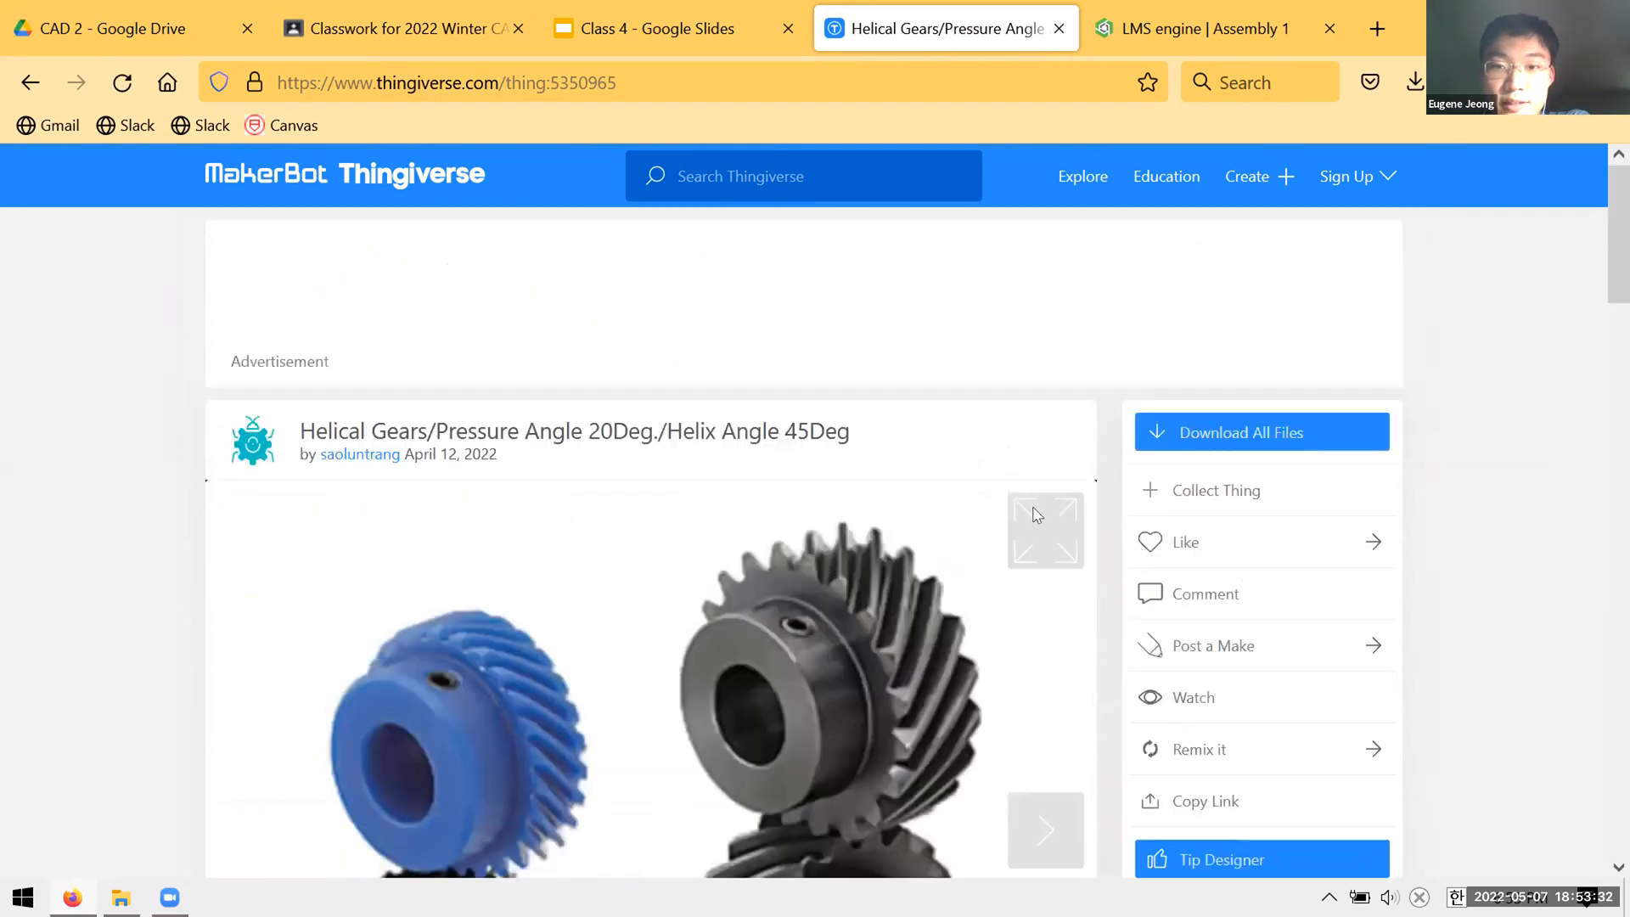
- Download the helical gear file G1.STL from its Thingiverse files and save it to the Desktop
{"action": "left_click", "coordinate": [1245, 431]}
{"action": "left_click", "coordinate": [915, 676]}
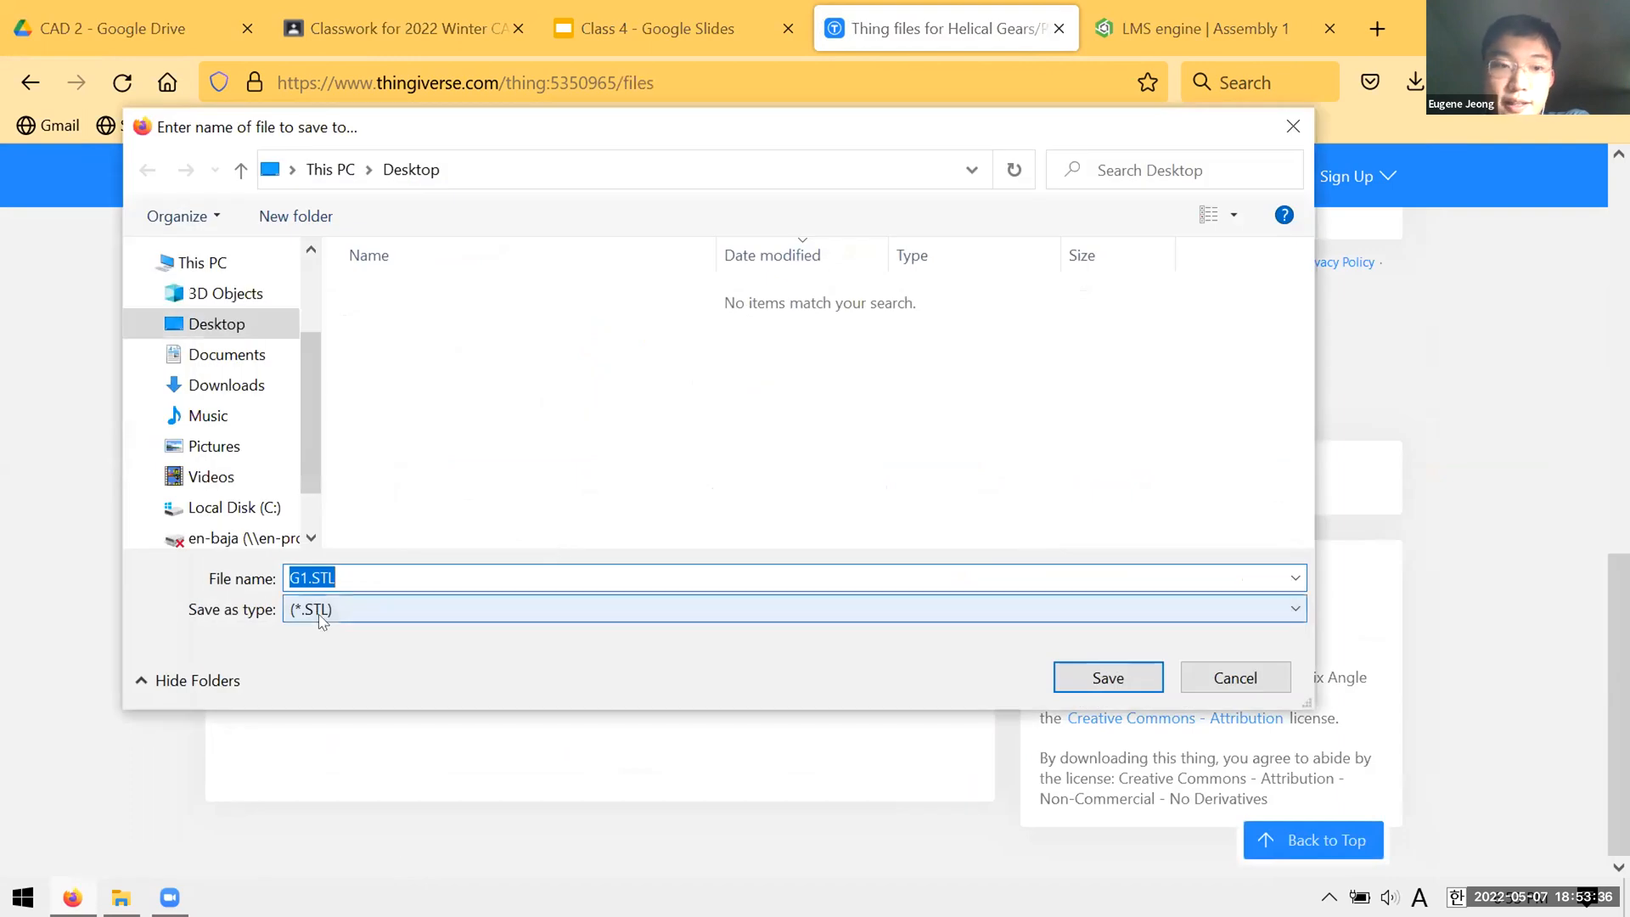
{"action": "left_click_drag", "start_coordinate": [356, 569], "coordinate": [311, 581]}
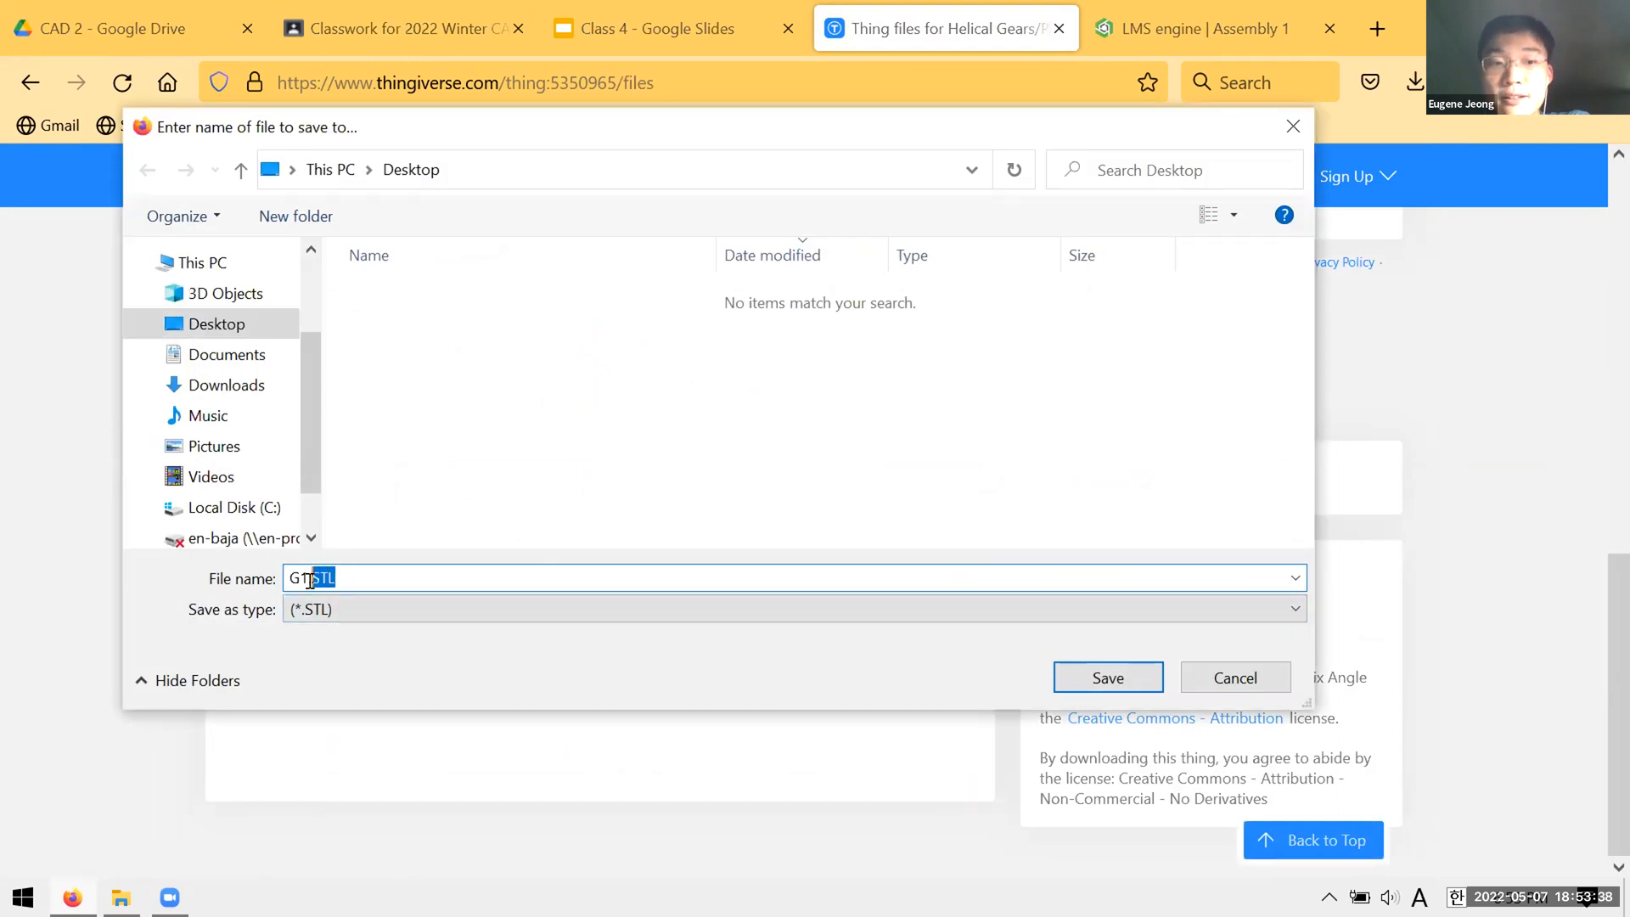
{"action": "left_click", "coordinate": [353, 568]}
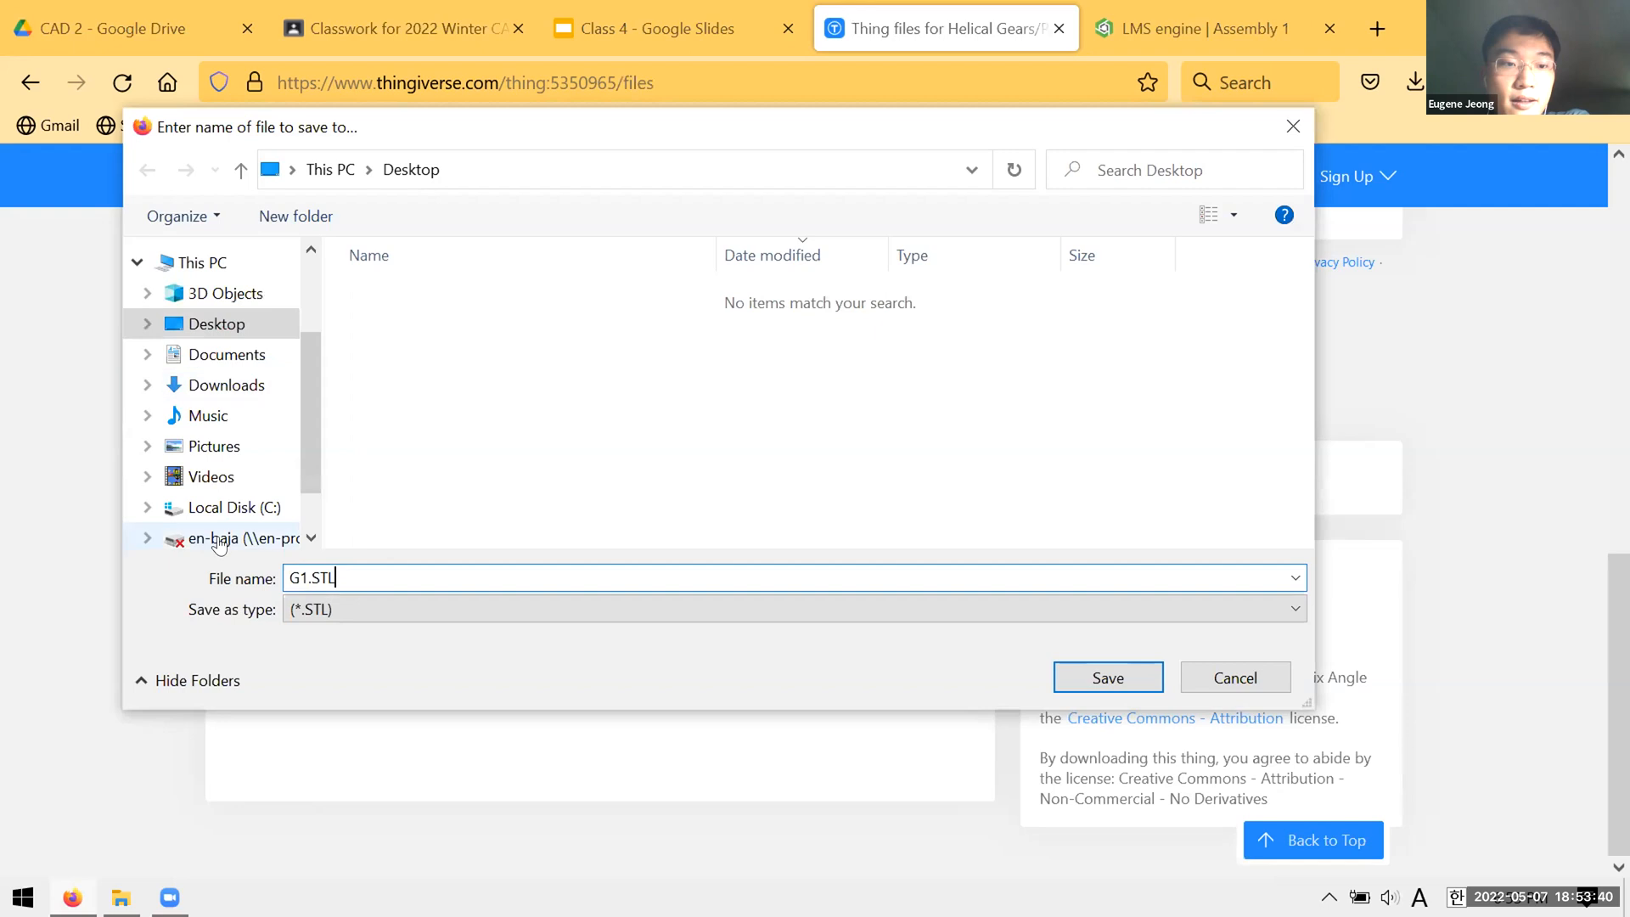
{"action": "left_click", "coordinate": [1108, 677]}
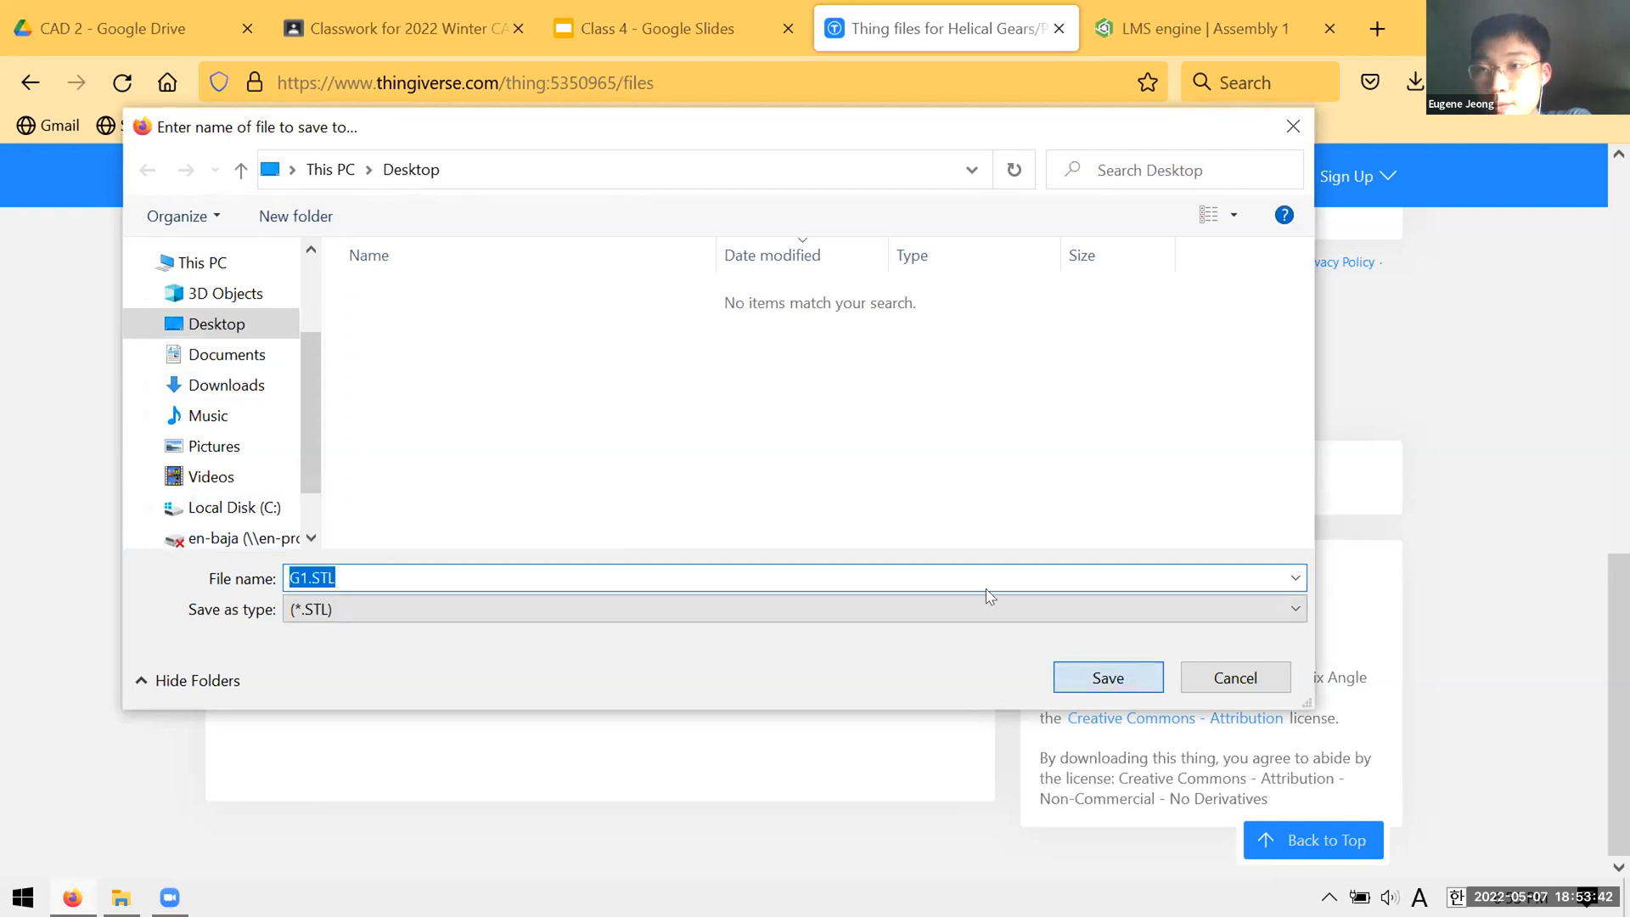
- Switch to the LMS engine document in Onshape and import G1.STL from the Desktop with units in inches
{"action": "left_click", "coordinate": [1219, 10]}
{"action": "left_click", "coordinate": [72, 857]}
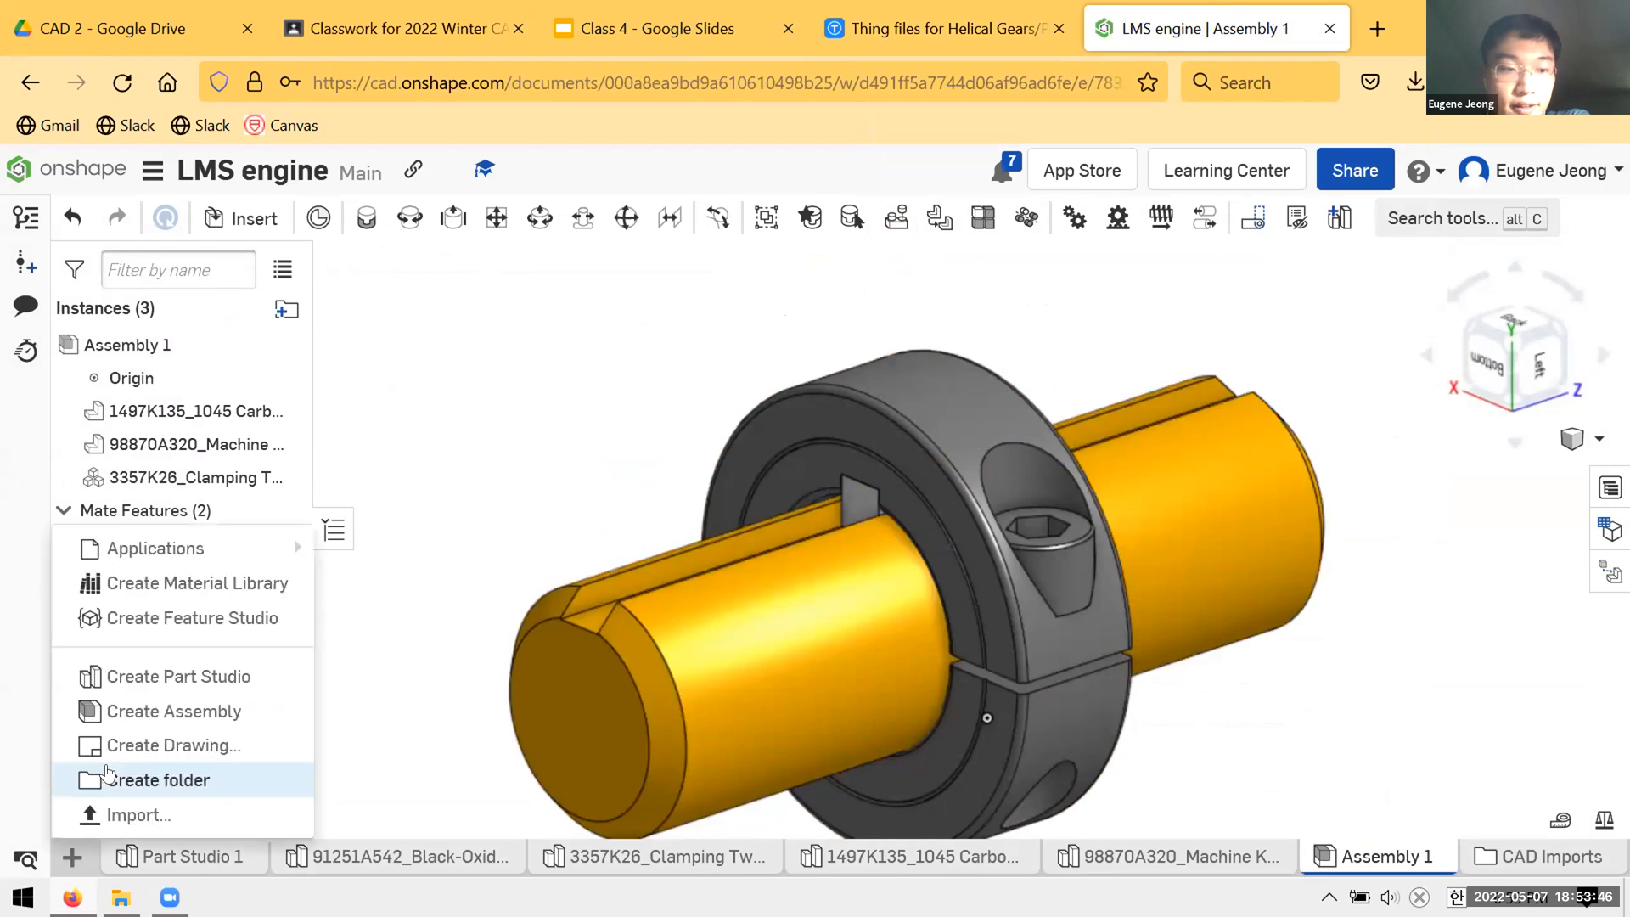
{"action": "left_click", "coordinate": [110, 814]}
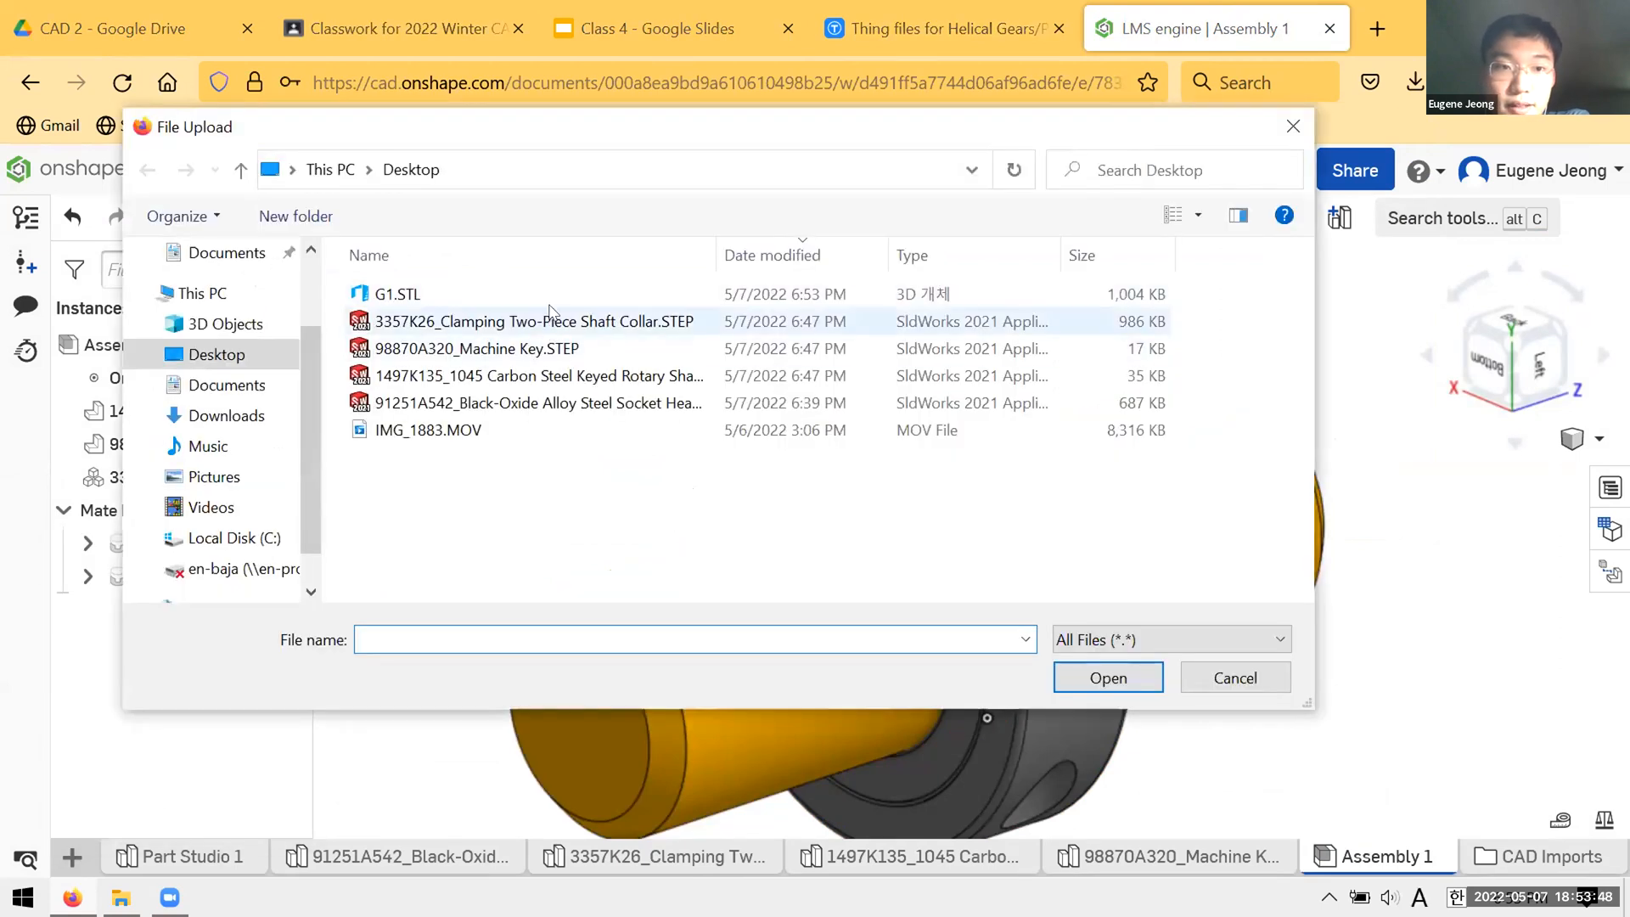
{"action": "double_click", "coordinate": [548, 295]}
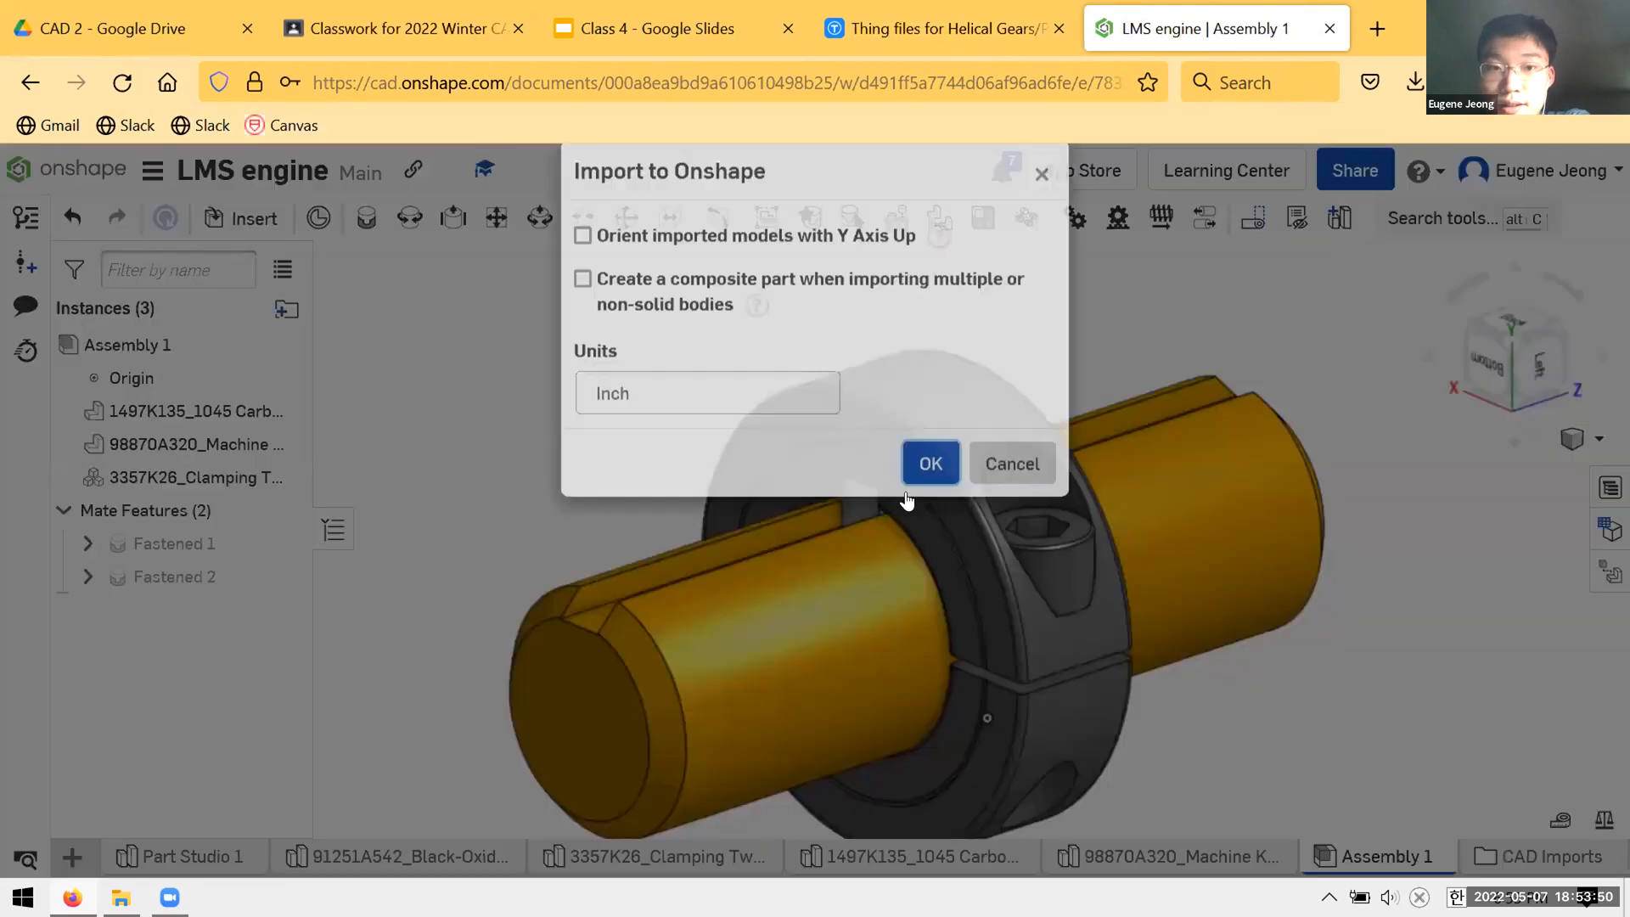
{"action": "left_click", "coordinate": [931, 506]}
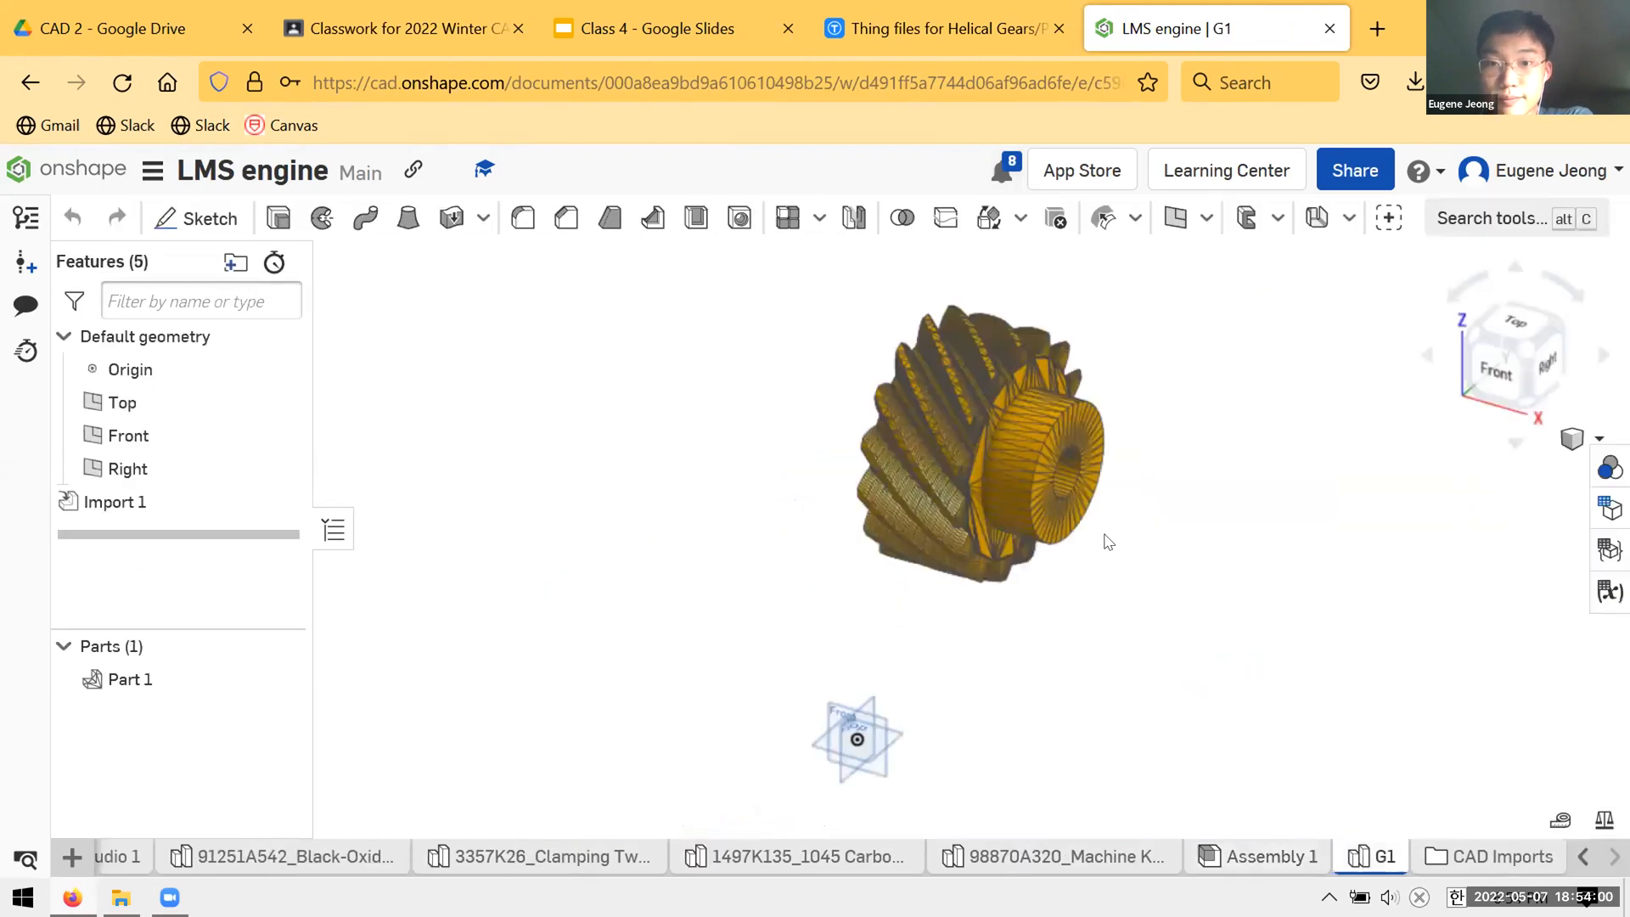
- Examine the imported helical gear's triangulated mesh on its teeth, hub, bore and end faces from several angles
{"action": "scroll", "coordinate": [1047, 375], "scroll_direction": "up", "scroll_amount": 3}
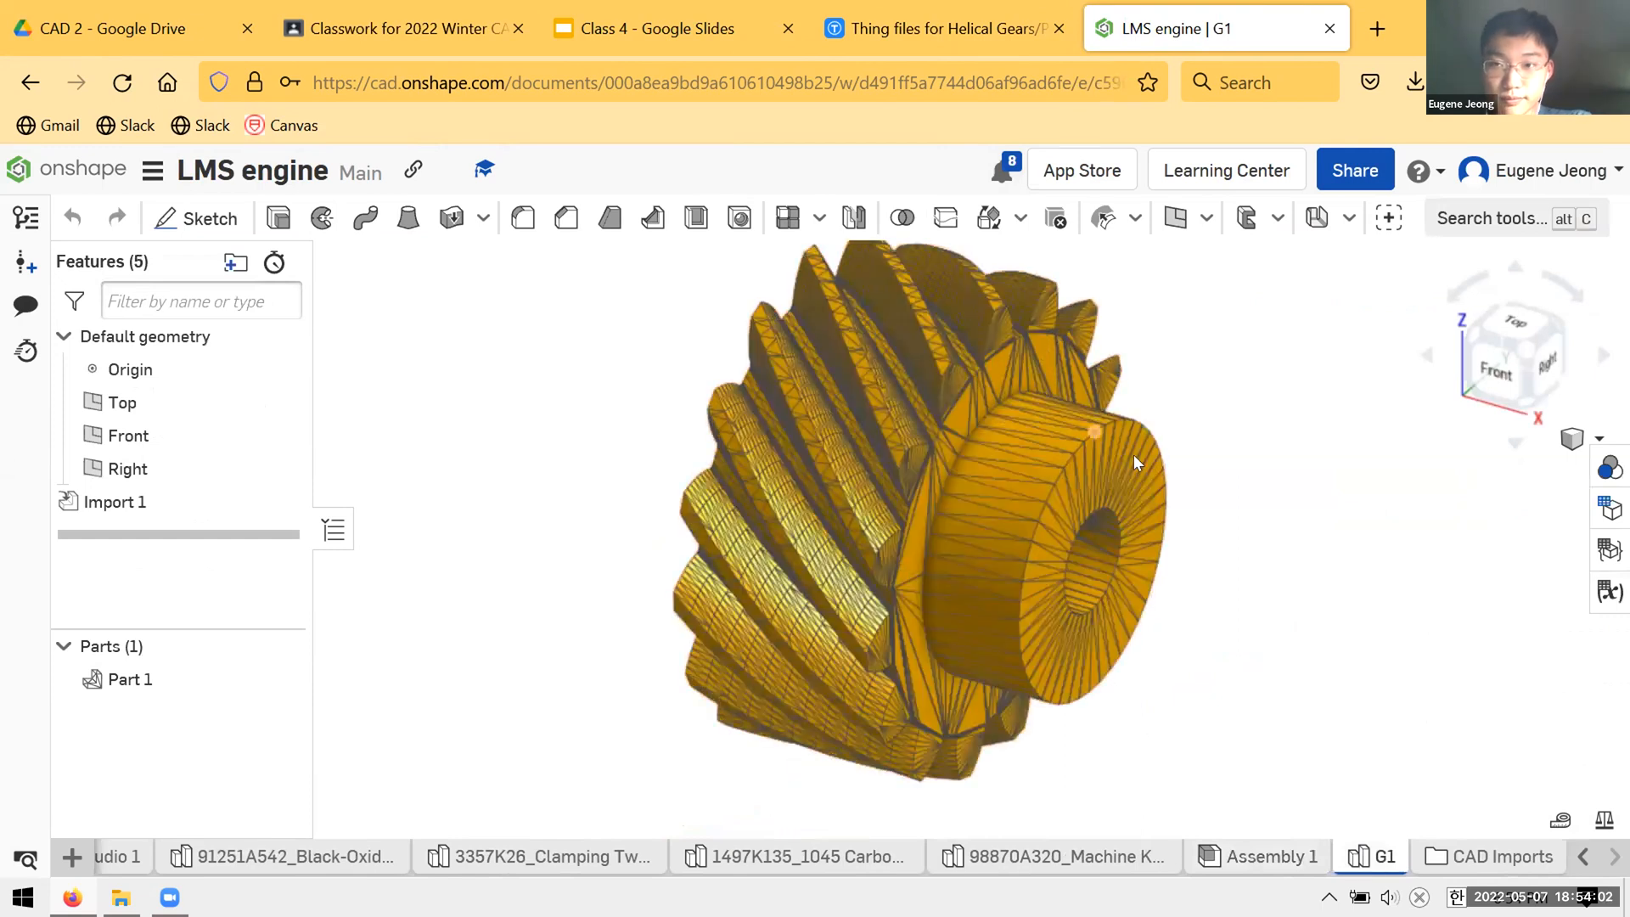
{"action": "right_click_drag", "start_coordinate": [1100, 365], "coordinate": [1055, 289]}
{"action": "scroll", "coordinate": [1047, 489], "scroll_direction": "up", "scroll_amount": 5}
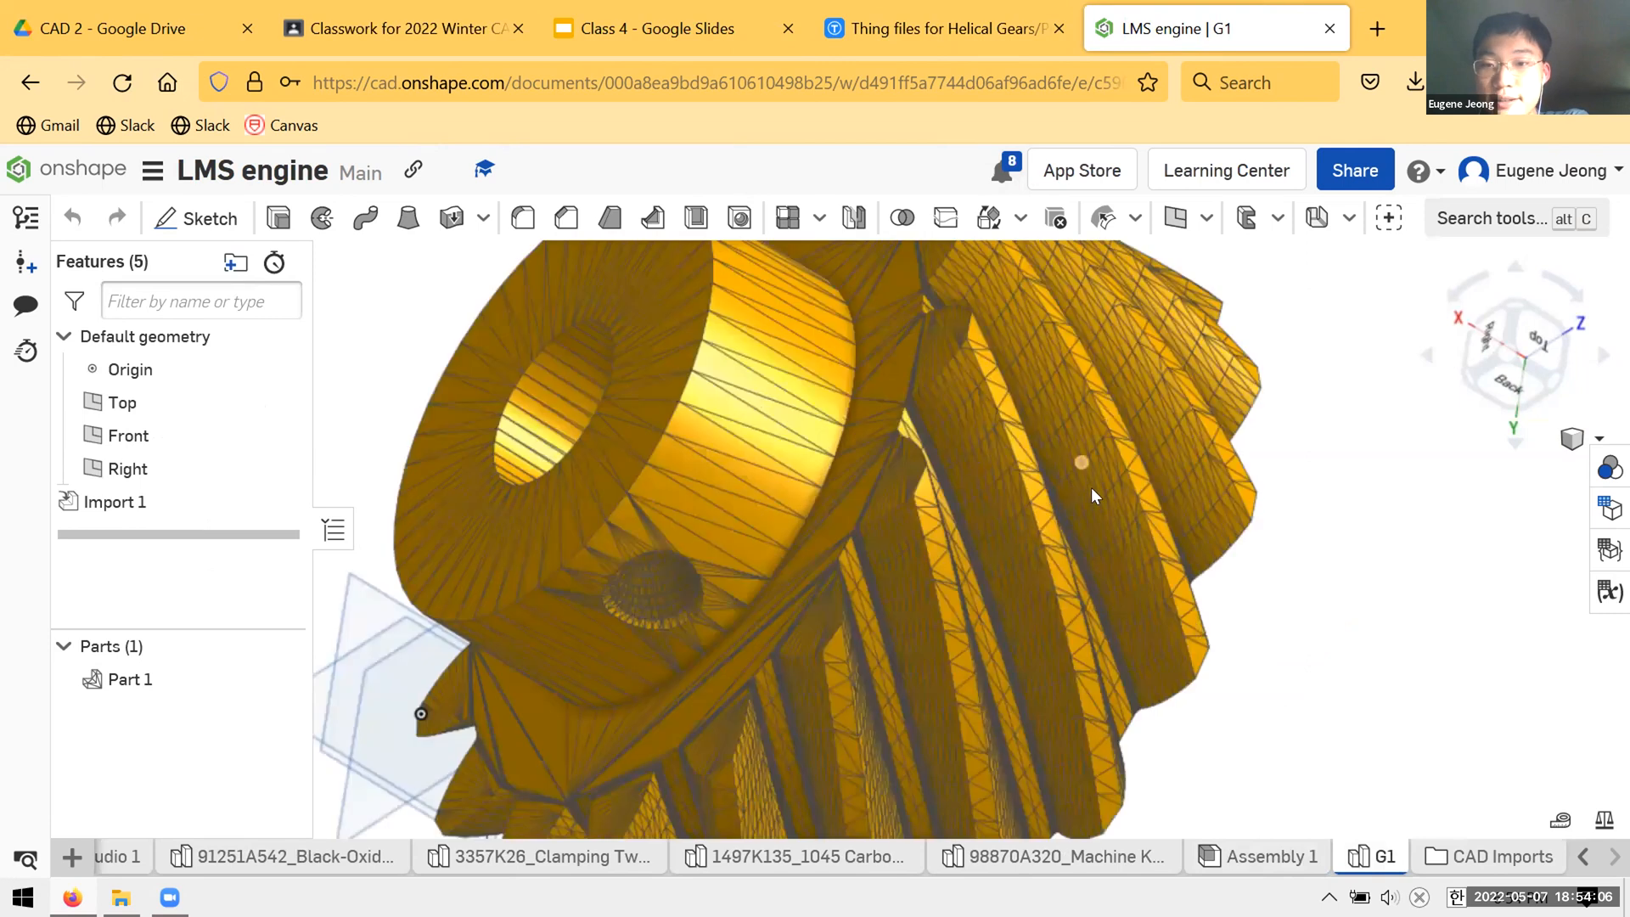
{"action": "right_click_drag", "start_coordinate": [1256, 586], "coordinate": [1184, 539]}
{"action": "scroll", "coordinate": [1184, 537], "scroll_direction": "down", "scroll_amount": 5}
{"action": "scroll", "coordinate": [992, 597], "scroll_direction": "up", "scroll_amount": 6}
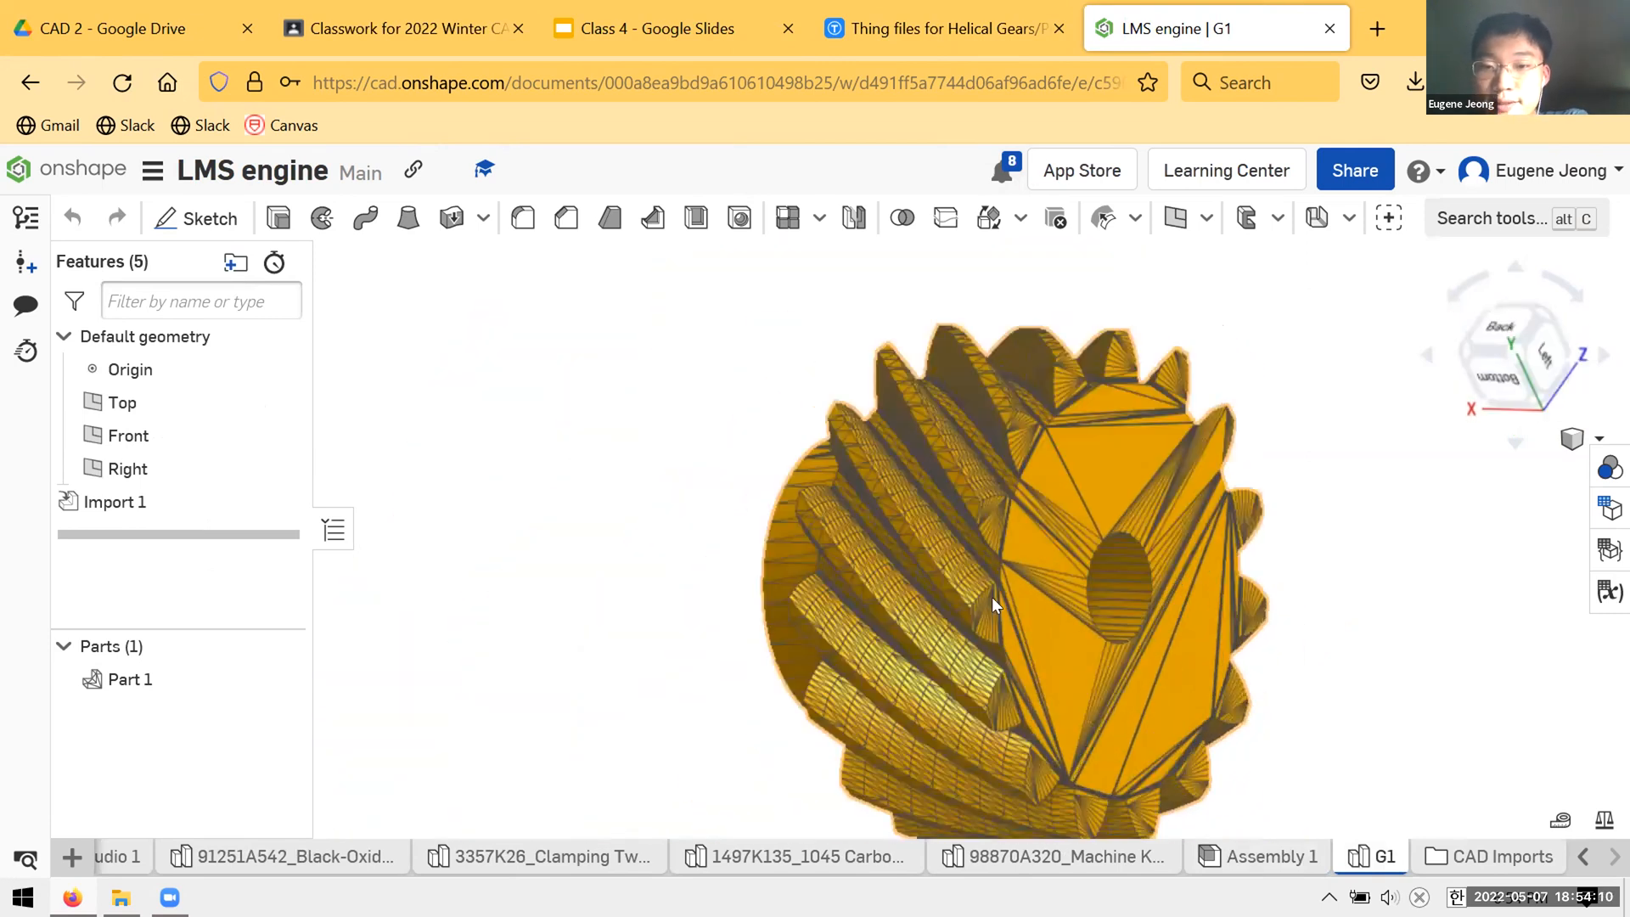
{"action": "right_click_drag", "start_coordinate": [944, 599], "coordinate": [787, 371]}
{"action": "scroll", "coordinate": [802, 394], "scroll_direction": "down", "scroll_amount": 3}
{"action": "scroll", "coordinate": [884, 368], "scroll_direction": "up", "scroll_amount": 5}
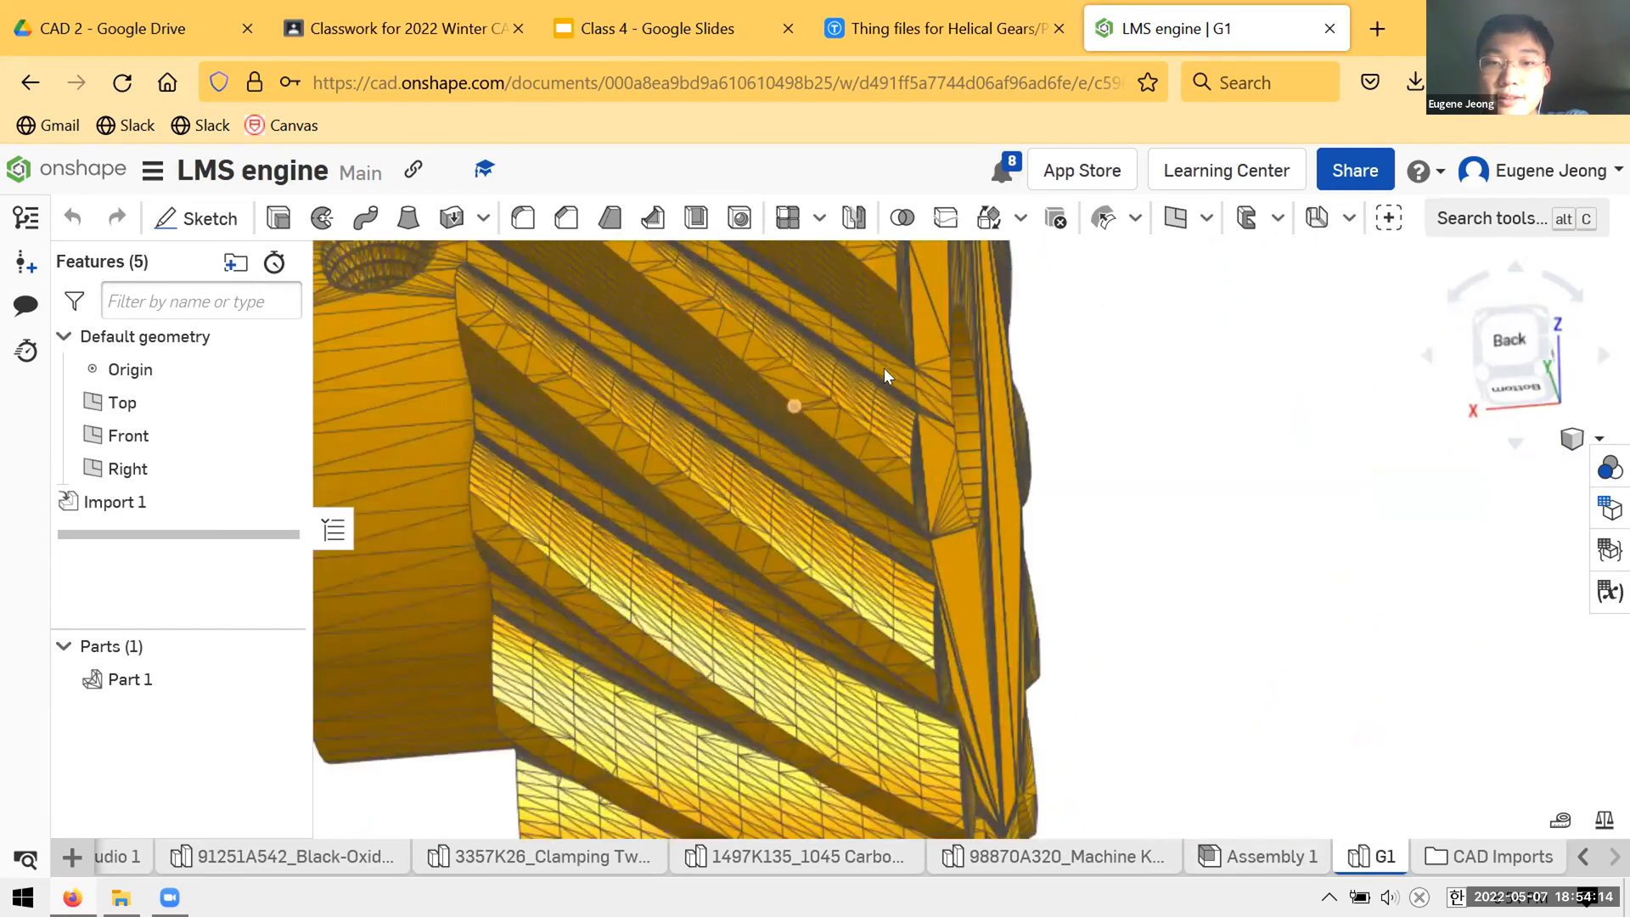
{"action": "right_click_drag", "start_coordinate": [980, 450], "coordinate": [1115, 450]}
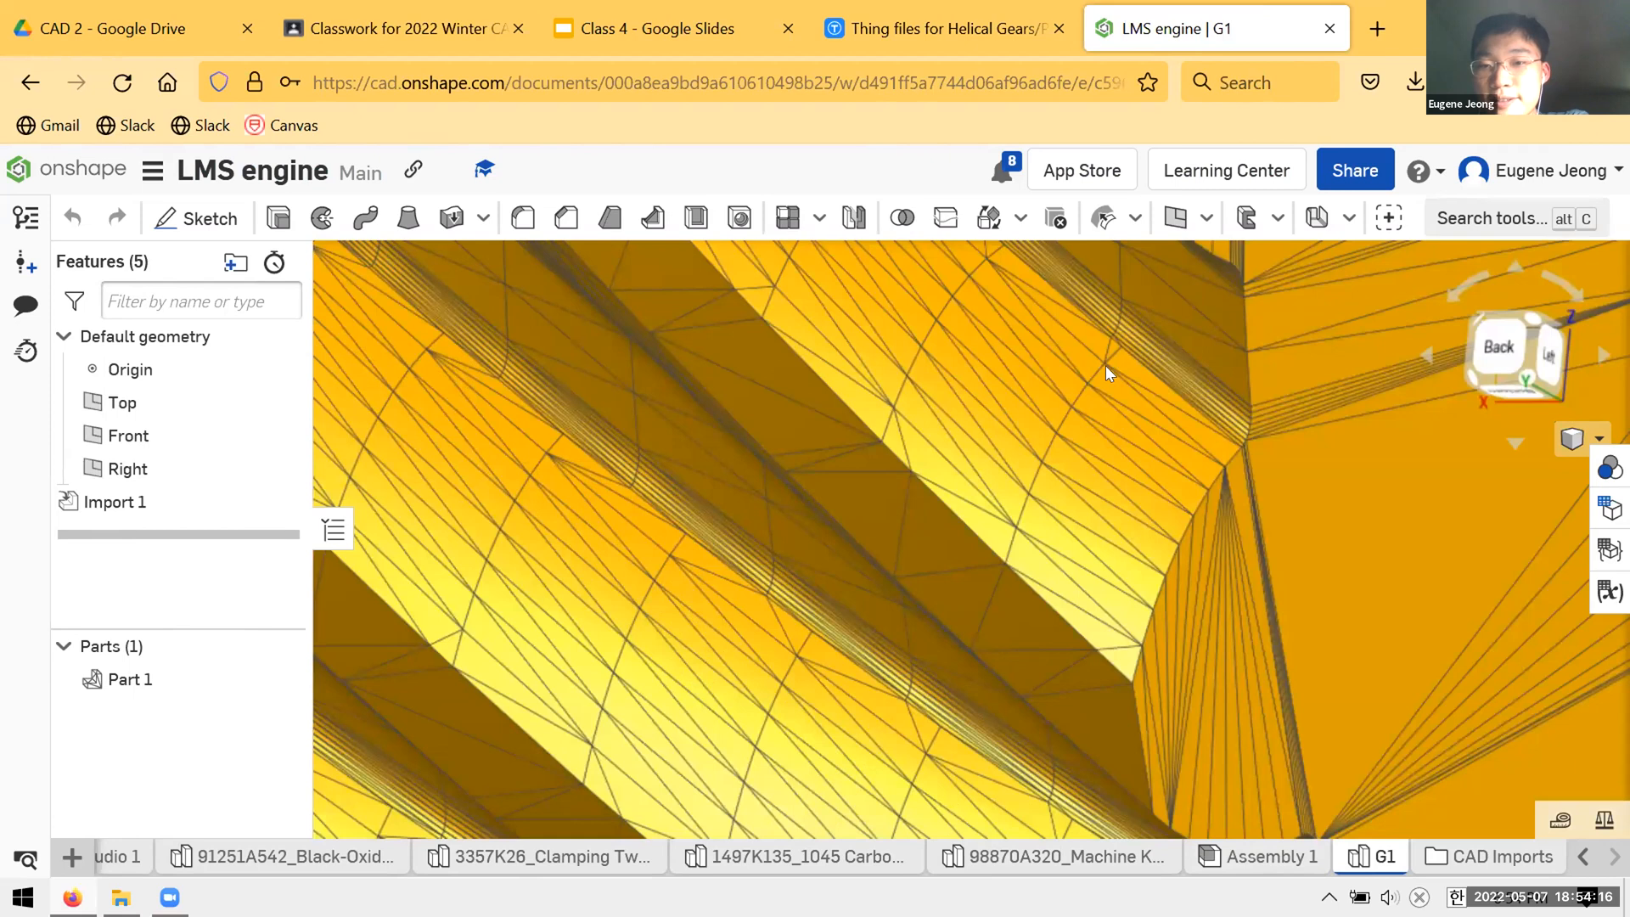
{"action": "scroll", "coordinate": [1143, 458], "scroll_direction": "down", "scroll_amount": 10}
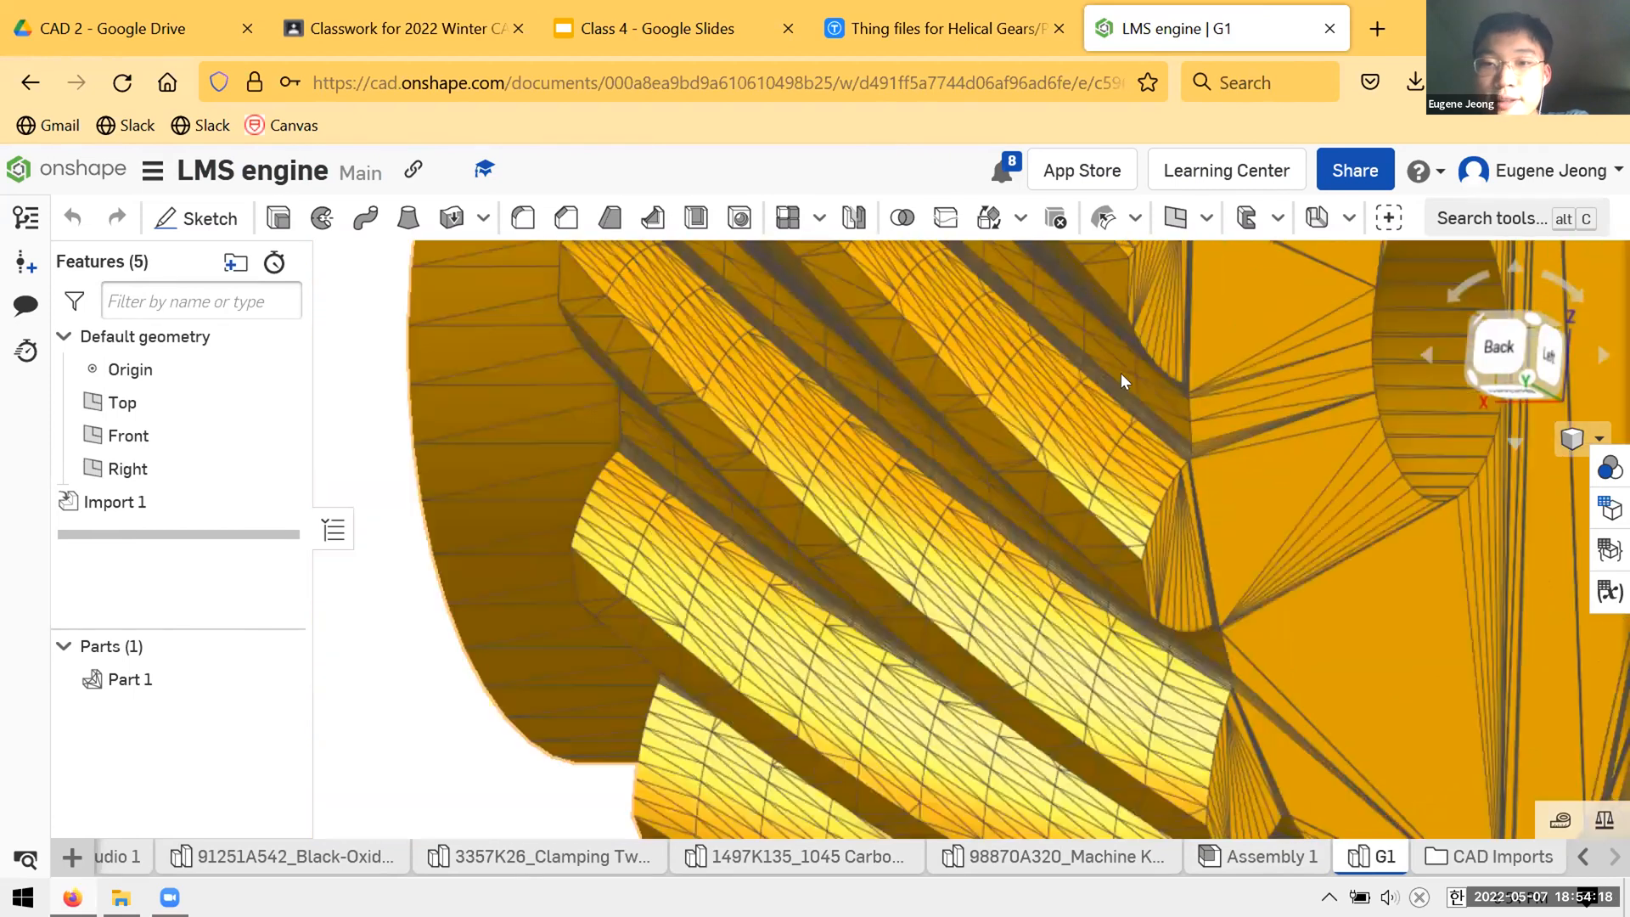
{"action": "scroll", "coordinate": [1175, 355], "scroll_direction": "up", "scroll_amount": 5}
{"action": "right_click_drag", "start_coordinate": [1134, 425], "coordinate": [727, 493]}
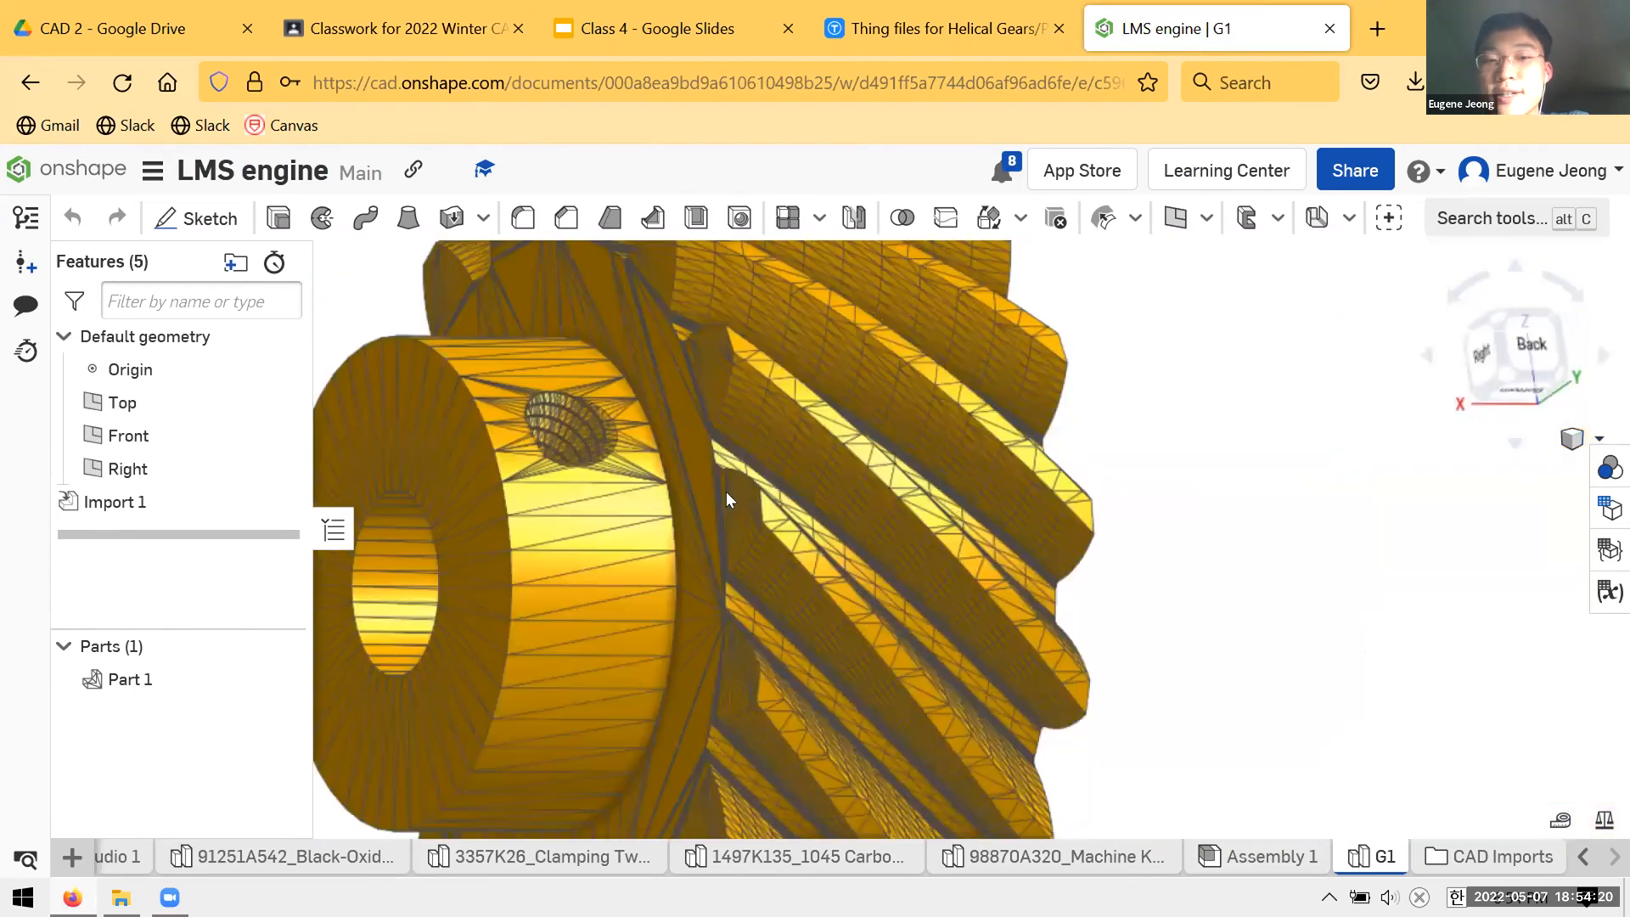
{"action": "scroll", "coordinate": [732, 489], "scroll_direction": "up", "scroll_amount": 5}
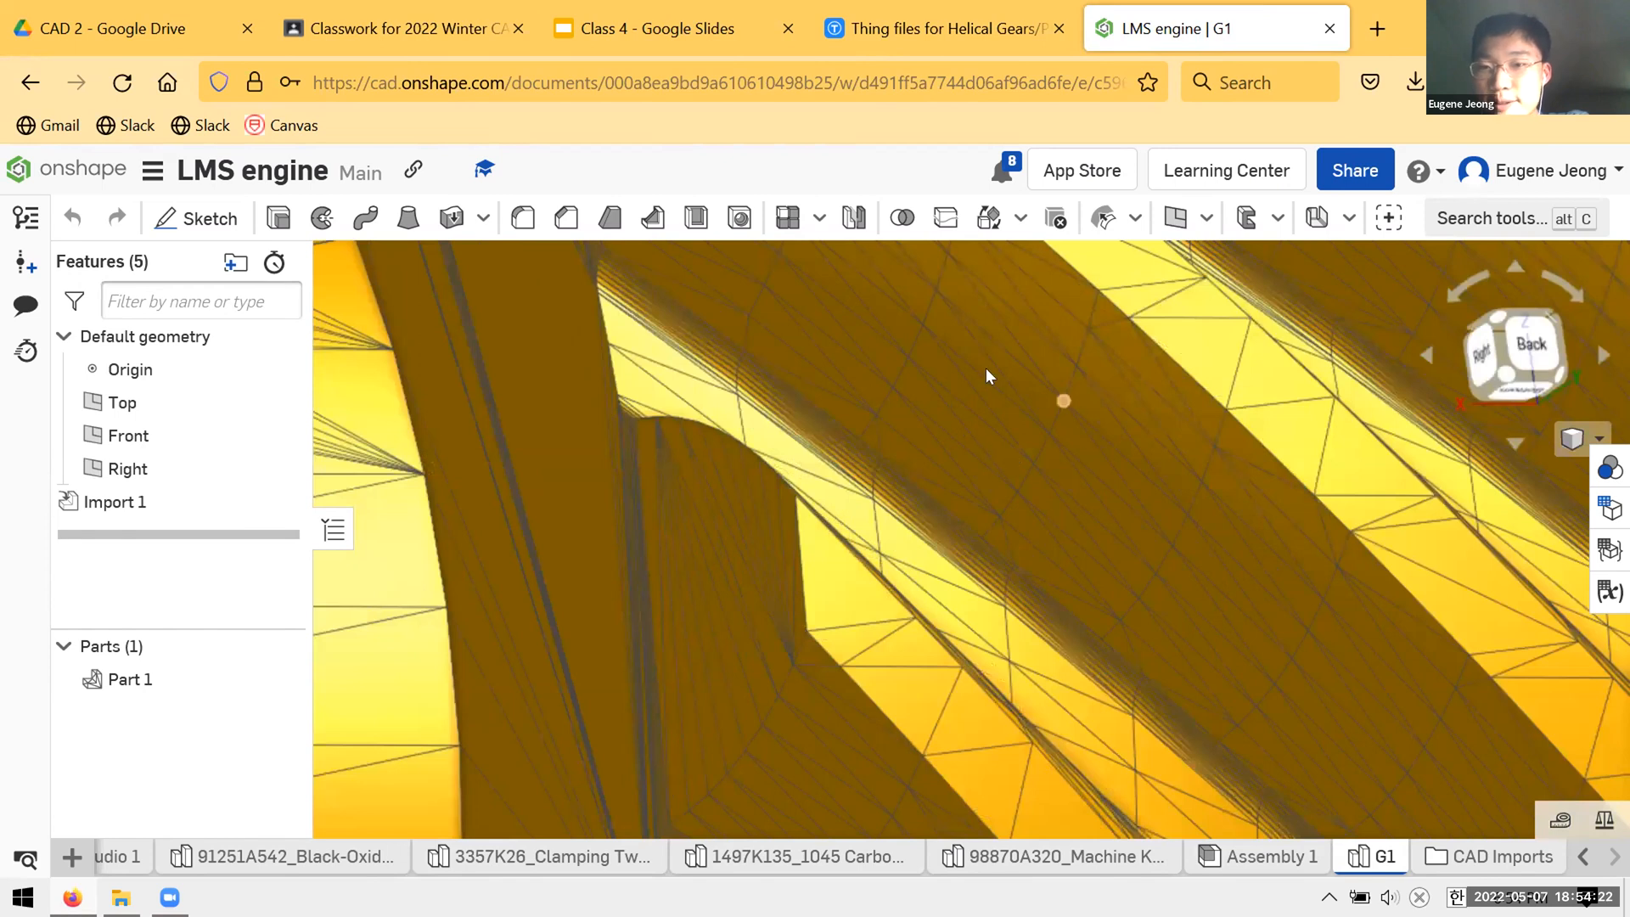
- Inspect the facets of the helical gear's tooth flanks, the threaded hole in its hub and its toothed end face
{"action": "scroll", "coordinate": [986, 376], "scroll_direction": "down", "scroll_amount": 3}
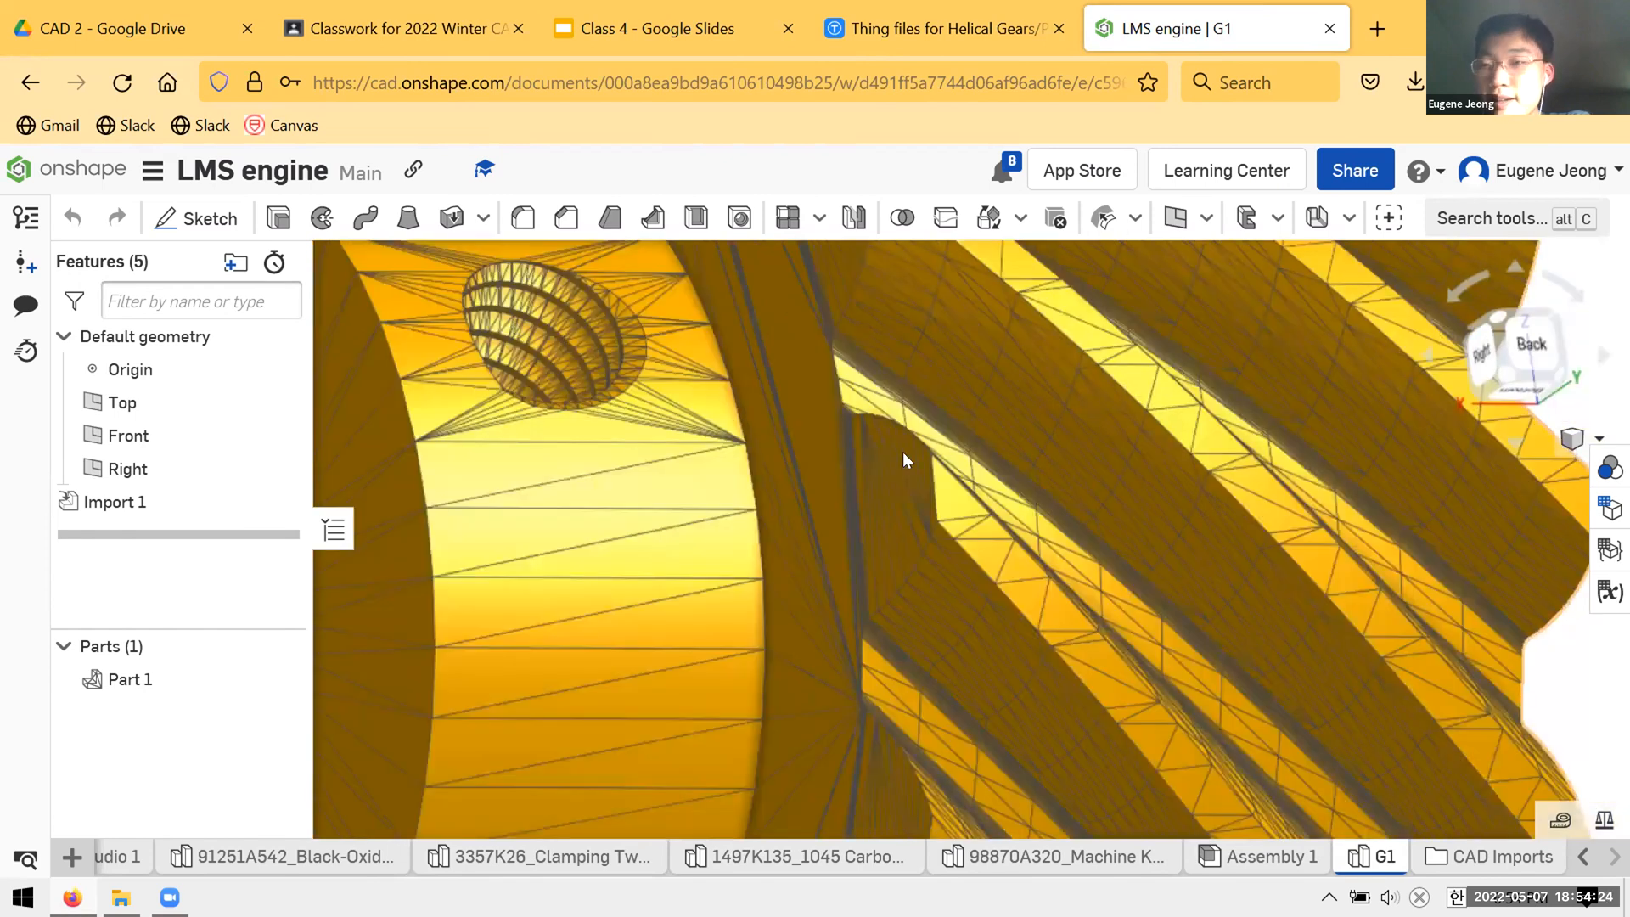
{"action": "scroll", "coordinate": [696, 365], "scroll_direction": "up", "scroll_amount": 3}
{"action": "scroll", "coordinate": [902, 374], "scroll_direction": "down", "scroll_amount": 10}
{"action": "right_click_drag", "start_coordinate": [900, 370], "coordinate": [1048, 397]}
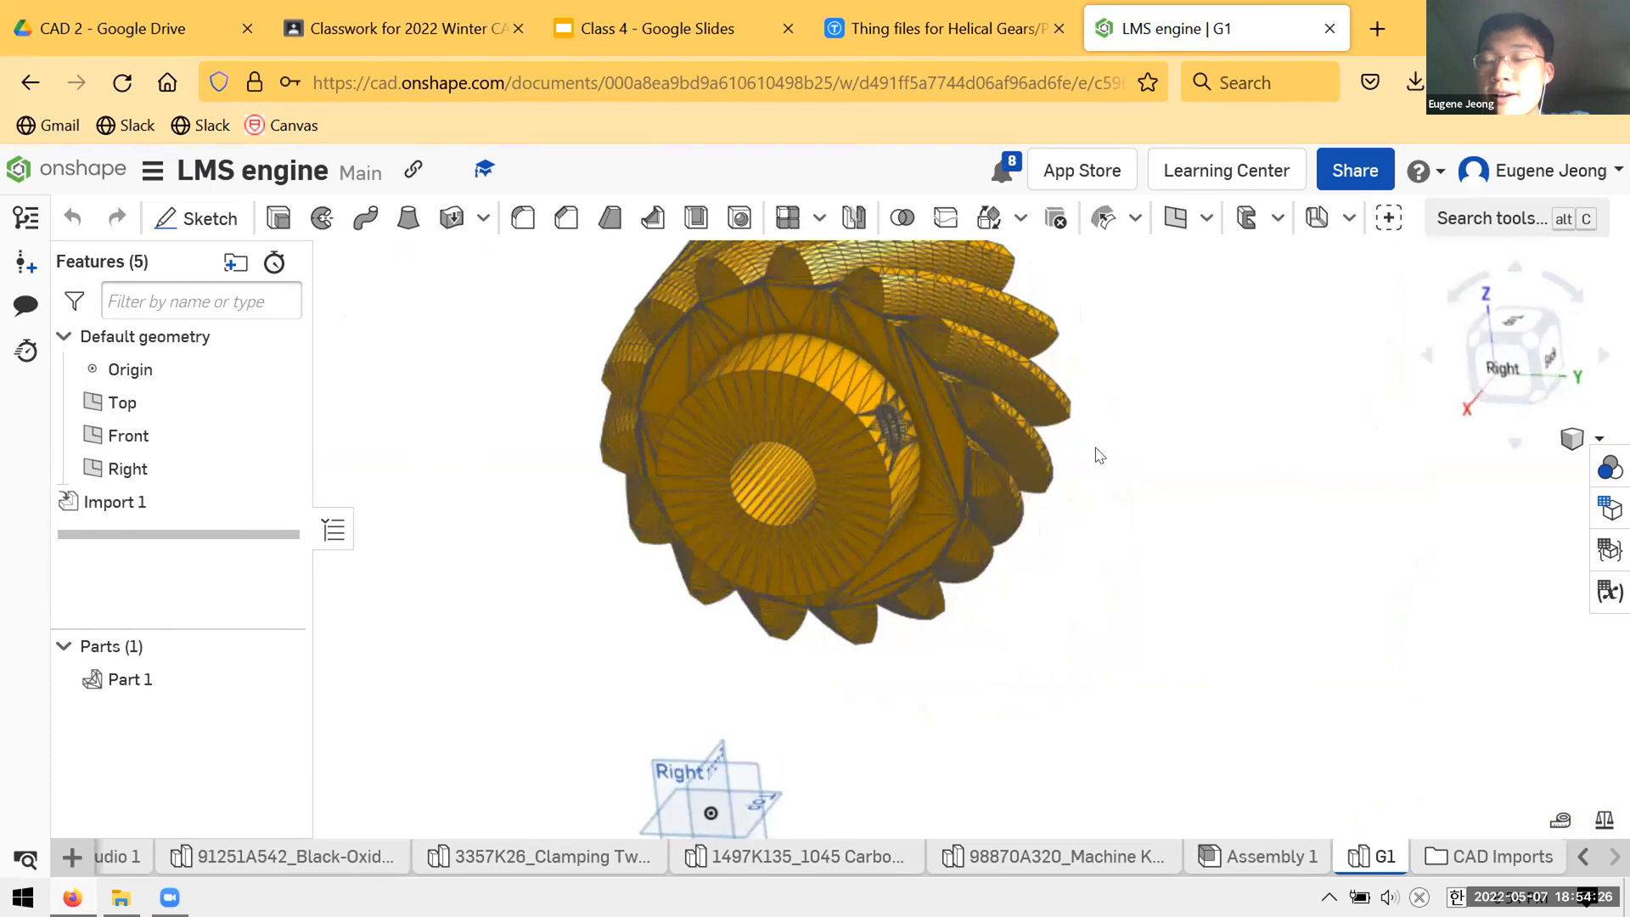
{"action": "scroll", "coordinate": [1099, 451], "scroll_direction": "down", "scroll_amount": 5}
{"action": "scroll", "coordinate": [1140, 543], "scroll_direction": "up", "scroll_amount": 7}
{"action": "right_click_drag", "start_coordinate": [1143, 498], "coordinate": [1225, 467]}
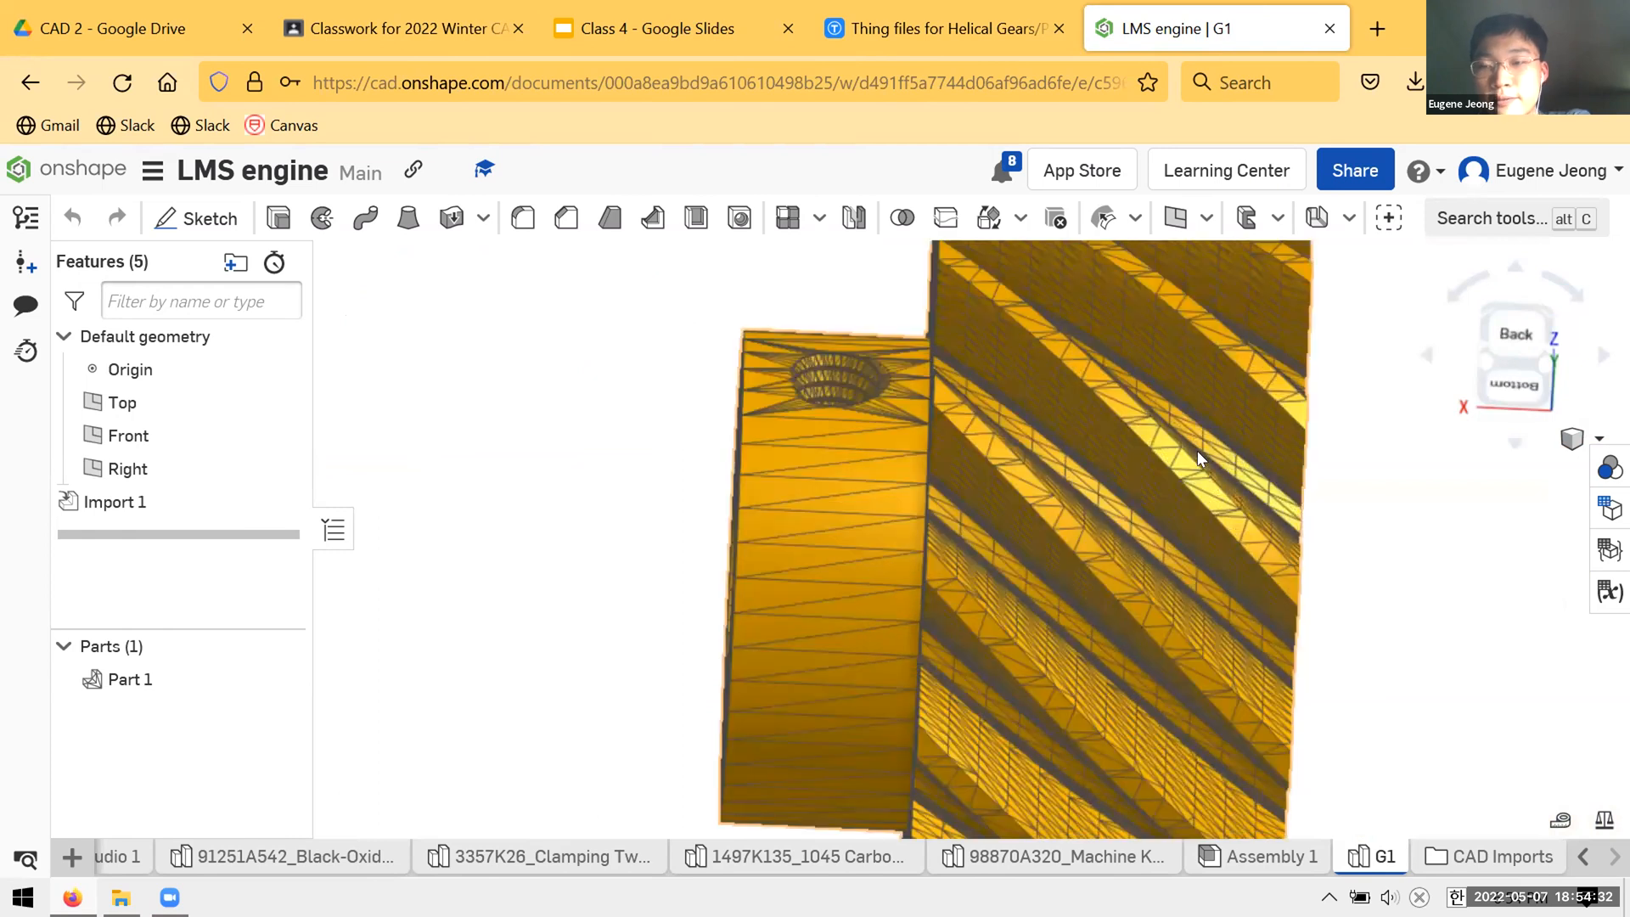
{"action": "right_click_drag", "start_coordinate": [1104, 406], "coordinate": [945, 403]}
{"action": "scroll", "coordinate": [945, 402], "scroll_direction": "down", "scroll_amount": 6}
{"action": "scroll", "coordinate": [1060, 548], "scroll_direction": "up", "scroll_amount": 4}
{"action": "scroll", "coordinate": [951, 298], "scroll_direction": "up", "scroll_amount": 3}
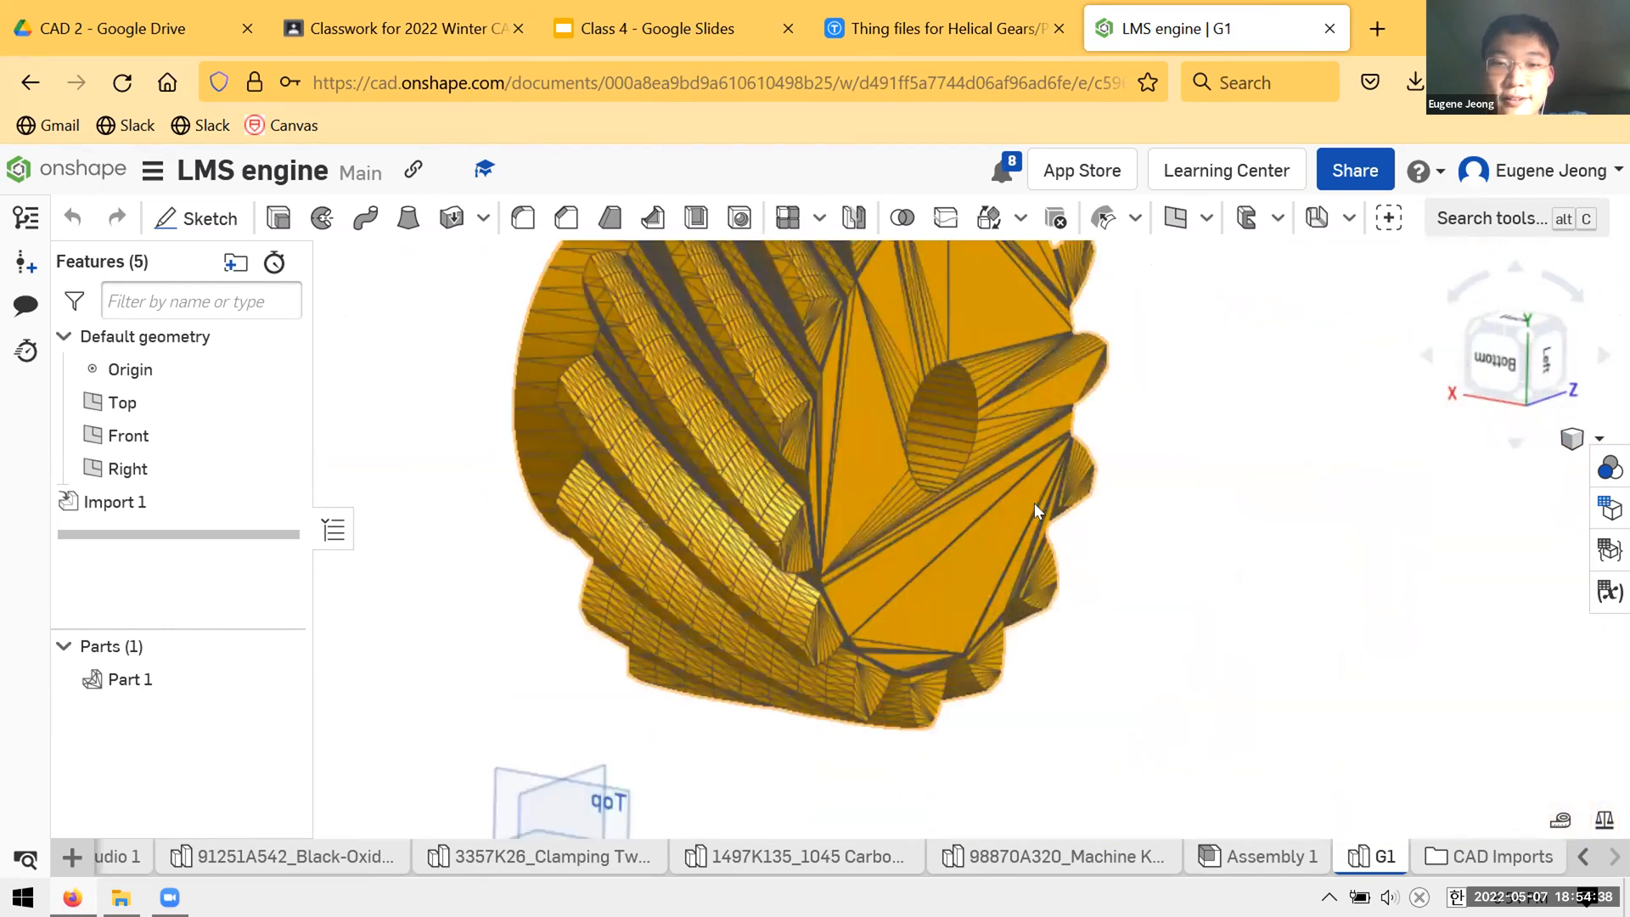
{"action": "scroll", "coordinate": [976, 374], "scroll_direction": "up", "scroll_amount": 3}
{"action": "scroll", "coordinate": [1045, 535], "scroll_direction": "down", "scroll_amount": 5}
{"action": "scroll", "coordinate": [1037, 511], "scroll_direction": "up", "scroll_amount": 2}
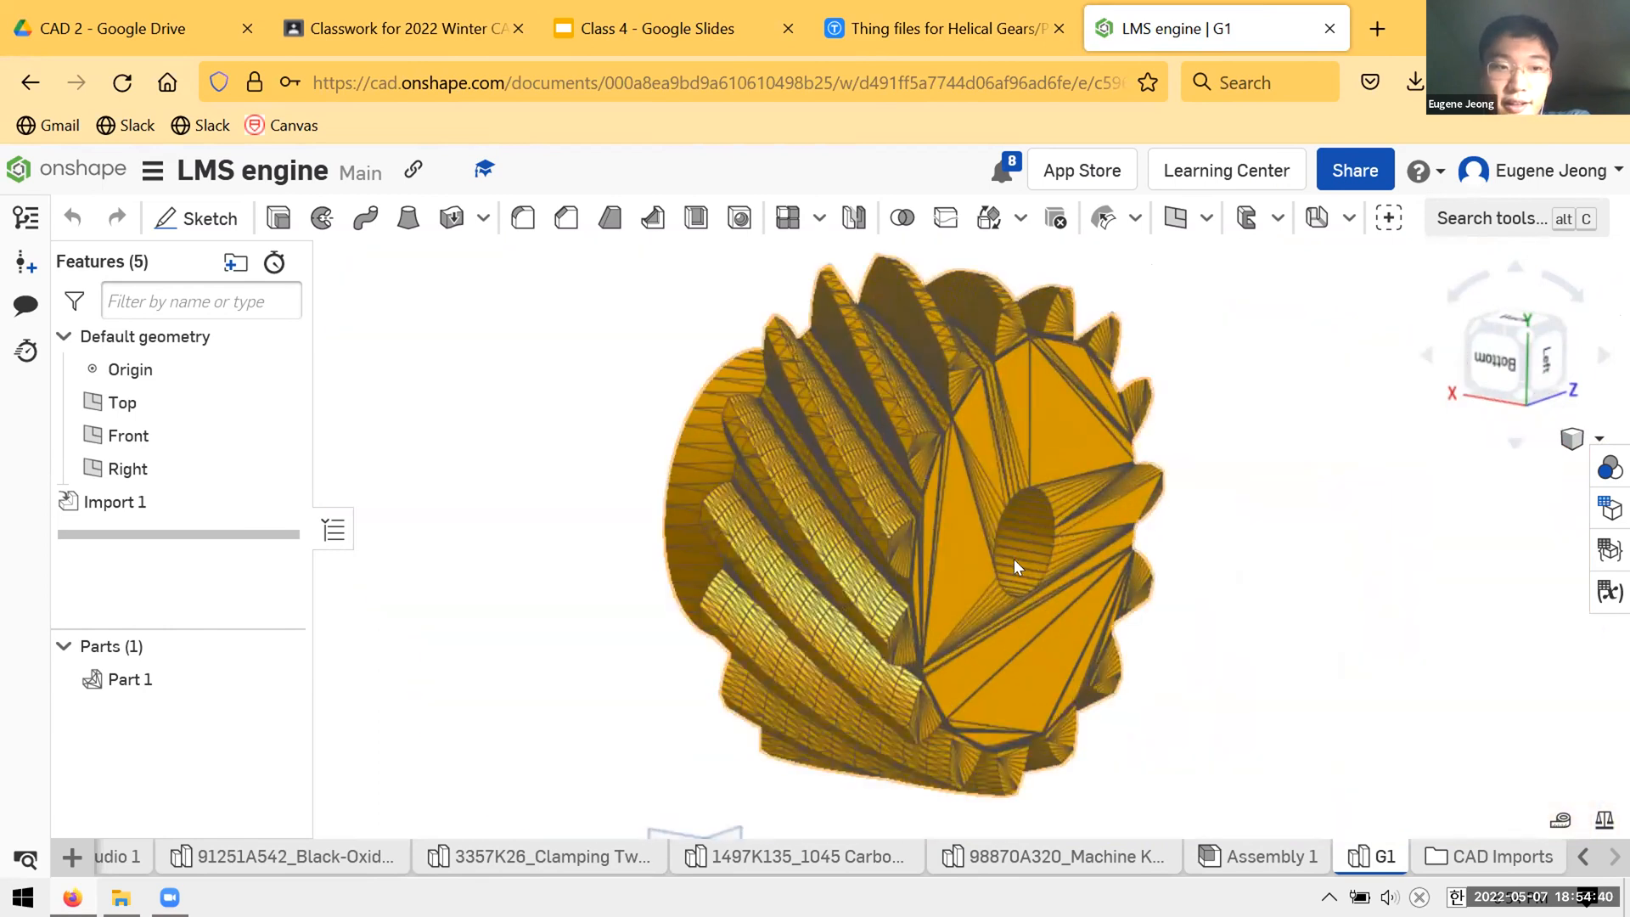
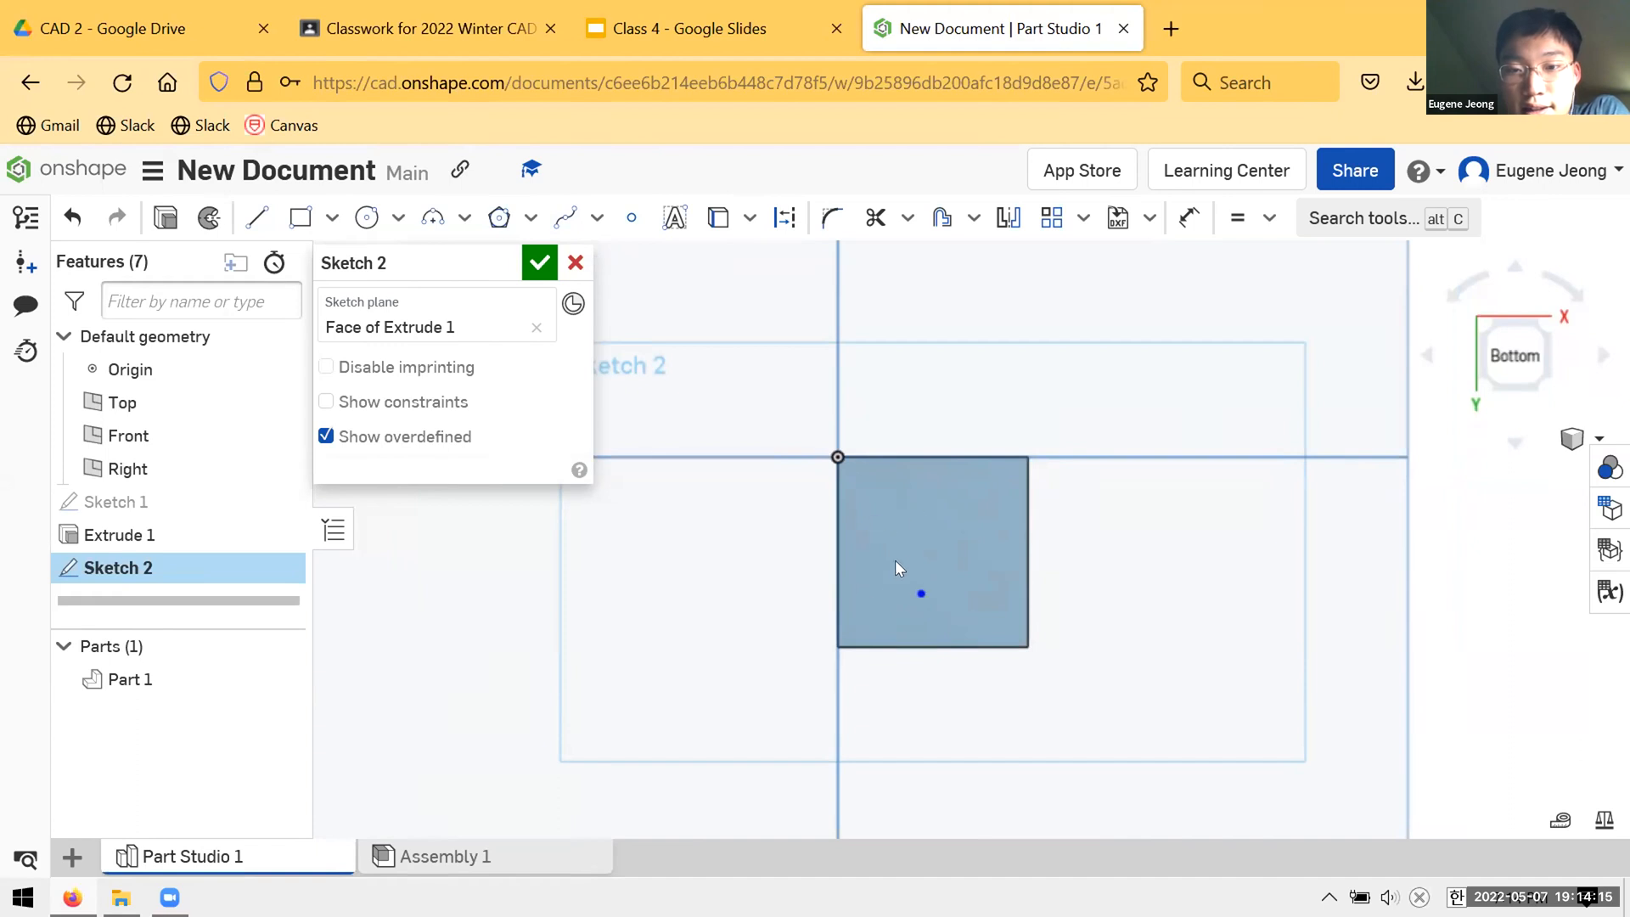
- Reposition the sketch point on the block's bottom face and draw a line about 0.386 in long to it from the left edge's midpoint
{"action": "left_click", "coordinate": [911, 548]}
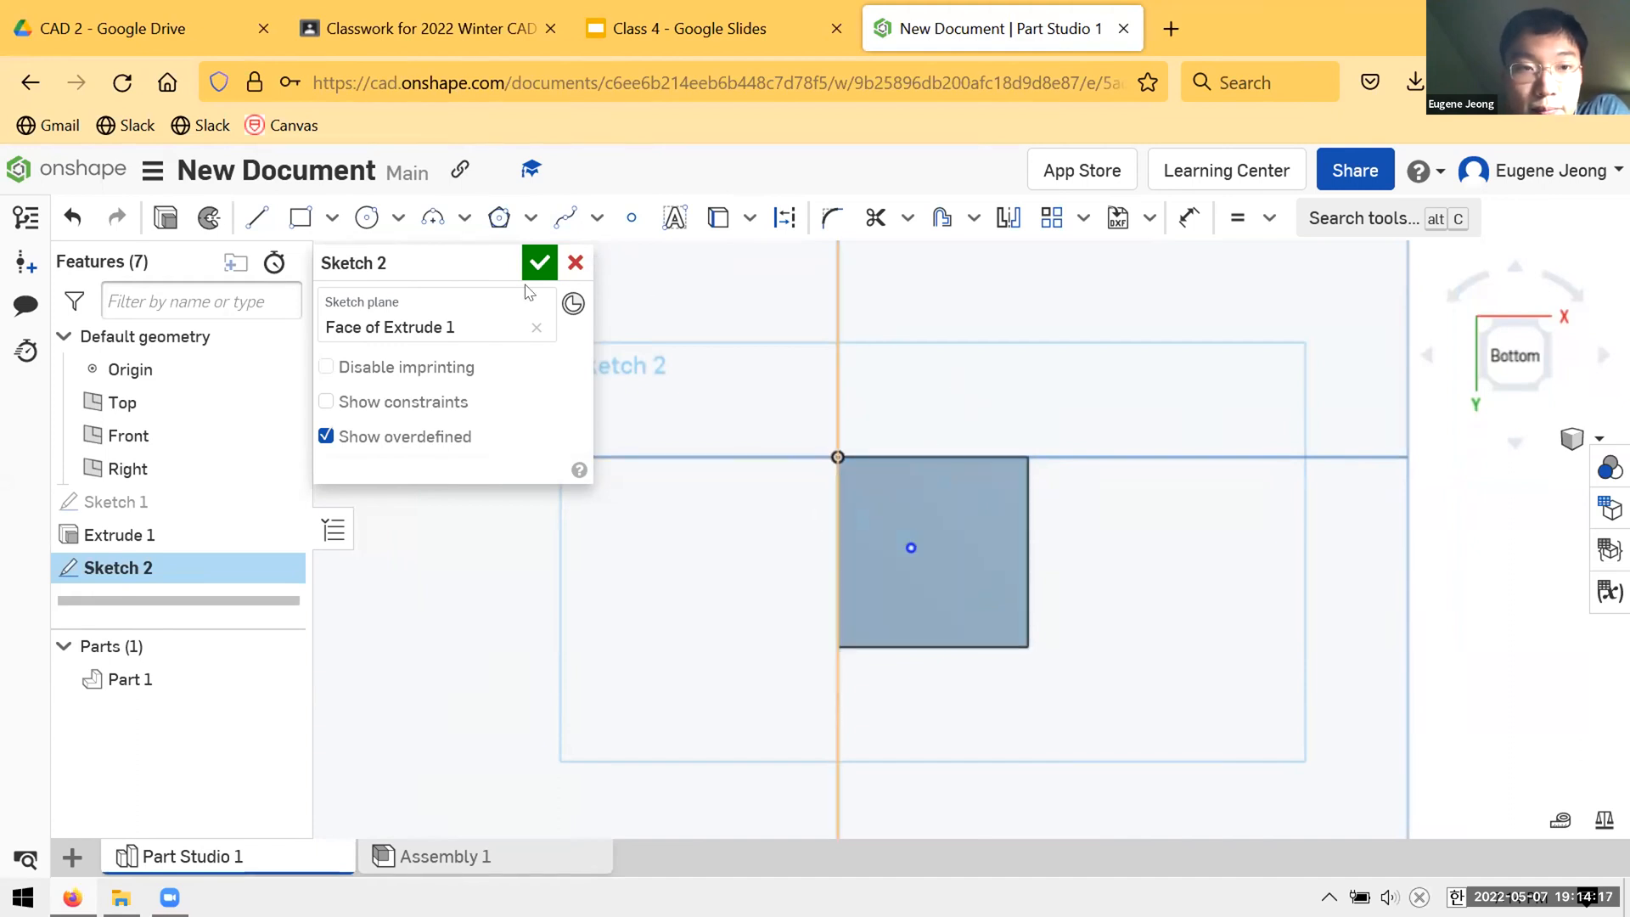
{"action": "left_click", "coordinate": [256, 217]}
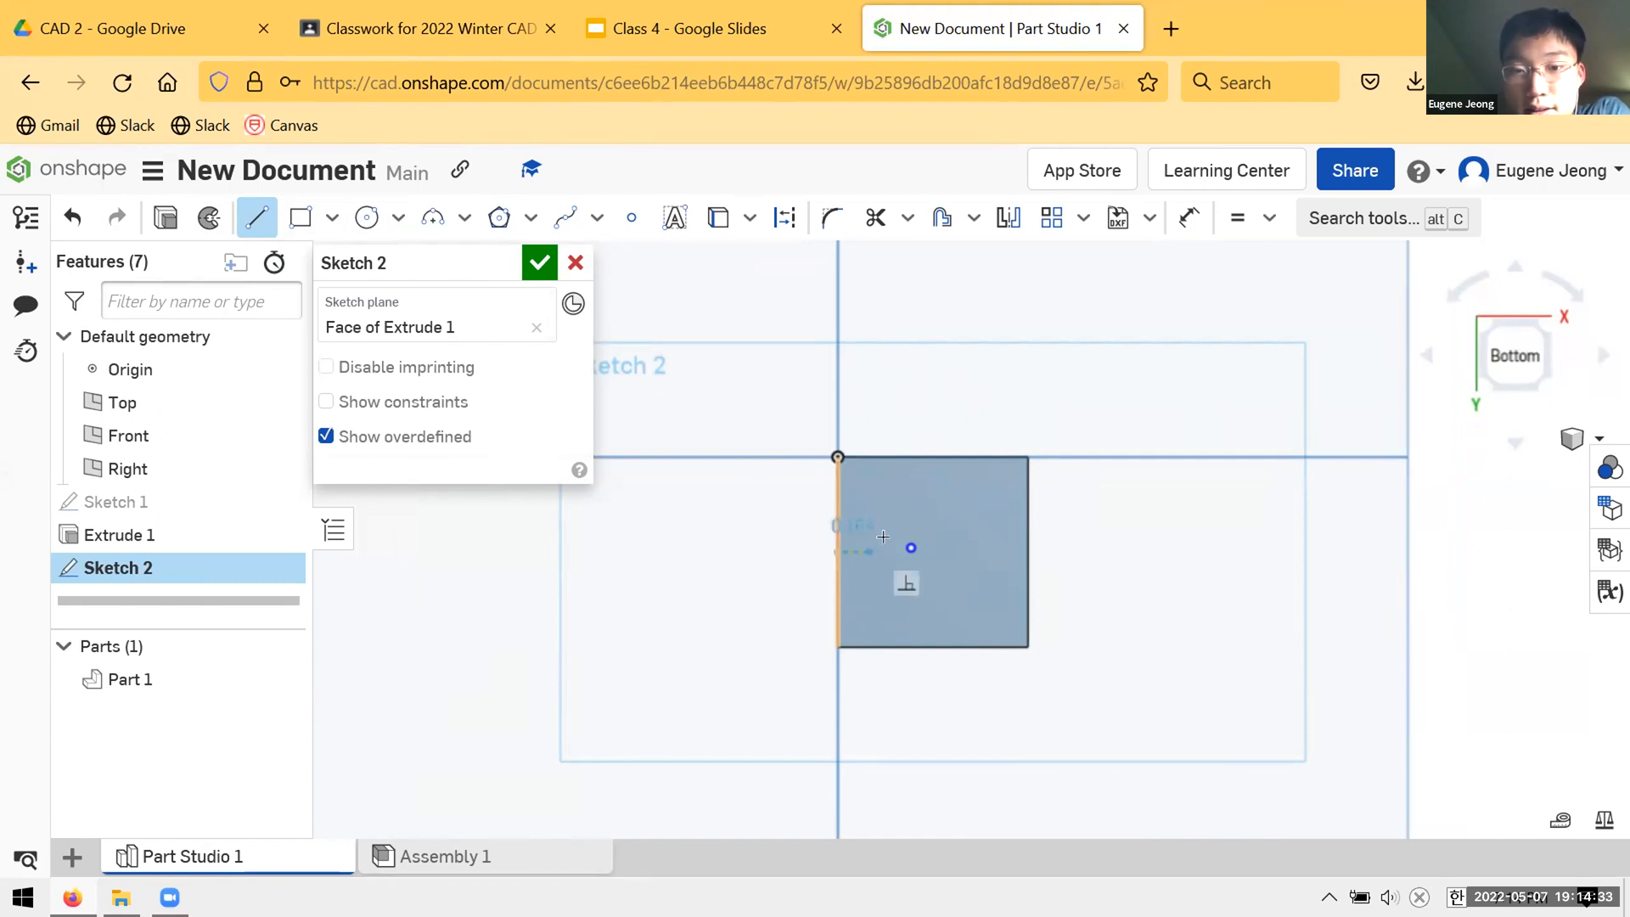
{"action": "left_click", "coordinate": [839, 551]}
{"action": "left_click", "coordinate": [911, 548]}
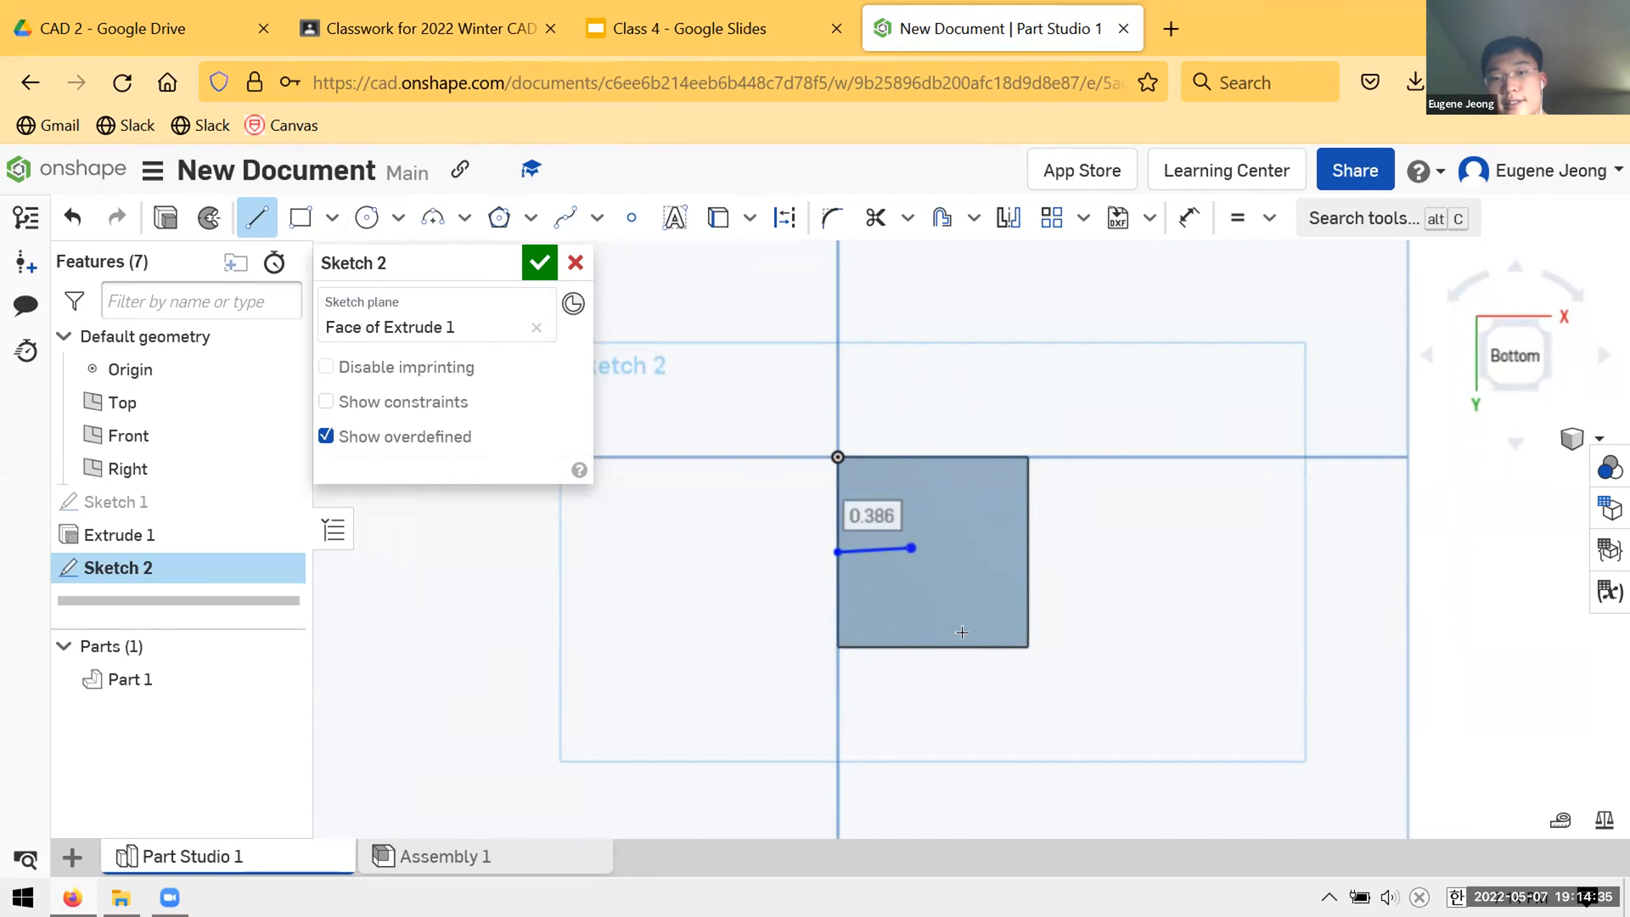
{"action": "key", "text": "Escape"}
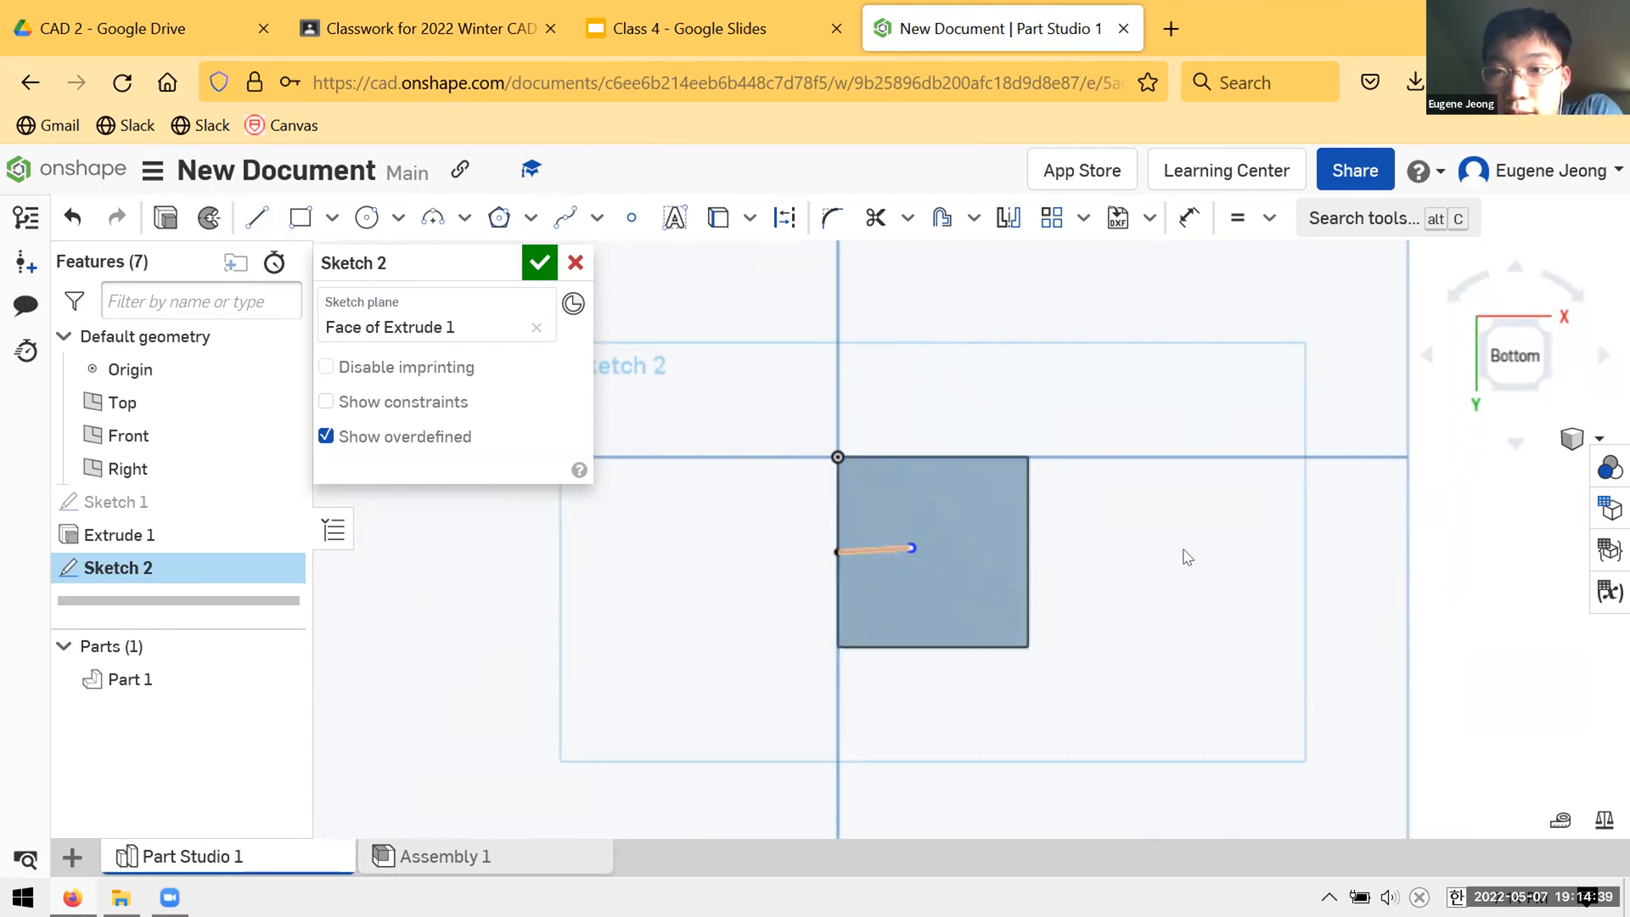
- Make the line a horizontal construction line and extend its free end further into the face
{"action": "left_click", "coordinate": [784, 217]}
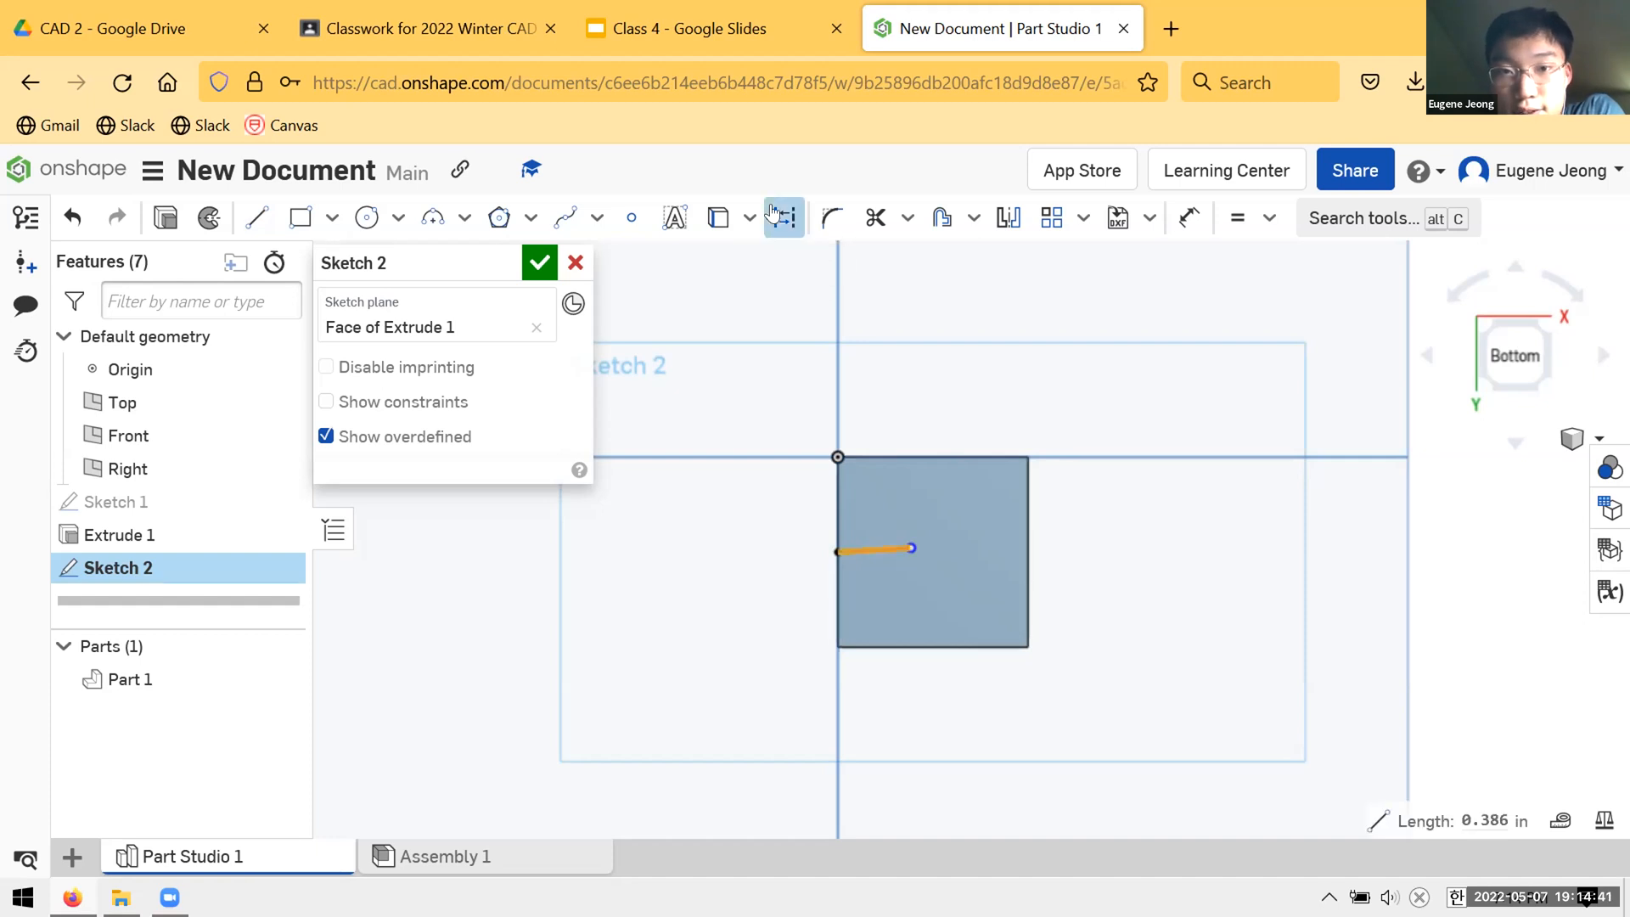
{"action": "left_click", "coordinate": [1270, 218]}
{"action": "left_click", "coordinate": [1245, 441]}
{"action": "left_click", "coordinate": [1243, 443]}
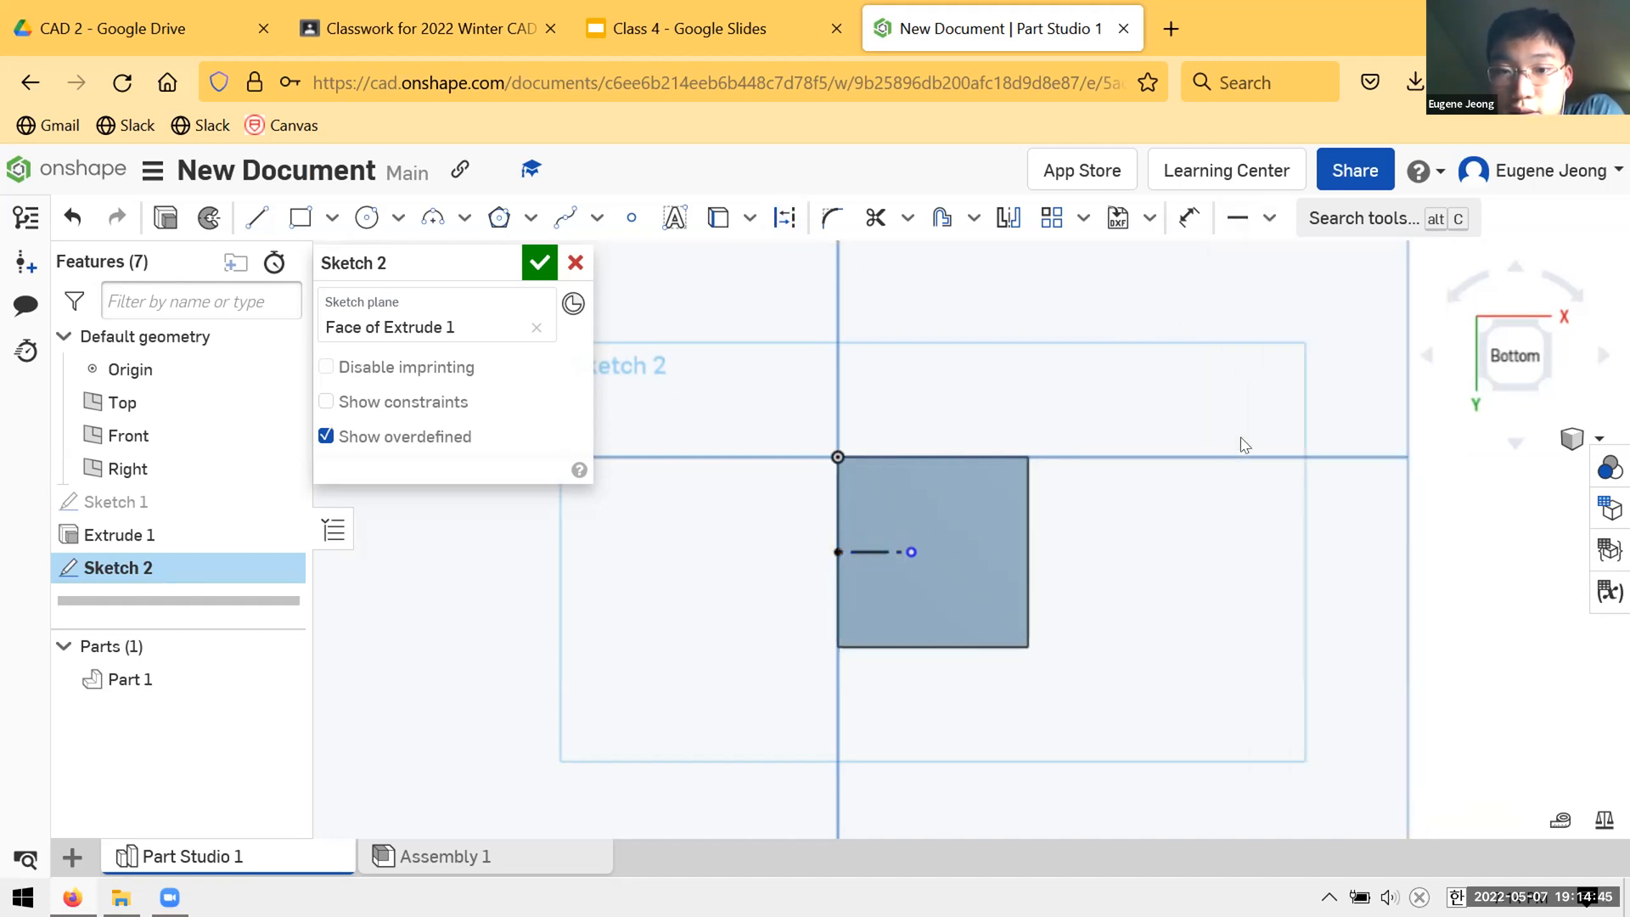
{"action": "left_click_drag", "start_coordinate": [904, 551], "coordinate": [941, 547]}
{"action": "left_click", "coordinate": [941, 546]}
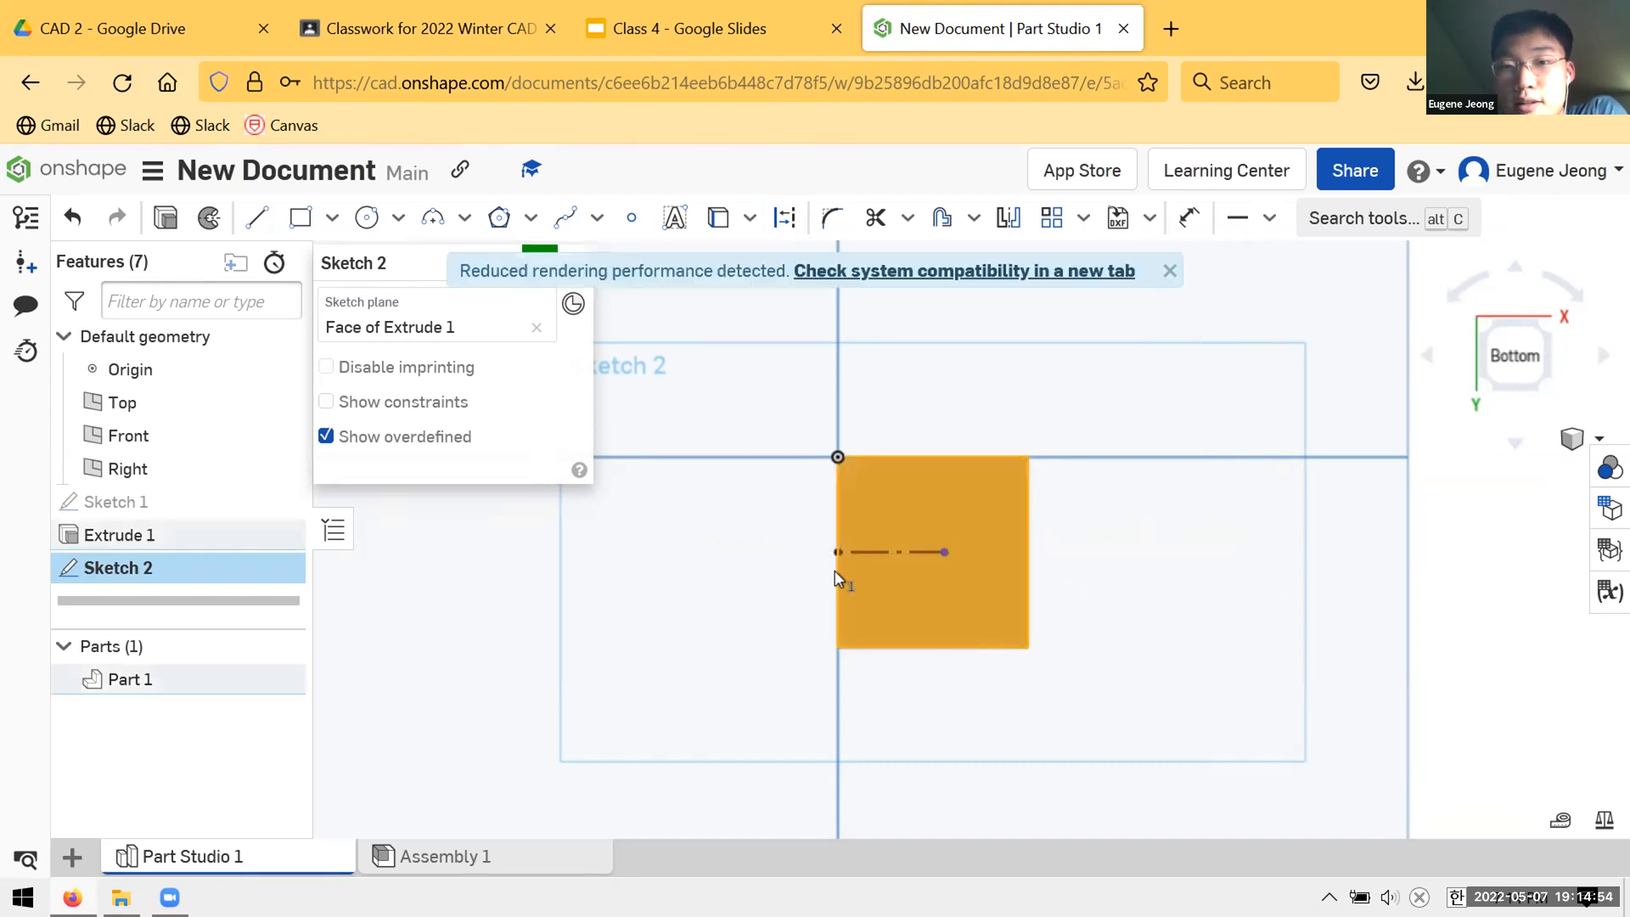
{"action": "left_click", "coordinate": [807, 608]}
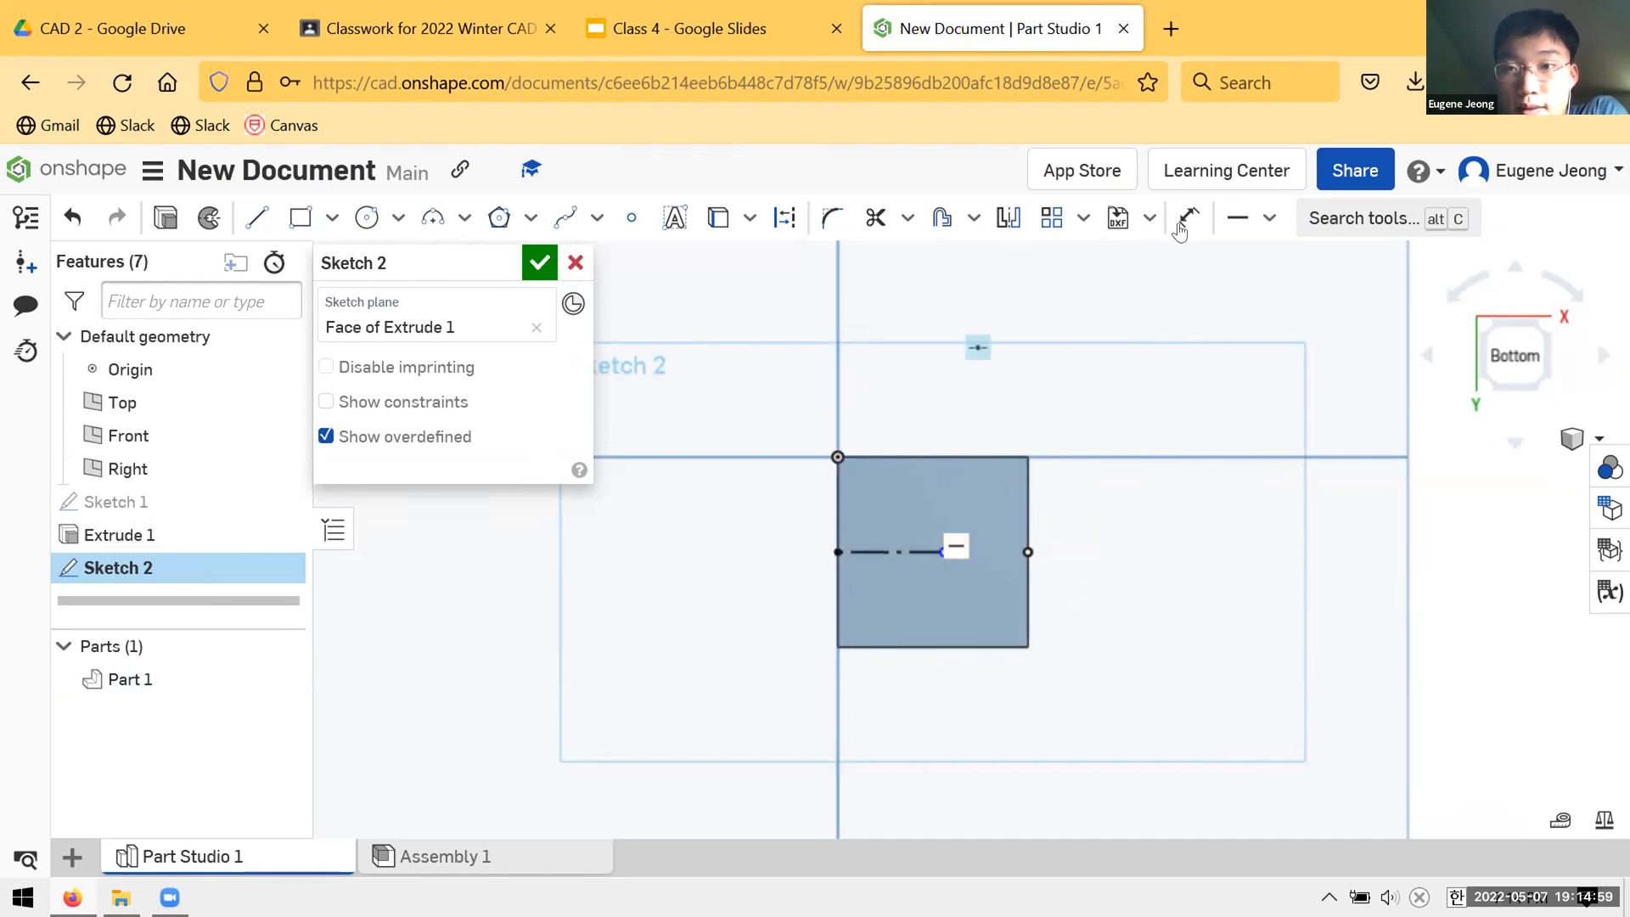
- Dimension the construction line's length at 0.375 in and place the dimension text outside its extension lines
{"action": "left_click", "coordinate": [1186, 220]}
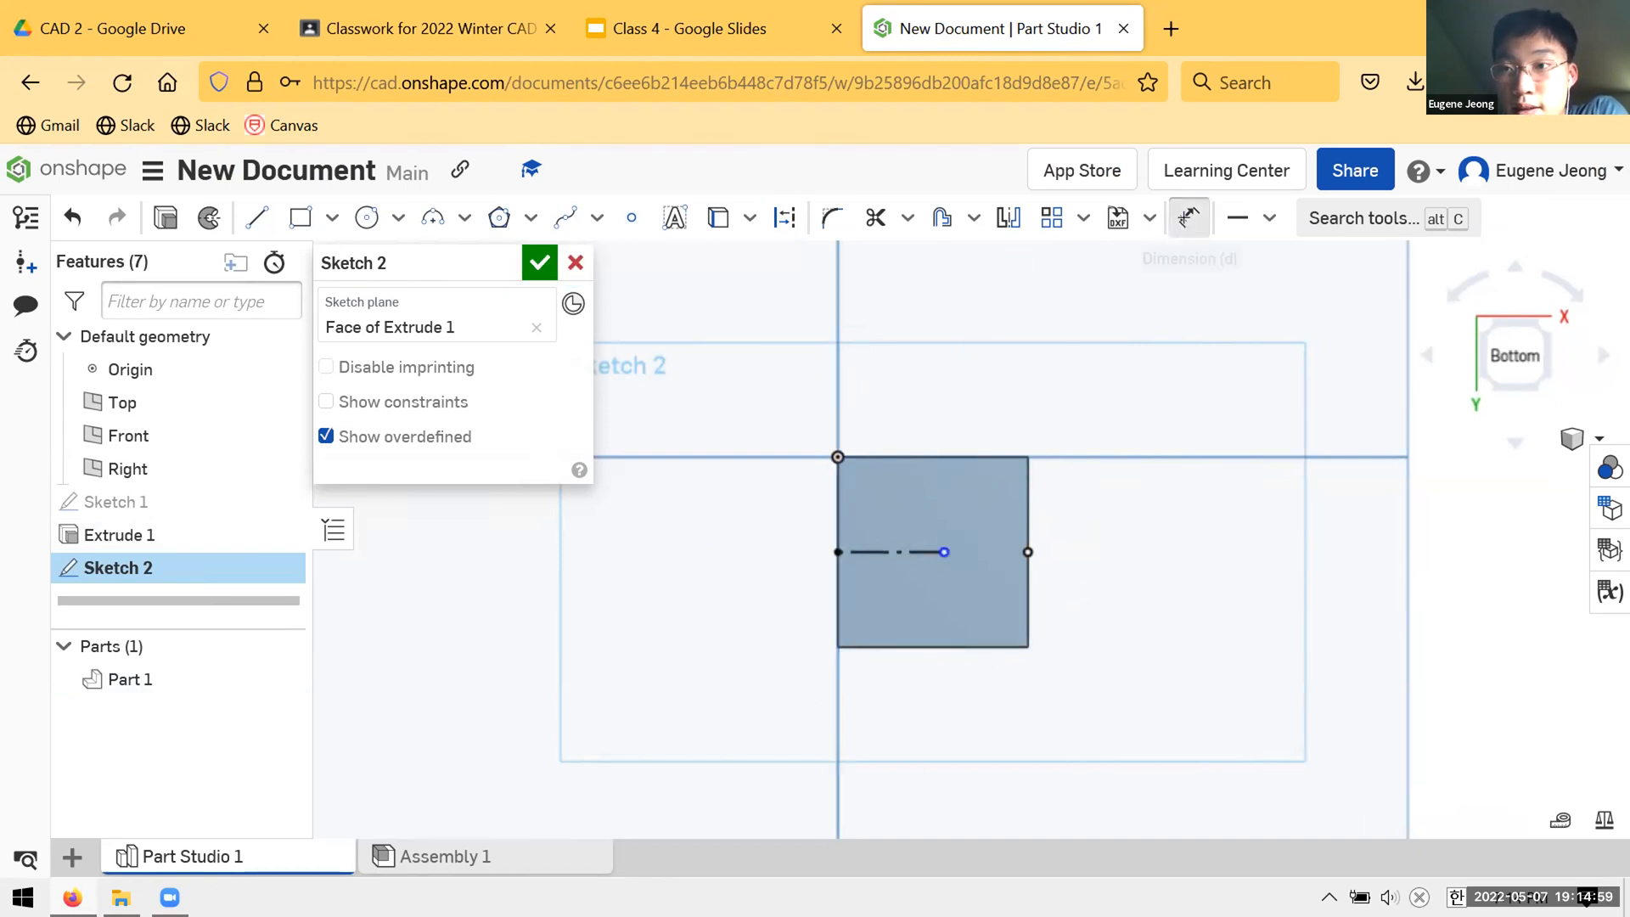
{"action": "left_click", "coordinate": [899, 360]}
{"action": "type", "text": "0.375"}
{"action": "key", "text": "Return"}
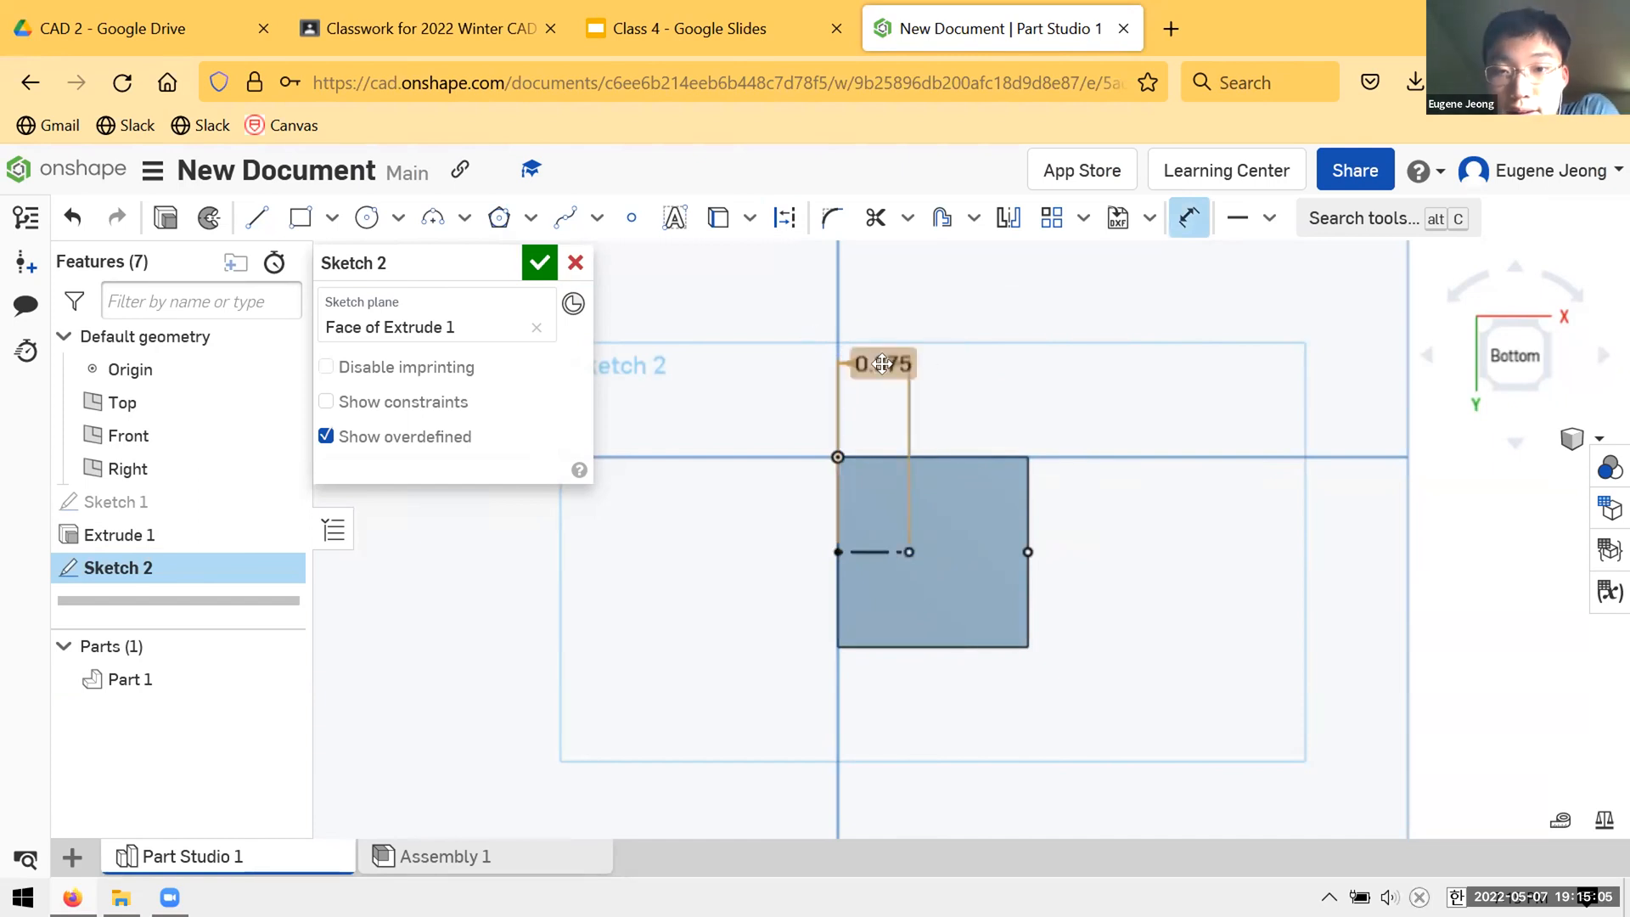
{"action": "left_click_drag", "start_coordinate": [884, 364], "coordinate": [976, 430]}
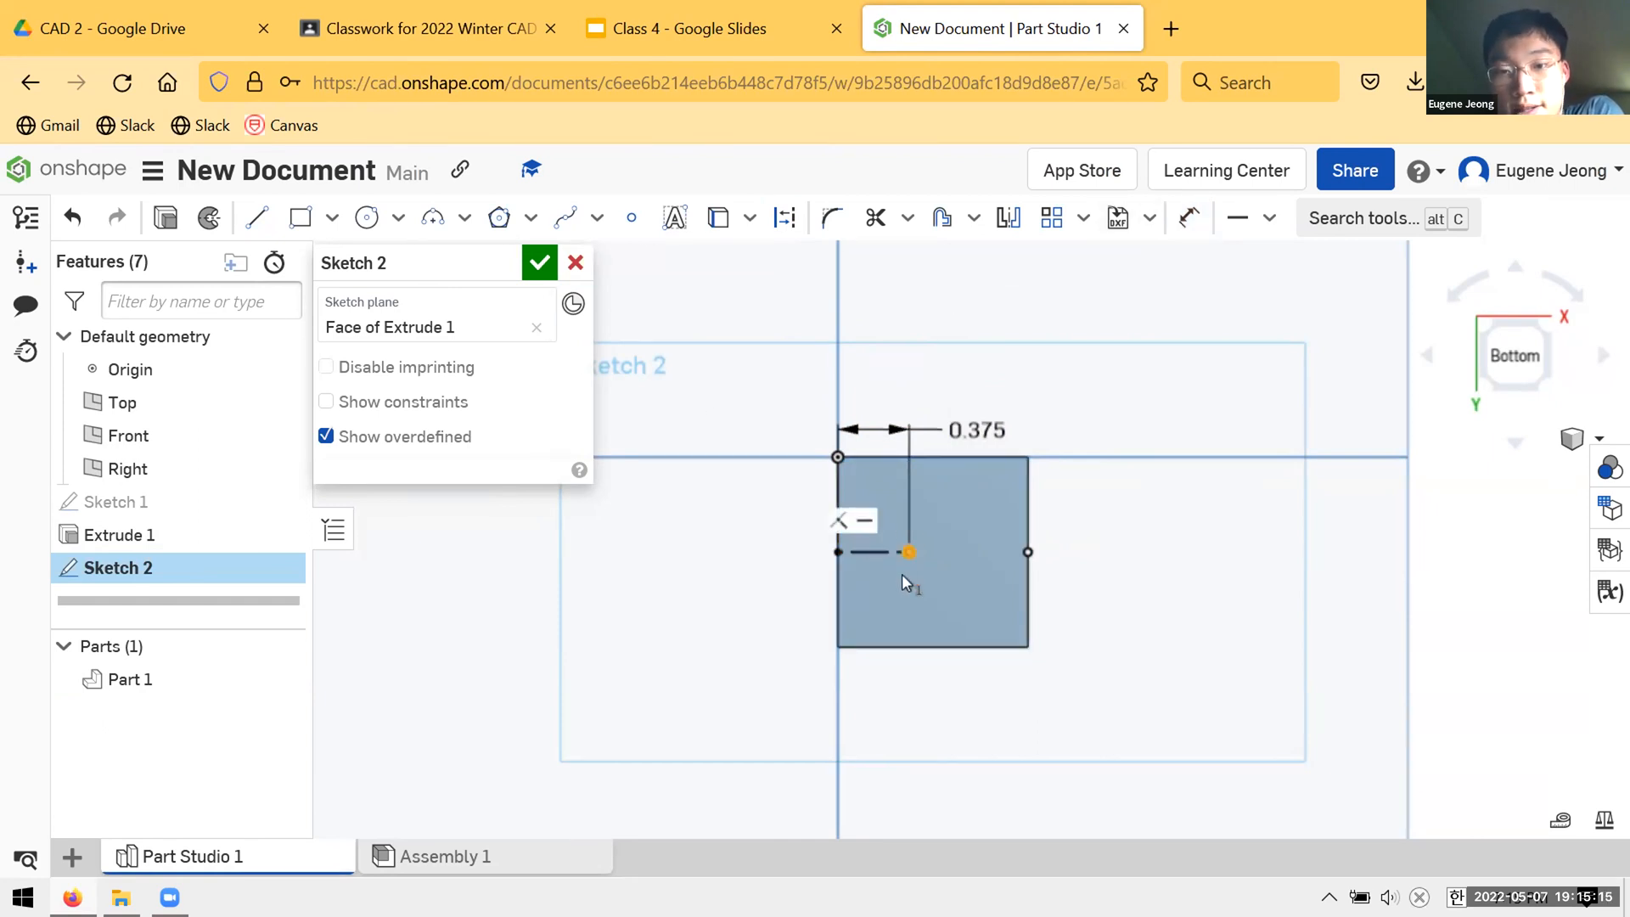
- Delete the length dimension and the construction line from the sketch, keeping the point on the face
{"action": "left_click", "coordinate": [910, 552]}
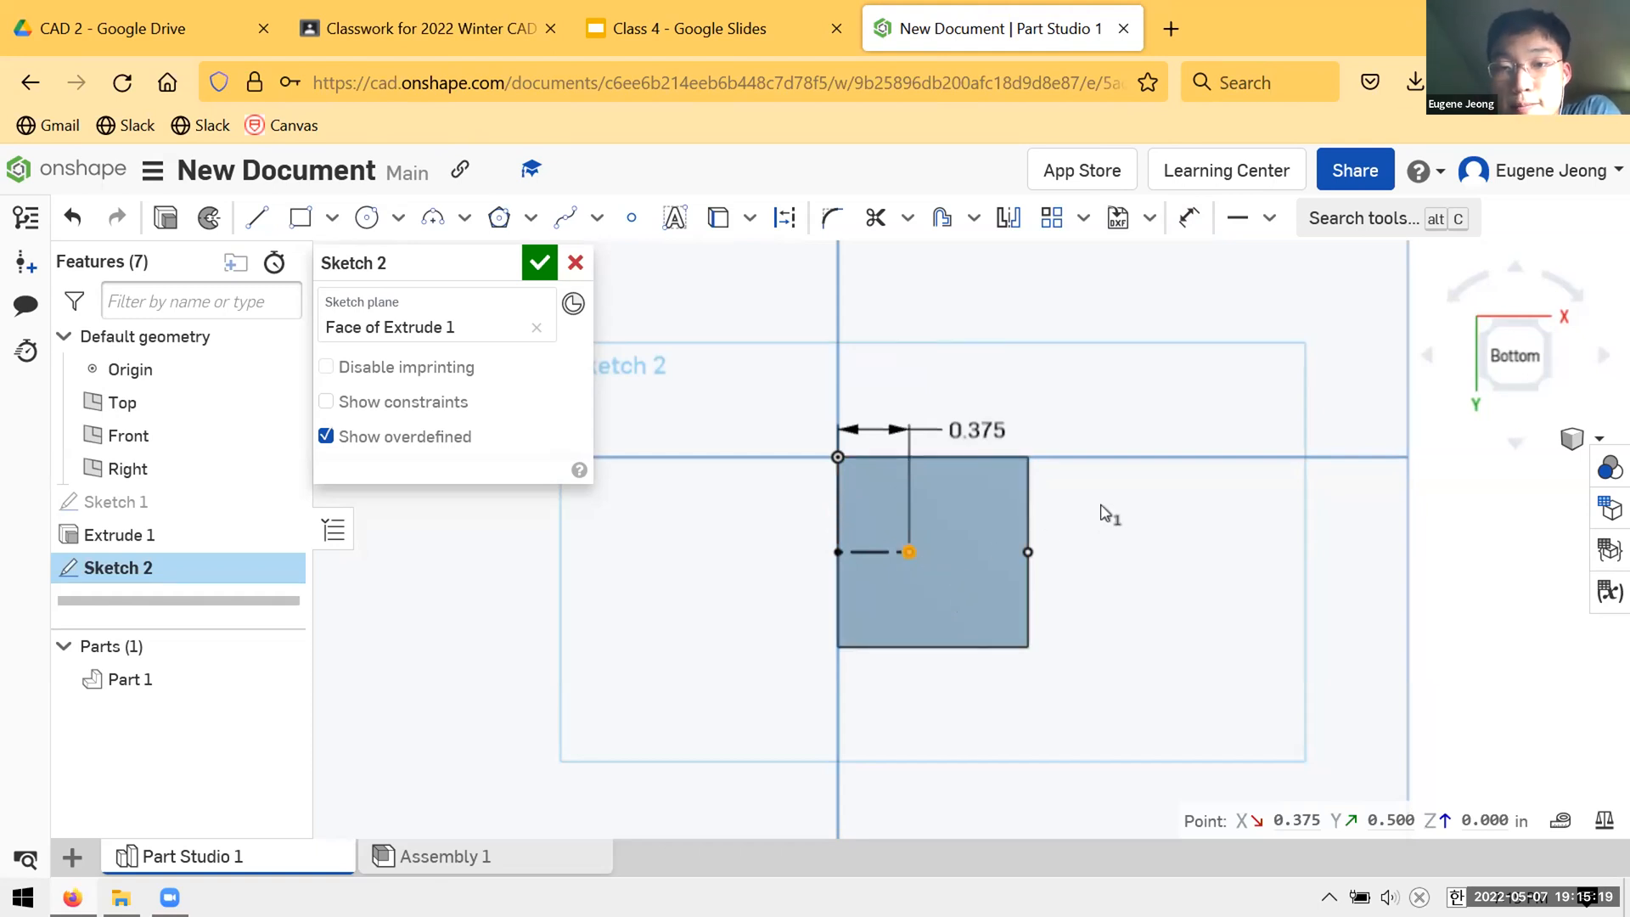
{"action": "right_click_drag", "start_coordinate": [1102, 504], "coordinate": [1202, 510]}
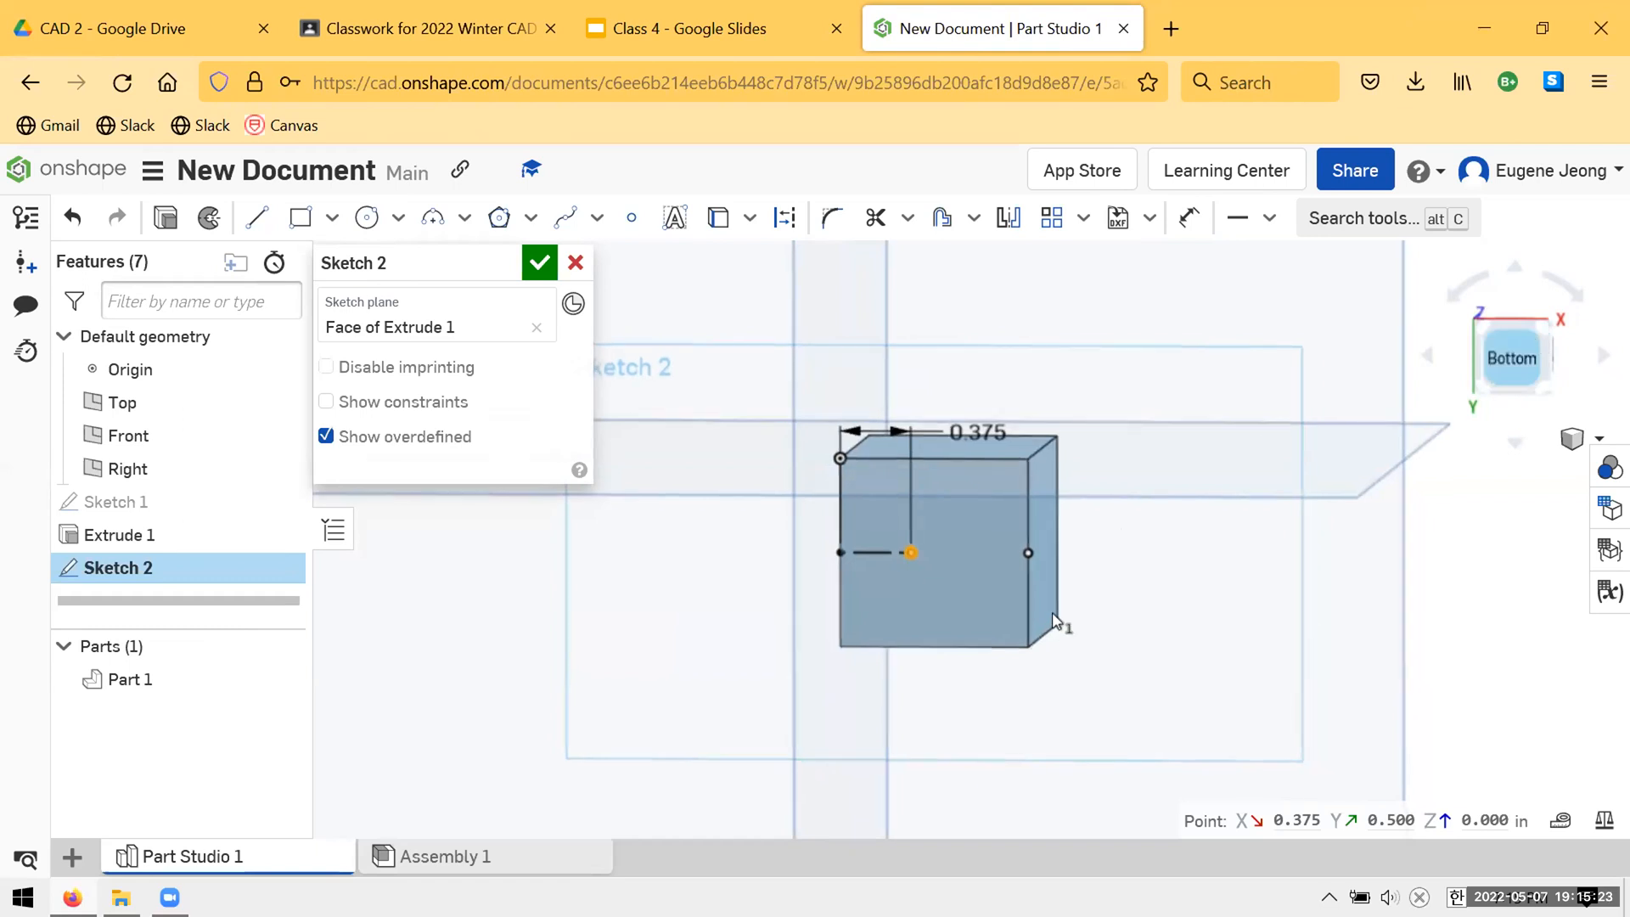
{"action": "key", "text": "n"}
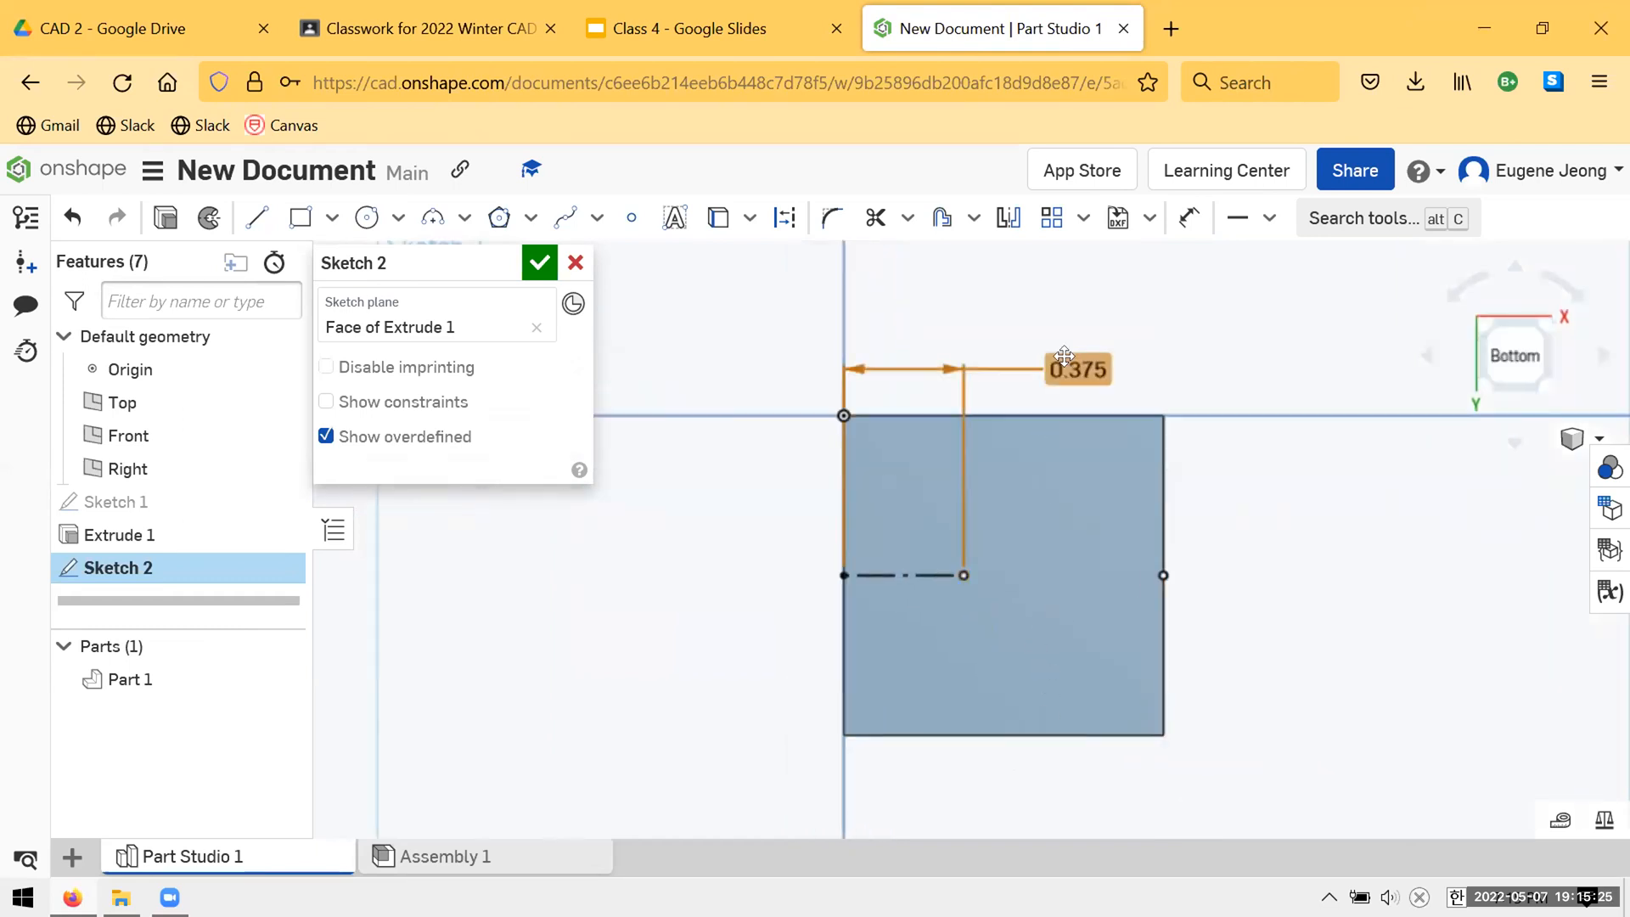
{"action": "left_click", "coordinate": [1065, 358]}
{"action": "key", "text": "Delete"}
{"action": "left_click", "coordinate": [913, 572]}
{"action": "key", "text": "Escape"}
{"action": "key", "text": "Delete"}
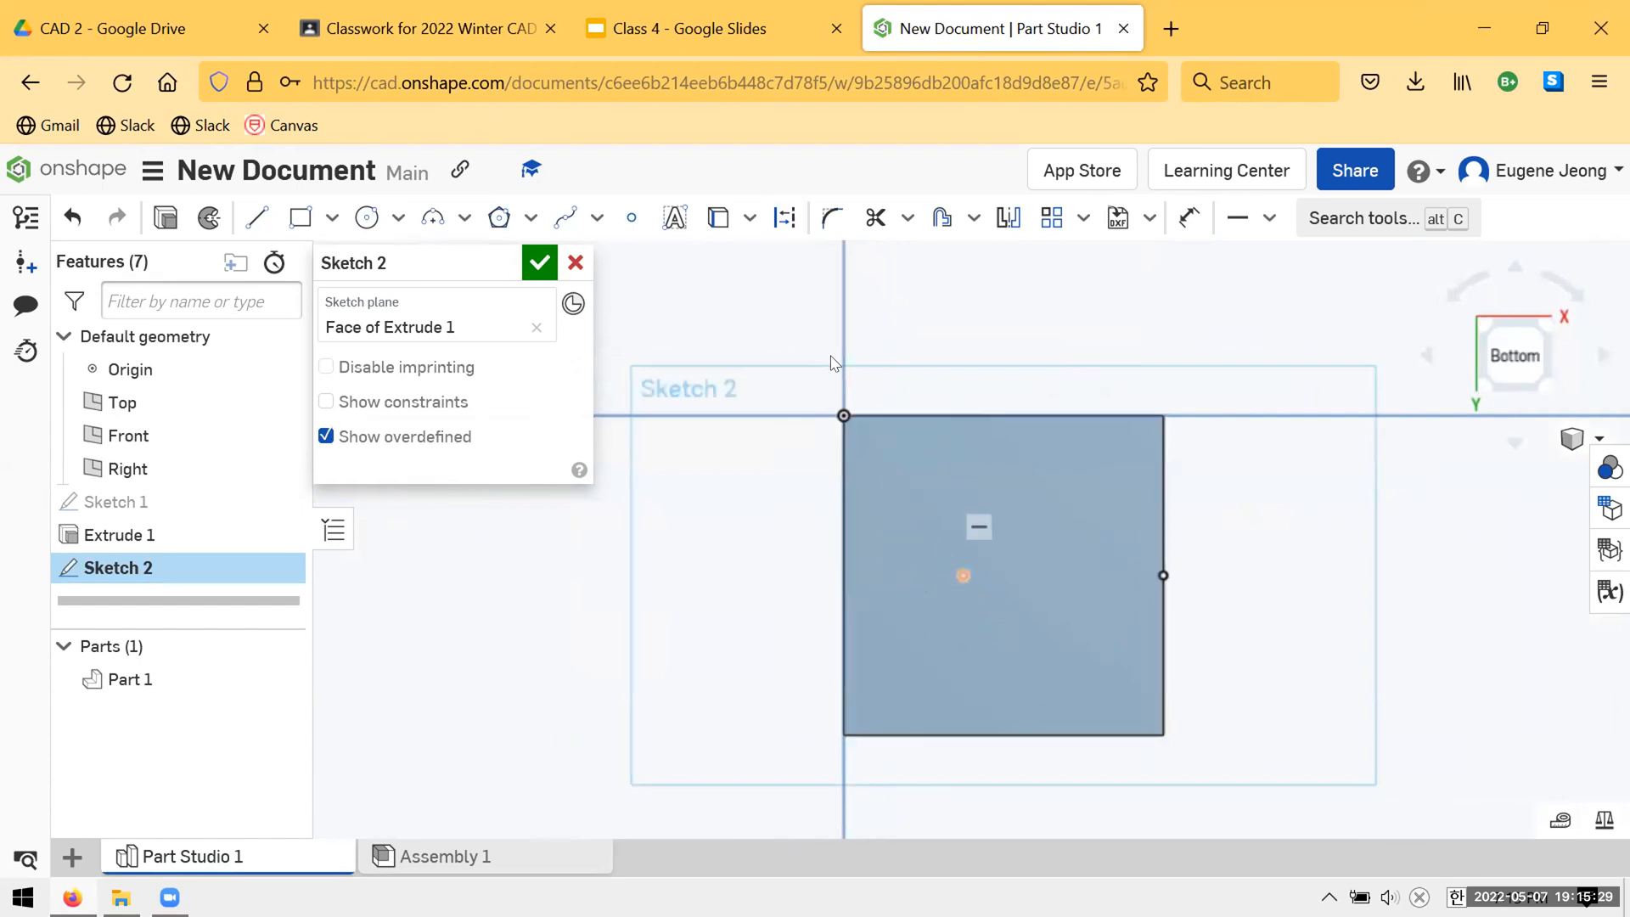
- Draw a line from the sketch point to the midpoint of the face's left edge and convert it to construction
{"action": "left_click", "coordinate": [256, 218]}
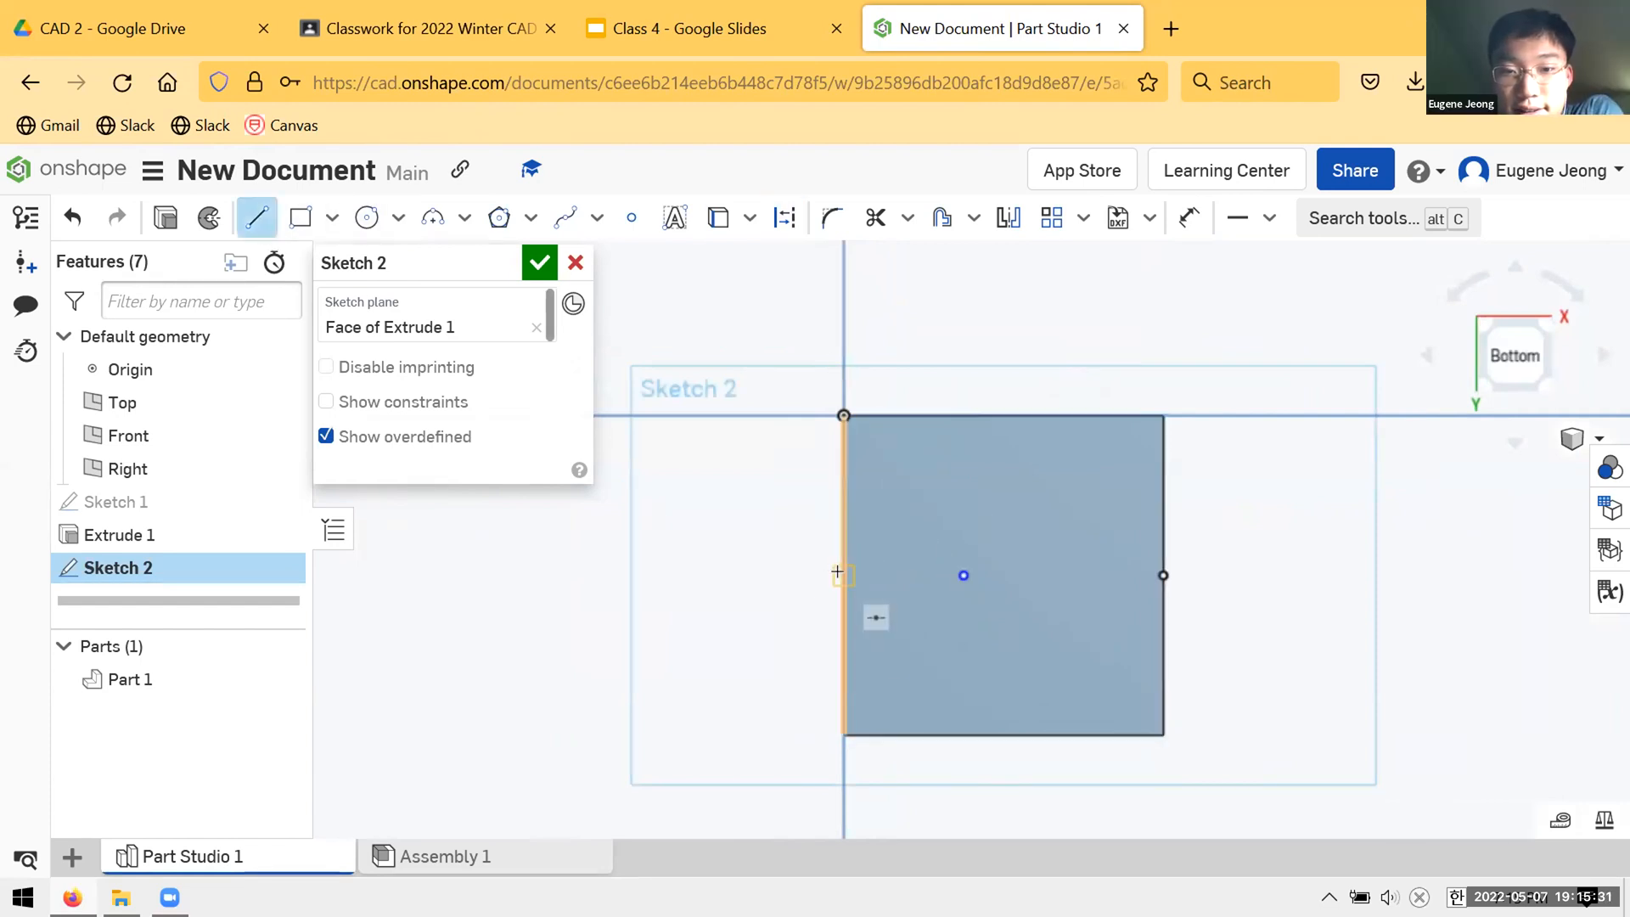
{"action": "left_click_drag", "start_coordinate": [964, 576], "coordinate": [843, 576]}
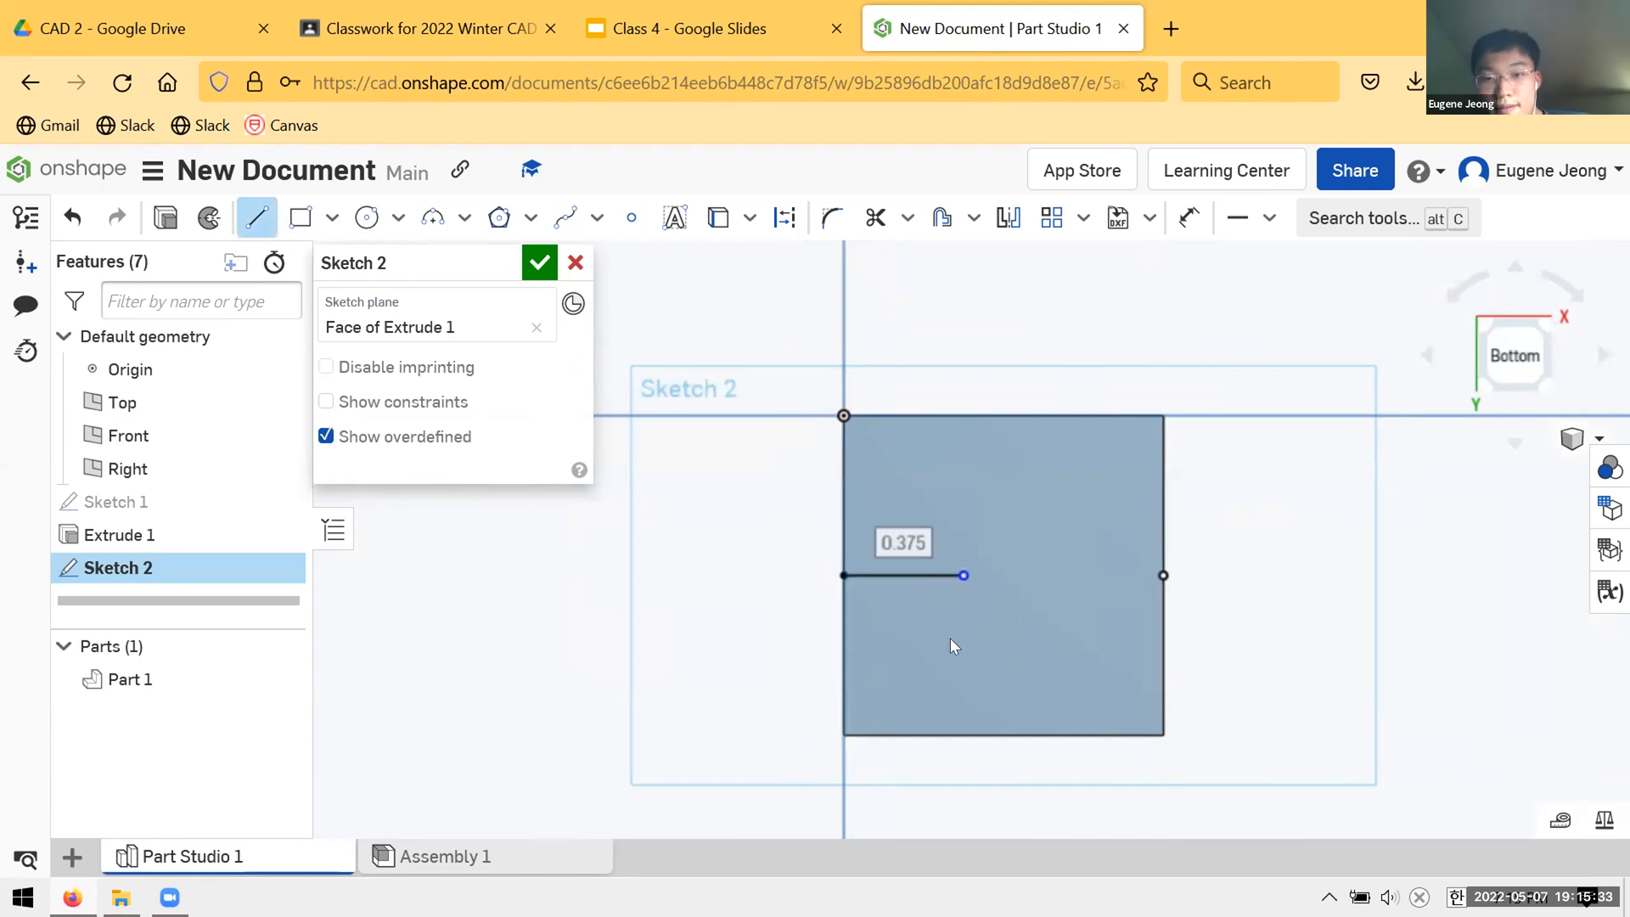
{"action": "key", "text": "Escape"}
{"action": "left_click", "coordinate": [928, 566]}
{"action": "key", "text": "q"}
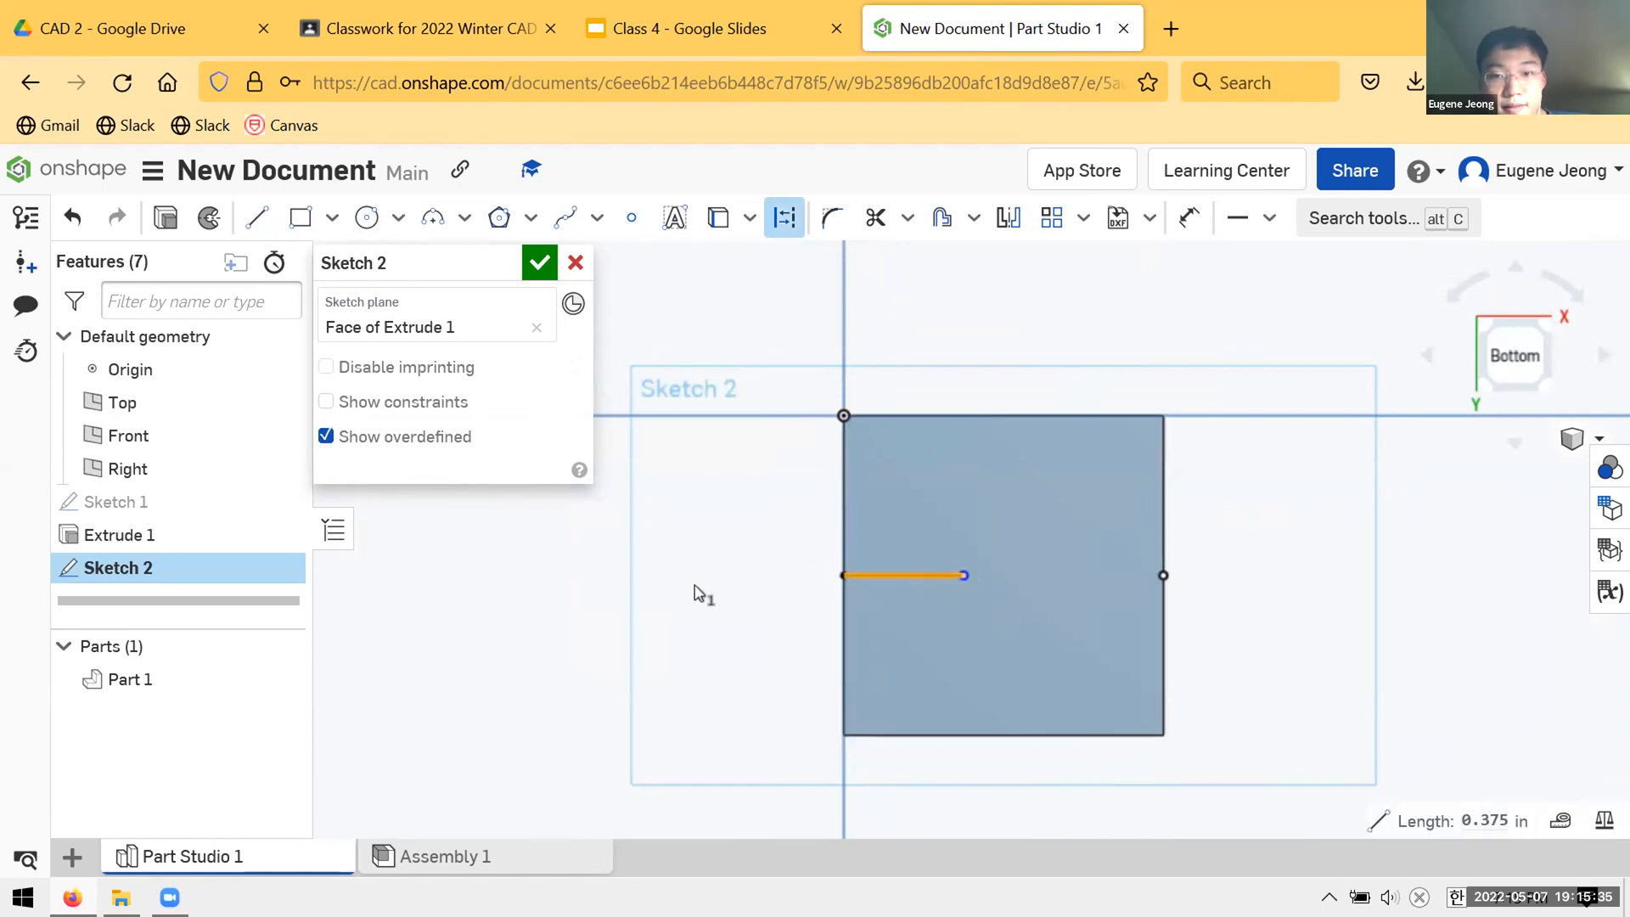
{"action": "key", "text": "Escape"}
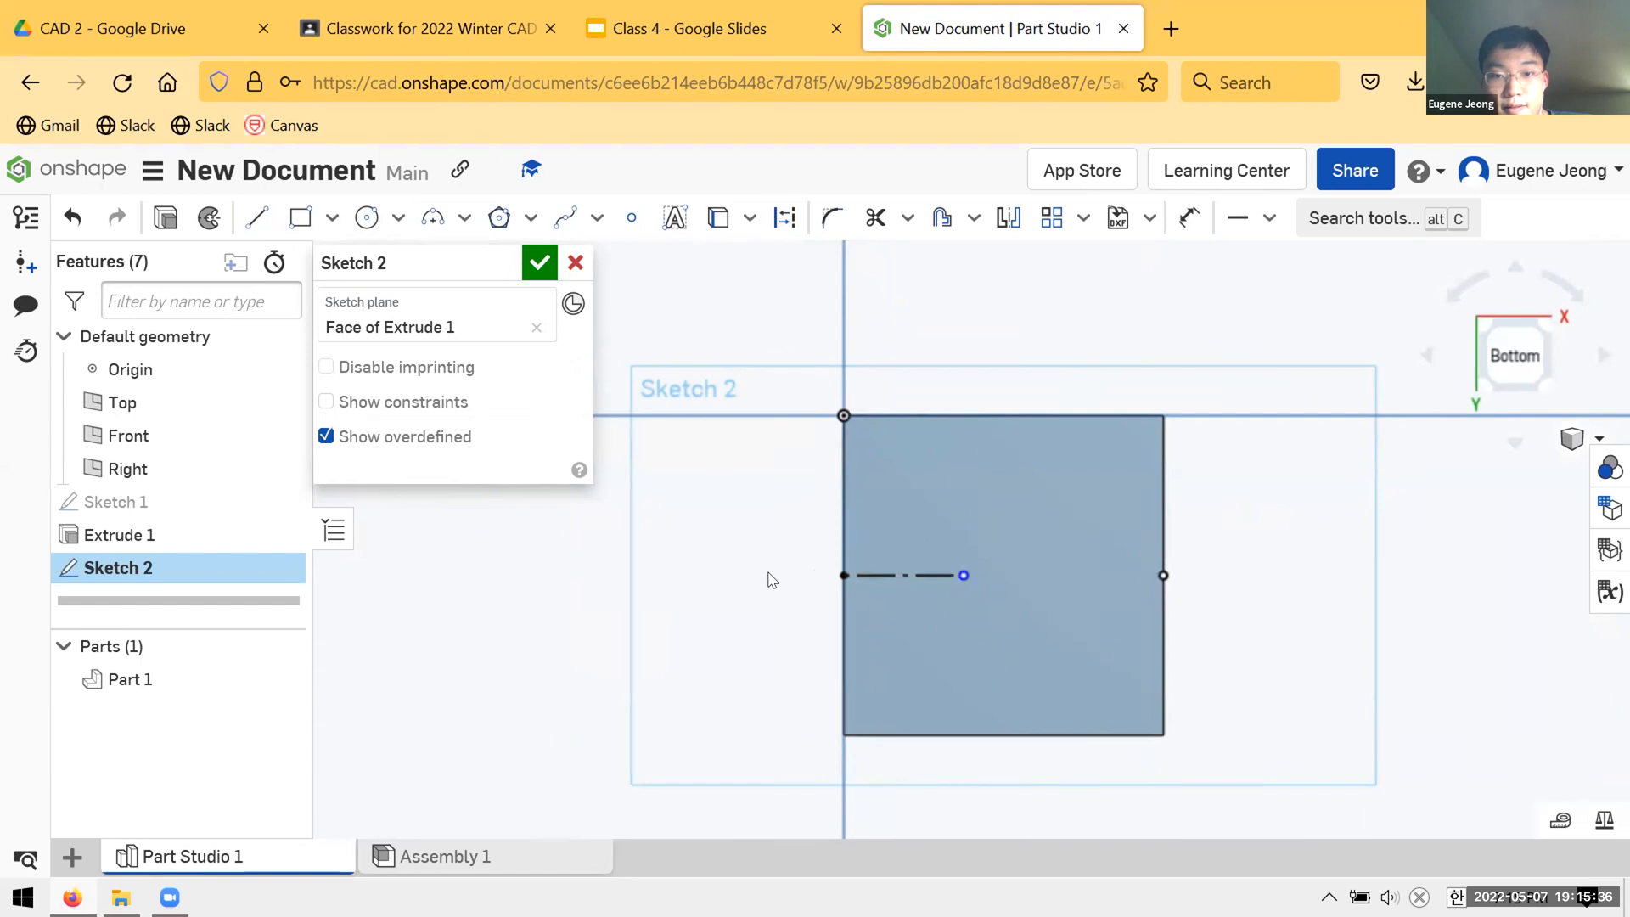
- Dimension the construction line's length at 0.375 in above the face and finish the sketch
{"action": "key", "text": "d"}
{"action": "left_click", "coordinate": [925, 571]}
{"action": "left_click", "coordinate": [934, 350]}
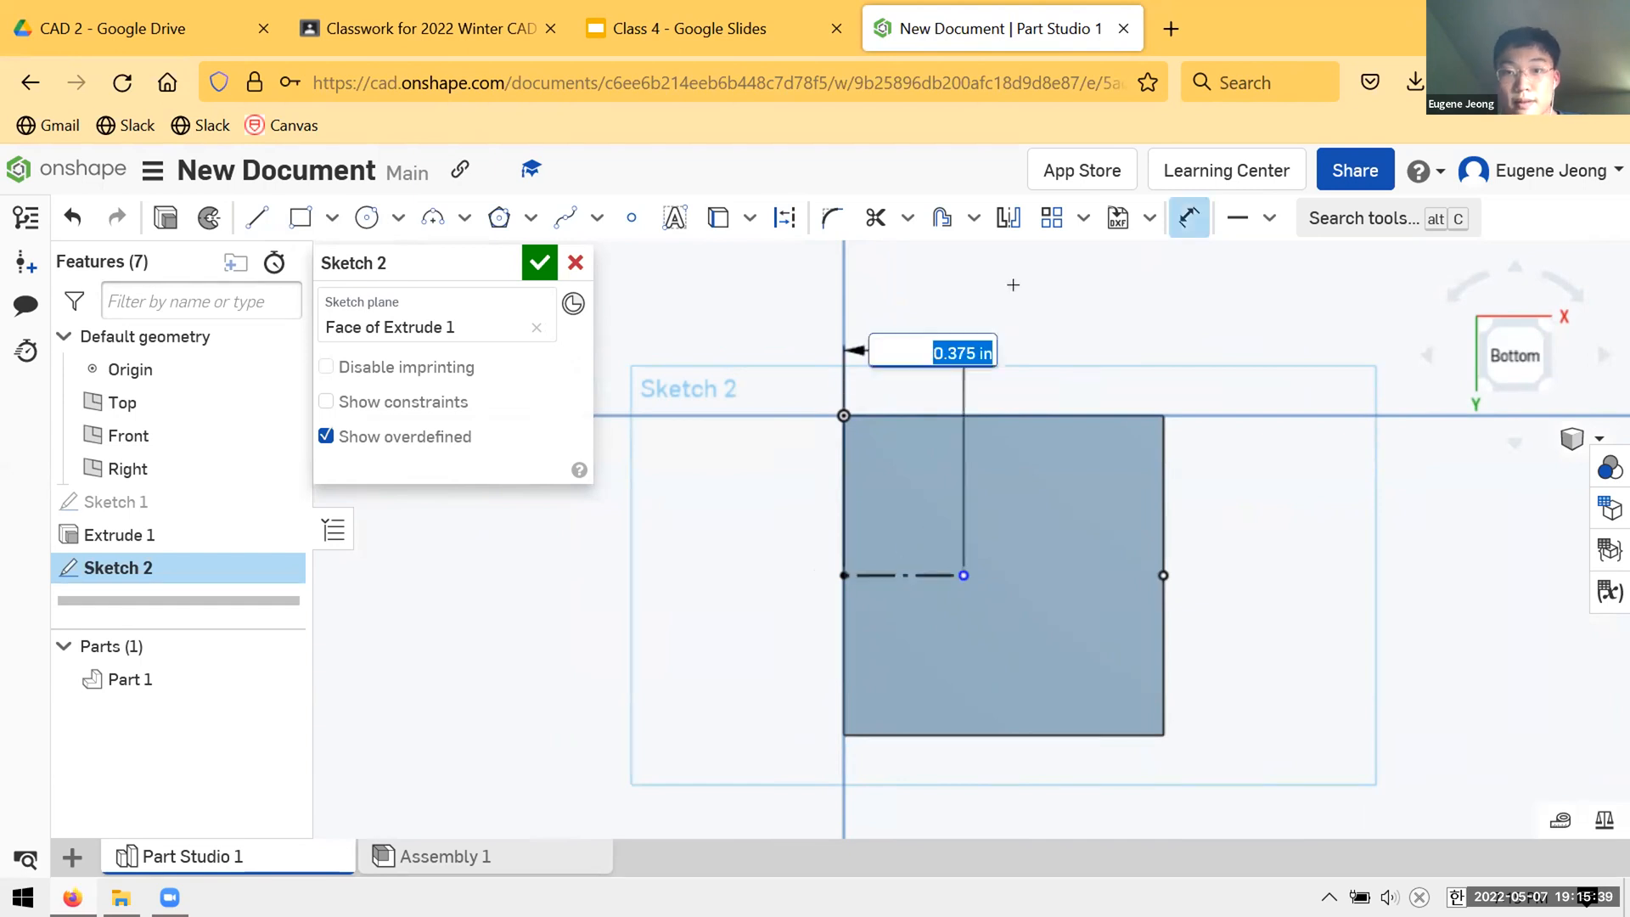
{"action": "type", "text": ".375"}
{"action": "key", "text": "Return"}
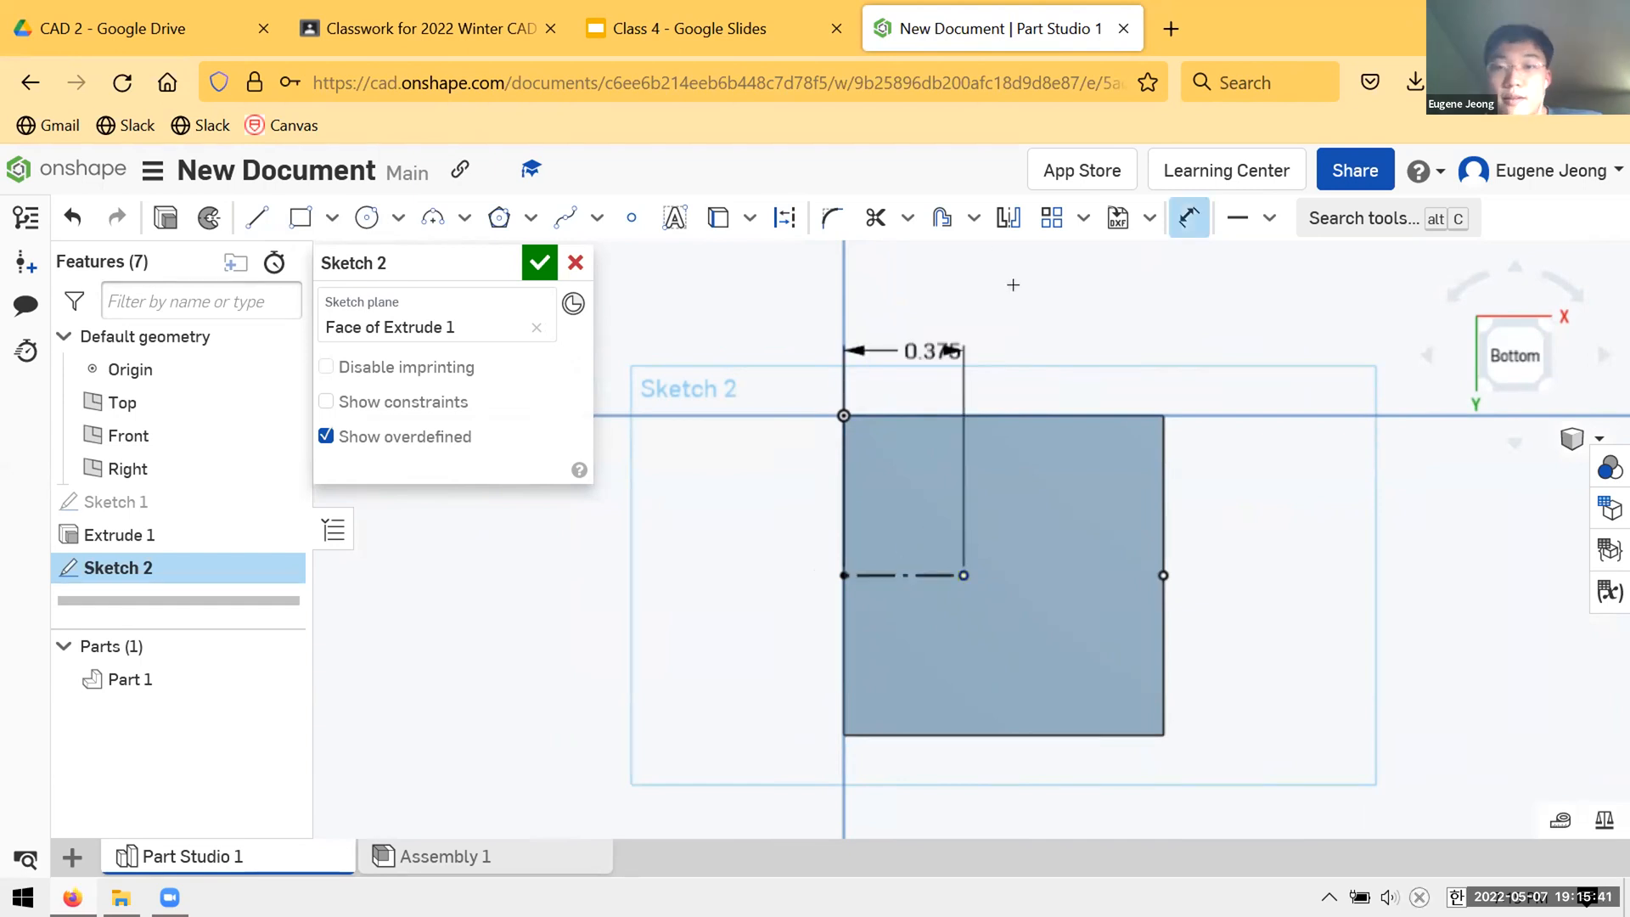
{"action": "key", "text": "Escape"}
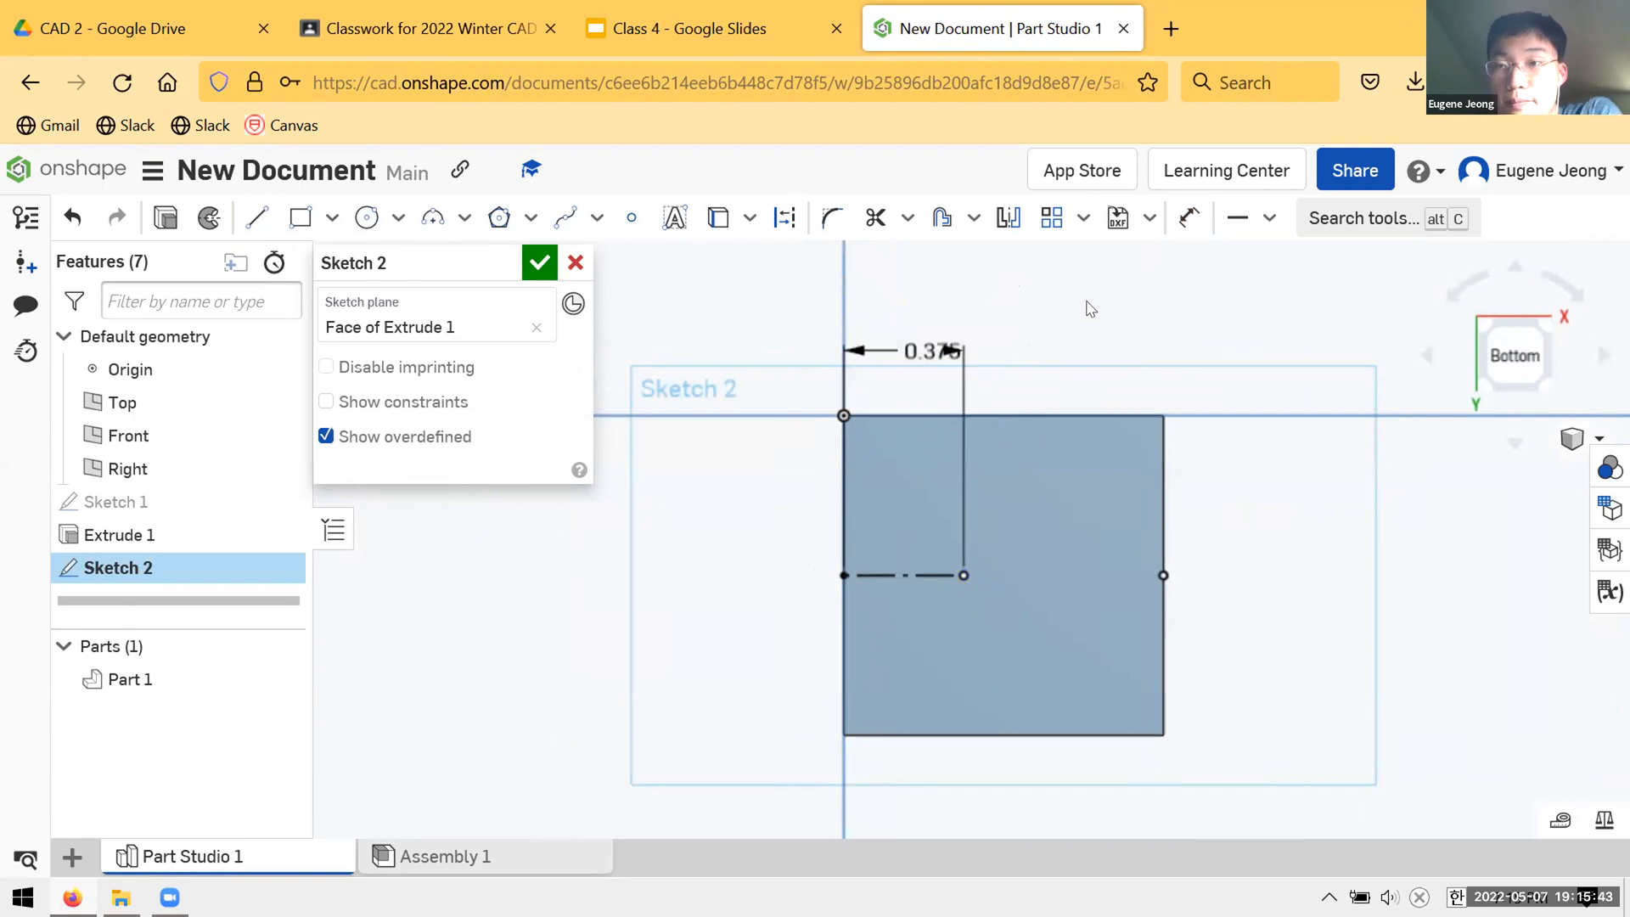
{"action": "left_click", "coordinate": [539, 262]}
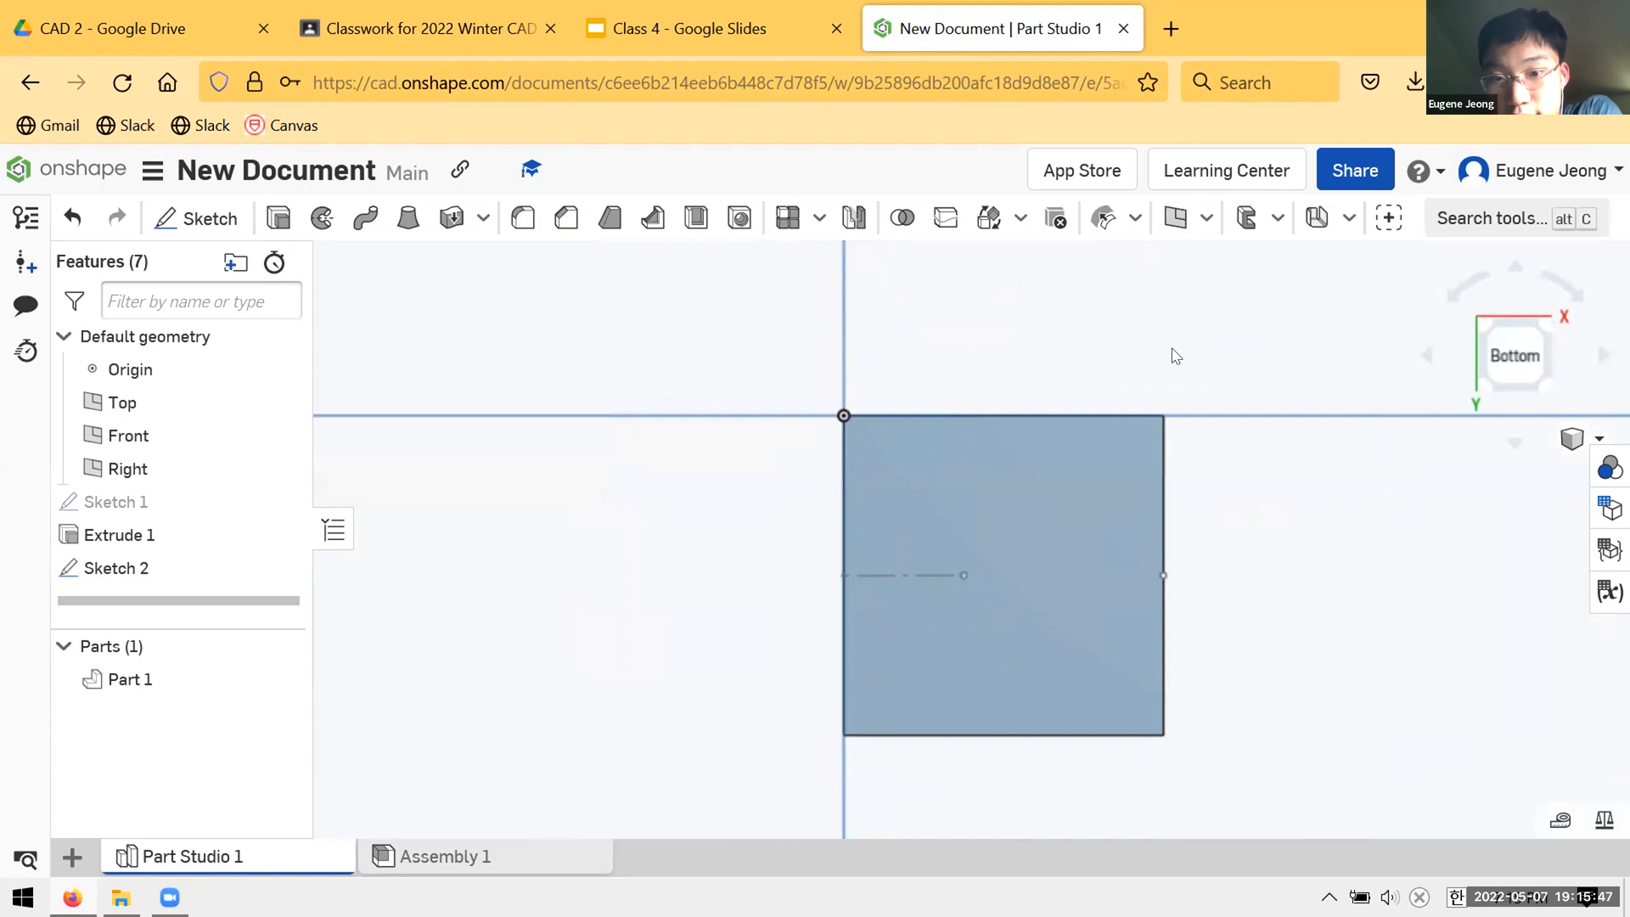
- Start a Hole feature on the block and keep its hole style as Simple
{"action": "right_click_drag", "start_coordinate": [1033, 545], "coordinate": [1053, 559]}
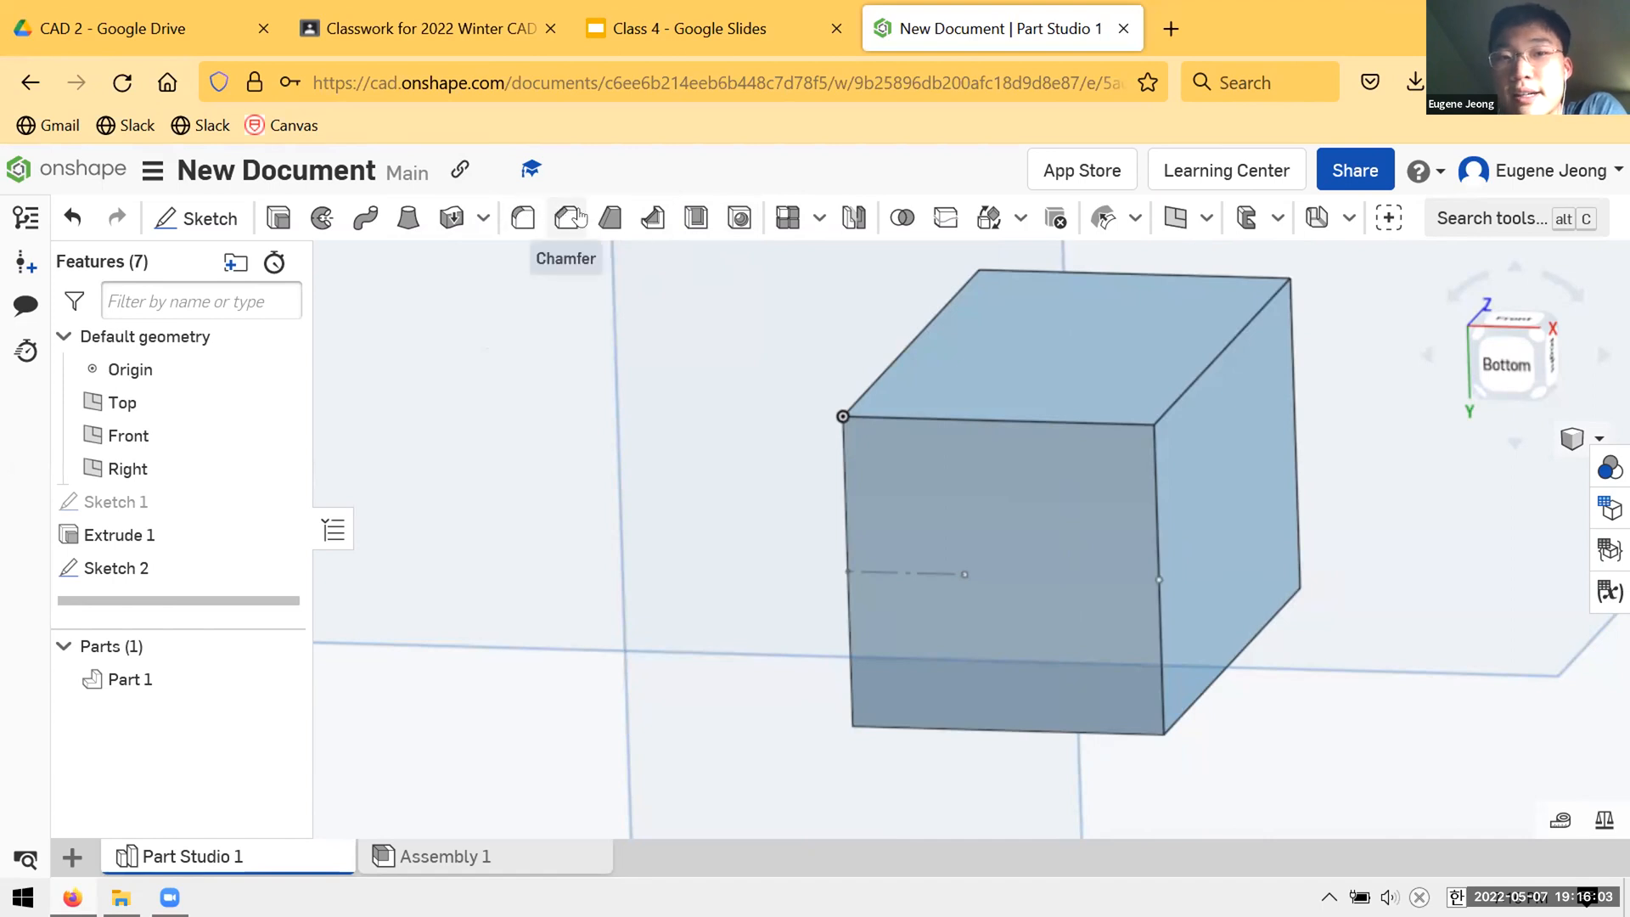
{"action": "left_click", "coordinate": [740, 219]}
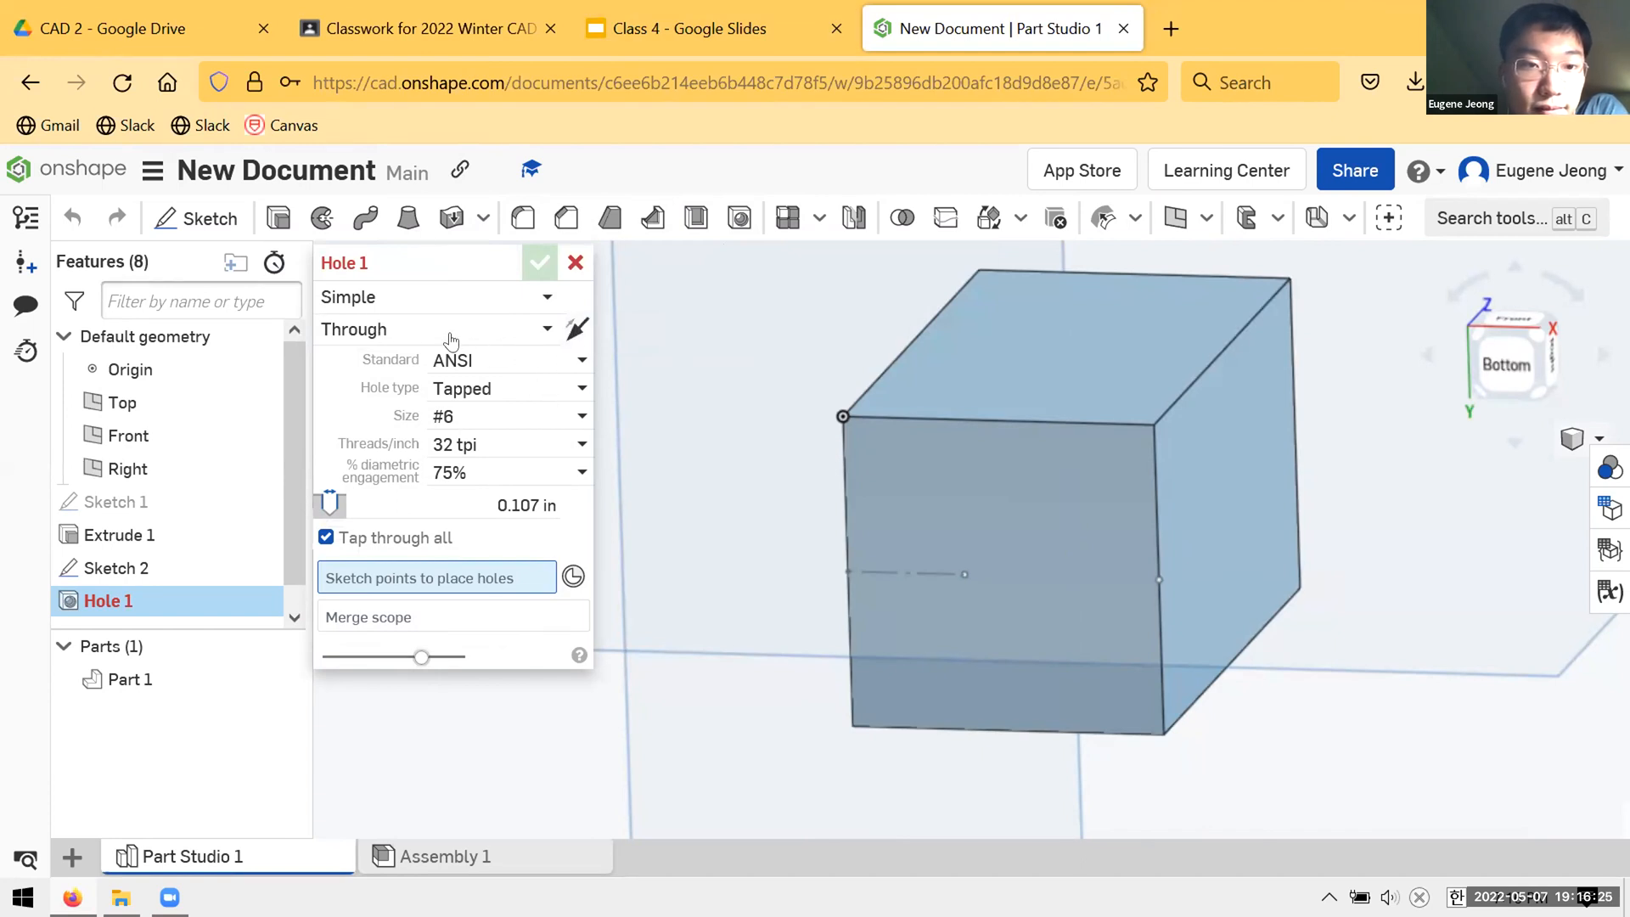
{"action": "left_click", "coordinate": [518, 297]}
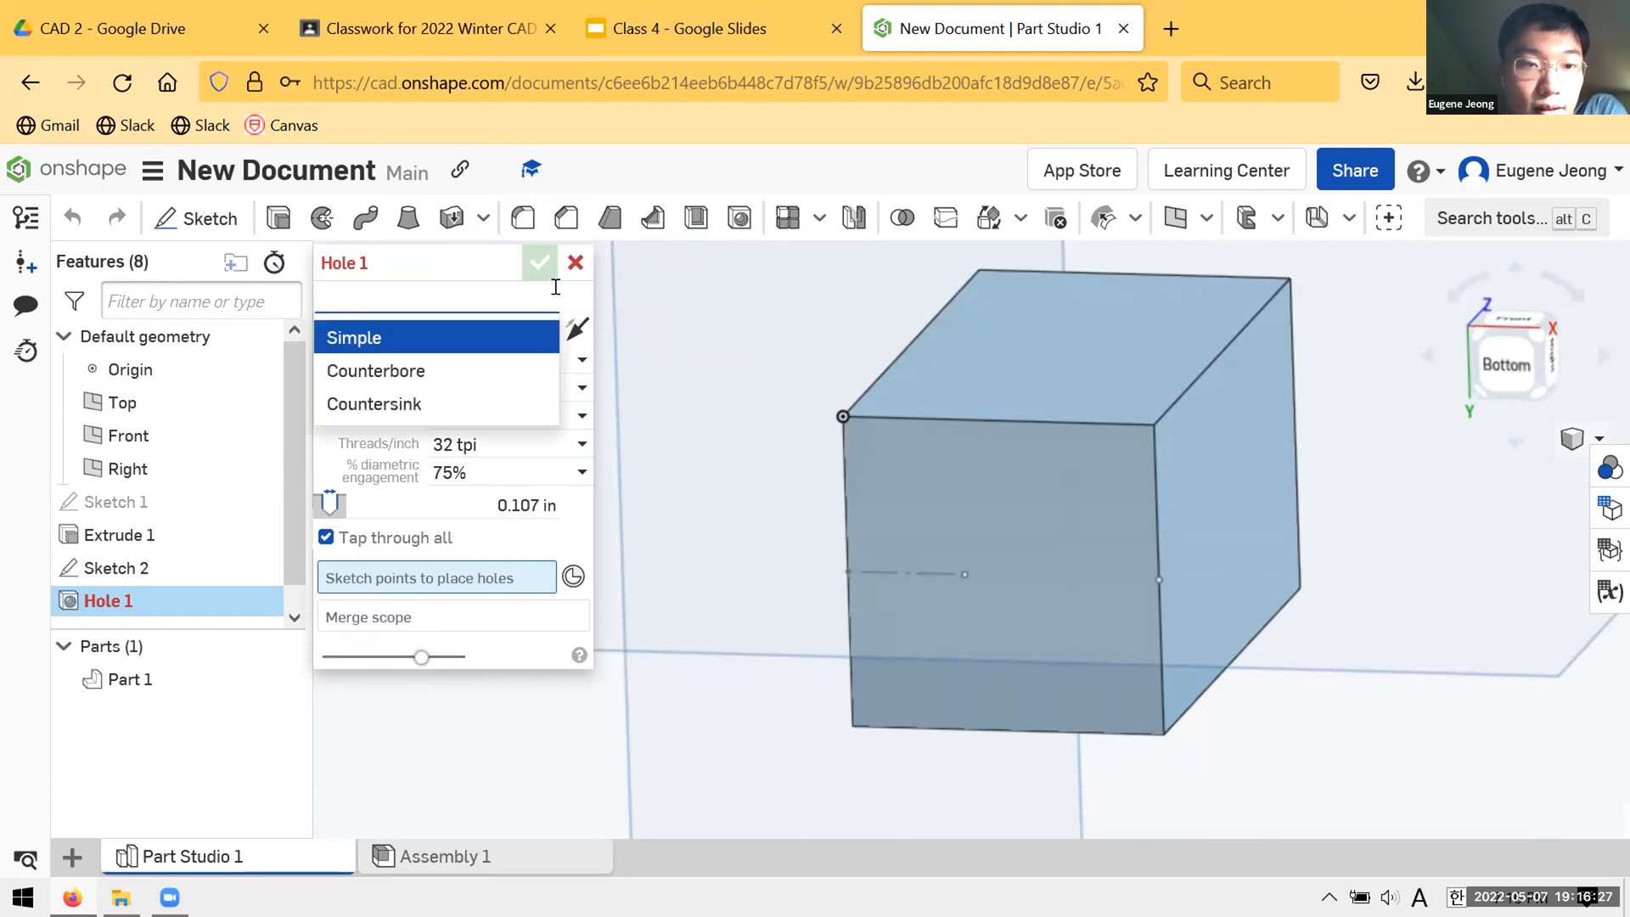
{"action": "left_click", "coordinate": [552, 306]}
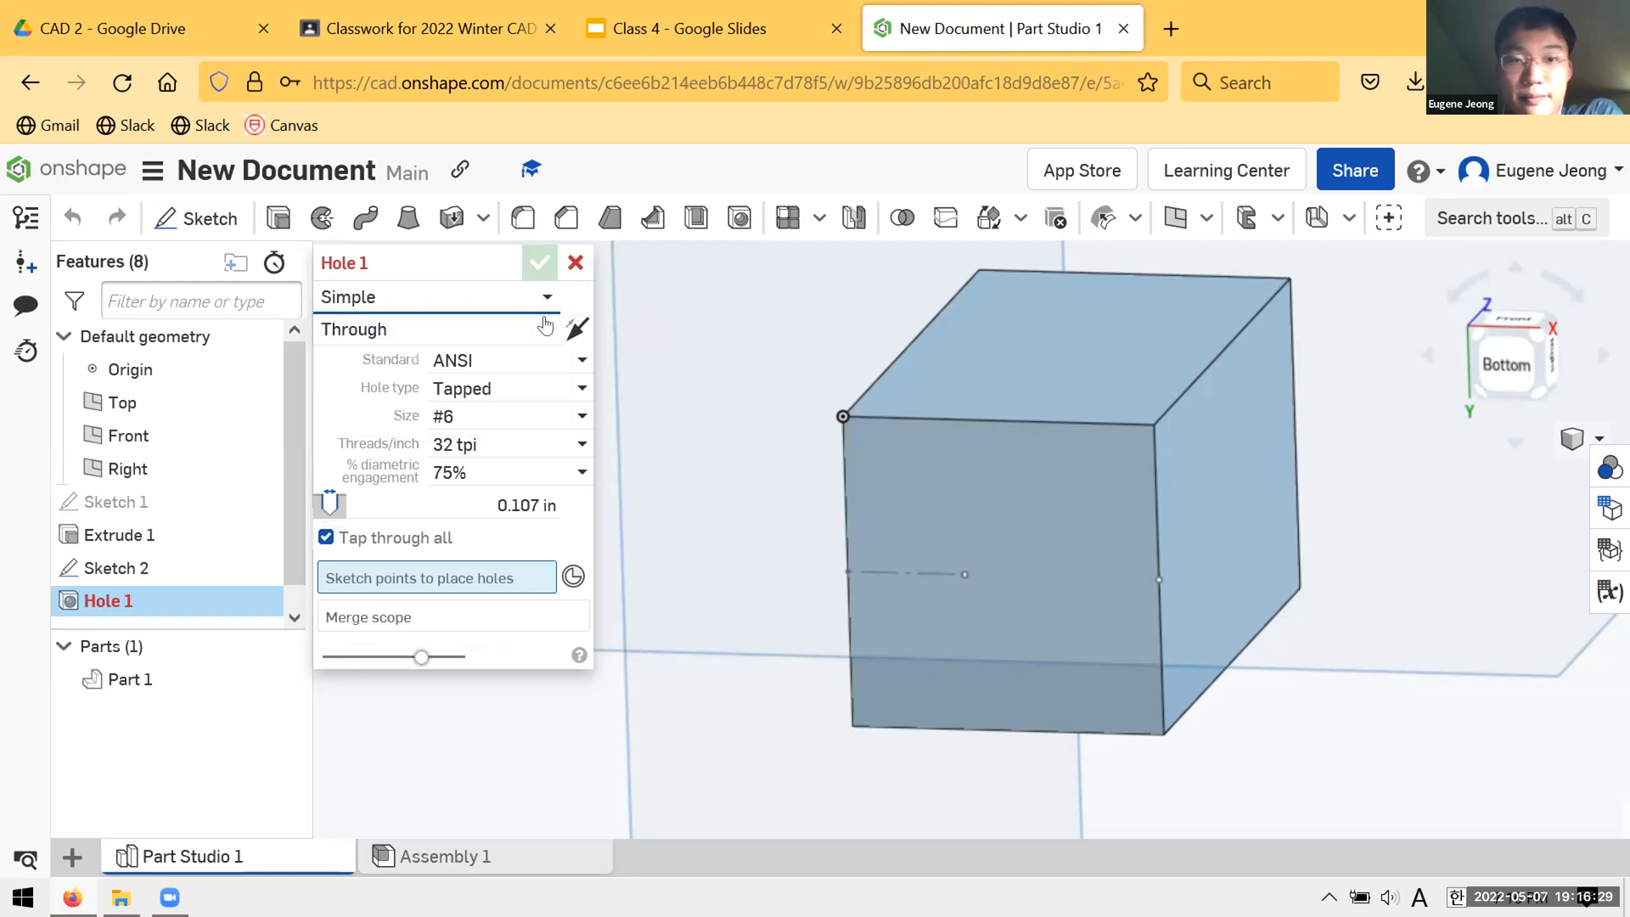
- Review the base plate drawing on the homework slide in Google Slides, then return to Onshape and cancel the open Hole feature
{"action": "left_click", "coordinate": [525, 299]}
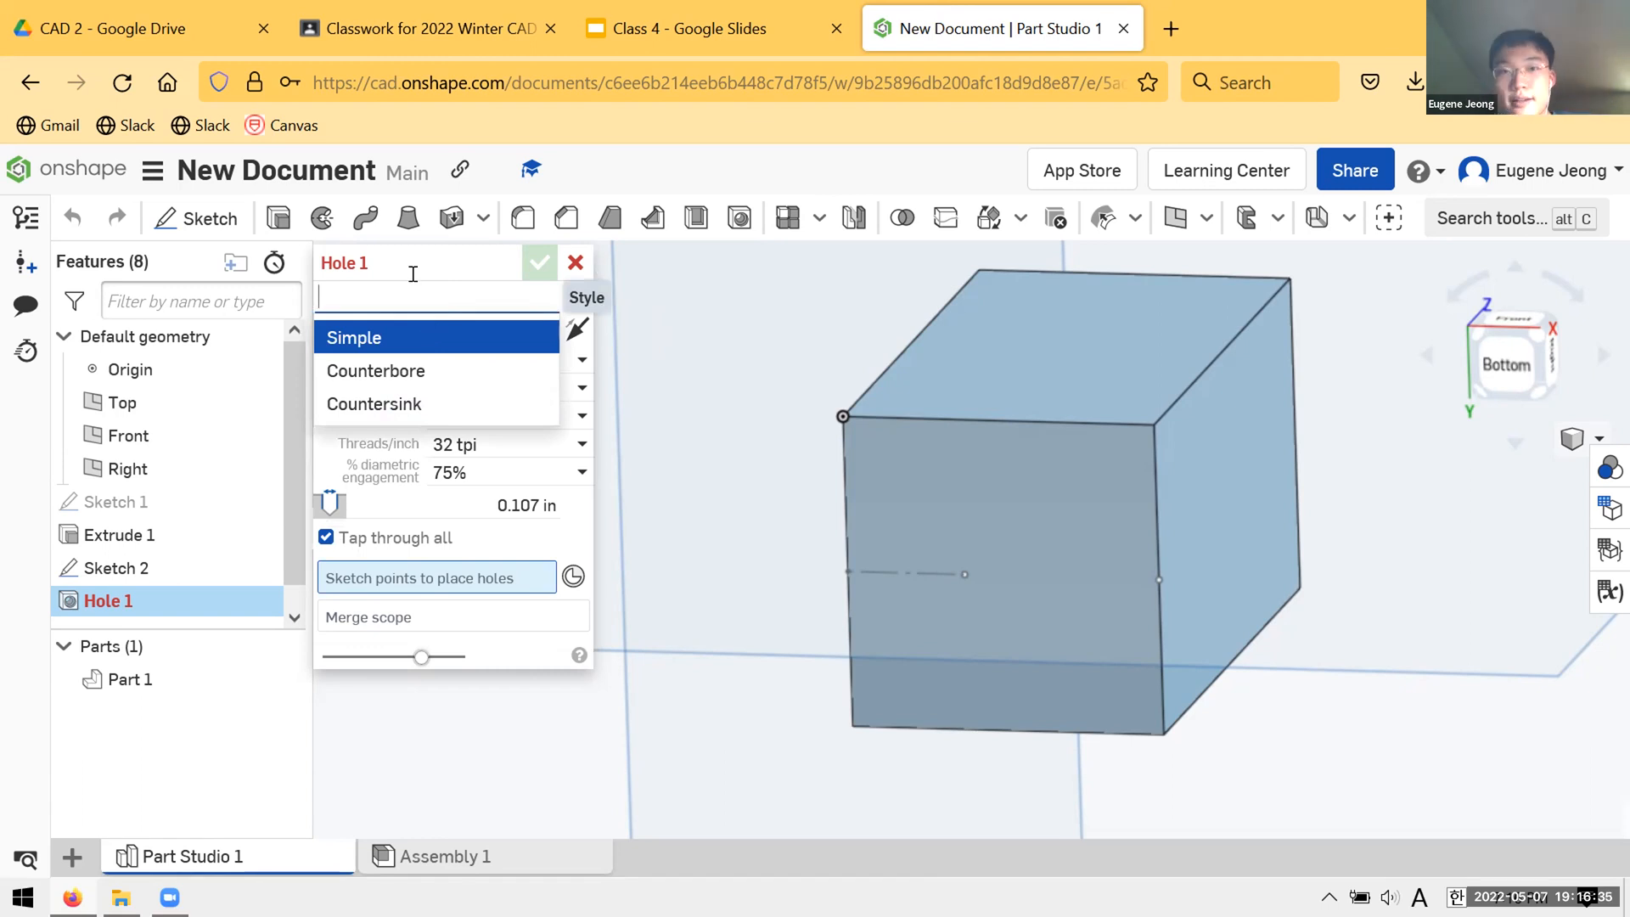
{"action": "left_click", "coordinate": [680, 28]}
{"action": "scroll", "coordinate": [173, 458], "scroll_direction": "up", "scroll_amount": 10}
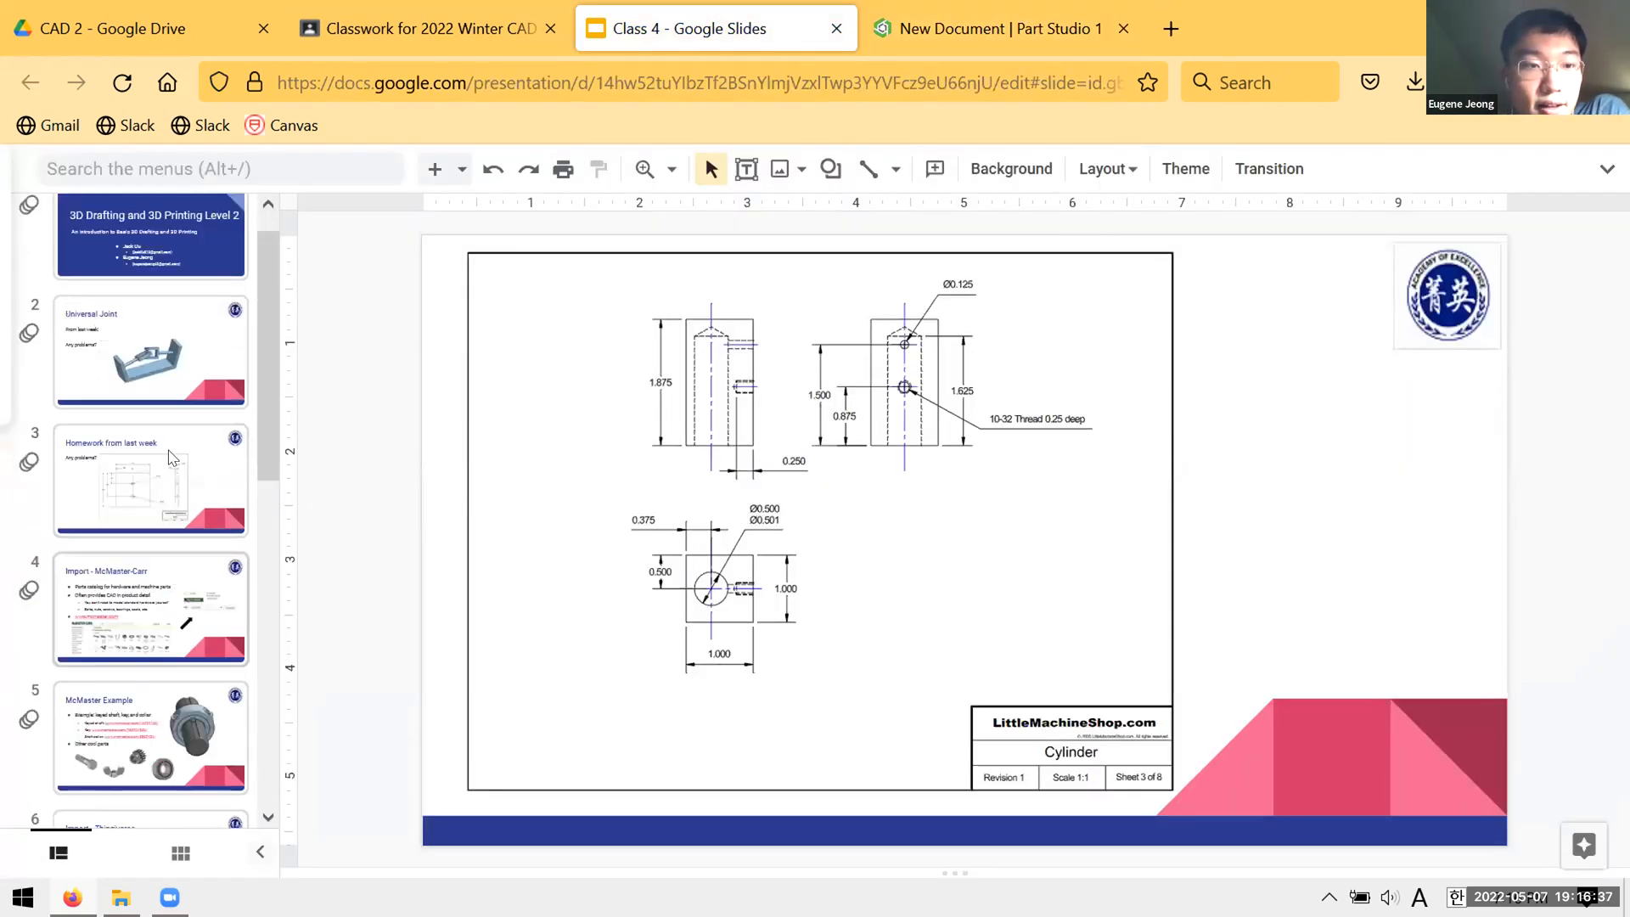
{"action": "left_click", "coordinate": [173, 464]}
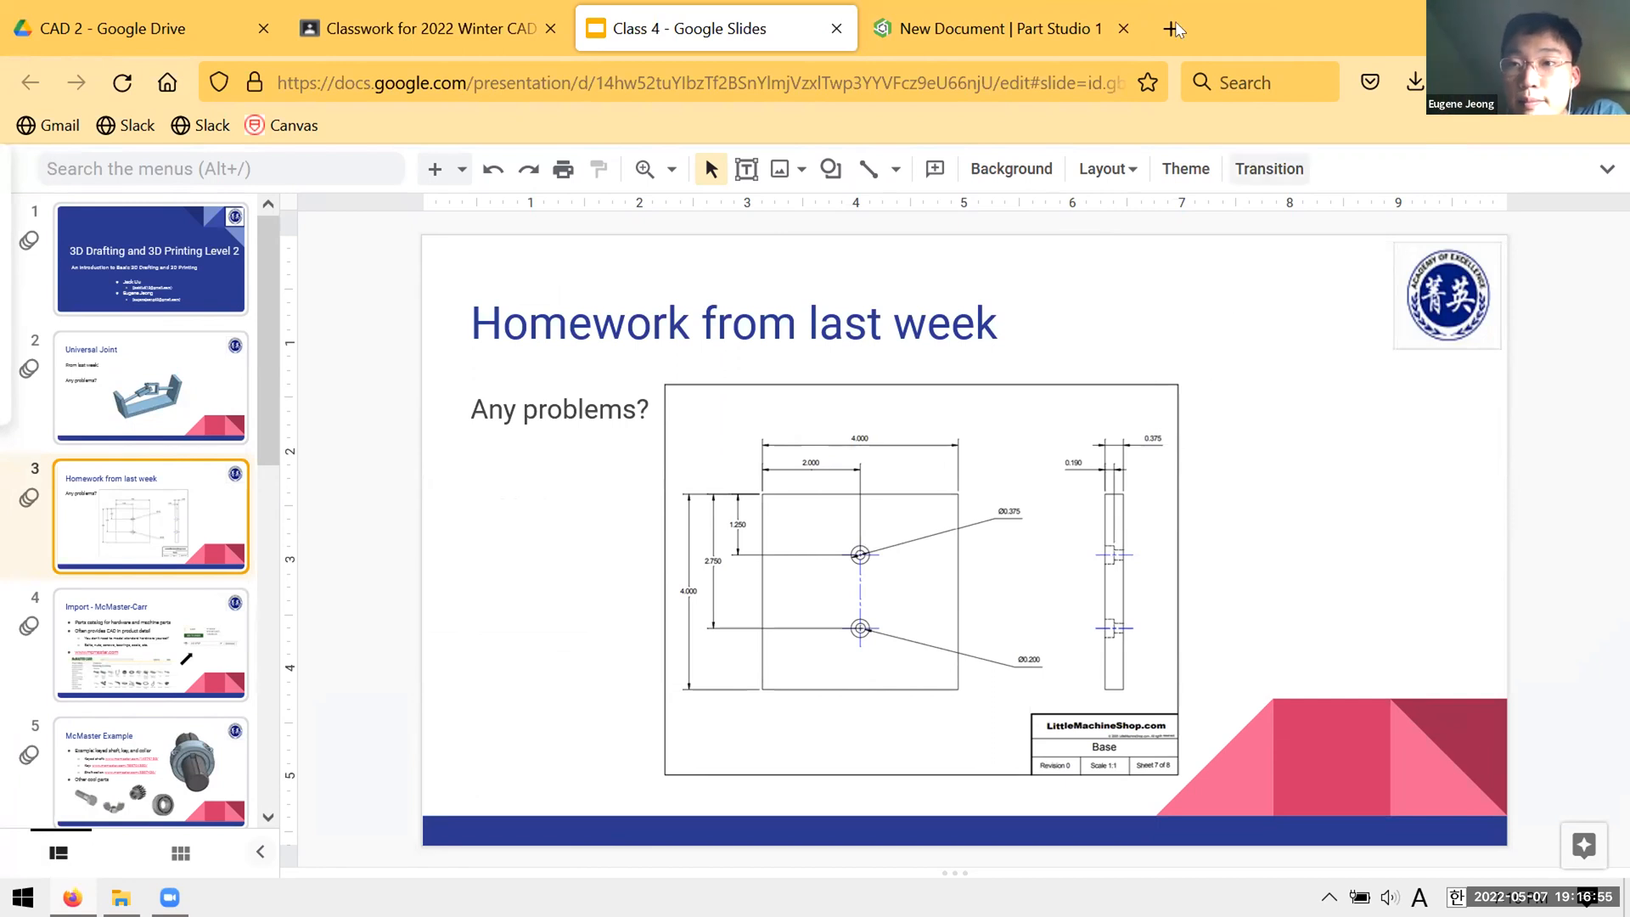
{"action": "left_click", "coordinate": [1038, 8]}
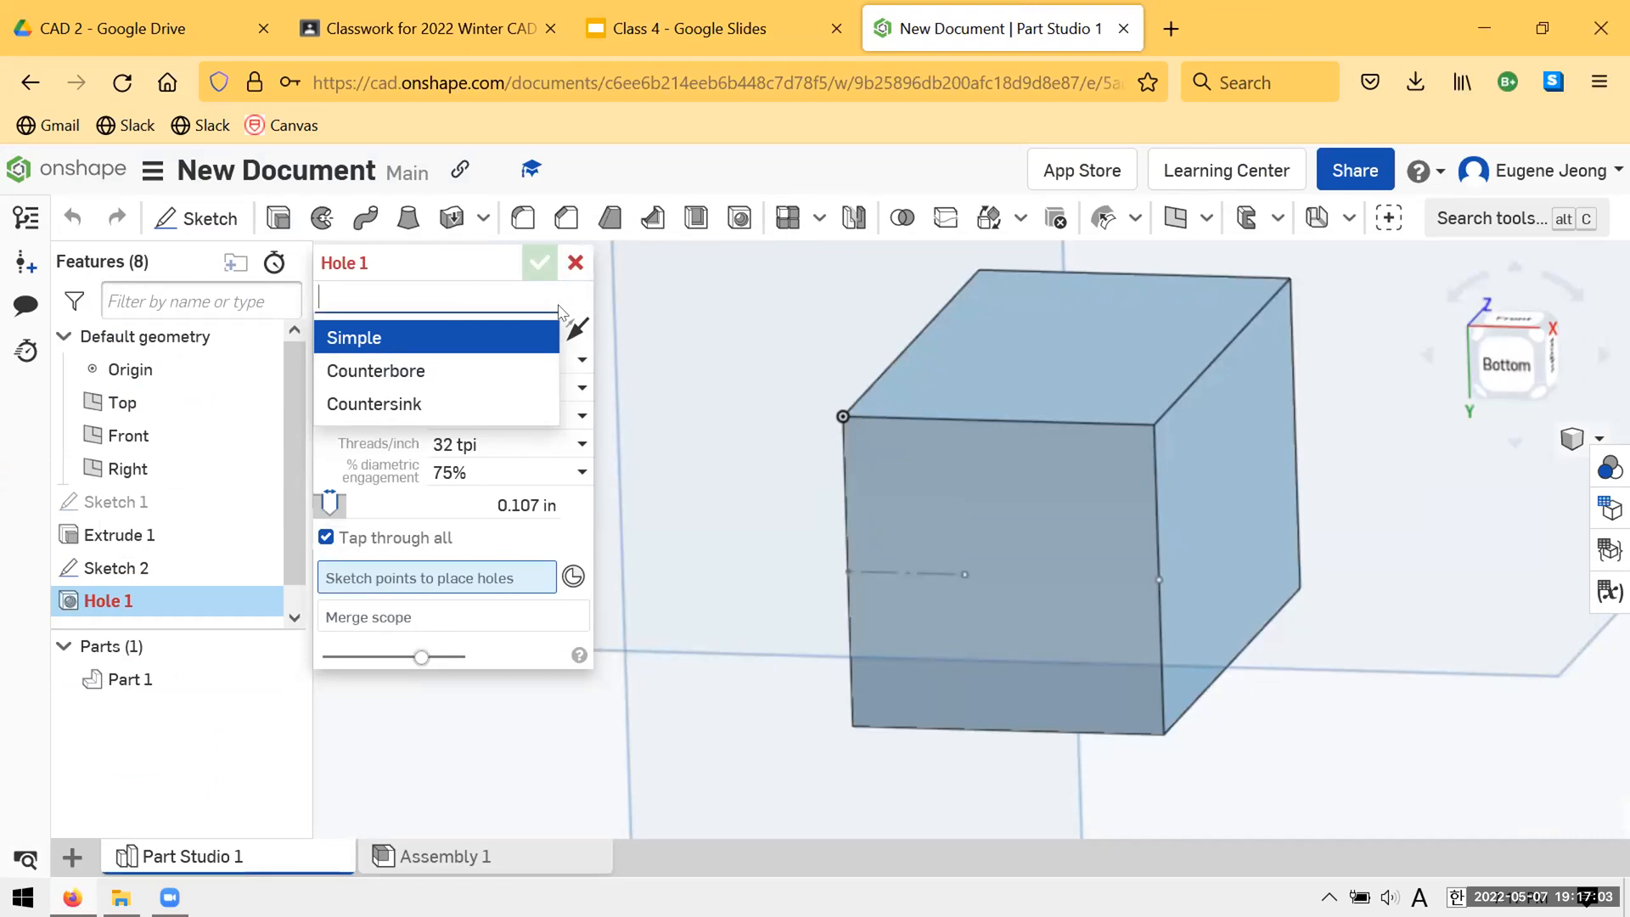
{"action": "left_click", "coordinate": [576, 263]}
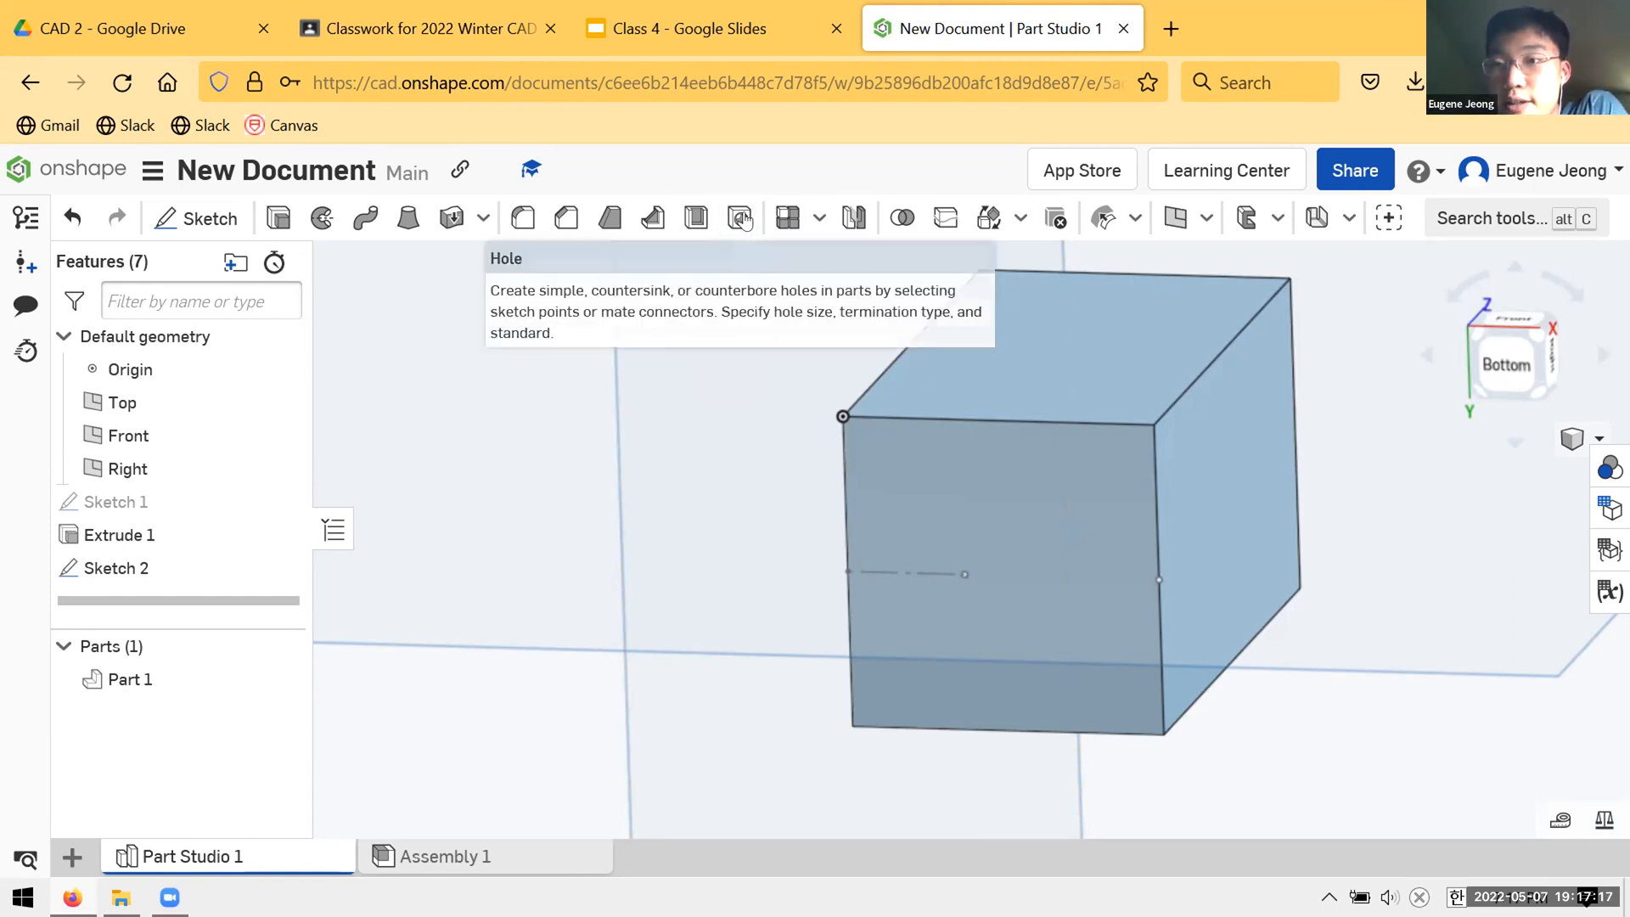
{"action": "left_click", "coordinate": [1500, 223]}
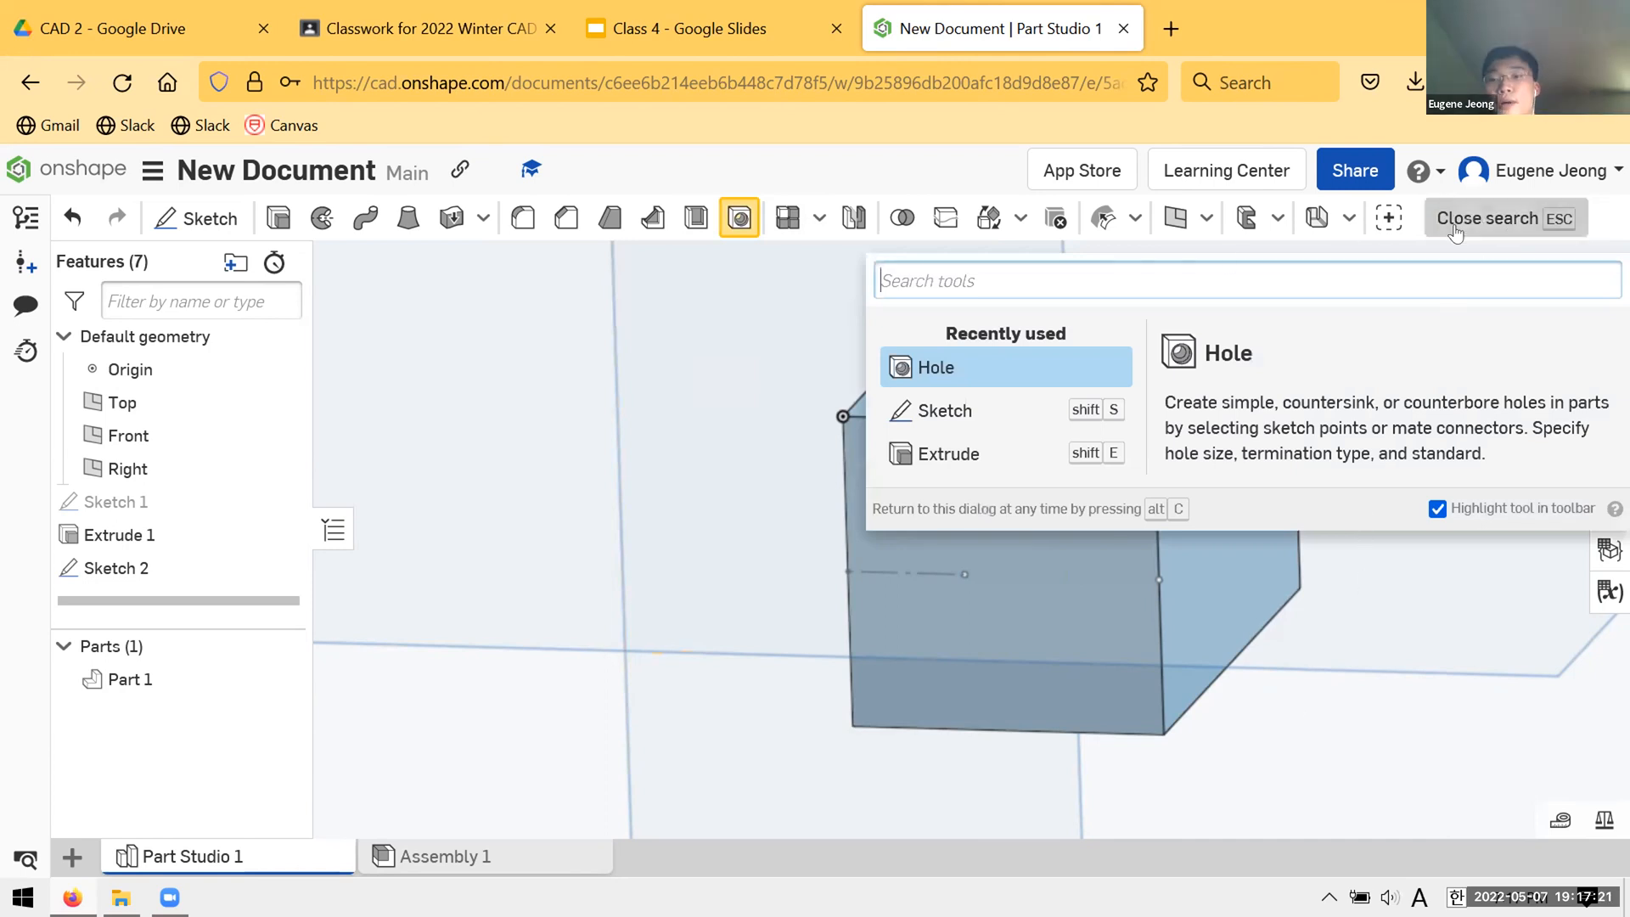
{"action": "type", "text": "hol"}
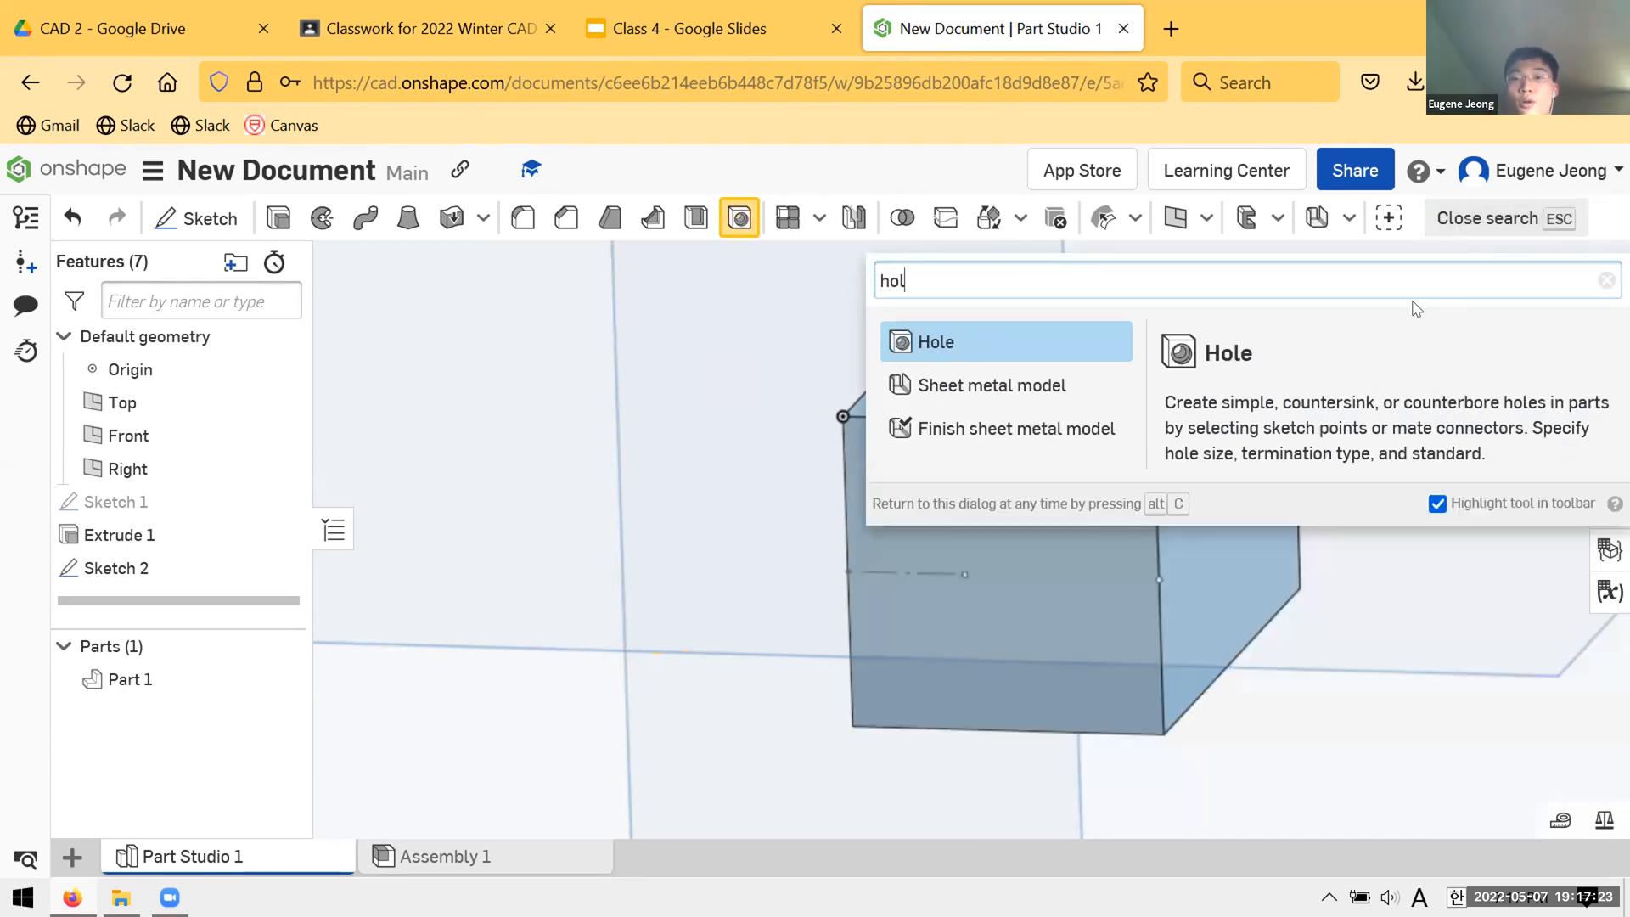
{"action": "type", "text": "e"}
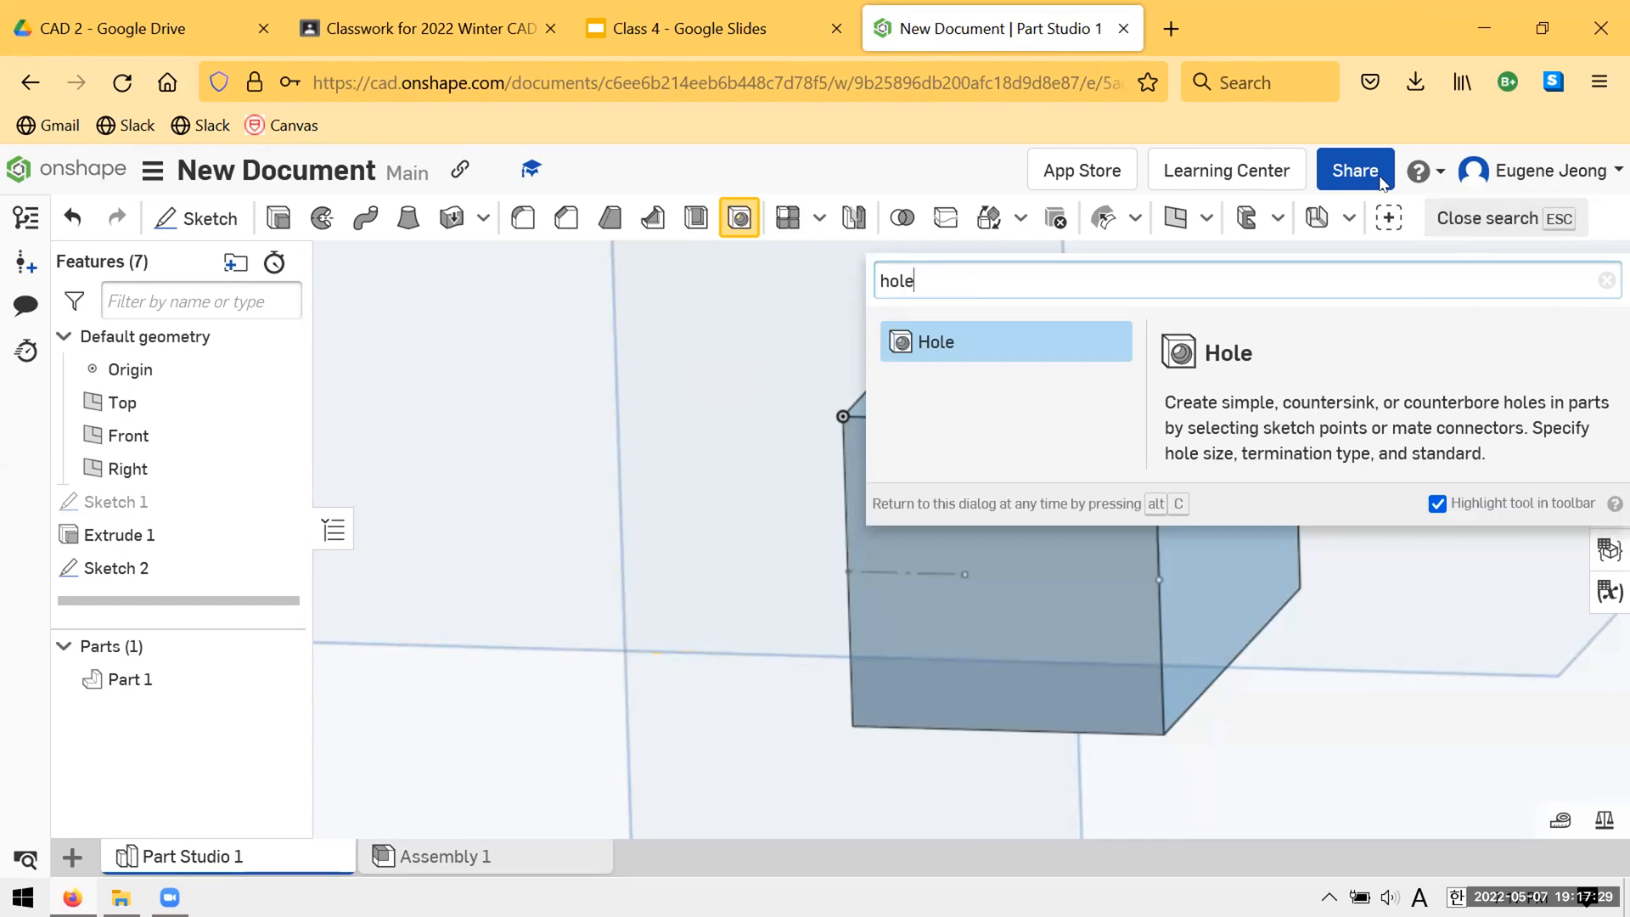
{"action": "left_click_drag", "start_coordinate": [968, 282], "coordinate": [807, 309]}
{"action": "key", "text": "BackSpace"}
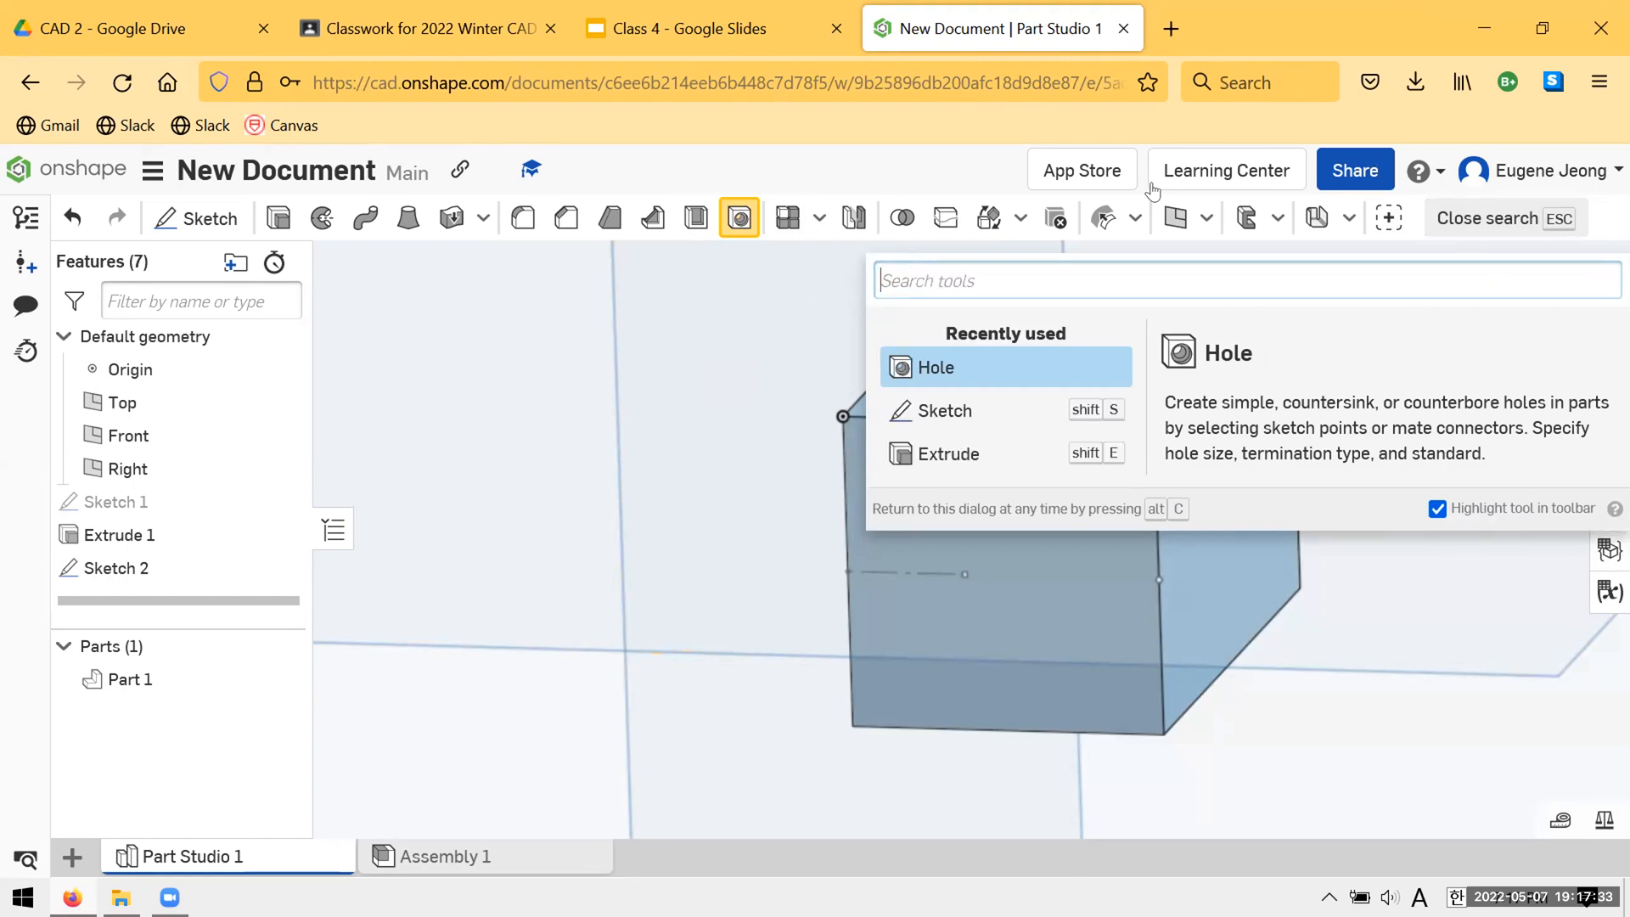
{"action": "type", "text": "hole"}
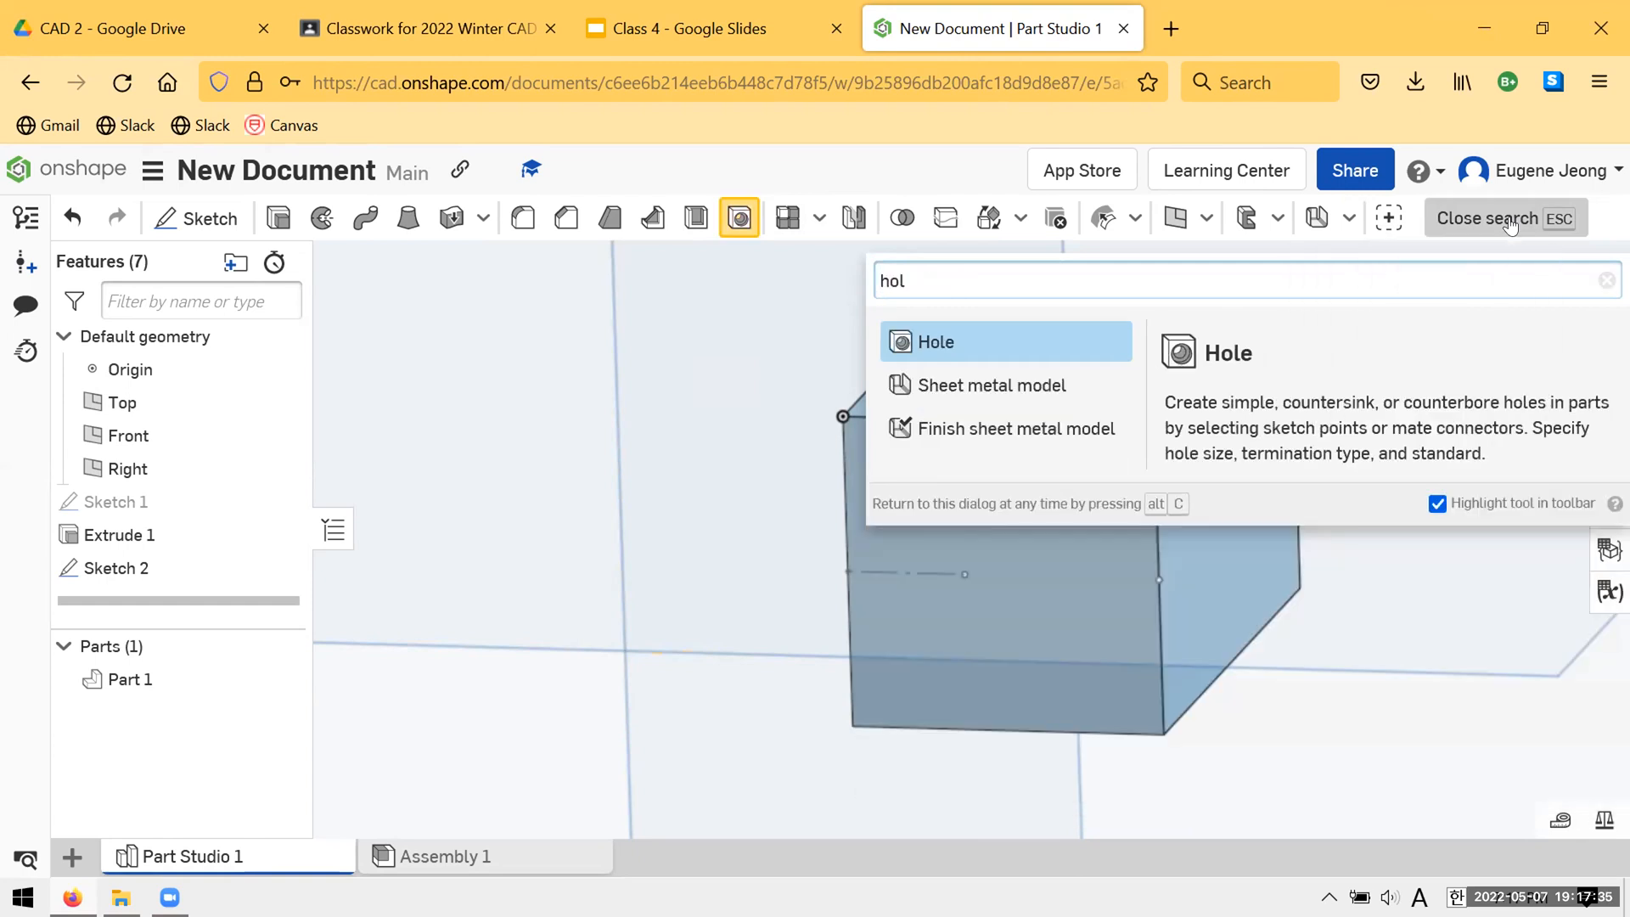
{"action": "key", "text": "Return"}
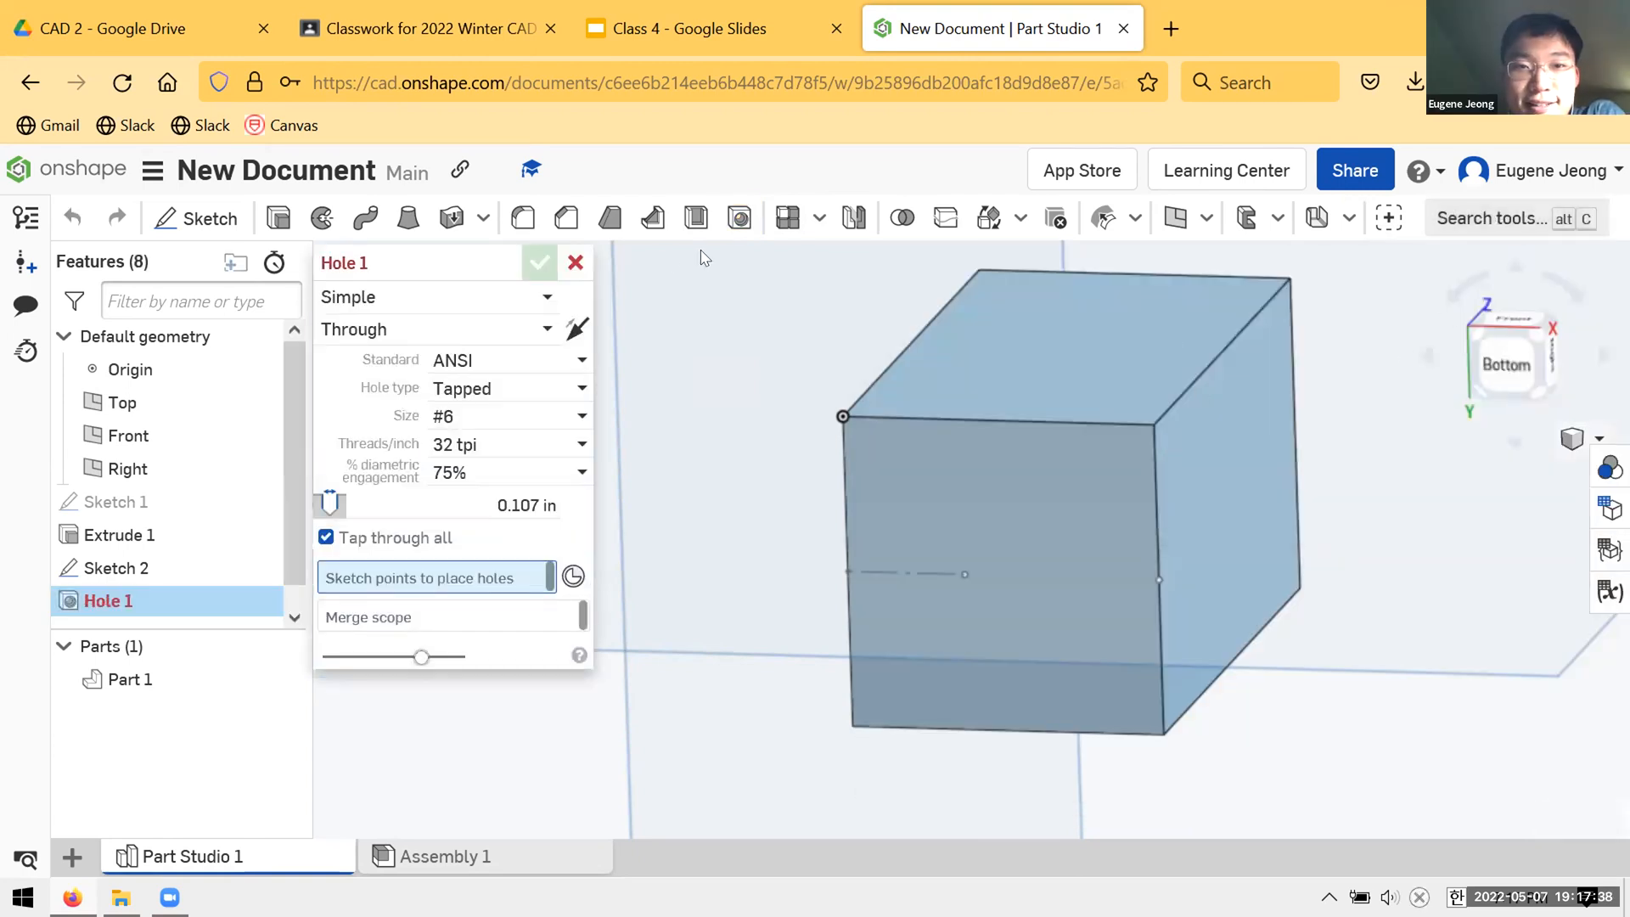
{"action": "left_click", "coordinate": [576, 263]}
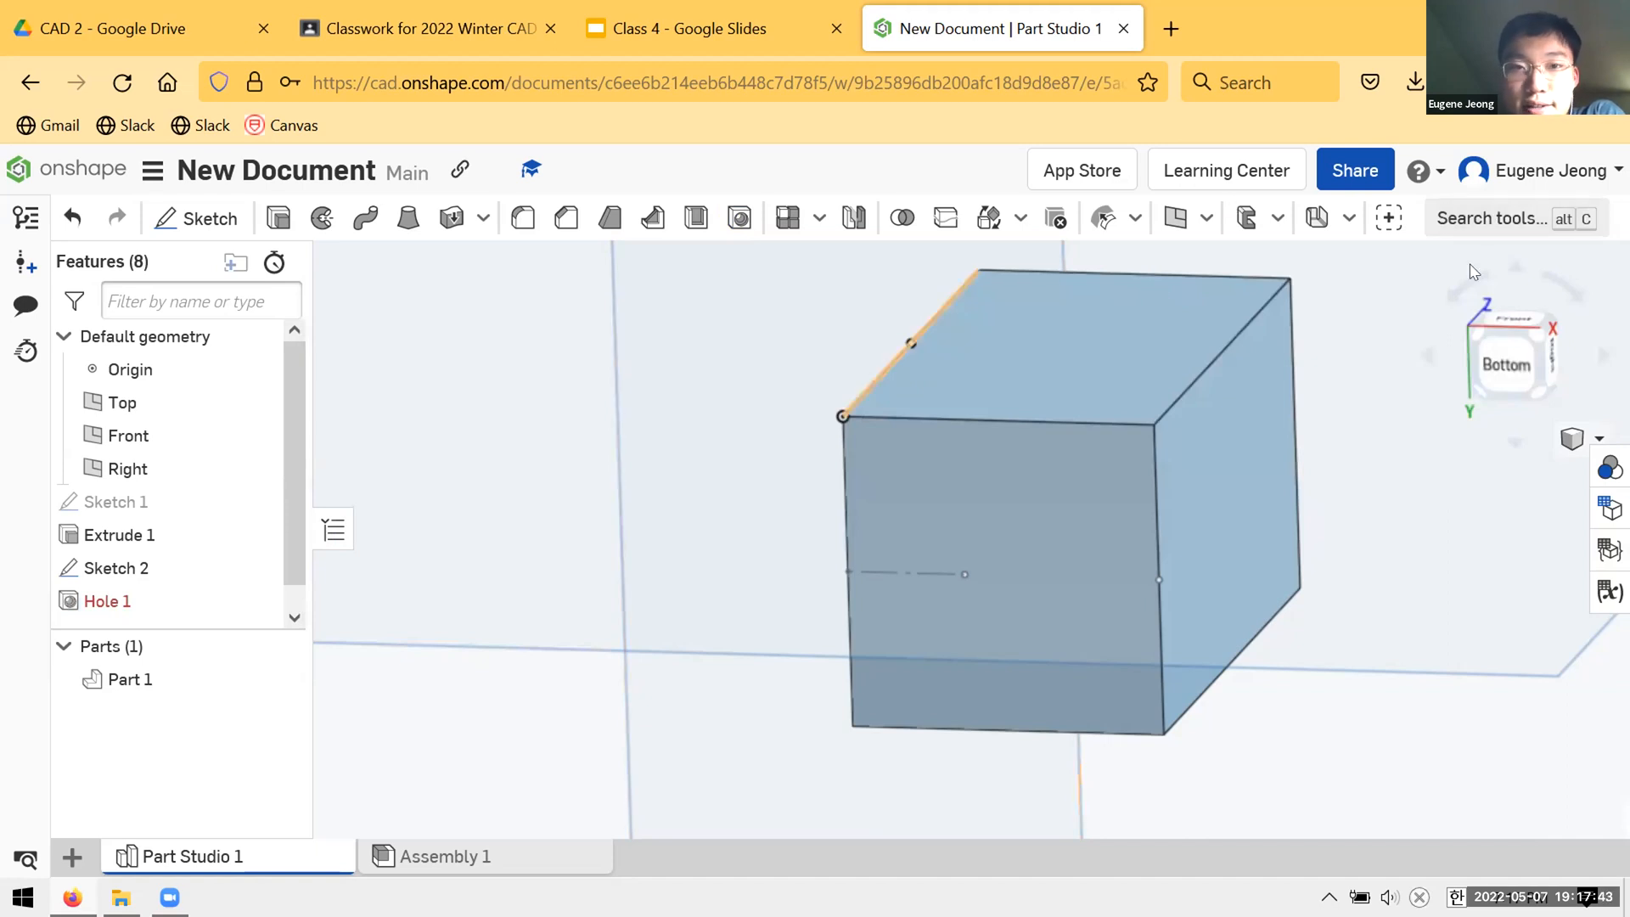
{"action": "key", "text": "ctrl+z"}
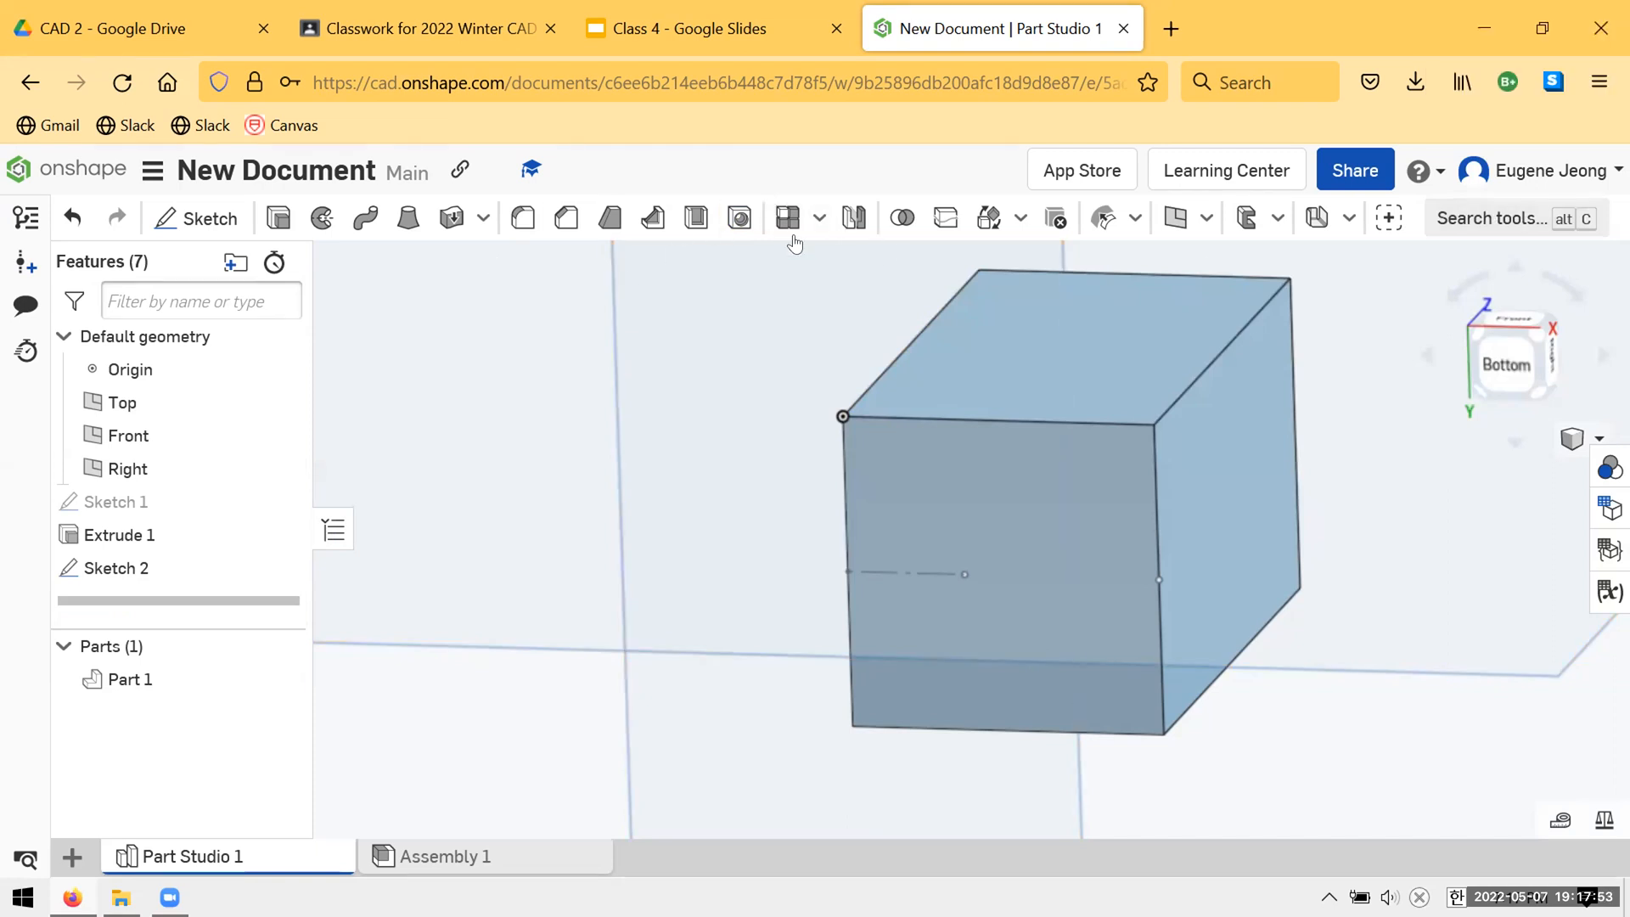
- Start a Hole feature on the block and set its style to Simple
{"action": "left_click", "coordinate": [740, 218]}
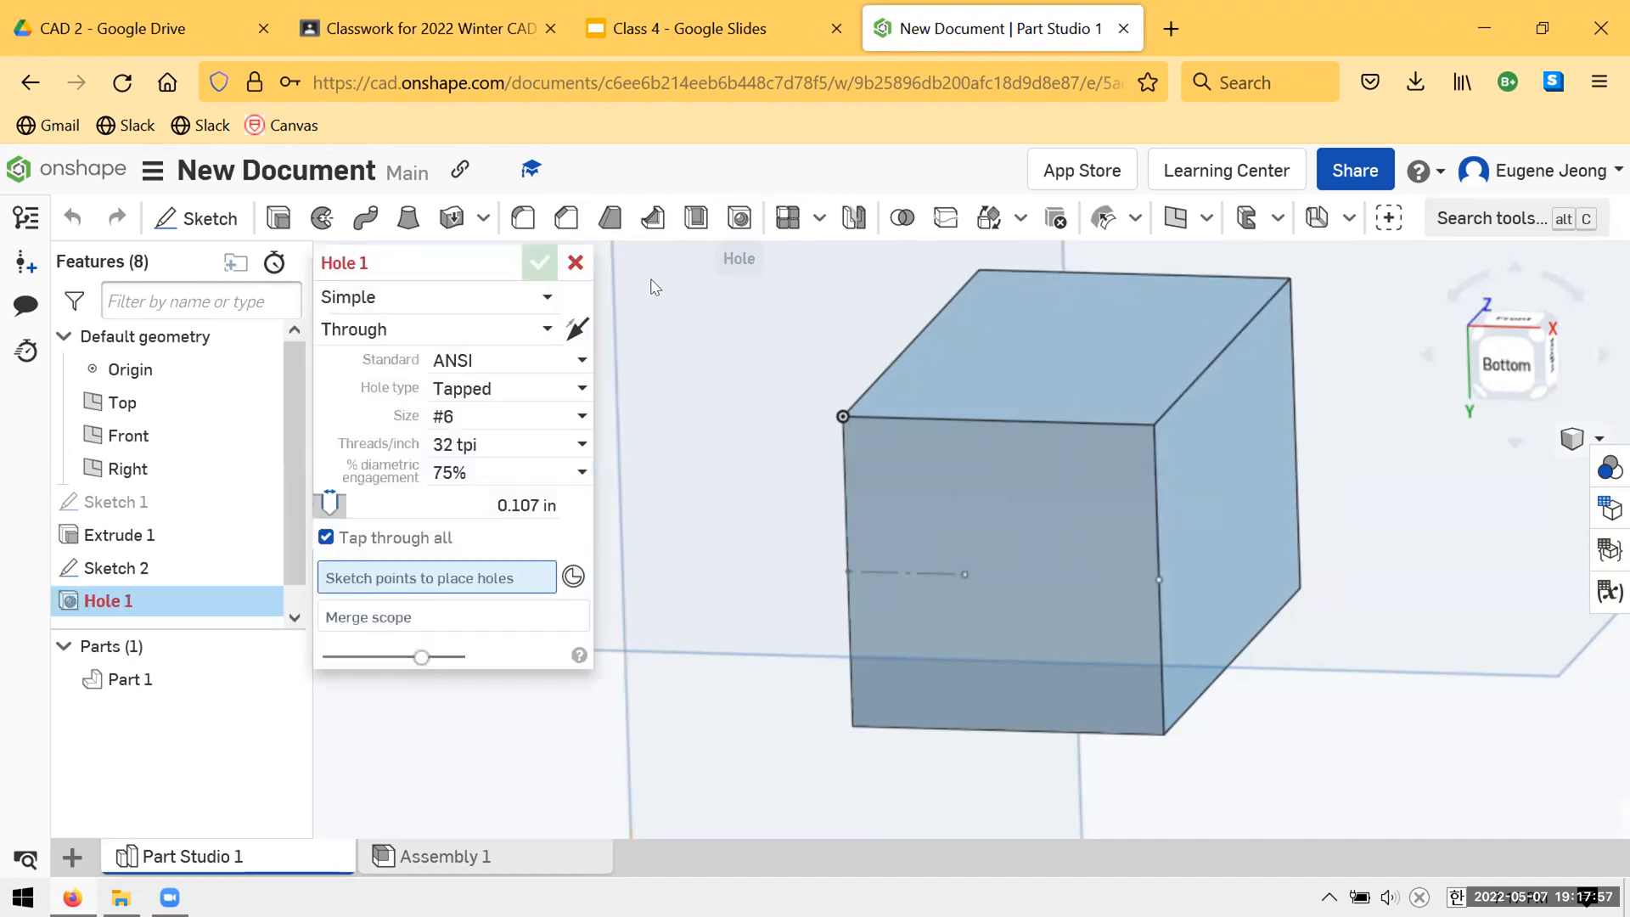
{"action": "mouse_move", "coordinate": [1398, 508]}
{"action": "right_mouse_down"}
{"action": "mouse_move", "coordinate": [1398, 490]}
{"action": "mouse_move", "coordinate": [1391, 518]}
{"action": "mouse_move", "coordinate": [1388, 503]}
{"action": "right_mouse_up"}
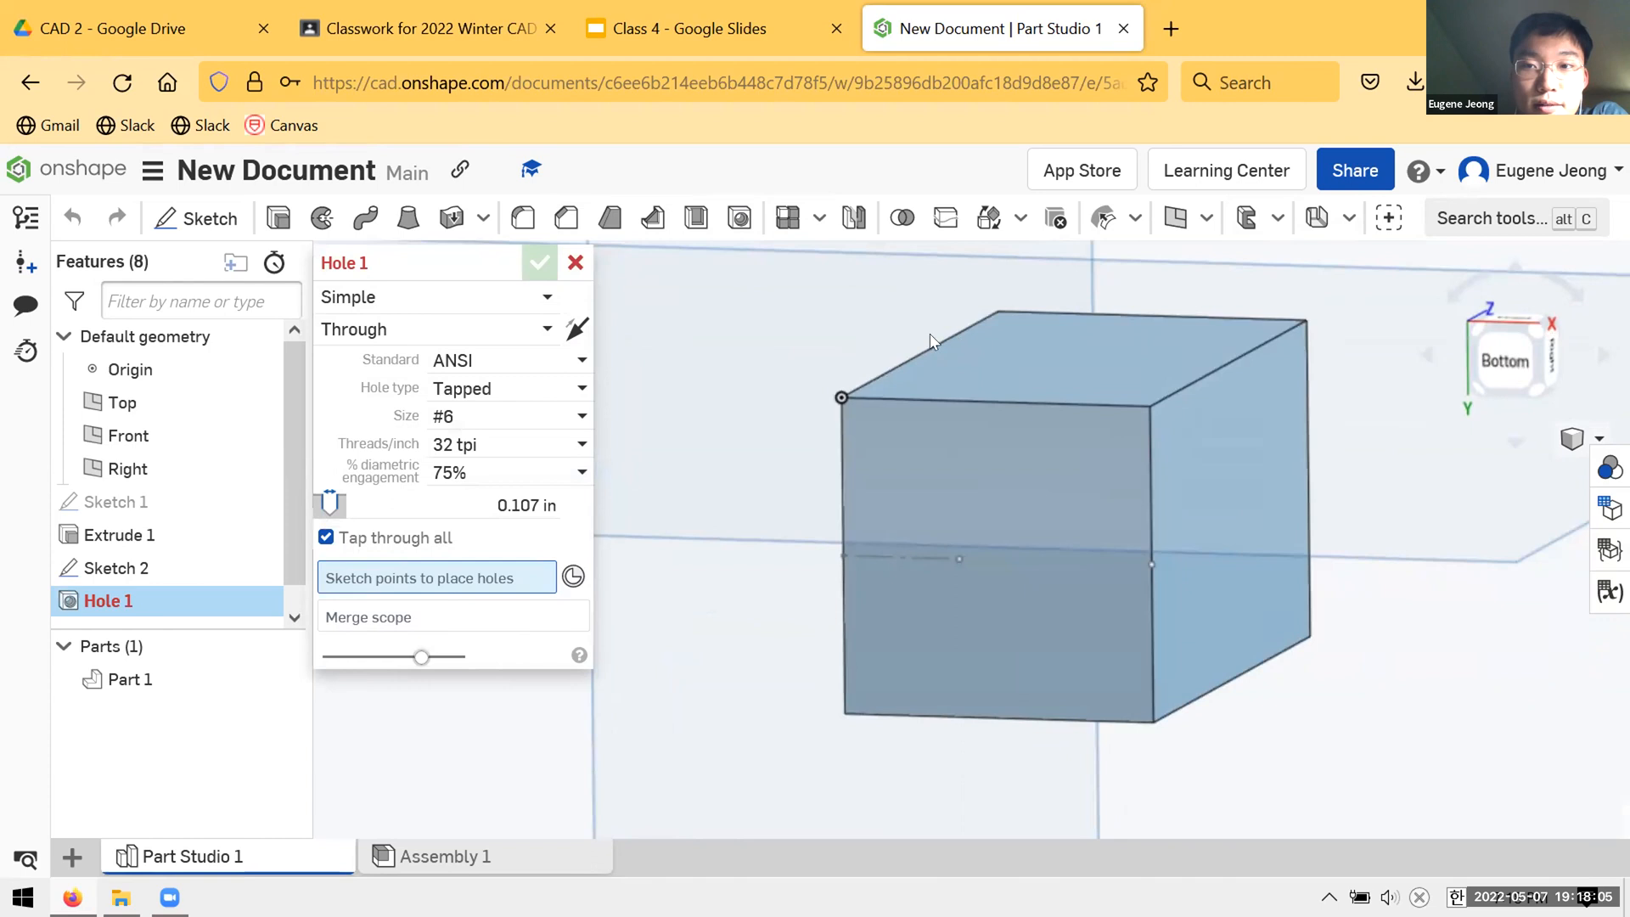
{"action": "right_click_drag", "start_coordinate": [734, 440], "coordinate": [751, 531]}
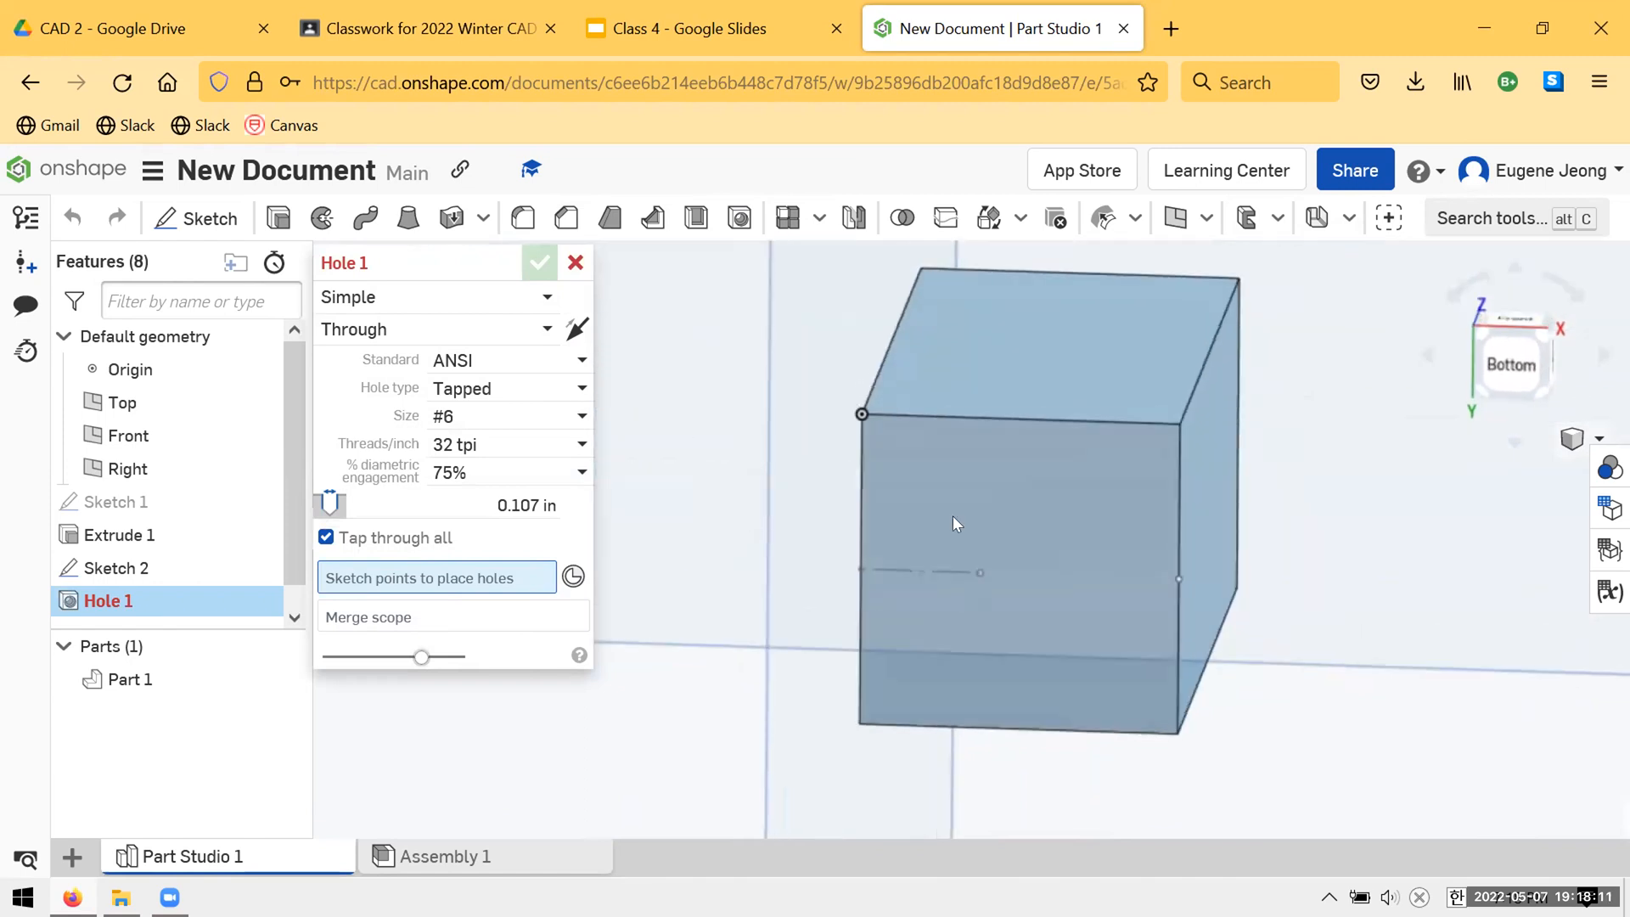
{"action": "left_click", "coordinate": [543, 298]}
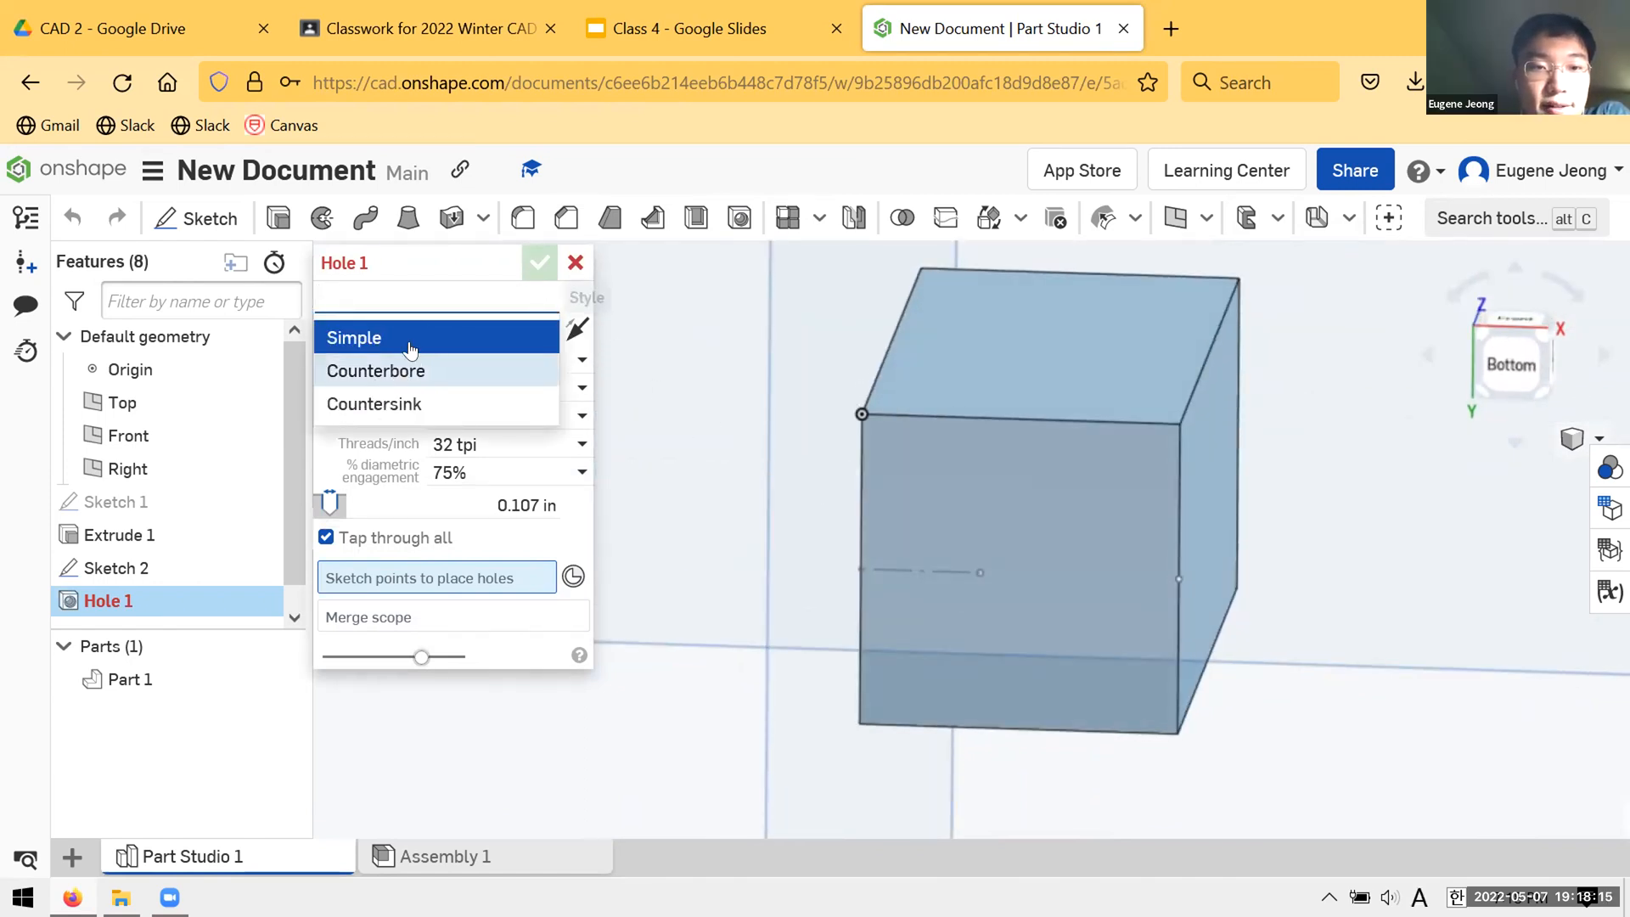
{"action": "left_click", "coordinate": [406, 340]}
- Try the Counterbore and Countersink hole styles to compare their settings, and return to Simple
{"action": "left_click", "coordinate": [527, 302]}
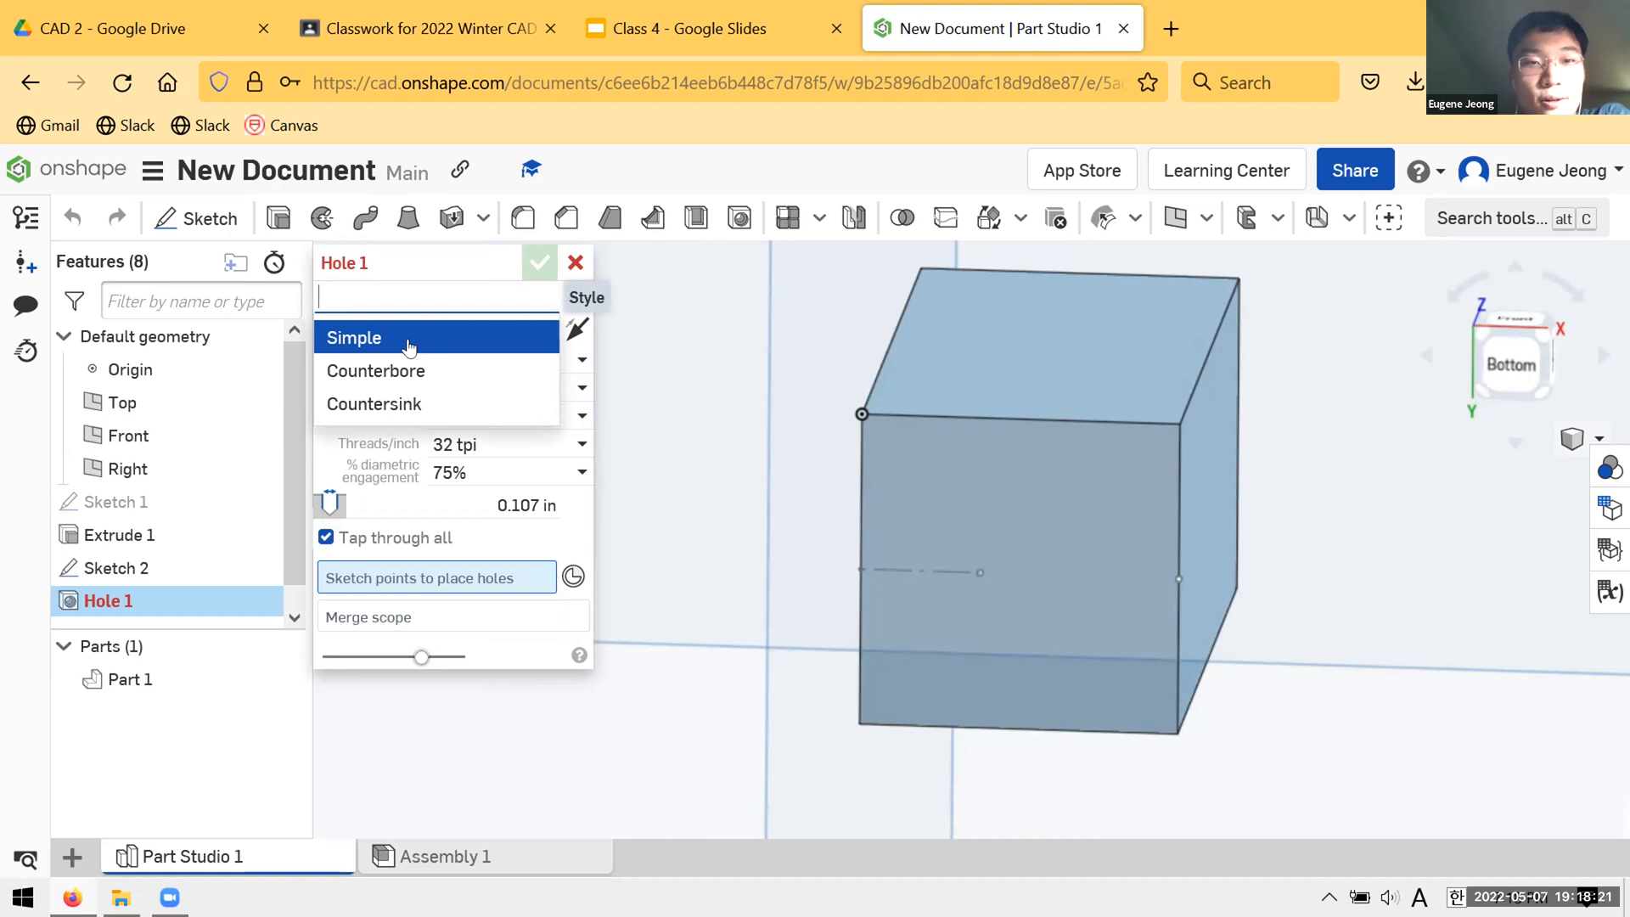
{"action": "left_click", "coordinate": [365, 372]}
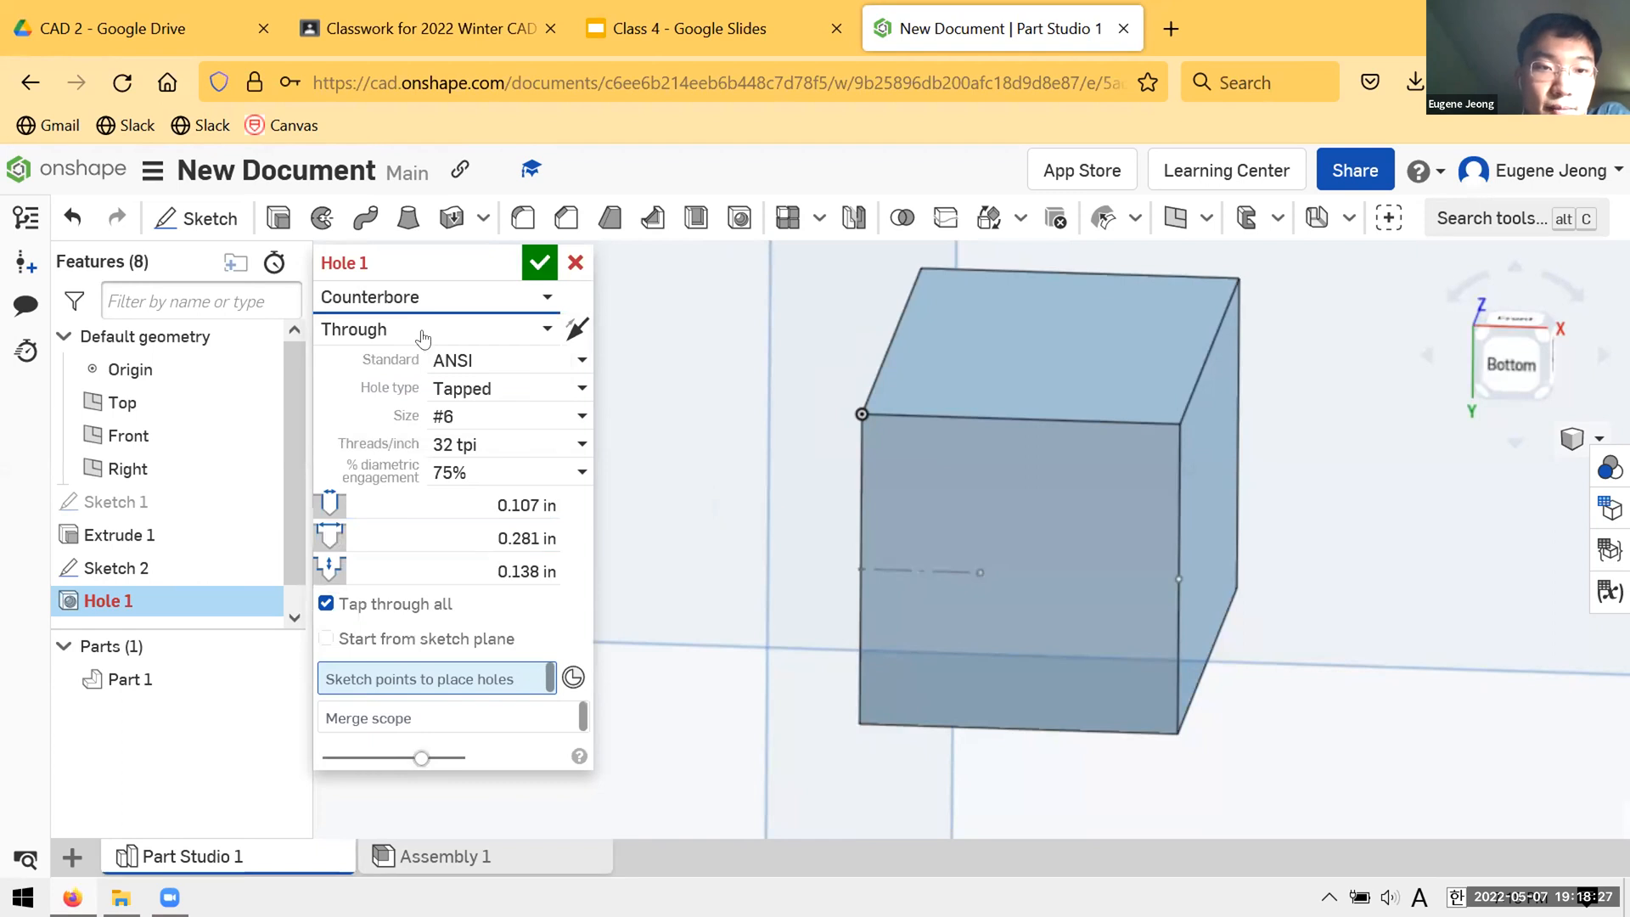
{"action": "left_click", "coordinate": [418, 293]}
{"action": "left_click", "coordinate": [391, 404]}
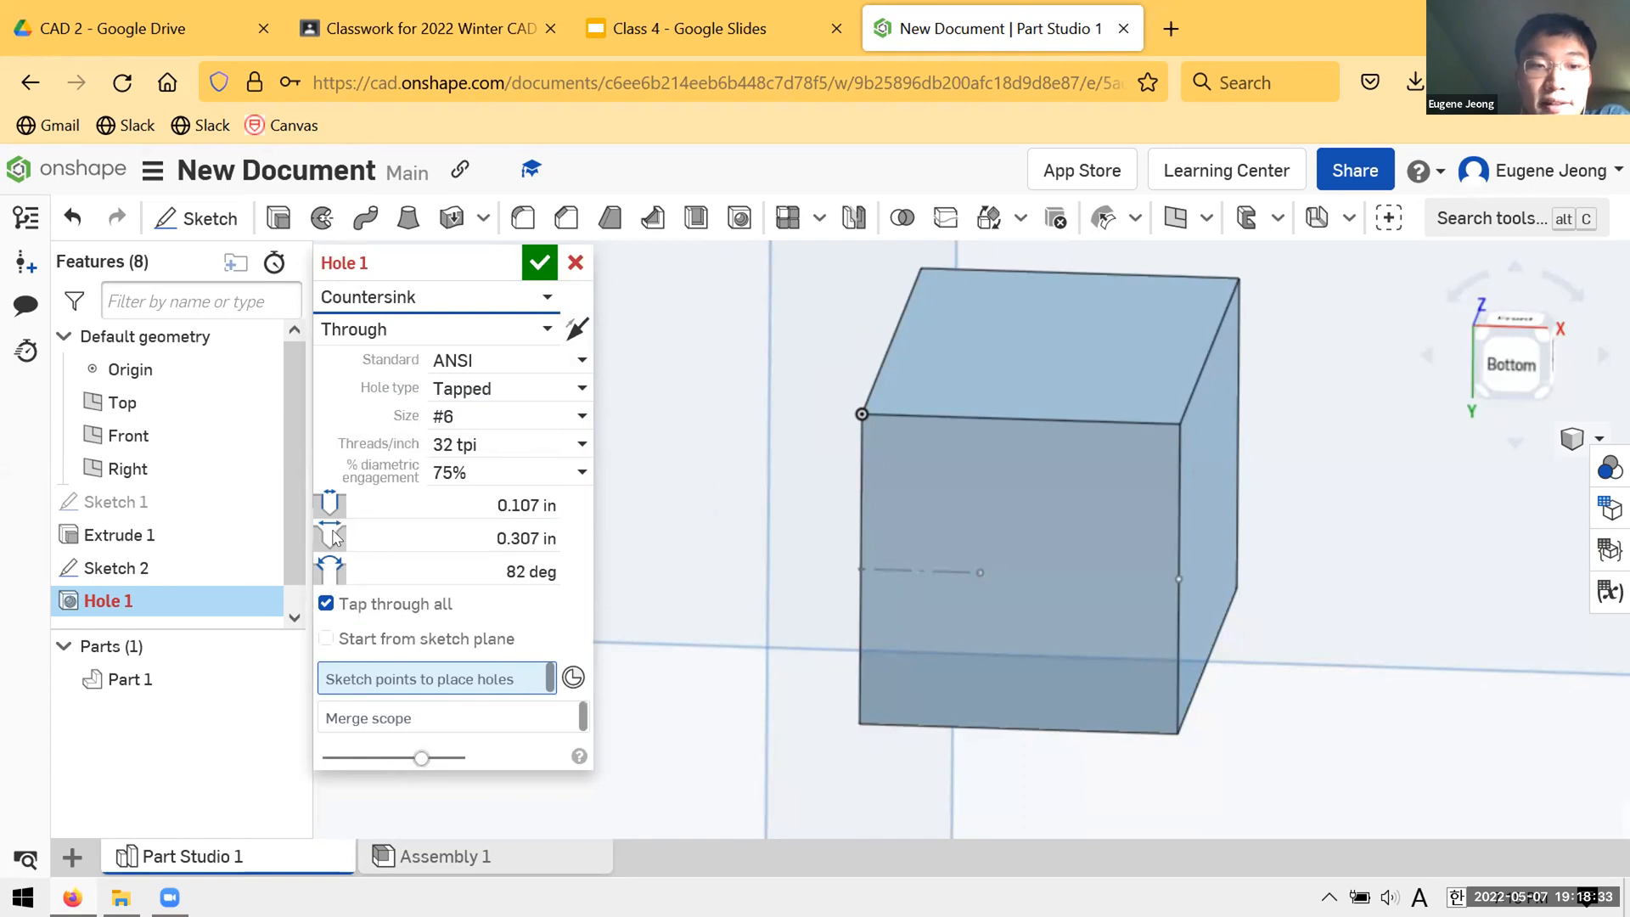
{"action": "left_click", "coordinate": [391, 297]}
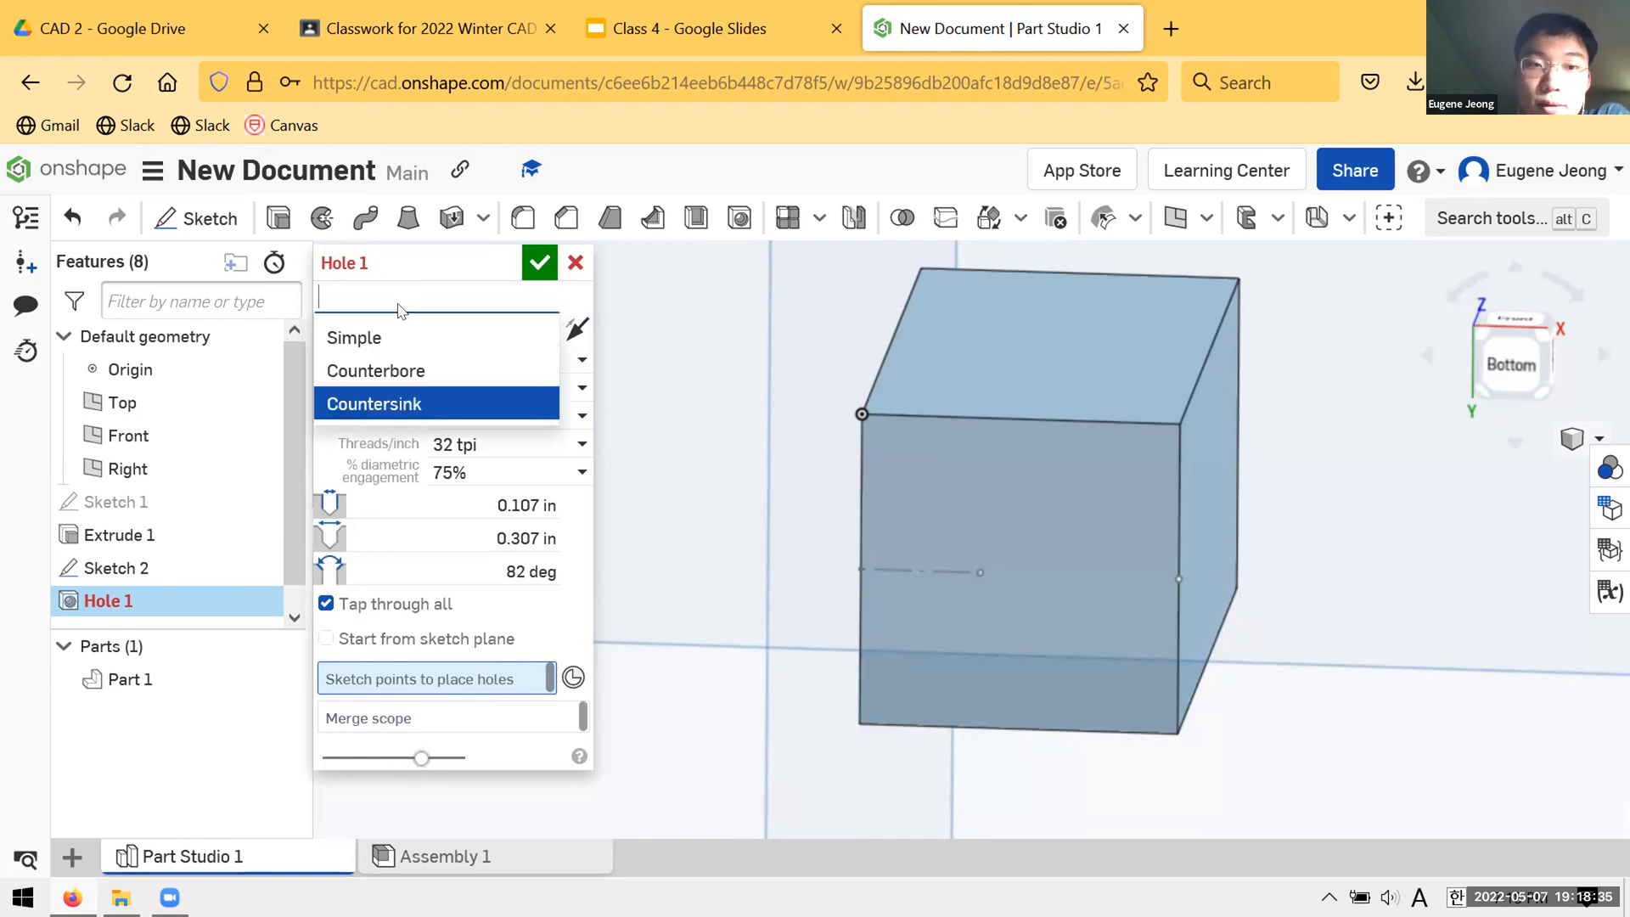
{"action": "left_click", "coordinate": [391, 339]}
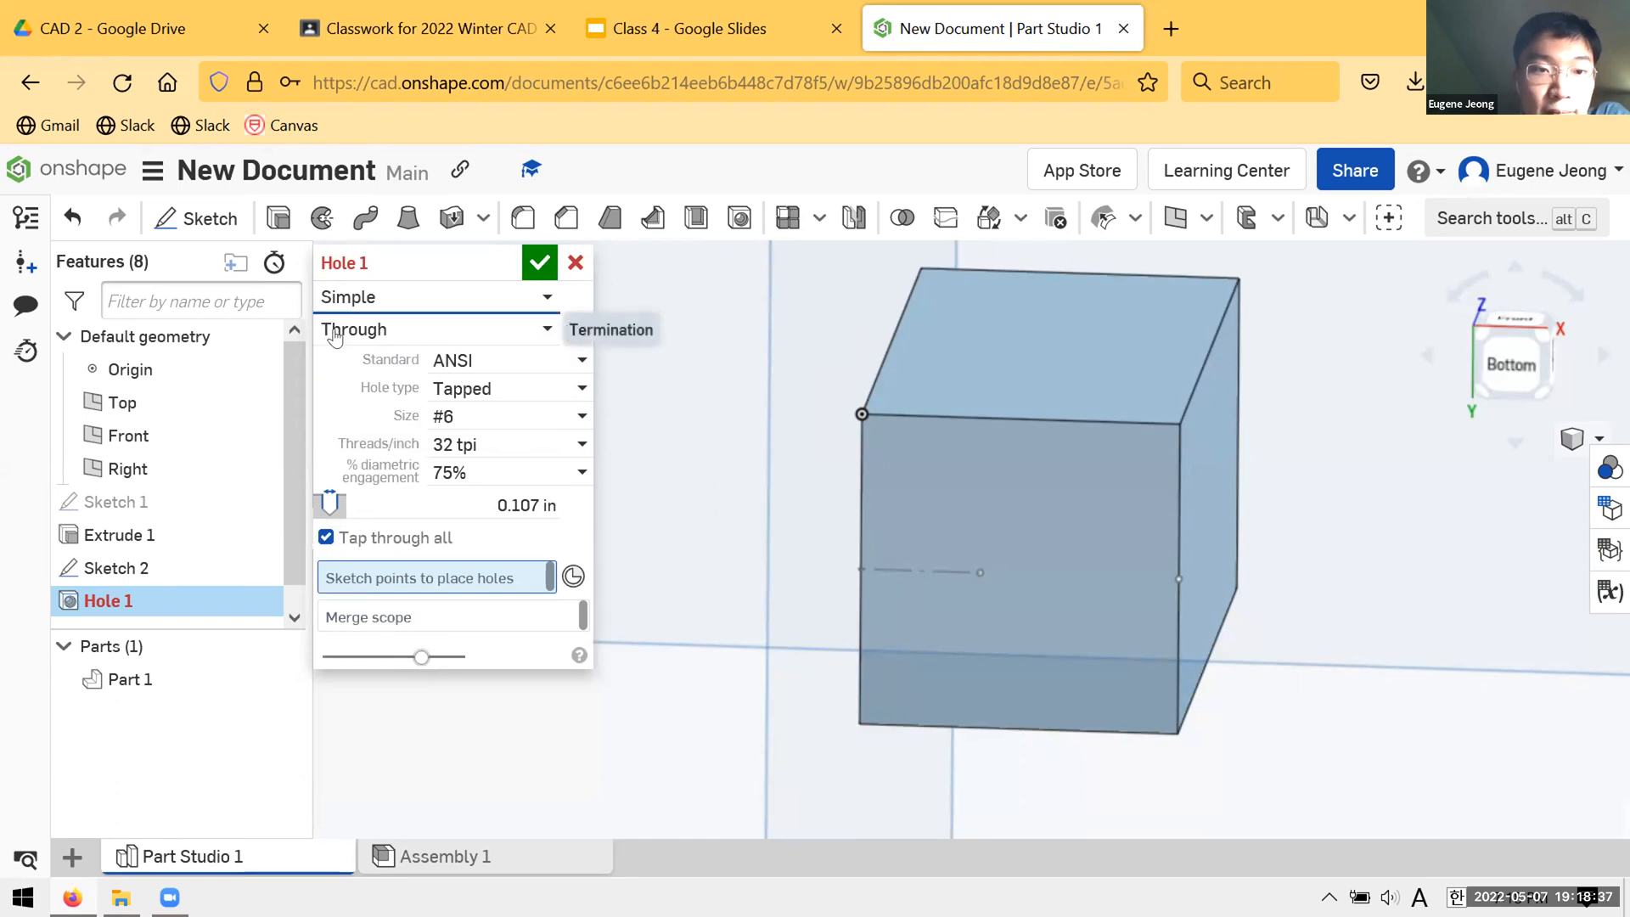
- Make the hole Blind with a depth of 1.625 in, taken from the Cylinder drawing in the Google Slides class deck
{"action": "left_click", "coordinate": [356, 323]}
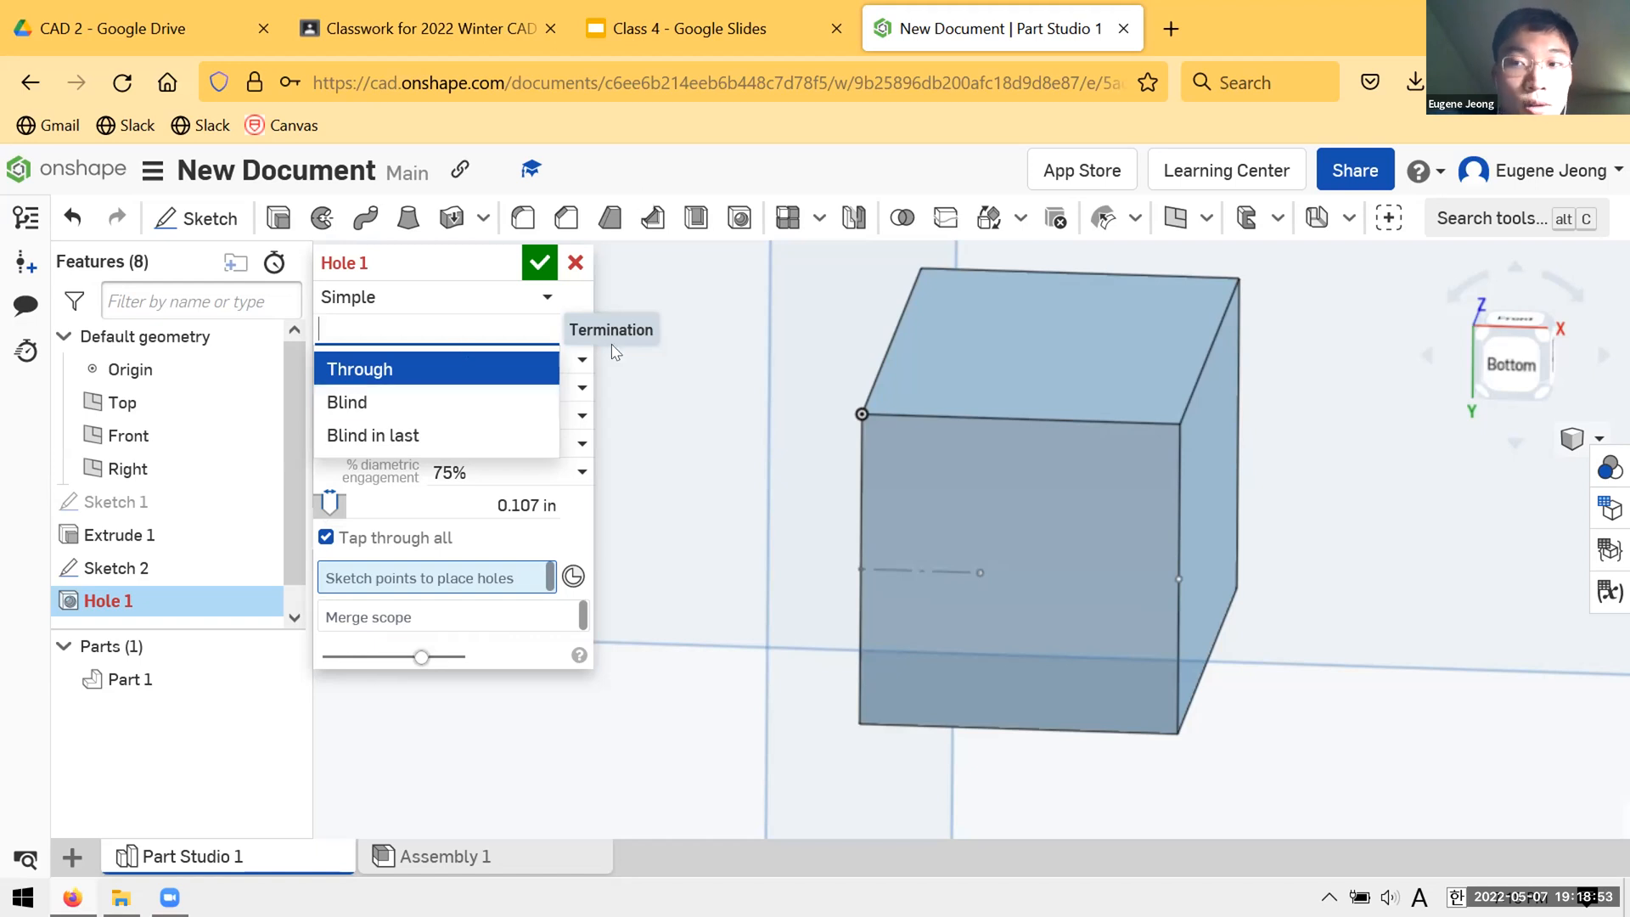
{"action": "left_click", "coordinate": [365, 401]}
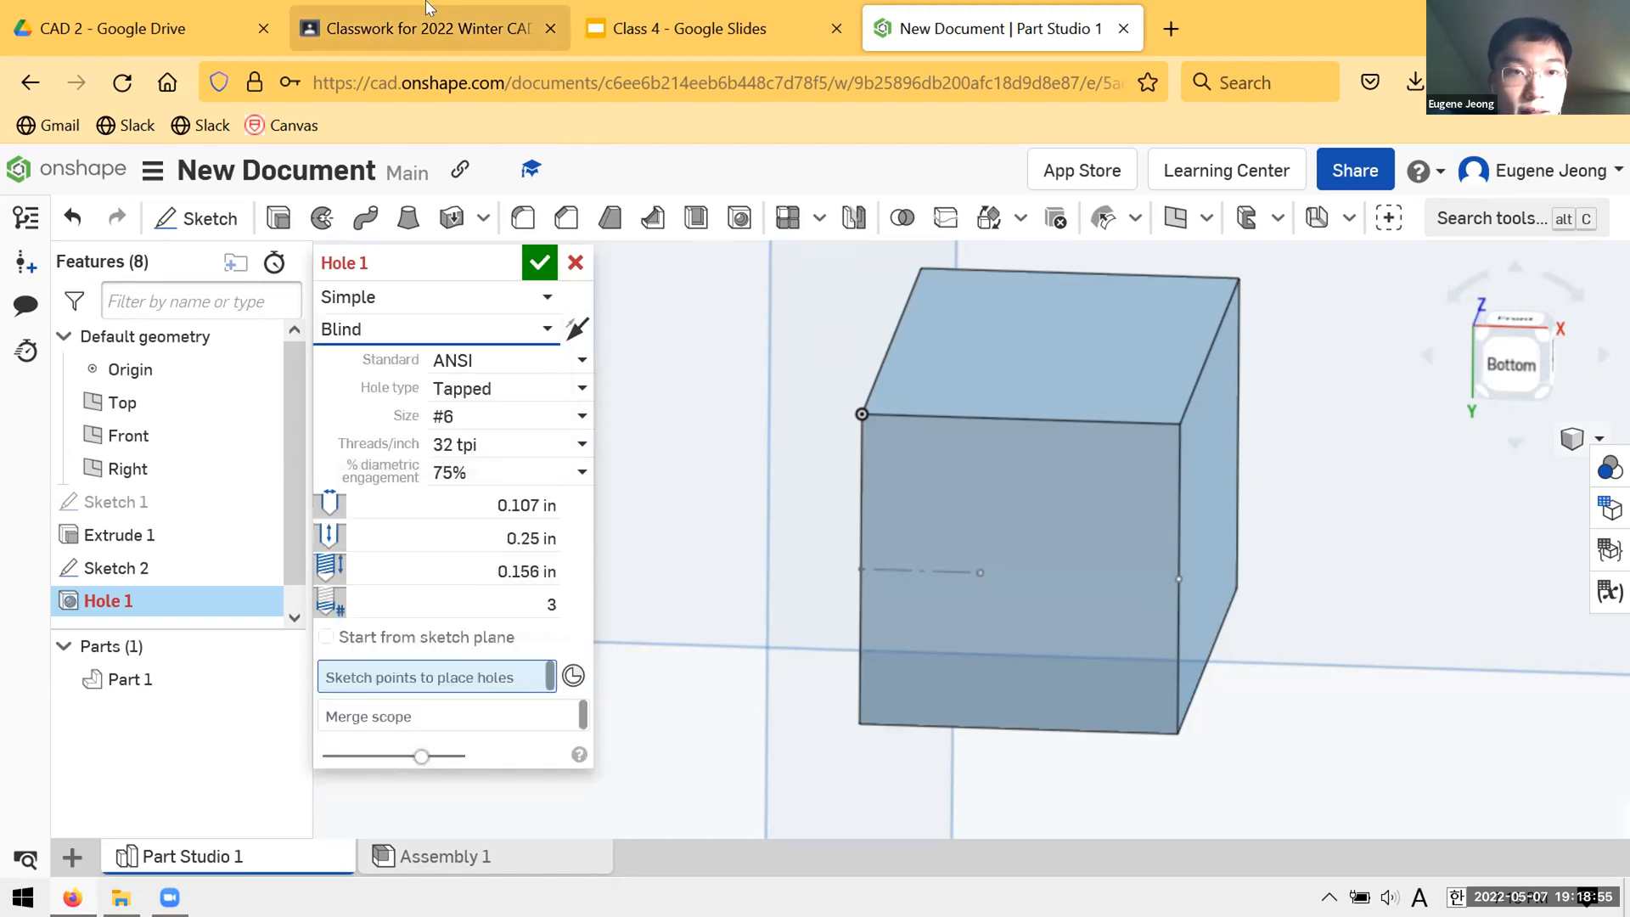
{"action": "left_click", "coordinate": [680, 28]}
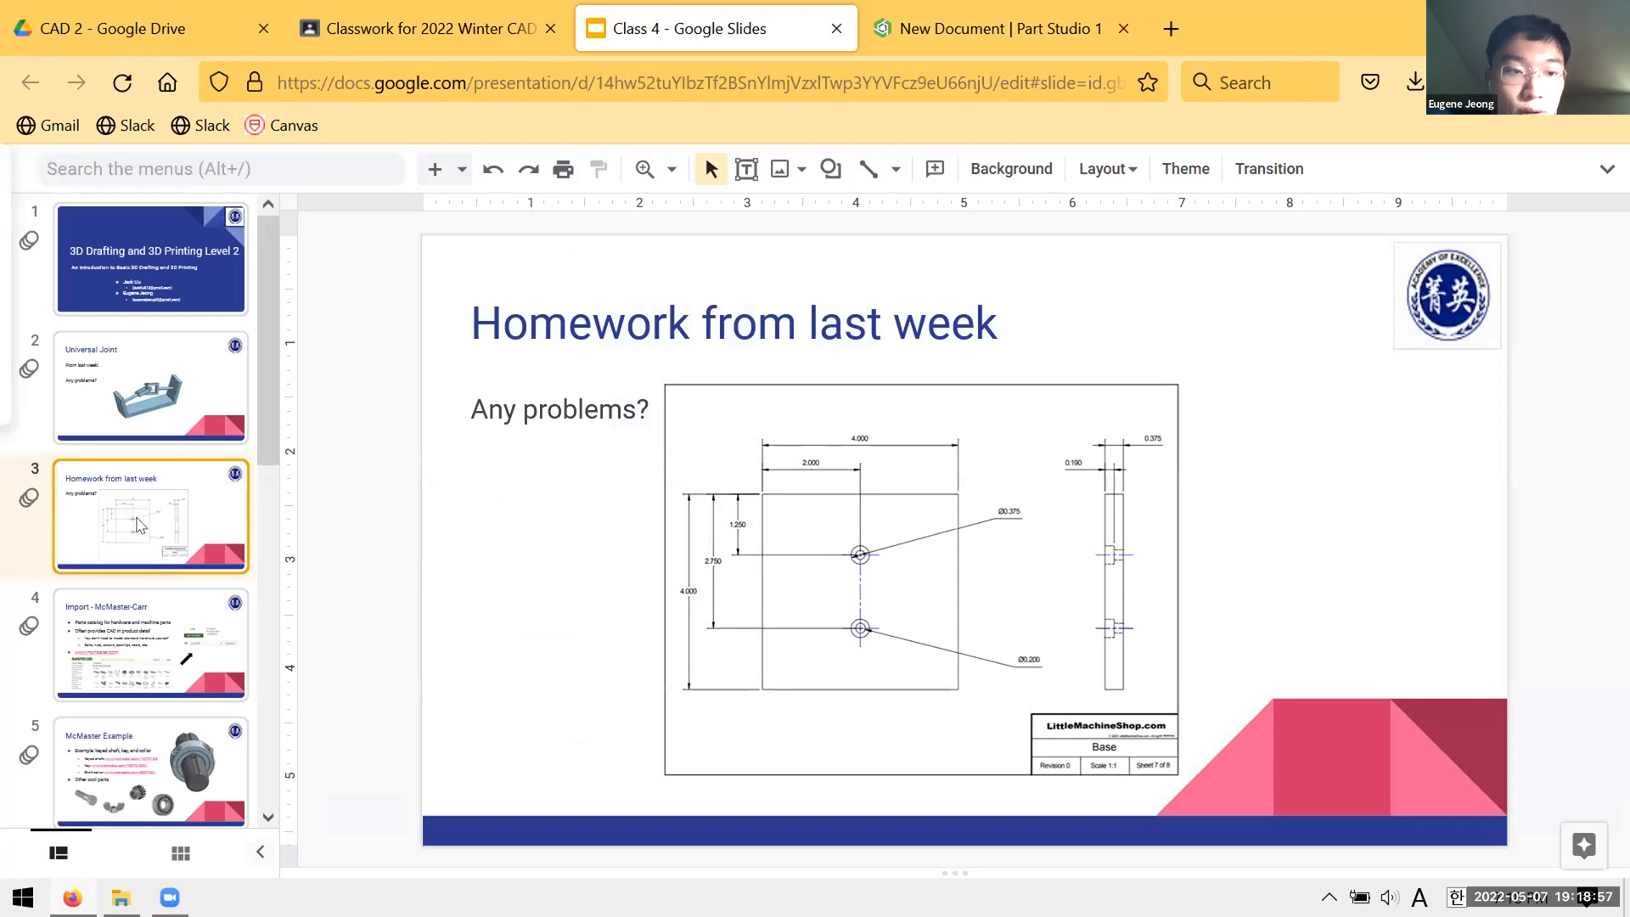
{"action": "scroll", "coordinate": [138, 524], "scroll_direction": "down", "scroll_amount": 5}
{"action": "left_click", "coordinate": [150, 676]}
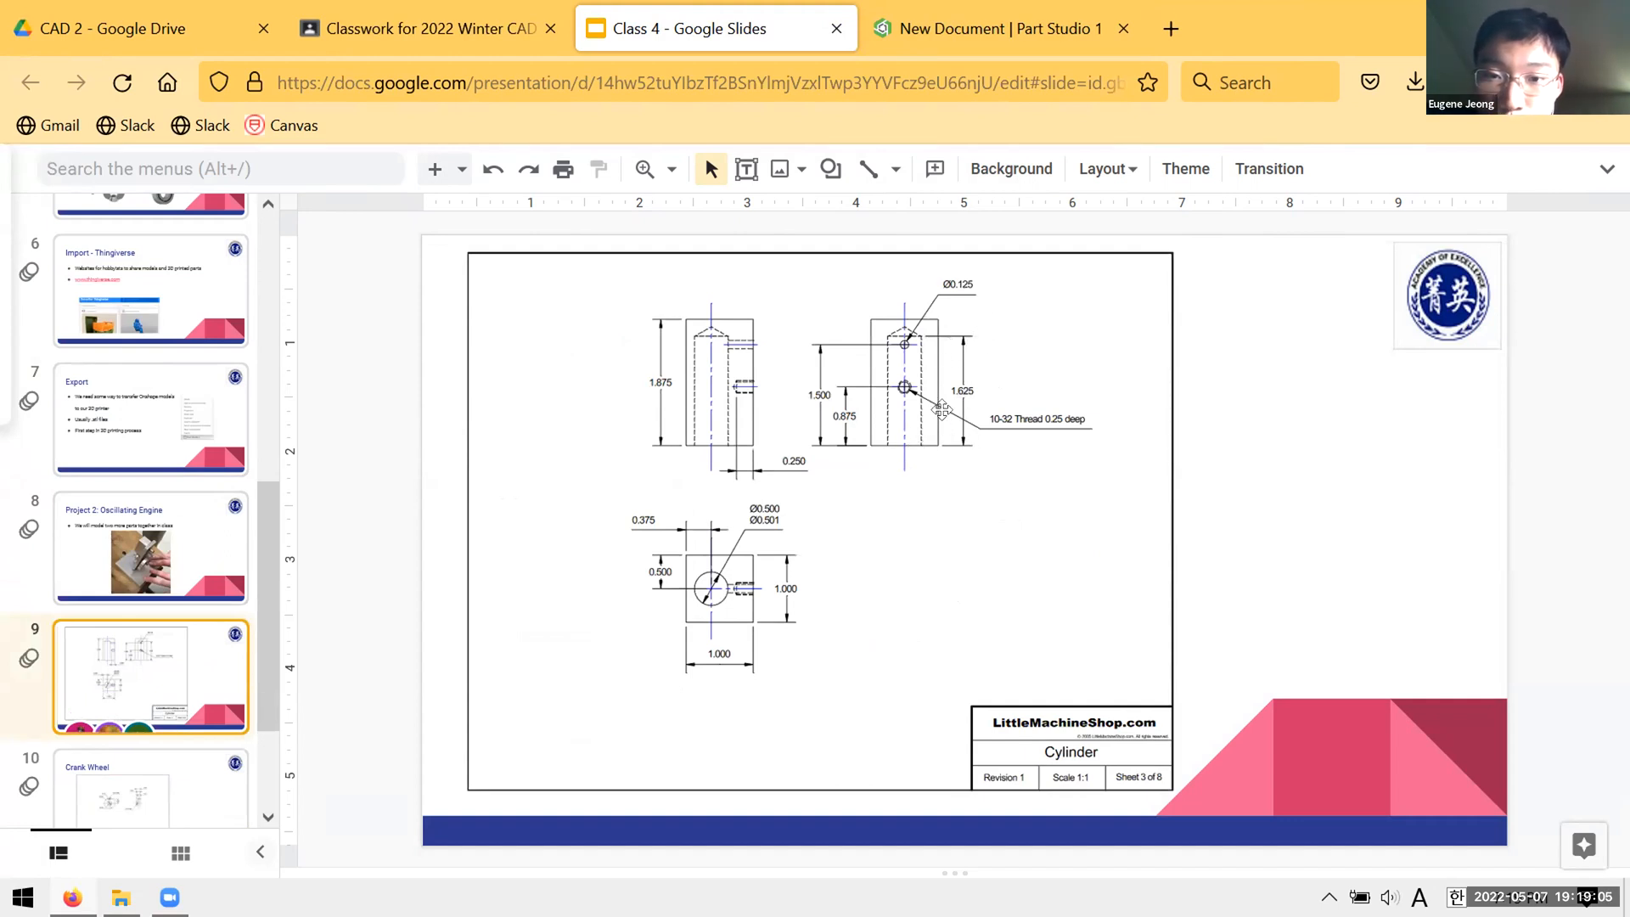
{"action": "key", "text": "ctrl+Tab"}
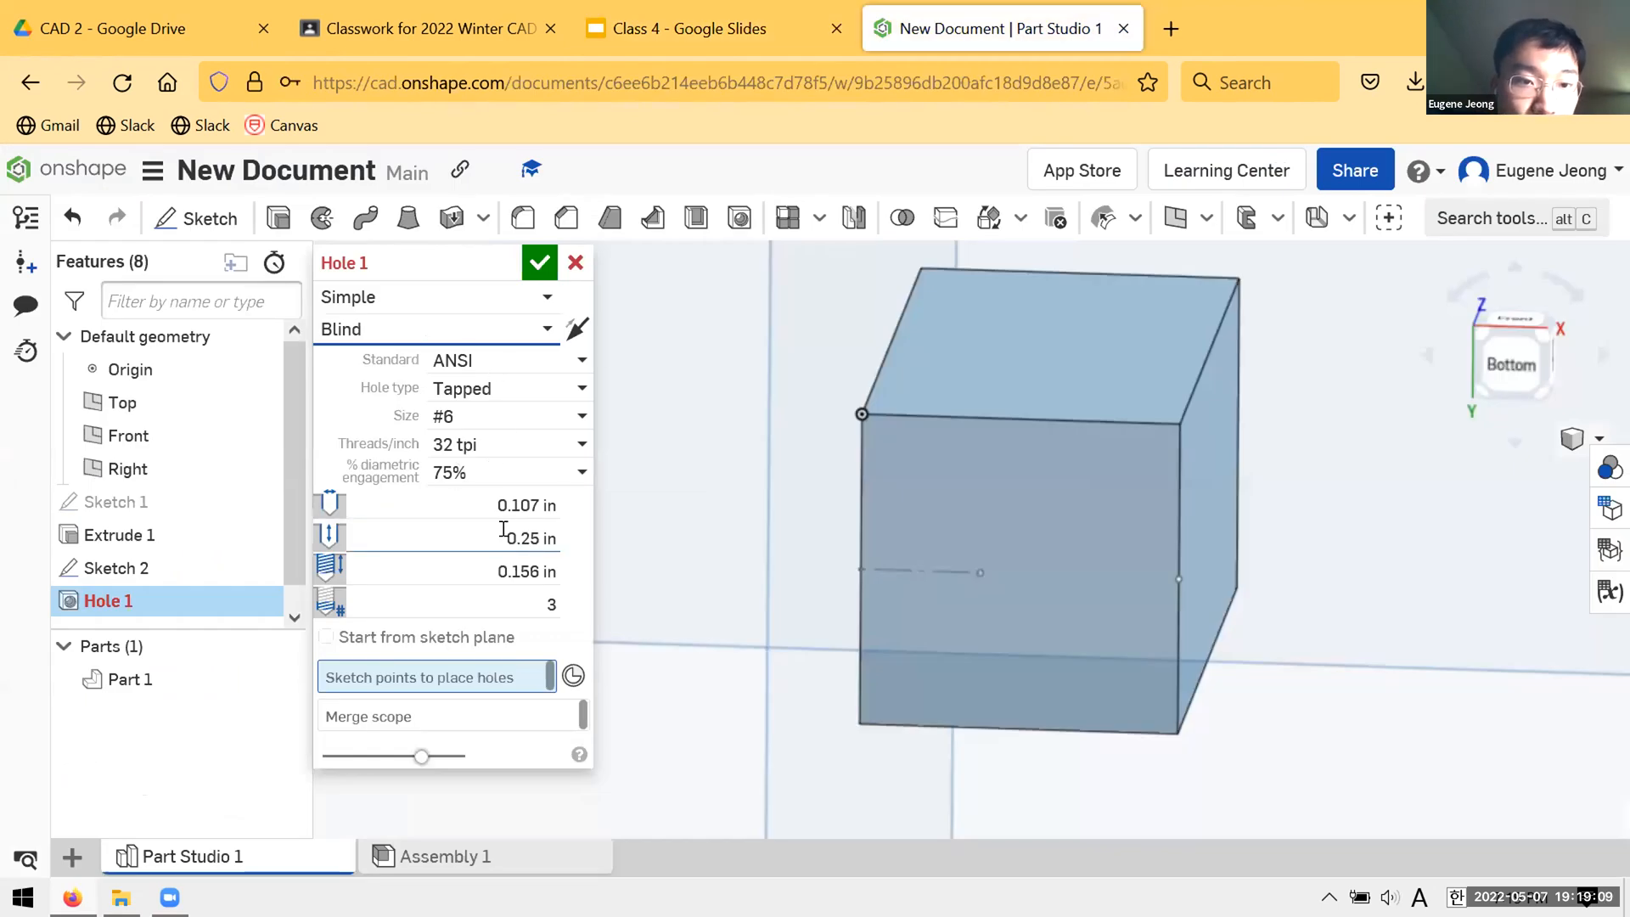
{"action": "left_click", "coordinate": [474, 538]}
{"action": "type", "text": "1.625"}
{"action": "key", "text": "Return"}
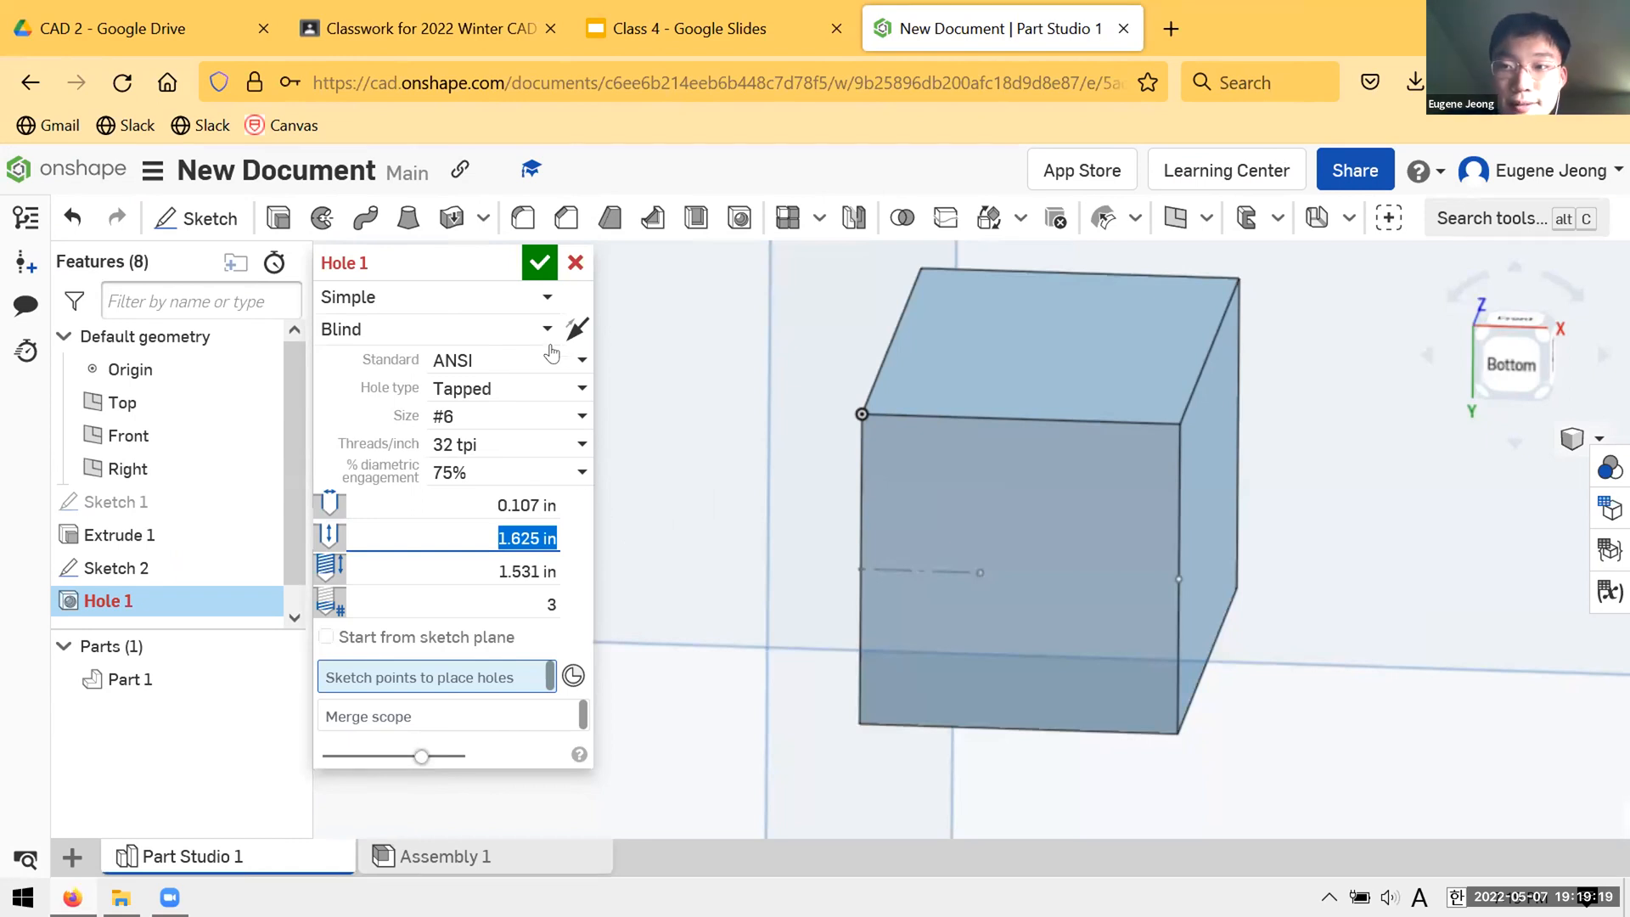
- Try the Custom, ANSI, ISO and DIN hole standards to compare their settings, and return to ANSI
{"action": "left_click", "coordinate": [486, 367]}
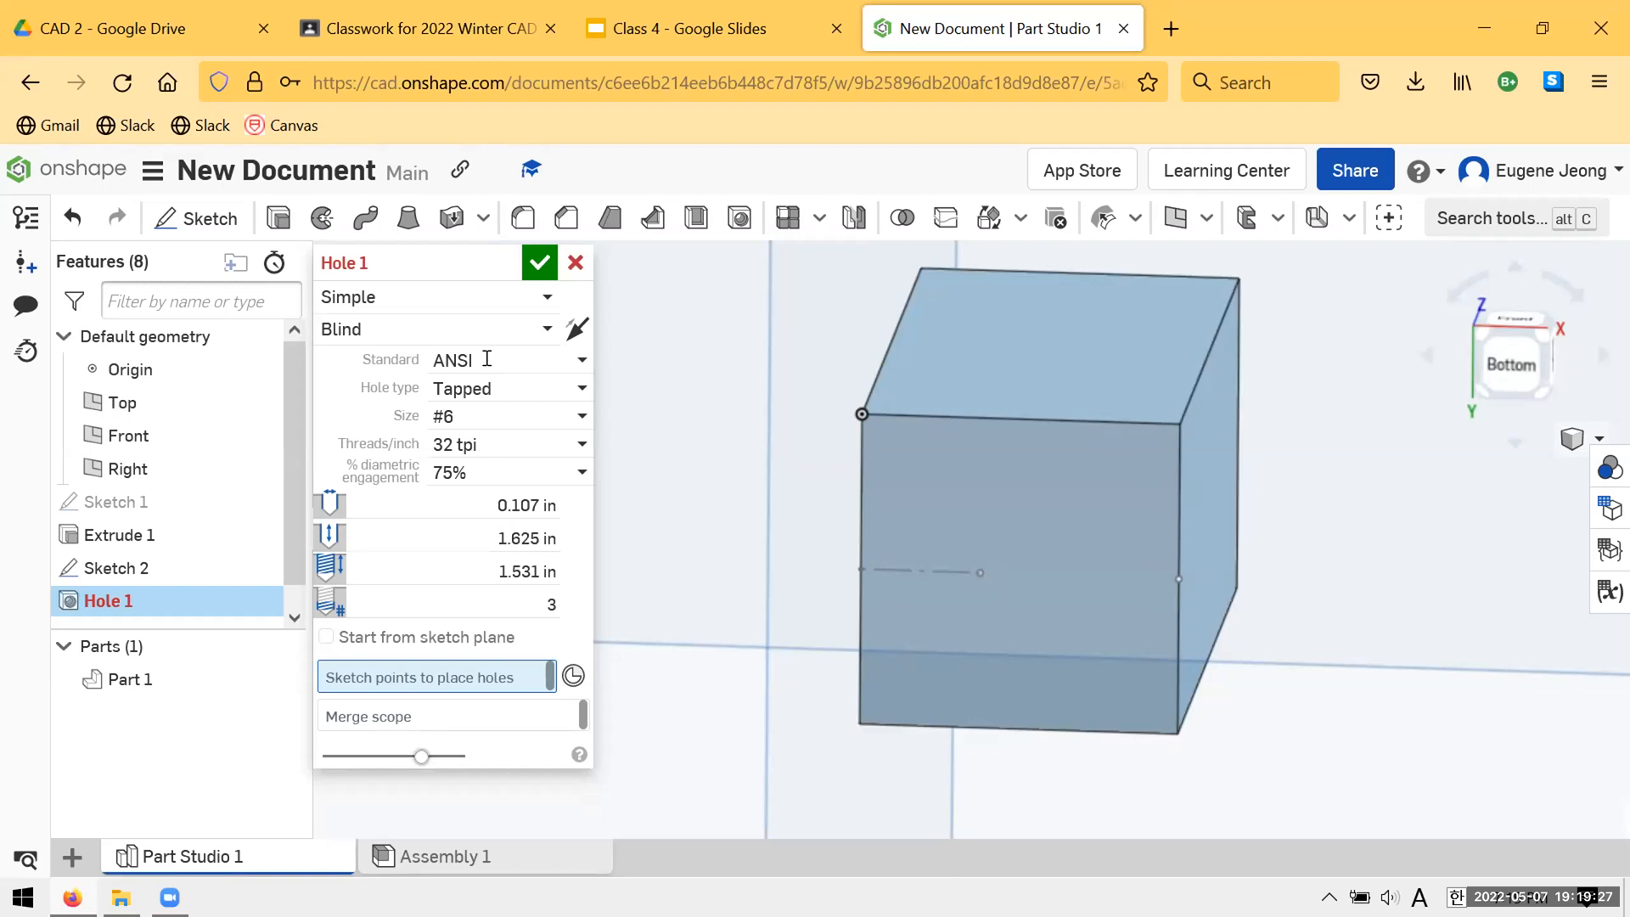
{"action": "left_click", "coordinate": [484, 398]}
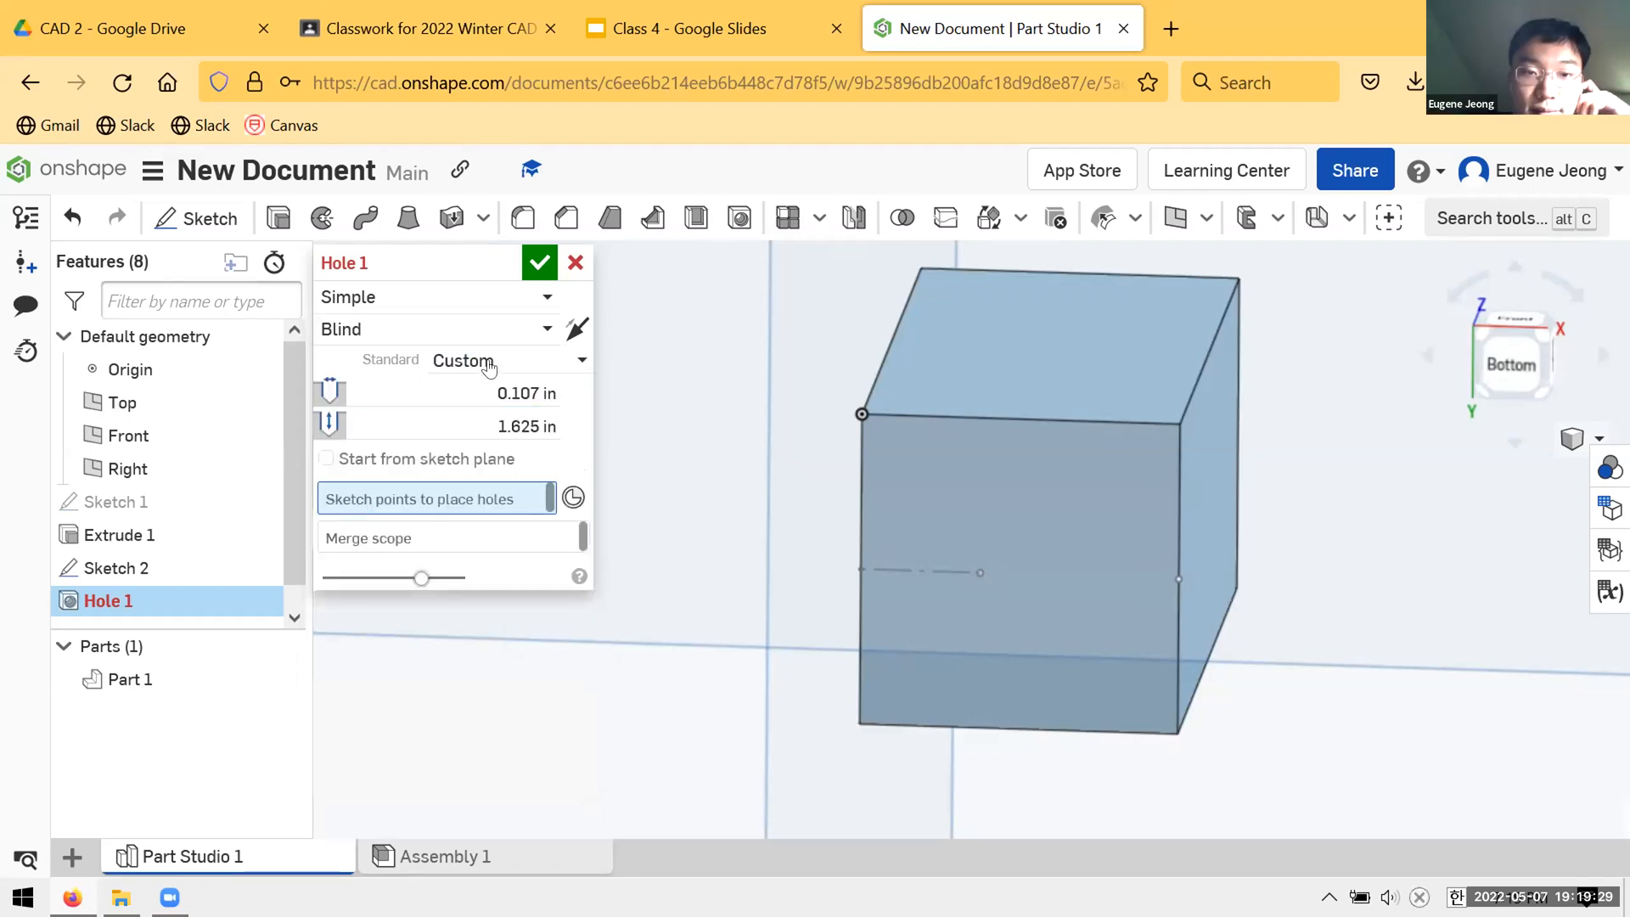
{"action": "left_click", "coordinate": [489, 364]}
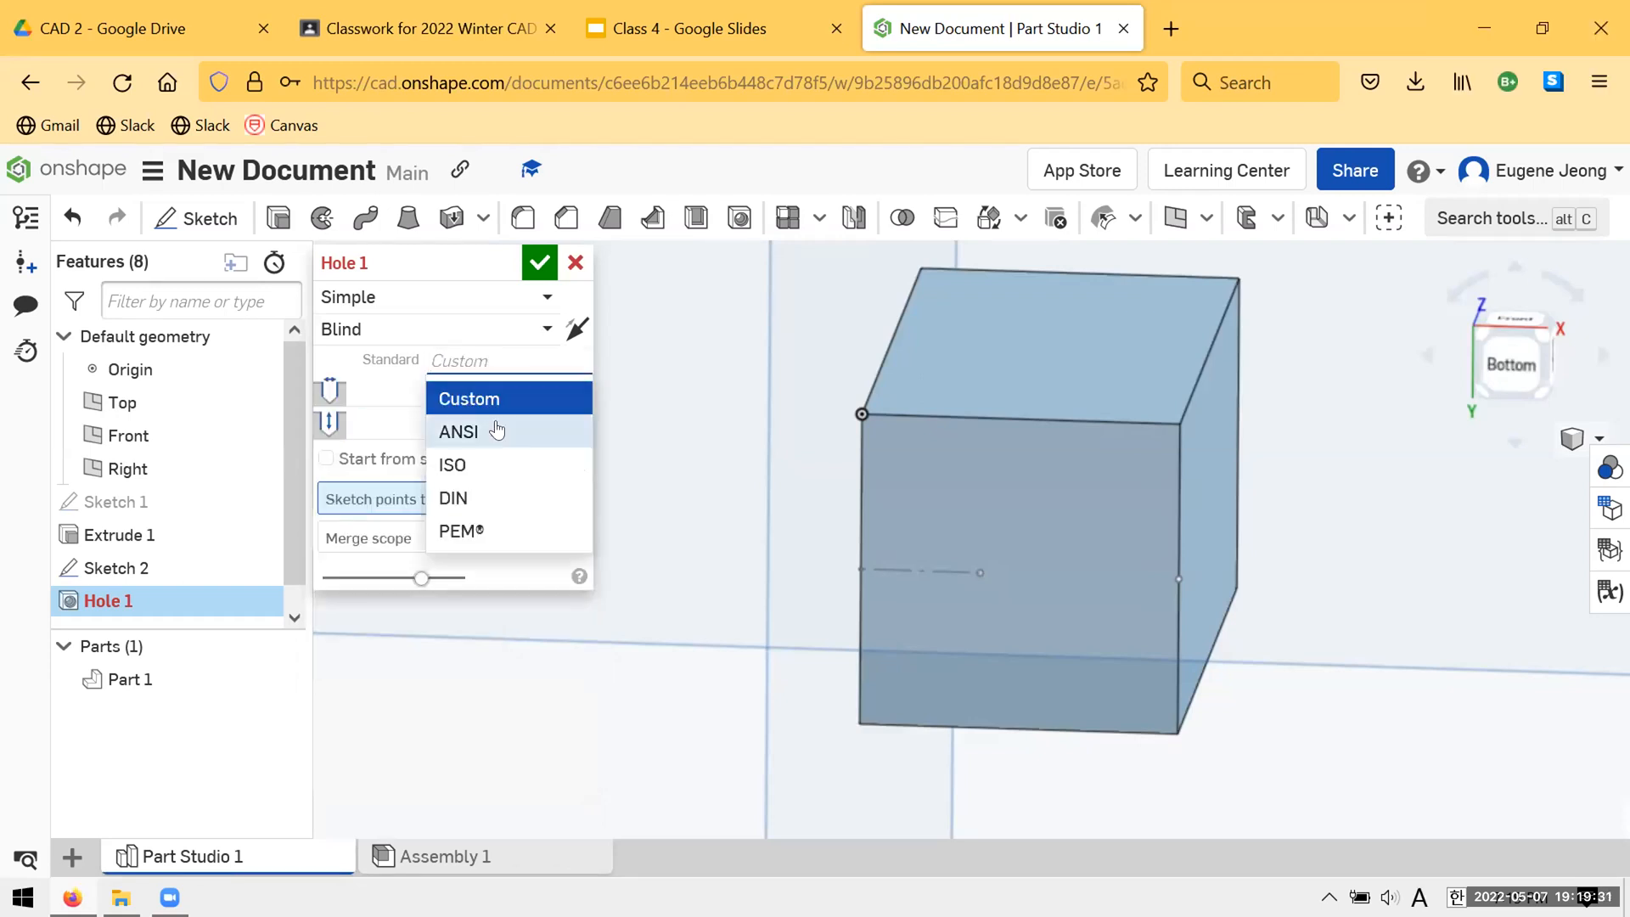
{"action": "left_click", "coordinate": [497, 431]}
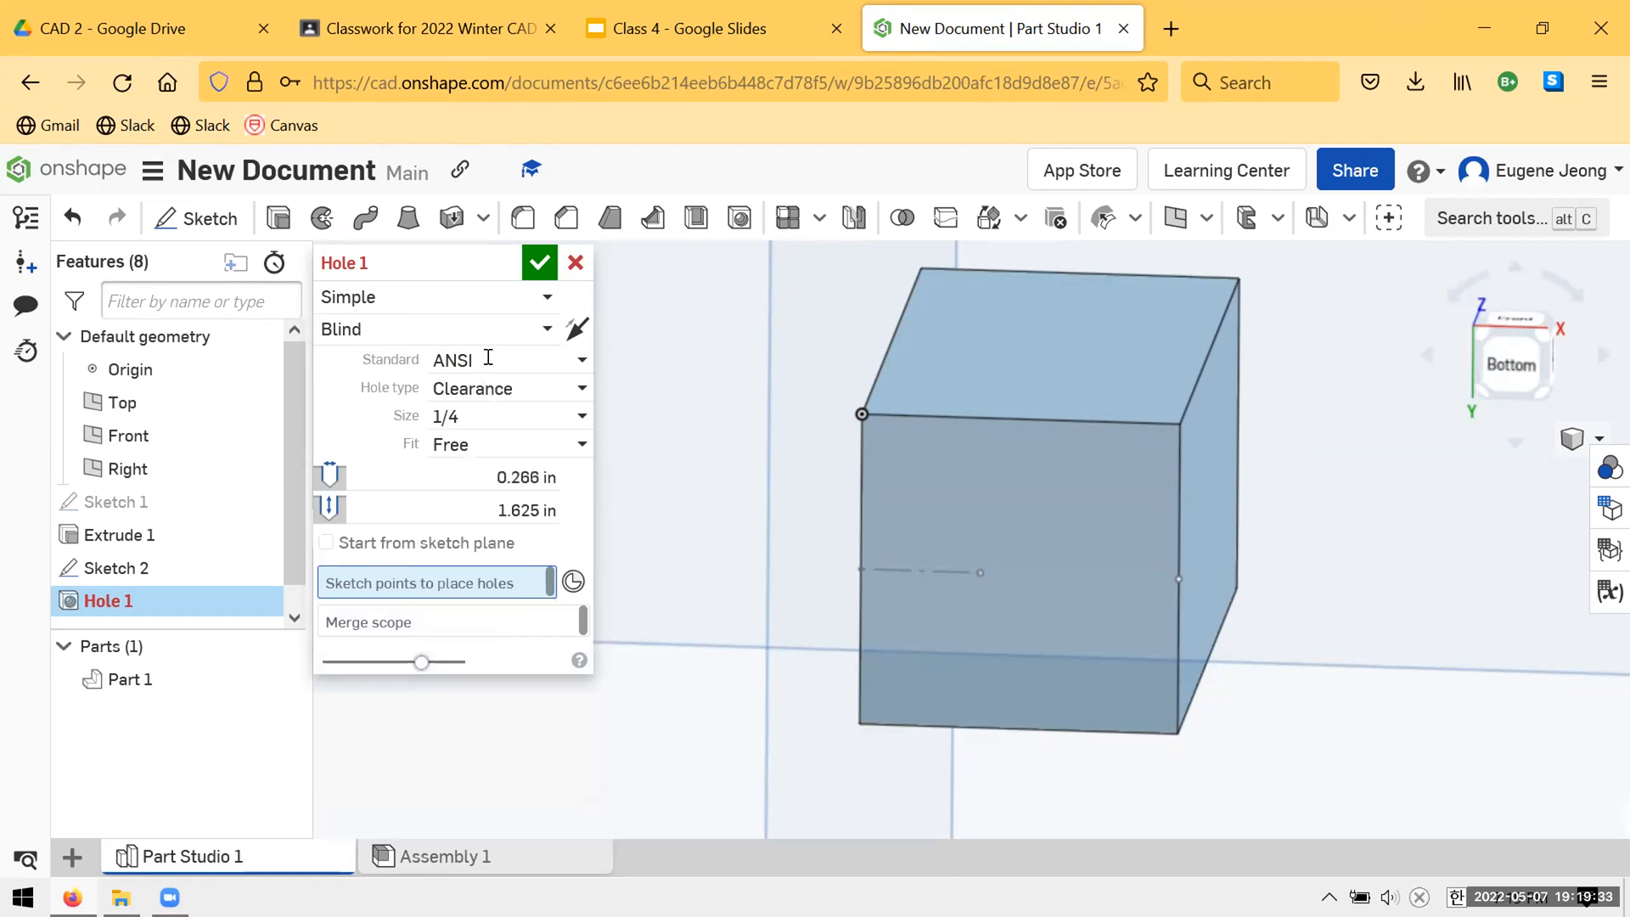
{"action": "left_click", "coordinate": [488, 360]}
{"action": "left_click", "coordinate": [479, 464]}
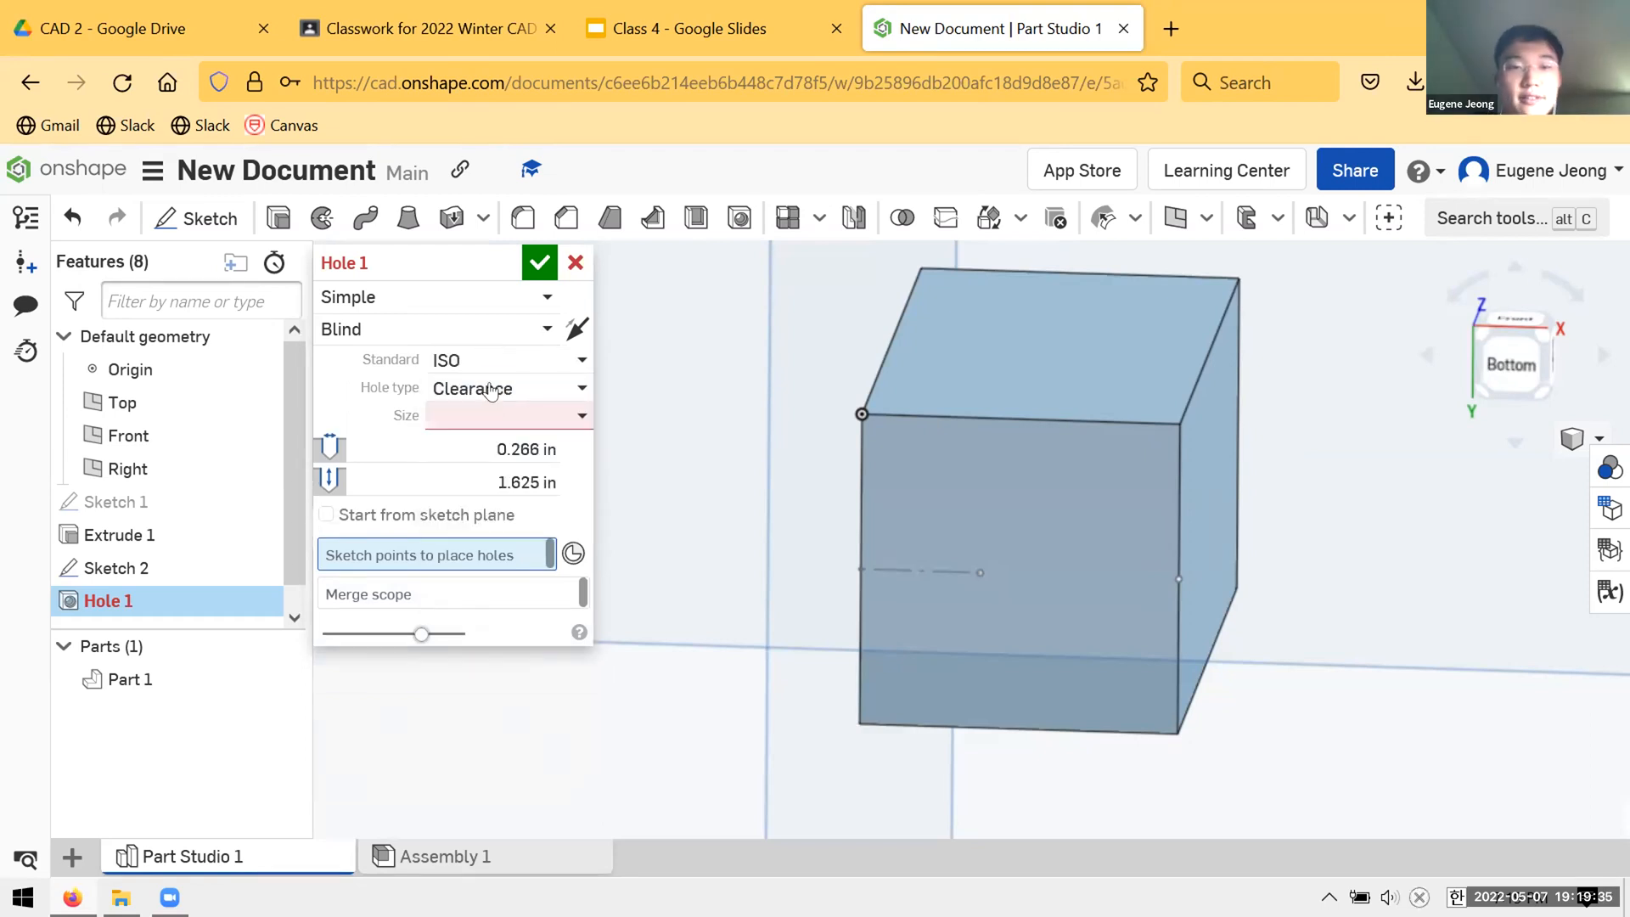
{"action": "left_click", "coordinate": [484, 360]}
{"action": "left_click", "coordinate": [479, 498]}
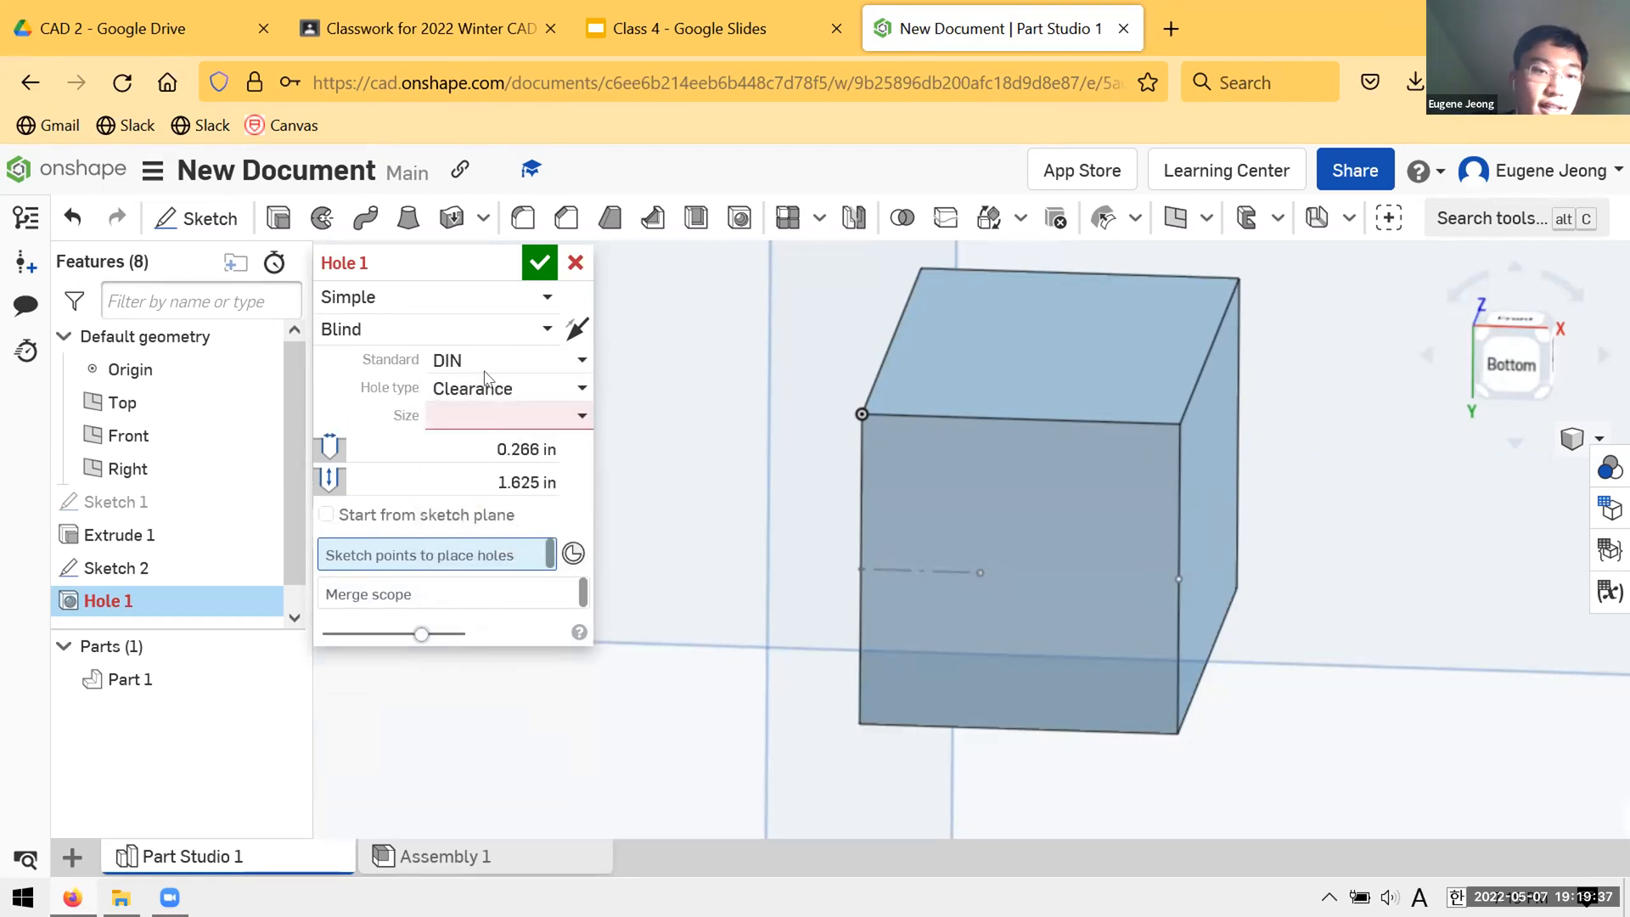
{"action": "left_click", "coordinate": [484, 360]}
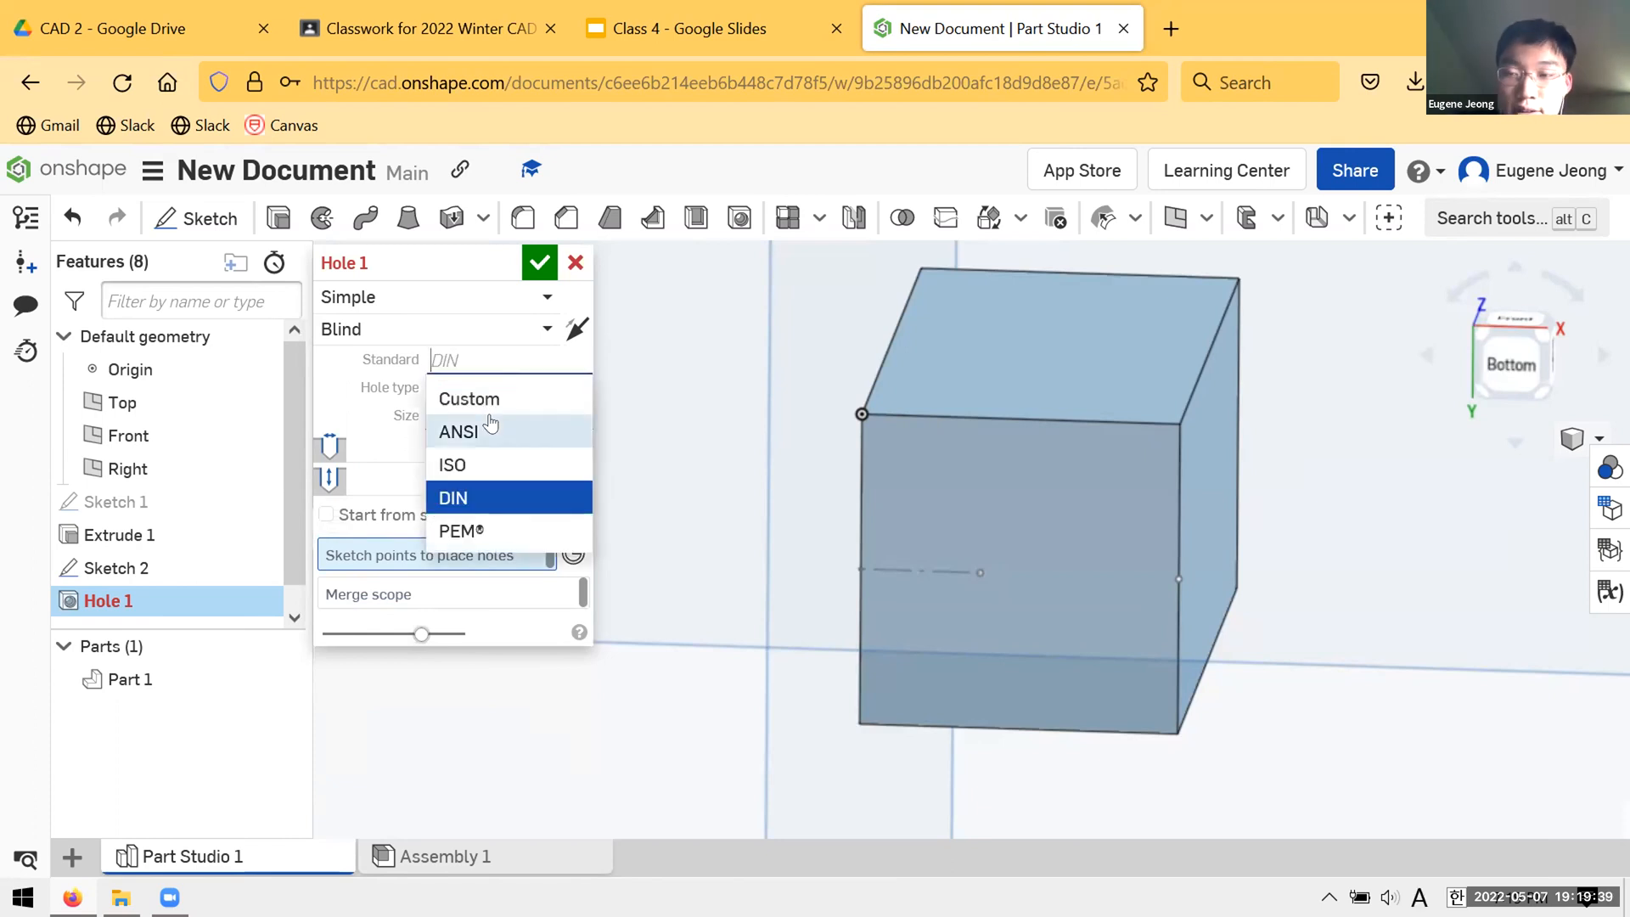
{"action": "left_click", "coordinate": [490, 429]}
- Compare the ANSI and ISO standards once more and set the hole's standard to Custom
{"action": "left_click", "coordinate": [474, 363]}
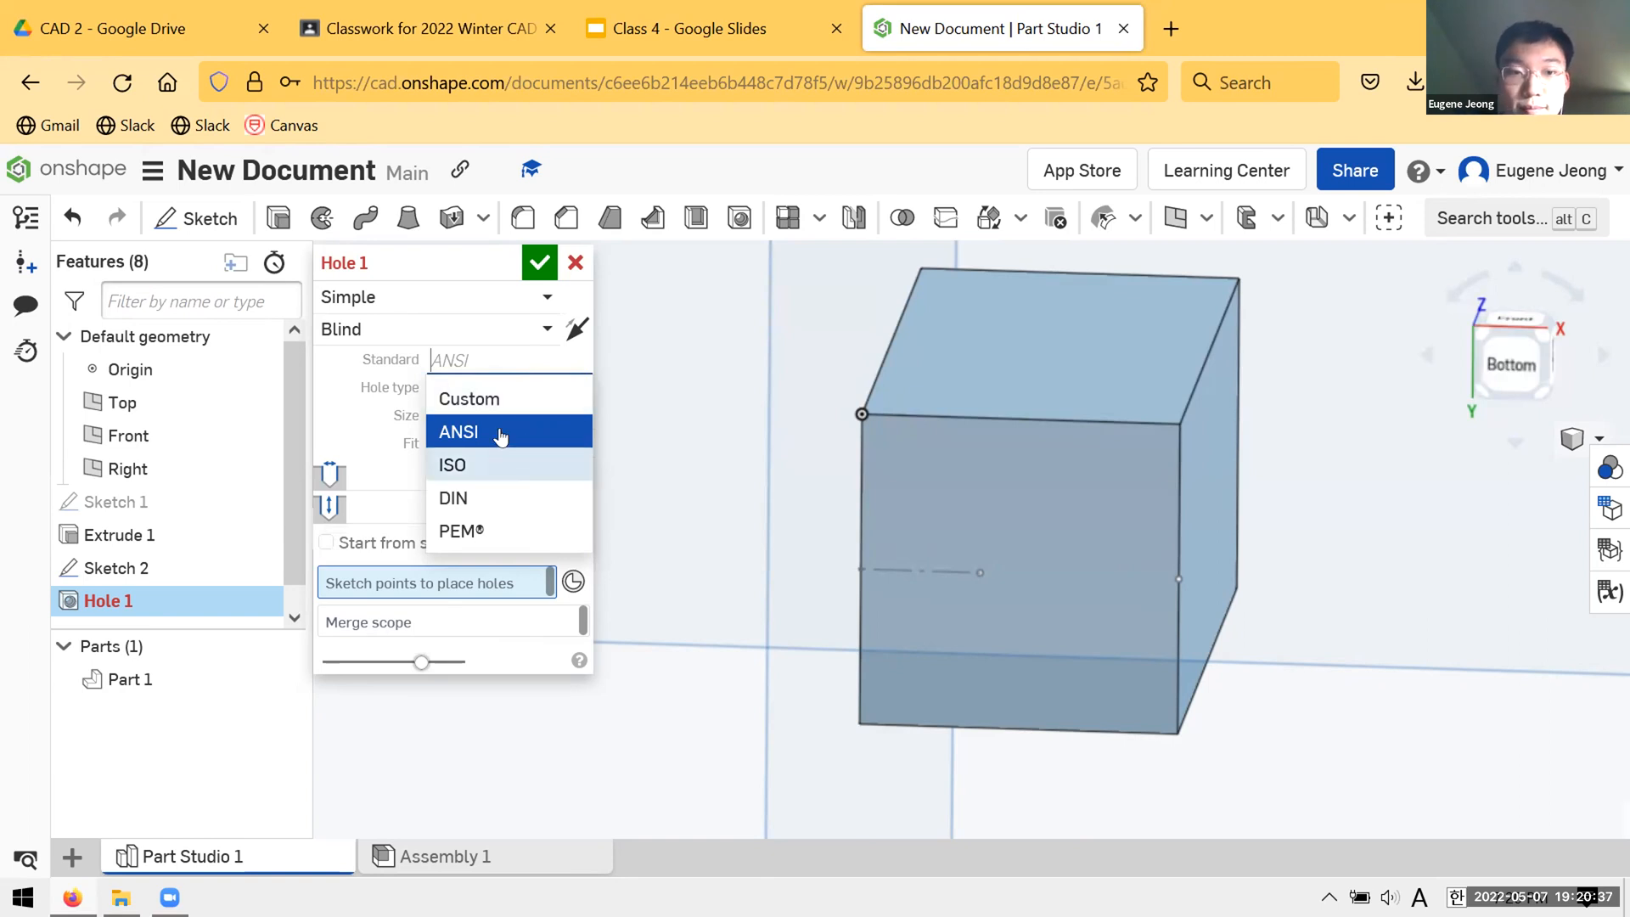
{"action": "left_click", "coordinate": [510, 432]}
{"action": "left_click", "coordinate": [527, 360]}
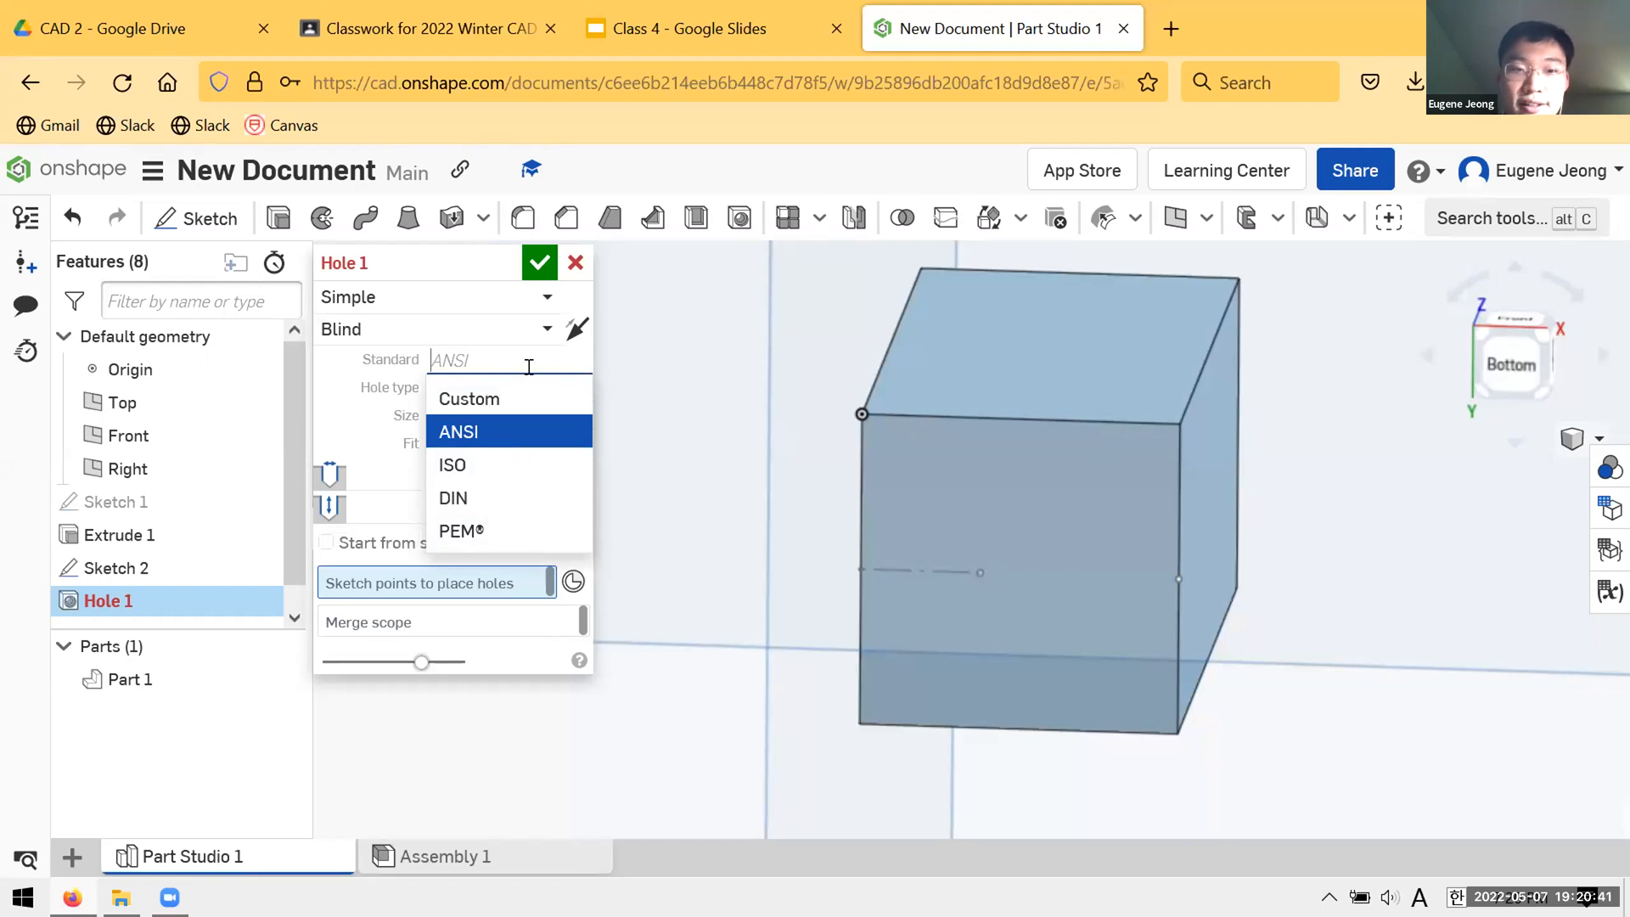
{"action": "left_click", "coordinate": [475, 470]}
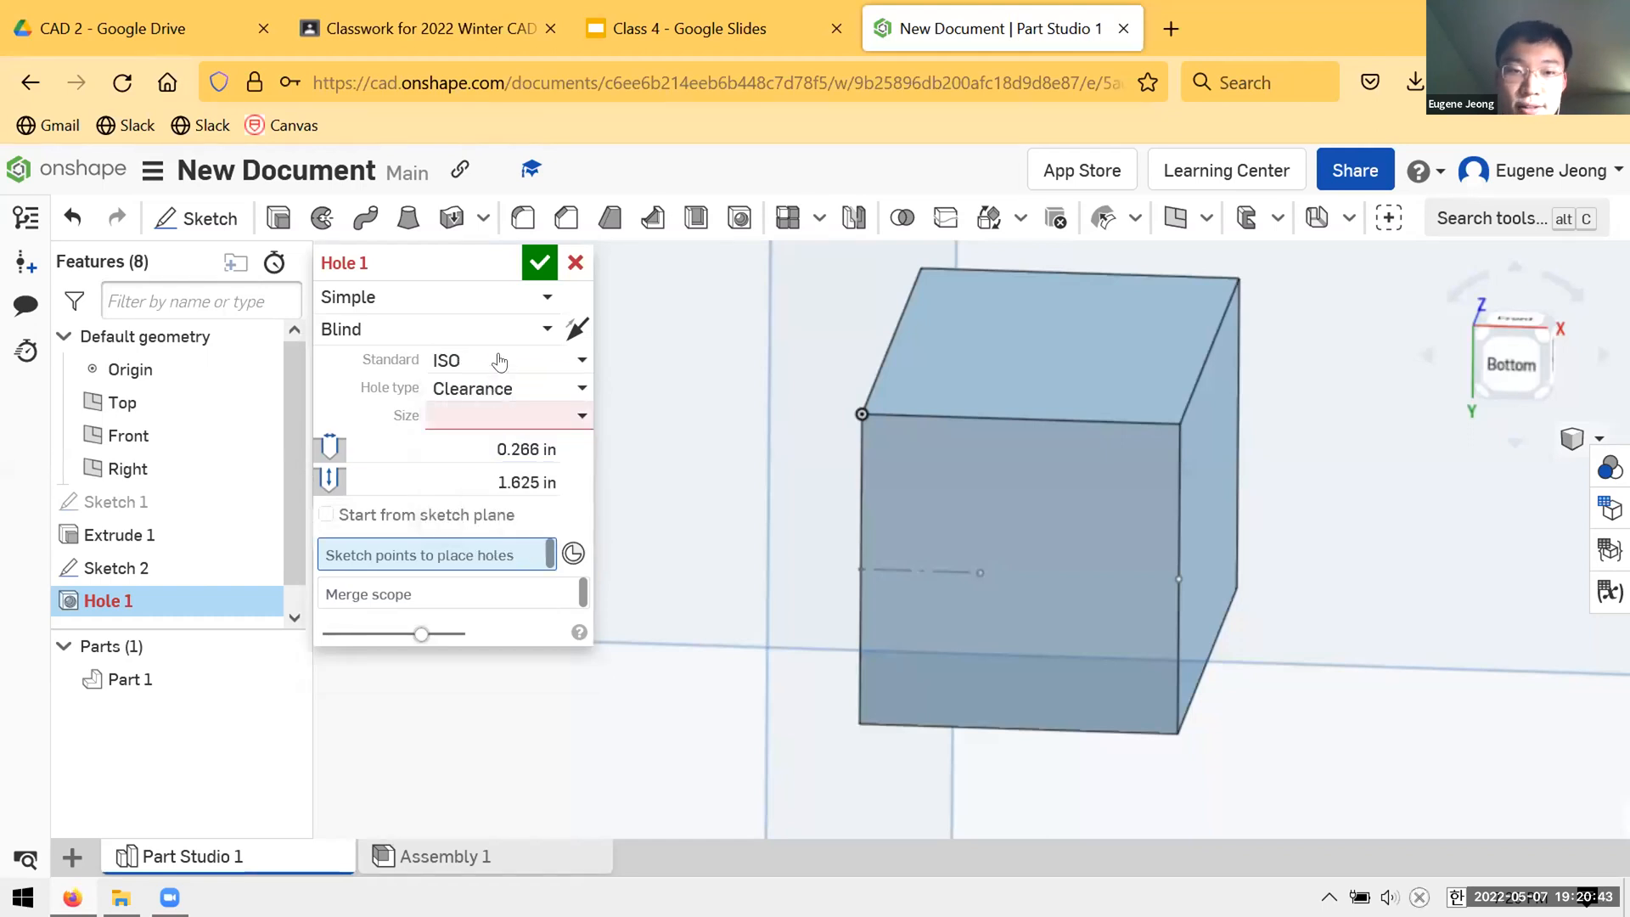
{"action": "left_click", "coordinate": [499, 360]}
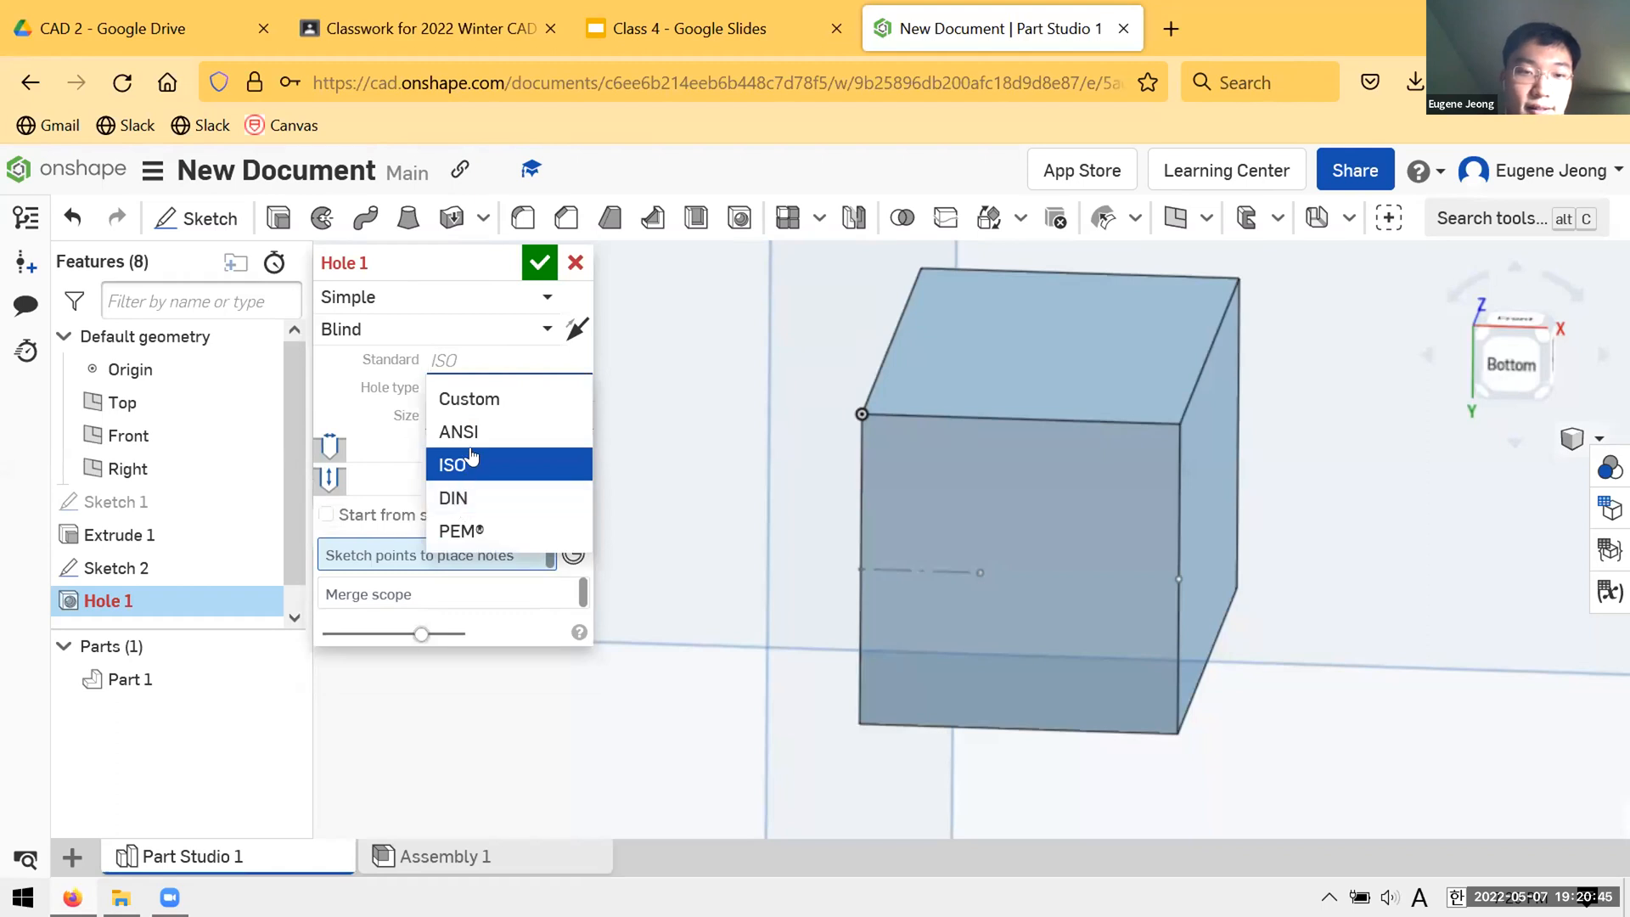
{"action": "left_click", "coordinate": [478, 408]}
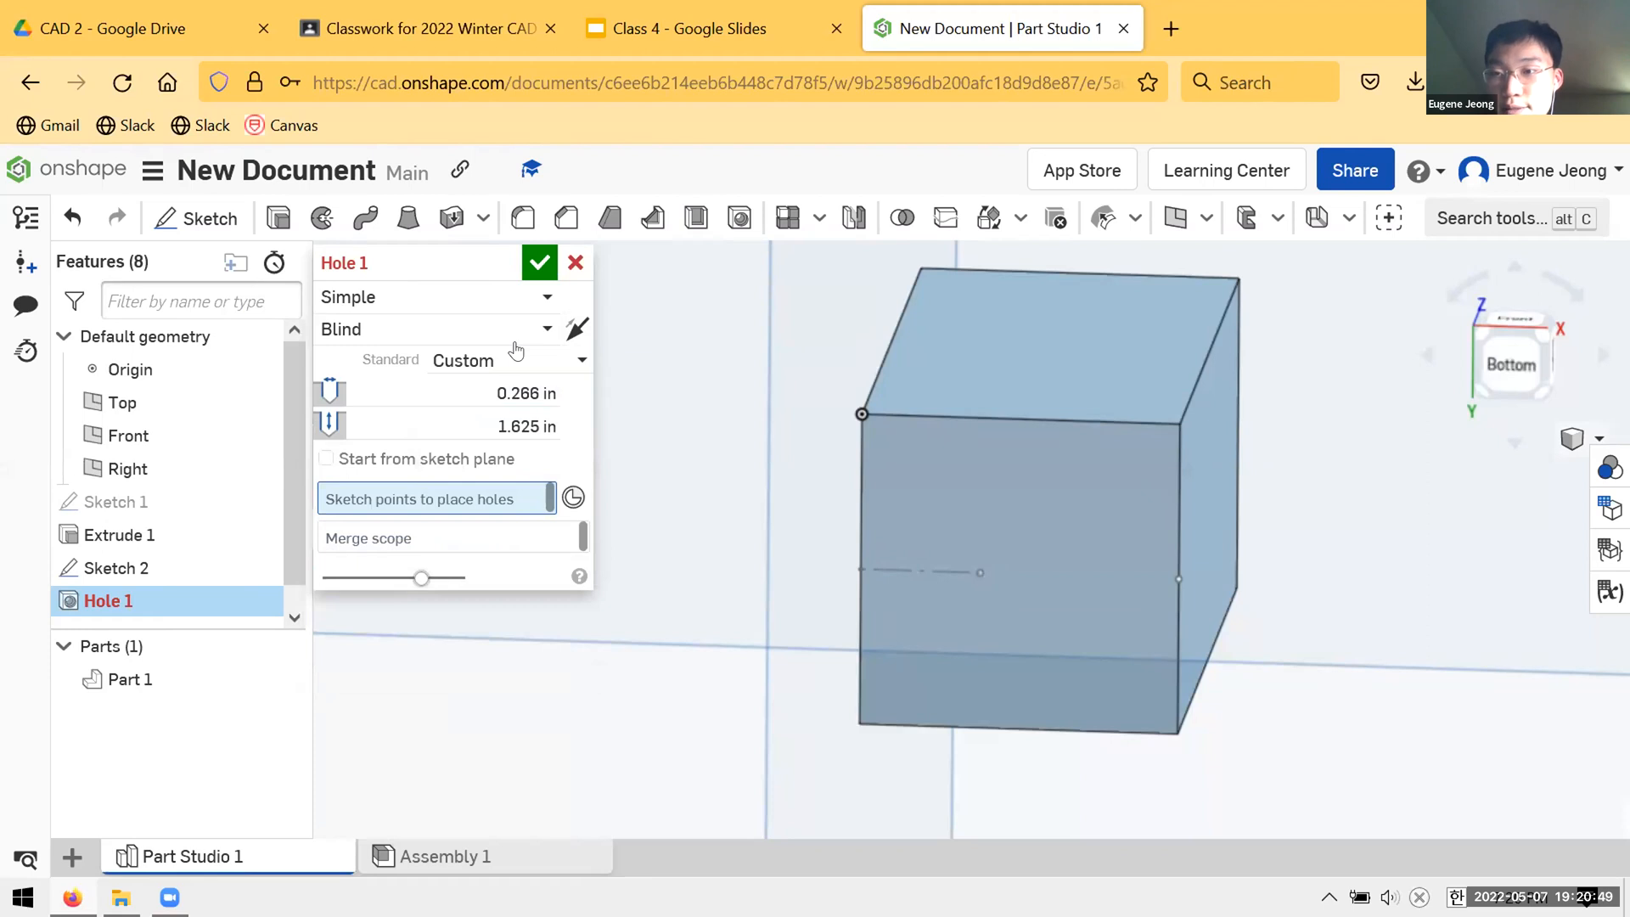
{"action": "left_click", "coordinate": [466, 361]}
{"action": "left_click", "coordinate": [473, 391]}
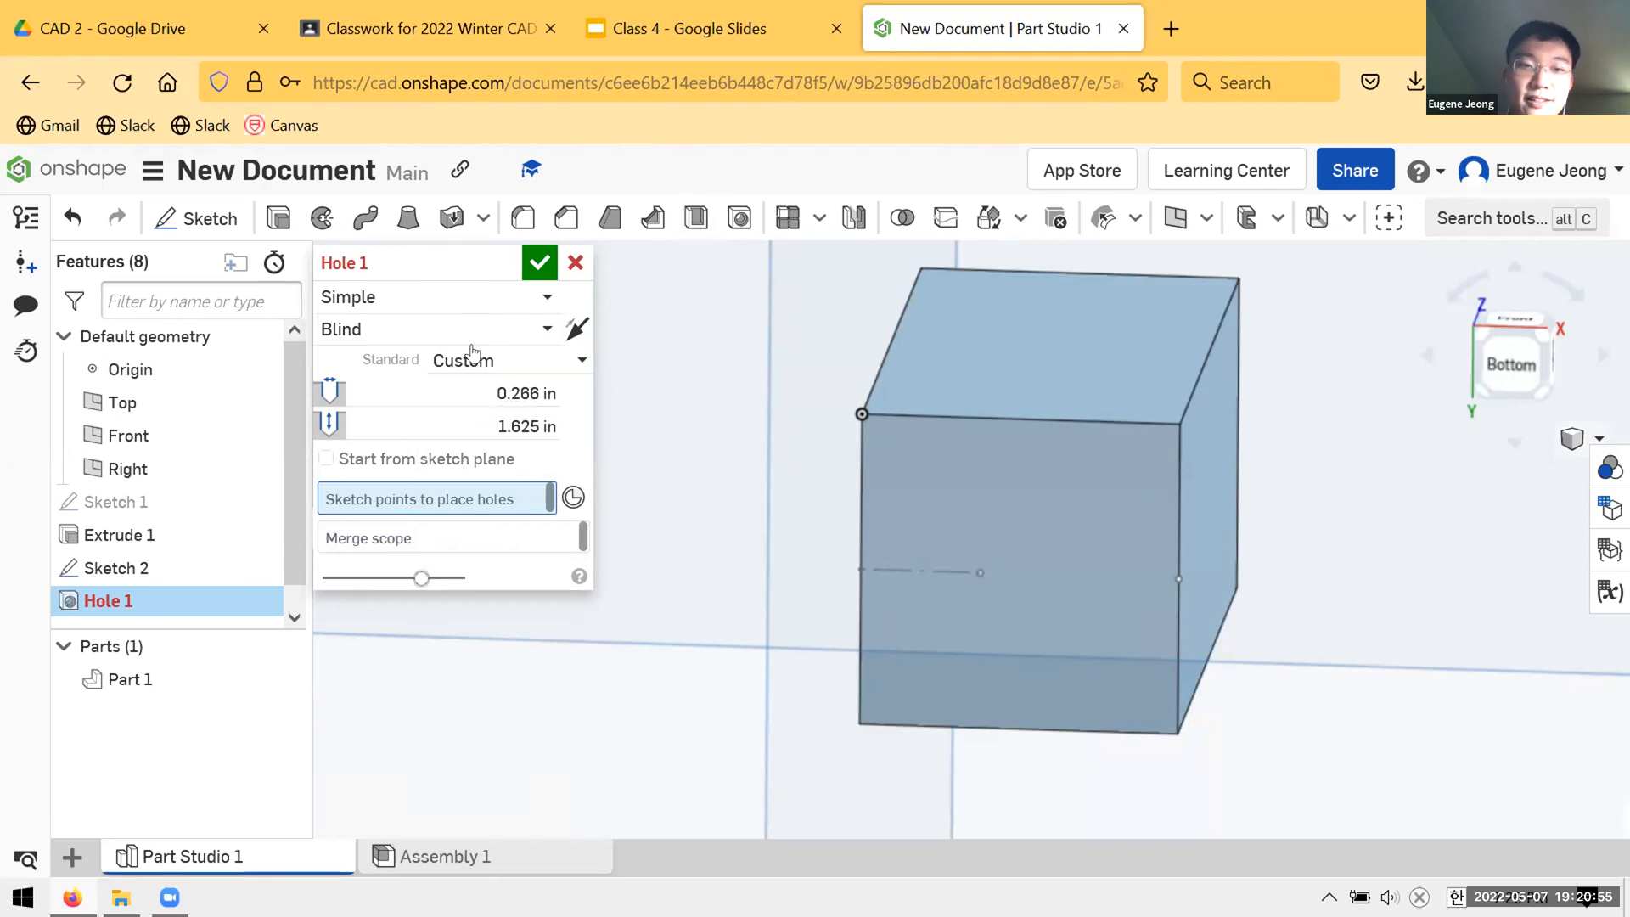
- Set the hole's diameter to 0.5 in, checking the diameter and depth against the Cylinder drawing in Google Slides
{"action": "left_click", "coordinate": [815, 12]}
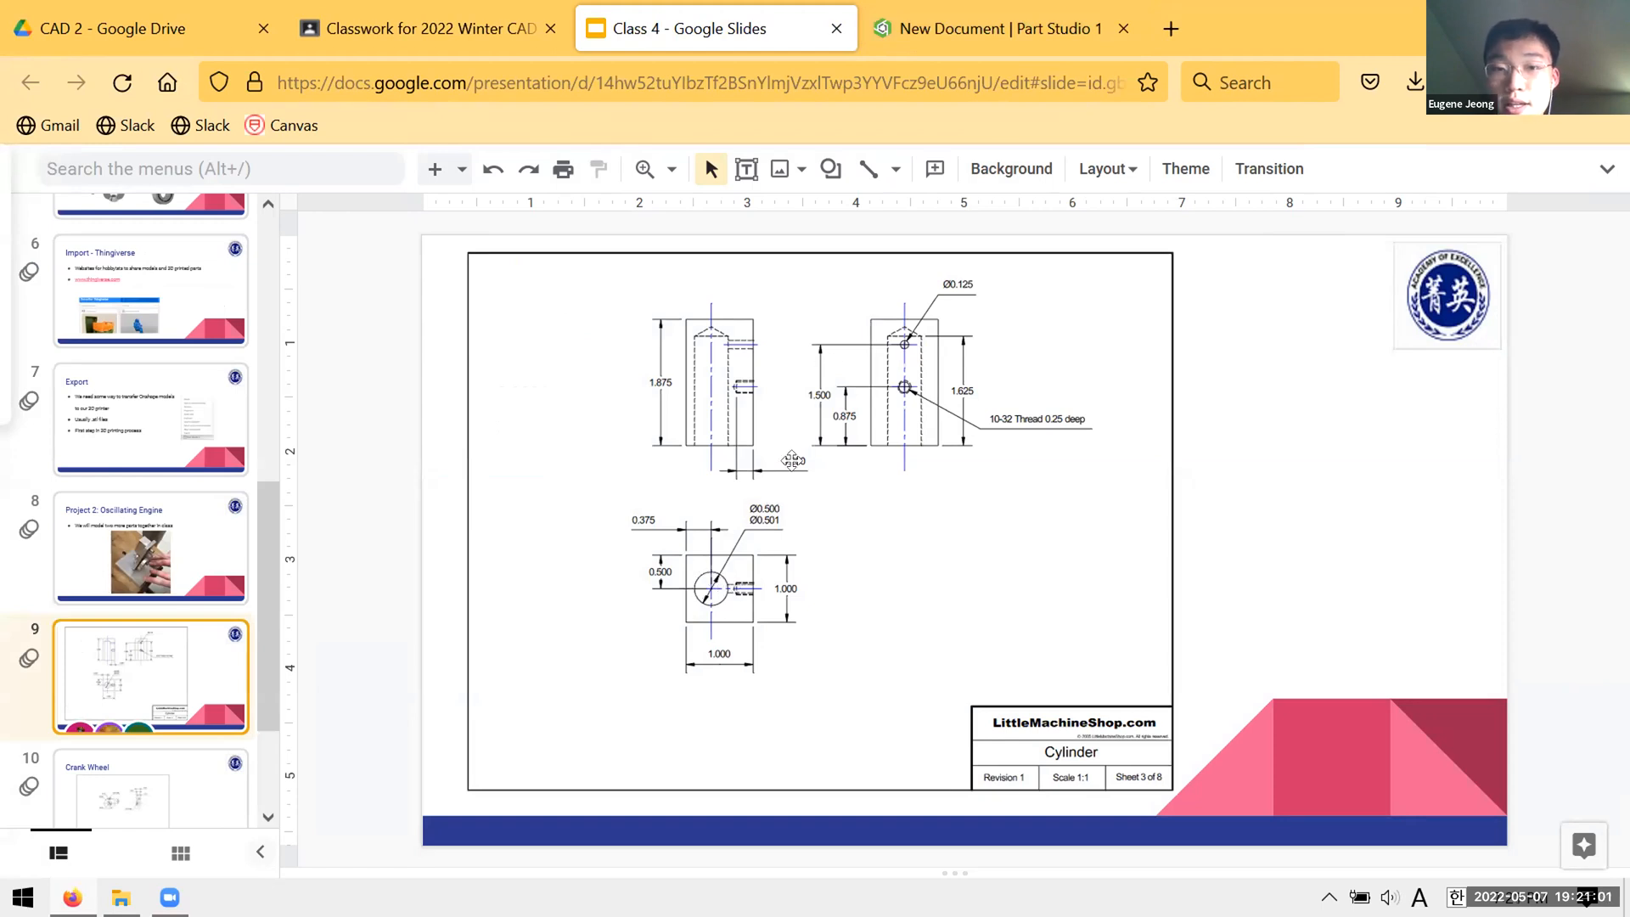
{"action": "left_click", "coordinate": [985, 28]}
{"action": "left_click", "coordinate": [554, 393]}
{"action": "type", "text": "0.5"}
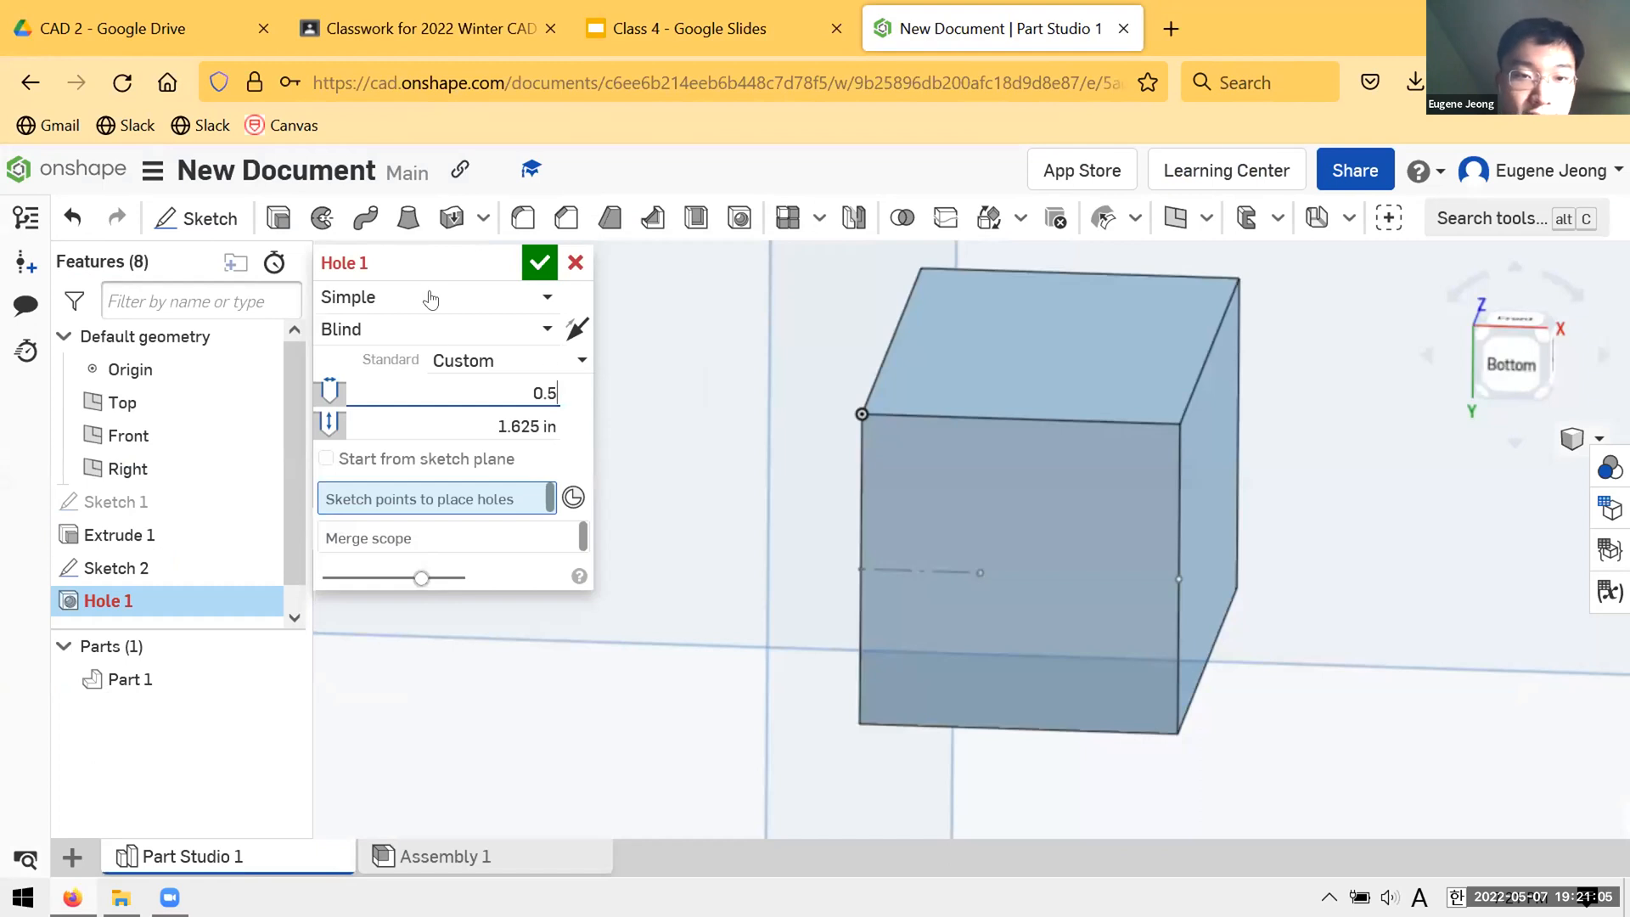
{"action": "key", "text": "Tab"}
{"action": "left_click", "coordinate": [679, 28]}
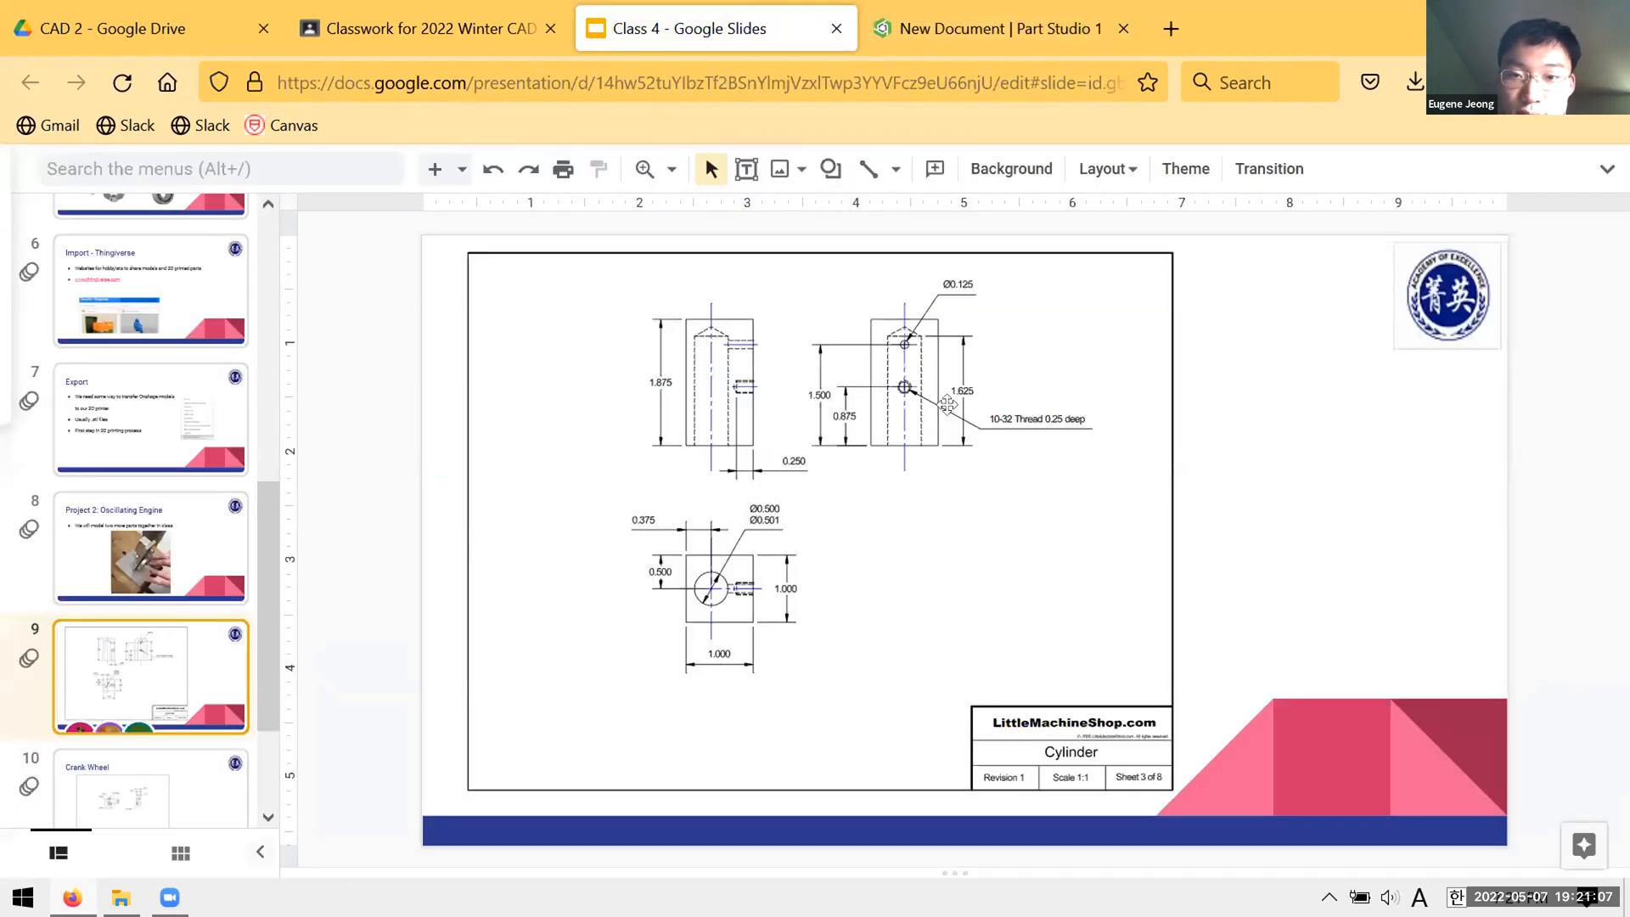
{"action": "left_click", "coordinate": [943, 28]}
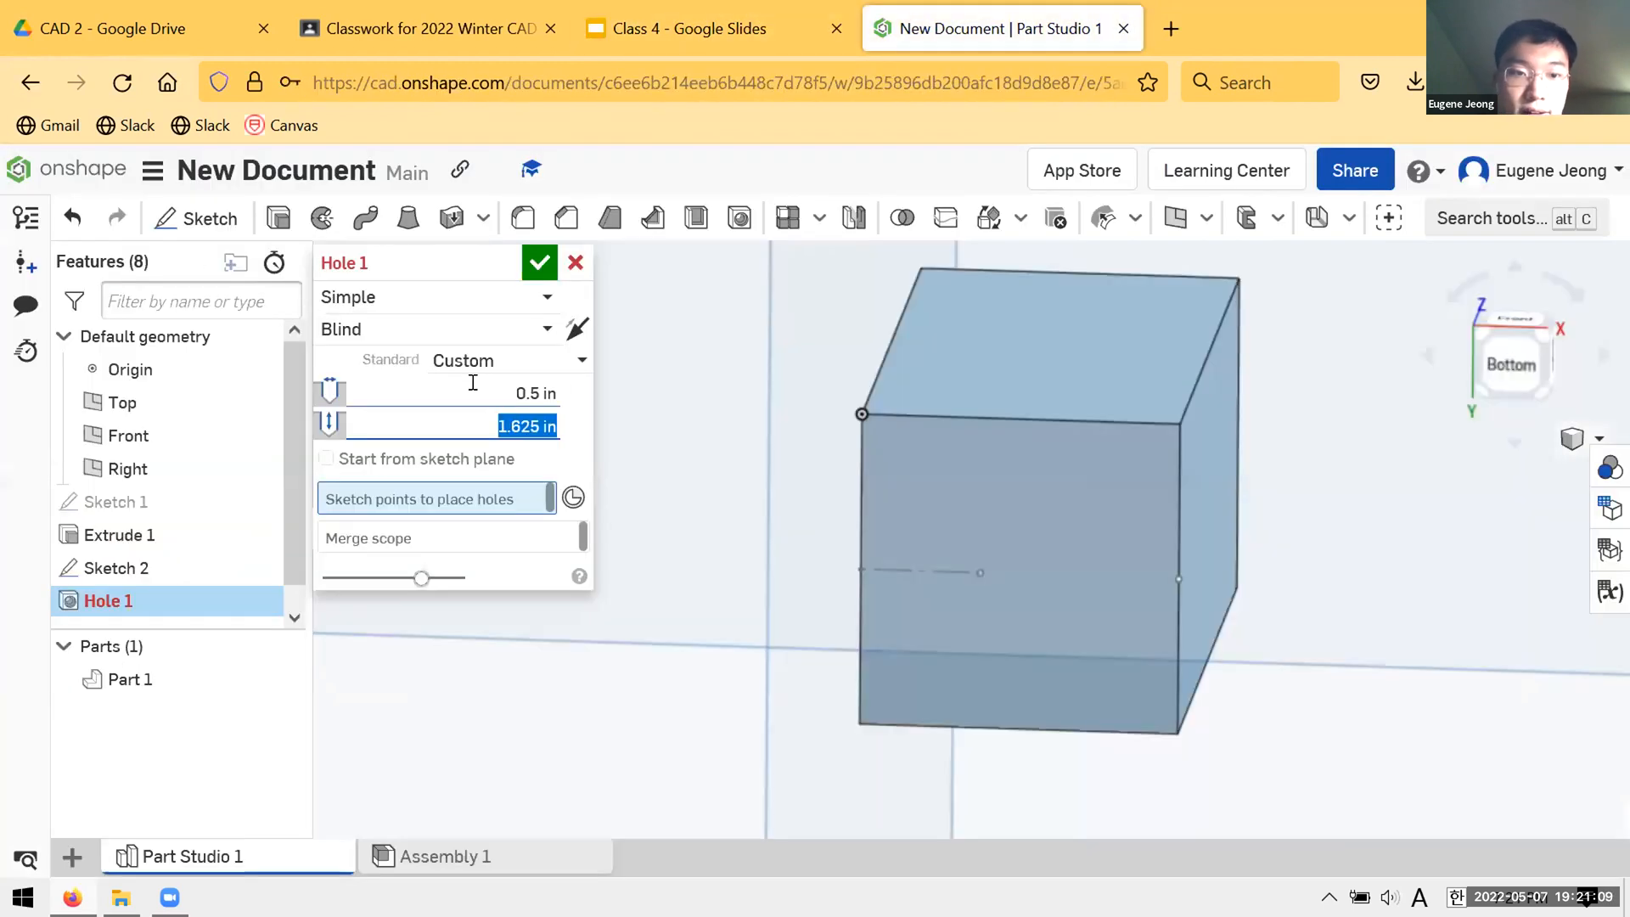
{"action": "left_click", "coordinate": [473, 383]}
{"action": "key", "text": "Tab"}
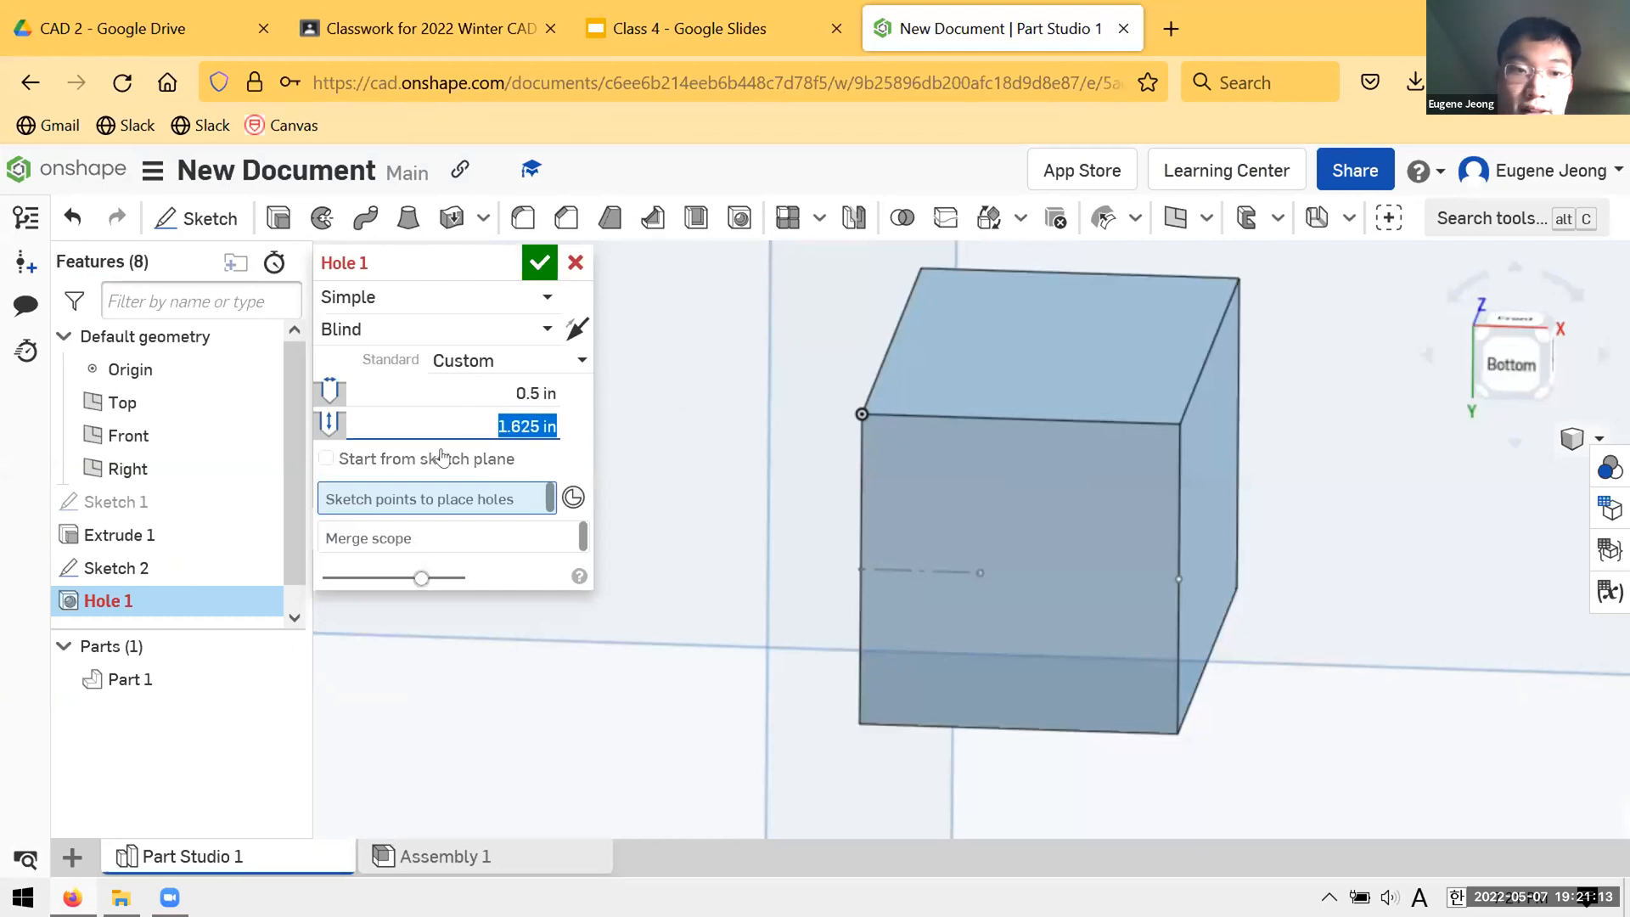
- Place the hole at the inner endpoint of Sketch 2's construction line on the block's bottom face
{"action": "left_click", "coordinate": [459, 499]}
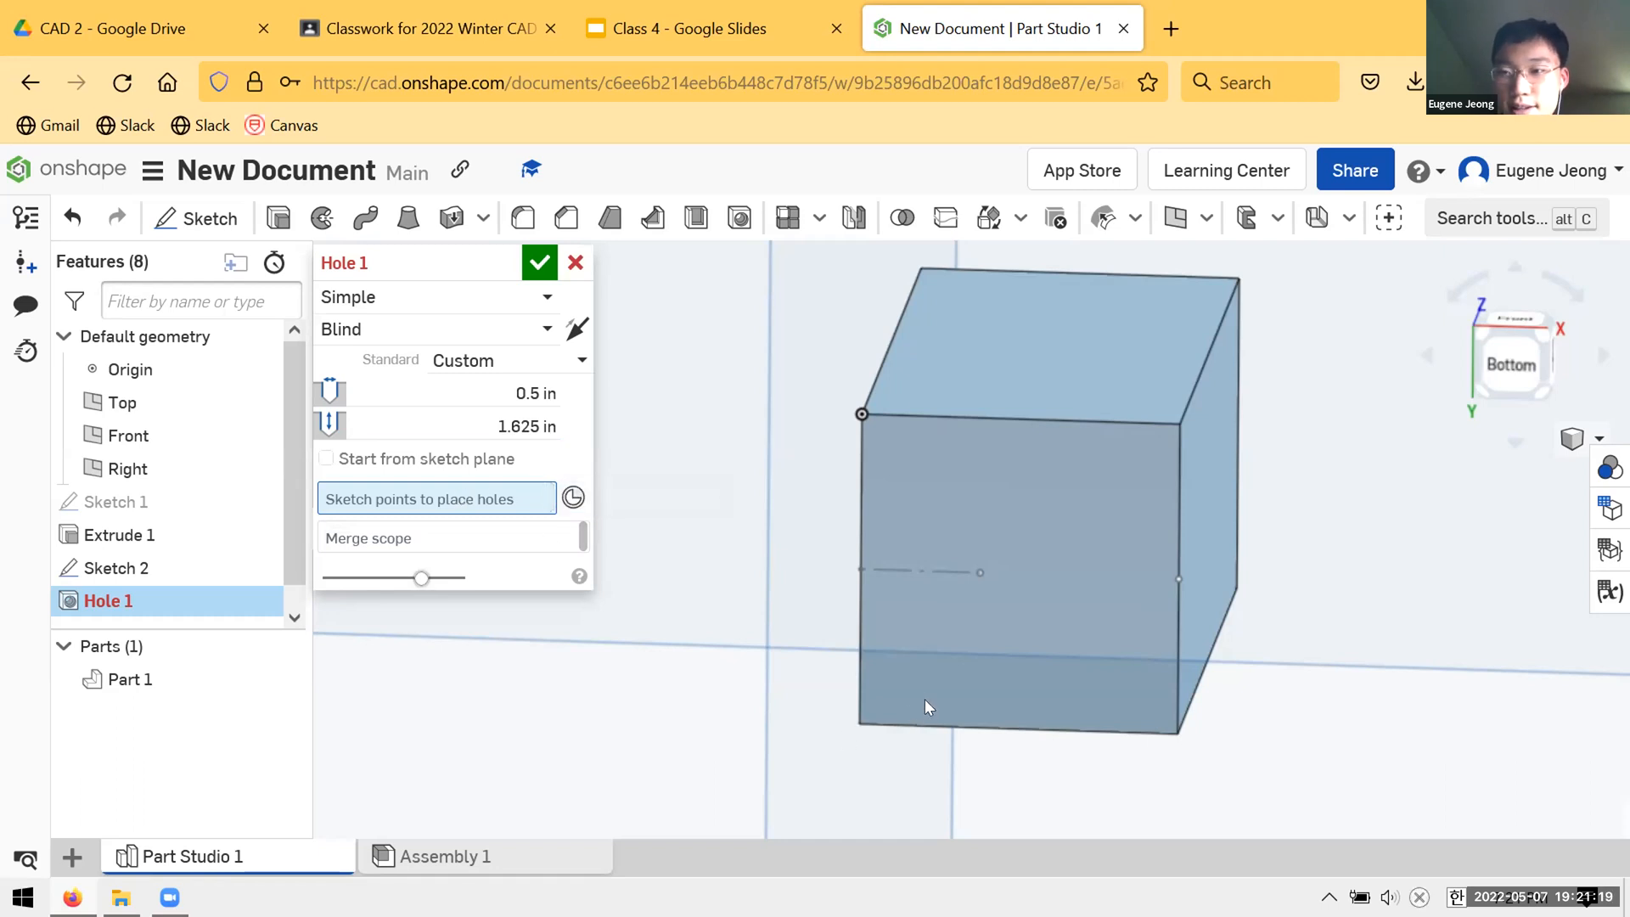
{"action": "left_click", "coordinate": [980, 573]}
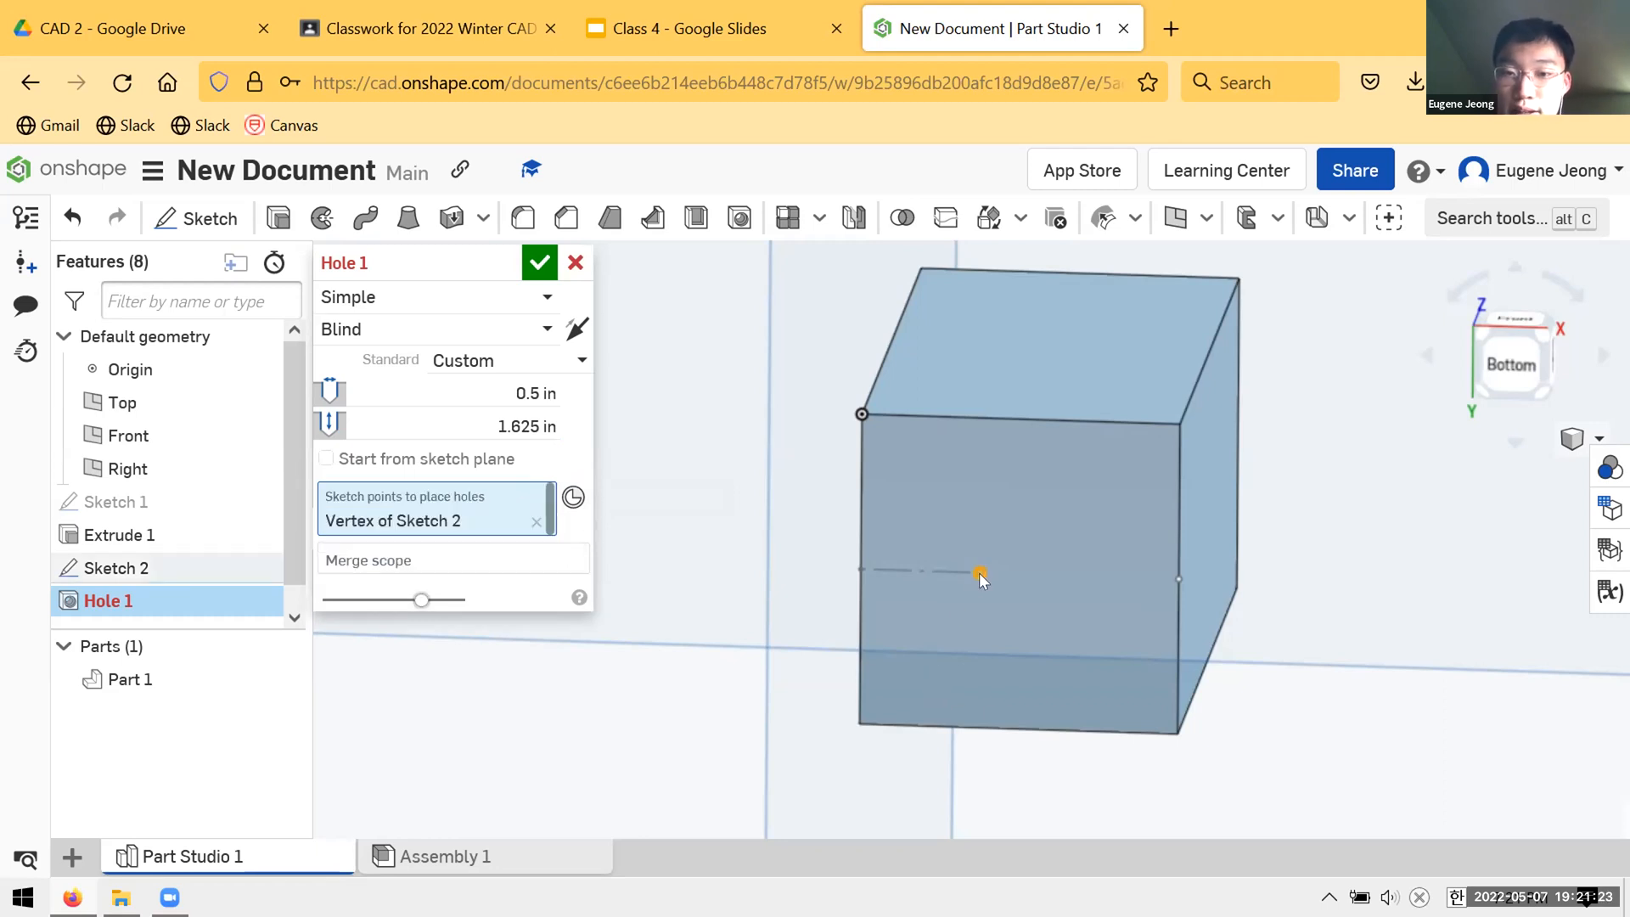
{"action": "right_click_drag", "start_coordinate": [1094, 675], "coordinate": [1022, 563]}
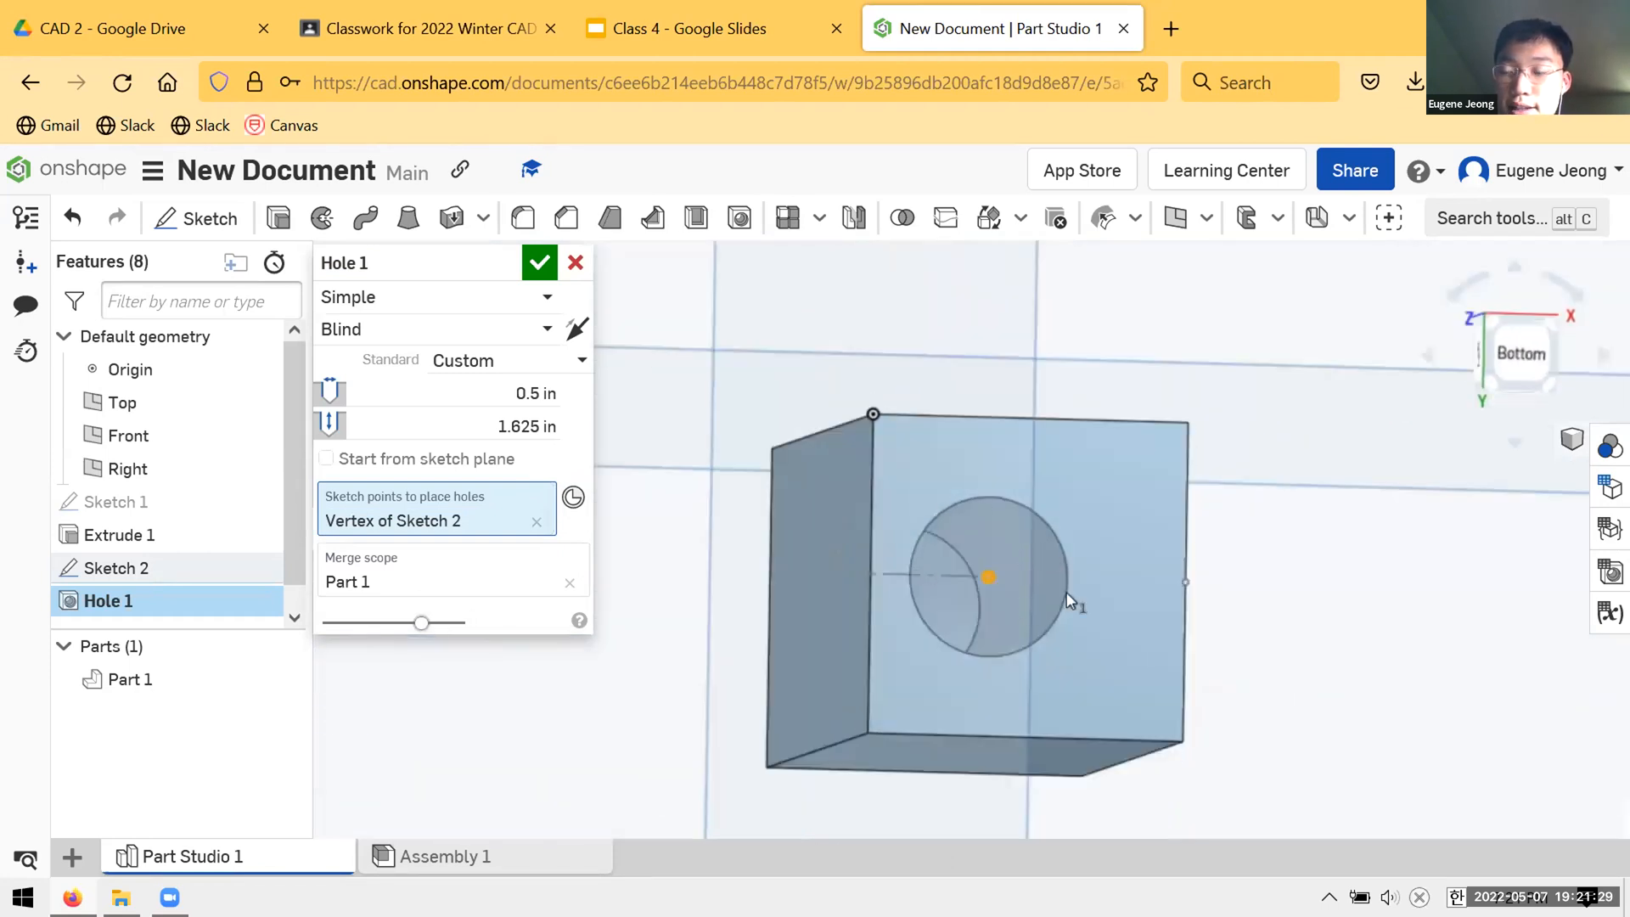
{"action": "mouse_move", "coordinate": [1131, 666]}
{"action": "right_mouse_down"}
{"action": "mouse_move", "coordinate": [1119, 633]}
{"action": "mouse_move", "coordinate": [1107, 669]}
{"action": "mouse_move", "coordinate": [1115, 640]}
{"action": "right_mouse_up"}
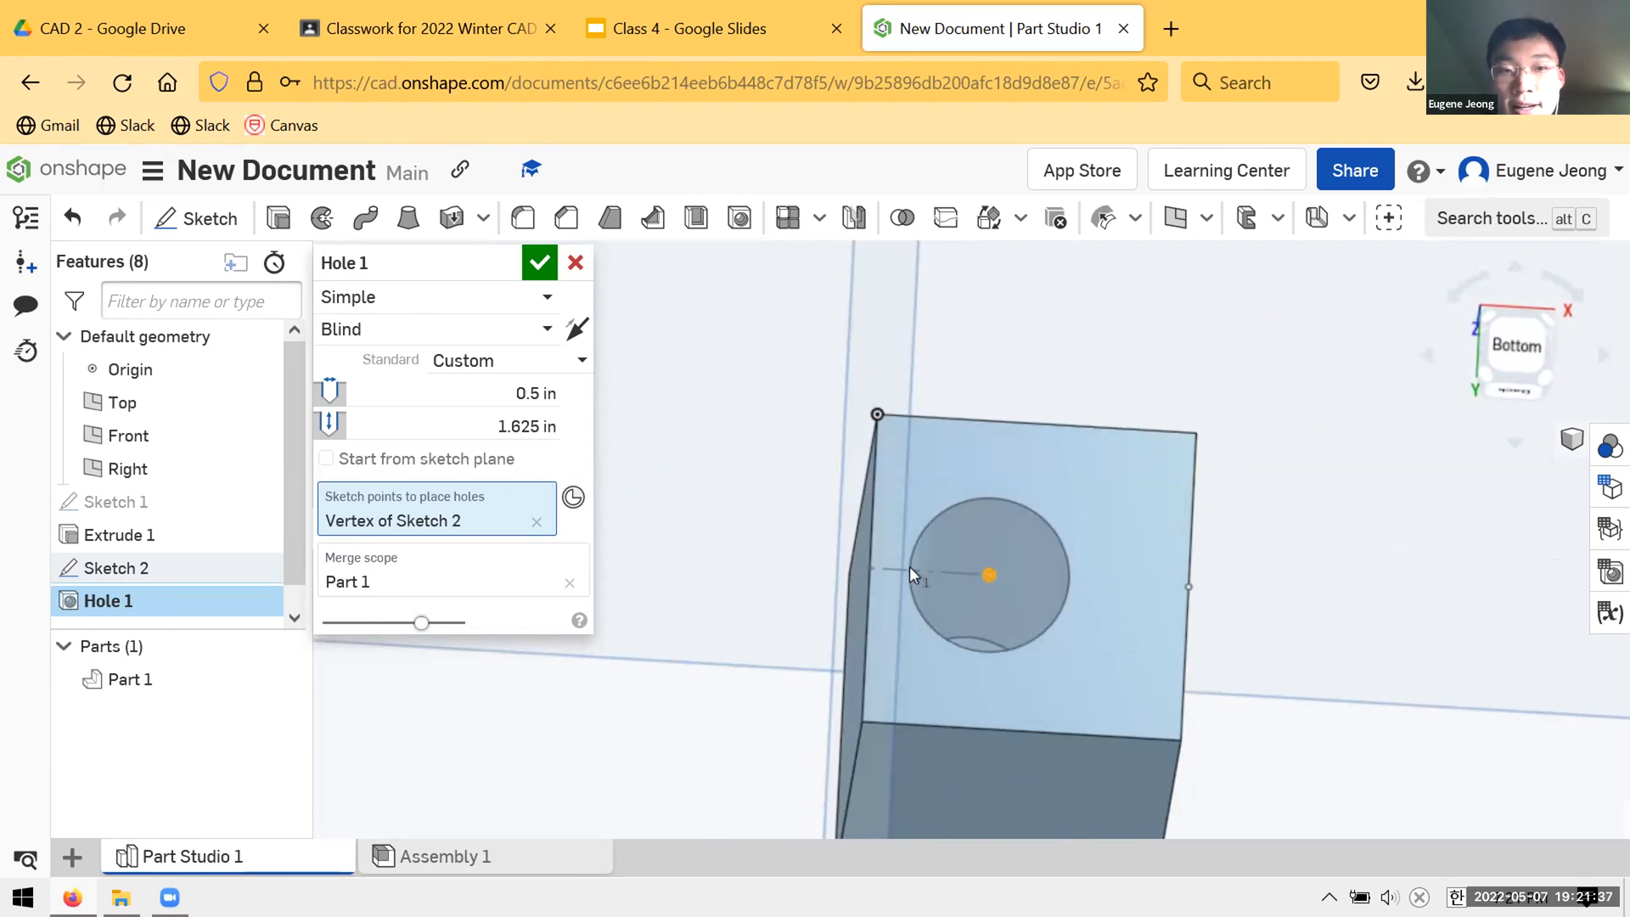
- Review the hole's diameter, depth and style settings and accept the Hole feature
{"action": "left_click_drag", "start_coordinate": [496, 398], "coordinate": [593, 392]}
{"action": "left_click", "coordinate": [522, 380]}
{"action": "key", "text": "Tab"}
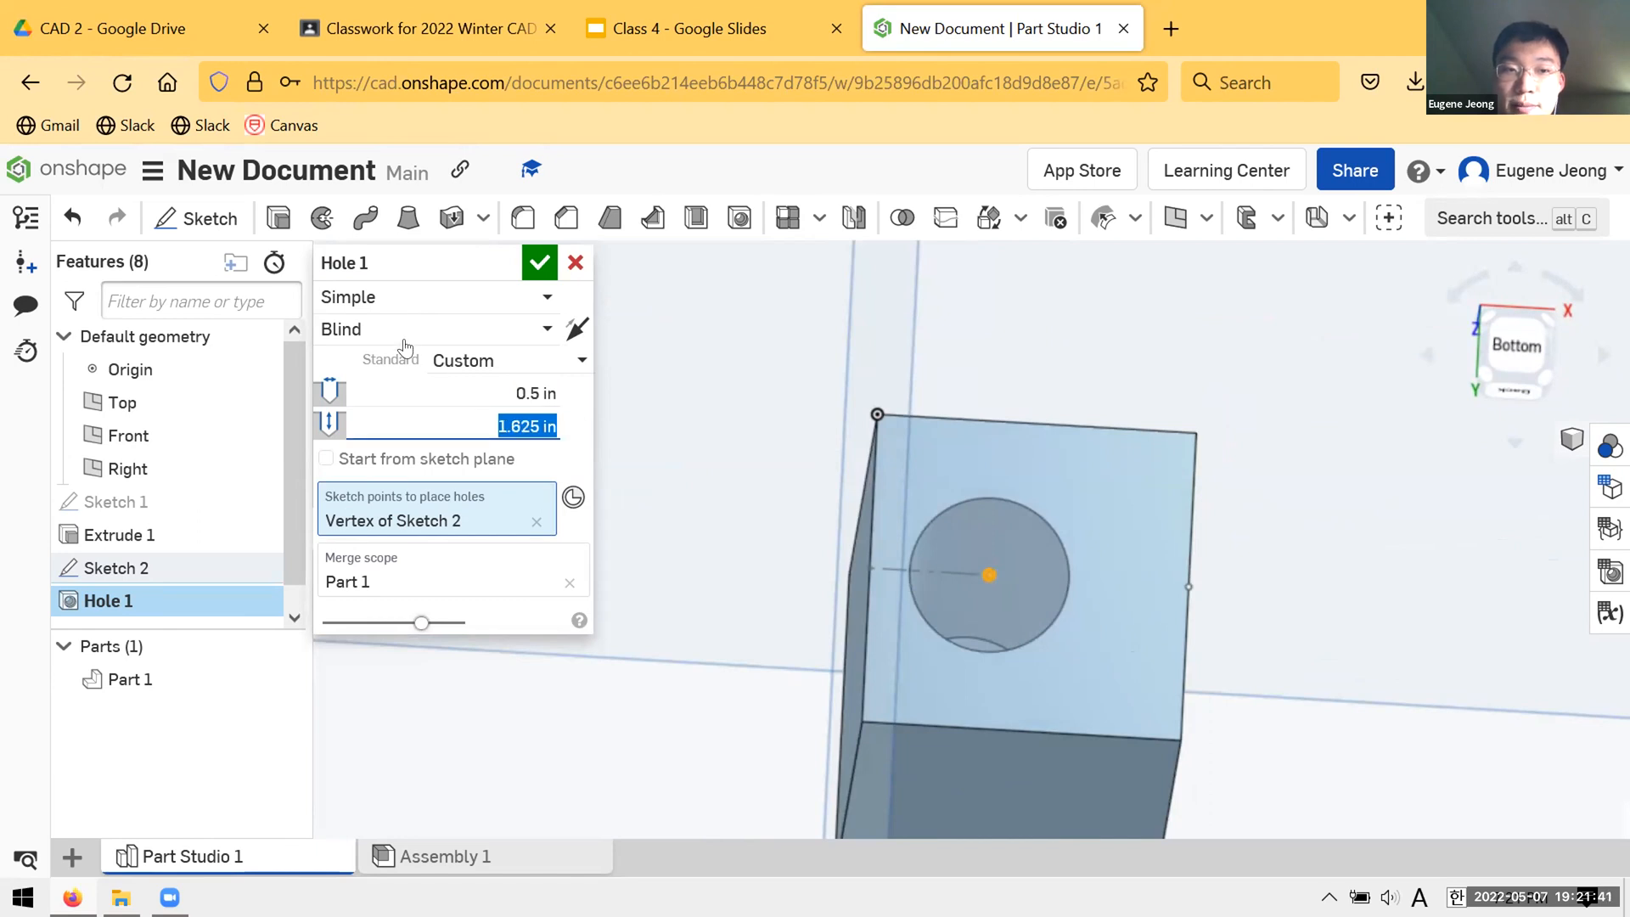
{"action": "left_click", "coordinate": [441, 301]}
{"action": "left_click", "coordinate": [437, 335]}
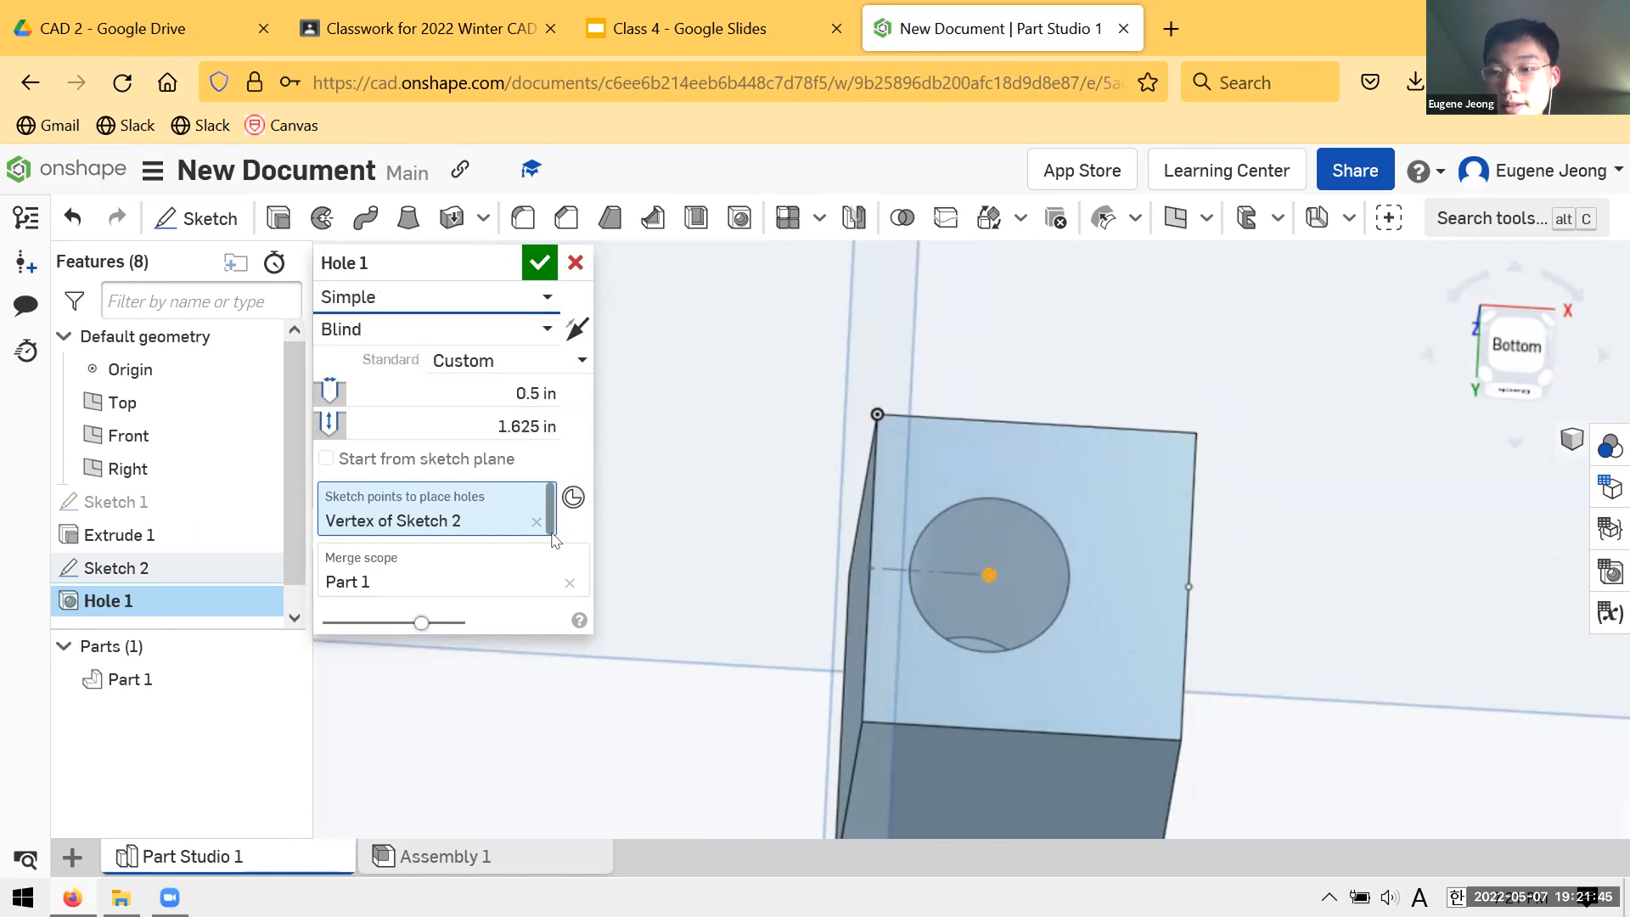
{"action": "left_click", "coordinate": [535, 254]}
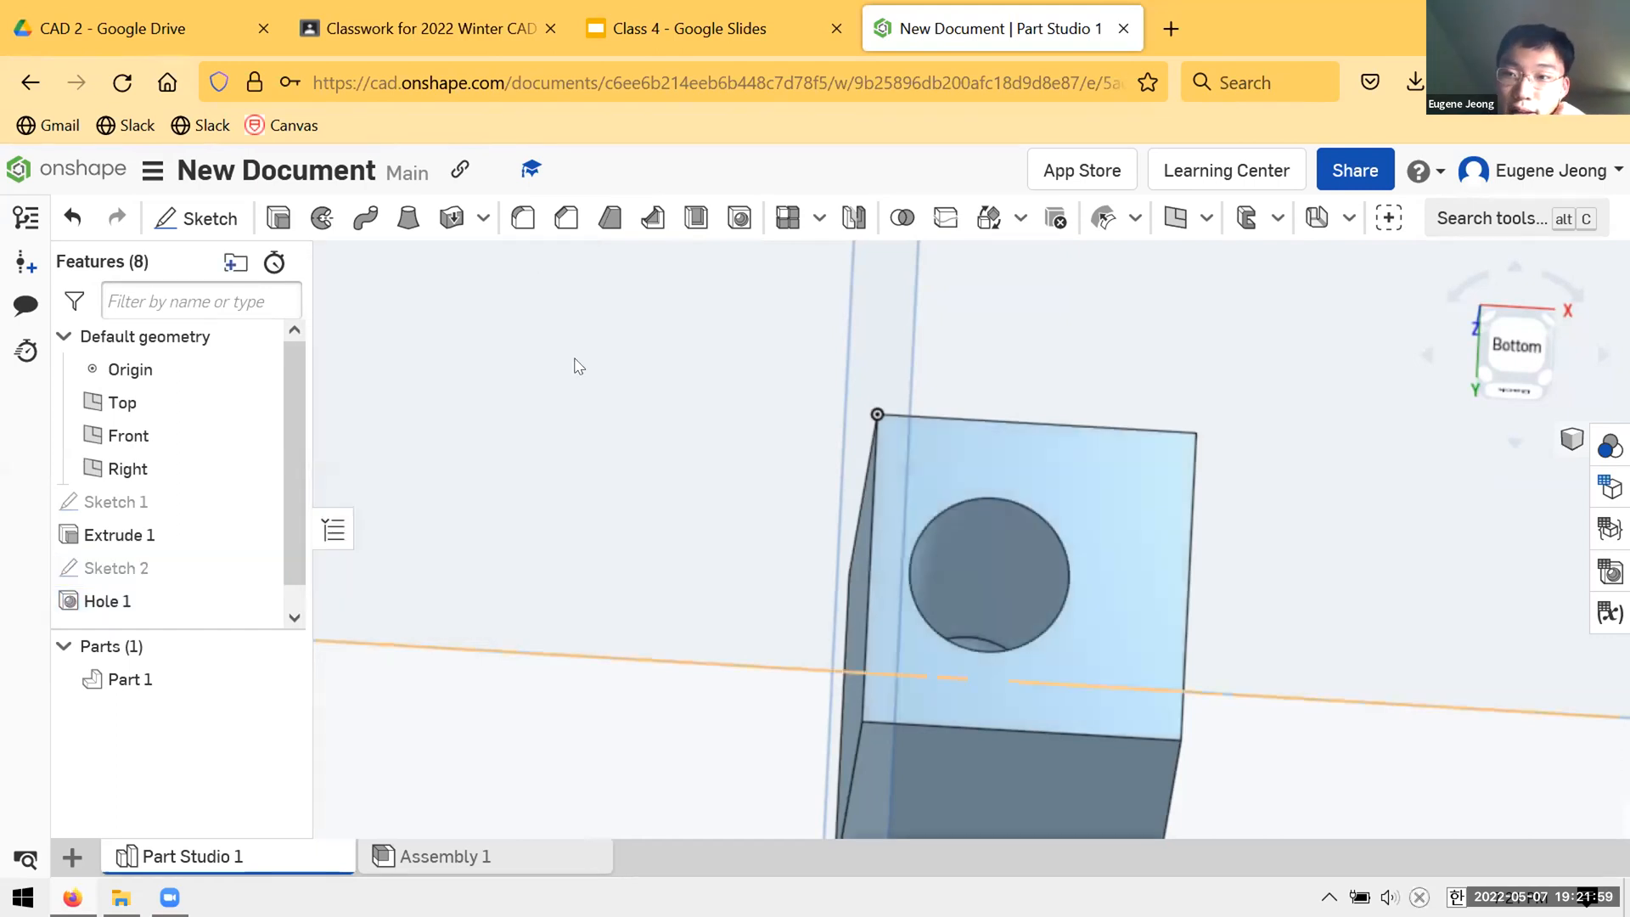
- Examine the hole's interior and its conical end face up close and from several angles
{"action": "right_click_drag", "start_coordinate": [1023, 492], "coordinate": [1092, 618]}
{"action": "scroll", "coordinate": [1032, 592], "scroll_direction": "down", "scroll_amount": 2}
{"action": "scroll", "coordinate": [1032, 591], "scroll_direction": "up", "scroll_amount": 3}
{"action": "scroll", "coordinate": [1090, 609], "scroll_direction": "down", "scroll_amount": 2}
{"action": "scroll", "coordinate": [1074, 589], "scroll_direction": "down", "scroll_amount": 3}
{"action": "scroll", "coordinate": [1057, 599], "scroll_direction": "down", "scroll_amount": 2}
{"action": "scroll", "coordinate": [1044, 586], "scroll_direction": "up", "scroll_amount": 4}
{"action": "right_click_drag", "start_coordinate": [1036, 573], "coordinate": [1087, 694]}
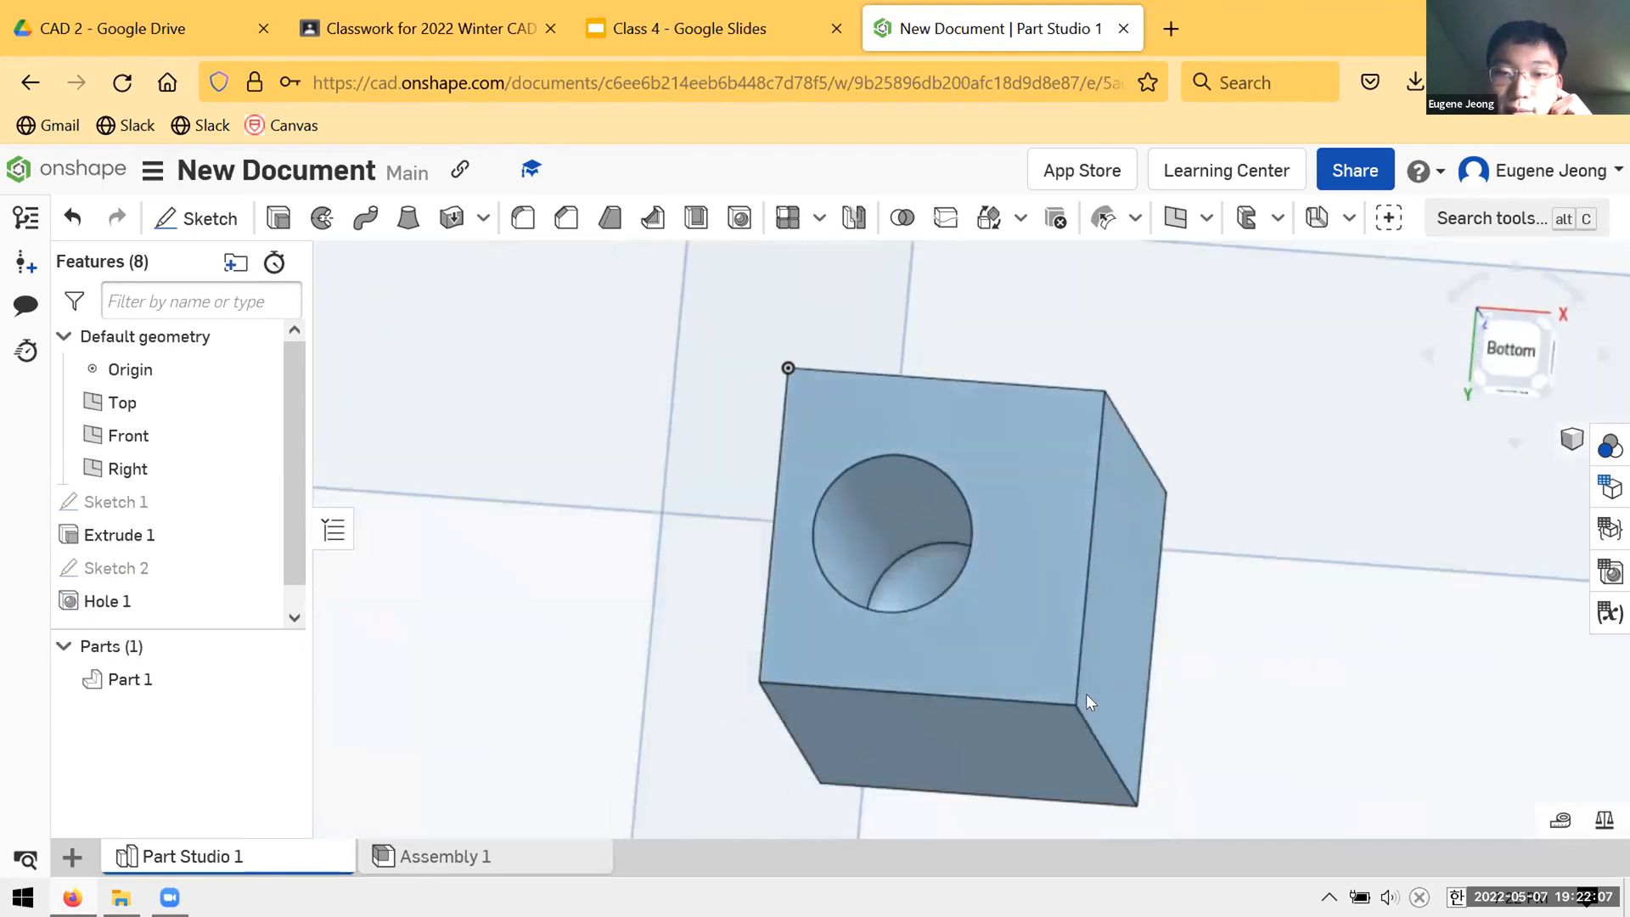
{"action": "left_click", "coordinate": [940, 546]}
{"action": "right_click_drag", "start_coordinate": [985, 560], "coordinate": [1036, 595]}
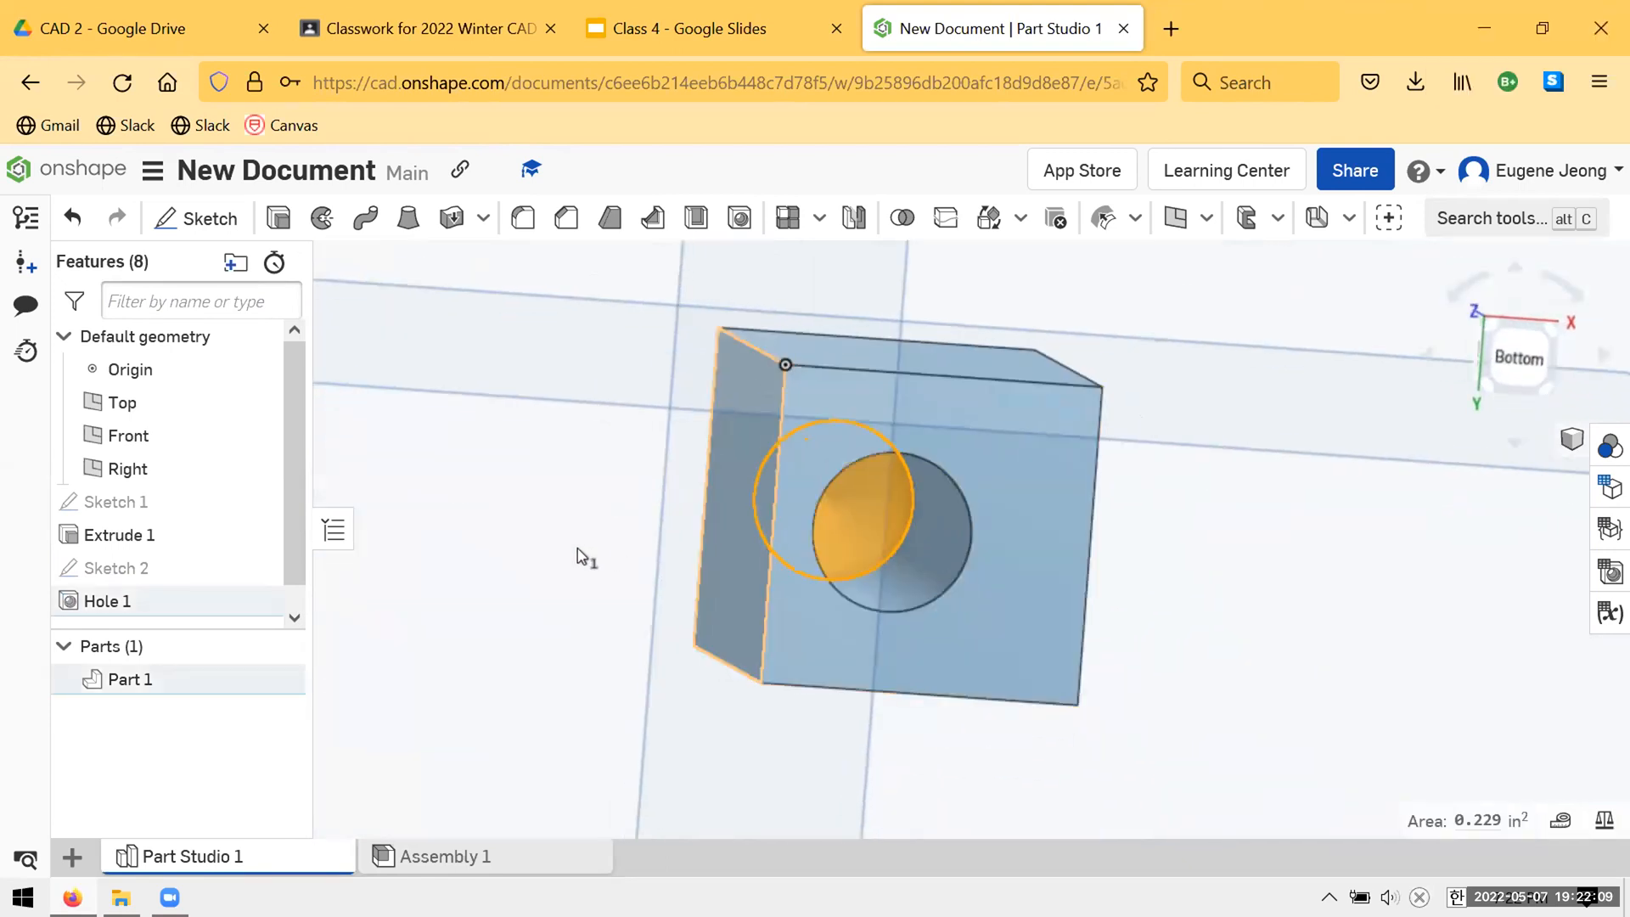
{"action": "left_click", "coordinate": [578, 548]}
{"action": "scroll", "coordinate": [899, 503], "scroll_direction": "down", "scroll_amount": 3}
{"action": "scroll", "coordinate": [892, 505], "scroll_direction": "up", "scroll_amount": 4}
{"action": "scroll", "coordinate": [883, 507], "scroll_direction": "down", "scroll_amount": 5}
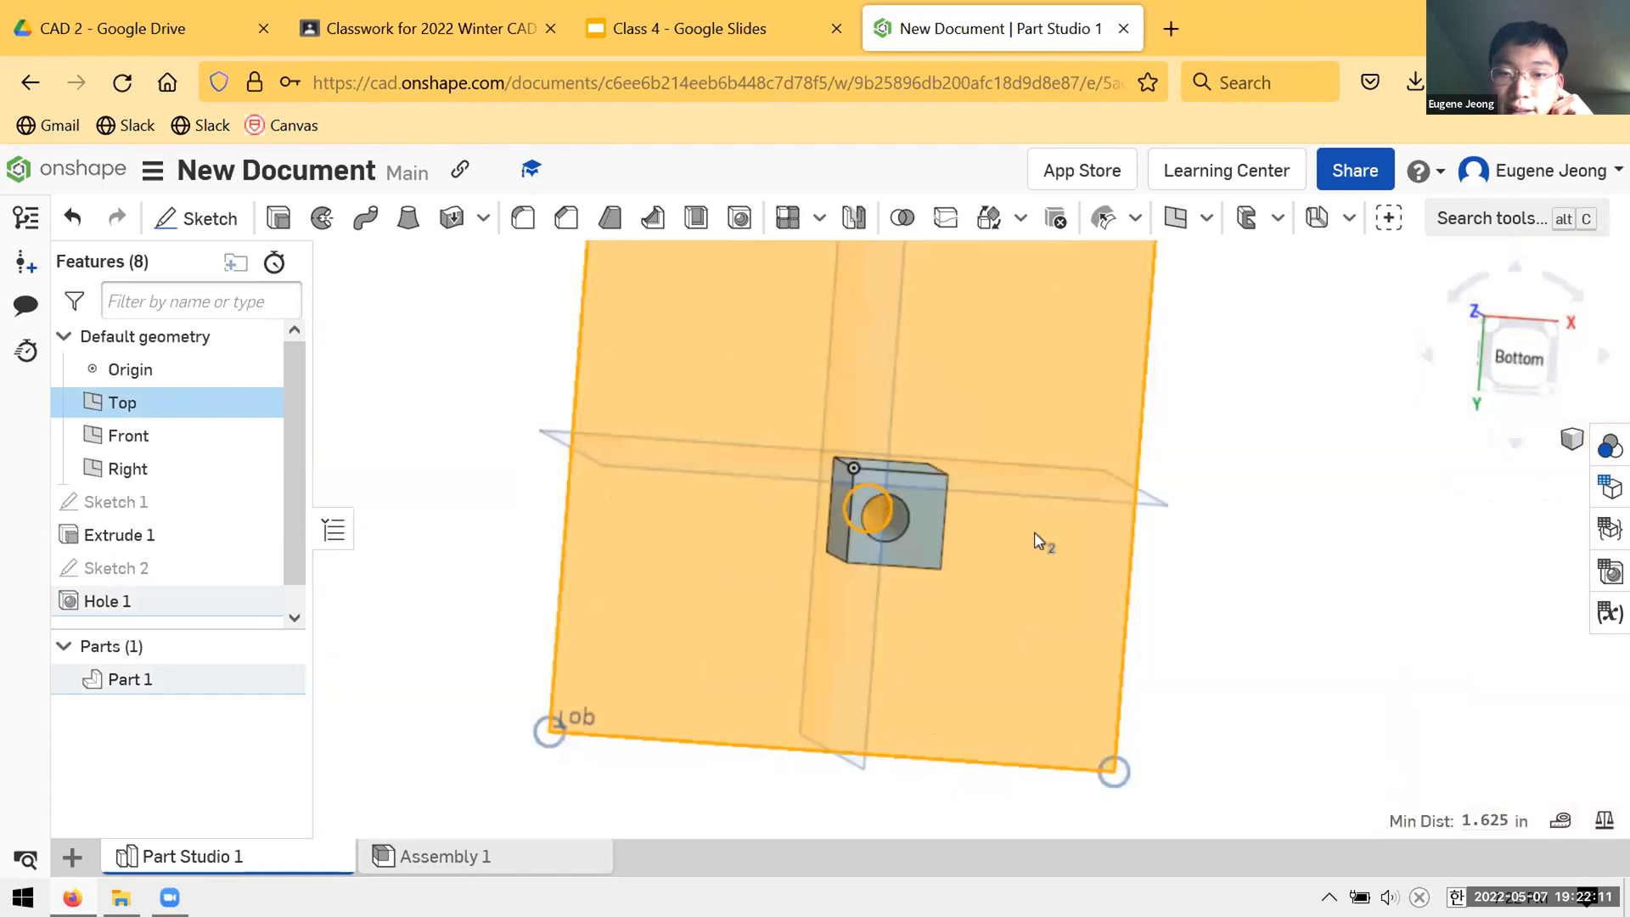
{"action": "left_click", "coordinate": [1145, 567]}
{"action": "scroll", "coordinate": [870, 507], "scroll_direction": "up", "scroll_amount": 7}
{"action": "scroll", "coordinate": [968, 537], "scroll_direction": "up", "scroll_amount": 4}
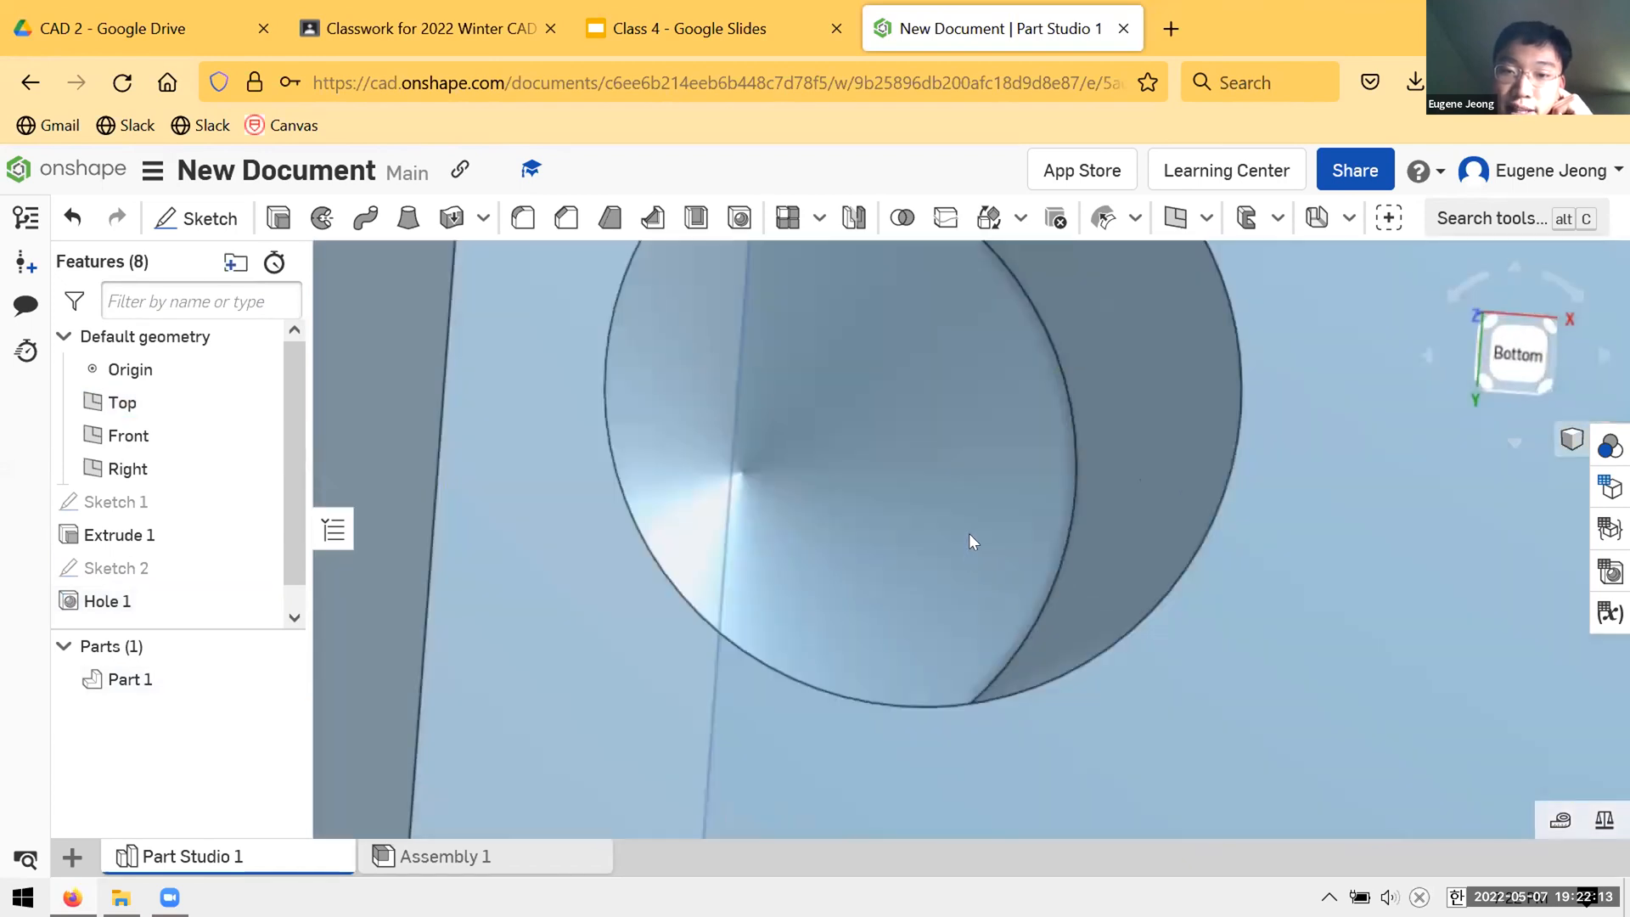
{"action": "scroll", "coordinate": [959, 576], "scroll_direction": "down", "scroll_amount": 2}
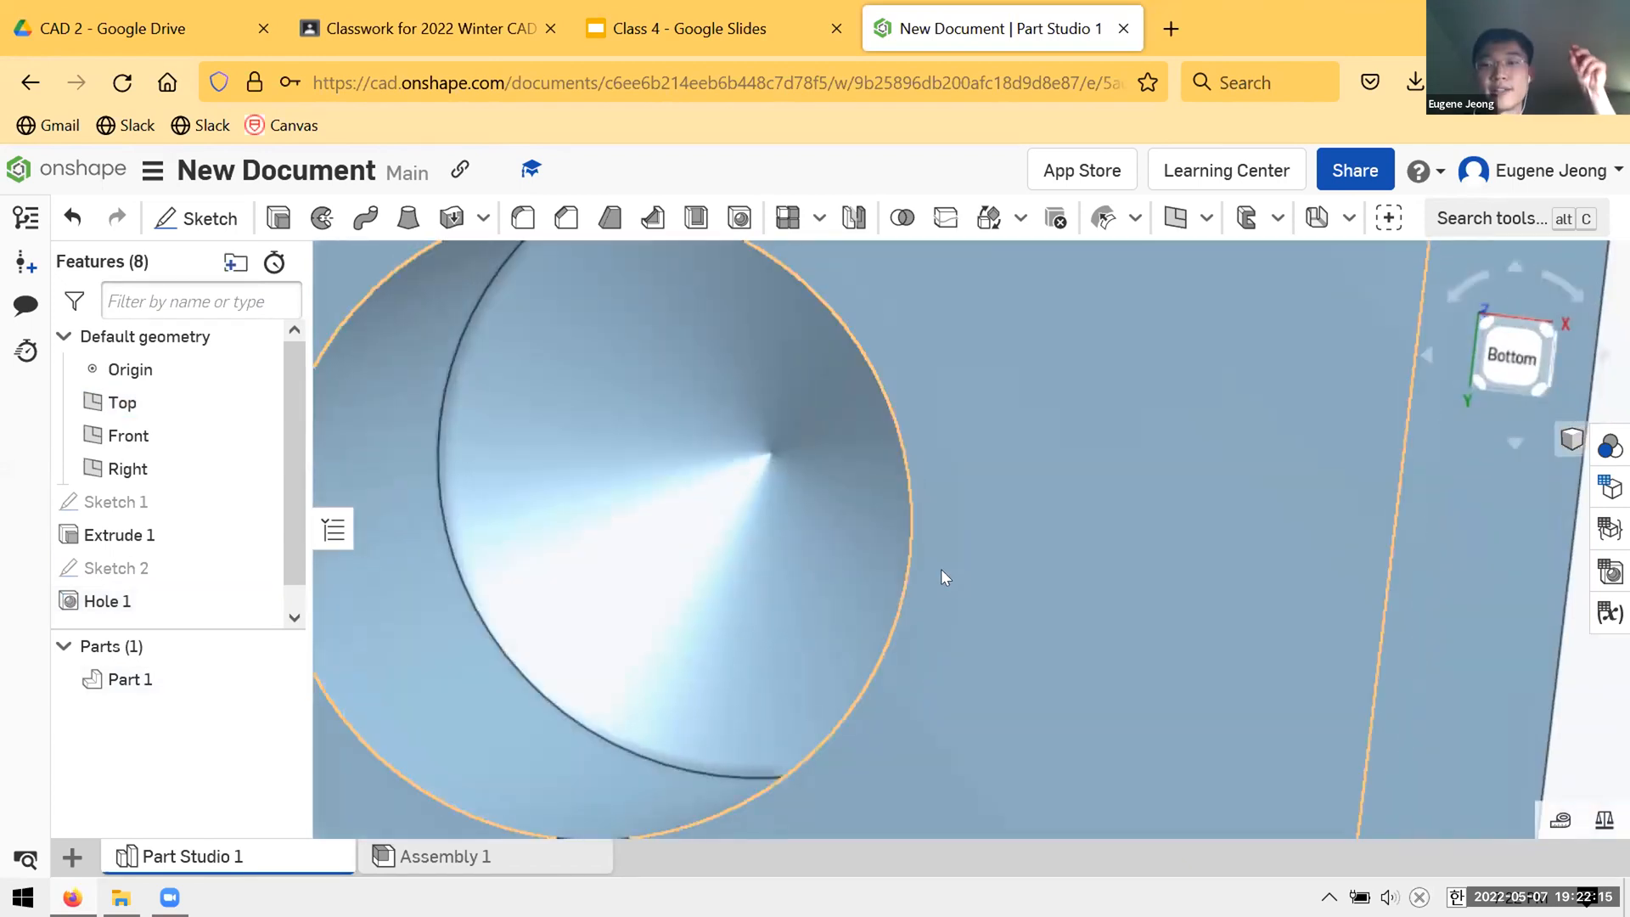
{"action": "left_click", "coordinate": [675, 488]}
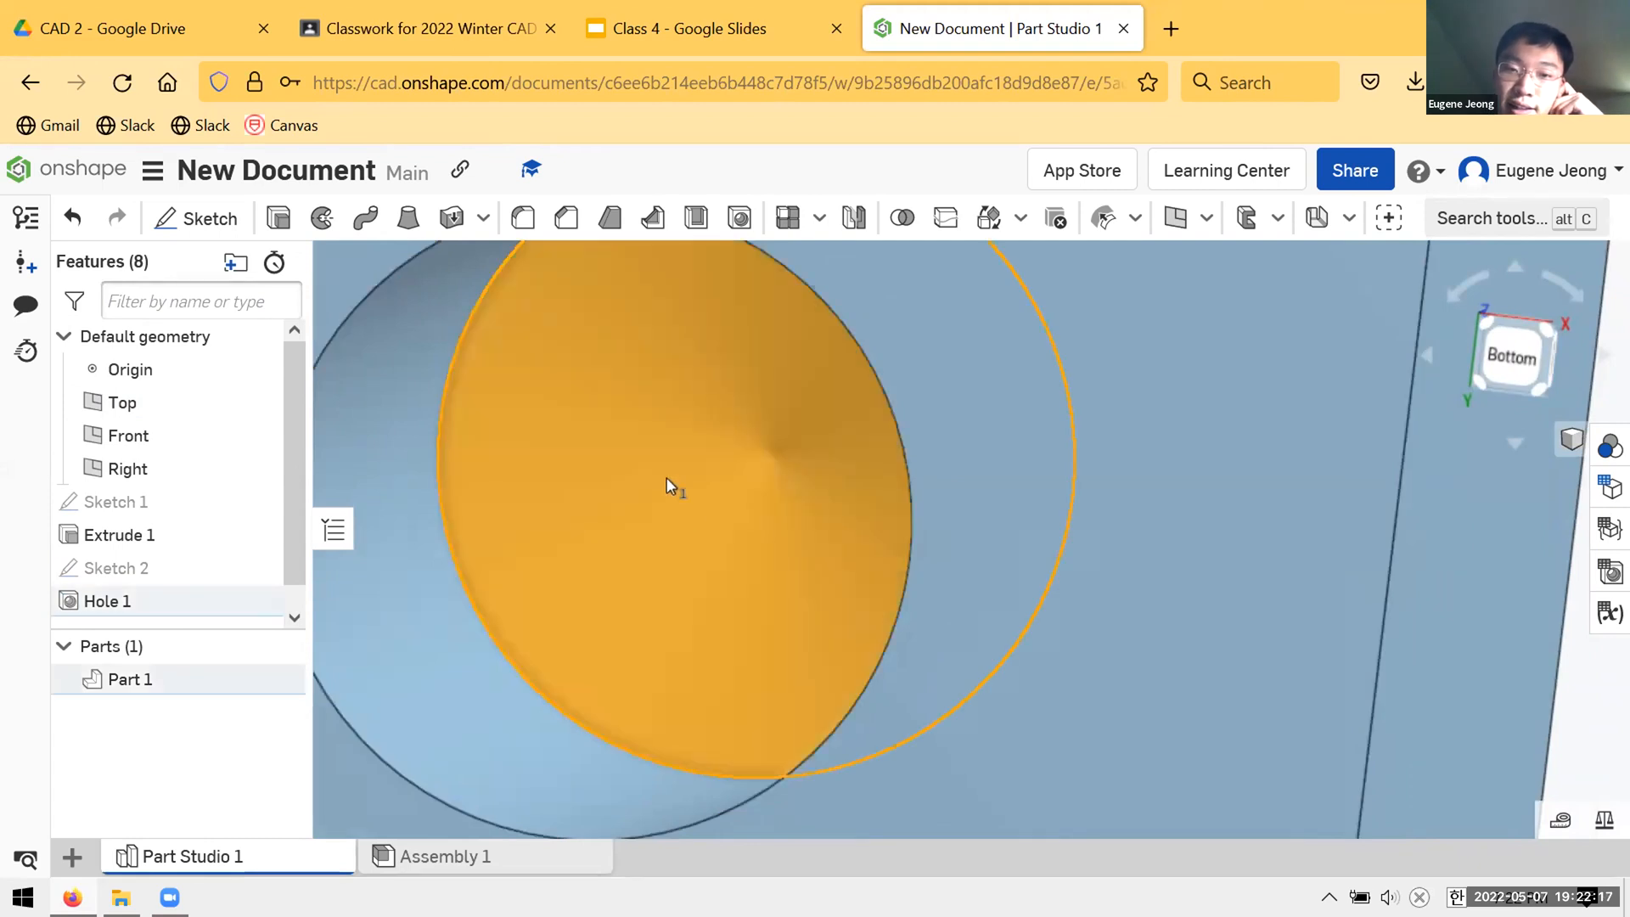
{"action": "scroll", "coordinate": [849, 471], "scroll_direction": "down", "scroll_amount": 10}
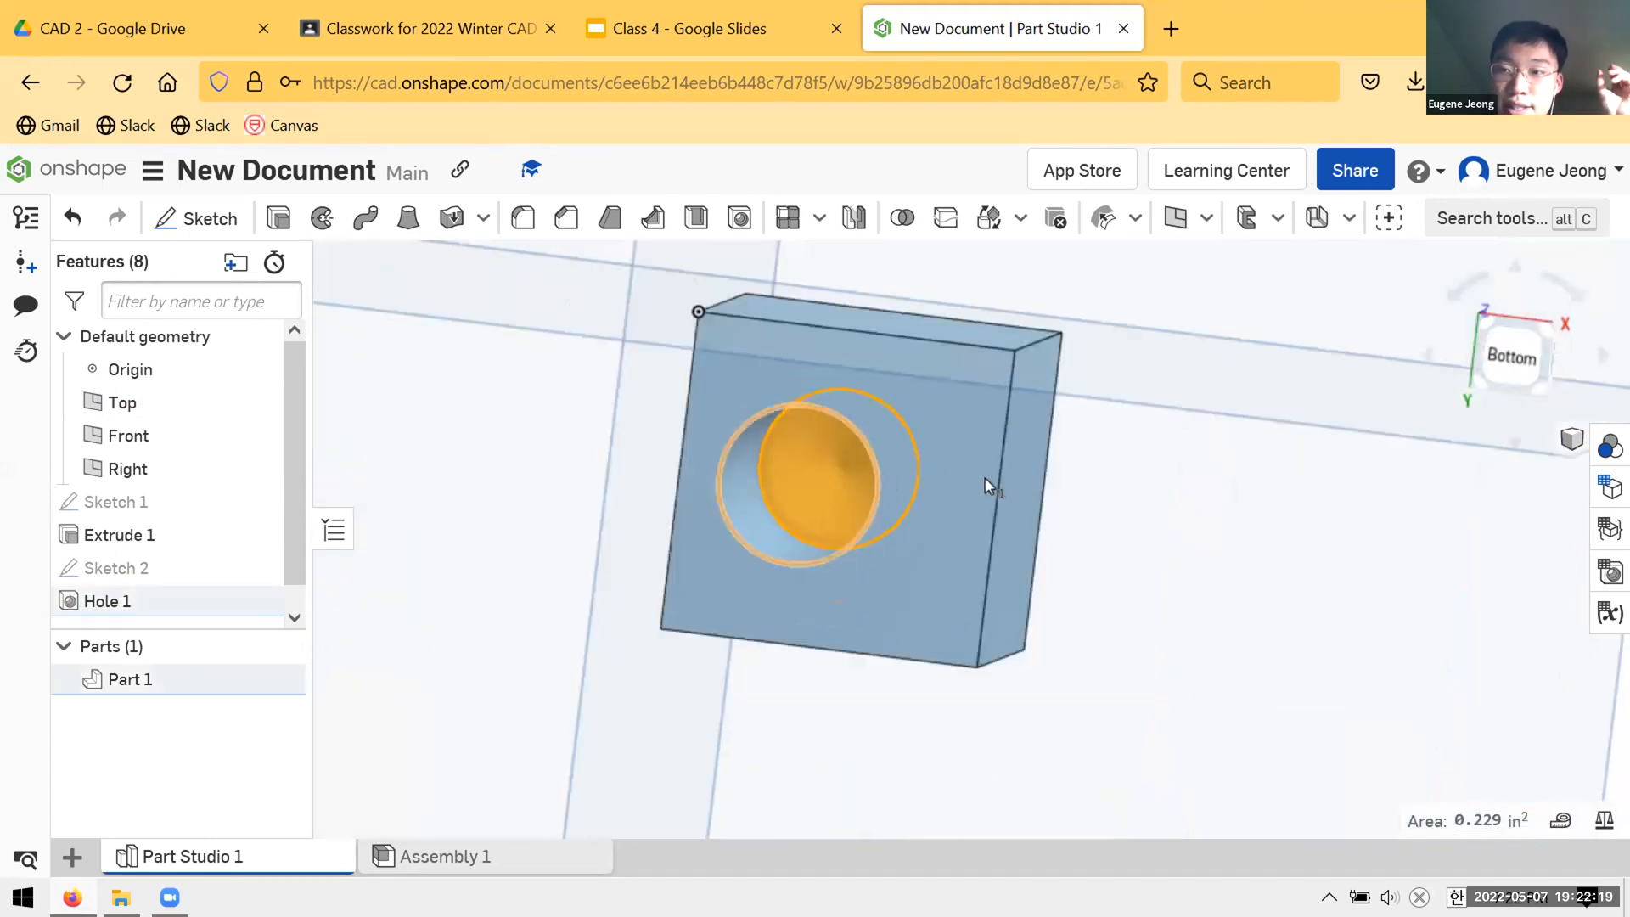
{"action": "left_click", "coordinate": [1258, 571]}
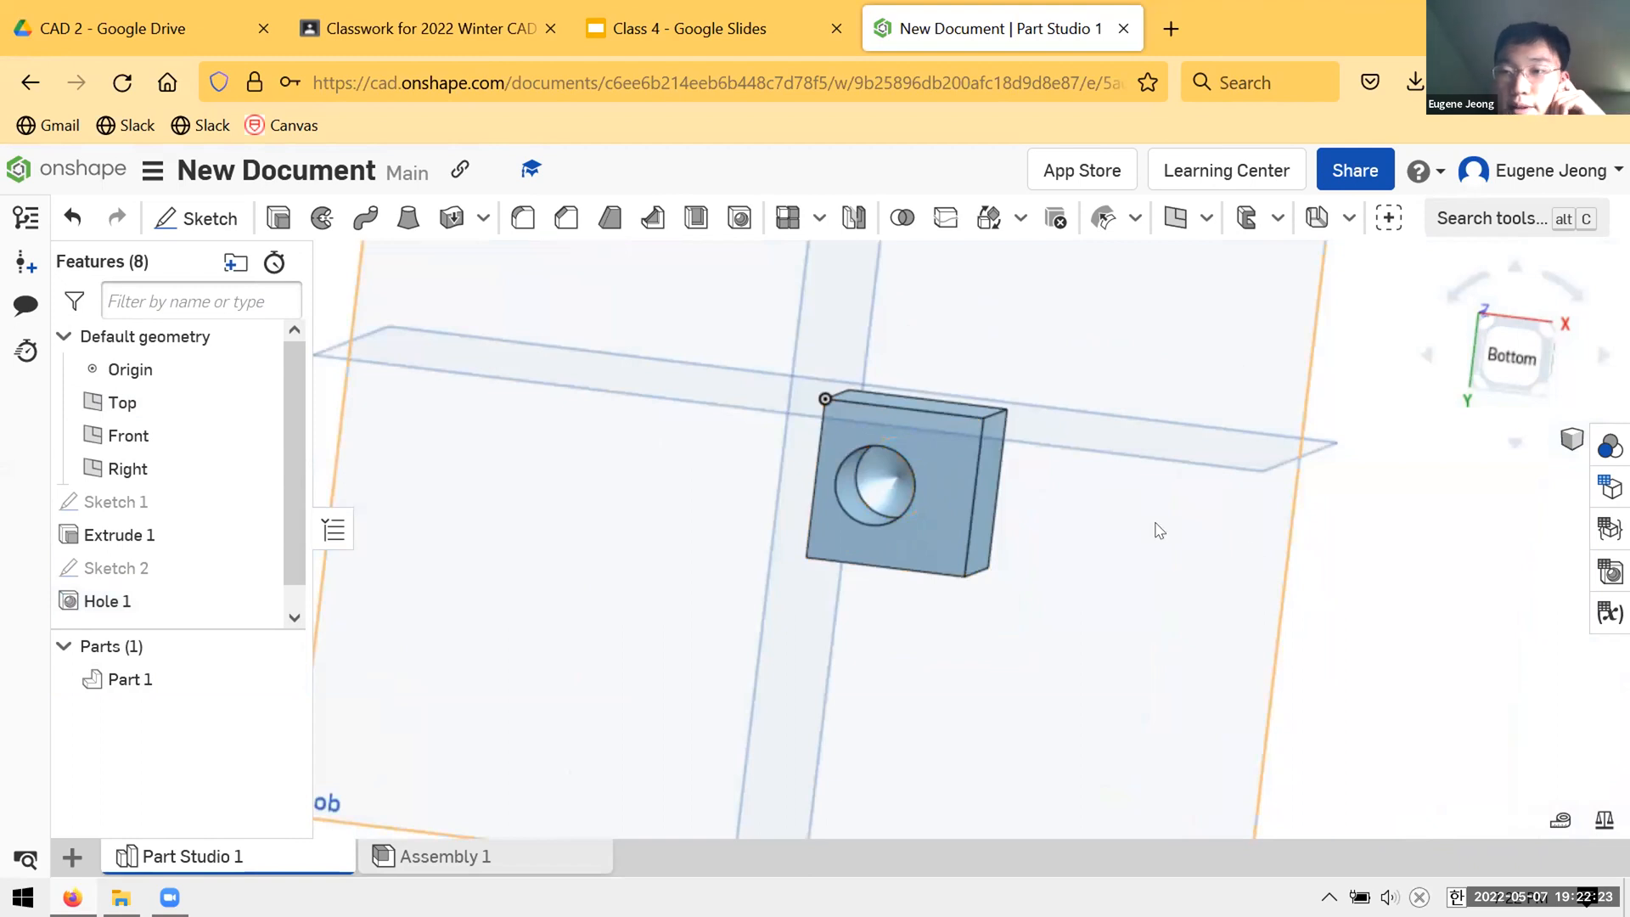
{"action": "right_click_drag", "start_coordinate": [1053, 516], "coordinate": [1048, 509]}
{"action": "scroll", "coordinate": [890, 471], "scroll_direction": "down", "scroll_amount": 1}
{"action": "scroll", "coordinate": [889, 471], "scroll_direction": "up", "scroll_amount": 1}
{"action": "scroll", "coordinate": [889, 472], "scroll_direction": "up", "scroll_amount": 5}
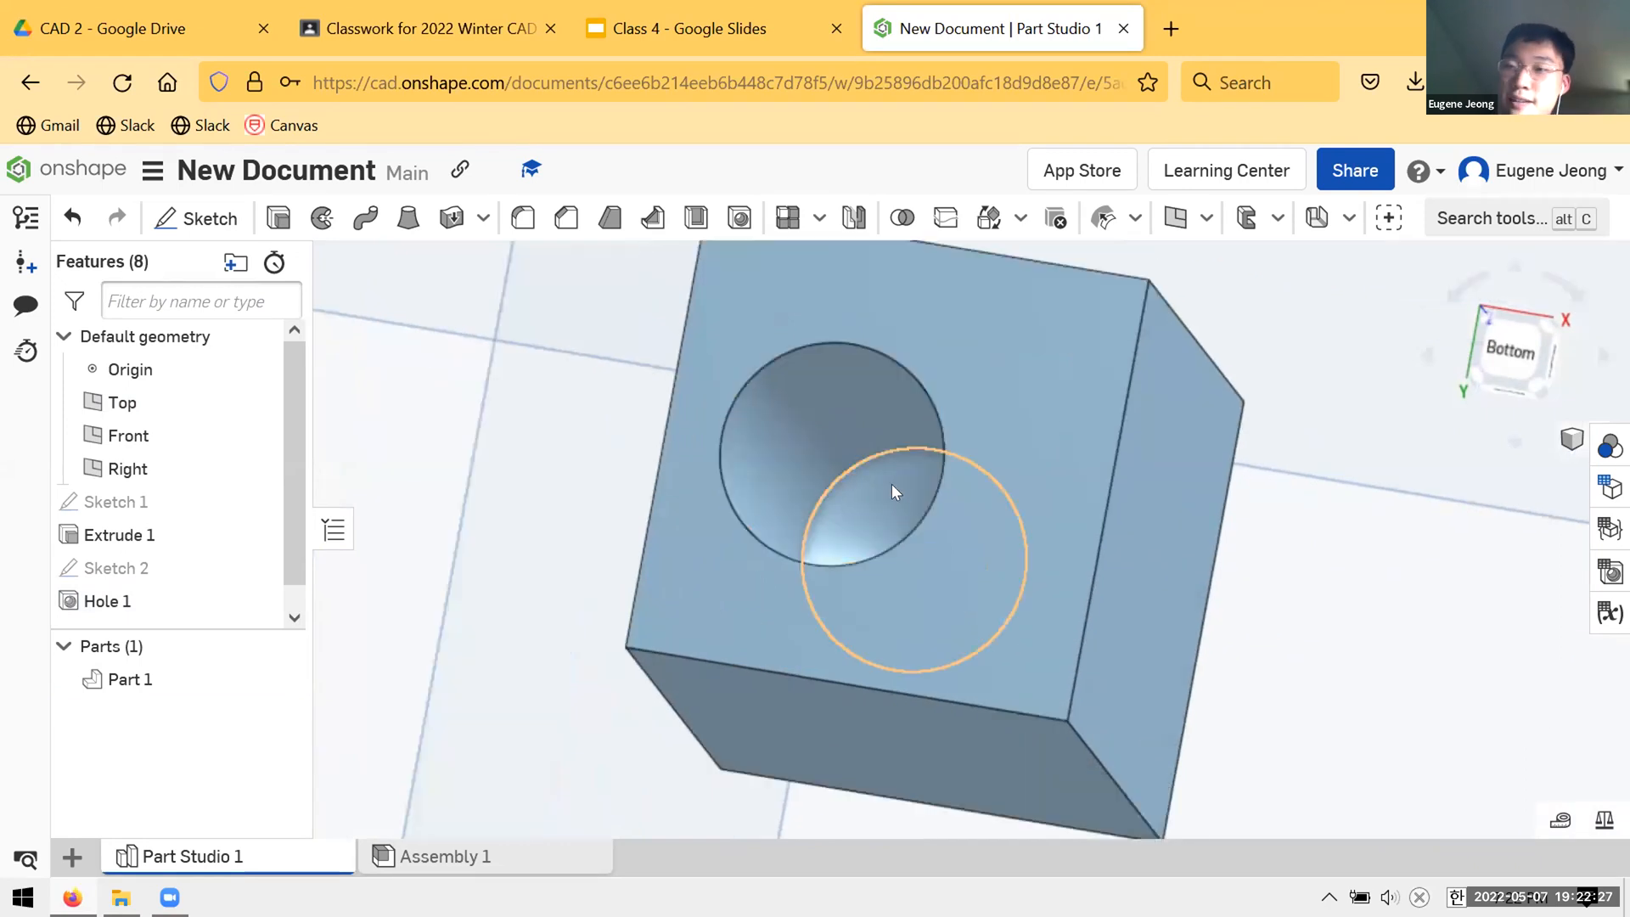
{"action": "right_click_drag", "start_coordinate": [940, 533], "coordinate": [890, 419]}
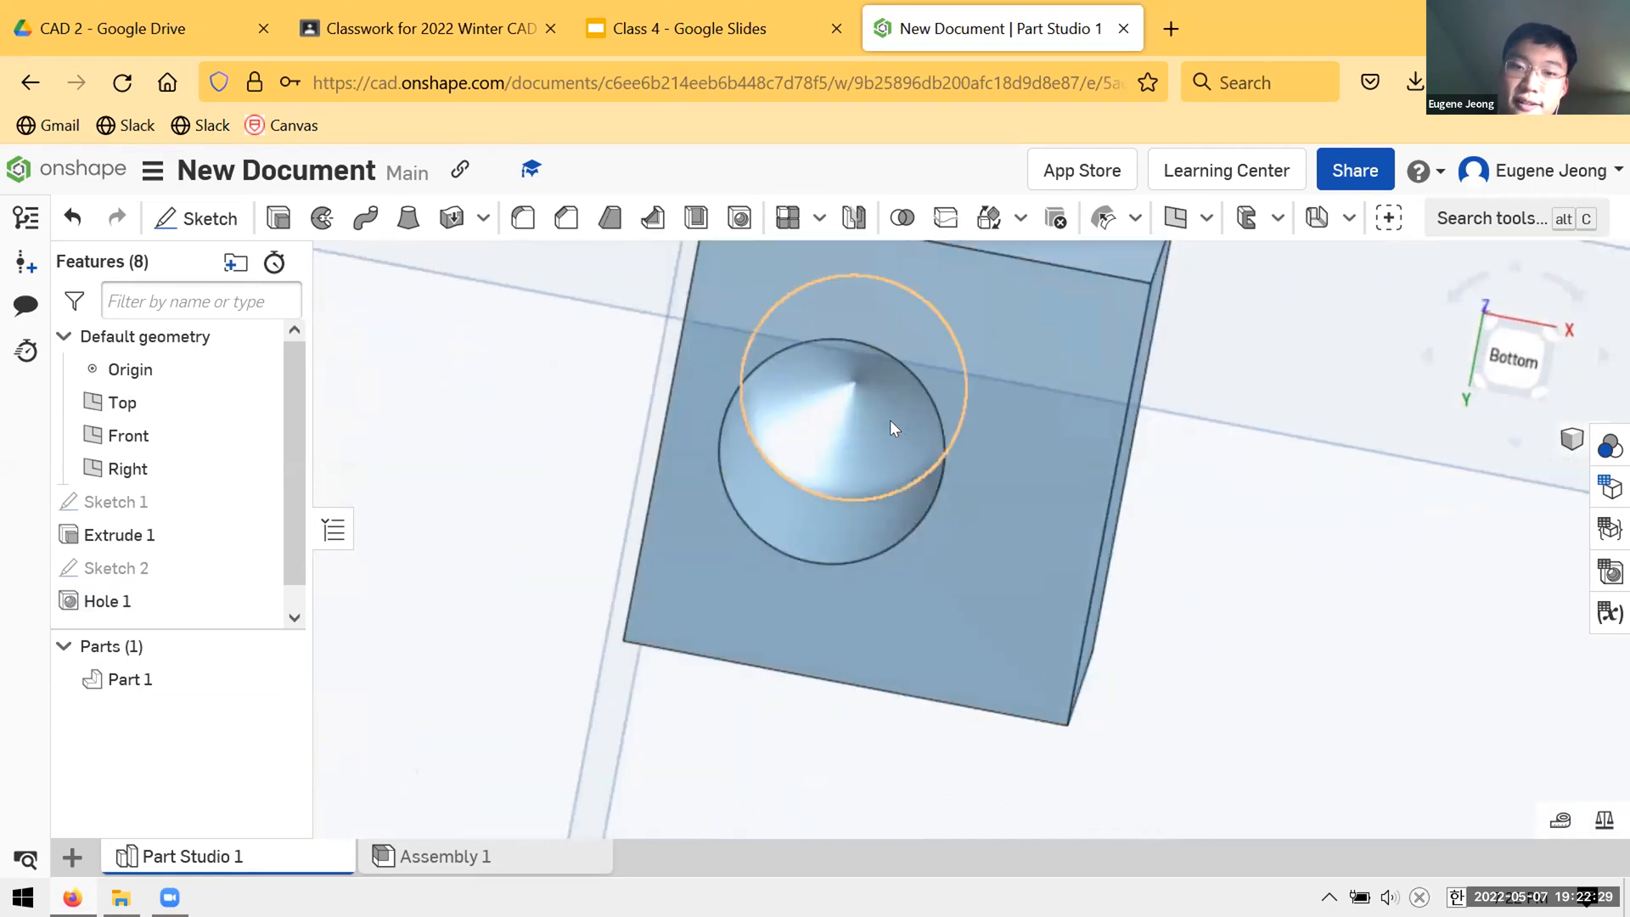
- Reopen Hole 1 for editing, review its placement, diameter and depth settings, and accept the feature
{"action": "scroll", "coordinate": [1007, 528], "scroll_direction": "down", "scroll_amount": 6}
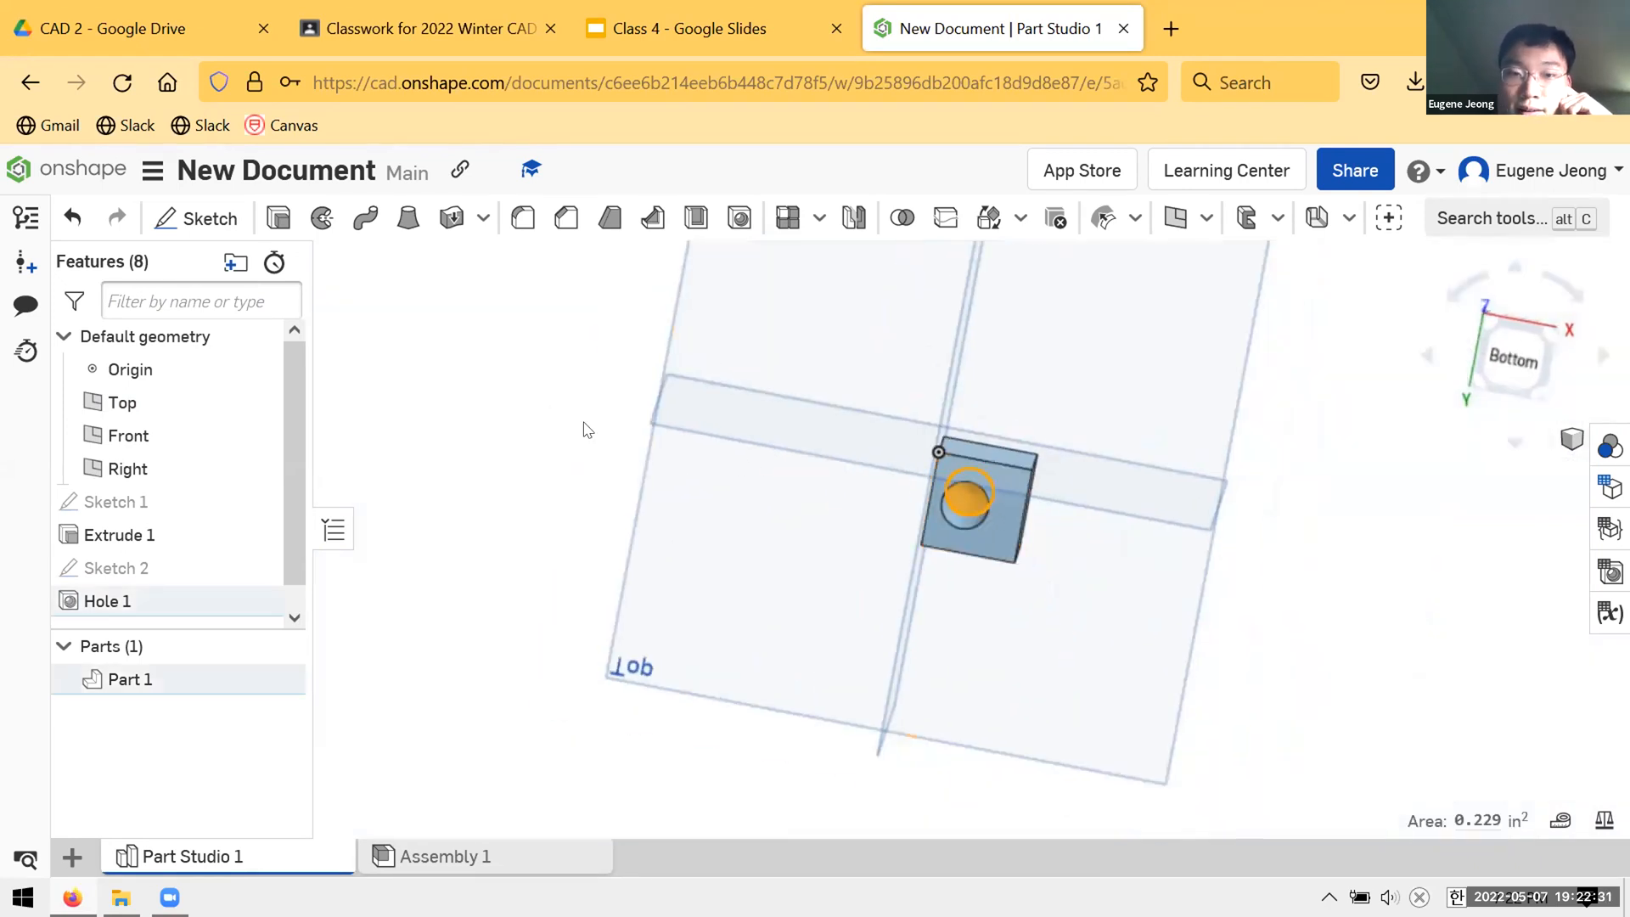
{"action": "right_click_drag", "start_coordinate": [1043, 464], "coordinate": [990, 487]}
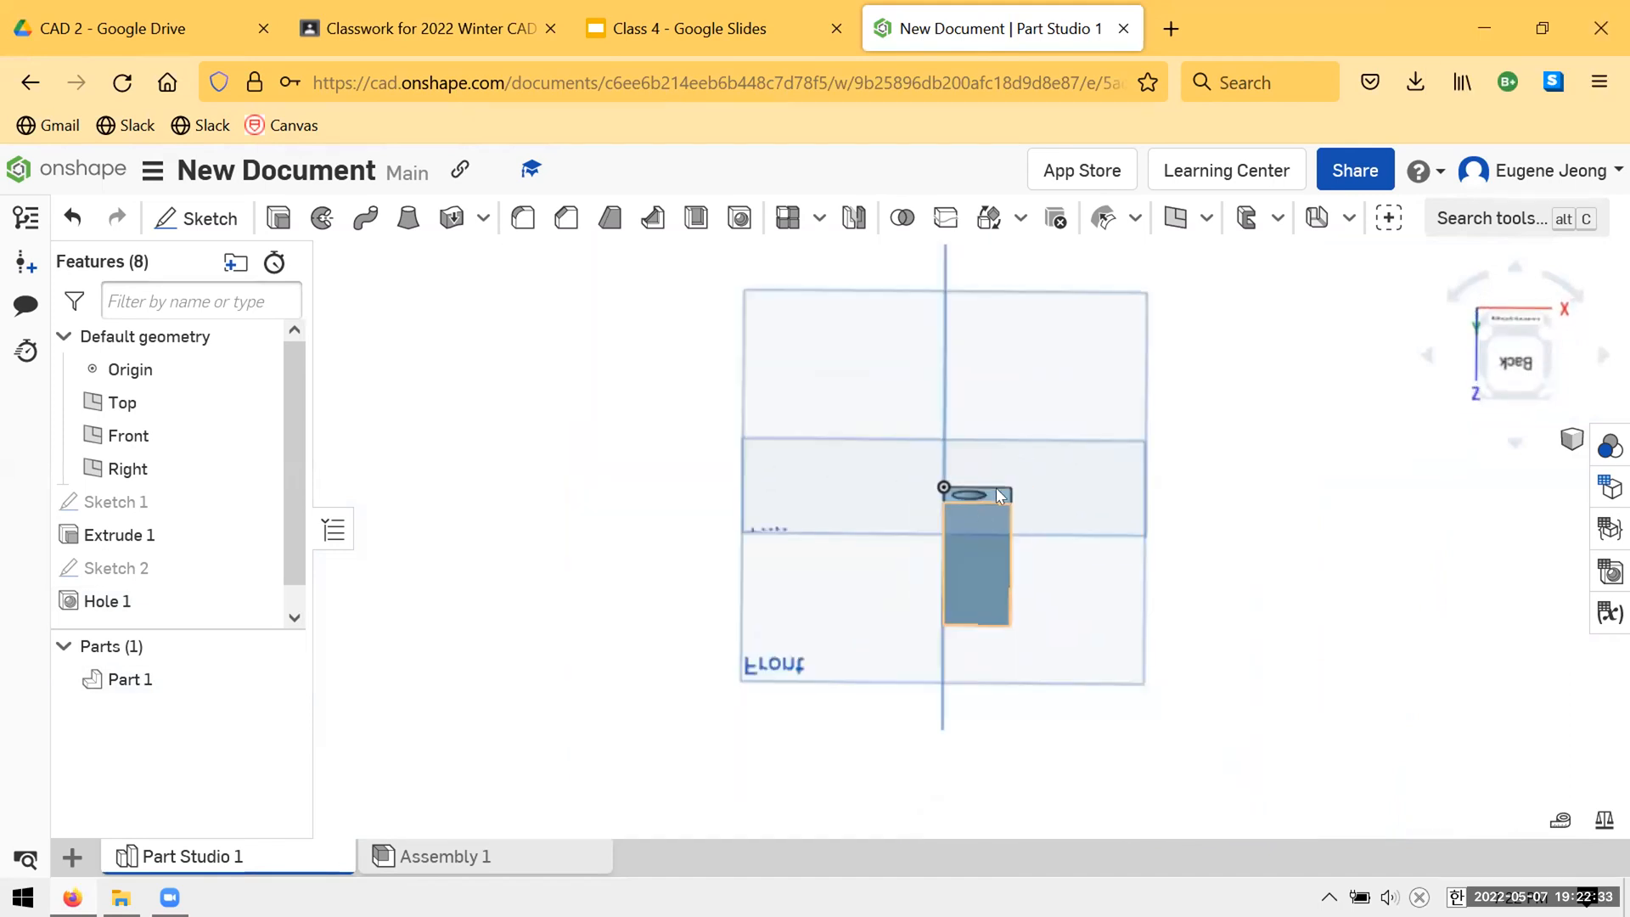
{"action": "scroll", "coordinate": [990, 487], "scroll_direction": "up", "scroll_amount": 4}
{"action": "right_click", "coordinate": [153, 597]}
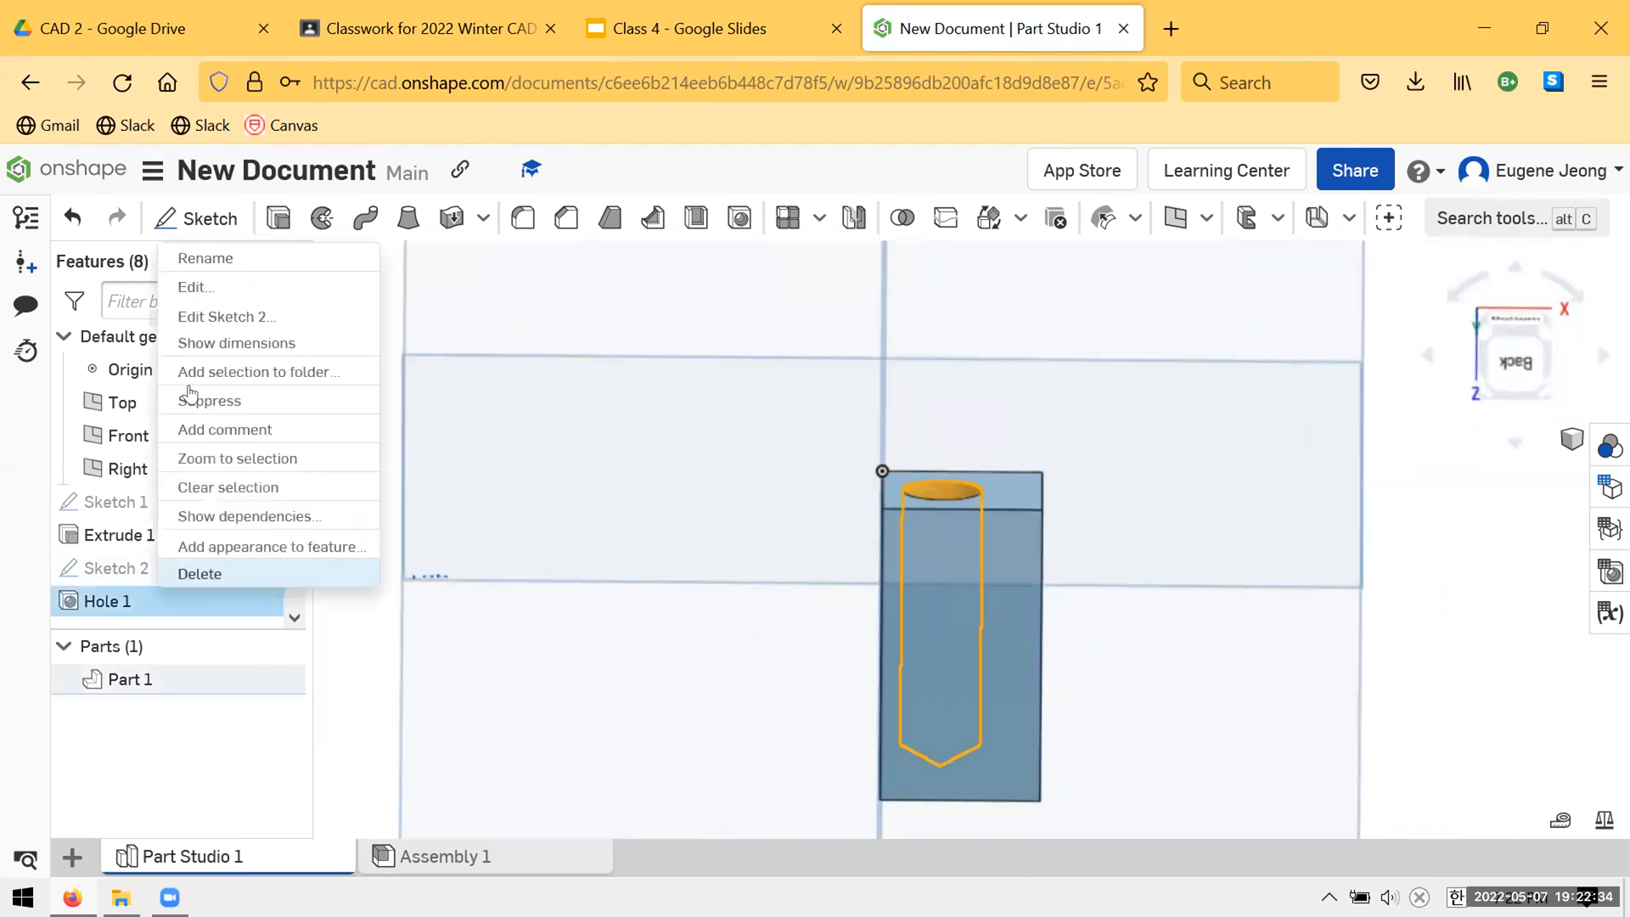
{"action": "left_click", "coordinate": [188, 288]}
{"action": "right_click_drag", "start_coordinate": [1128, 448], "coordinate": [1132, 544]}
{"action": "scroll", "coordinate": [1071, 535], "scroll_direction": "down", "scroll_amount": 5}
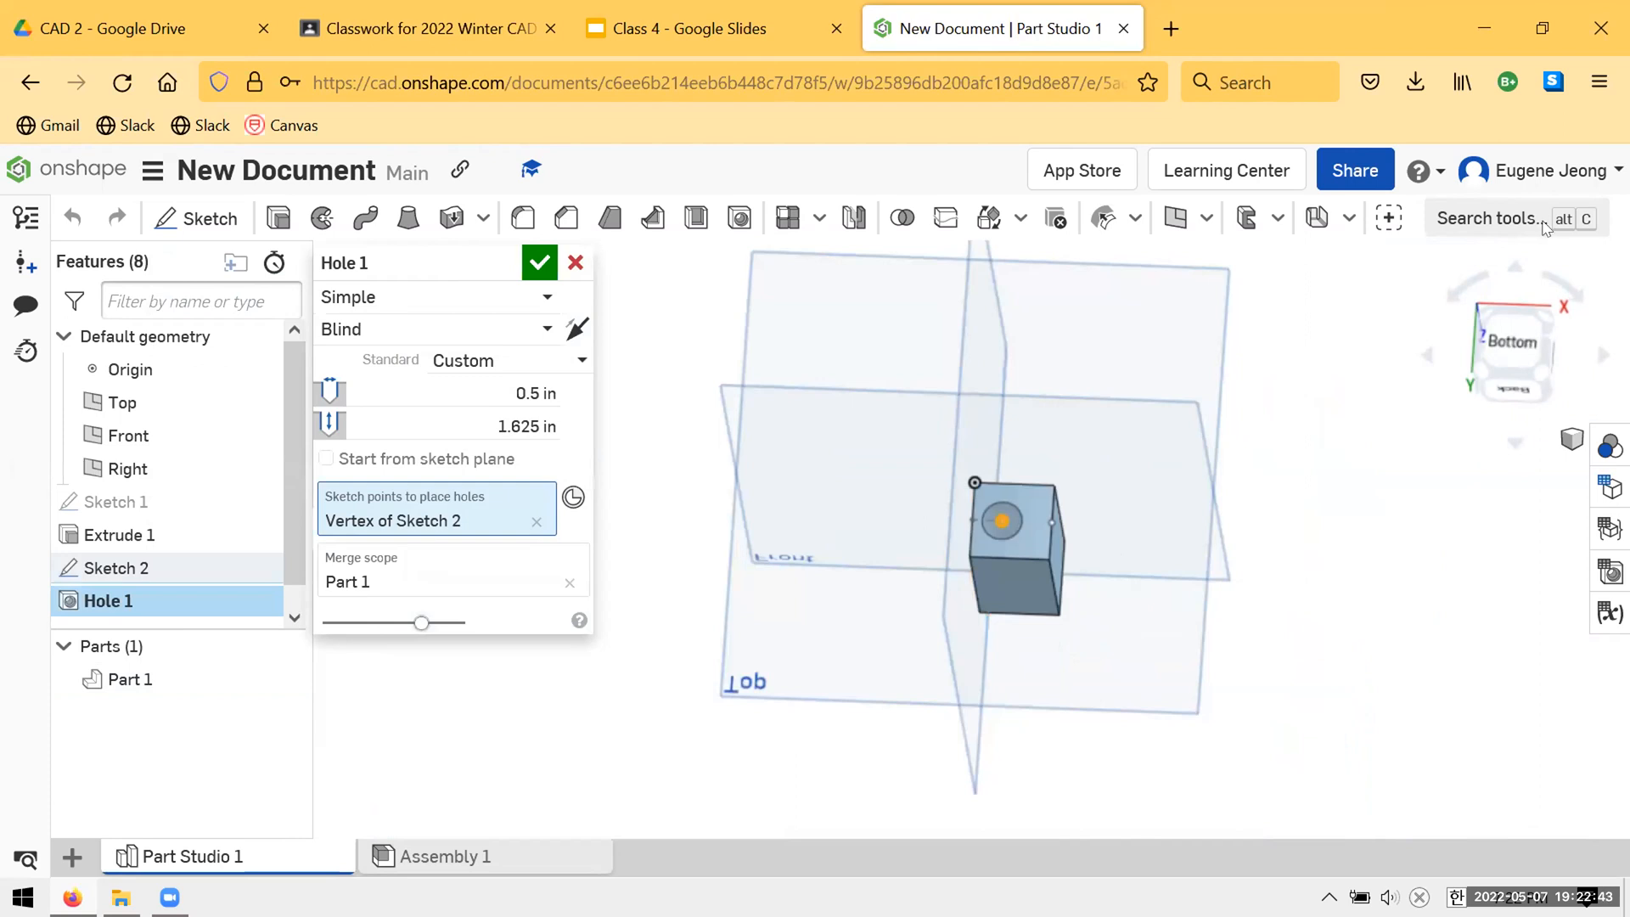
{"action": "scroll", "coordinate": [1053, 559], "scroll_direction": "up", "scroll_amount": 4}
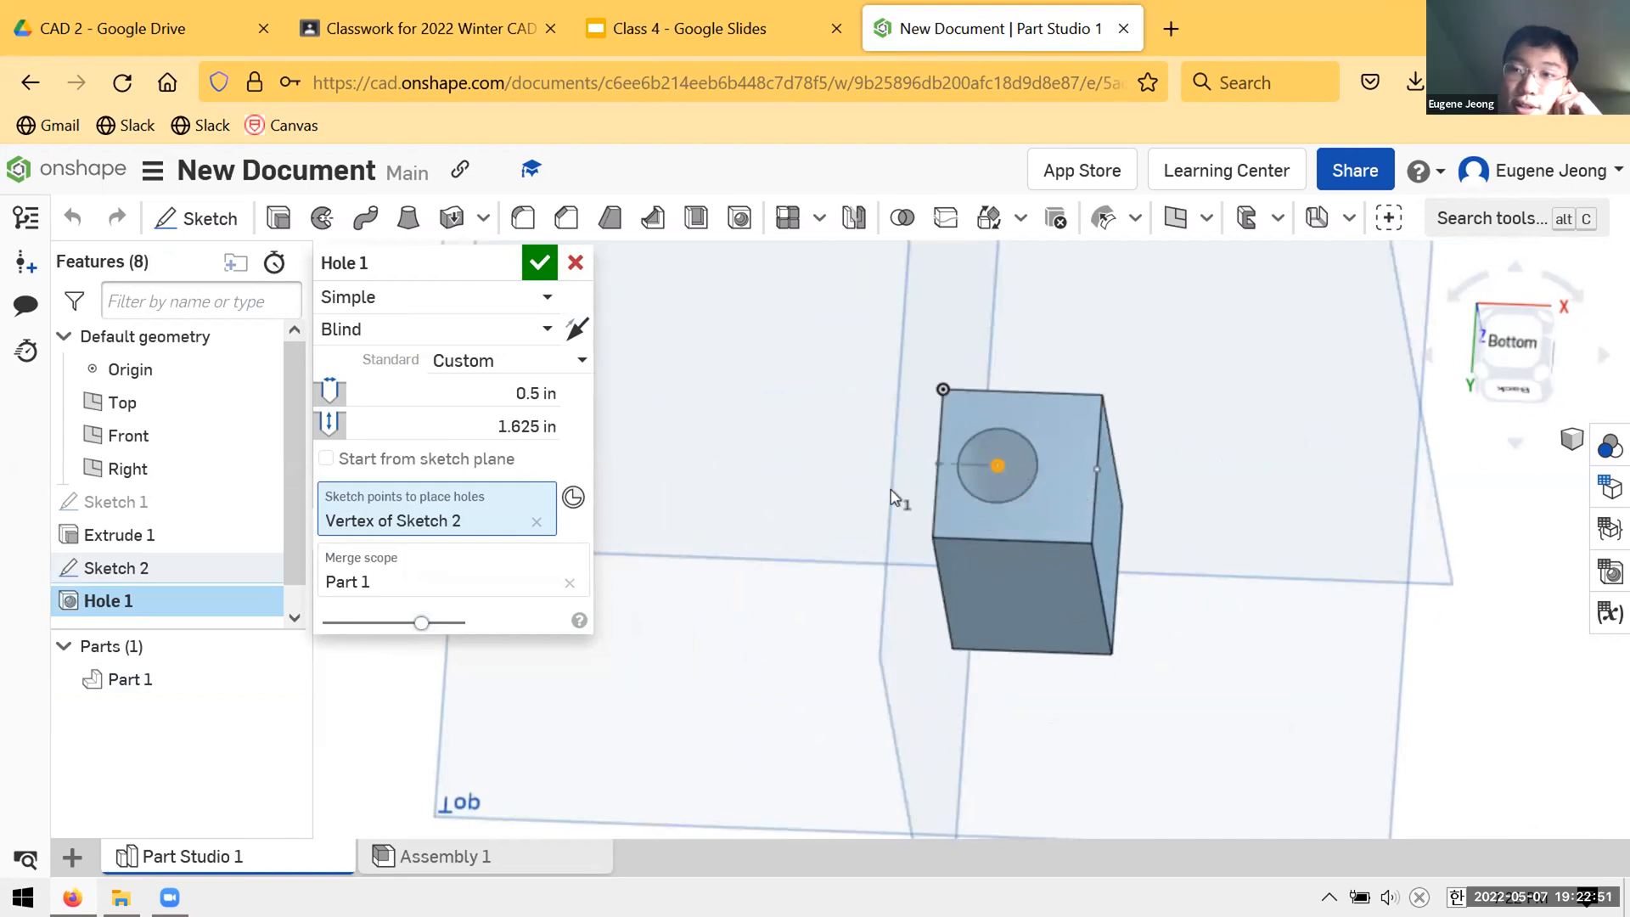
{"action": "left_click", "coordinate": [504, 390]}
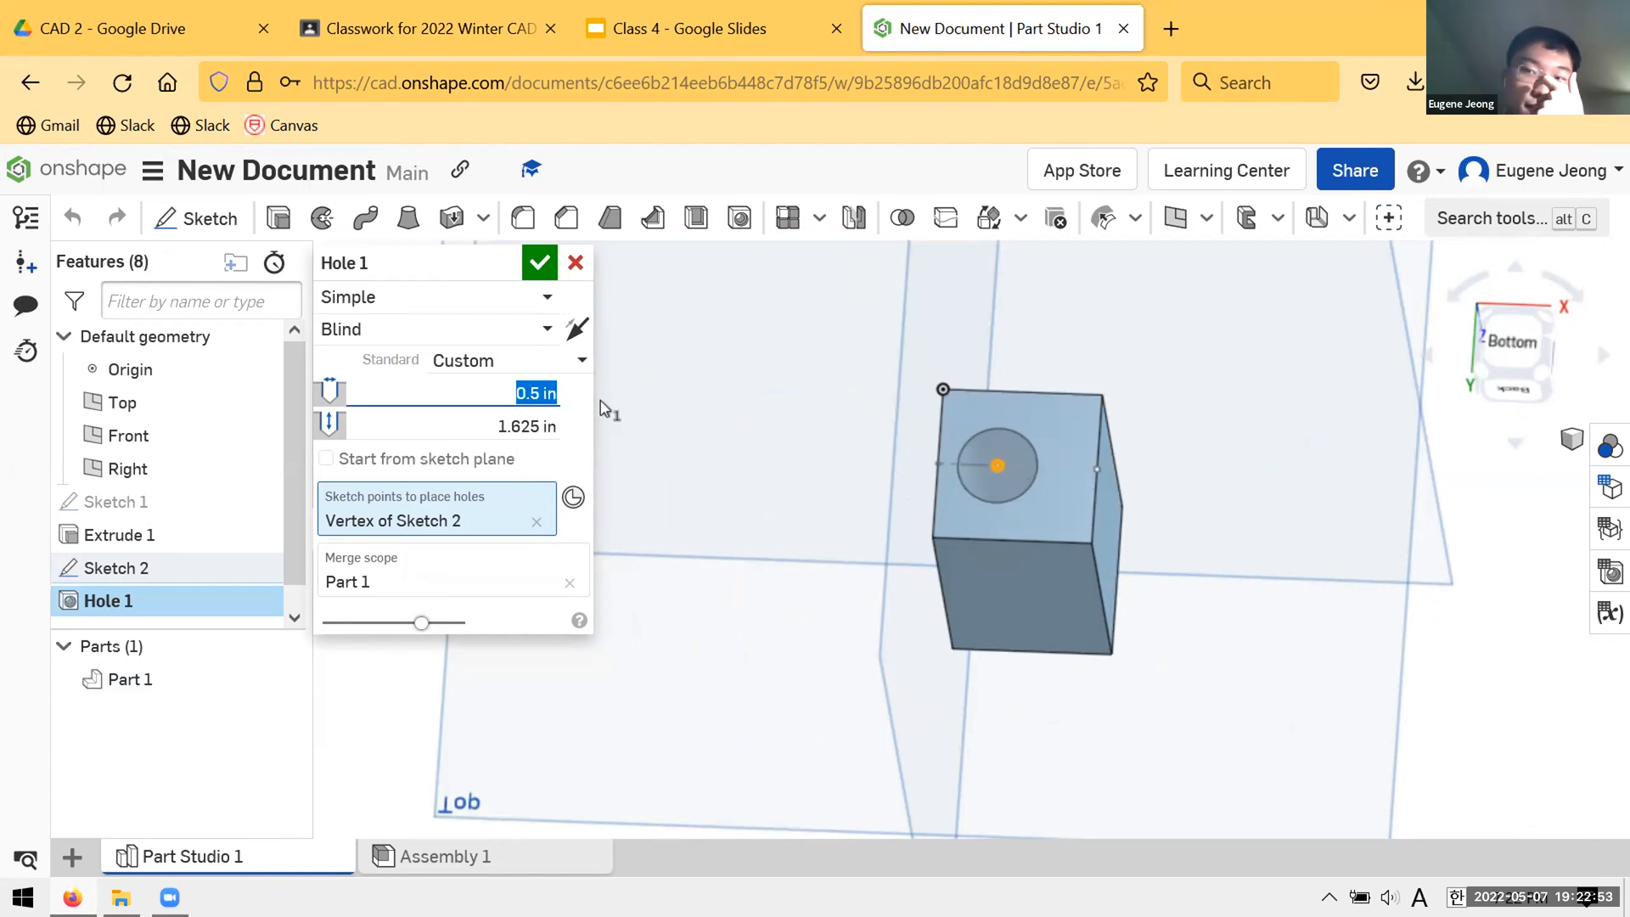
{"action": "left_click", "coordinate": [480, 407]}
{"action": "left_click", "coordinate": [499, 426]}
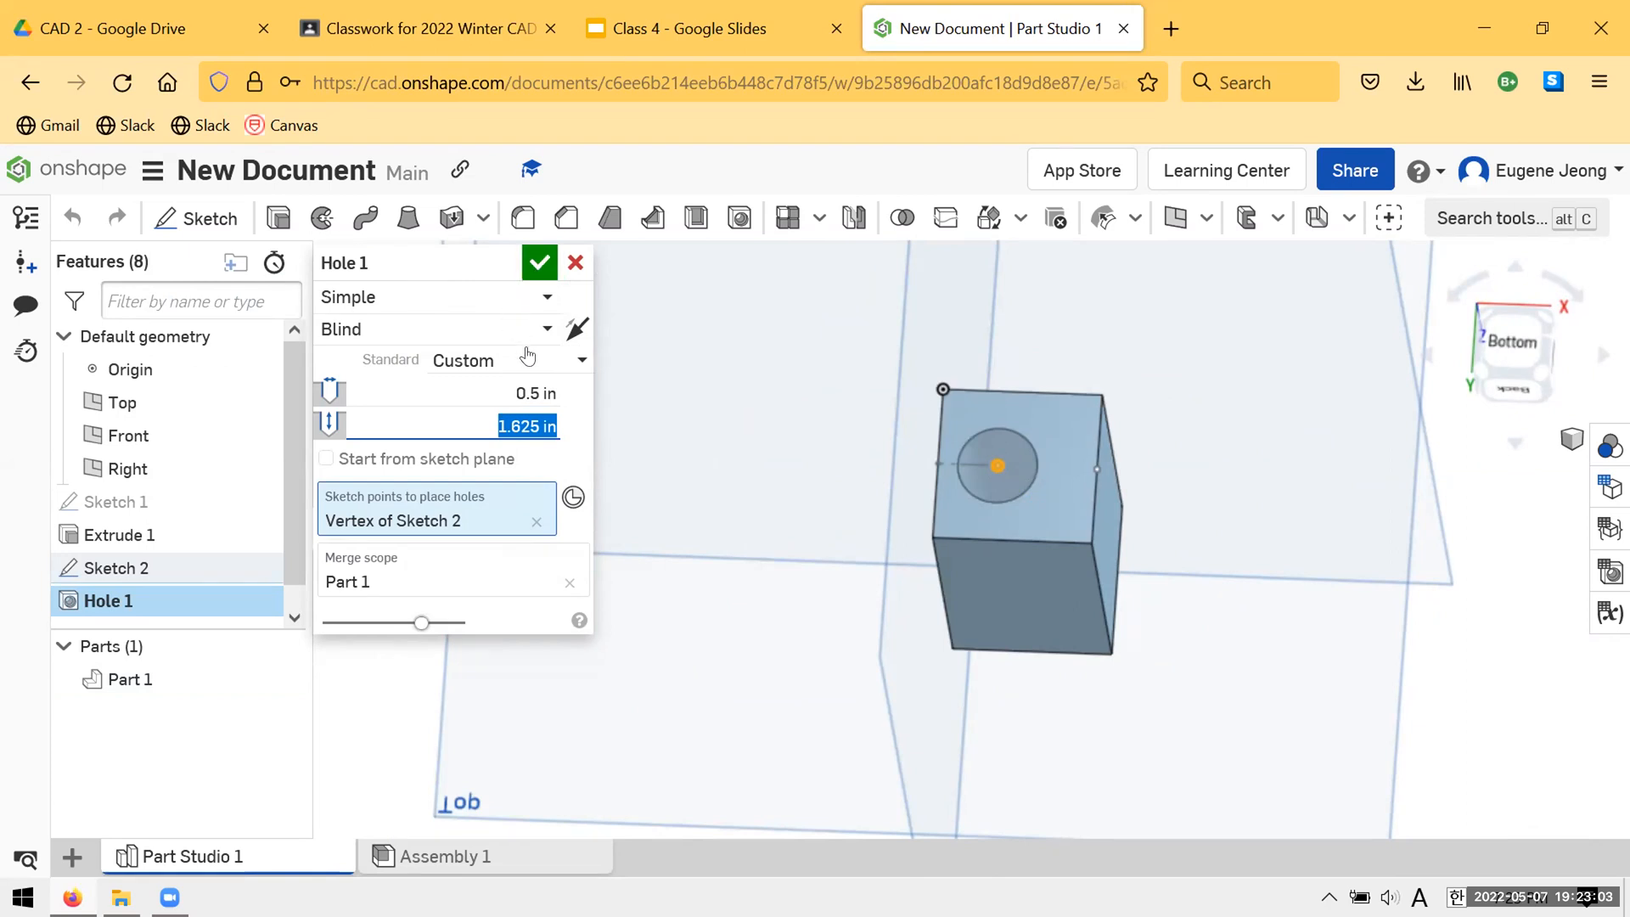
{"action": "left_click", "coordinate": [539, 262]}
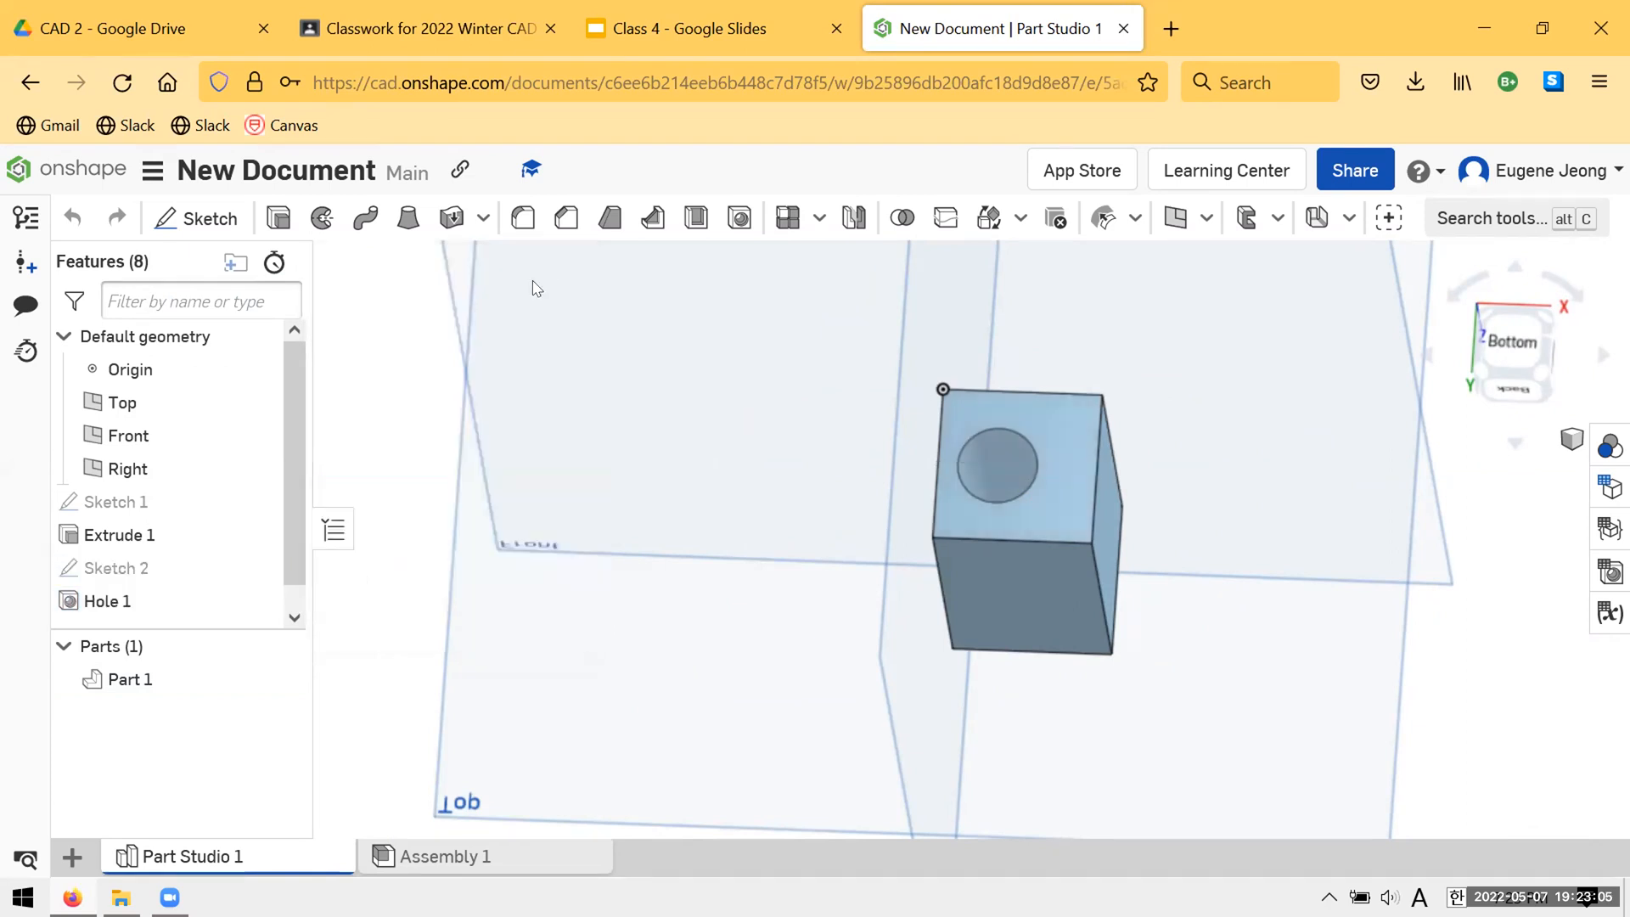
- Compare the block and its bore, including a straight-on left view, with the Cylinder drawing in Google Slides
{"action": "key", "text": "f"}
{"action": "scroll", "coordinate": [1120, 476], "scroll_direction": "up", "scroll_amount": 4}
{"action": "left_click", "coordinate": [689, 28]}
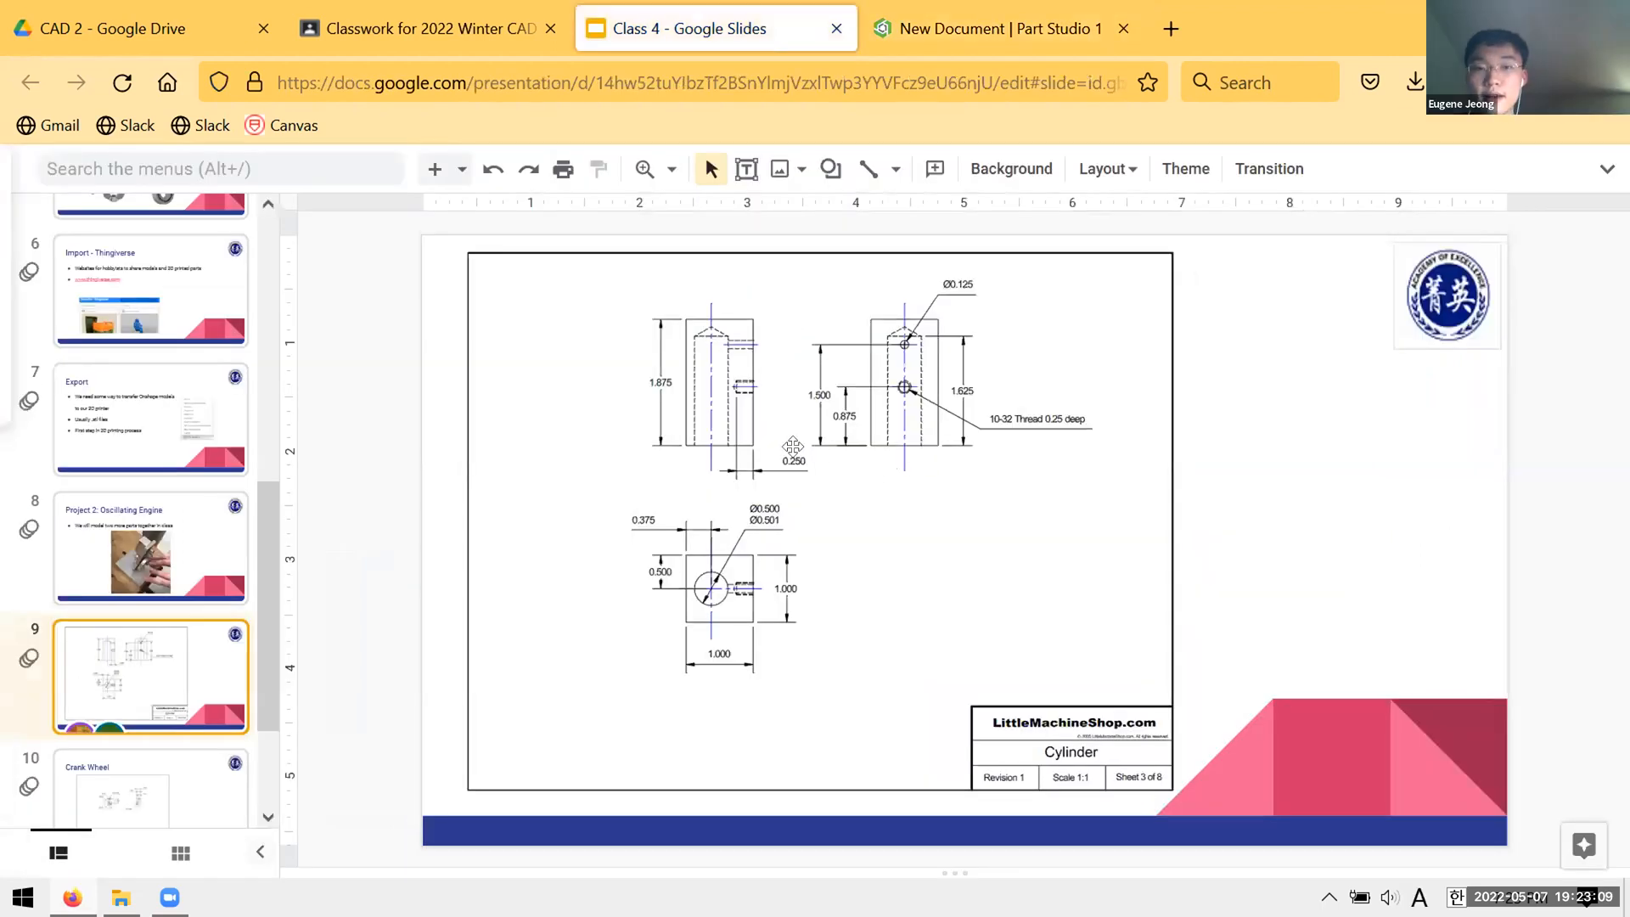
{"action": "left_click", "coordinate": [928, 10]}
{"action": "right_click_drag", "start_coordinate": [993, 438], "coordinate": [1076, 519]}
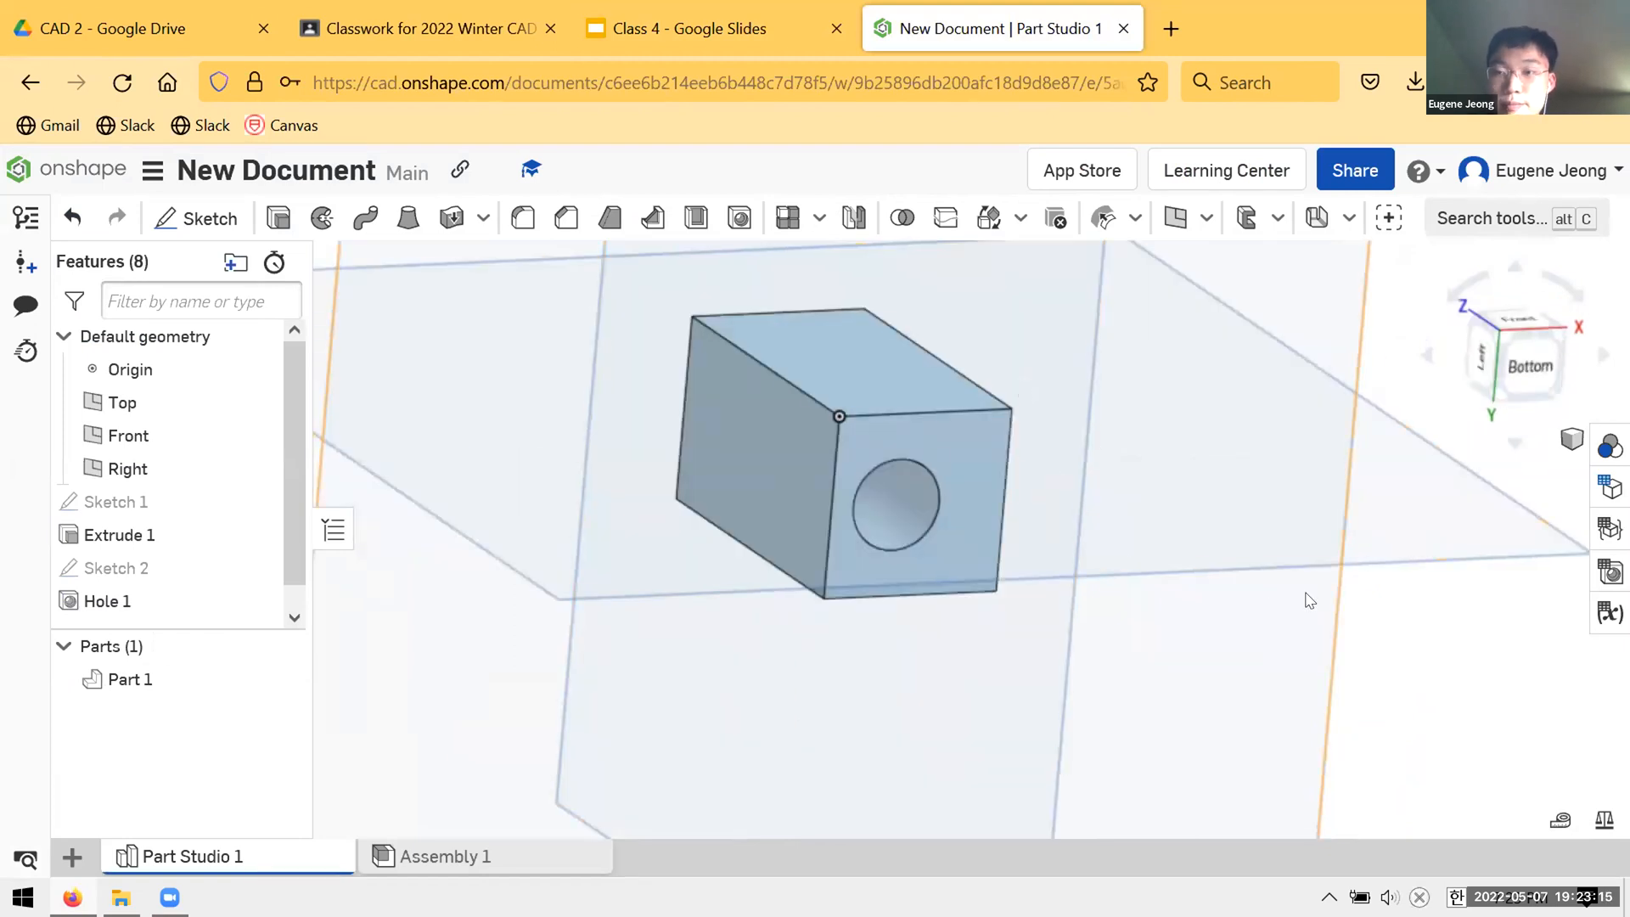
{"action": "right_click_drag", "start_coordinate": [1175, 437], "coordinate": [1295, 487]}
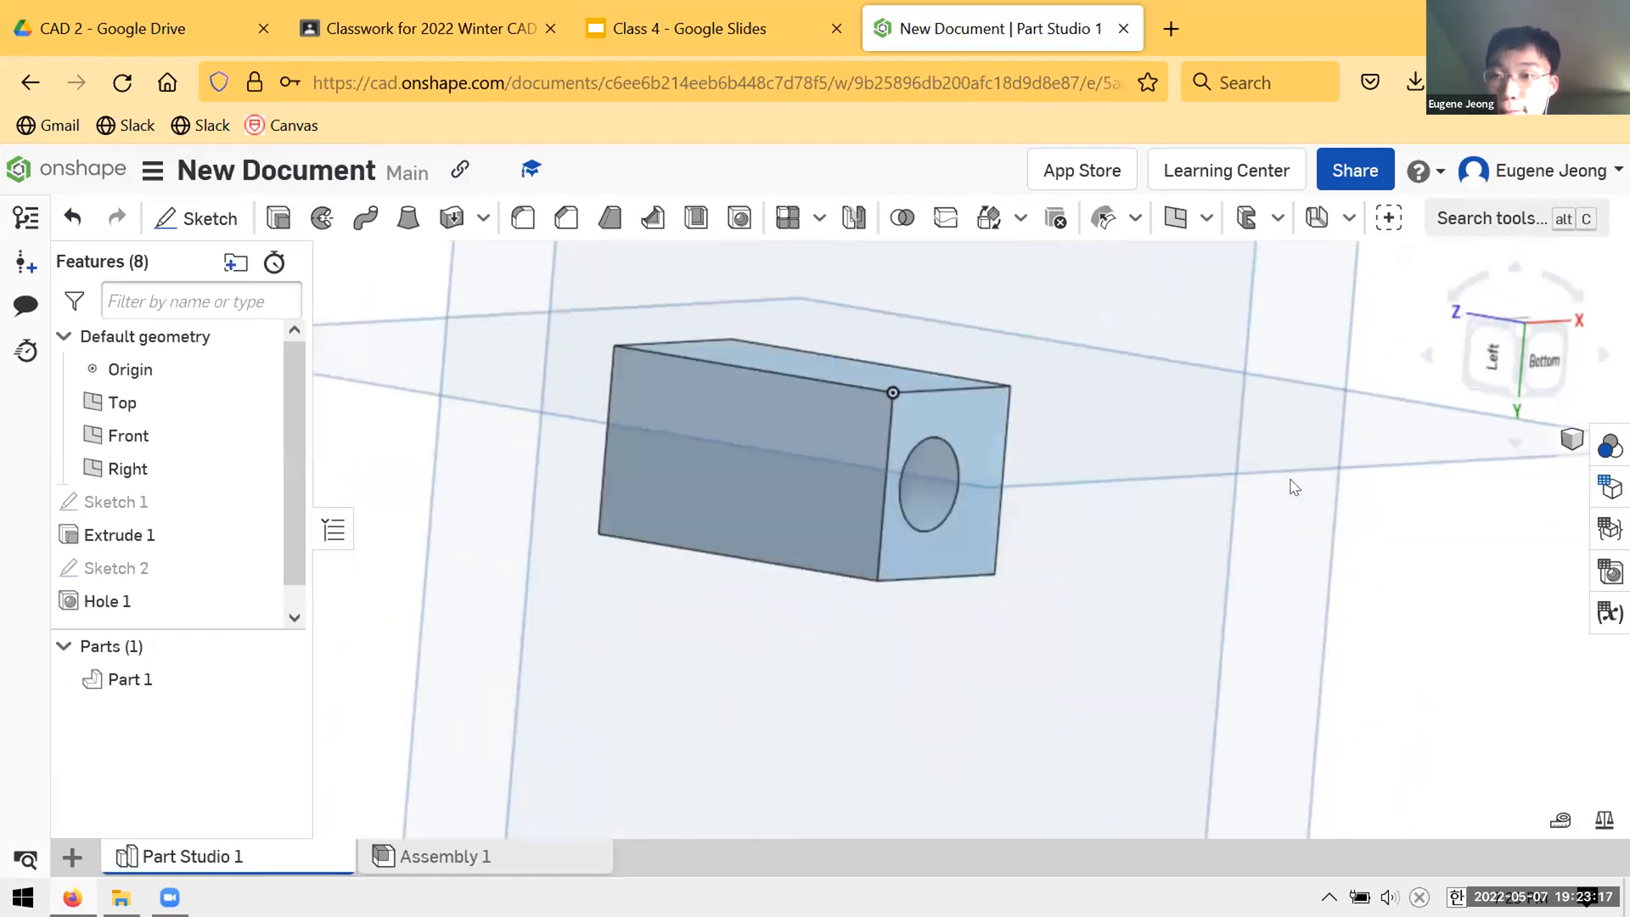
{"action": "key", "text": "shift+3"}
{"action": "scroll", "coordinate": [964, 436], "scroll_direction": "up", "scroll_amount": 2}
{"action": "scroll", "coordinate": [965, 437], "scroll_direction": "down", "scroll_amount": 5}
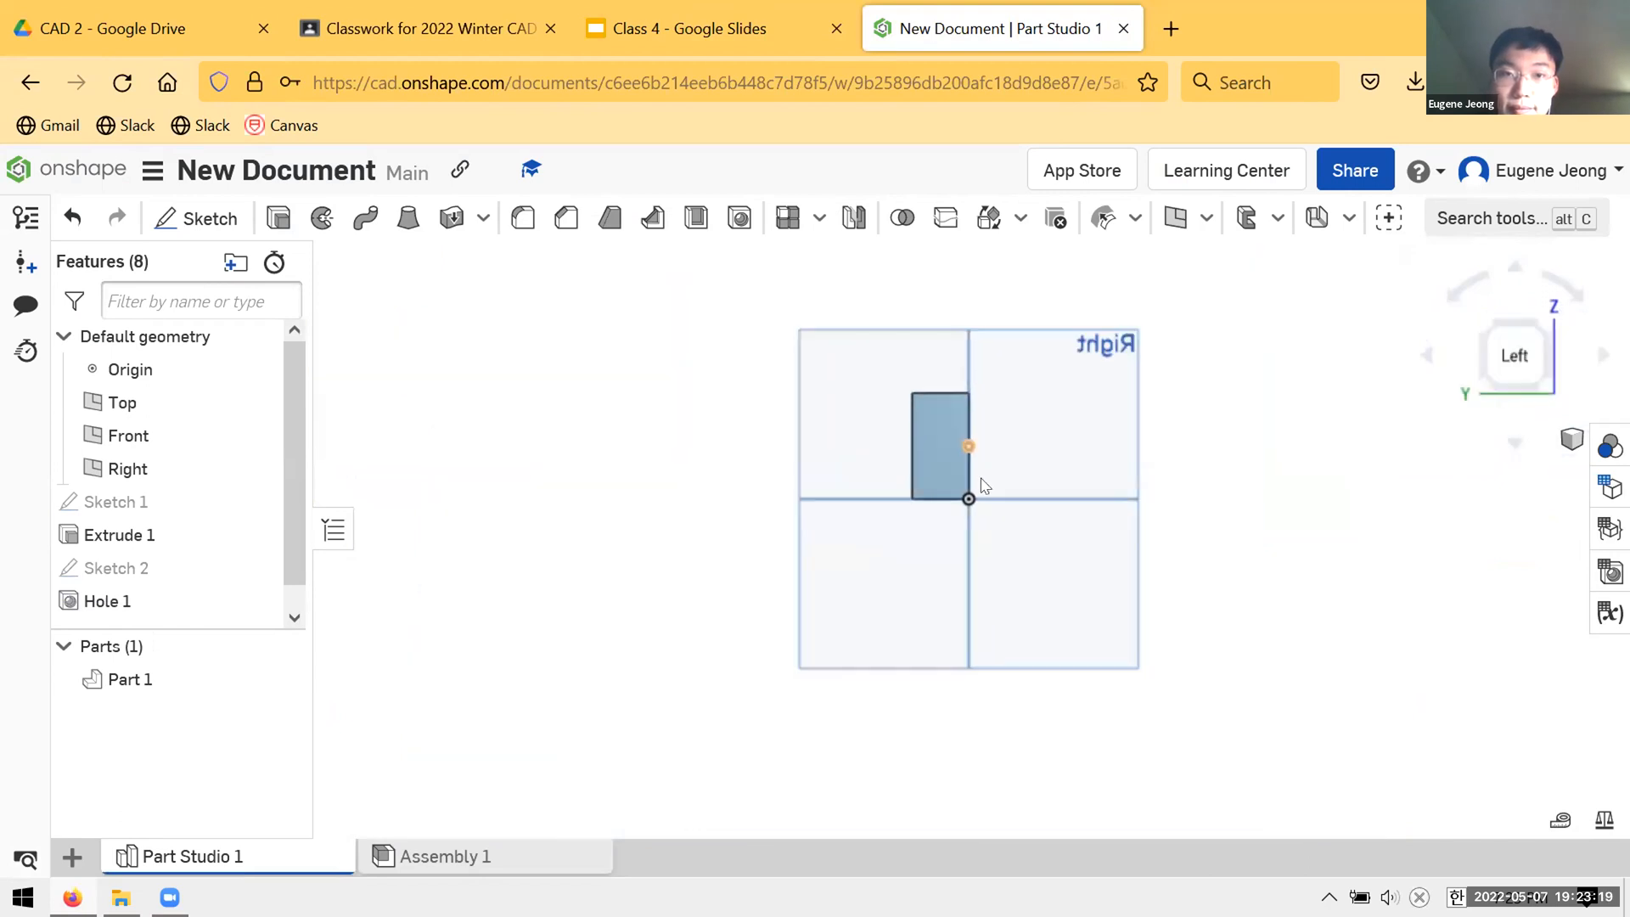
{"action": "scroll", "coordinate": [981, 479], "scroll_direction": "up", "scroll_amount": 5}
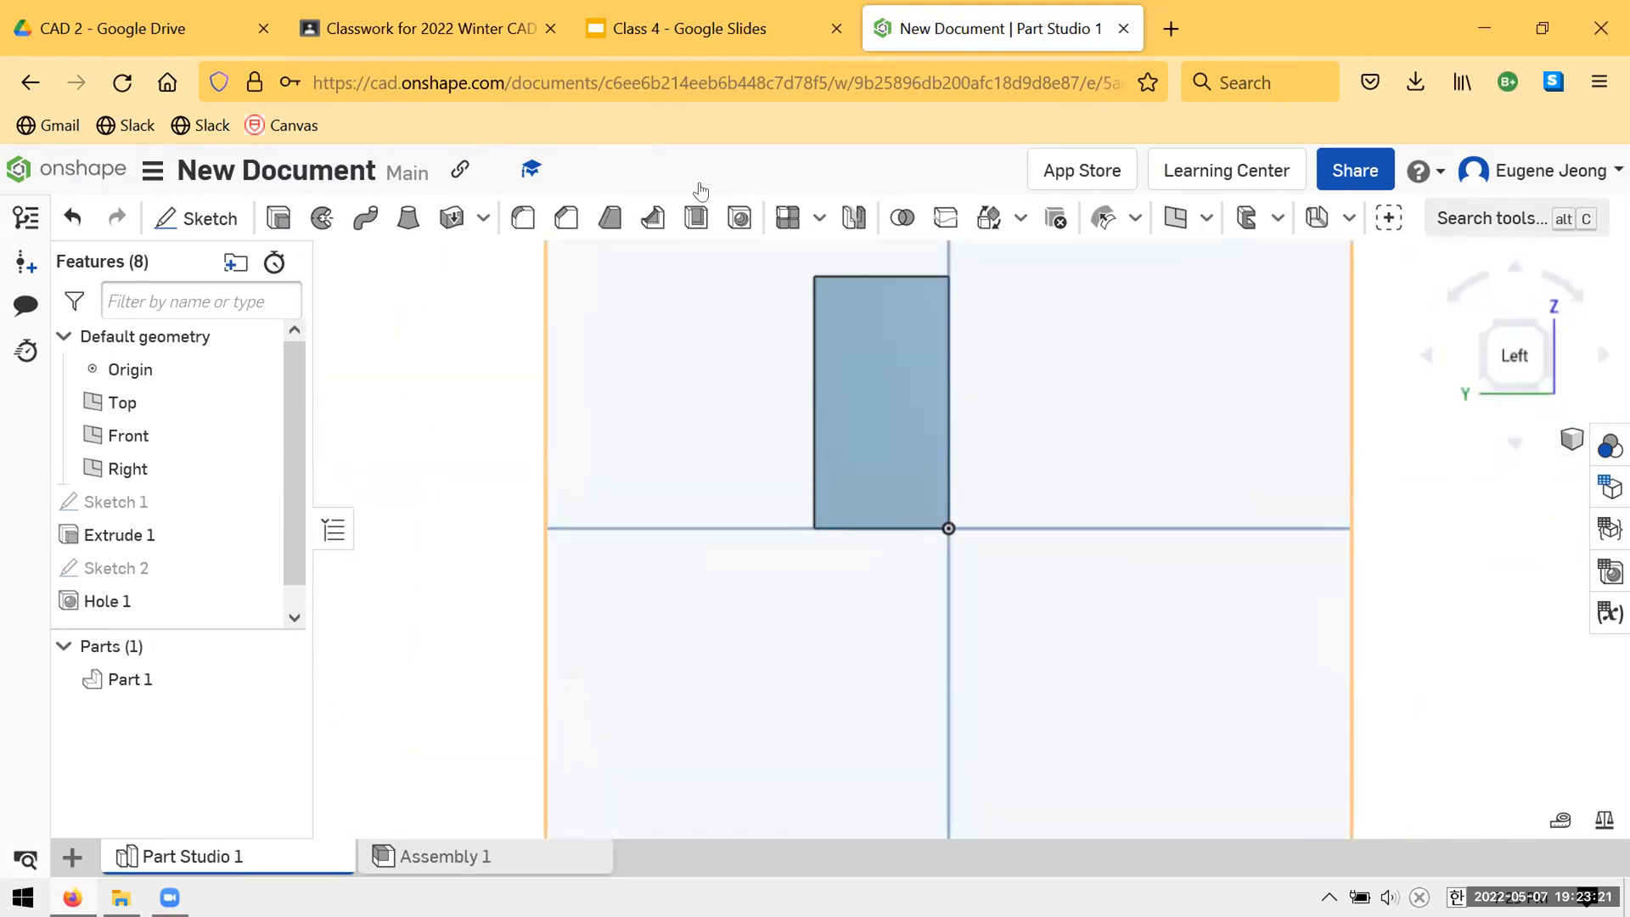
{"action": "left_click", "coordinate": [722, 28]}
{"action": "left_click", "coordinate": [1022, 9]}
- Examine the bore's interior and conical end from below, followed by the block's outer sides
{"action": "right_click_drag", "start_coordinate": [940, 380], "coordinate": [878, 407]}
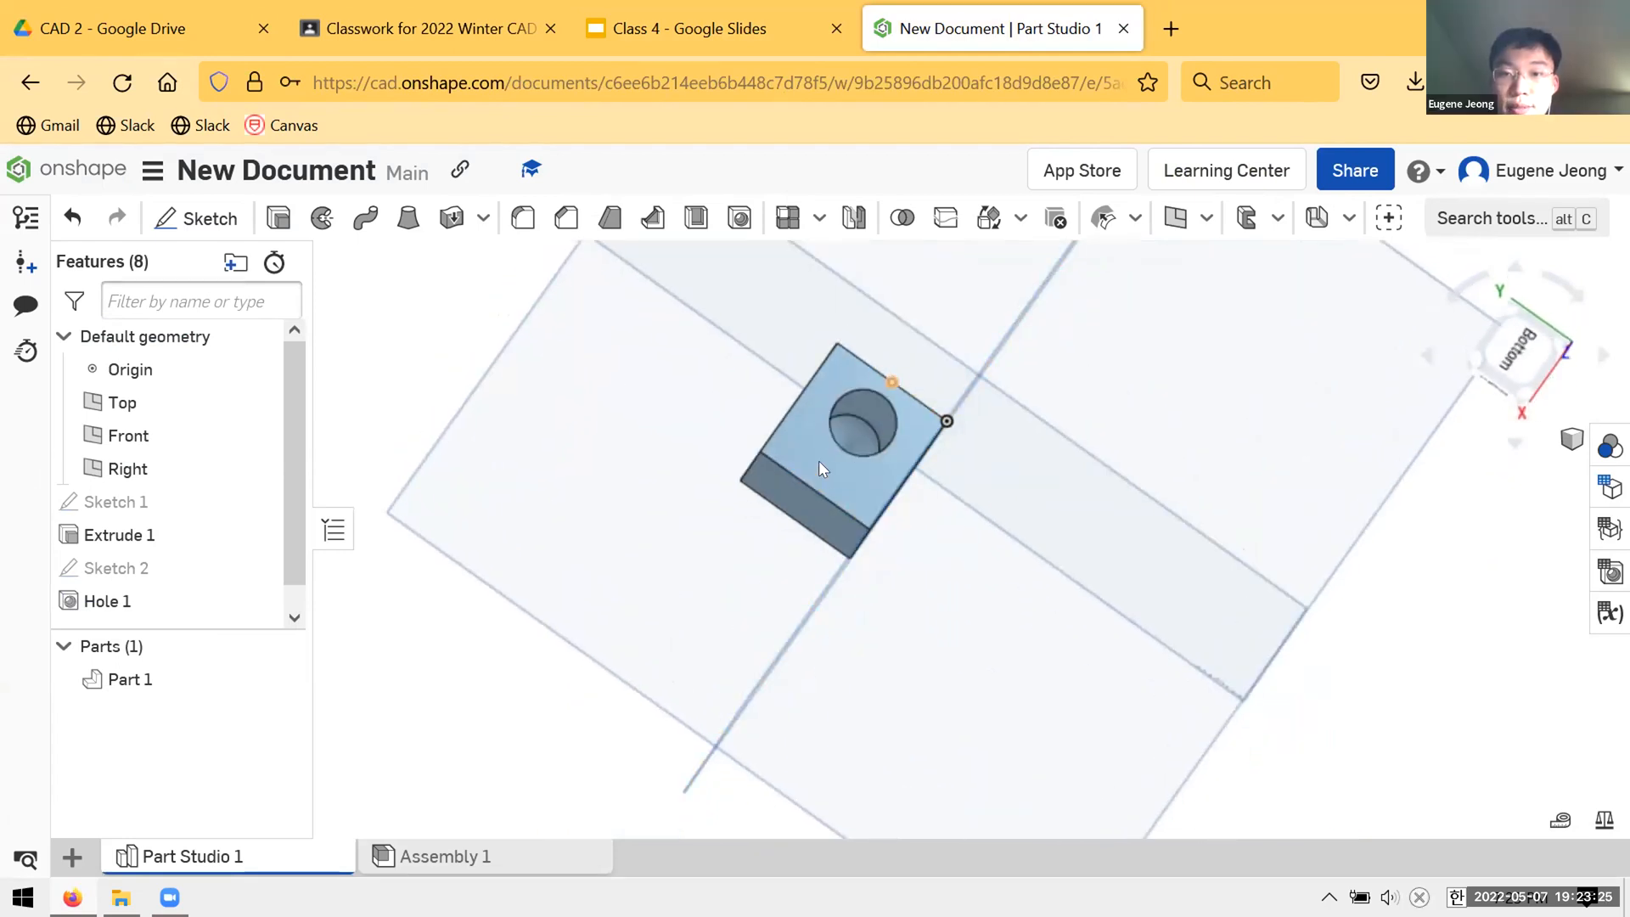
{"action": "scroll", "coordinate": [900, 400], "scroll_direction": "up", "scroll_amount": 6}
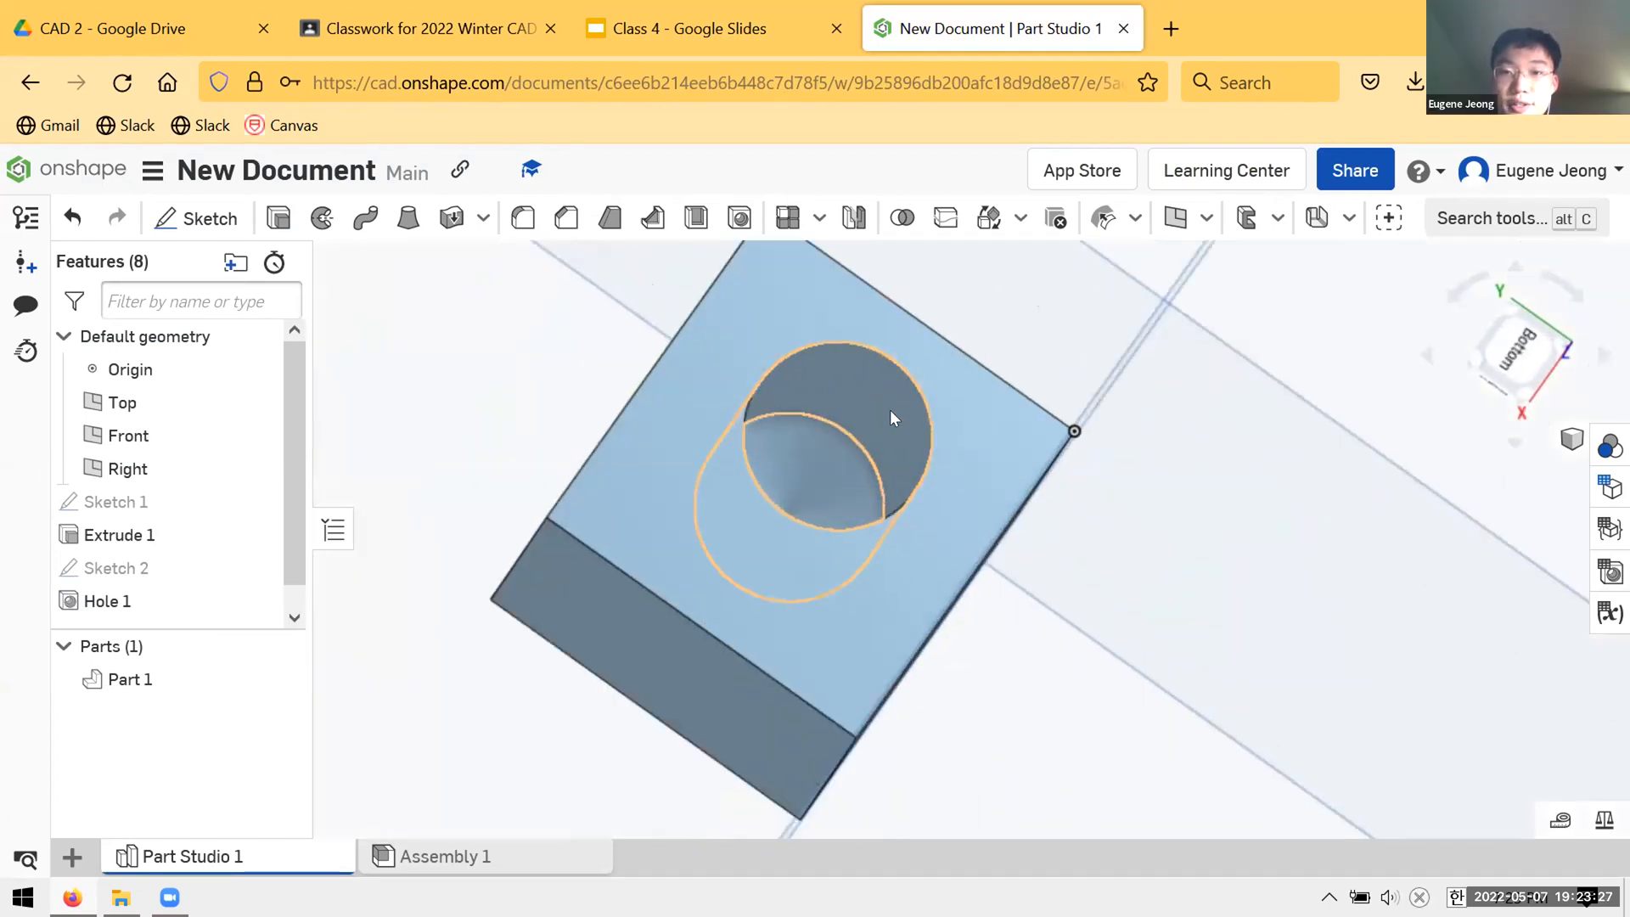
{"action": "right_click_drag", "start_coordinate": [905, 407], "coordinate": [883, 385]}
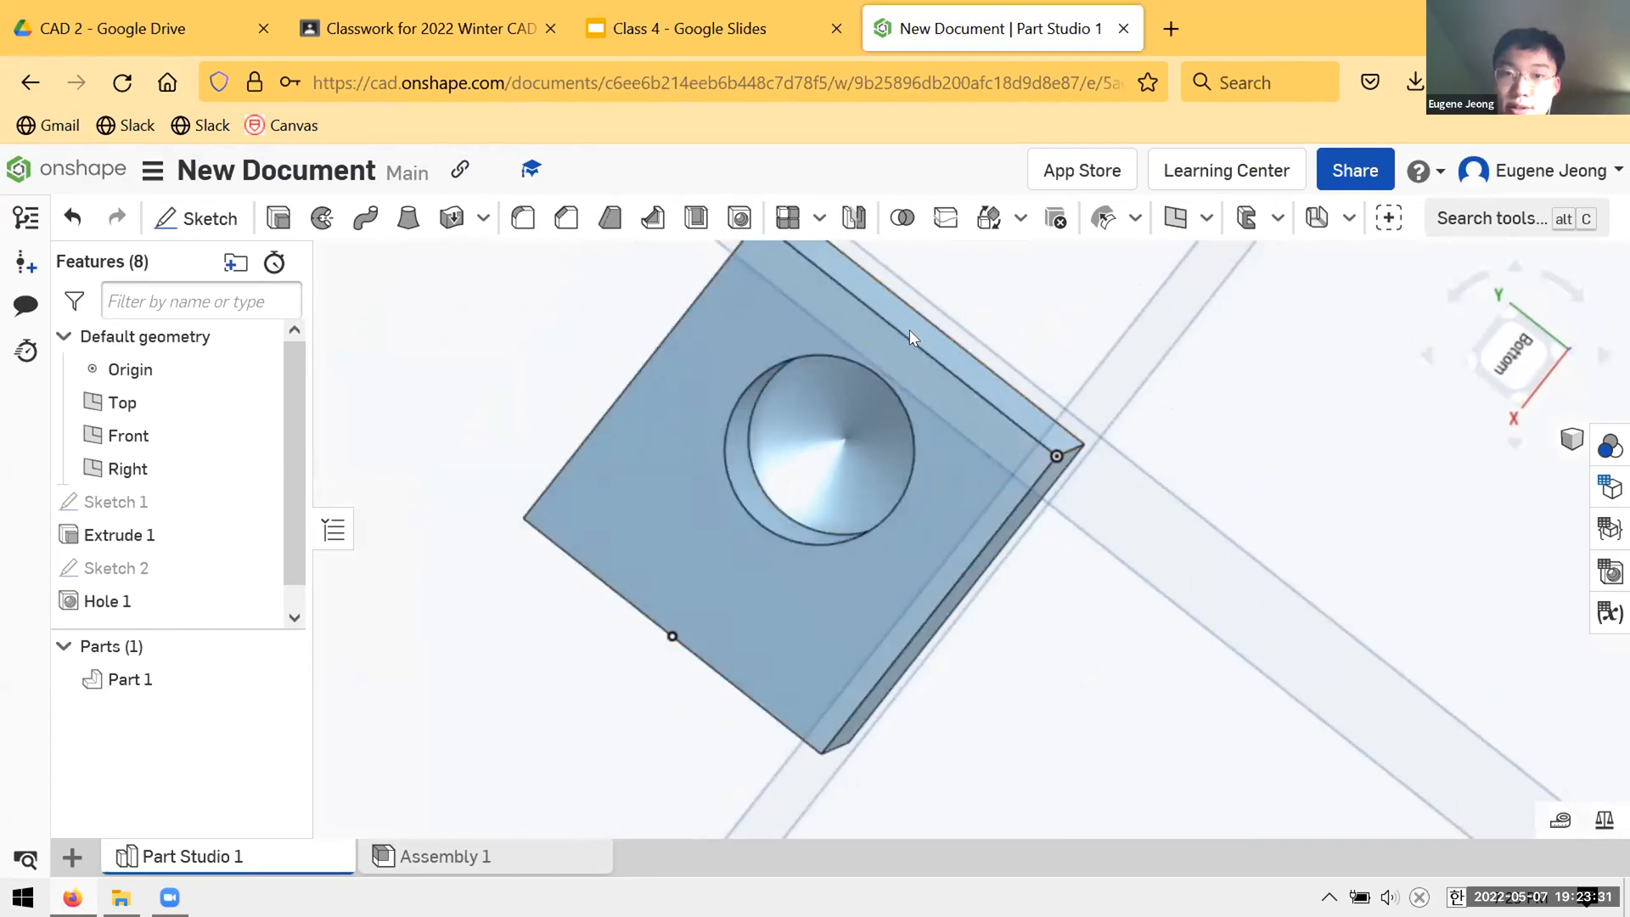
{"action": "right_click_drag", "start_coordinate": [960, 599], "coordinate": [751, 399]}
{"action": "scroll", "coordinate": [878, 450], "scroll_direction": "down", "scroll_amount": 6}
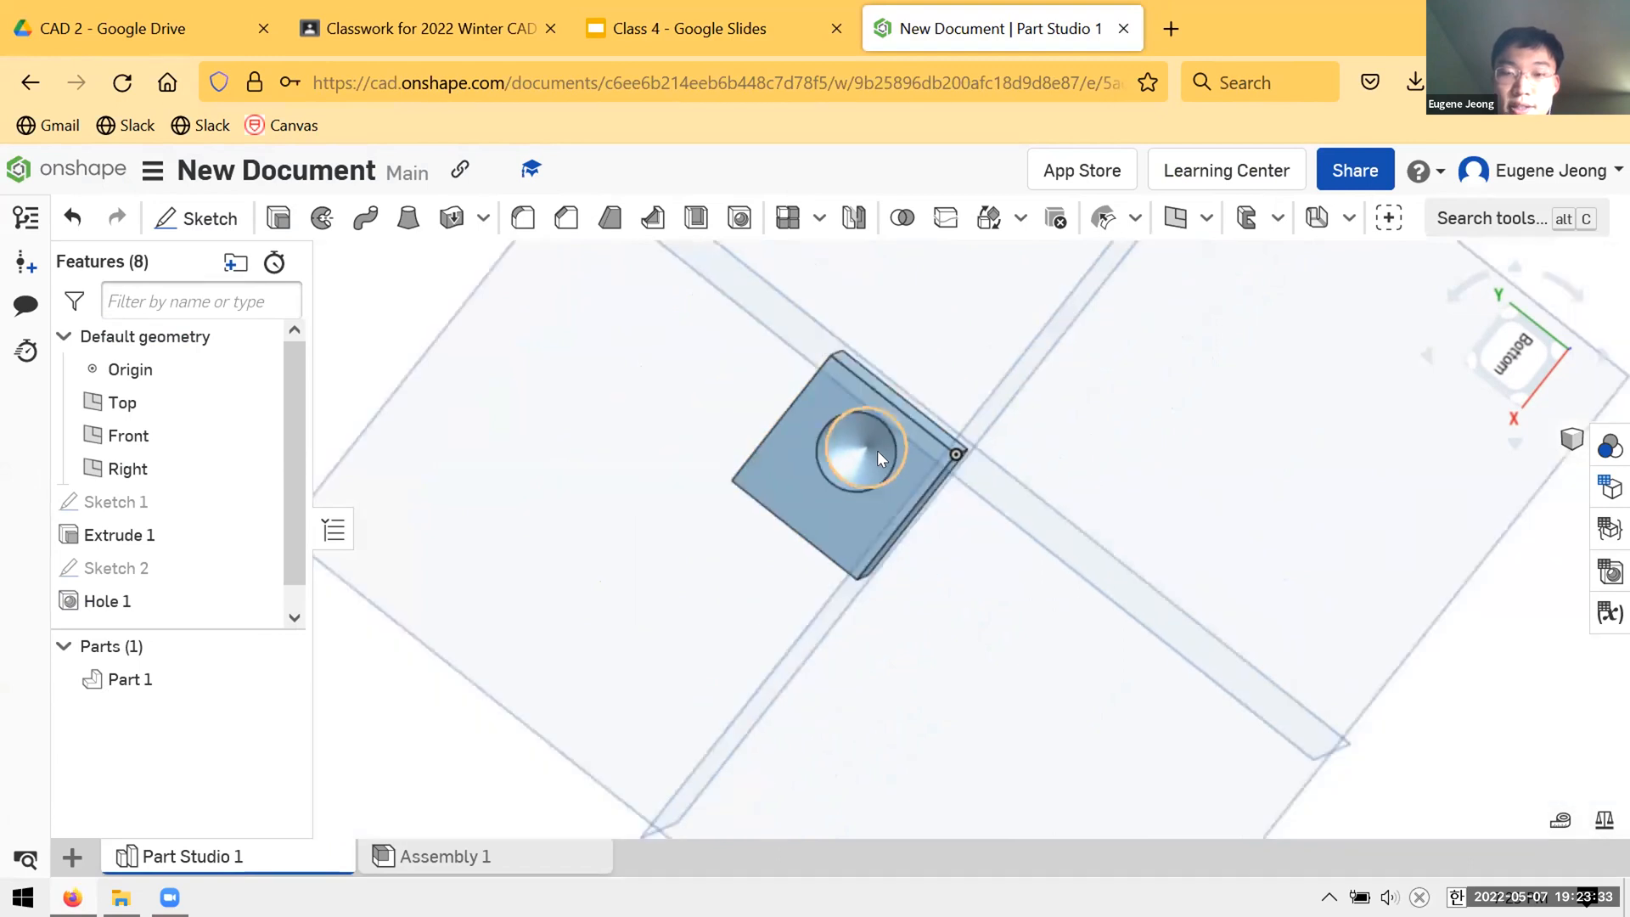
{"action": "right_click_drag", "start_coordinate": [880, 423], "coordinate": [913, 650]}
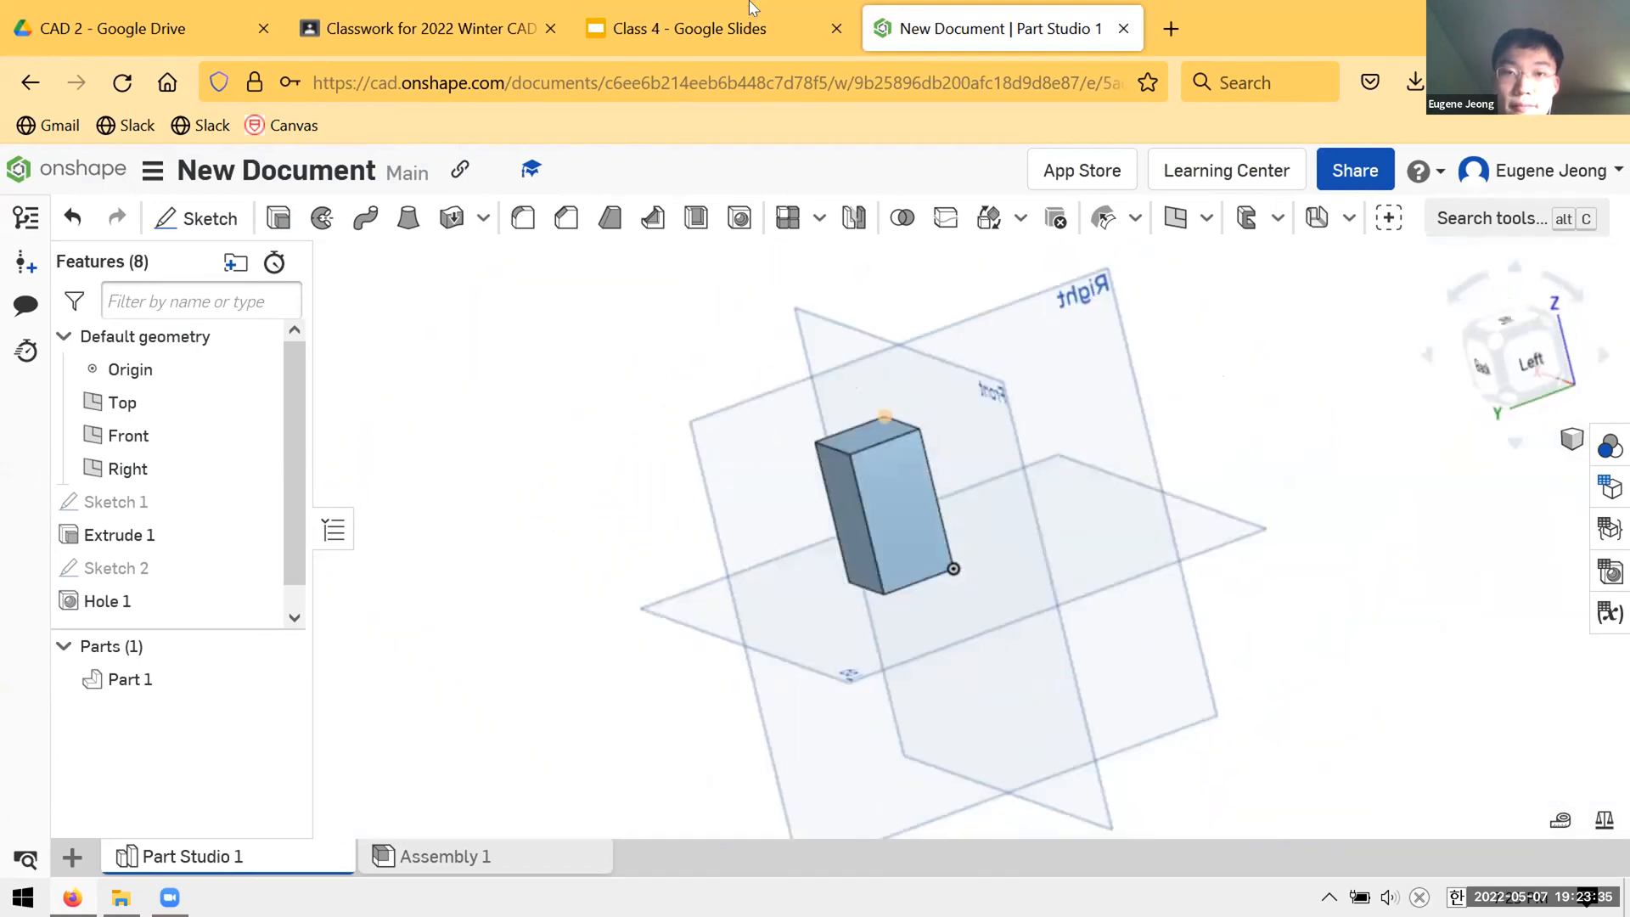
- Check the two small side holes on the Cylinder drawing in Google Slides against the block's orientation in Onshape
{"action": "left_click", "coordinate": [747, 21]}
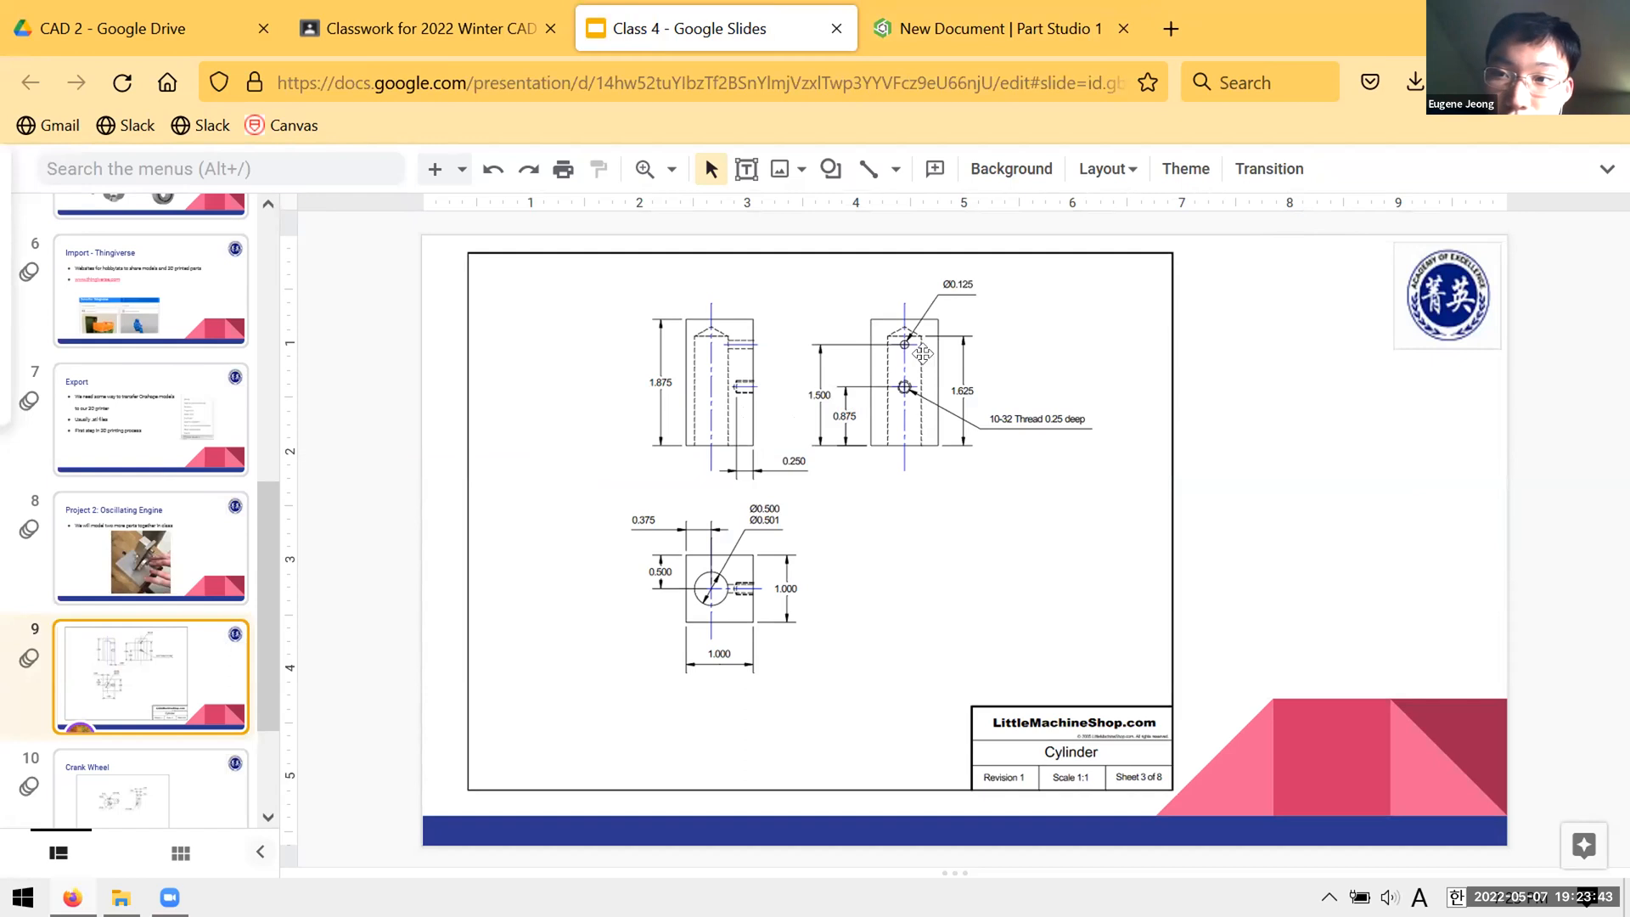
{"action": "left_click", "coordinate": [911, 10]}
{"action": "right_click_drag", "start_coordinate": [927, 329], "coordinate": [837, 161]}
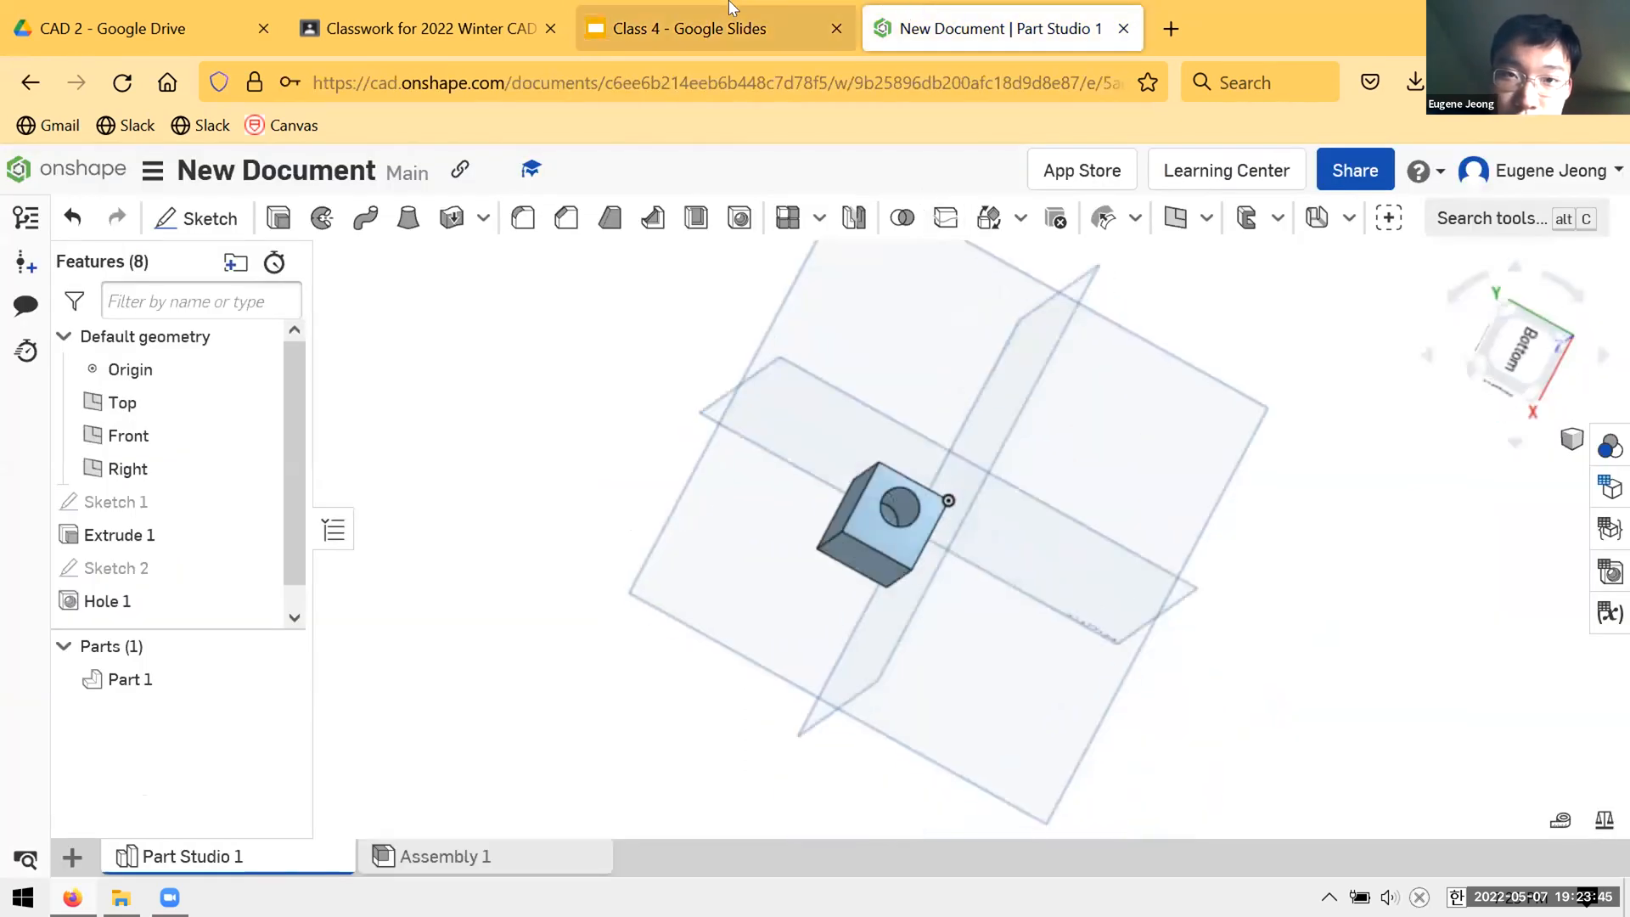
{"action": "left_click", "coordinate": [729, 9]}
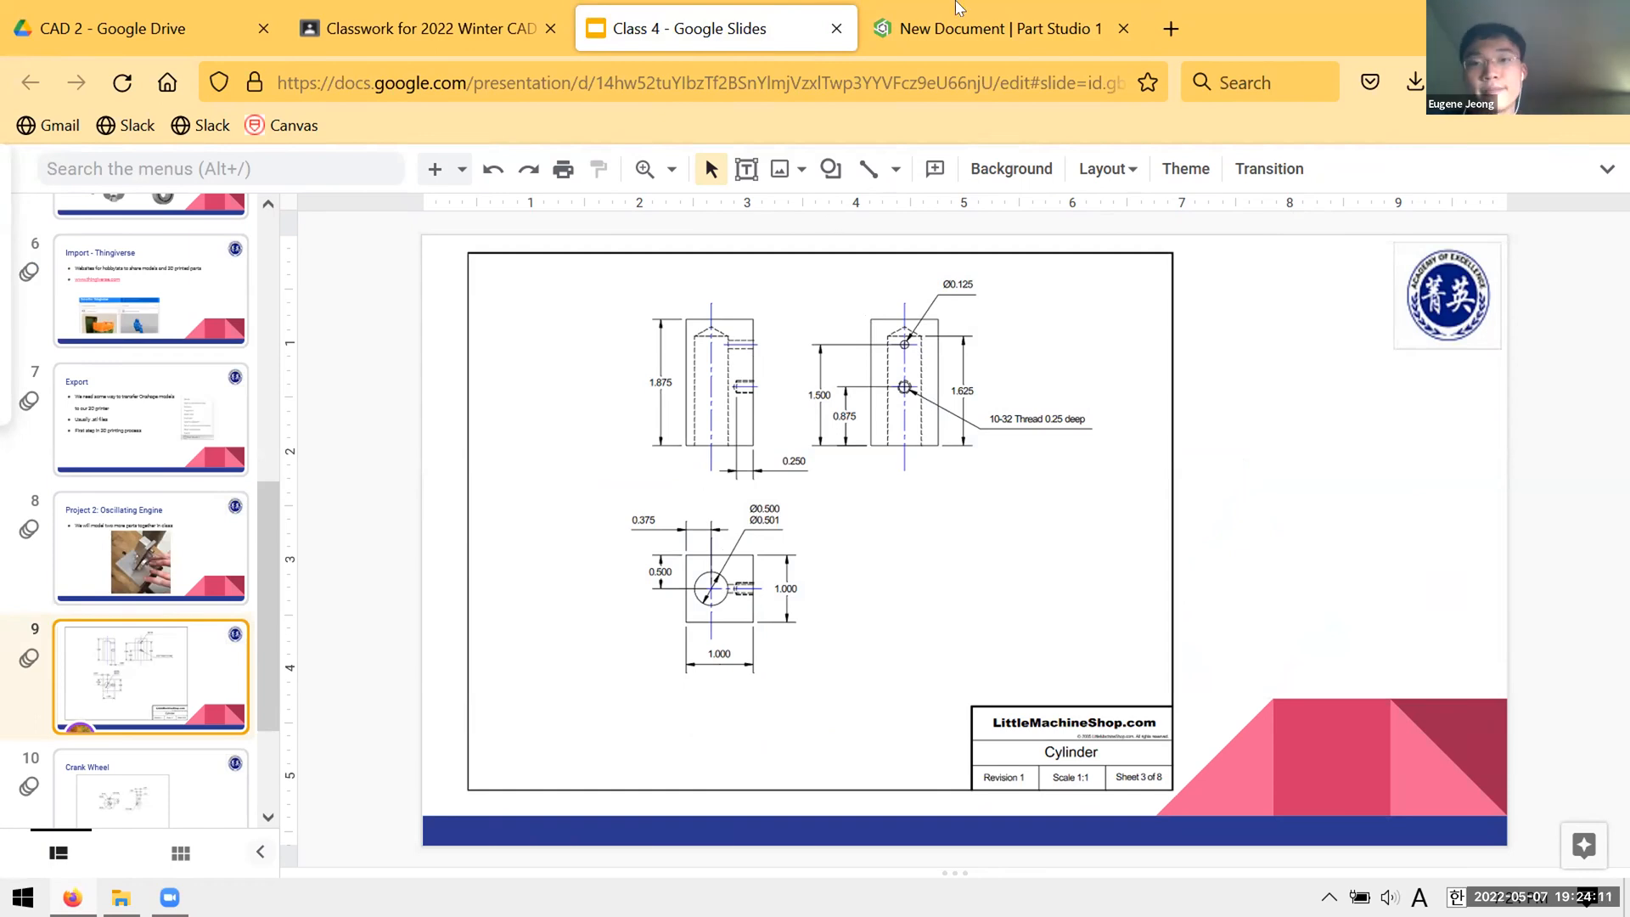
{"action": "left_click", "coordinate": [976, 28]}
- Measure the distance between the block's front and back faces, and clear the selection
{"action": "scroll", "coordinate": [883, 516], "scroll_direction": "down", "scroll_amount": 3}
{"action": "scroll", "coordinate": [874, 508], "scroll_direction": "up", "scroll_amount": 8}
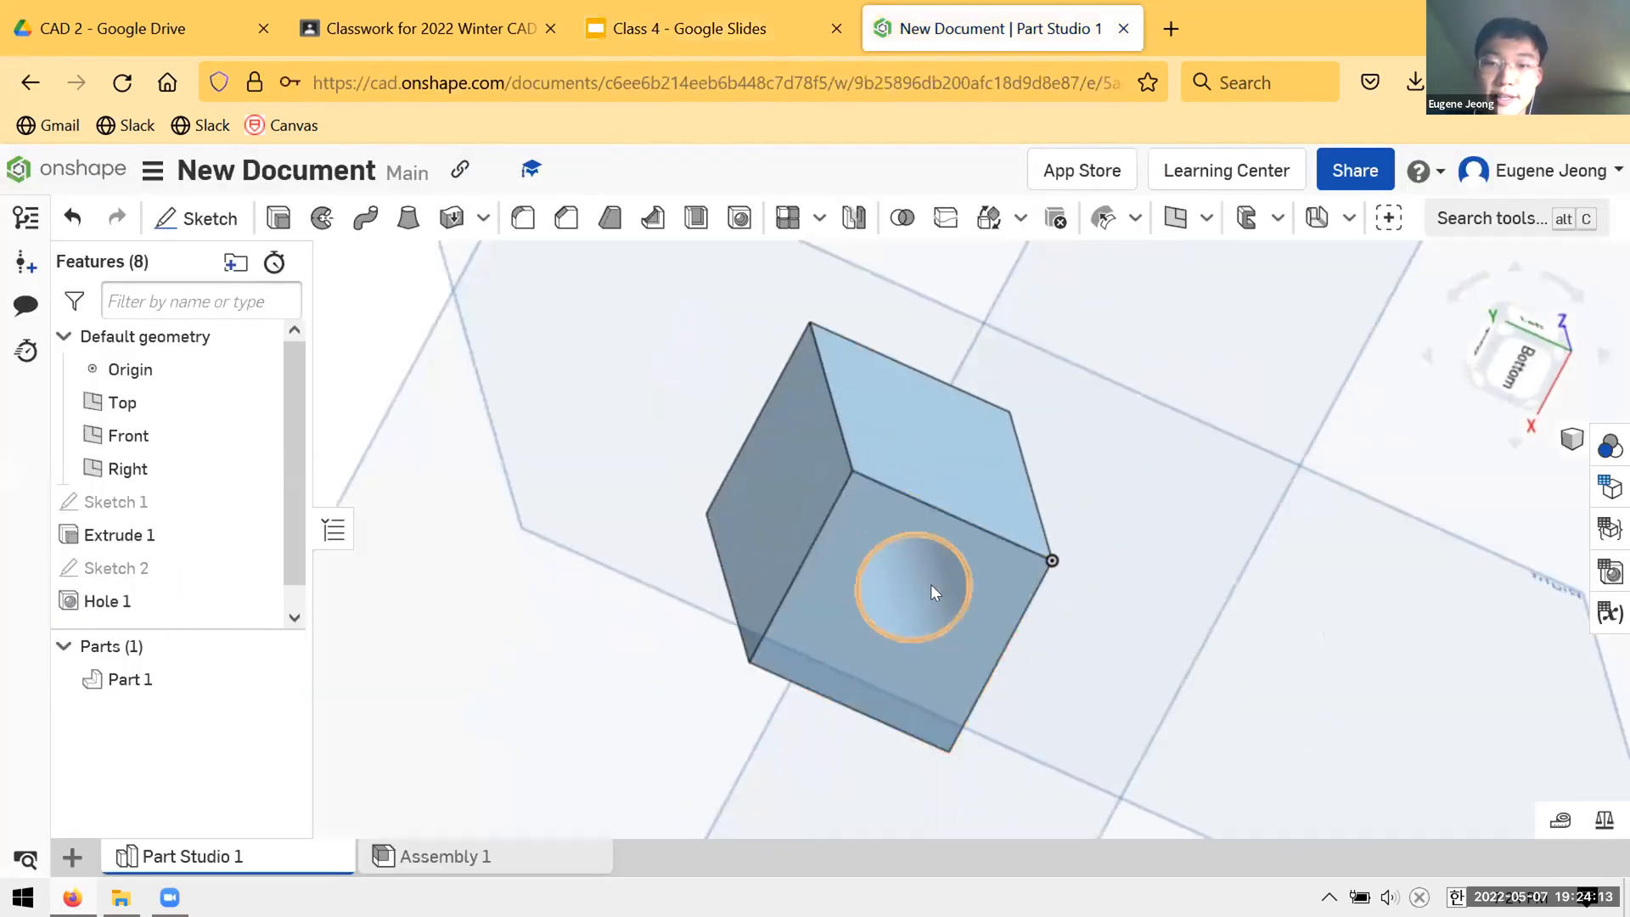
{"action": "right_click_drag", "start_coordinate": [950, 592], "coordinate": [950, 593]}
{"action": "right_click_drag", "start_coordinate": [977, 528], "coordinate": [995, 564]}
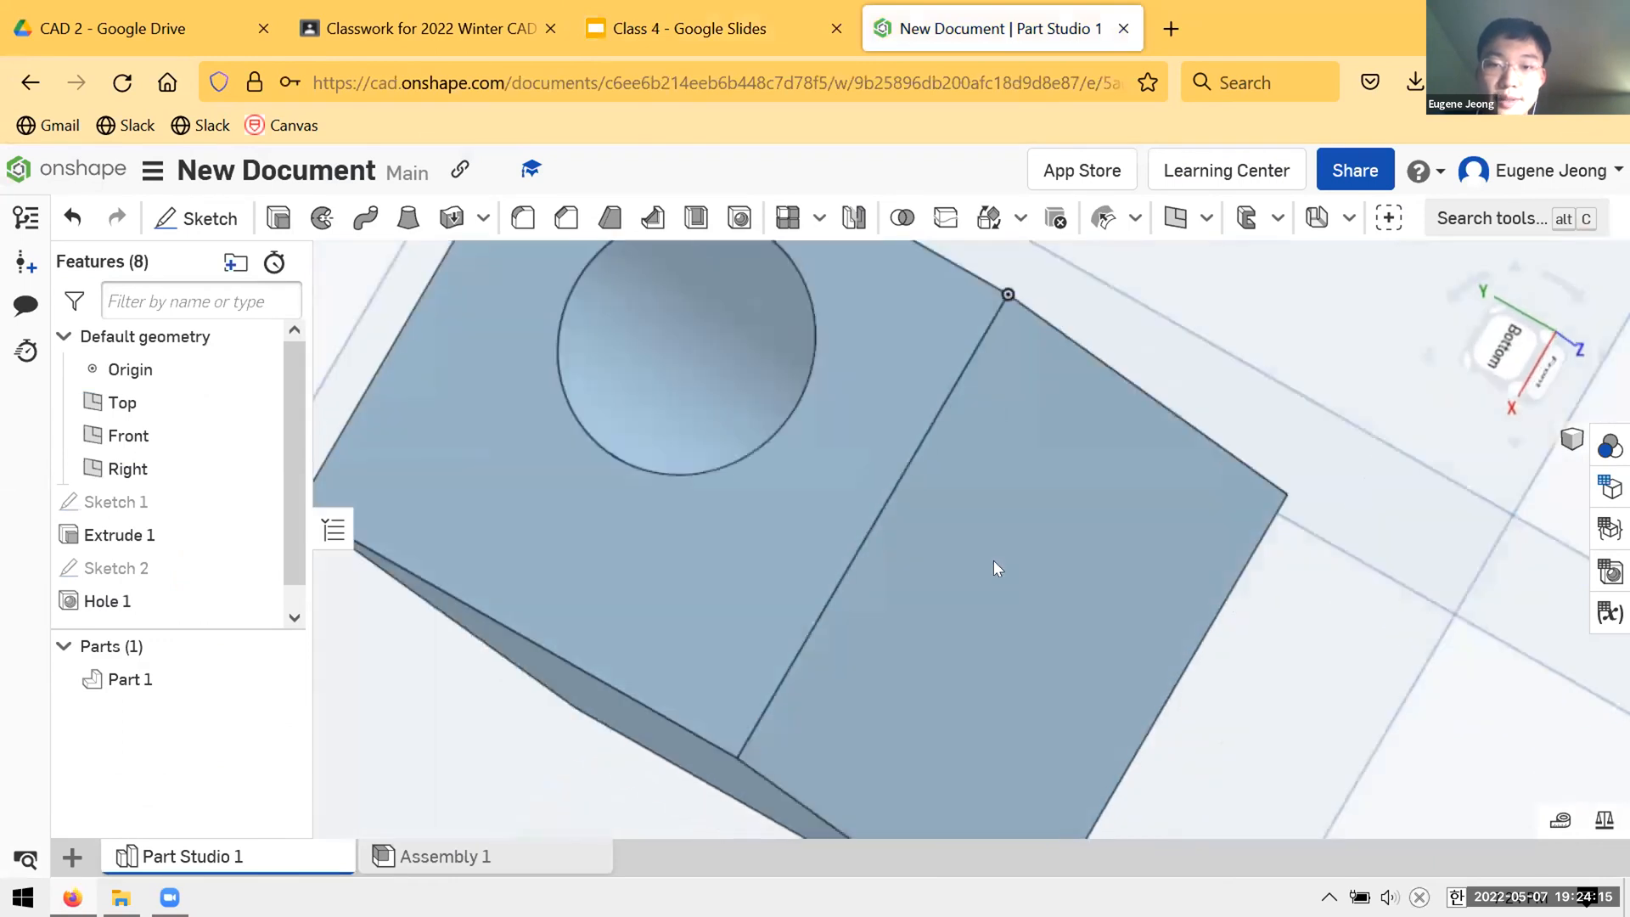
{"action": "left_click", "coordinate": [846, 482]}
{"action": "right_click_drag", "start_coordinate": [846, 483], "coordinate": [503, 327]}
{"action": "left_click", "coordinate": [746, 475]}
{"action": "right_click_drag", "start_coordinate": [747, 475], "coordinate": [443, 473]}
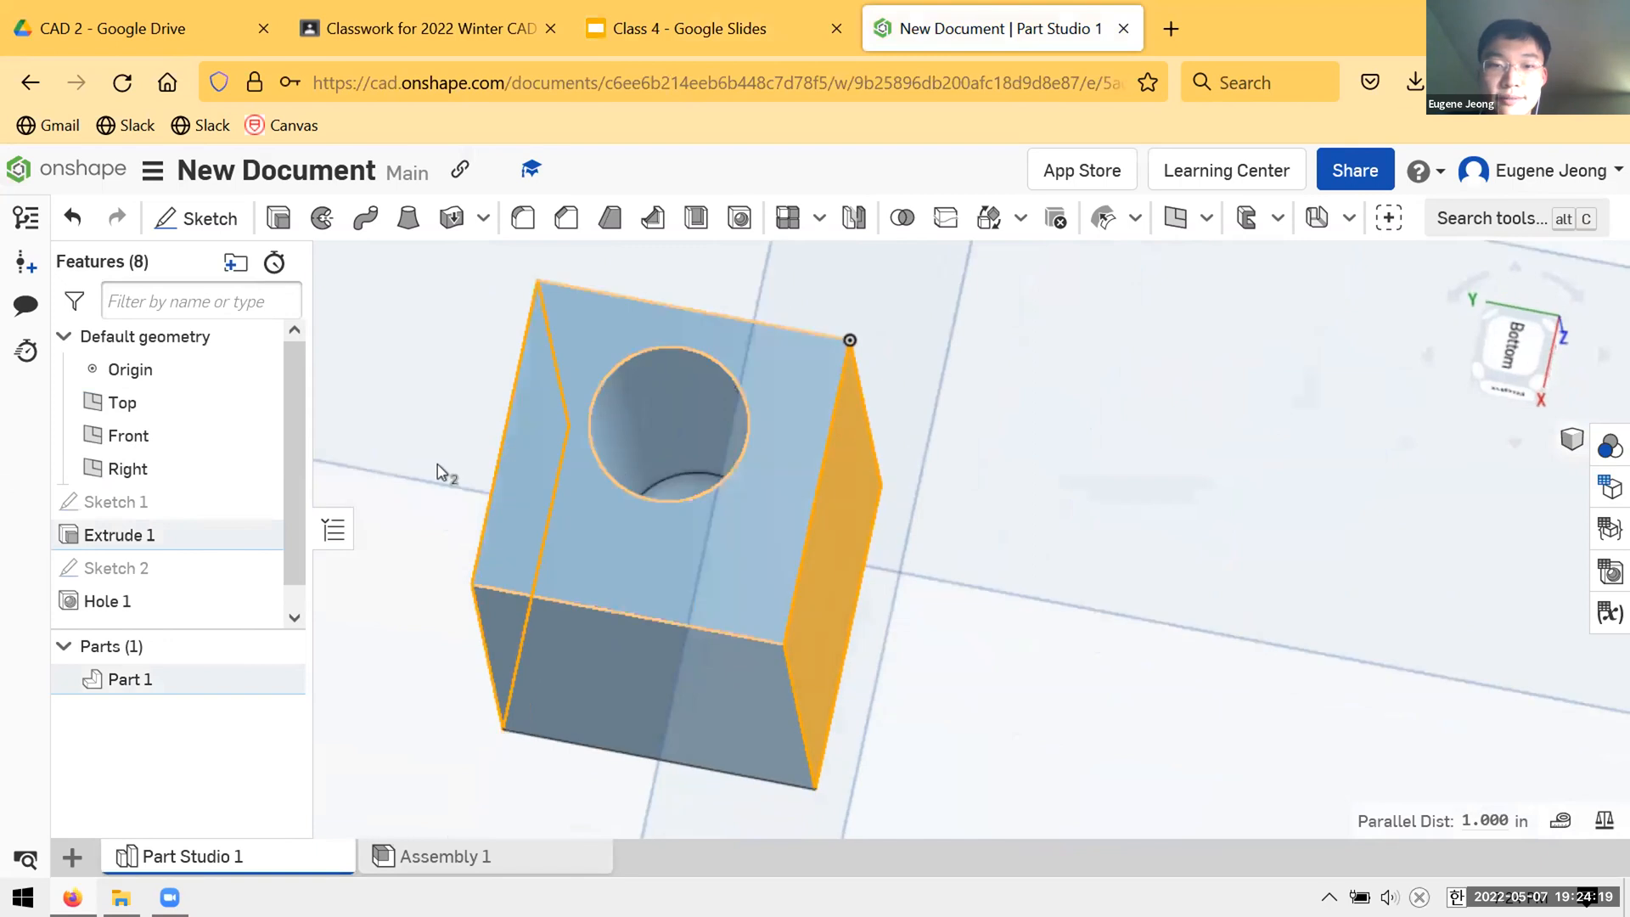
{"action": "right_click_drag", "start_coordinate": [867, 498], "coordinate": [768, 641]}
{"action": "scroll", "coordinate": [858, 499], "scroll_direction": "down", "scroll_amount": 5}
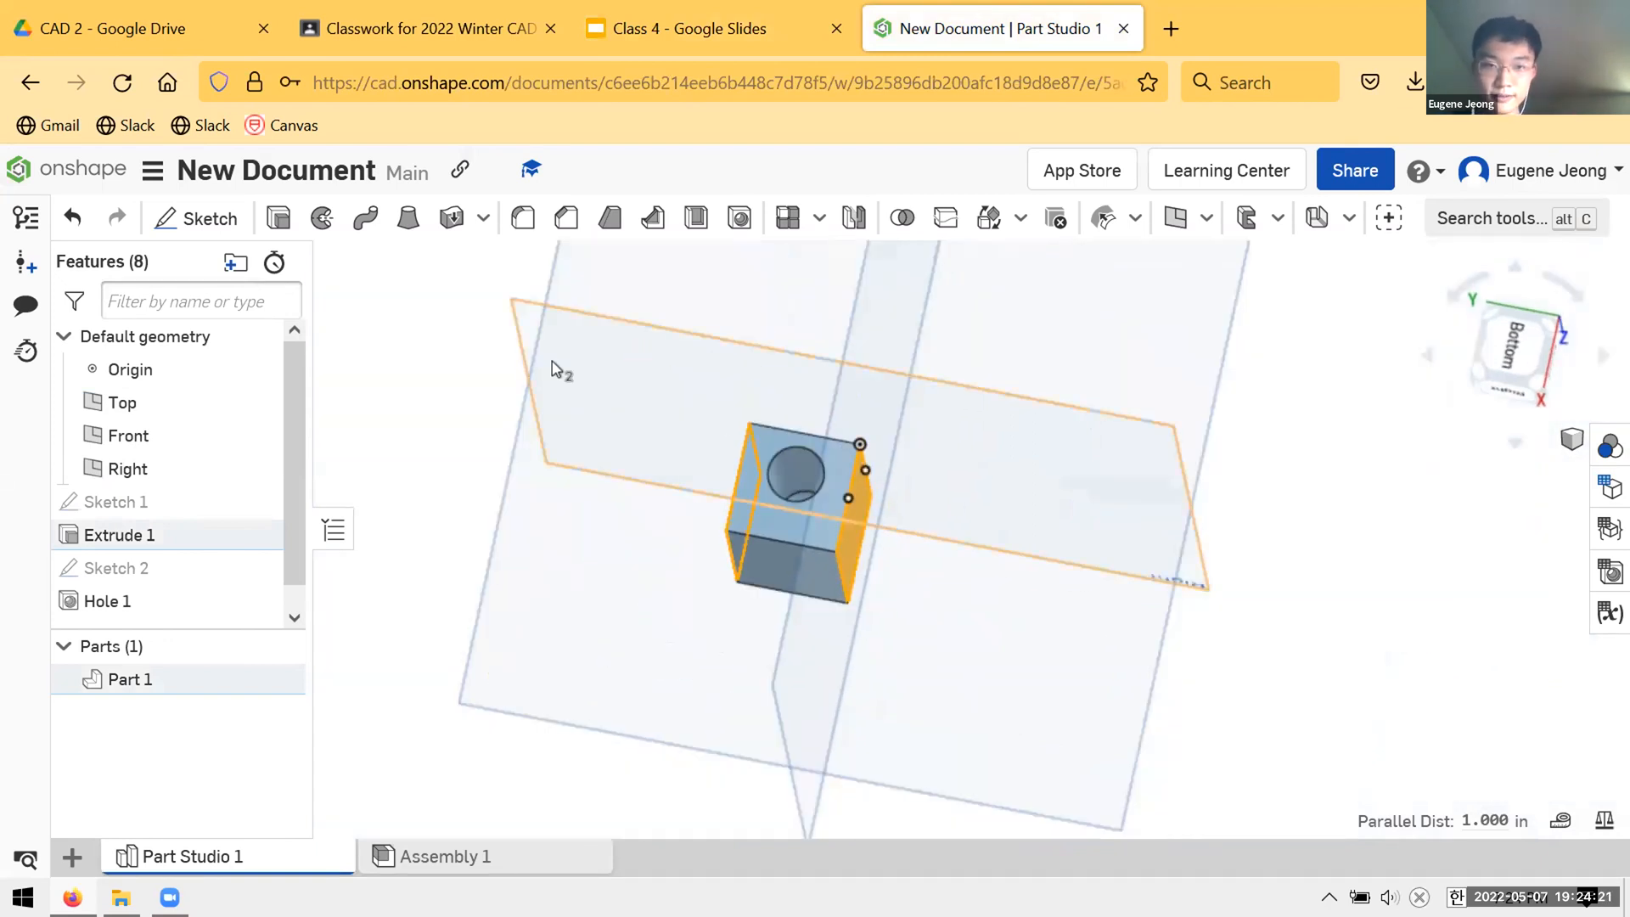
{"action": "key", "text": "Escape"}
- Measure the distance between the block's left and right faces
{"action": "left_click", "coordinate": [819, 548]}
{"action": "right_click_drag", "start_coordinate": [819, 548], "coordinate": [887, 518]}
{"action": "left_click", "coordinate": [868, 406]}
{"action": "right_click_drag", "start_coordinate": [904, 460], "coordinate": [807, 421]}
{"action": "scroll", "coordinate": [808, 425], "scroll_direction": "up", "scroll_amount": 3}
{"action": "scroll", "coordinate": [830, 416], "scroll_direction": "up", "scroll_amount": 3}
{"action": "scroll", "coordinate": [859, 416], "scroll_direction": "down", "scroll_amount": 3}
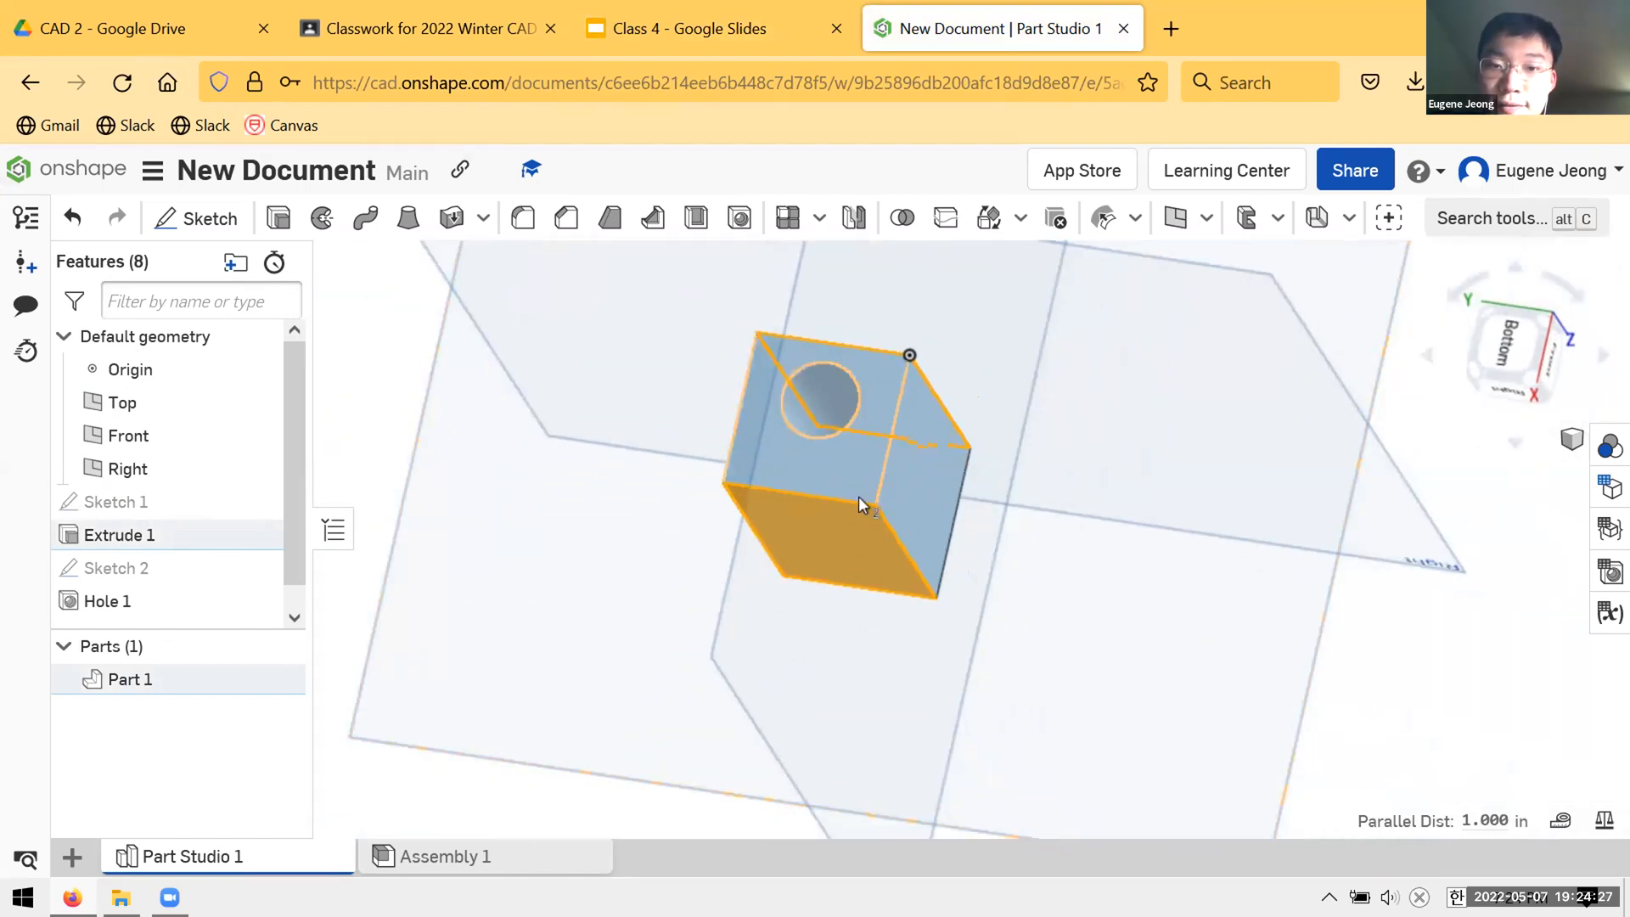
{"action": "right_click_drag", "start_coordinate": [926, 379], "coordinate": [970, 518]}
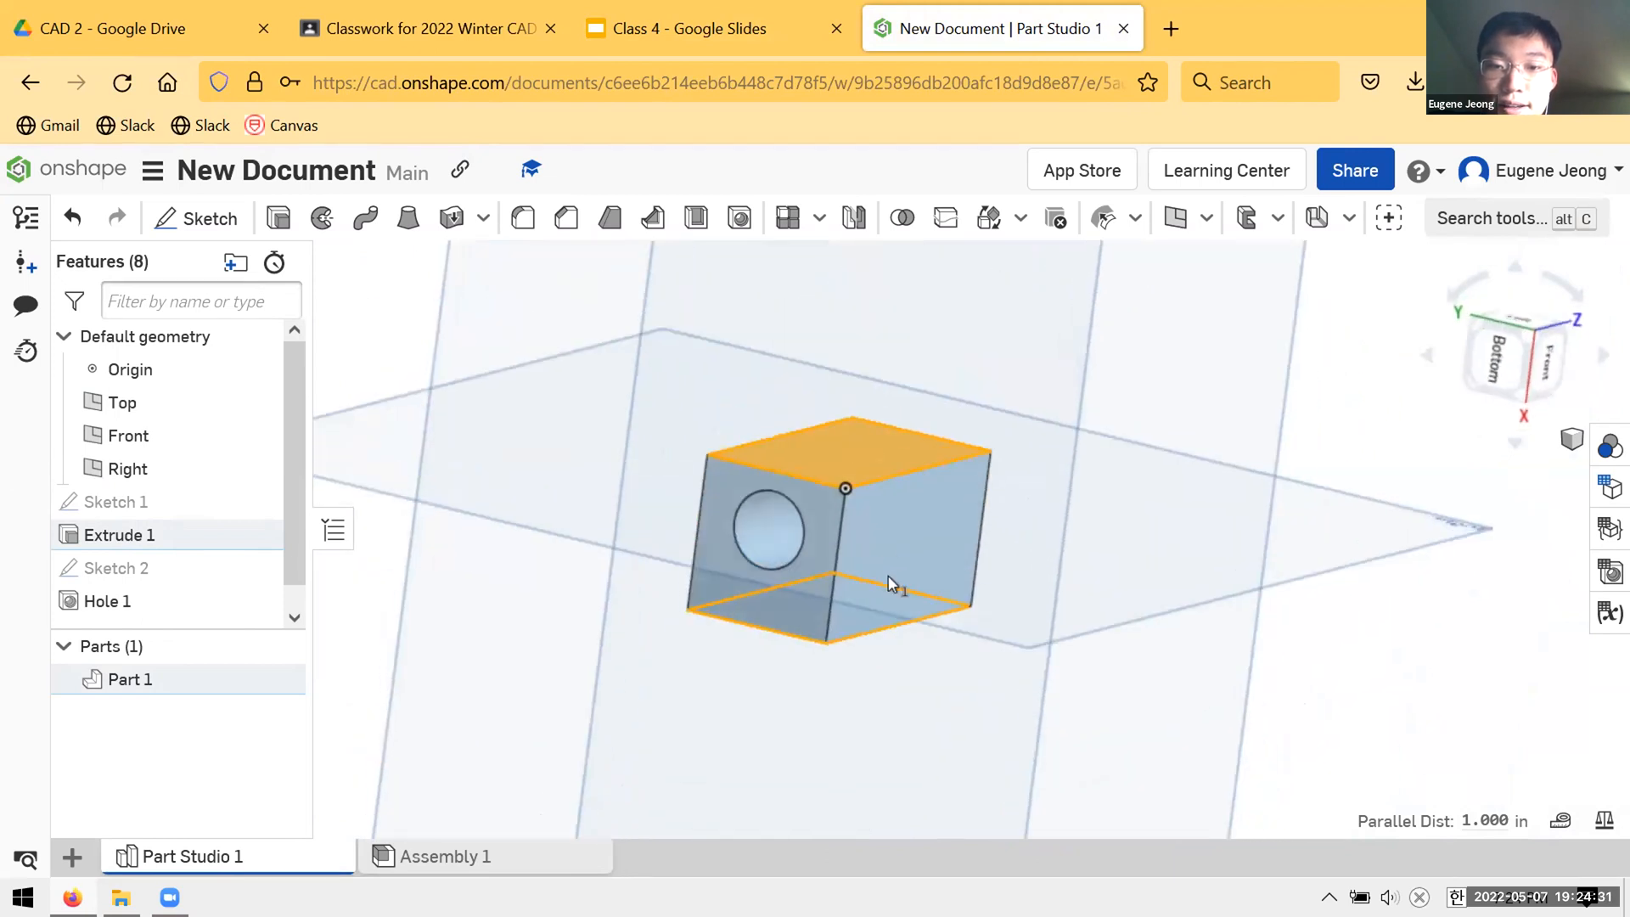
- Keep only the block's right face selected, checking the side-hole location on the Cylinder drawing in Google Slides
{"action": "left_click", "coordinate": [887, 463]}
{"action": "right_click_drag", "start_coordinate": [890, 577], "coordinate": [915, 503]}
{"action": "right_click_drag", "start_coordinate": [808, 625], "coordinate": [884, 617]}
{"action": "left_click", "coordinate": [690, 28]}
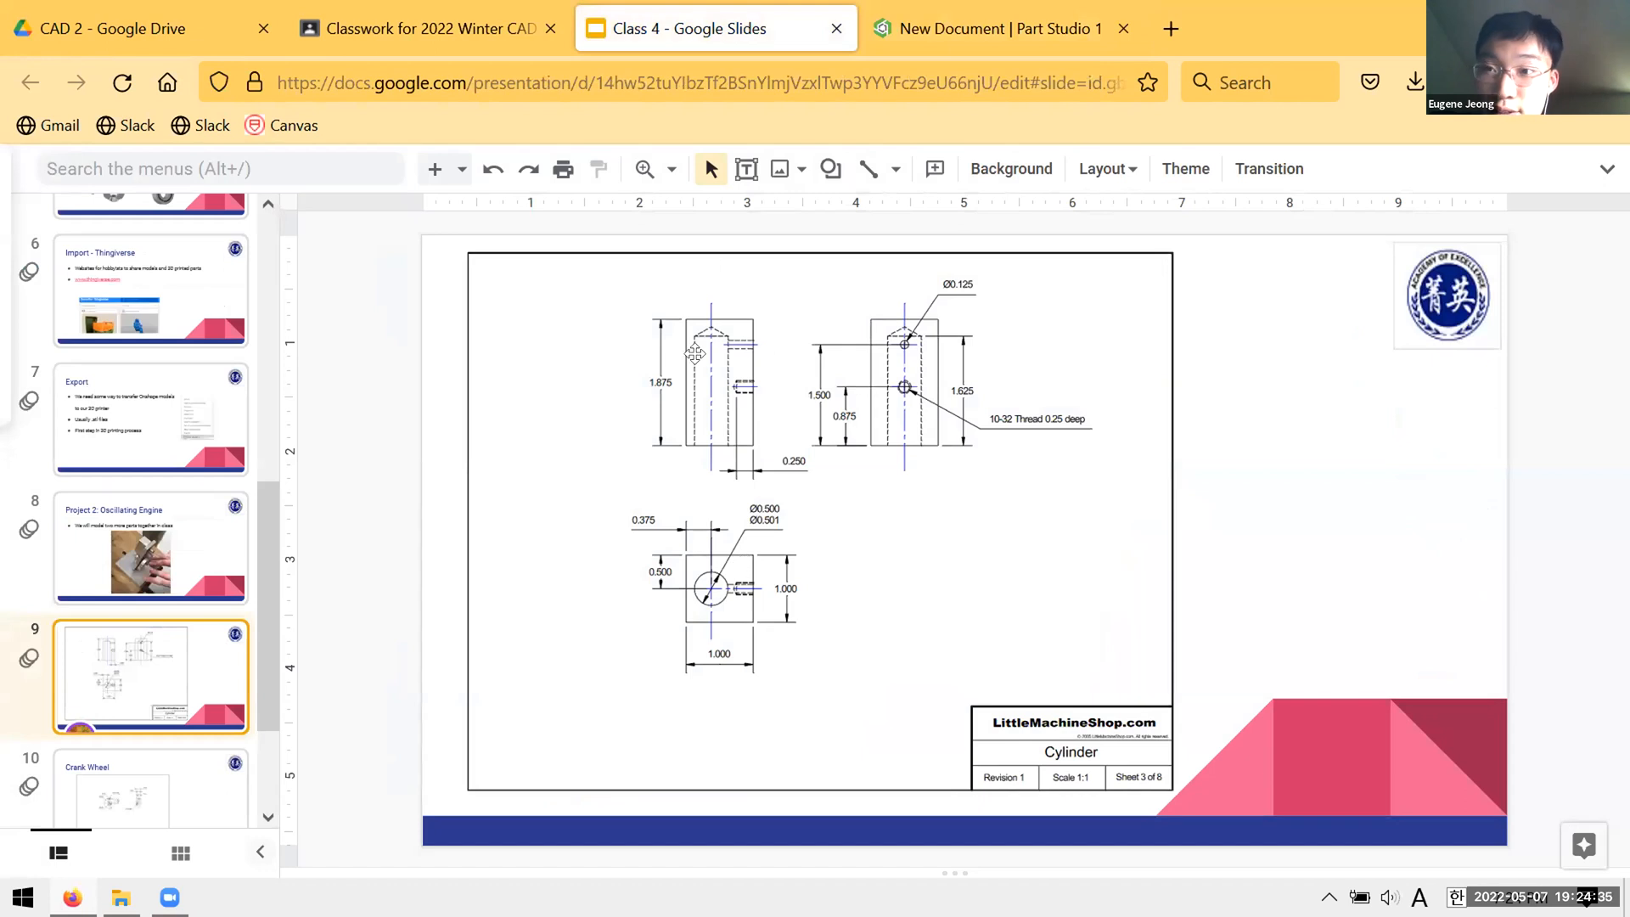
{"action": "left_click", "coordinate": [993, 28]}
{"action": "right_click_drag", "start_coordinate": [946, 538], "coordinate": [891, 291]}
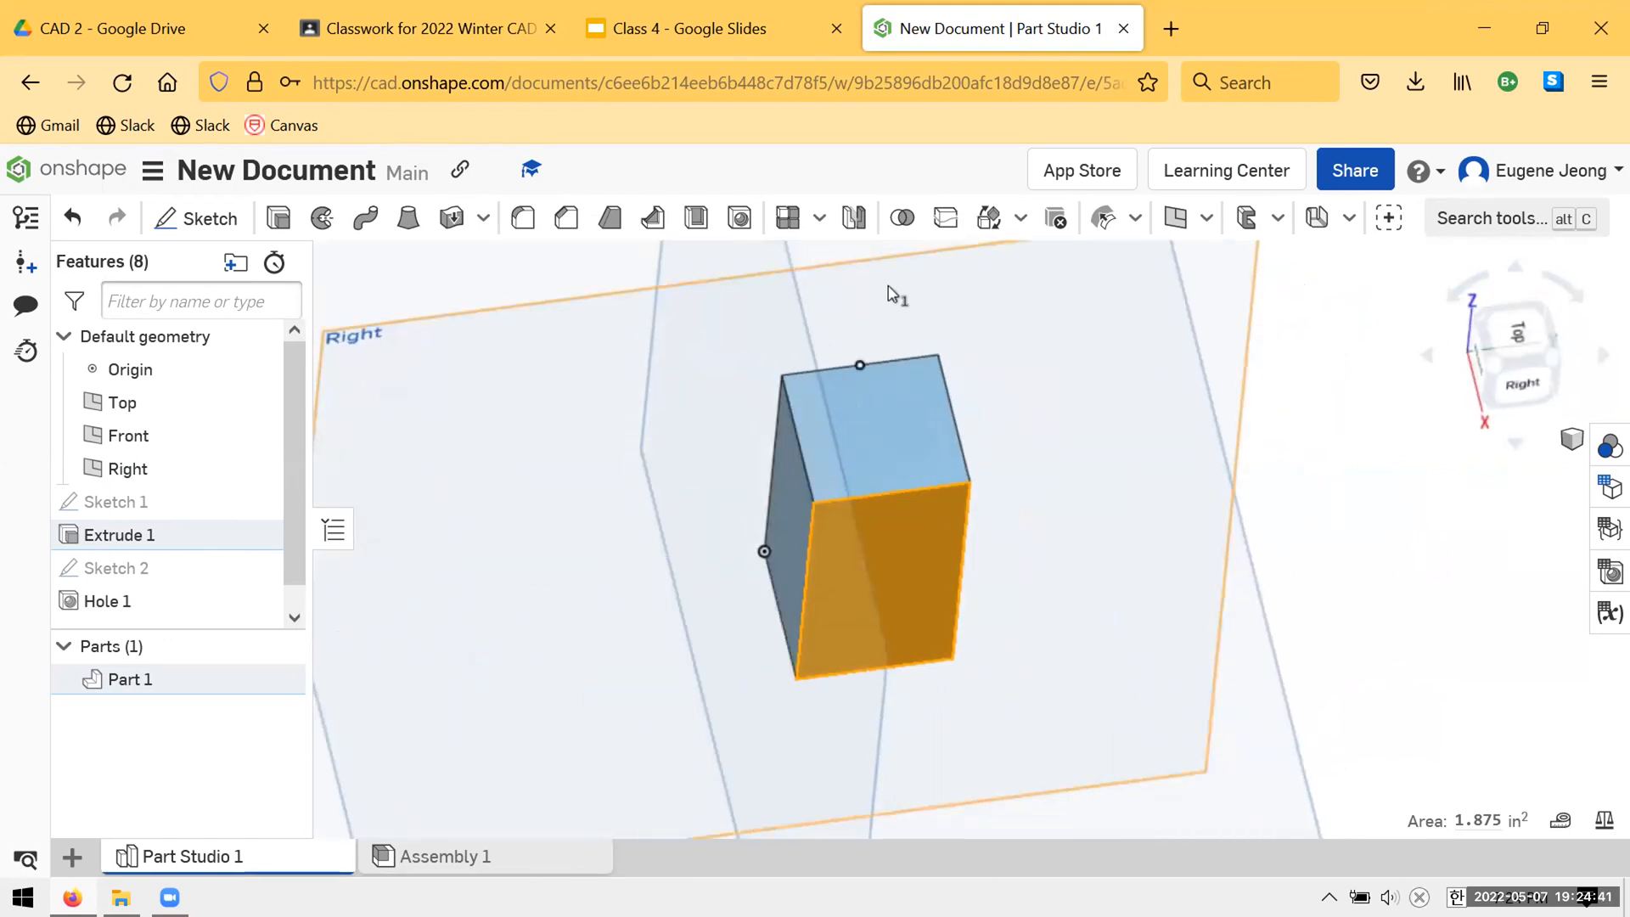
{"action": "left_click", "coordinate": [721, 8]}
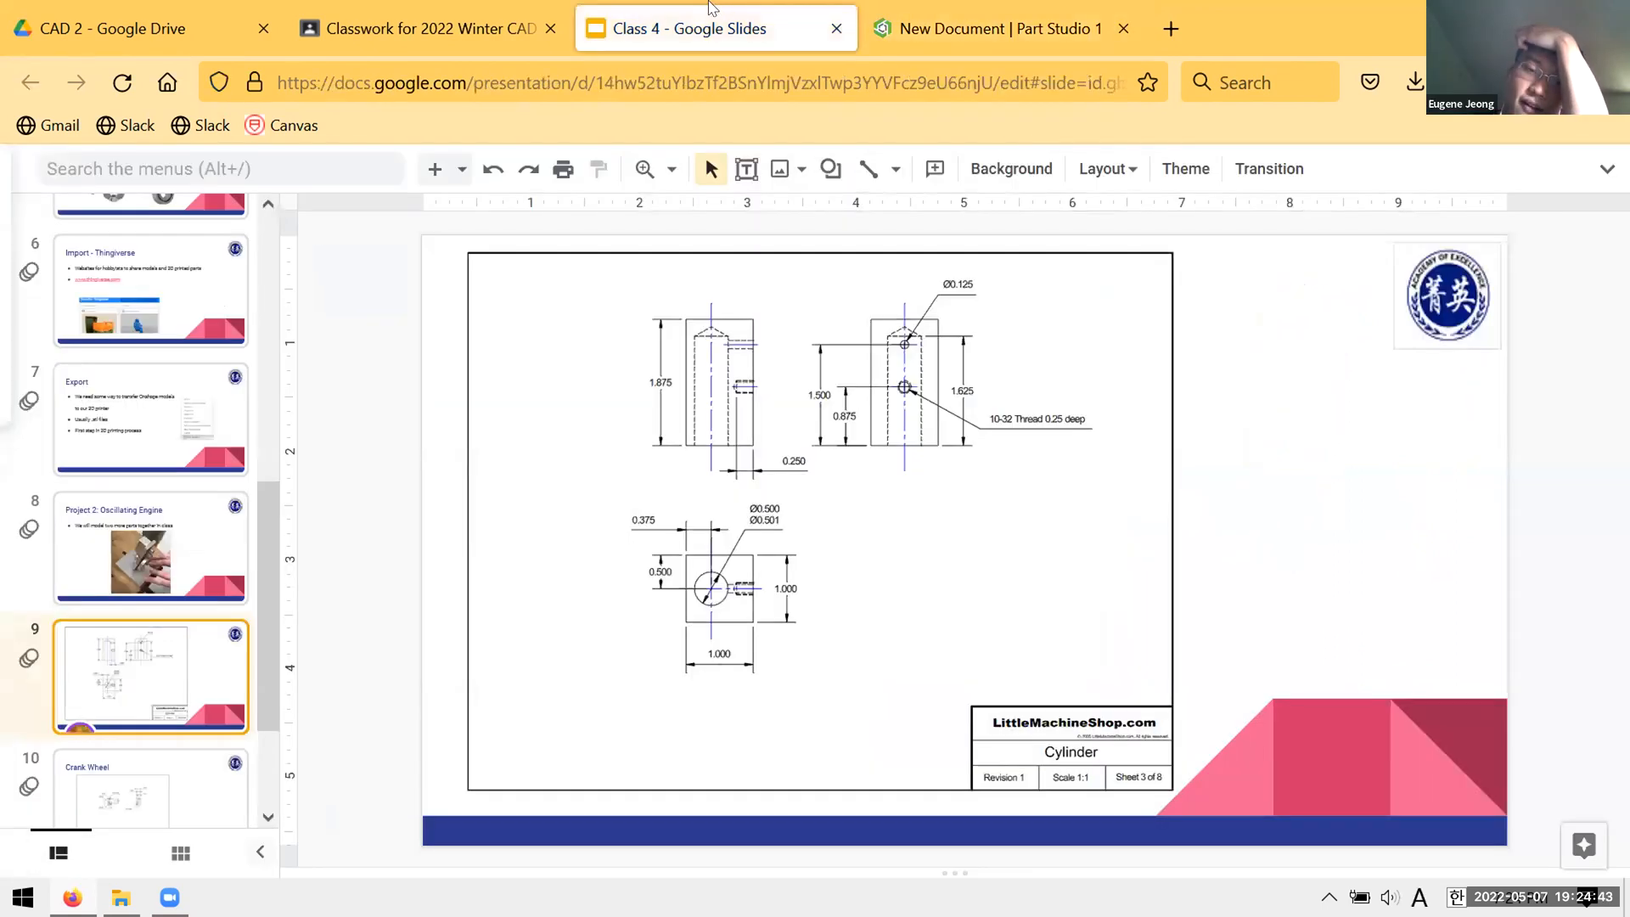
{"action": "left_click", "coordinate": [874, 19]}
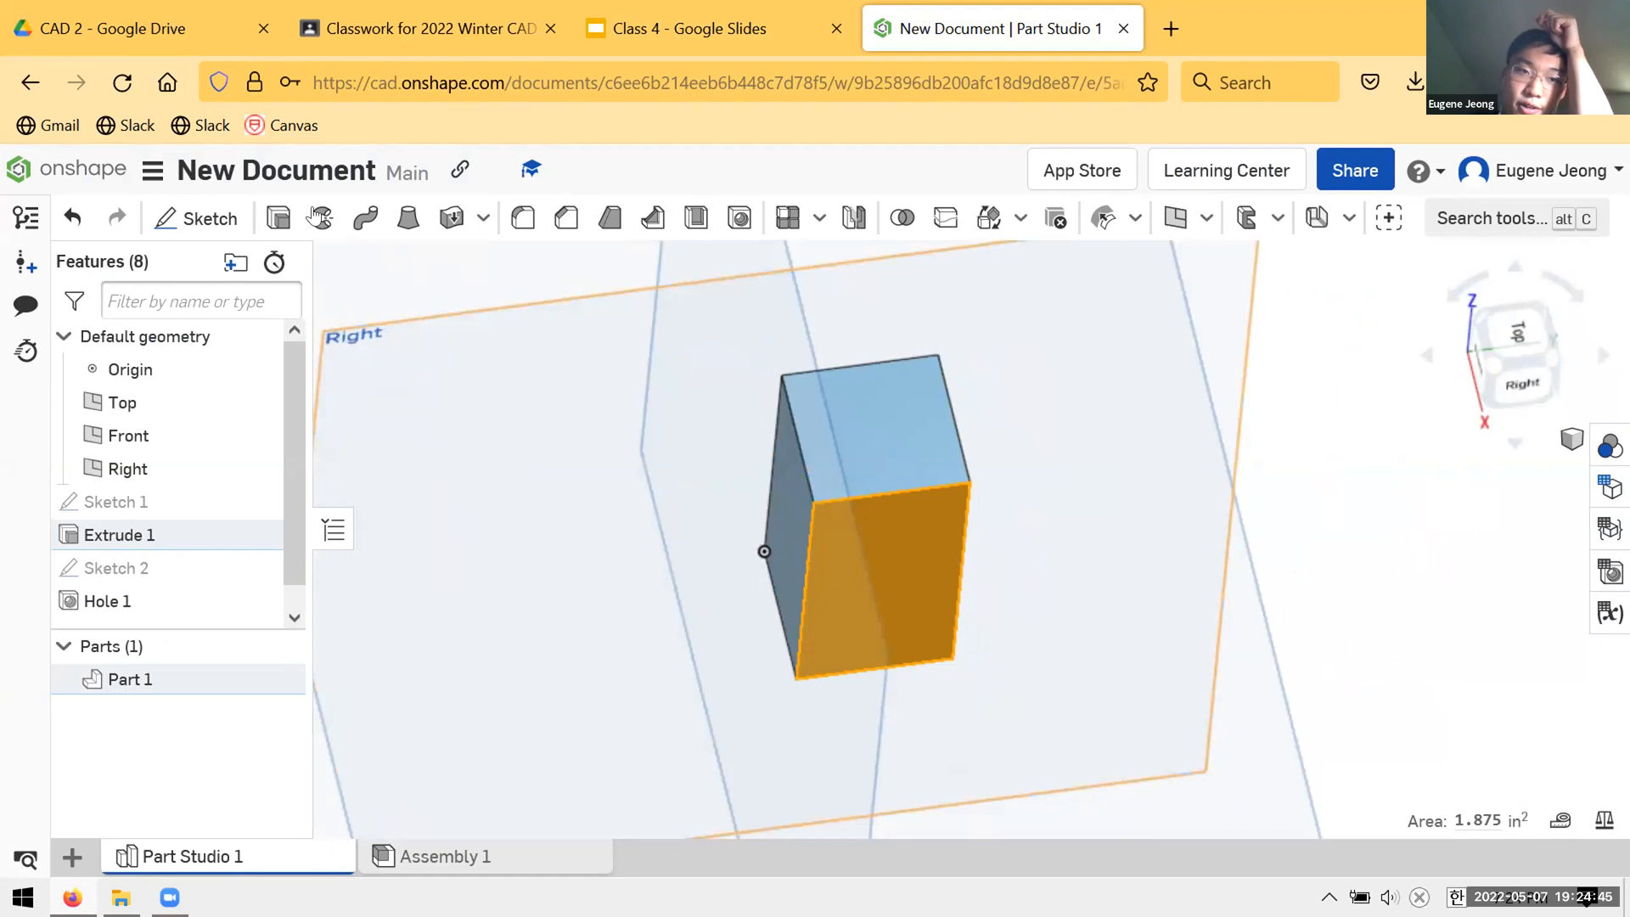
- Start a new sketch on the block's right face and view the face straight on
{"action": "left_click", "coordinate": [229, 207]}
{"action": "mouse_move", "coordinate": [926, 374]}
{"action": "right_mouse_down"}
{"action": "mouse_move", "coordinate": [1135, 454]}
{"action": "mouse_move", "coordinate": [786, 513]}
{"action": "right_mouse_up"}
{"action": "scroll", "coordinate": [781, 518], "scroll_direction": "up", "scroll_amount": 4}
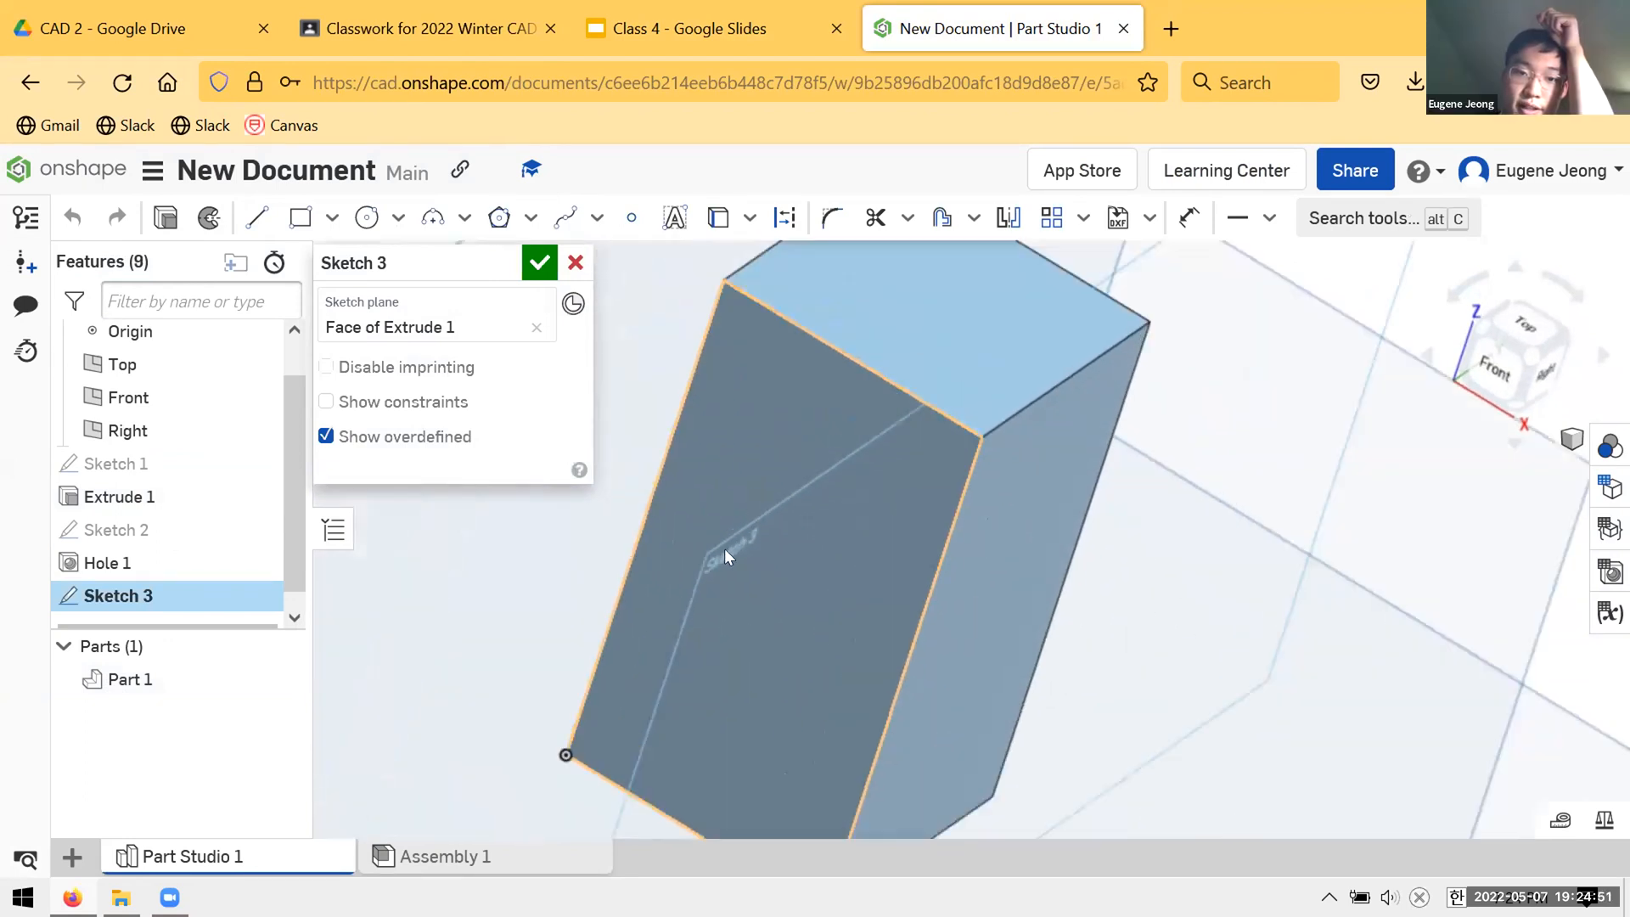
{"action": "scroll", "coordinate": [905, 525], "scroll_direction": "down", "scroll_amount": 7}
{"action": "right_click_drag", "start_coordinate": [942, 564], "coordinate": [1124, 509]}
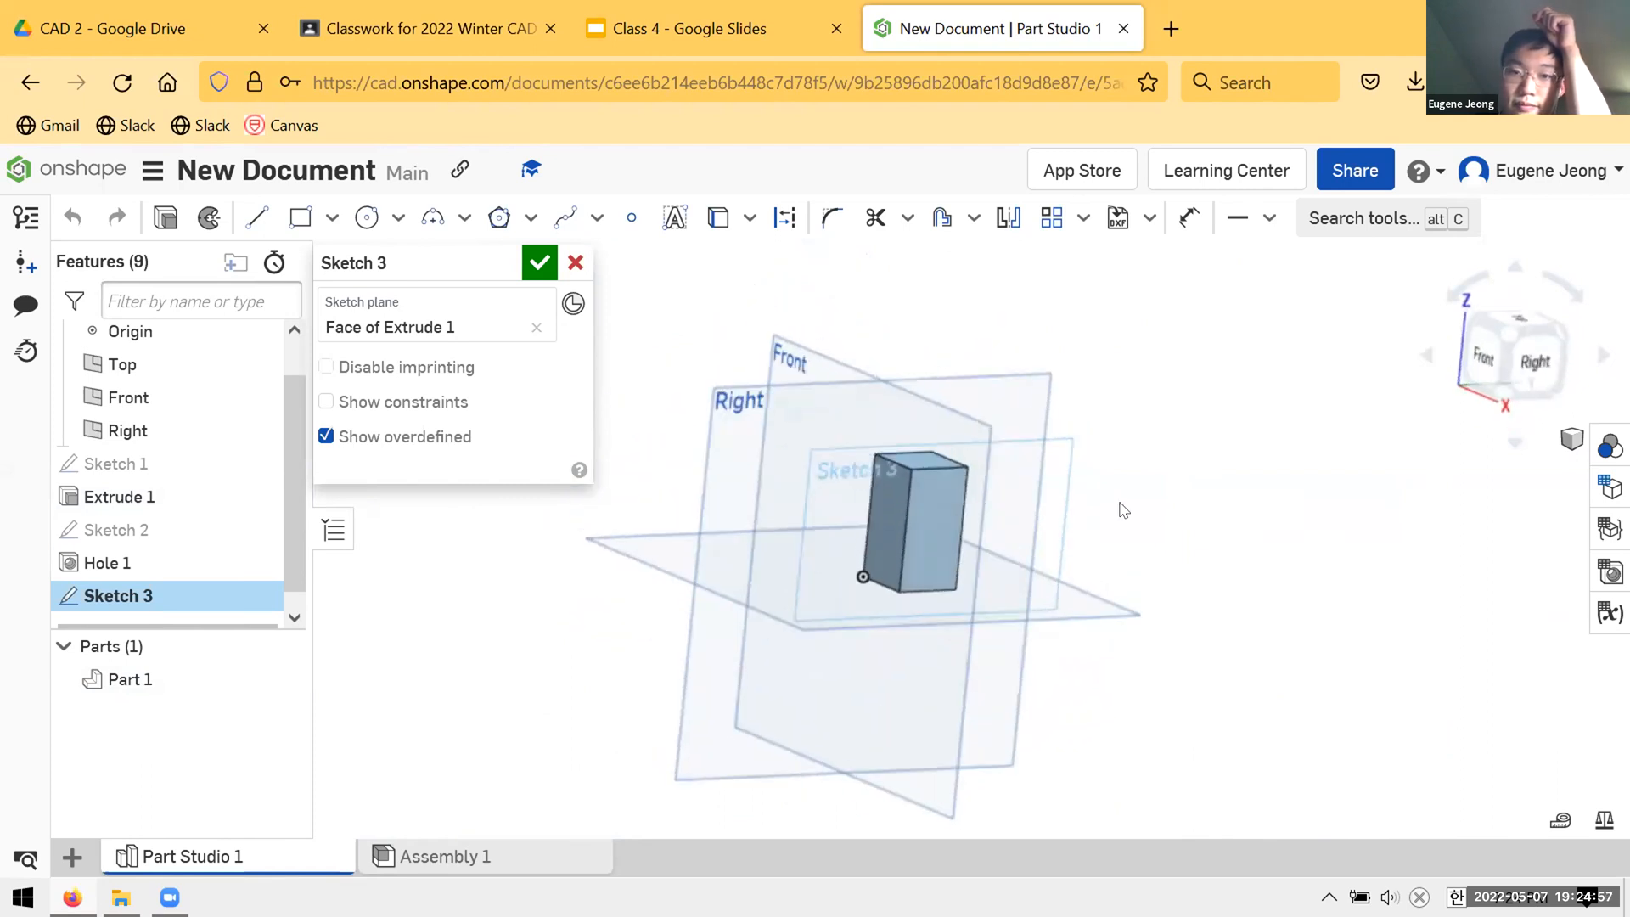
{"action": "key", "text": "n"}
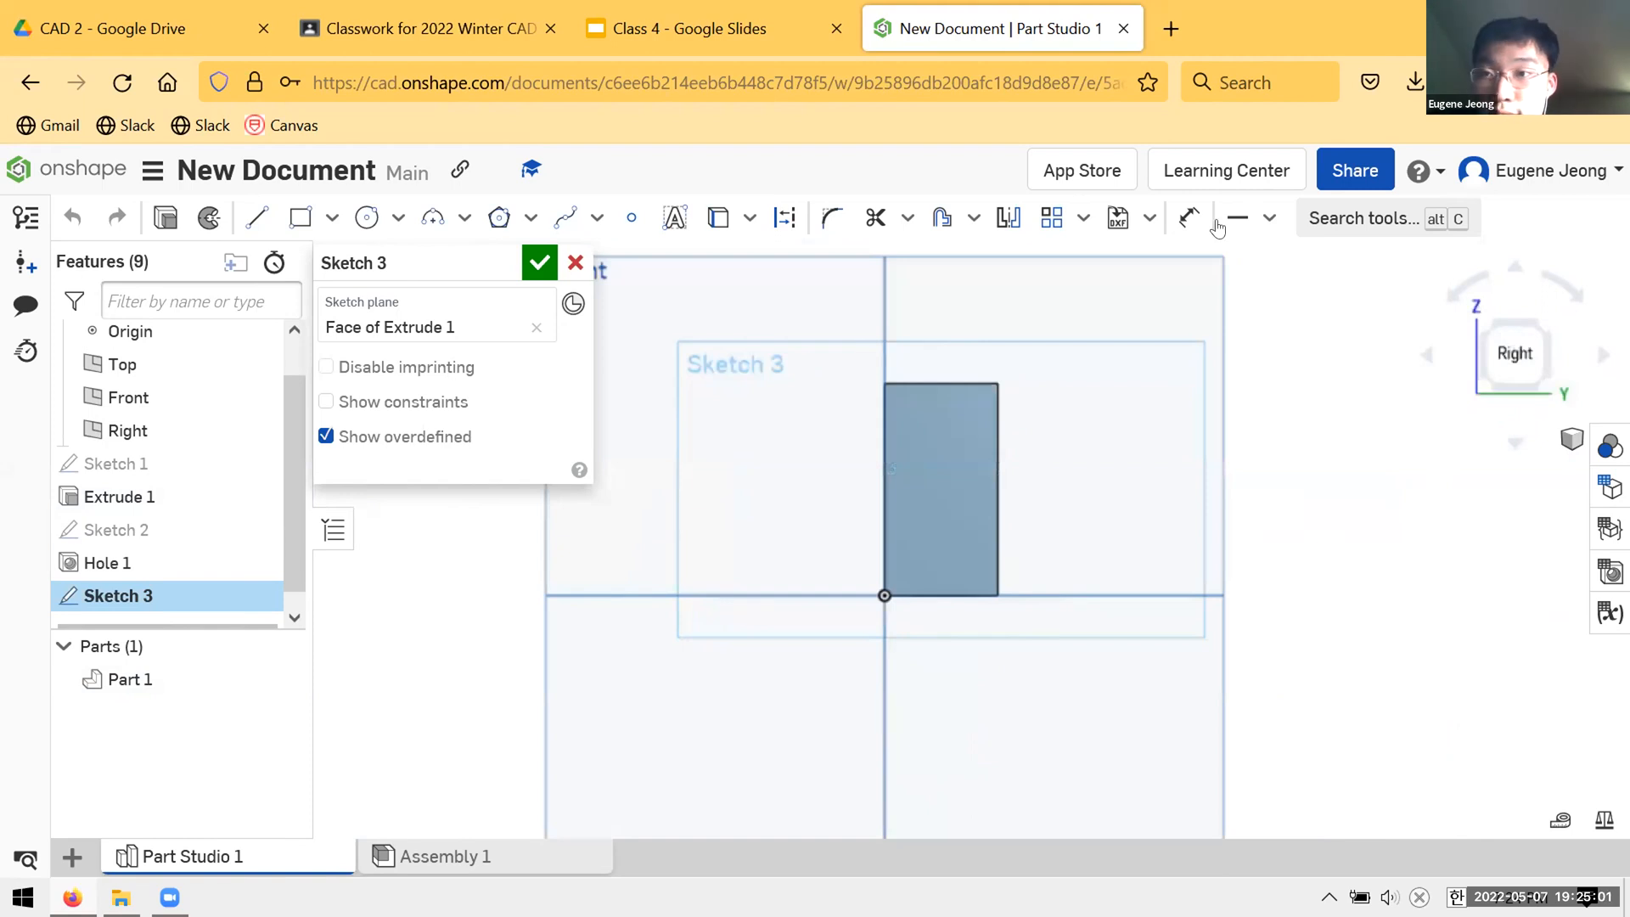
{"action": "key", "text": "q"}
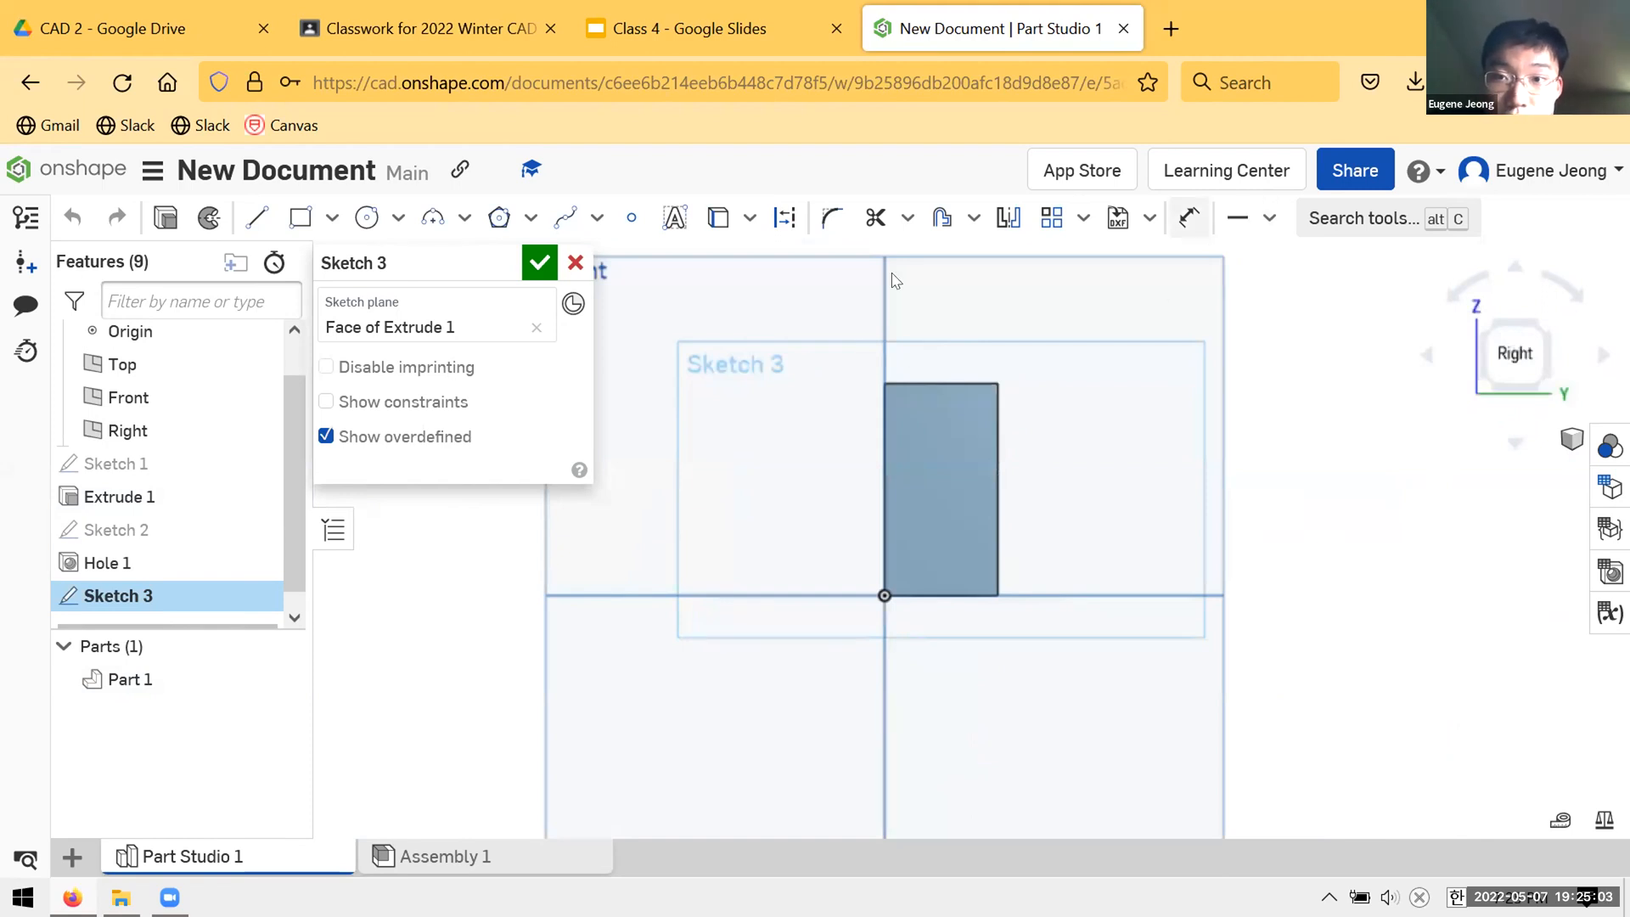
- Draw a vertical line between the midpoints of the face's top and bottom edges and convert it to construction geometry
{"action": "left_click", "coordinate": [257, 218]}
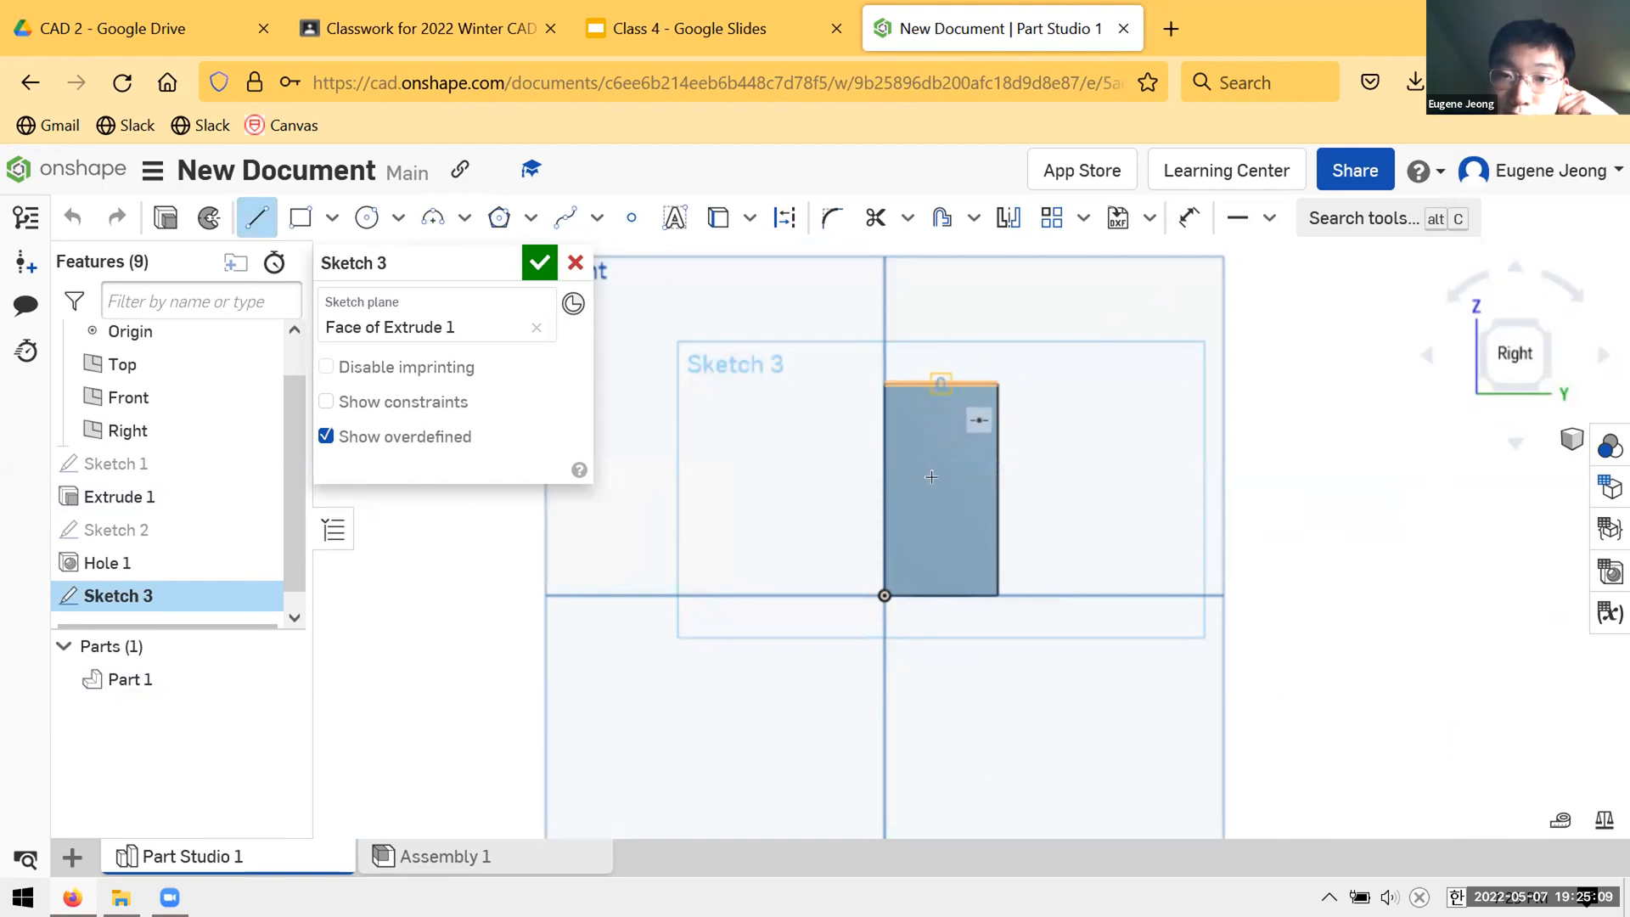
{"action": "left_click", "coordinate": [941, 594]}
{"action": "key", "text": "Escape"}
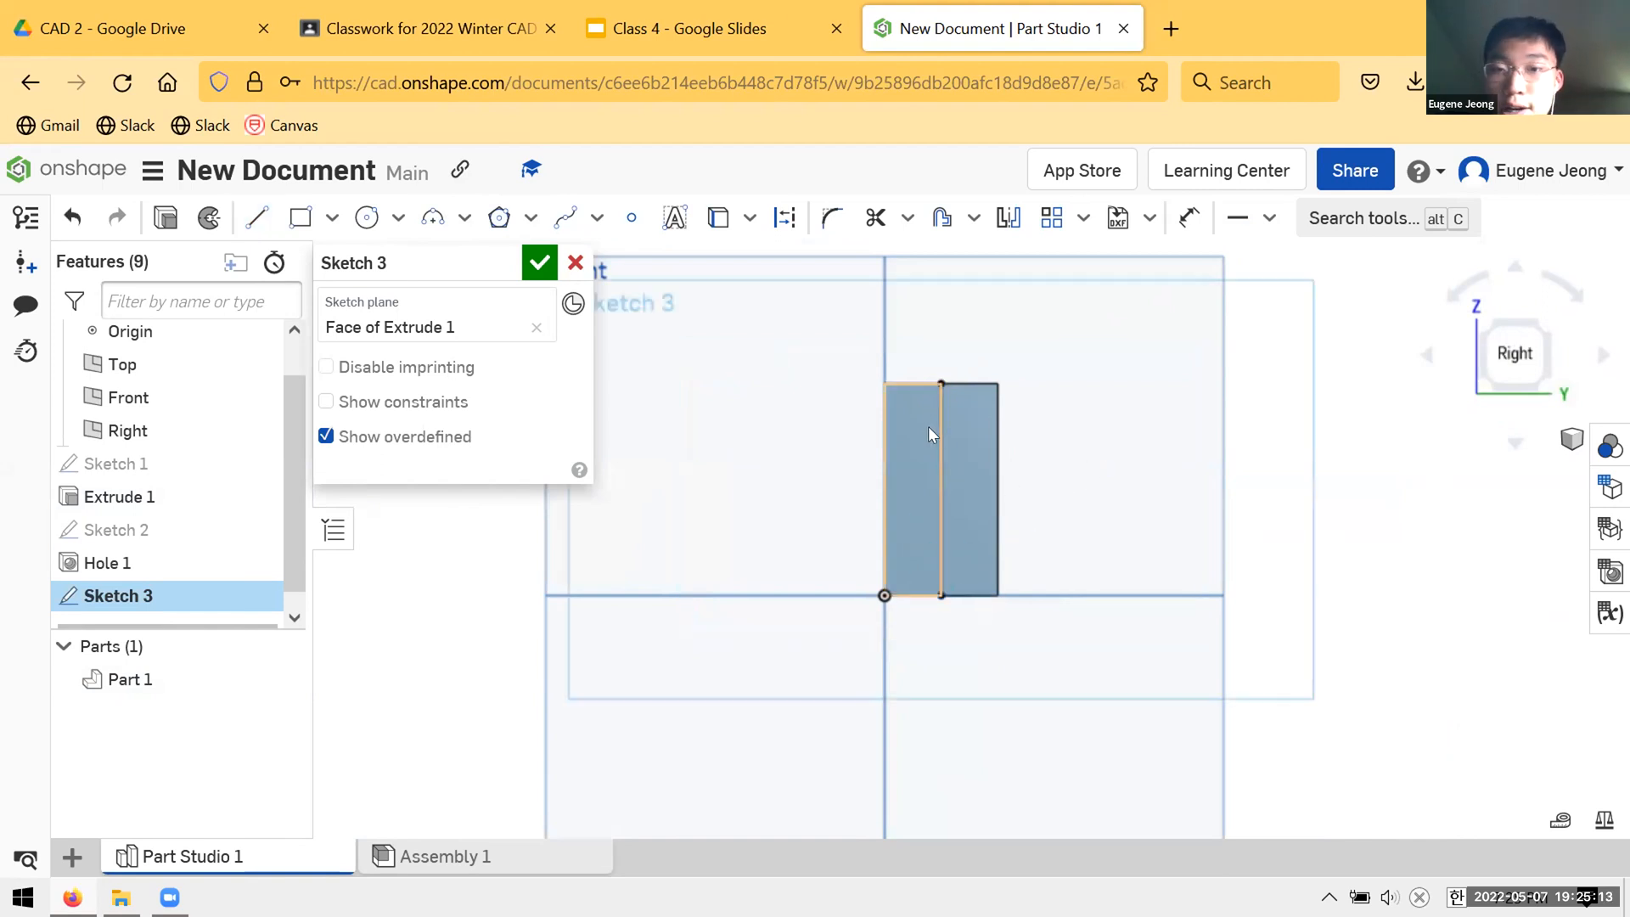
{"action": "left_click", "coordinate": [940, 427]}
{"action": "left_click", "coordinate": [1075, 428]}
{"action": "left_click", "coordinate": [940, 455]}
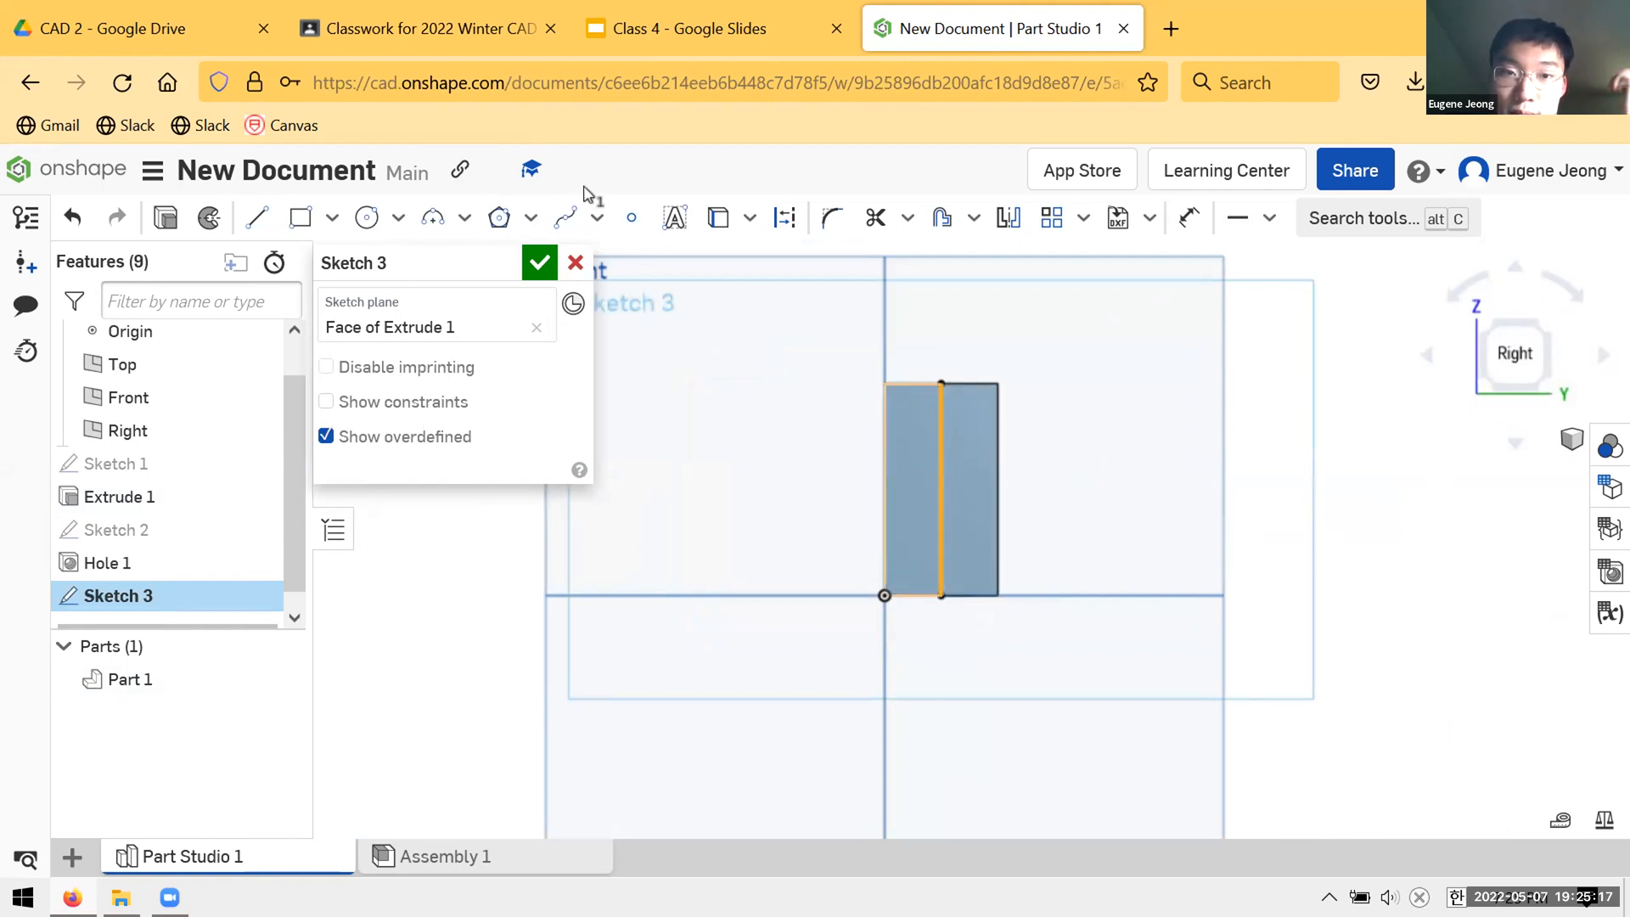
{"action": "left_click", "coordinate": [784, 218]}
{"action": "left_click", "coordinate": [1259, 379]}
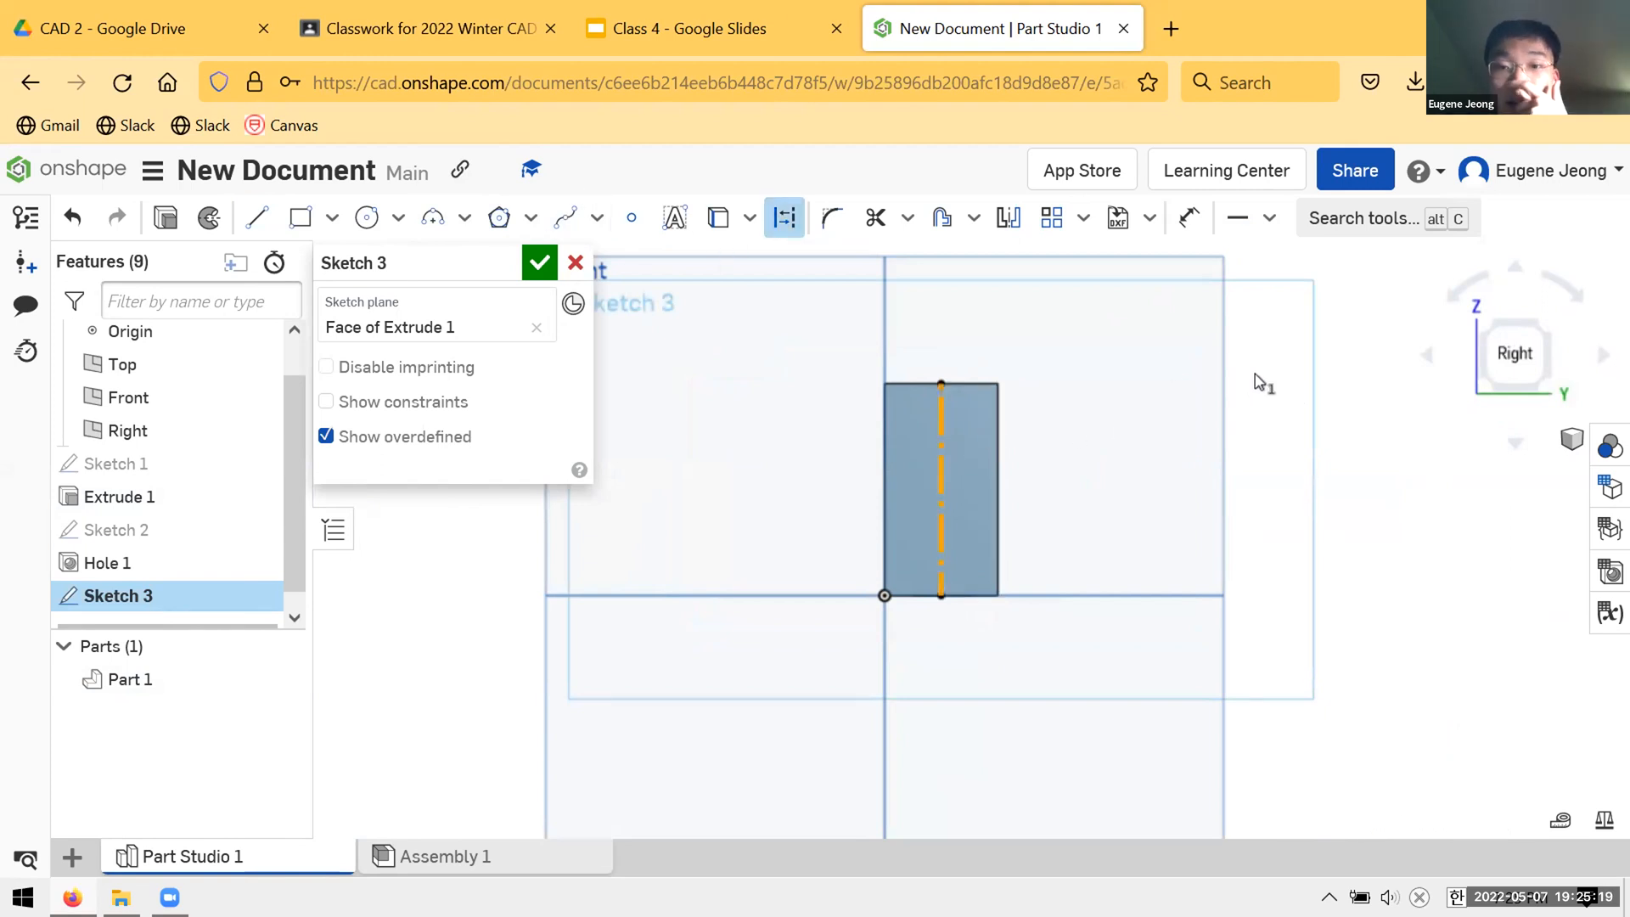
- Check the side-hole positions on the Cylinder drawing in Google Slides and place two sketch points on the vertical construction line in Onshape
{"action": "key", "text": "ctrl+Page_Up"}
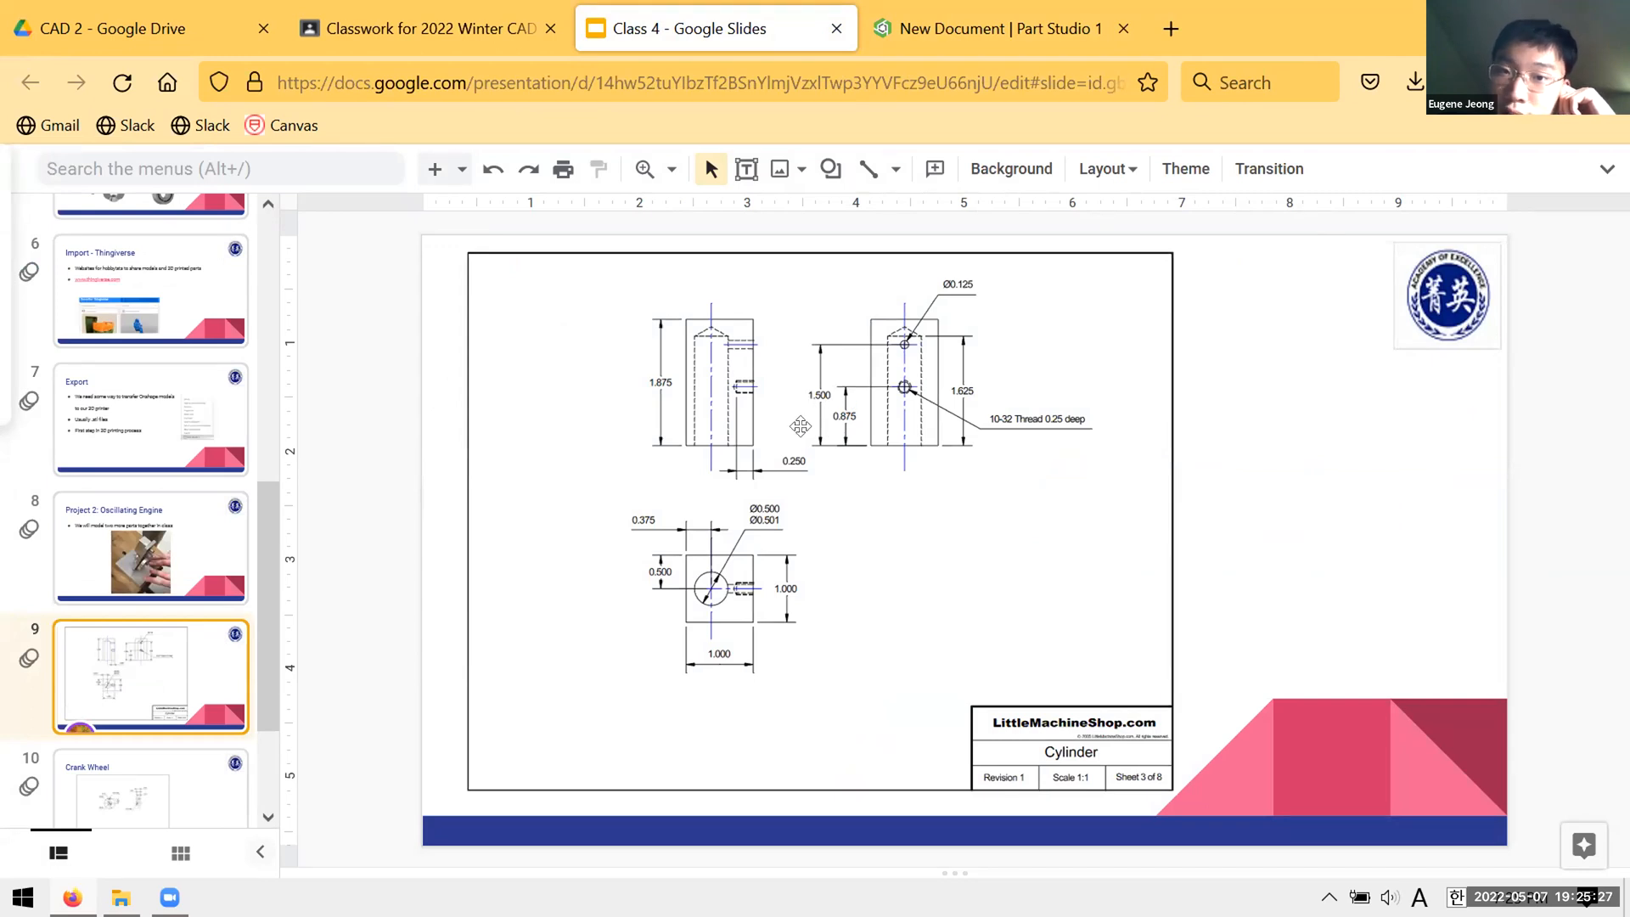
{"action": "left_click", "coordinate": [985, 26]}
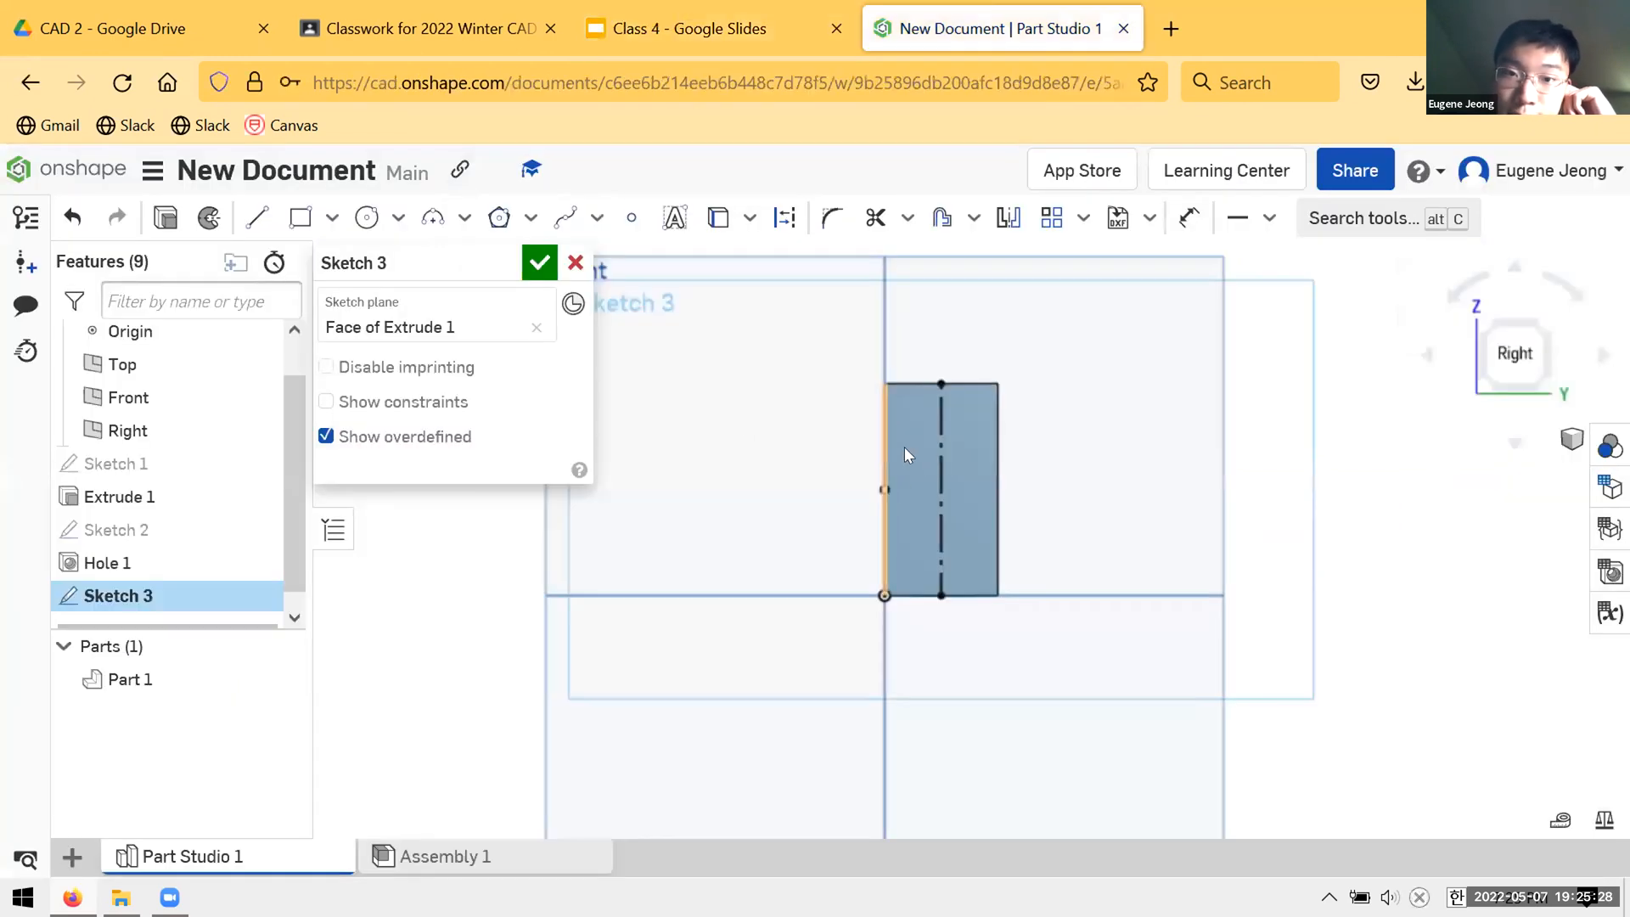
{"action": "left_click", "coordinate": [632, 217]}
{"action": "scroll", "coordinate": [964, 510], "scroll_direction": "up", "scroll_amount": 2}
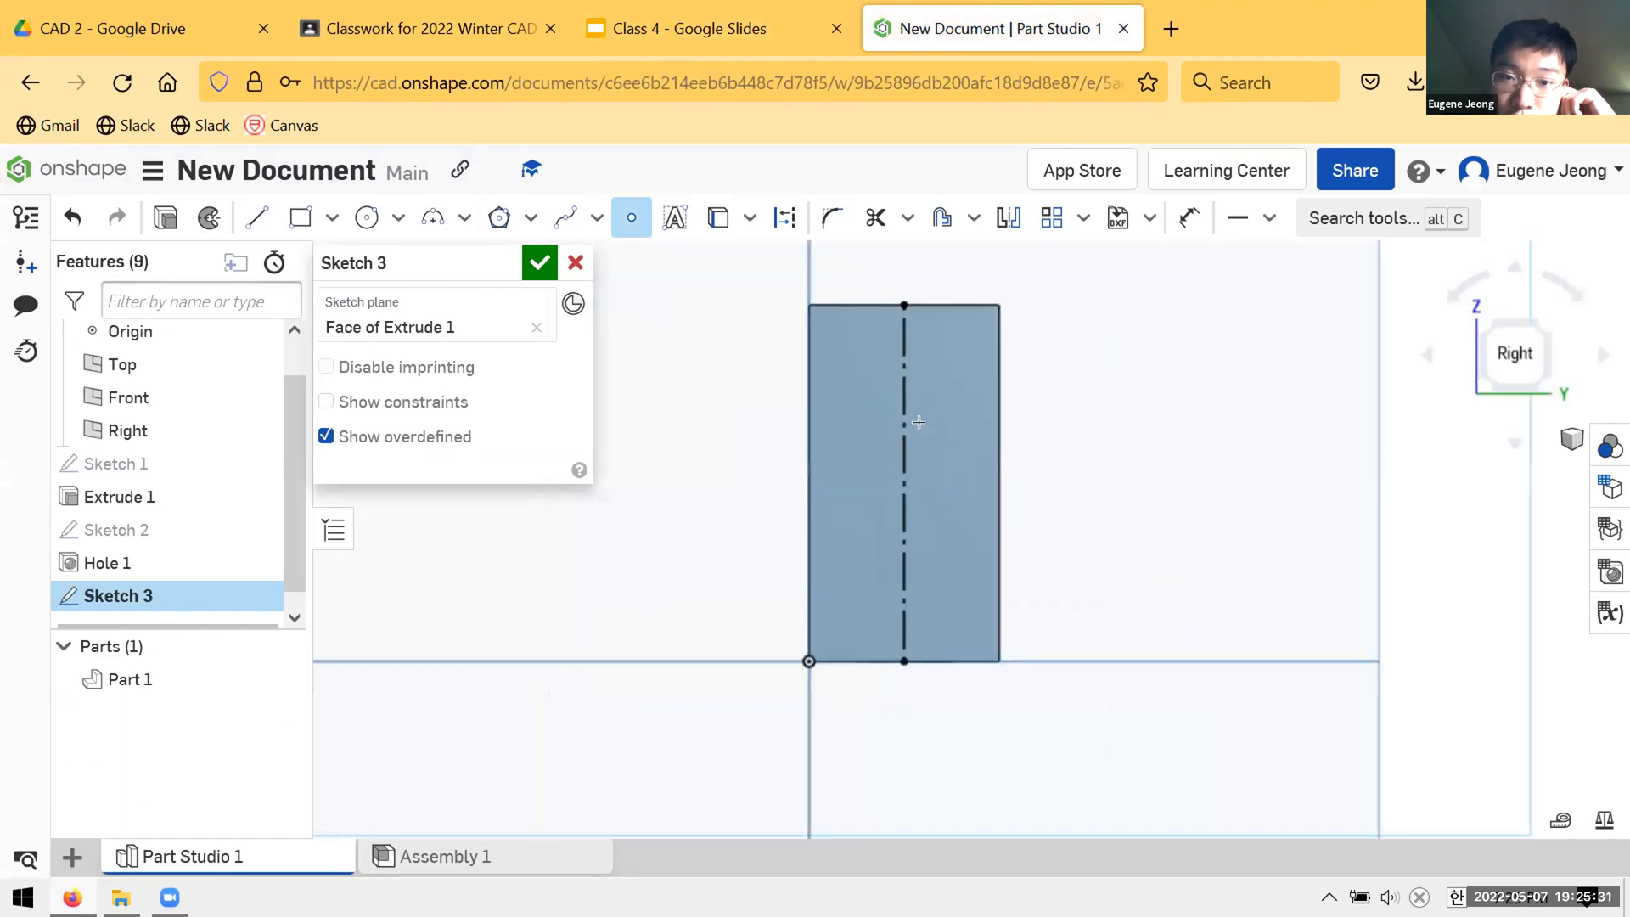
{"action": "left_click", "coordinate": [903, 409]}
{"action": "left_click", "coordinate": [900, 544]}
{"action": "key", "text": "Escape"}
- Dimension the lower sketch point 0.875 in above the face's bottom edge
{"action": "left_click", "coordinate": [1185, 226]}
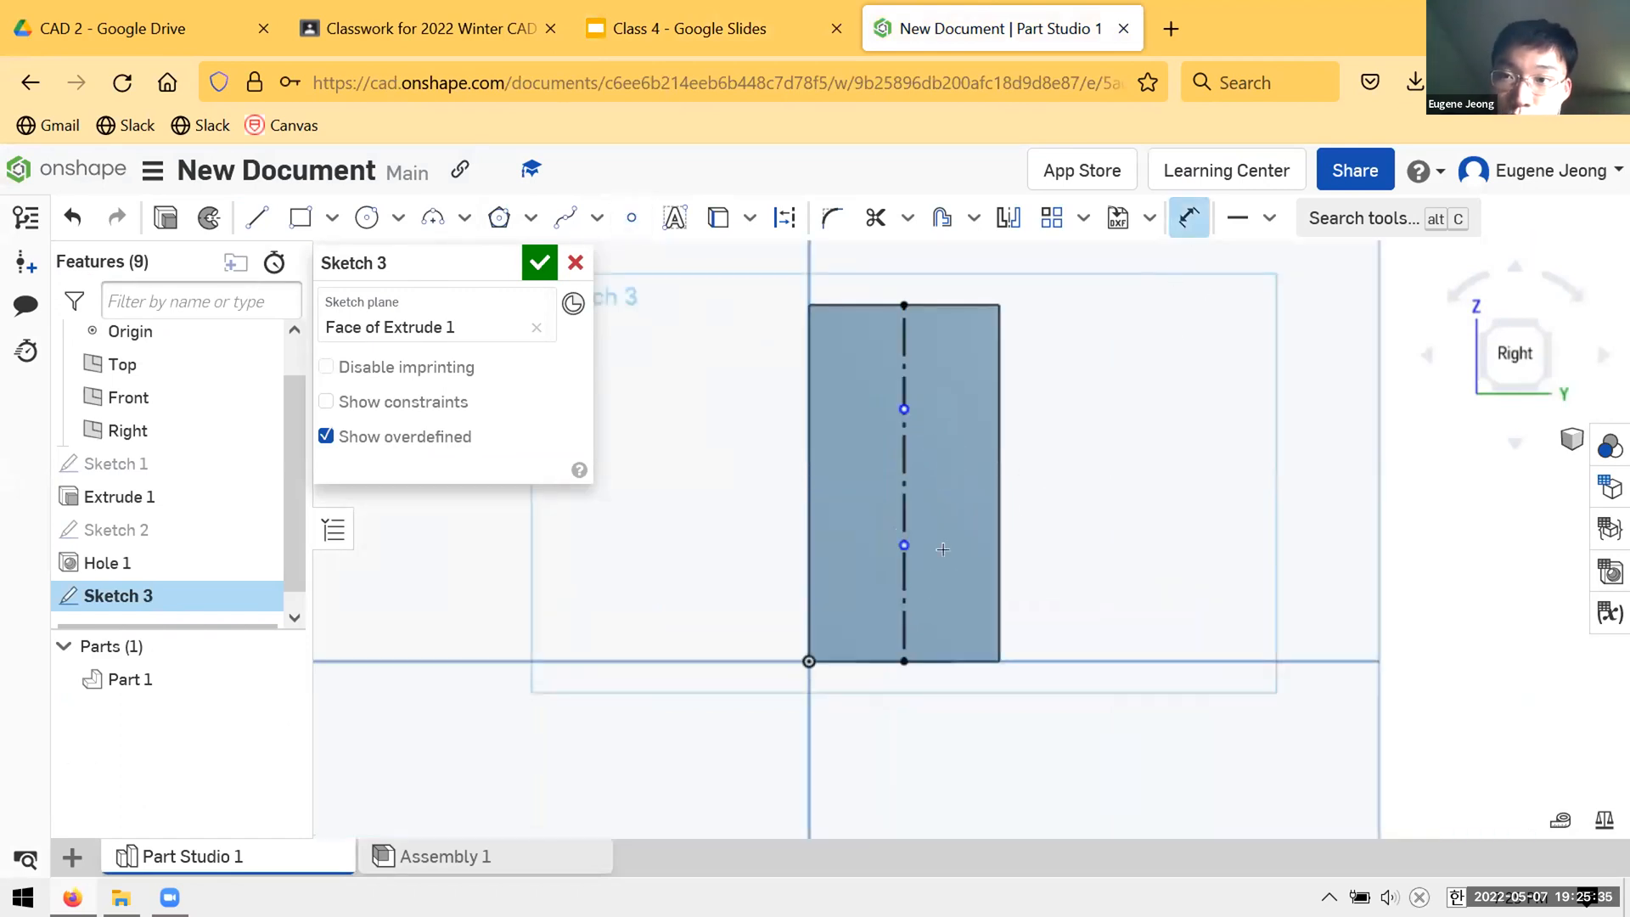
{"action": "left_click", "coordinate": [855, 660]}
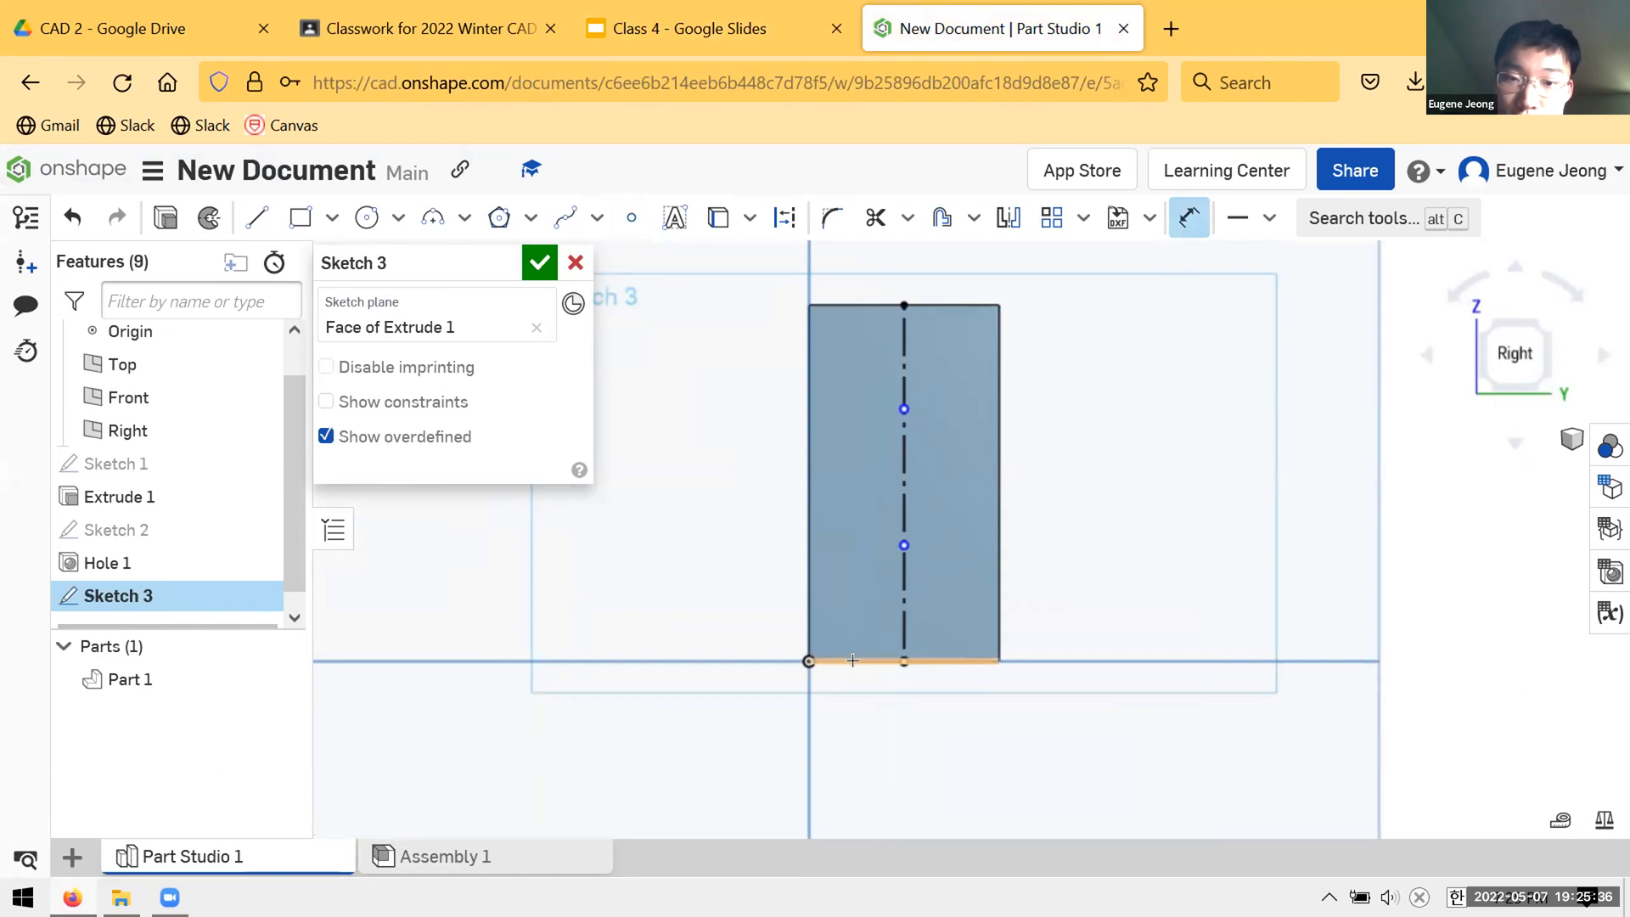
{"action": "left_click", "coordinate": [901, 545]}
{"action": "left_click", "coordinate": [730, 586]}
{"action": "key", "text": "BackSpace"}
{"action": "type", "text": "0.875"}
{"action": "key", "text": "Return"}
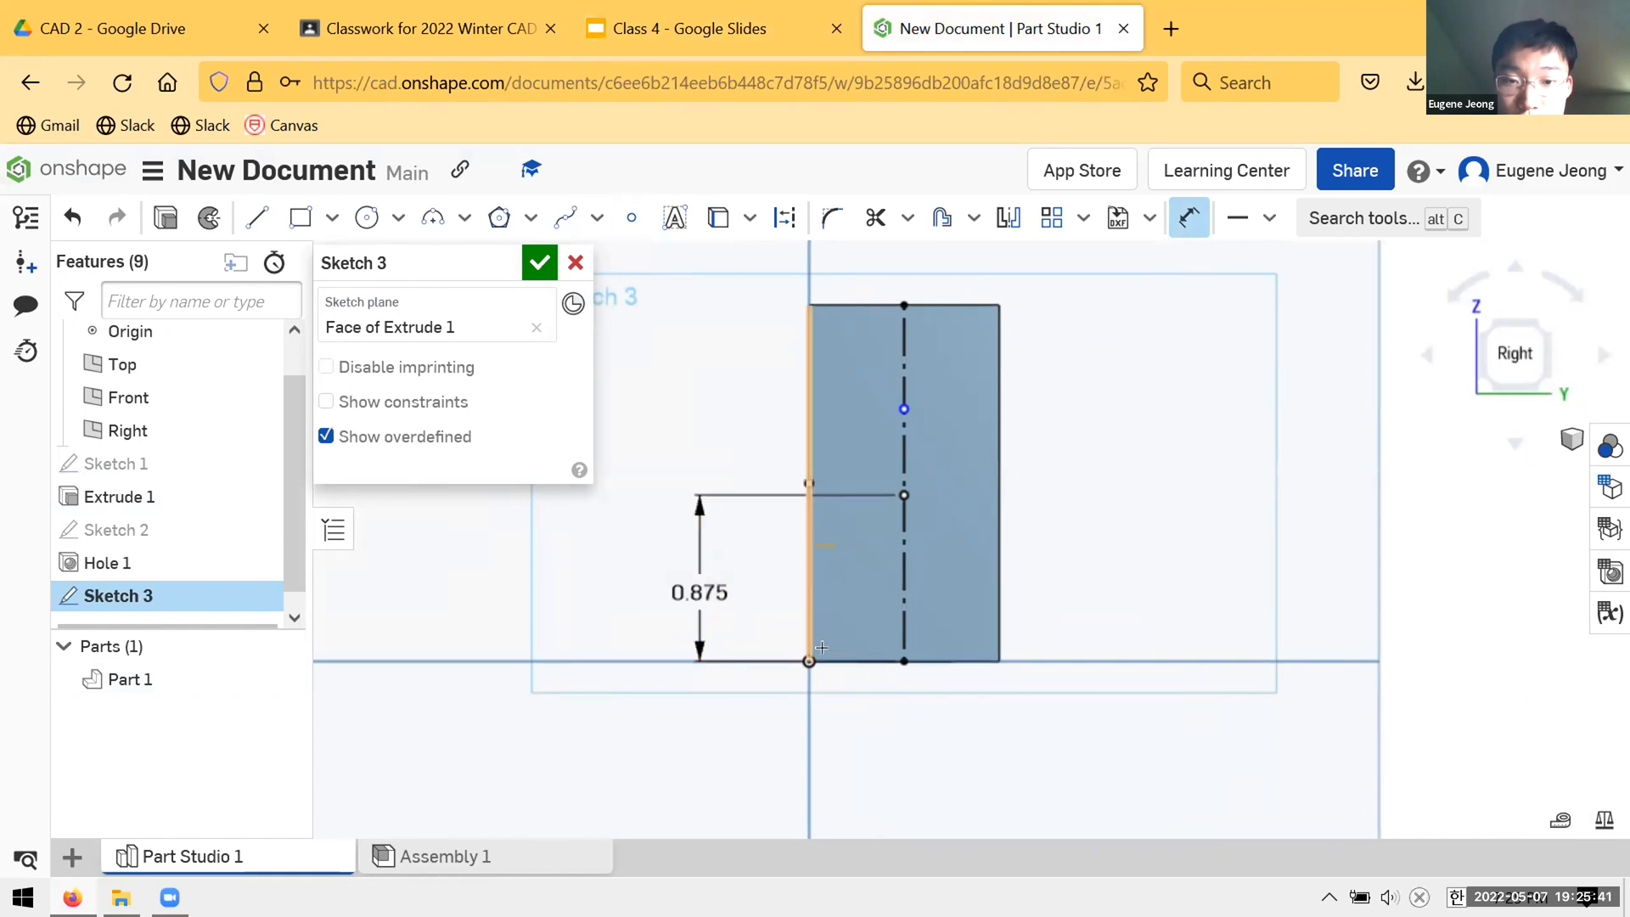
- Dimension the upper sketch point 1.5 in above the block's bottom edge
{"action": "left_click", "coordinate": [903, 410]}
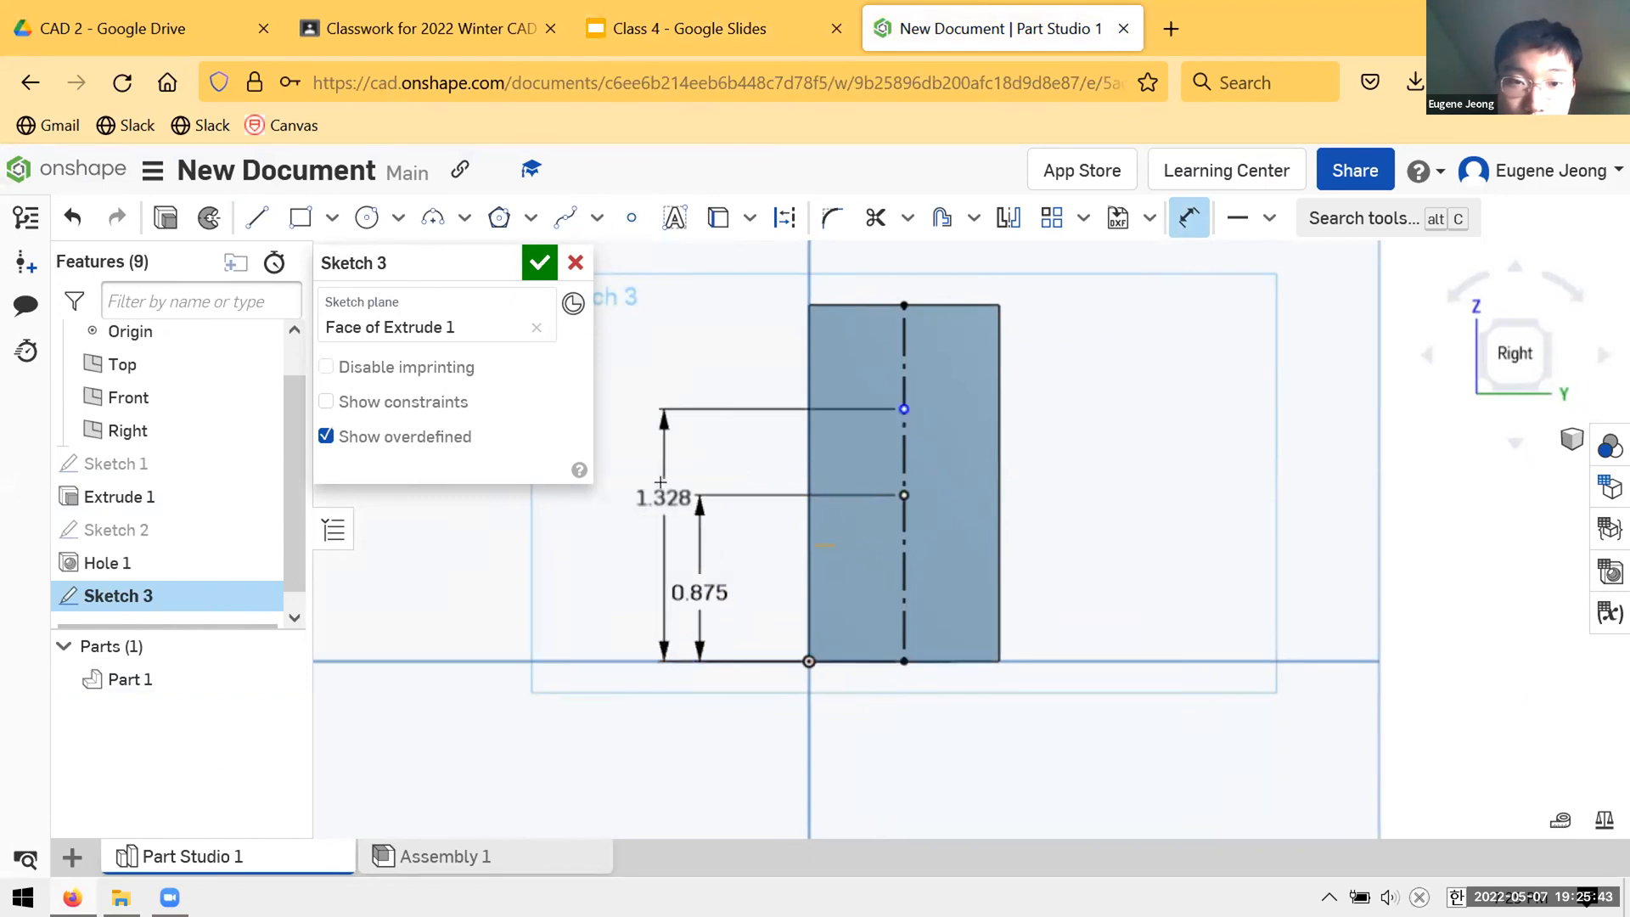
{"action": "left_click", "coordinate": [671, 508]}
{"action": "type", "text": "1.6"}
{"action": "key", "text": "Return"}
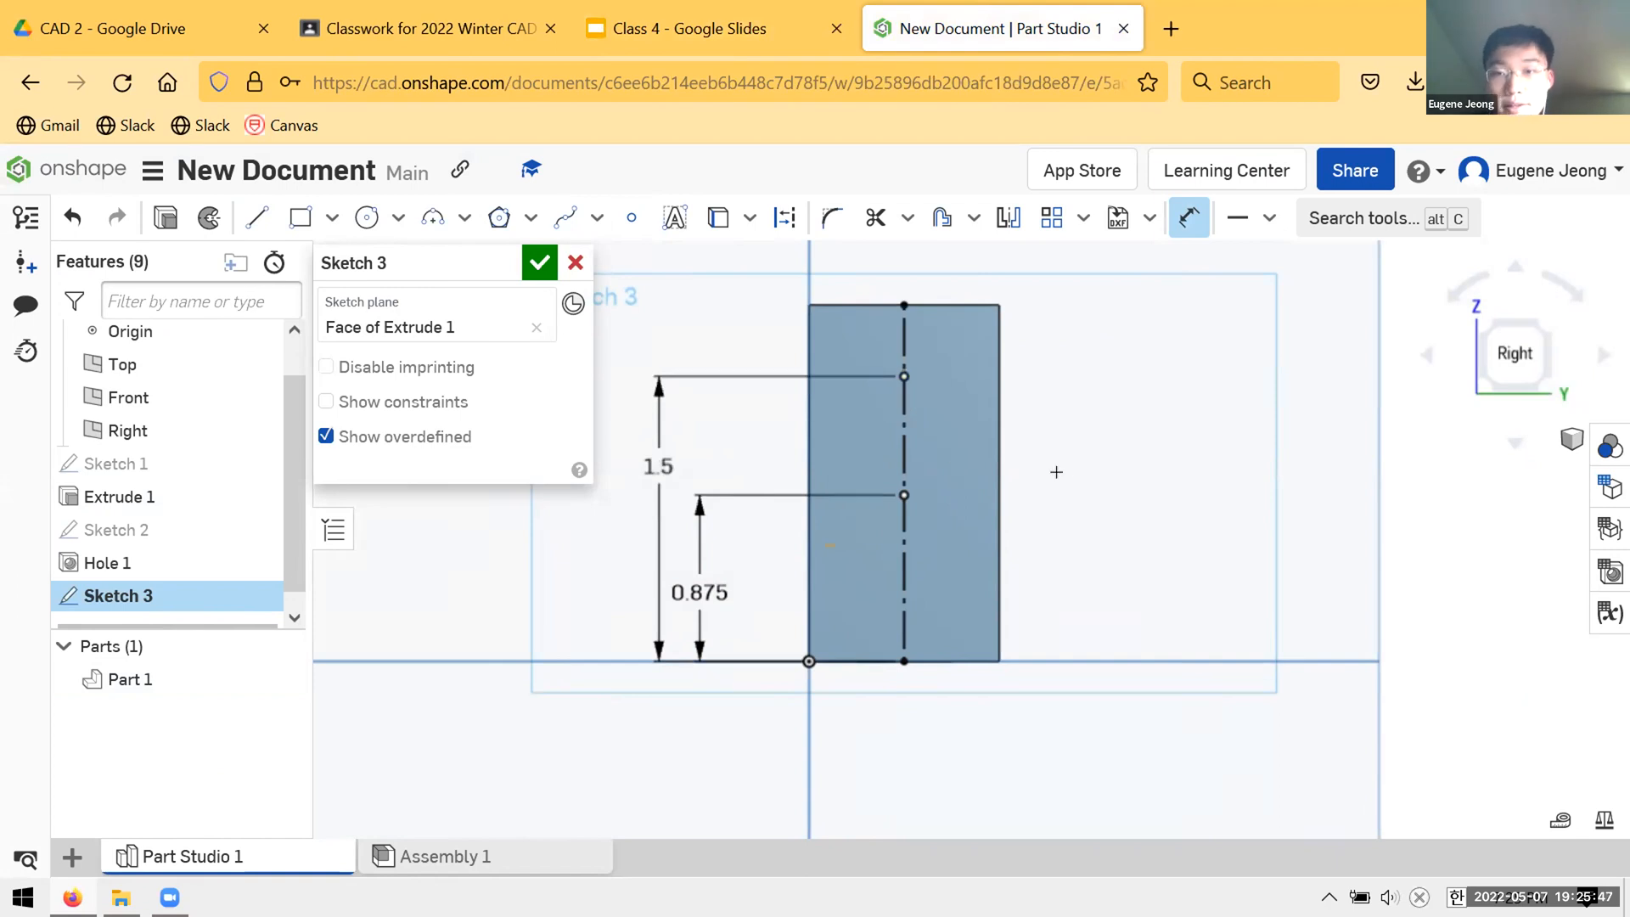
- Compare the sketched hole points and the main bore with the Cylinder drawing in Google Slides, and finish the sketch in Onshape
{"action": "scroll", "coordinate": [1056, 472], "scroll_direction": "down", "scroll_amount": 1}
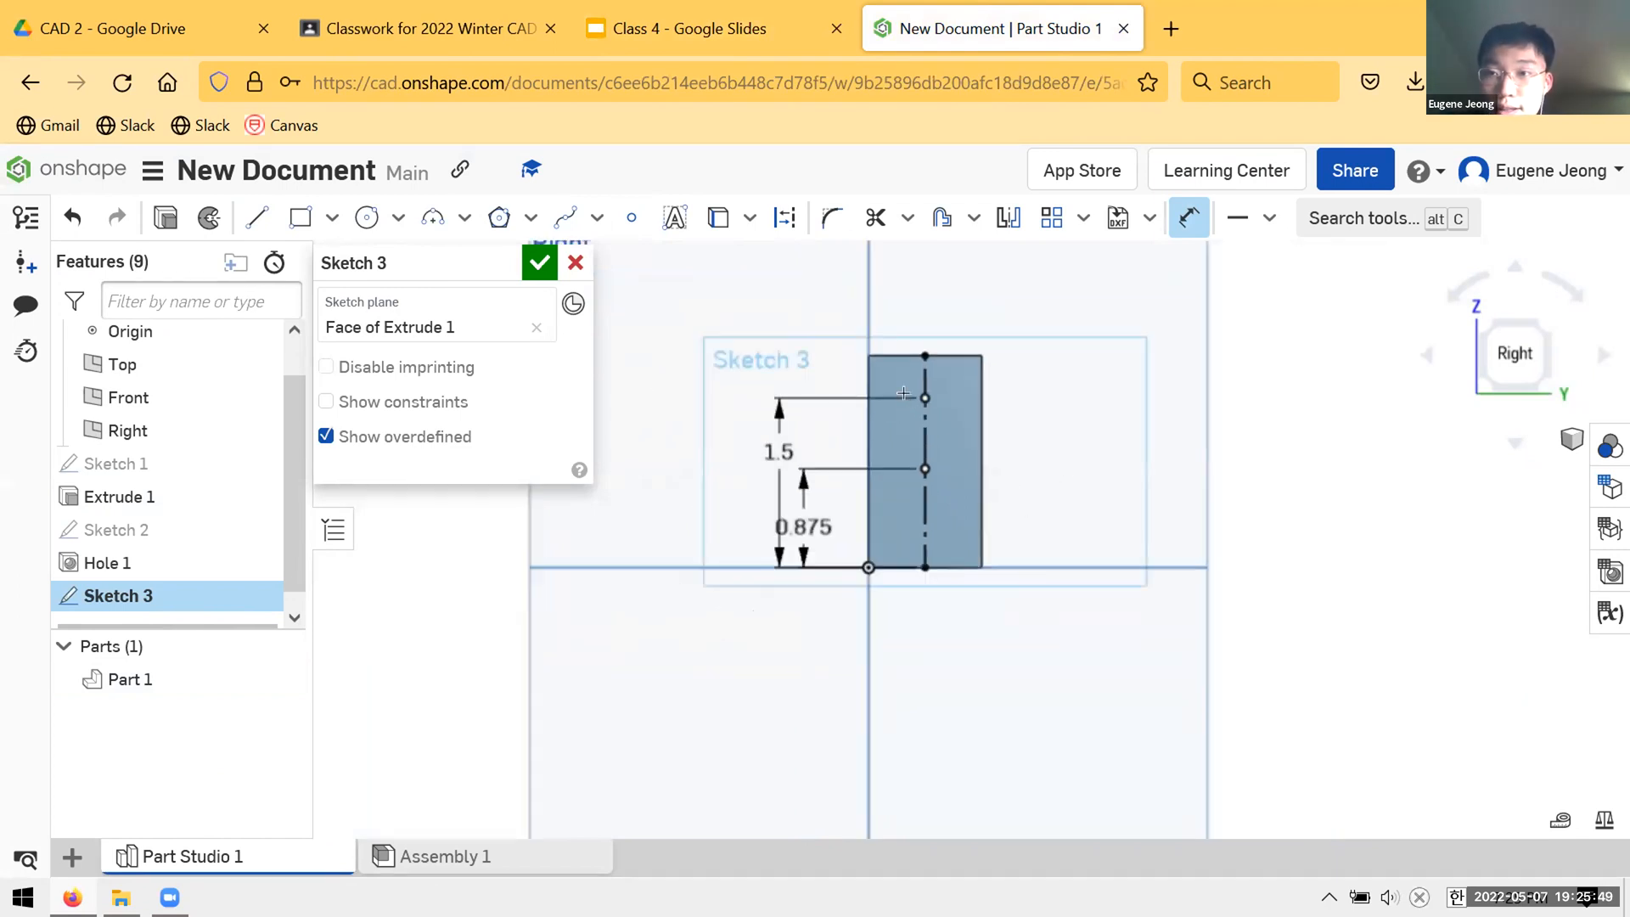
{"action": "scroll", "coordinate": [907, 399], "scroll_direction": "up", "scroll_amount": 1}
{"action": "right_click_drag", "start_coordinate": [1088, 498], "coordinate": [1096, 478]}
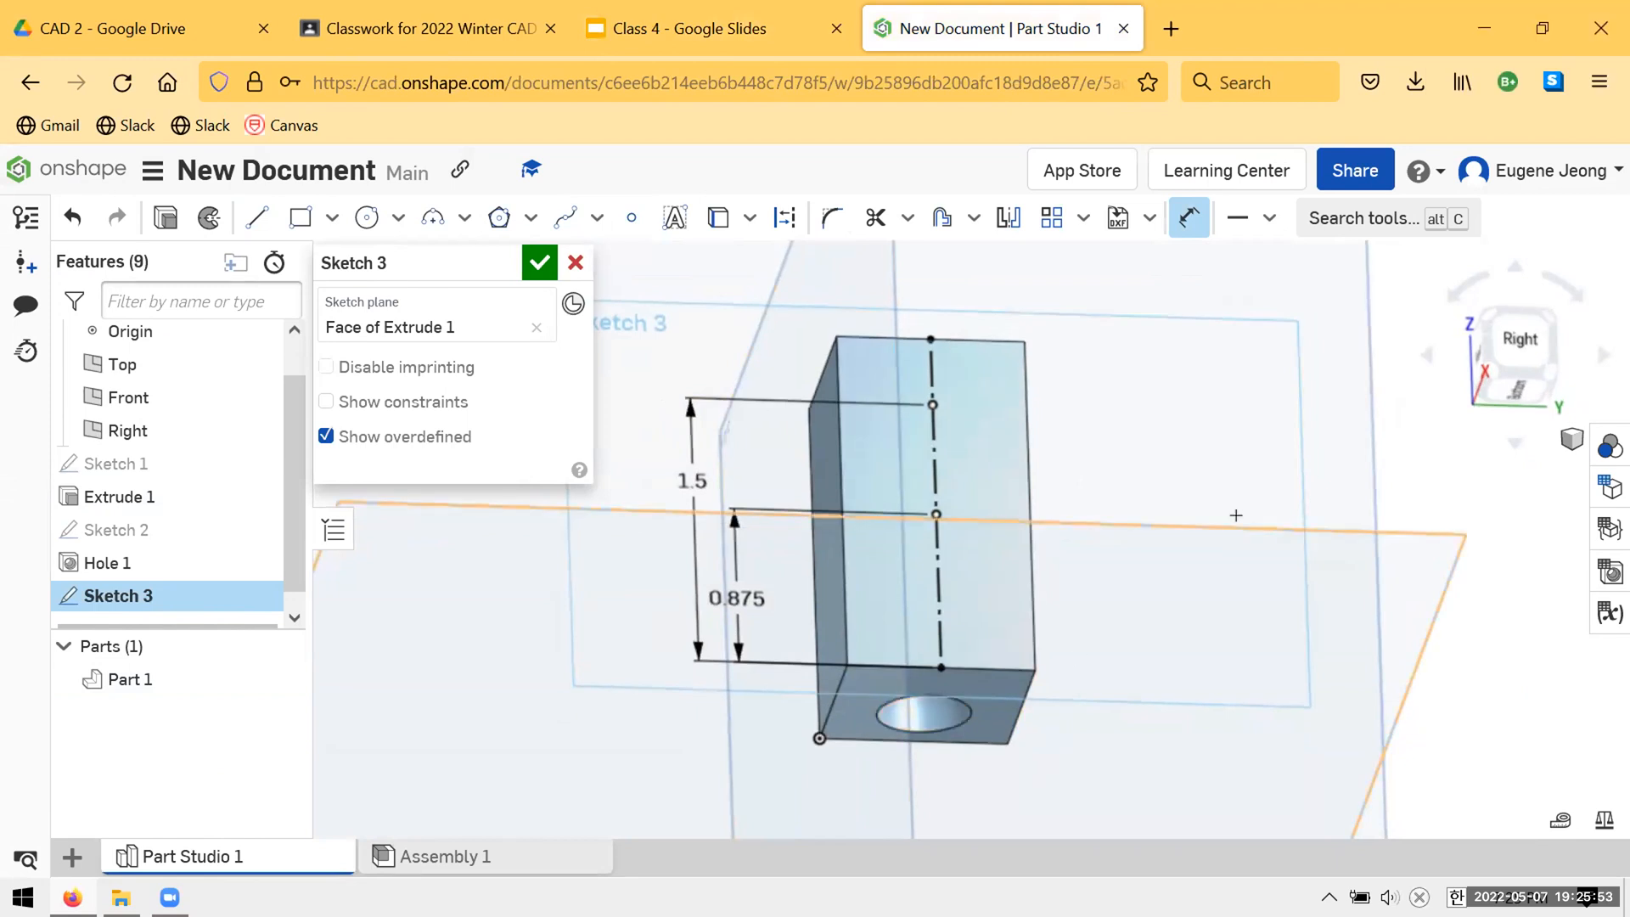
{"action": "right_click_drag", "start_coordinate": [938, 675], "coordinate": [943, 620]}
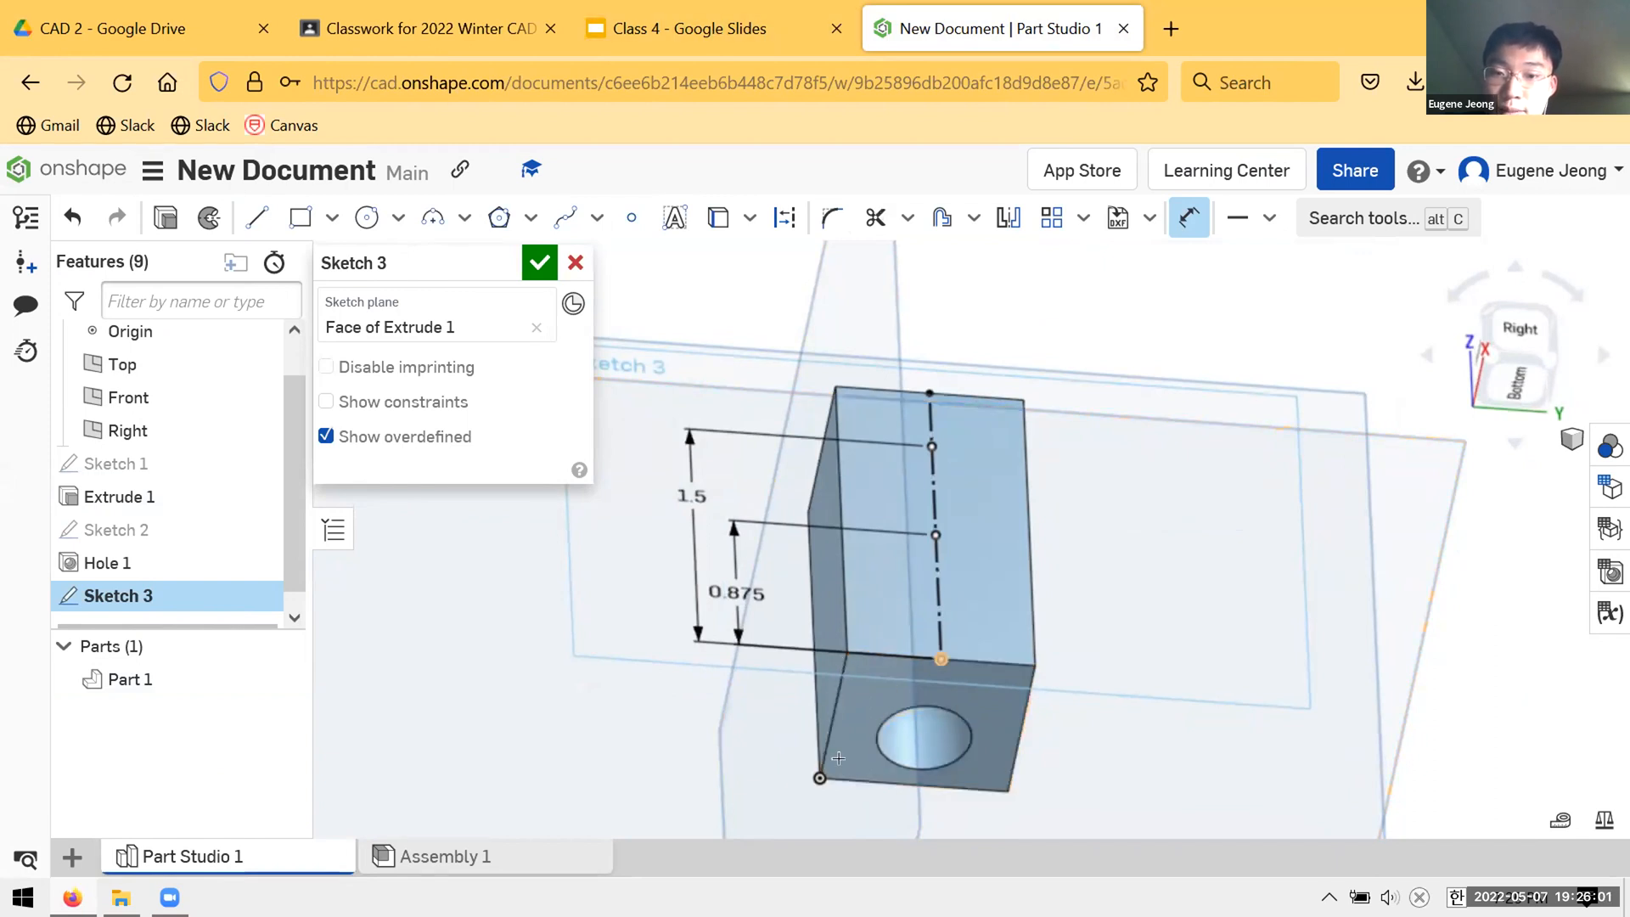
{"action": "right_click_drag", "start_coordinate": [979, 666], "coordinate": [988, 618]}
{"action": "right_click_drag", "start_coordinate": [974, 482], "coordinate": [953, 713]}
{"action": "right_click_drag", "start_coordinate": [951, 620], "coordinate": [946, 696]}
{"action": "left_click", "coordinate": [767, 10]}
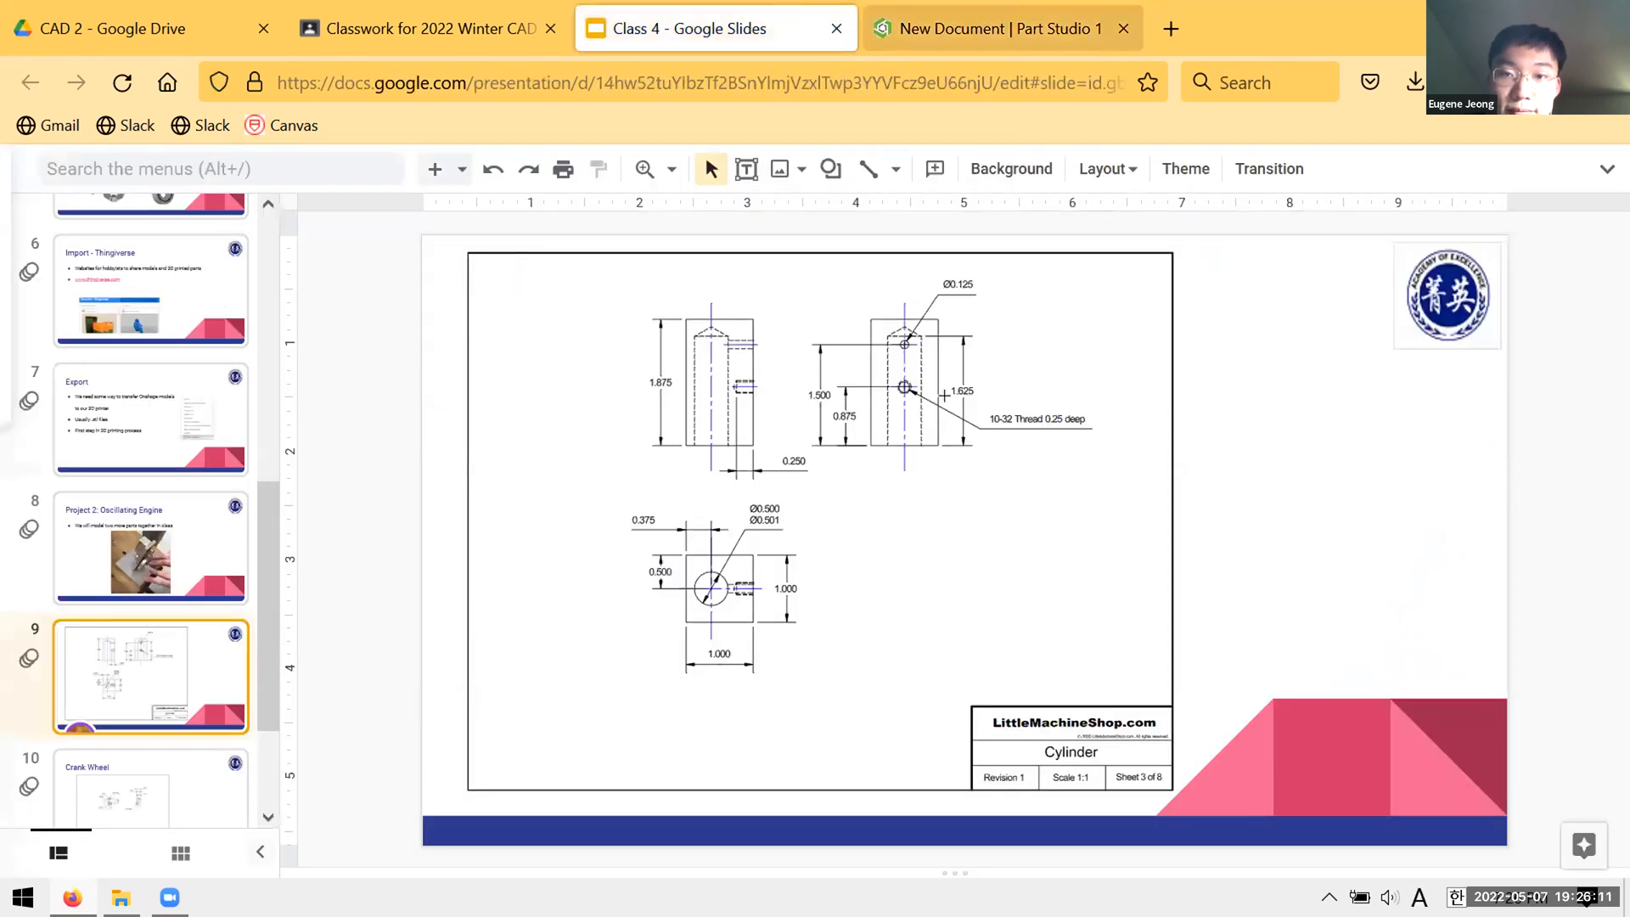
{"action": "left_click", "coordinate": [973, 10]}
{"action": "right_click_drag", "start_coordinate": [1017, 424], "coordinate": [983, 491]}
{"action": "scroll", "coordinate": [960, 407], "scroll_direction": "down", "scroll_amount": 2}
{"action": "scroll", "coordinate": [959, 374], "scroll_direction": "up", "scroll_amount": 3}
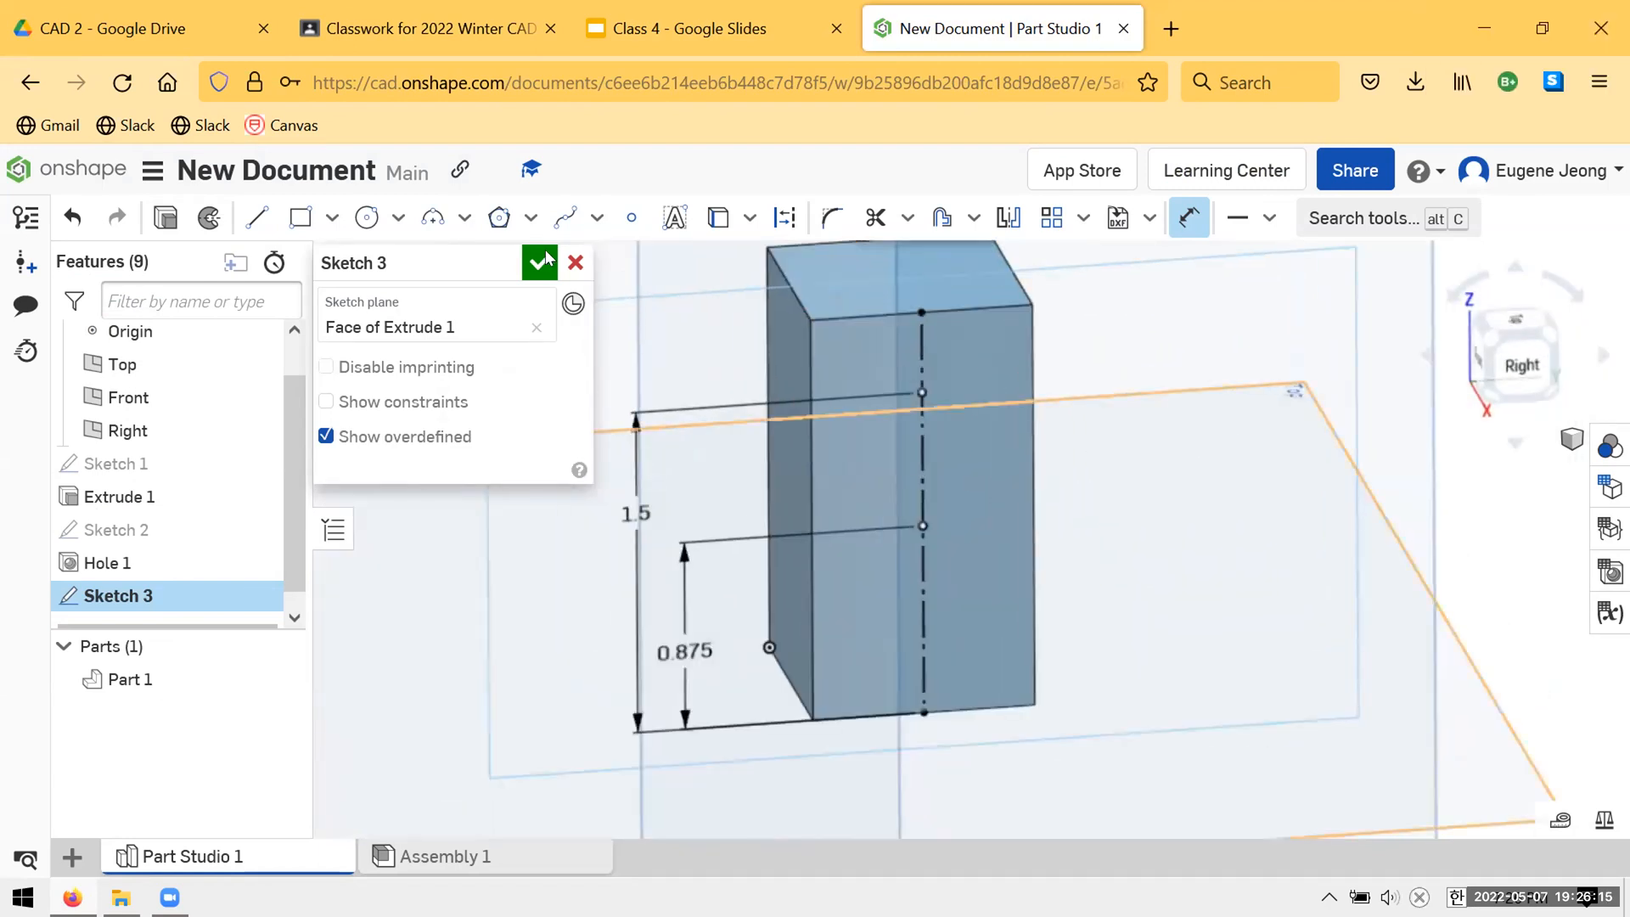
- Review the side holes and bore on the Cylinder drawing in Google Slides, and inspect the bore from the block's underside in Onshape
{"action": "key", "text": "ctrl+shift+Tab"}
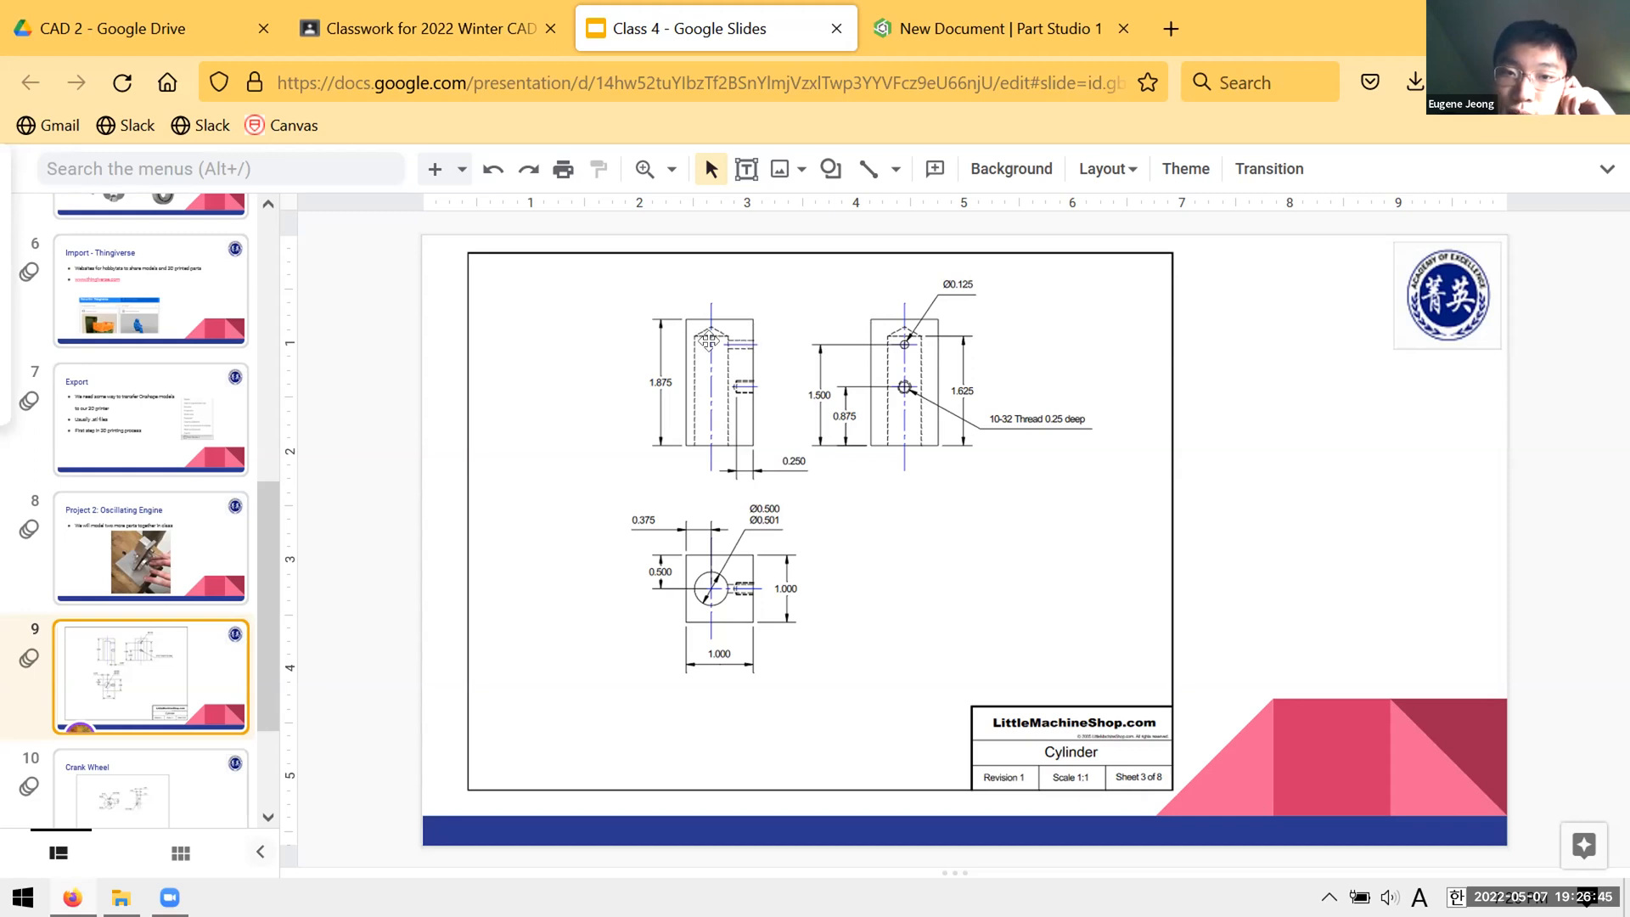
{"action": "left_click", "coordinate": [976, 28]}
{"action": "right_click_drag", "start_coordinate": [902, 243], "coordinate": [980, 330]}
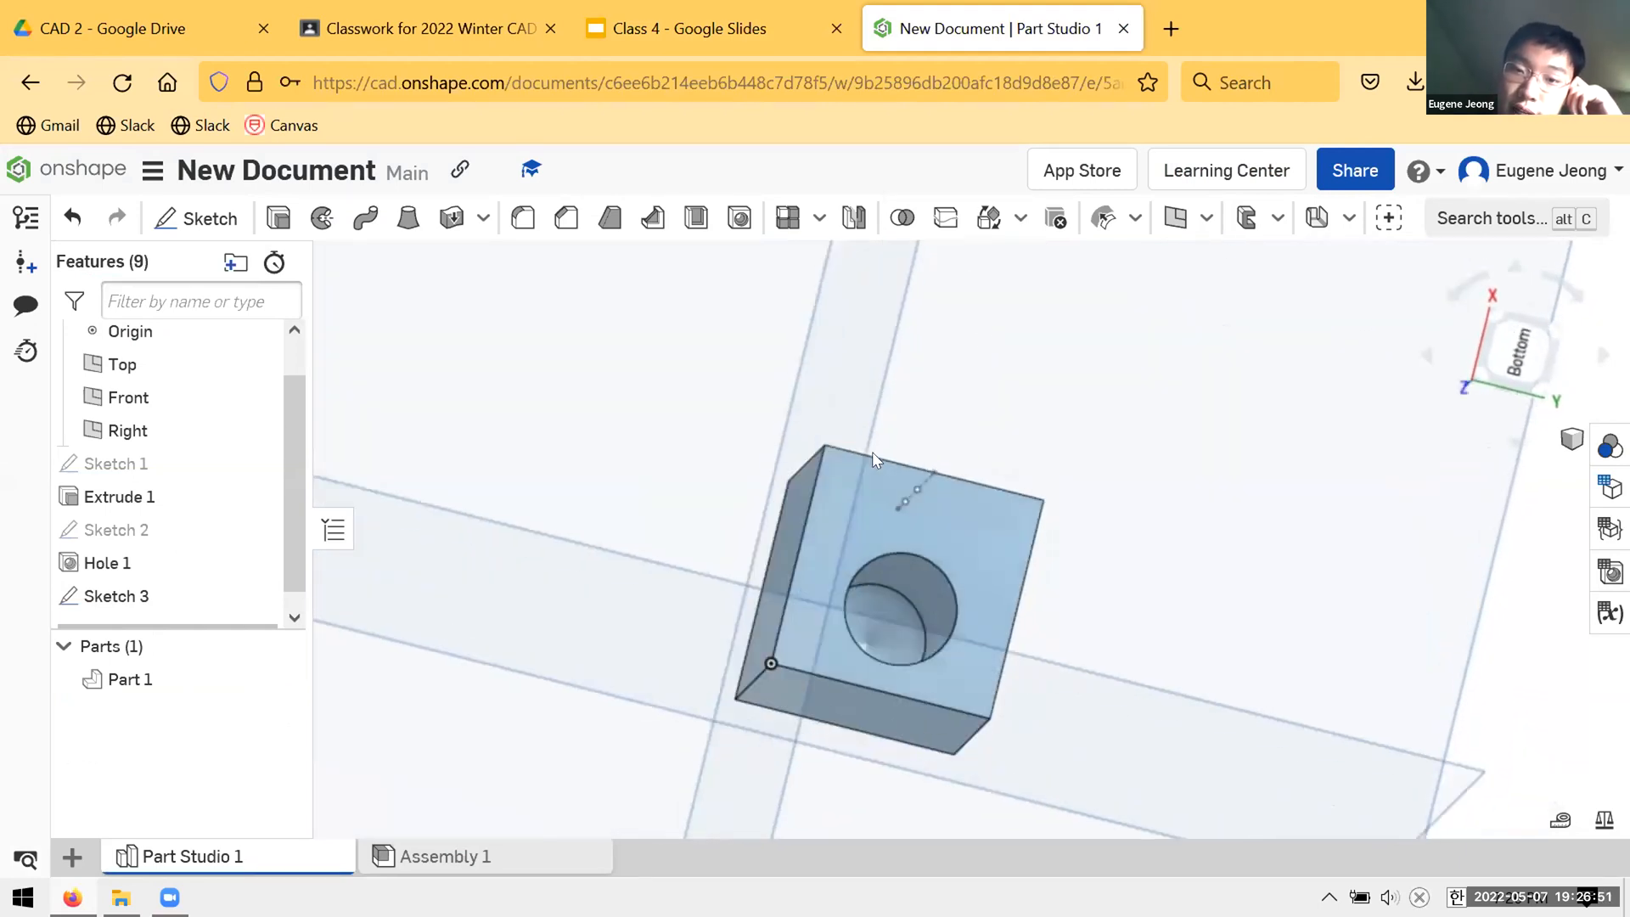
{"action": "right_click_drag", "start_coordinate": [875, 584], "coordinate": [884, 573]}
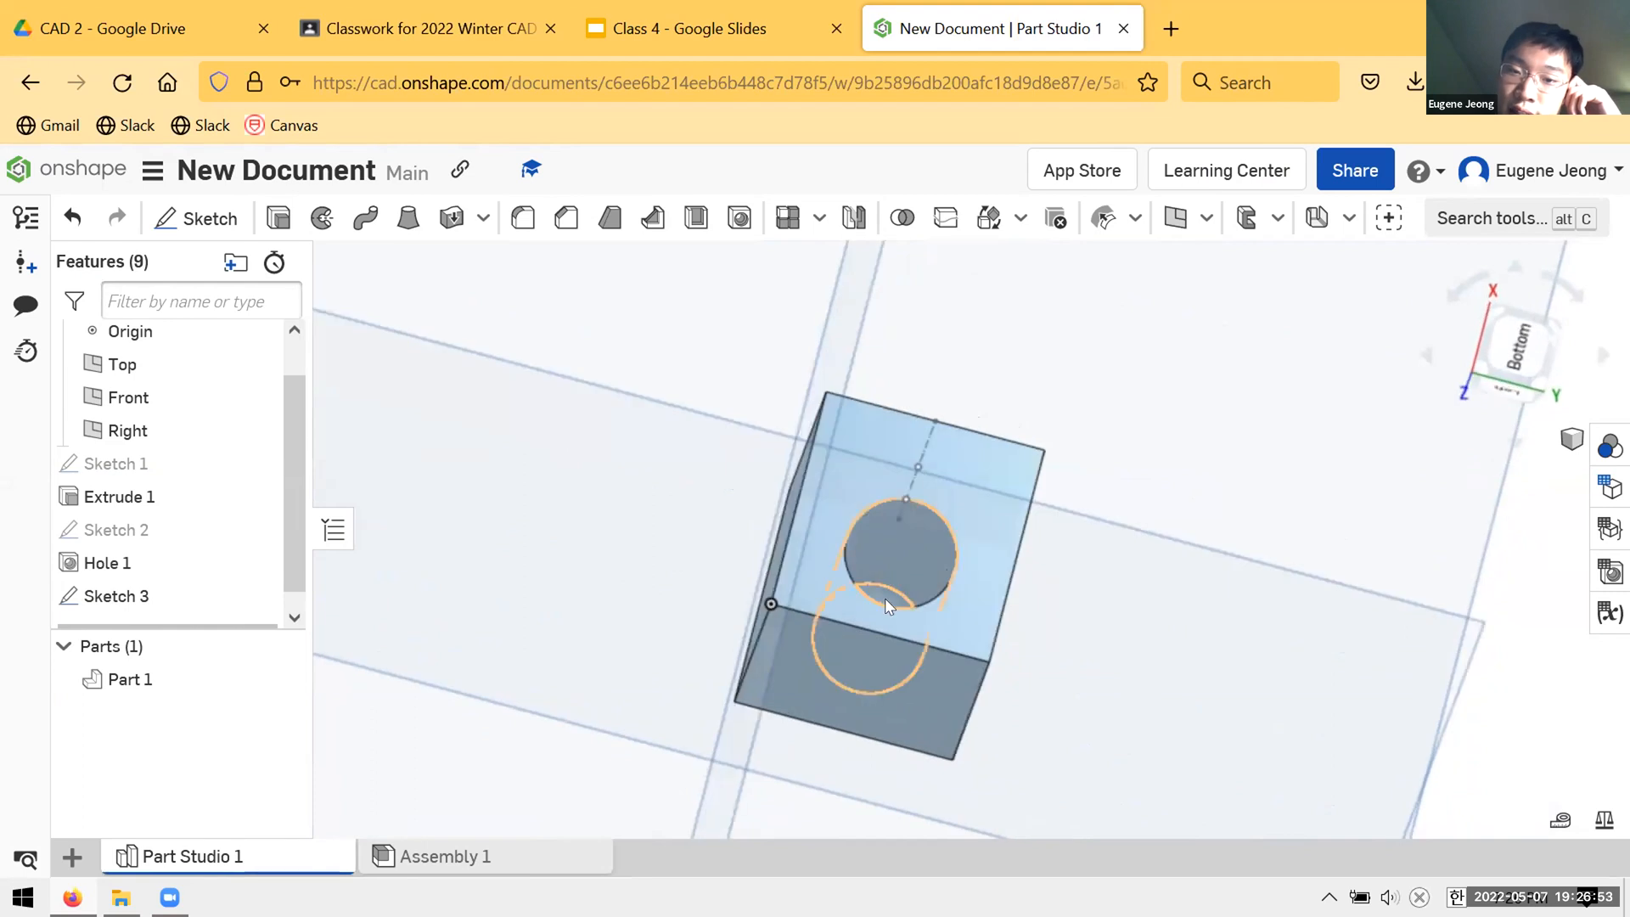
{"action": "right_click_drag", "start_coordinate": [925, 415], "coordinate": [973, 640]}
{"action": "scroll", "coordinate": [929, 528], "scroll_direction": "down", "scroll_amount": 5}
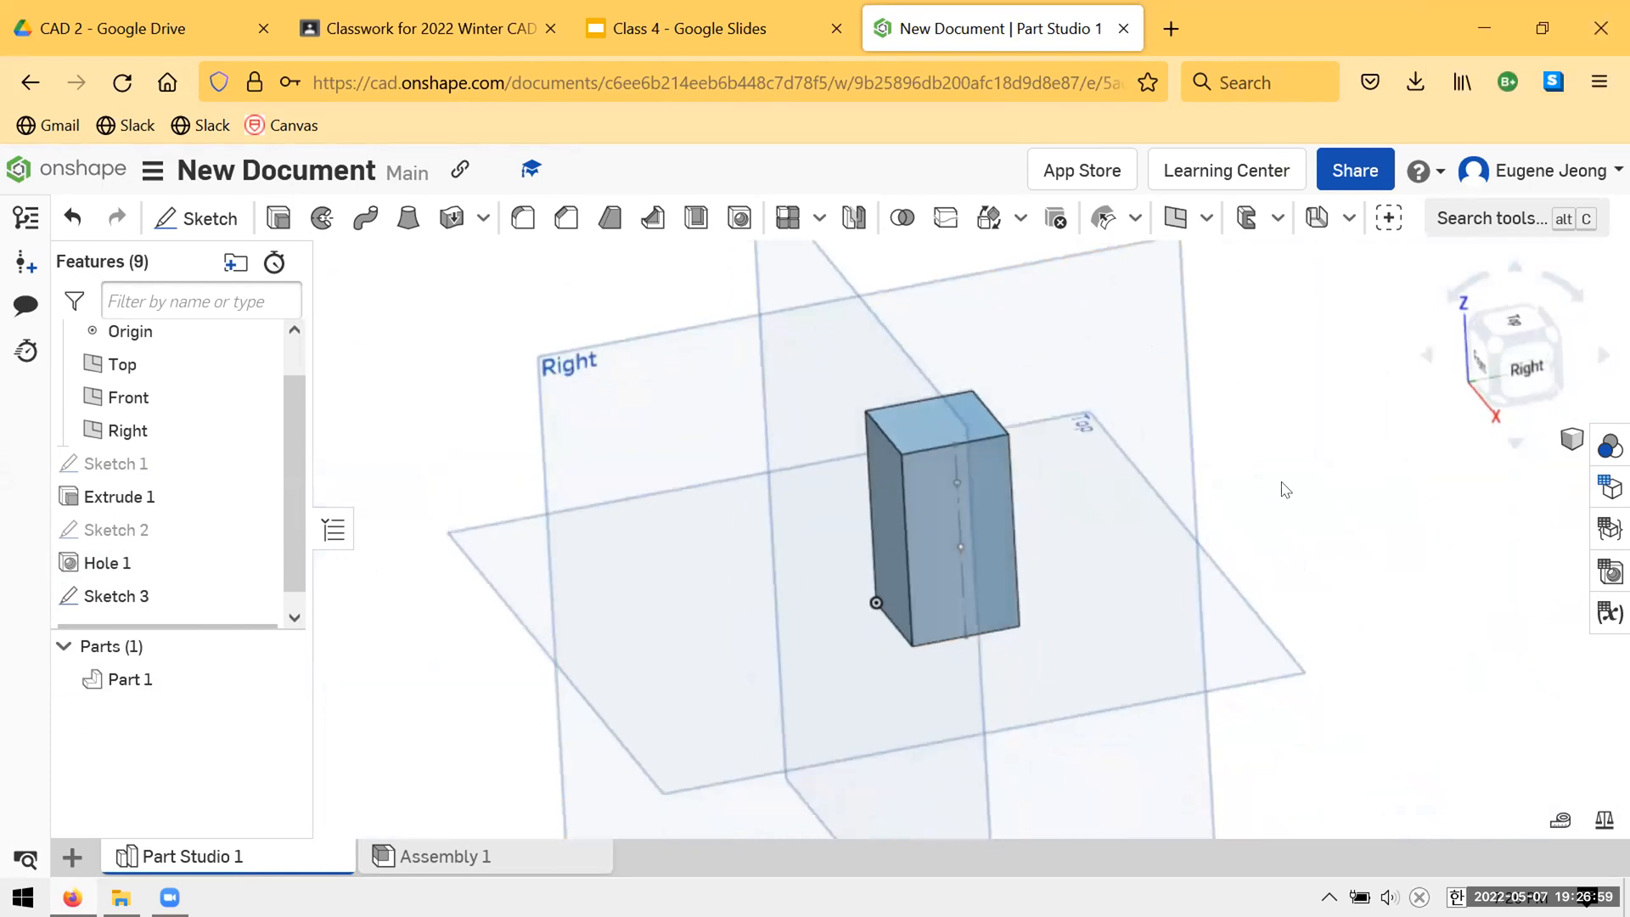
- Start a simple hole with a 0.125 in diameter and place it at the upper sketch point on the right face
{"action": "key", "text": "shift+4"}
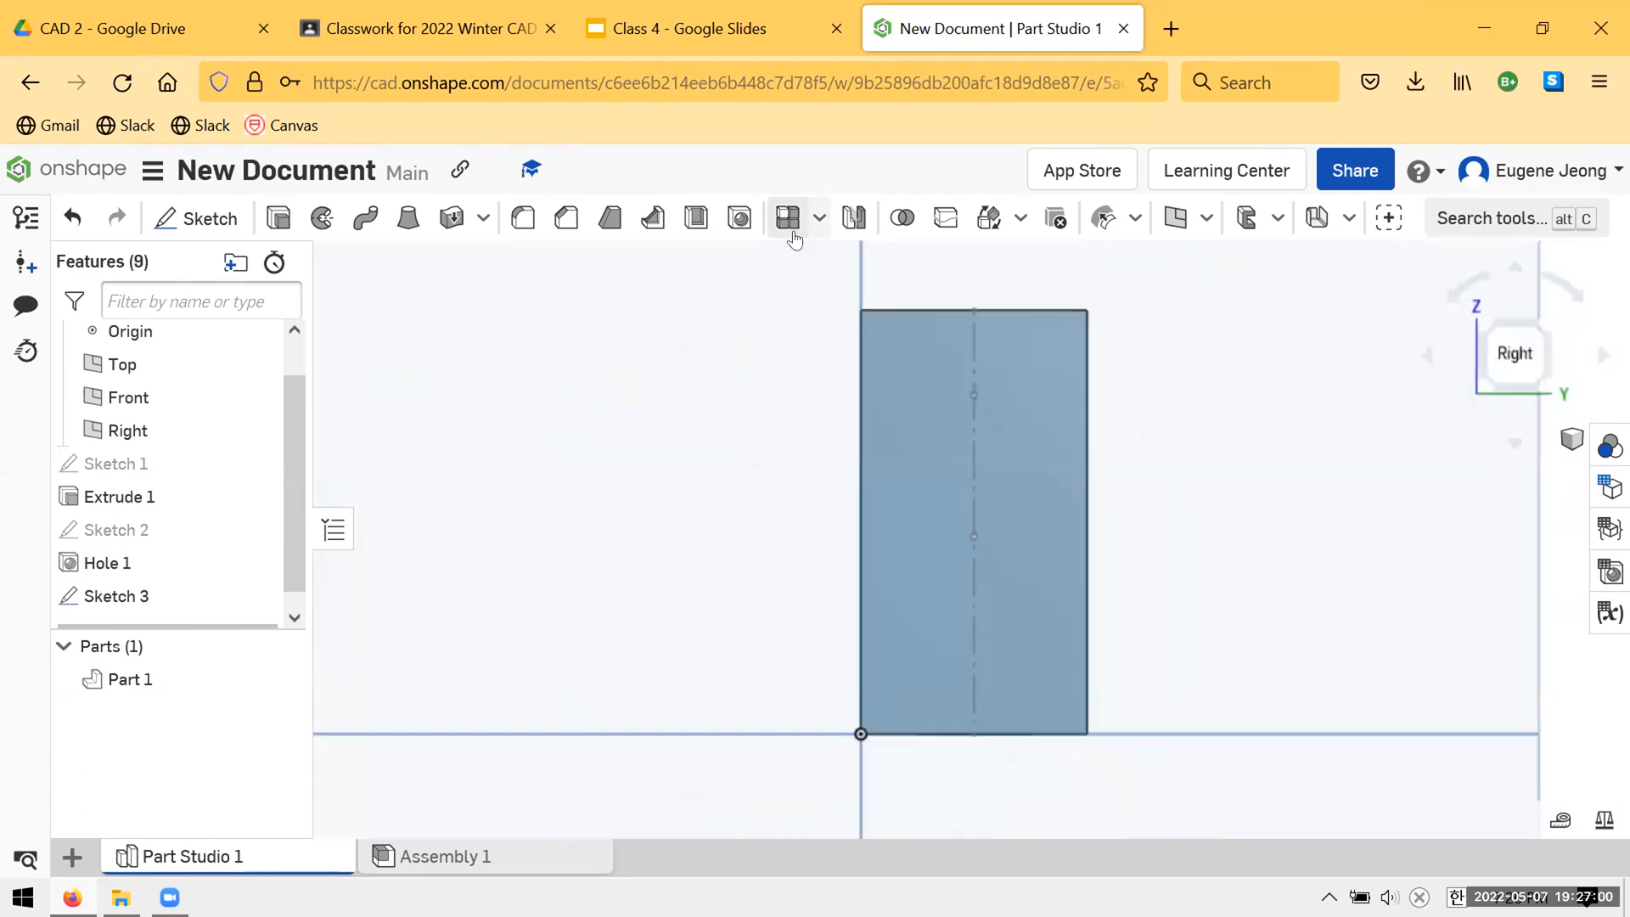
{"action": "left_click", "coordinate": [732, 222]}
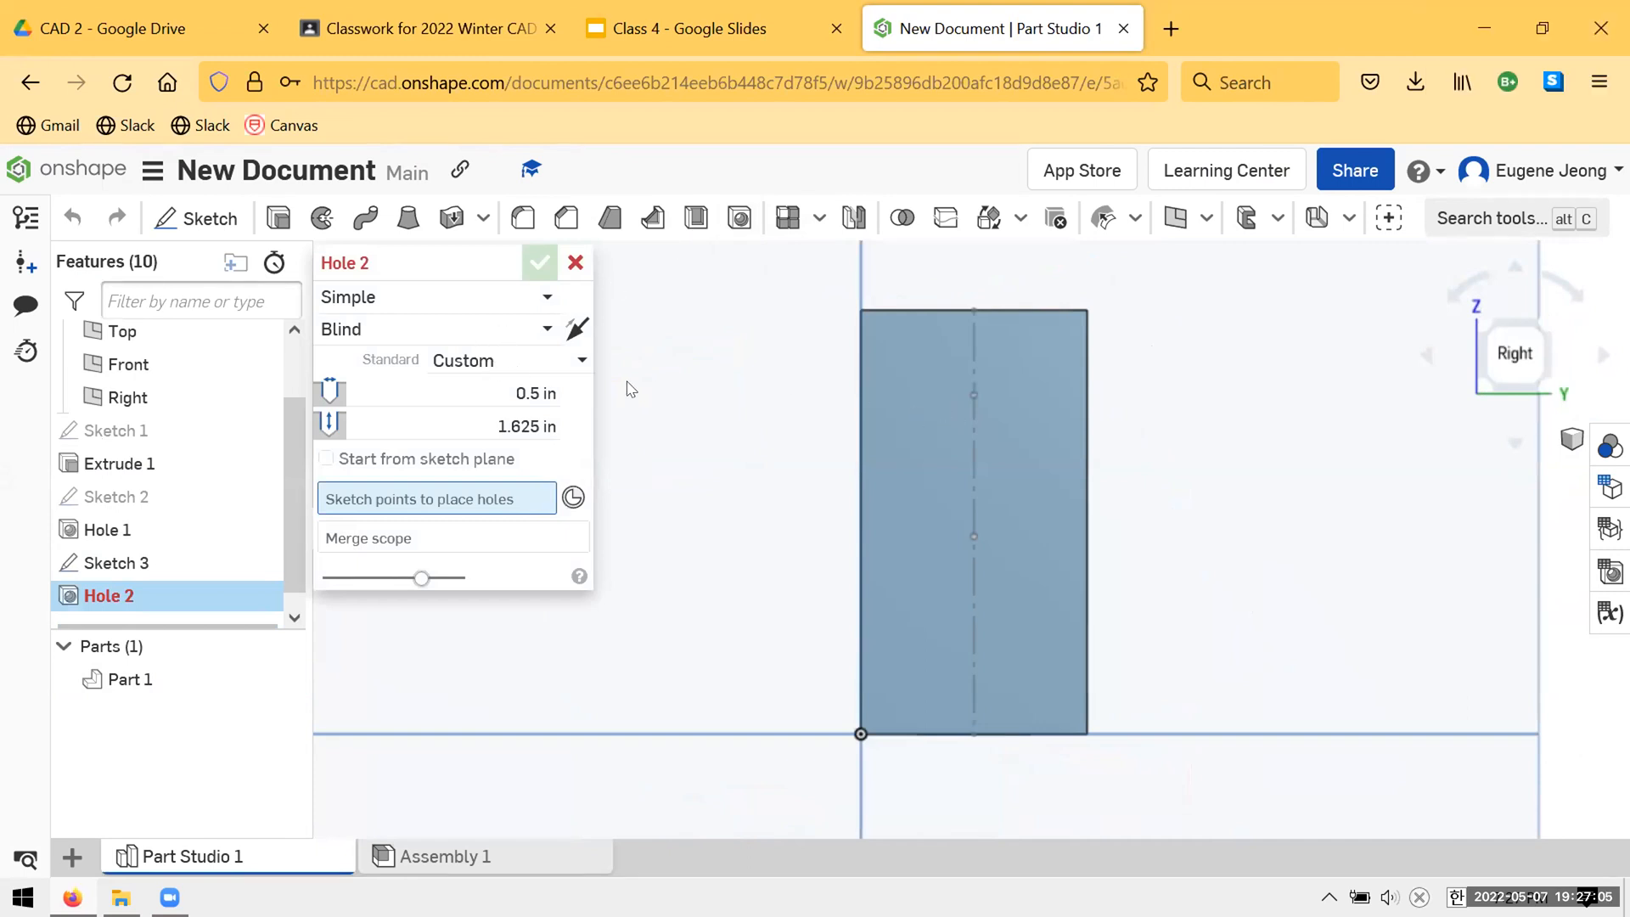
{"action": "left_click", "coordinate": [502, 392]}
{"action": "type", "text": ".125"}
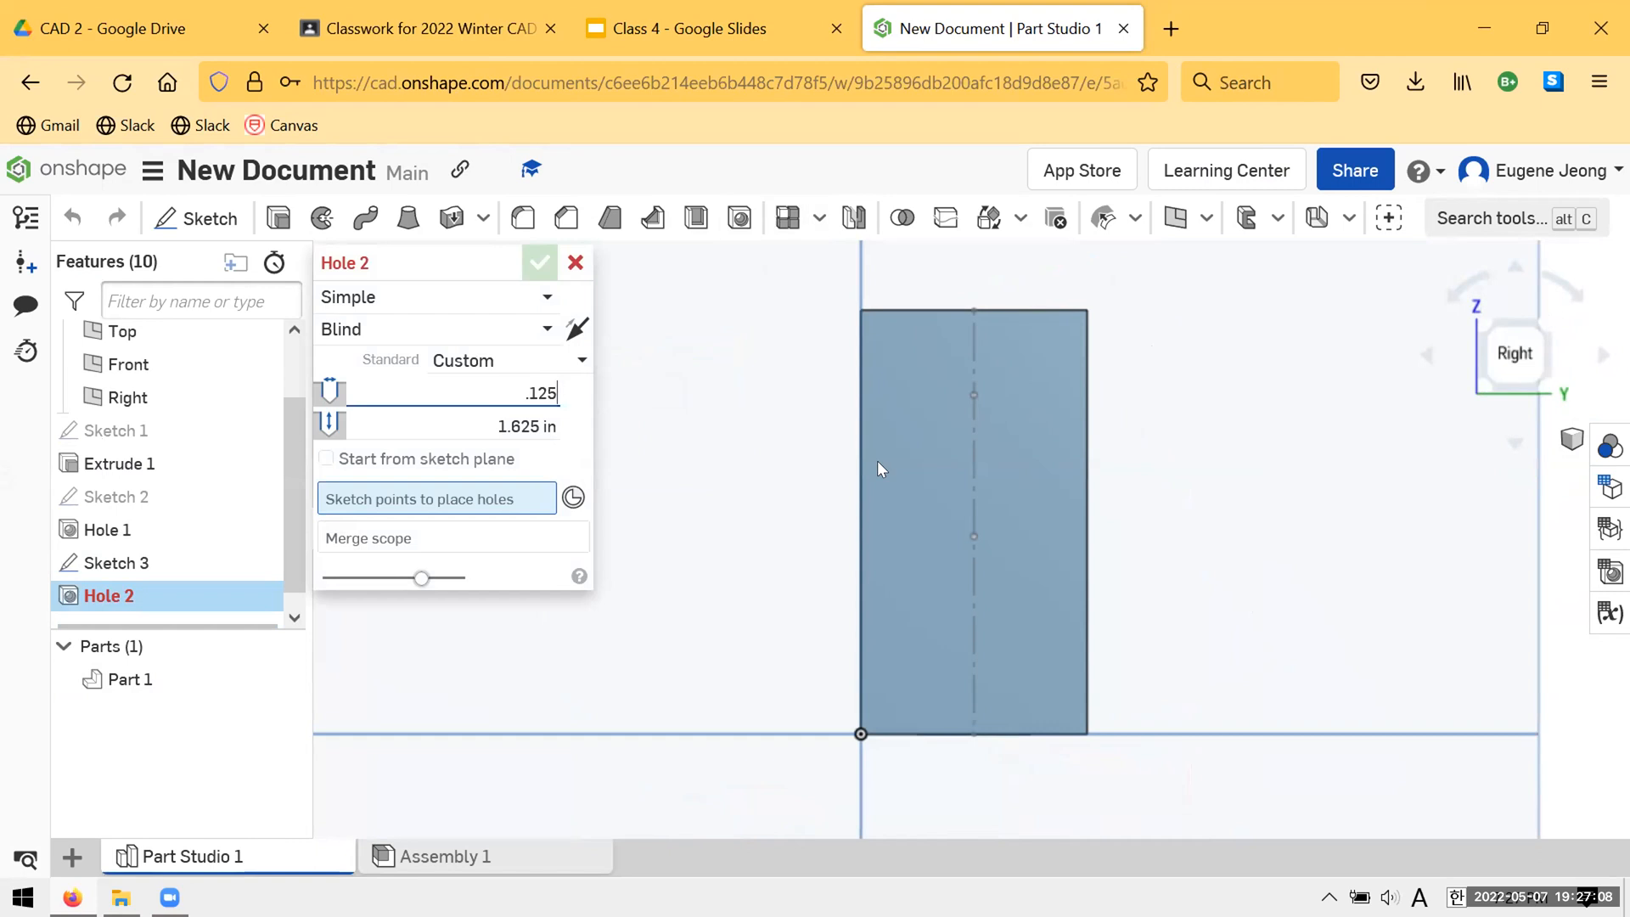
{"action": "right_click_drag", "start_coordinate": [878, 460], "coordinate": [1021, 695]}
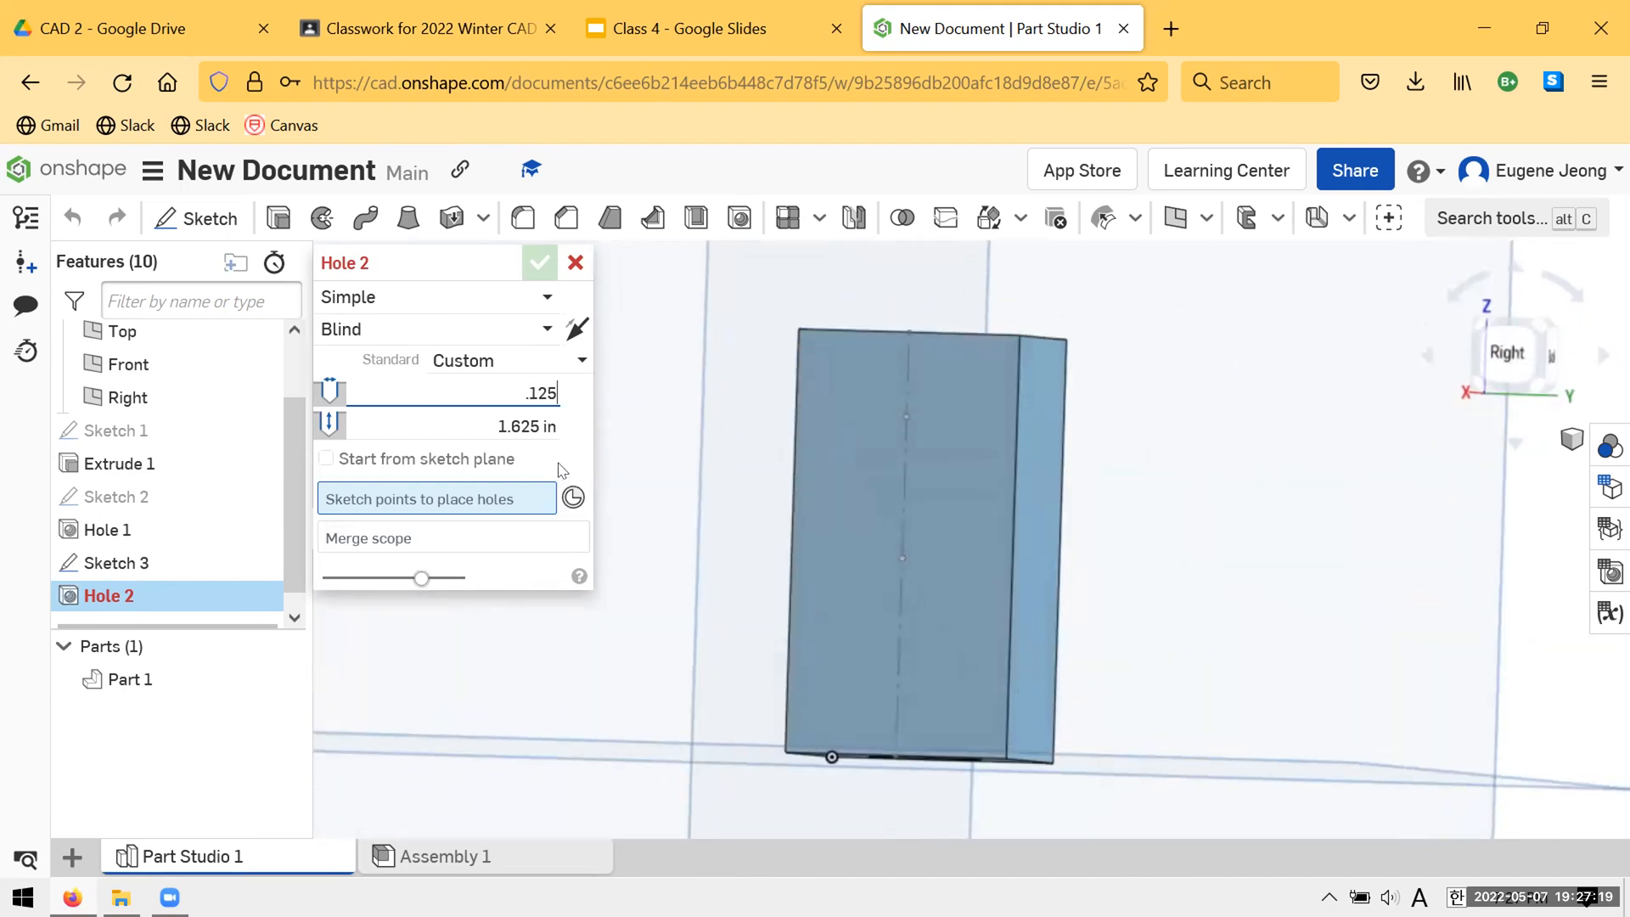
{"action": "key", "text": "Tab"}
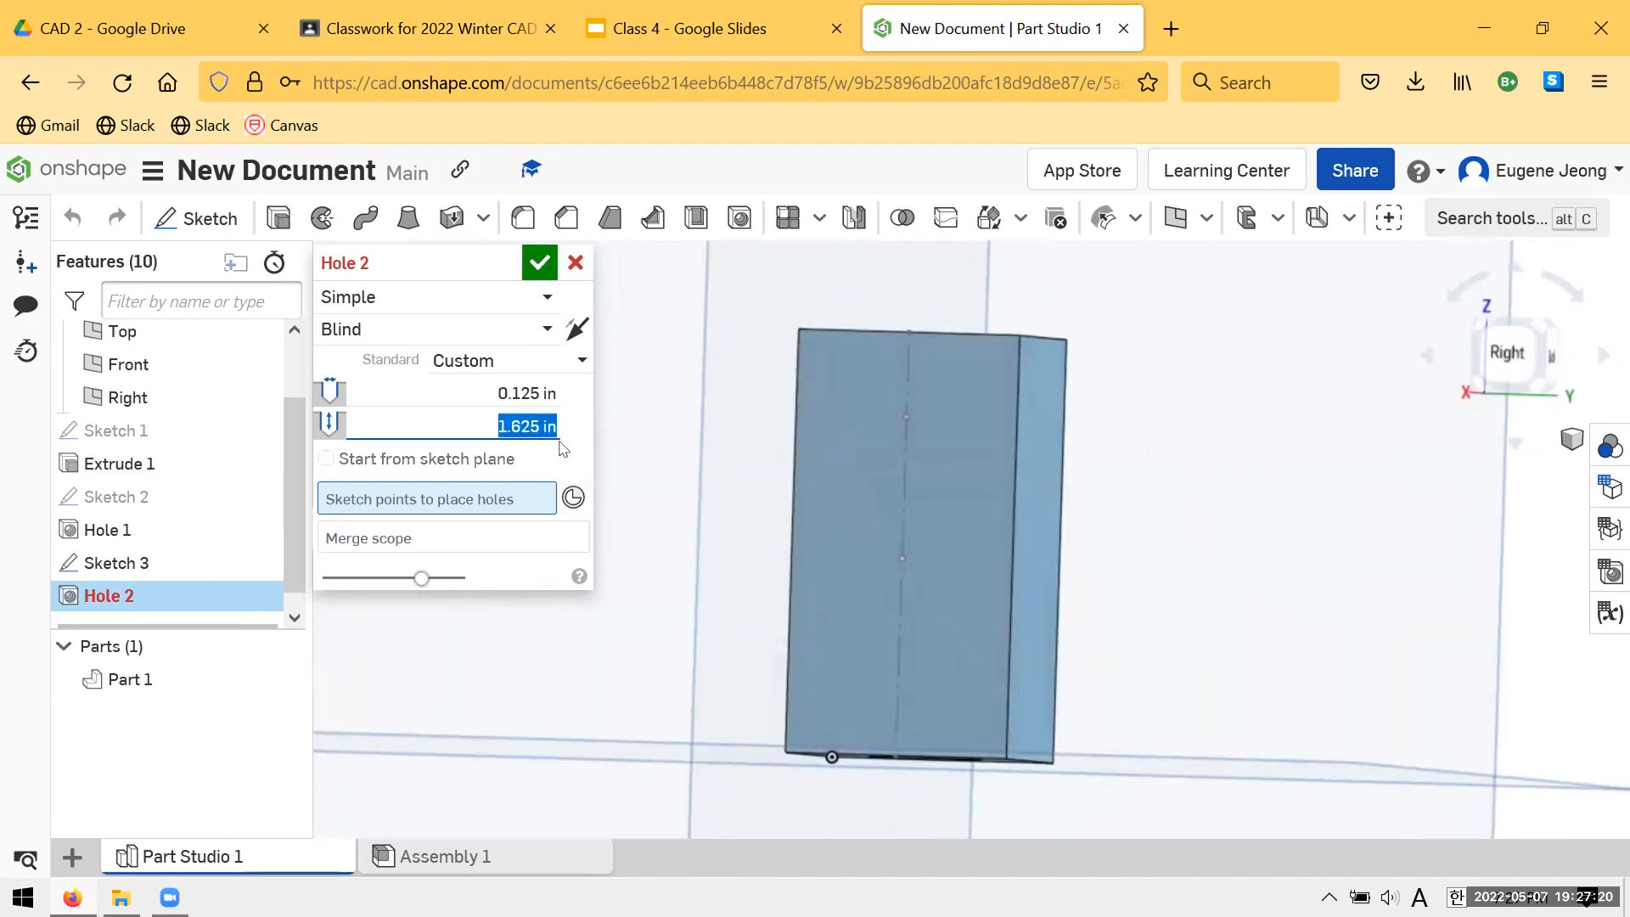
{"action": "left_click", "coordinate": [905, 421]}
- Try a Through termination for the 0.125 in hole on the right face and return it to Blind
{"action": "mouse_move", "coordinate": [1074, 589]}
{"action": "right_mouse_down"}
{"action": "mouse_move", "coordinate": [1085, 484]}
{"action": "mouse_move", "coordinate": [912, 646]}
{"action": "mouse_move", "coordinate": [968, 516]}
{"action": "mouse_move", "coordinate": [968, 620]}
{"action": "right_mouse_up"}
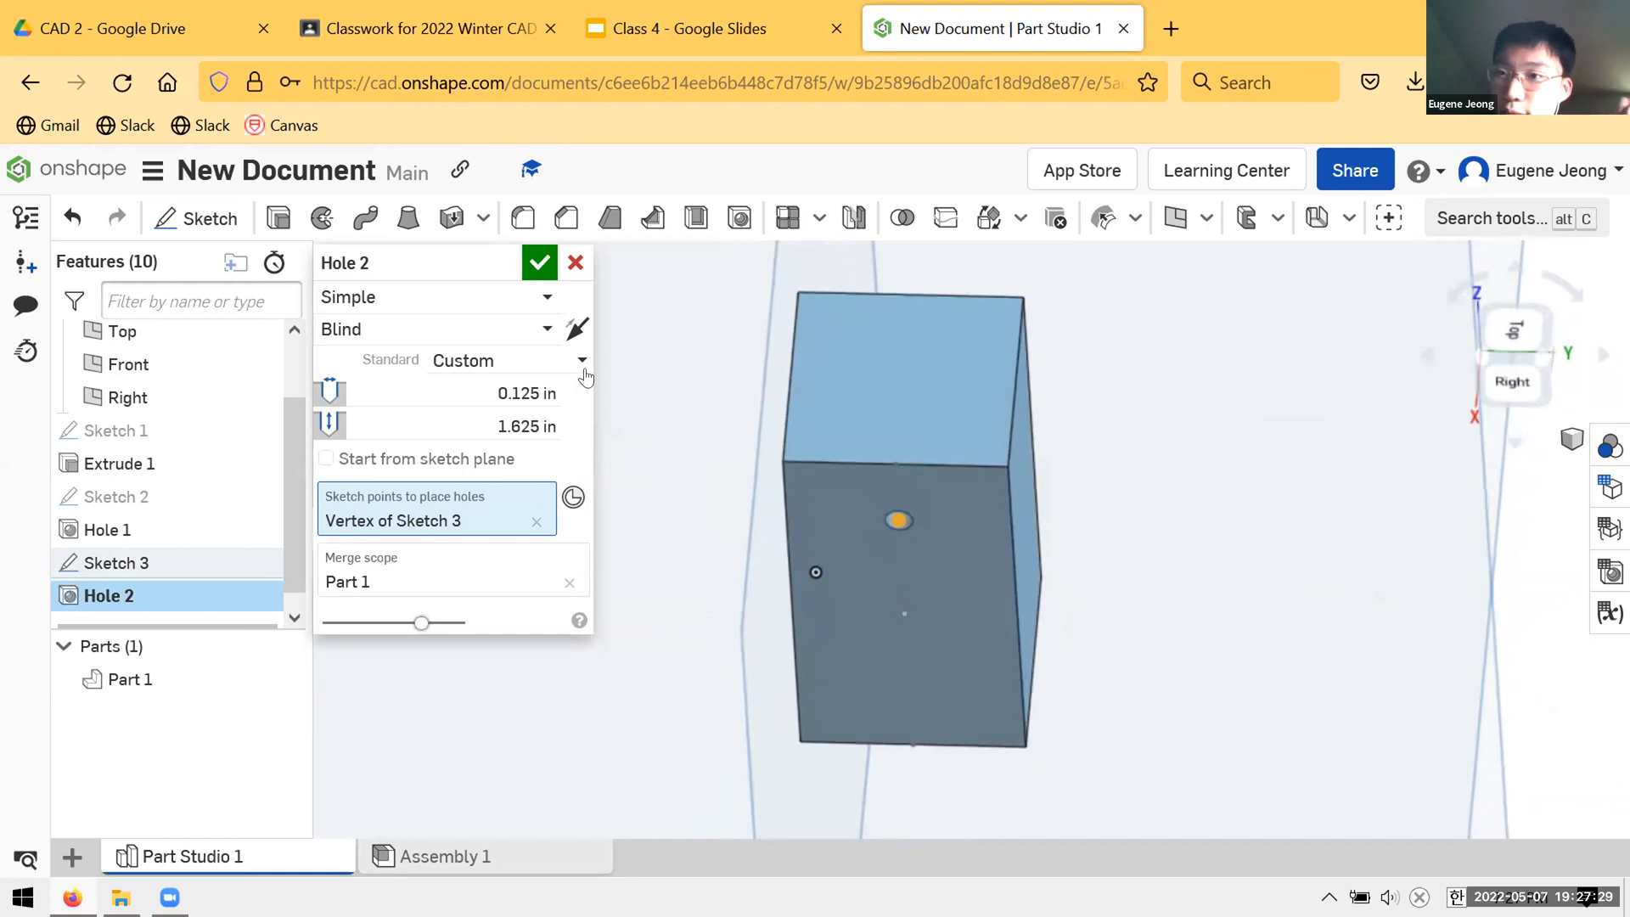
{"action": "right_click_drag", "start_coordinate": [958, 531], "coordinate": [866, 422]}
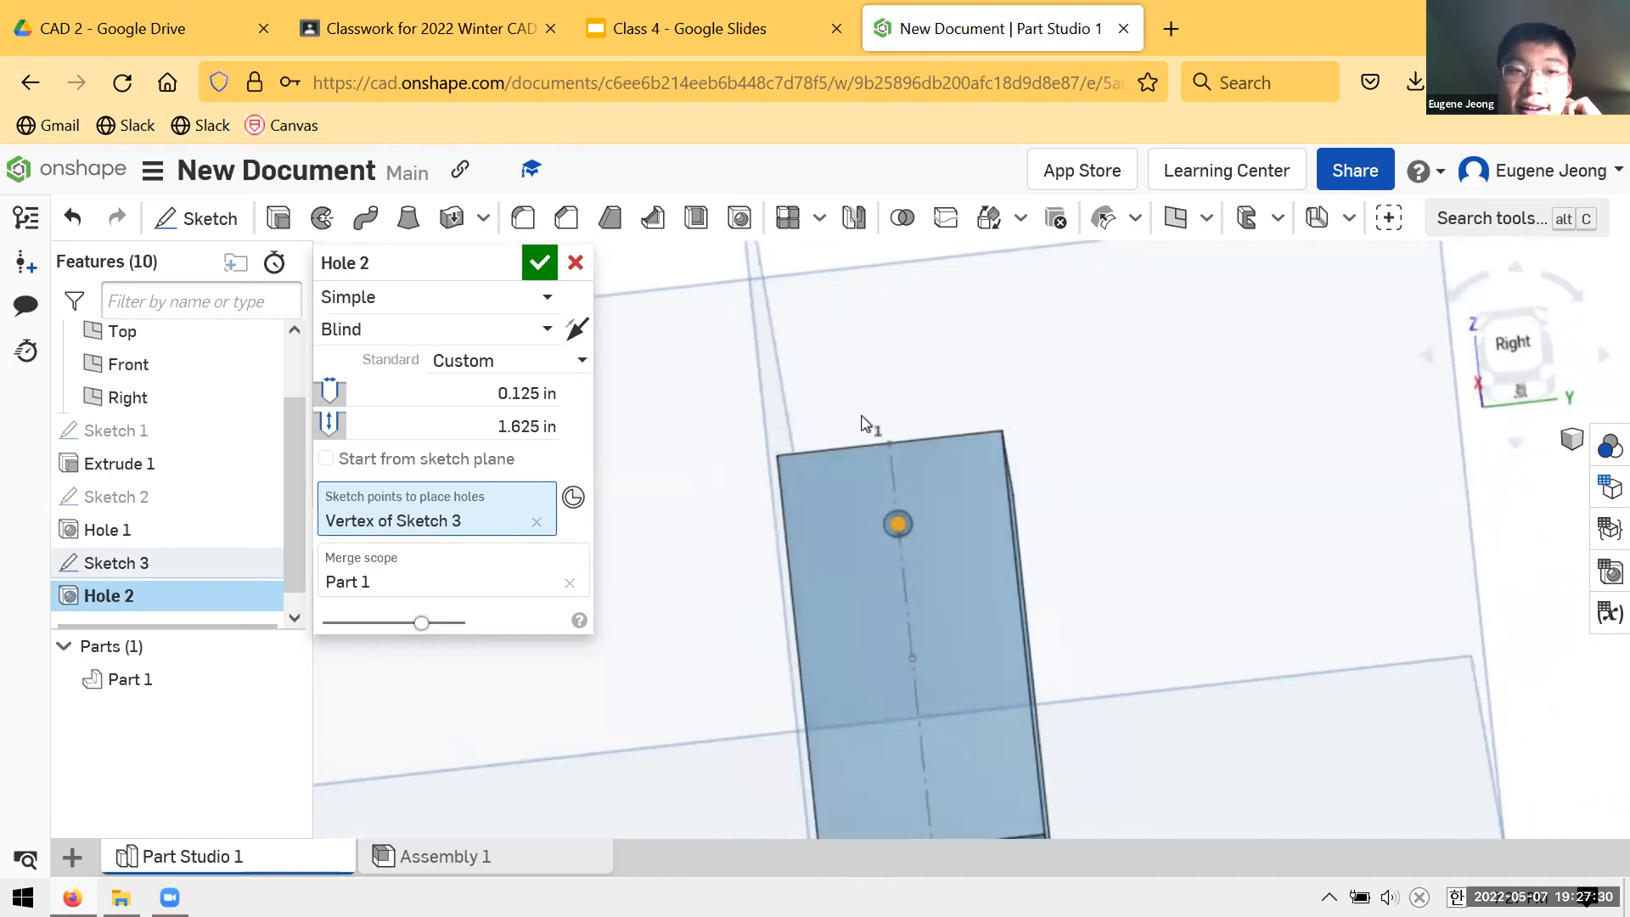
{"action": "left_click", "coordinate": [530, 336]}
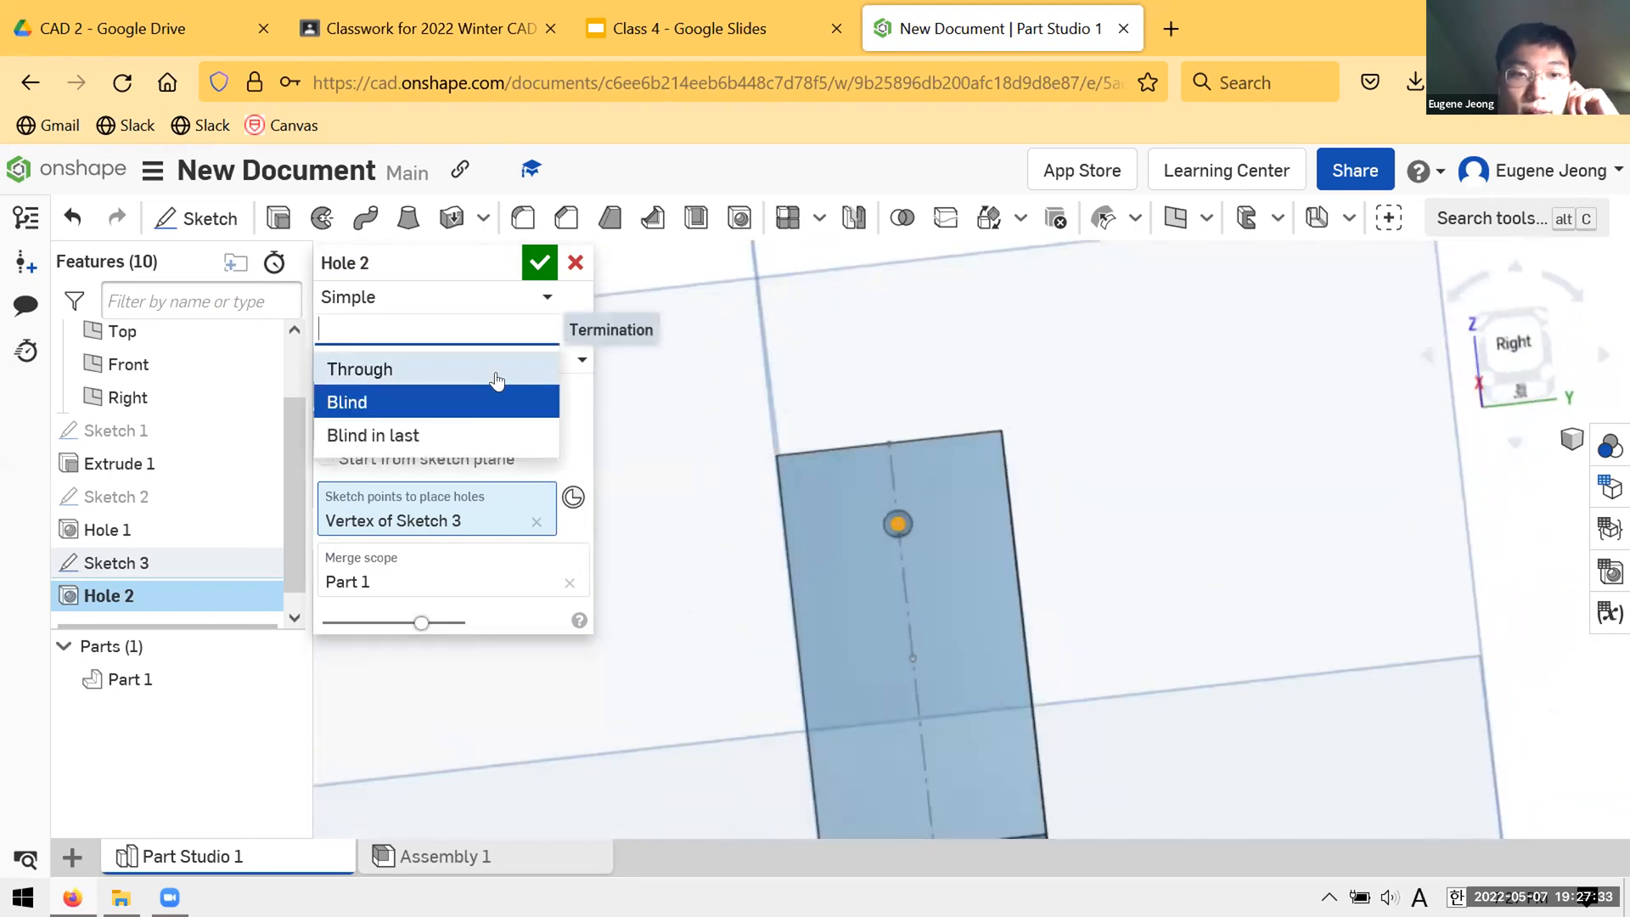
{"action": "left_click", "coordinate": [497, 371]}
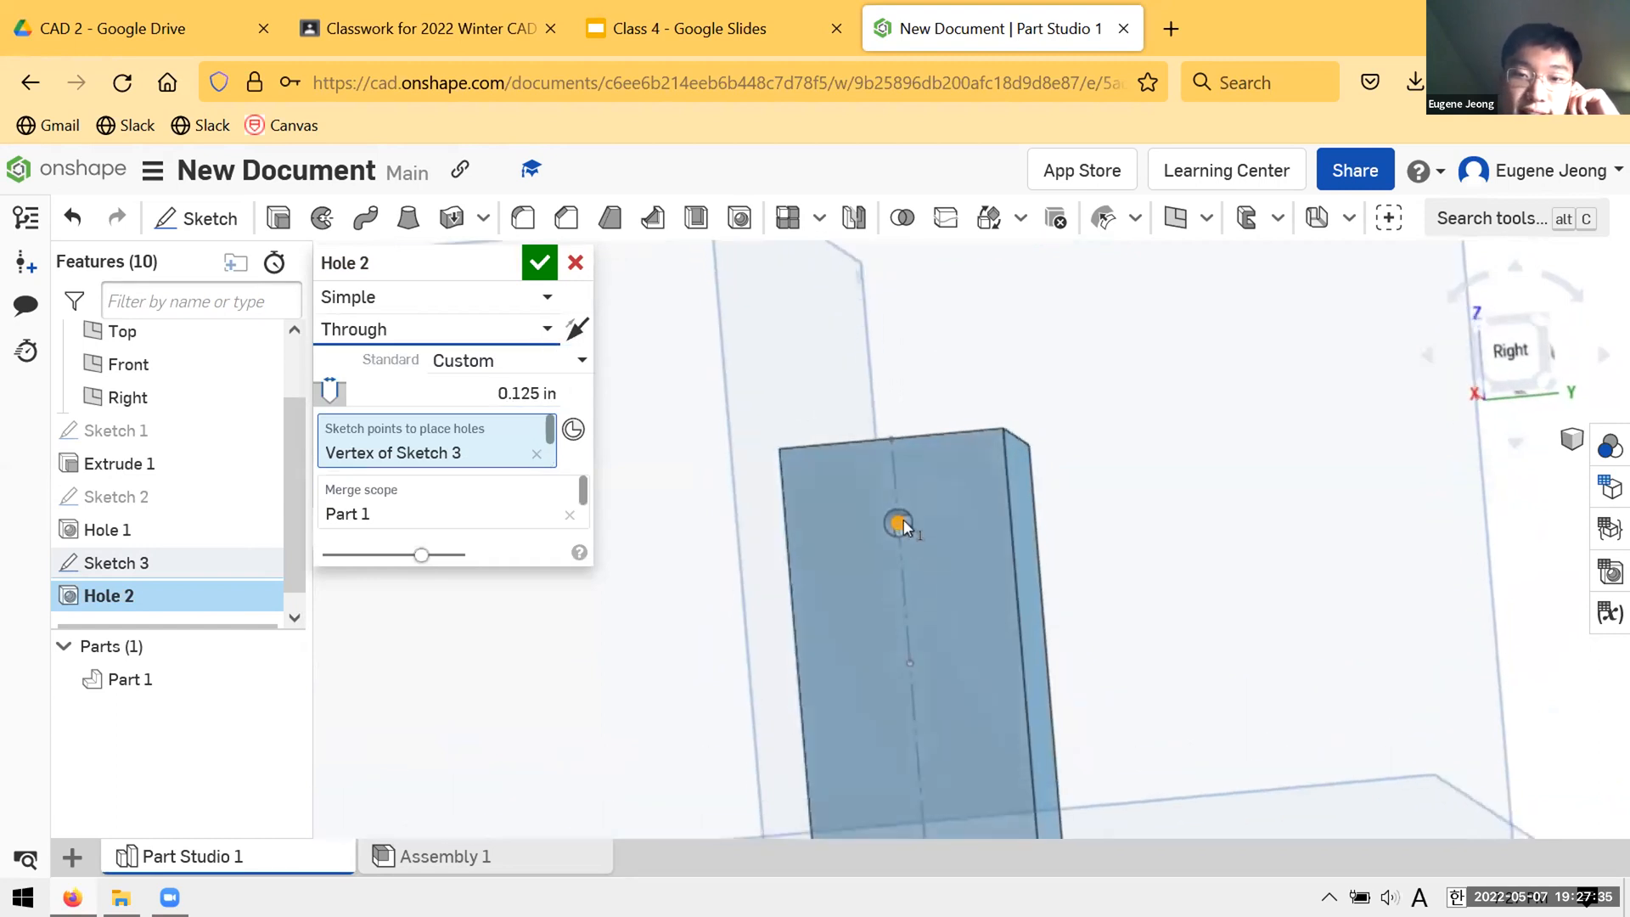
{"action": "left_click", "coordinate": [520, 333]}
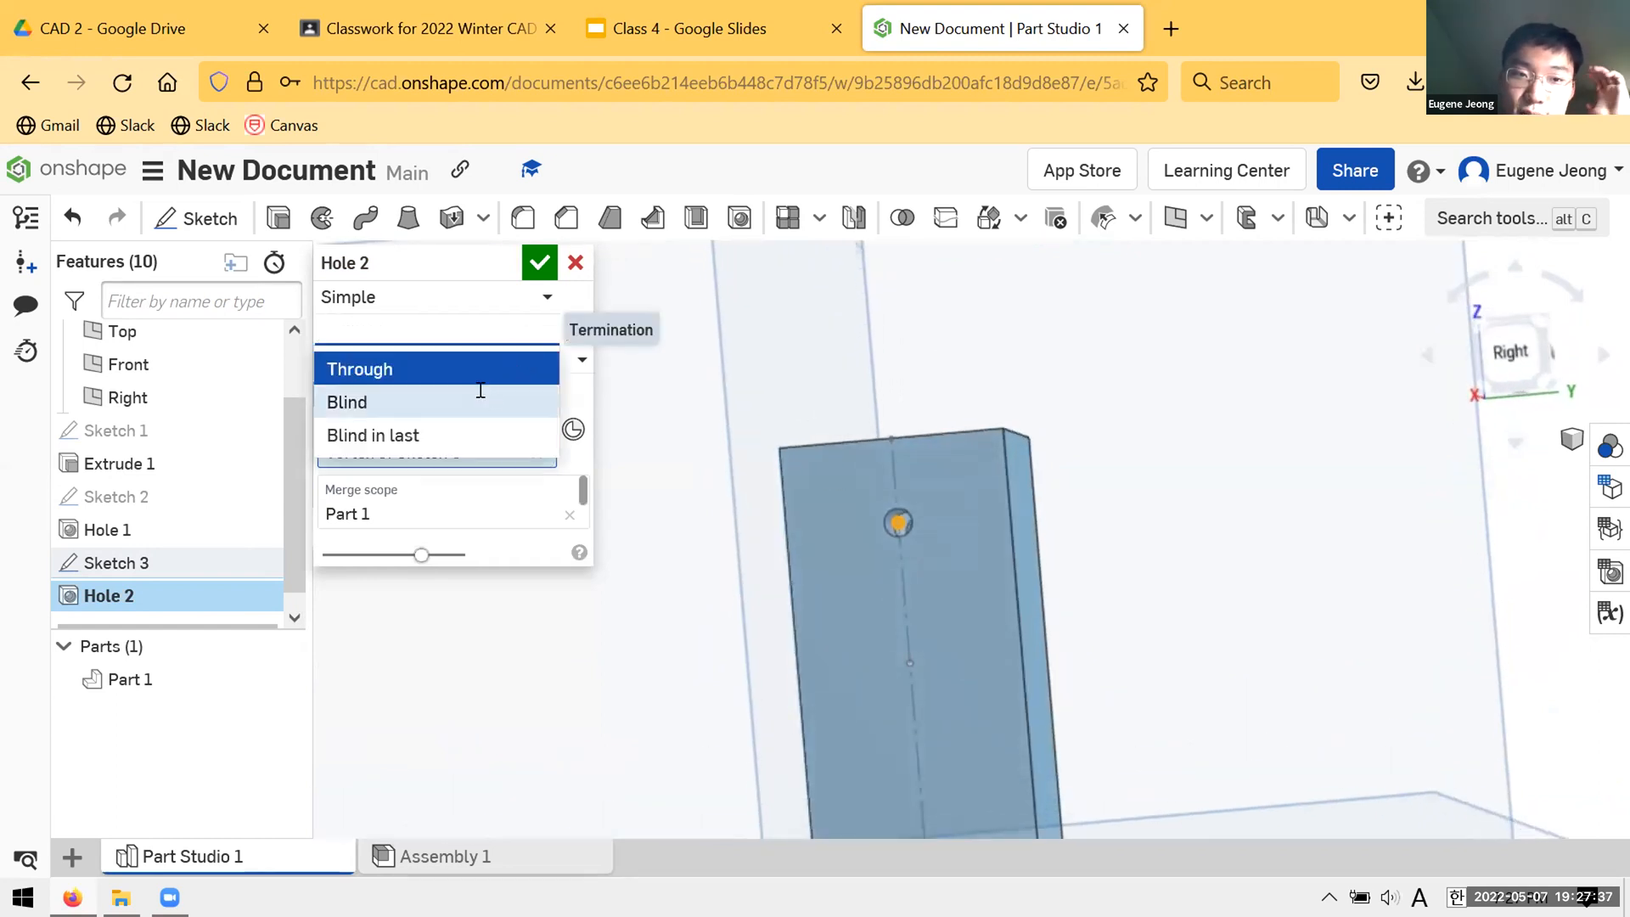
{"action": "left_click", "coordinate": [480, 399]}
{"action": "mouse_move", "coordinate": [904, 604]}
{"action": "right_mouse_down"}
{"action": "mouse_move", "coordinate": [897, 371]}
{"action": "mouse_move", "coordinate": [869, 506]}
{"action": "mouse_move", "coordinate": [878, 653]}
{"action": "mouse_move", "coordinate": [858, 560]}
{"action": "mouse_move", "coordinate": [885, 486]}
{"action": "mouse_move", "coordinate": [910, 653]}
{"action": "mouse_move", "coordinate": [914, 603]}
{"action": "mouse_move", "coordinate": [914, 722]}
{"action": "mouse_move", "coordinate": [977, 415]}
{"action": "mouse_move", "coordinate": [964, 655]}
{"action": "mouse_move", "coordinate": [1043, 473]}
{"action": "mouse_move", "coordinate": [830, 293]}
{"action": "right_mouse_up"}
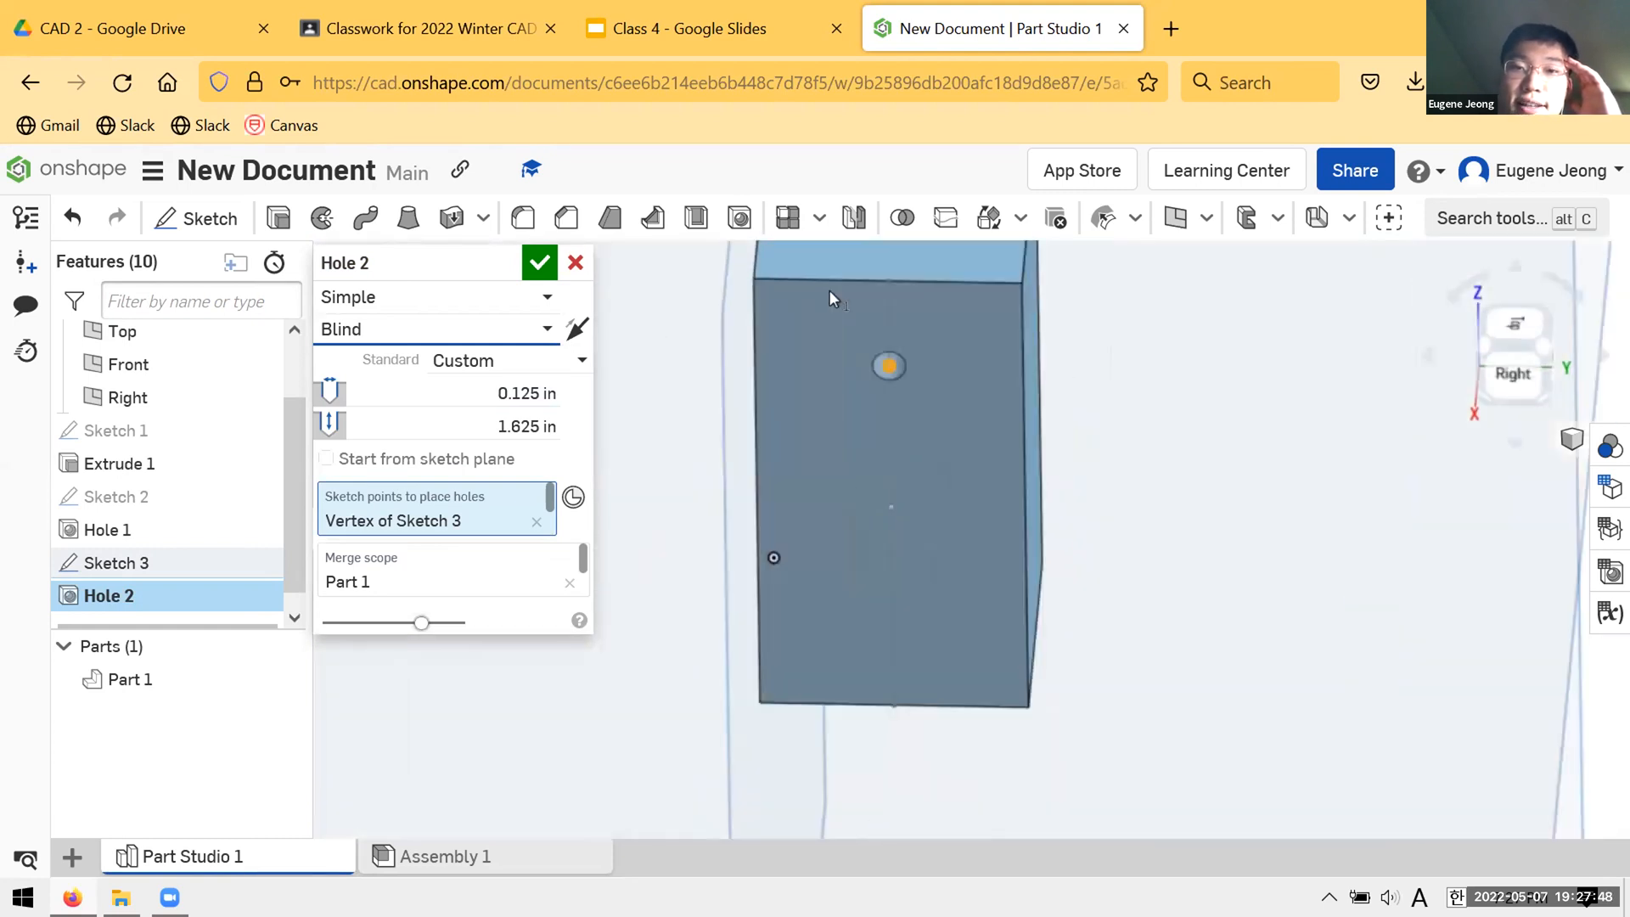
- Check the upper side hole on the Cylinder drawing in Google Slides, and set the hole depth to 0.5 in in Onshape
{"action": "left_click", "coordinate": [783, 33]}
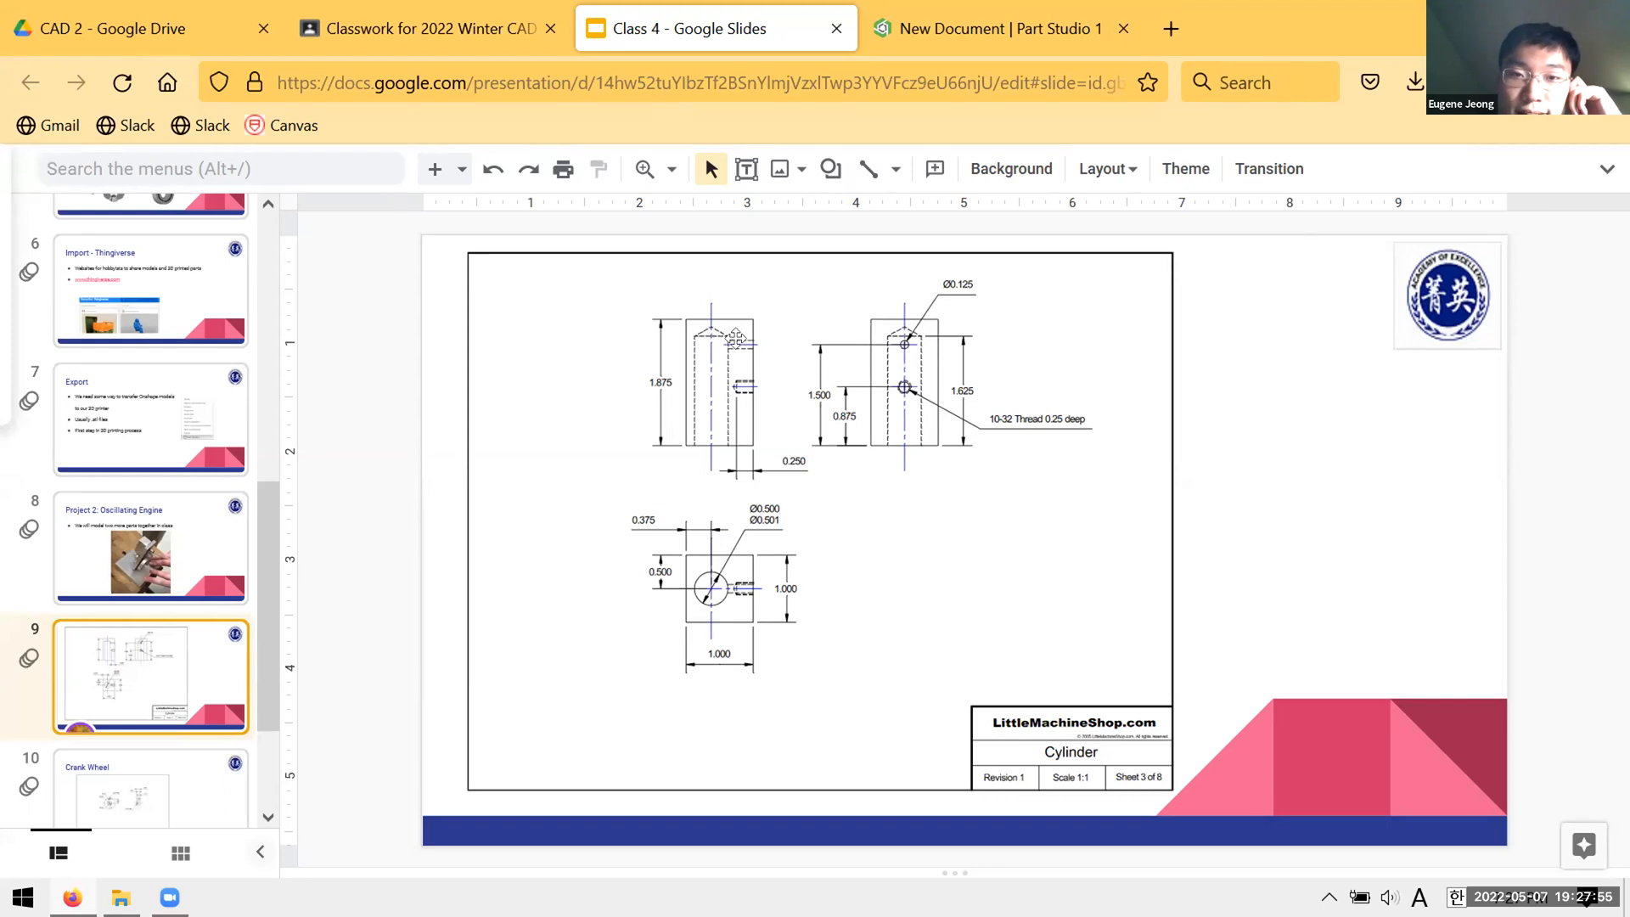
{"action": "left_click", "coordinate": [985, 29]}
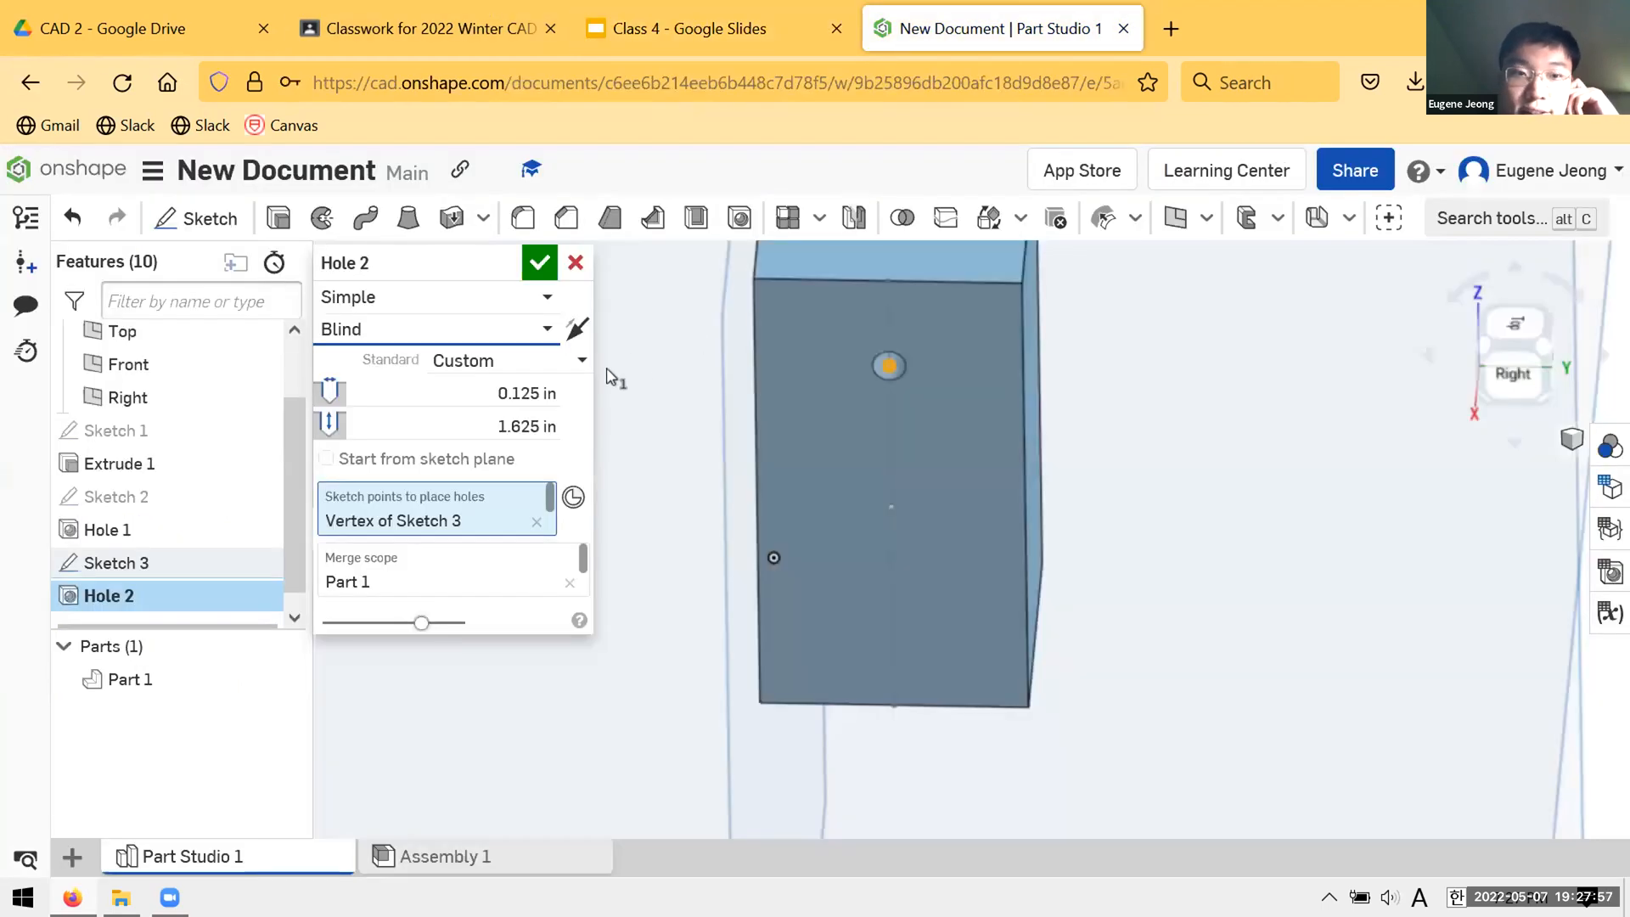
{"action": "left_click", "coordinate": [507, 424]}
{"action": "type", "text": "0.5"}
{"action": "key", "text": "Return"}
{"action": "right_click_drag", "start_coordinate": [789, 495], "coordinate": [836, 456]}
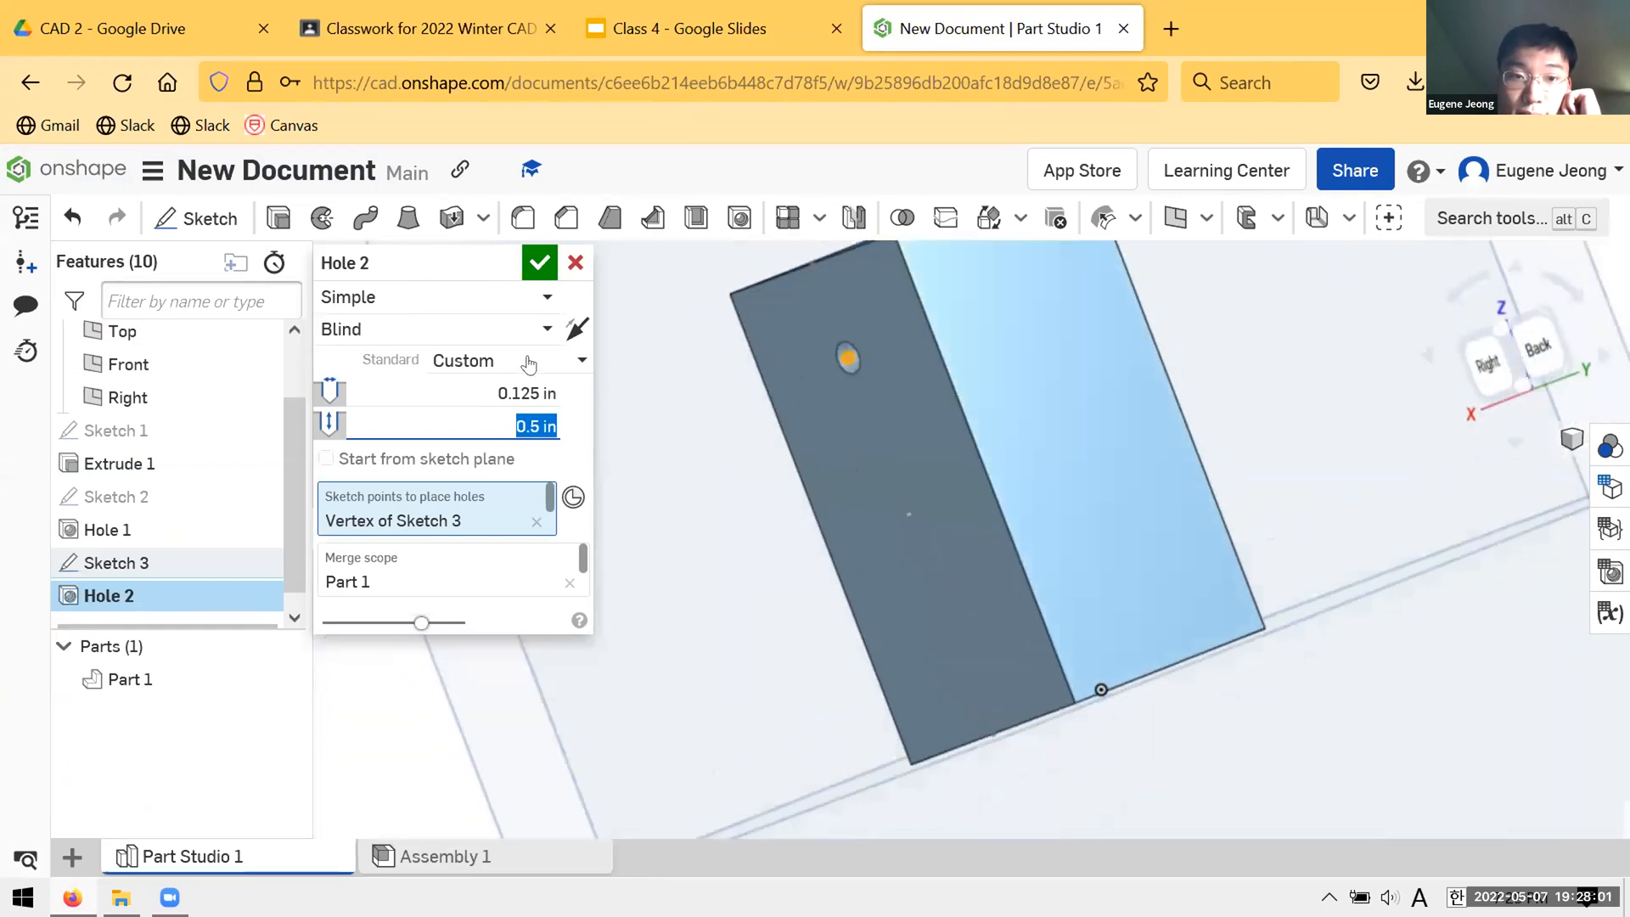
{"action": "key", "text": "shift+Tab"}
- Inspect the upper hole's reach into the bore, compare it with the Cylinder drawing in Google Slides, and accept the hole in Onshape
{"action": "mouse_move", "coordinate": [1062, 560]}
{"action": "right_mouse_down"}
{"action": "mouse_move", "coordinate": [1062, 523]}
{"action": "mouse_move", "coordinate": [1007, 440]}
{"action": "mouse_move", "coordinate": [1172, 666]}
{"action": "mouse_move", "coordinate": [1158, 655]}
{"action": "mouse_move", "coordinate": [1107, 701]}
{"action": "mouse_move", "coordinate": [1132, 724]}
{"action": "mouse_move", "coordinate": [1120, 703]}
{"action": "mouse_move", "coordinate": [1268, 747]}
{"action": "mouse_move", "coordinate": [1226, 740]}
{"action": "mouse_move", "coordinate": [1277, 752]}
{"action": "mouse_move", "coordinate": [1244, 740]}
{"action": "mouse_move", "coordinate": [1312, 819]}
{"action": "mouse_move", "coordinate": [1374, 742]}
{"action": "mouse_move", "coordinate": [1325, 803]}
{"action": "mouse_move", "coordinate": [1184, 603]}
{"action": "right_mouse_up"}
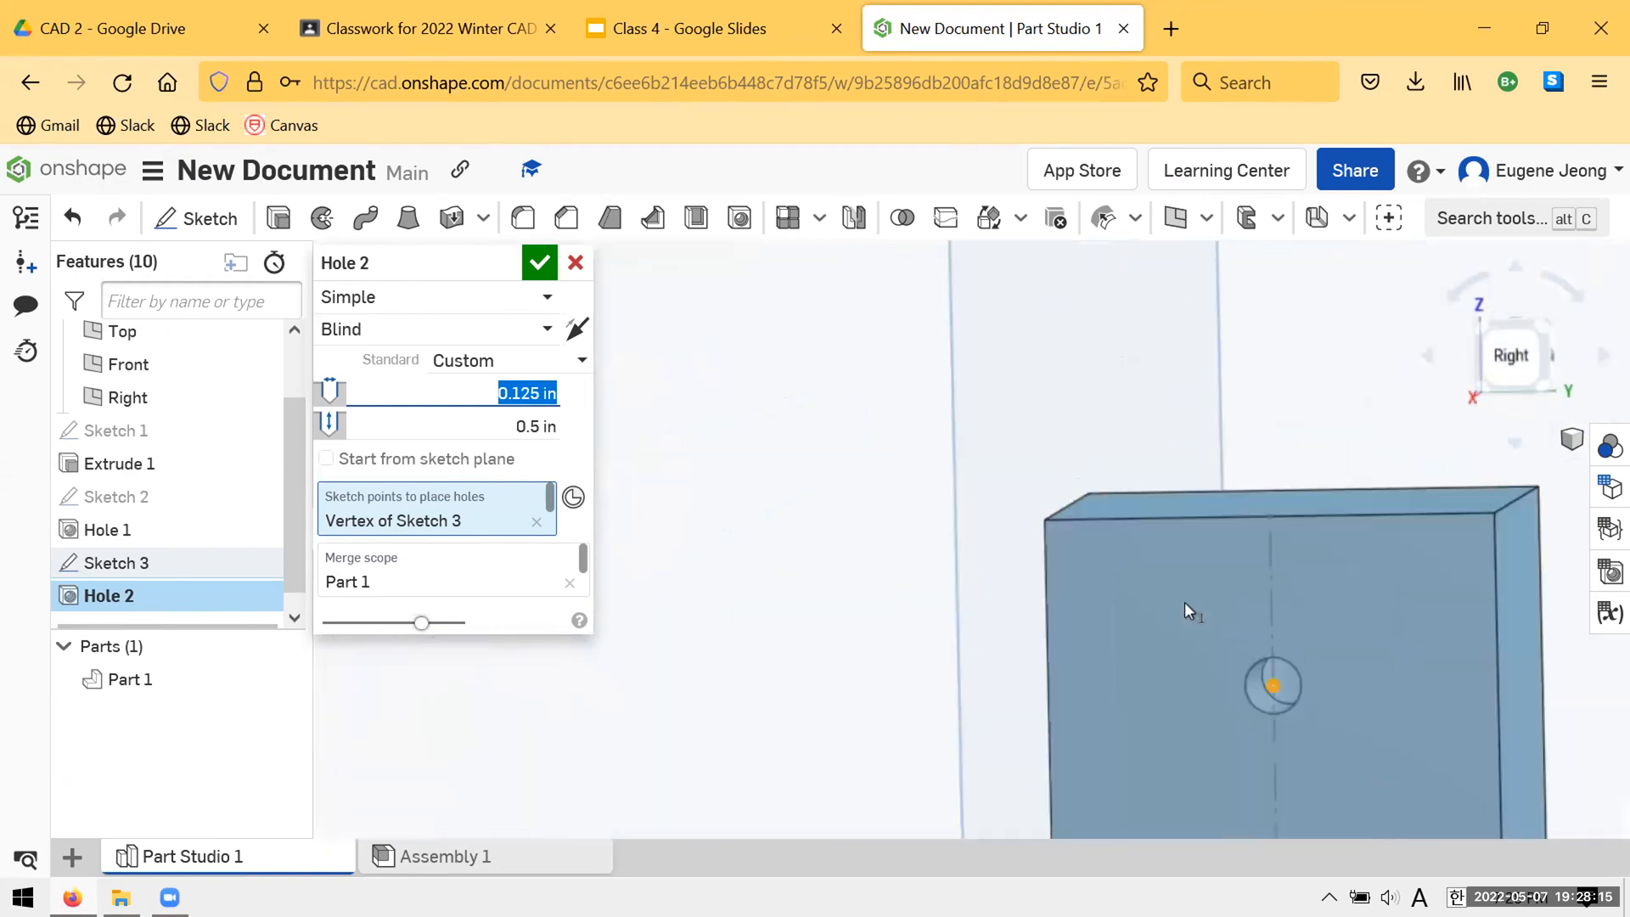
{"action": "scroll", "coordinate": [1184, 603], "scroll_direction": "down", "scroll_amount": 5}
{"action": "middle_click_drag", "start_coordinate": [1217, 751], "coordinate": [1240, 613]}
{"action": "scroll", "coordinate": [1236, 603], "scroll_direction": "down", "scroll_amount": 3}
{"action": "scroll", "coordinate": [1117, 549], "scroll_direction": "up", "scroll_amount": 3}
{"action": "scroll", "coordinate": [1058, 538], "scroll_direction": "down", "scroll_amount": 2}
{"action": "scroll", "coordinate": [1058, 539], "scroll_direction": "up", "scroll_amount": 3}
{"action": "left_click", "coordinate": [775, 12]}
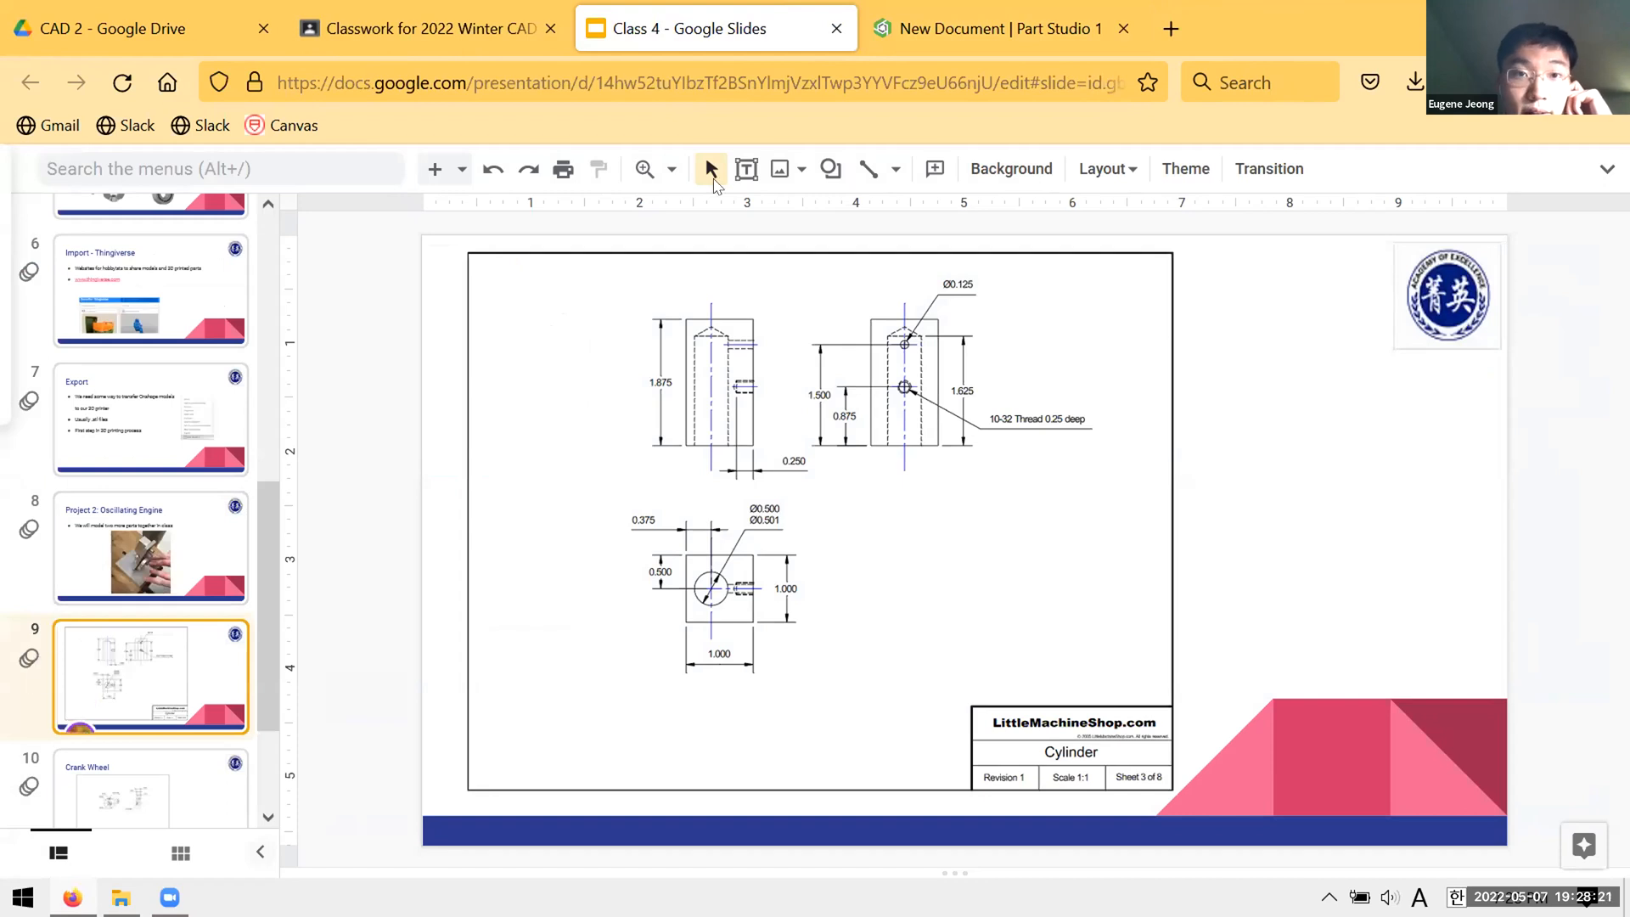
{"action": "left_click", "coordinate": [992, 28]}
{"action": "right_click_drag", "start_coordinate": [1036, 578], "coordinate": [1118, 611]}
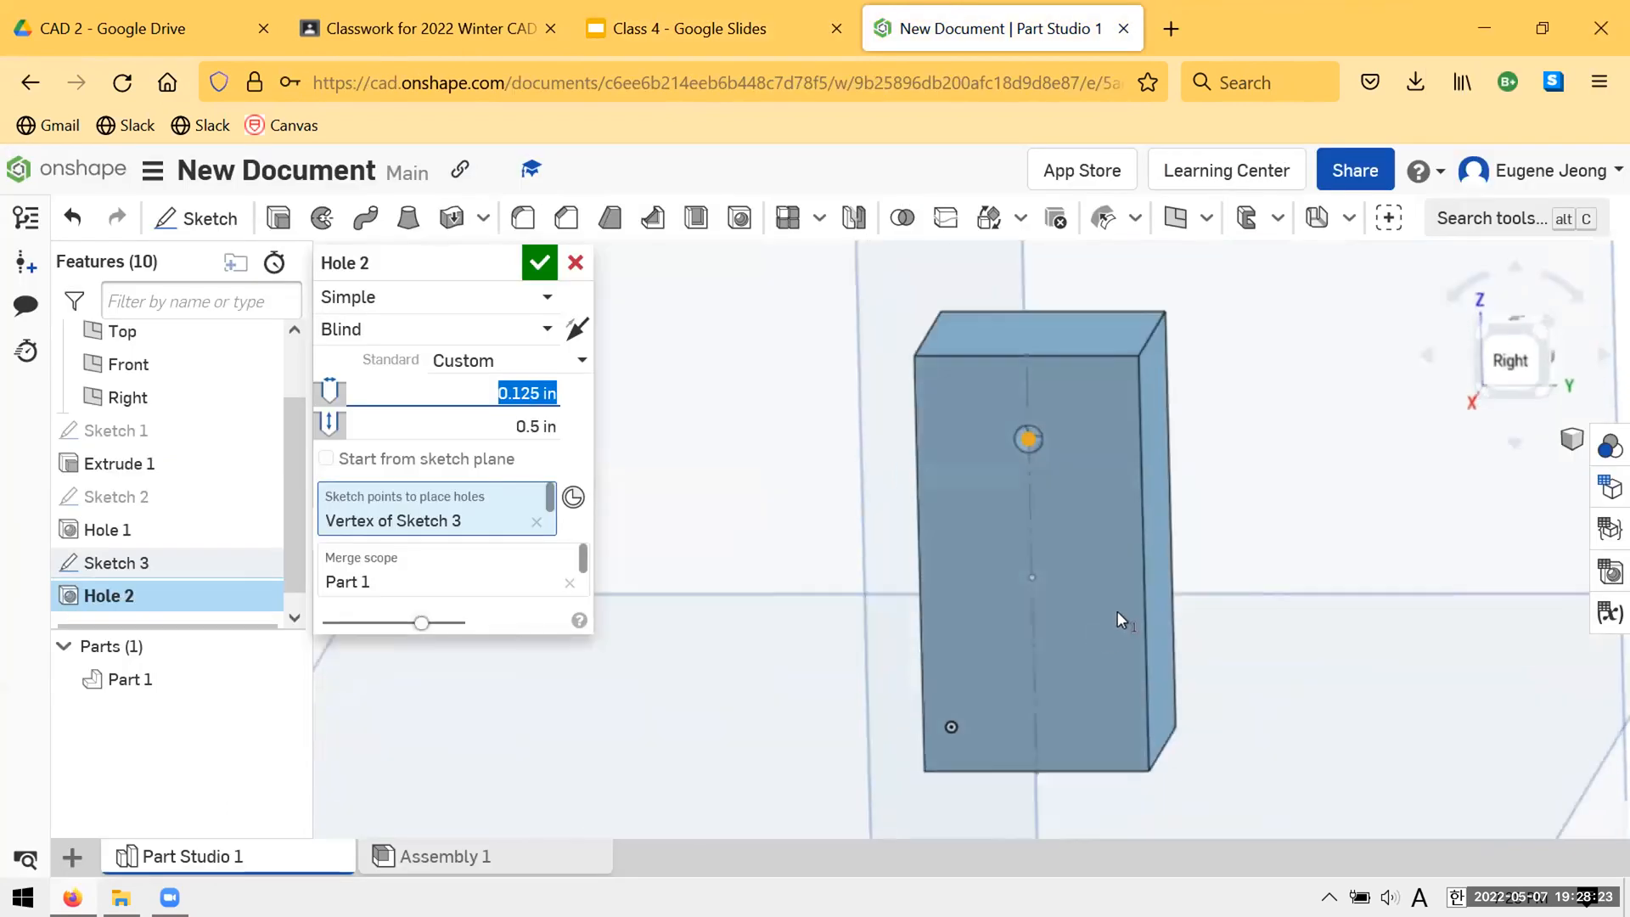
{"action": "left_click", "coordinate": [539, 265]}
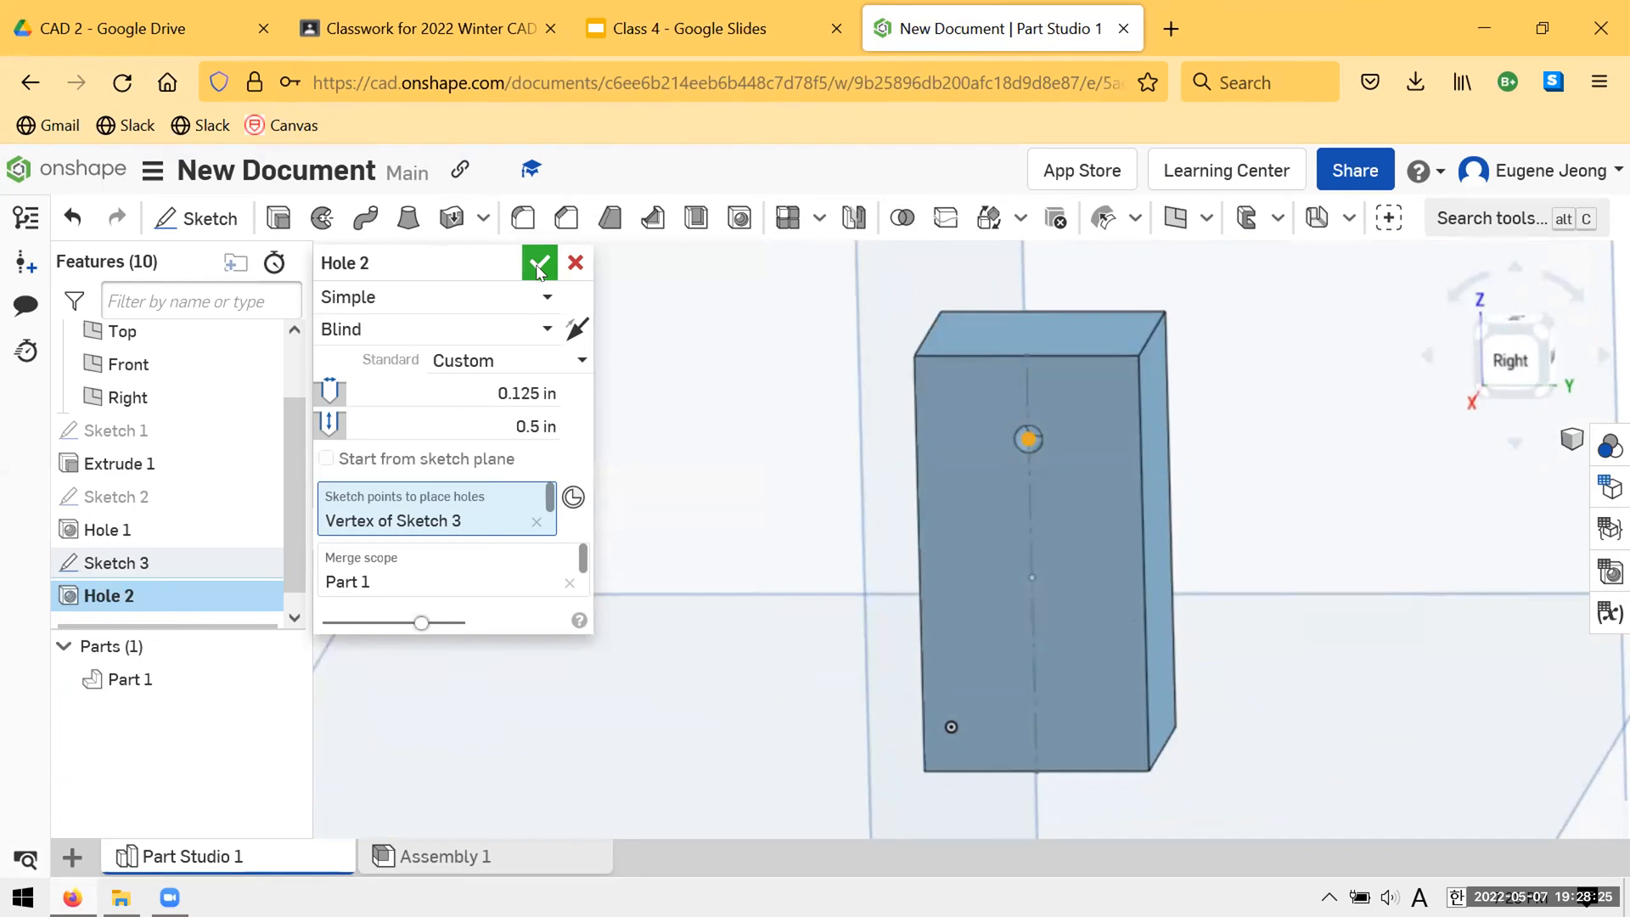
- Show the hidden Sketch 3 and examine the lower hole point on the block's right face
{"action": "right_click_drag", "start_coordinate": [966, 564], "coordinate": [1104, 564]}
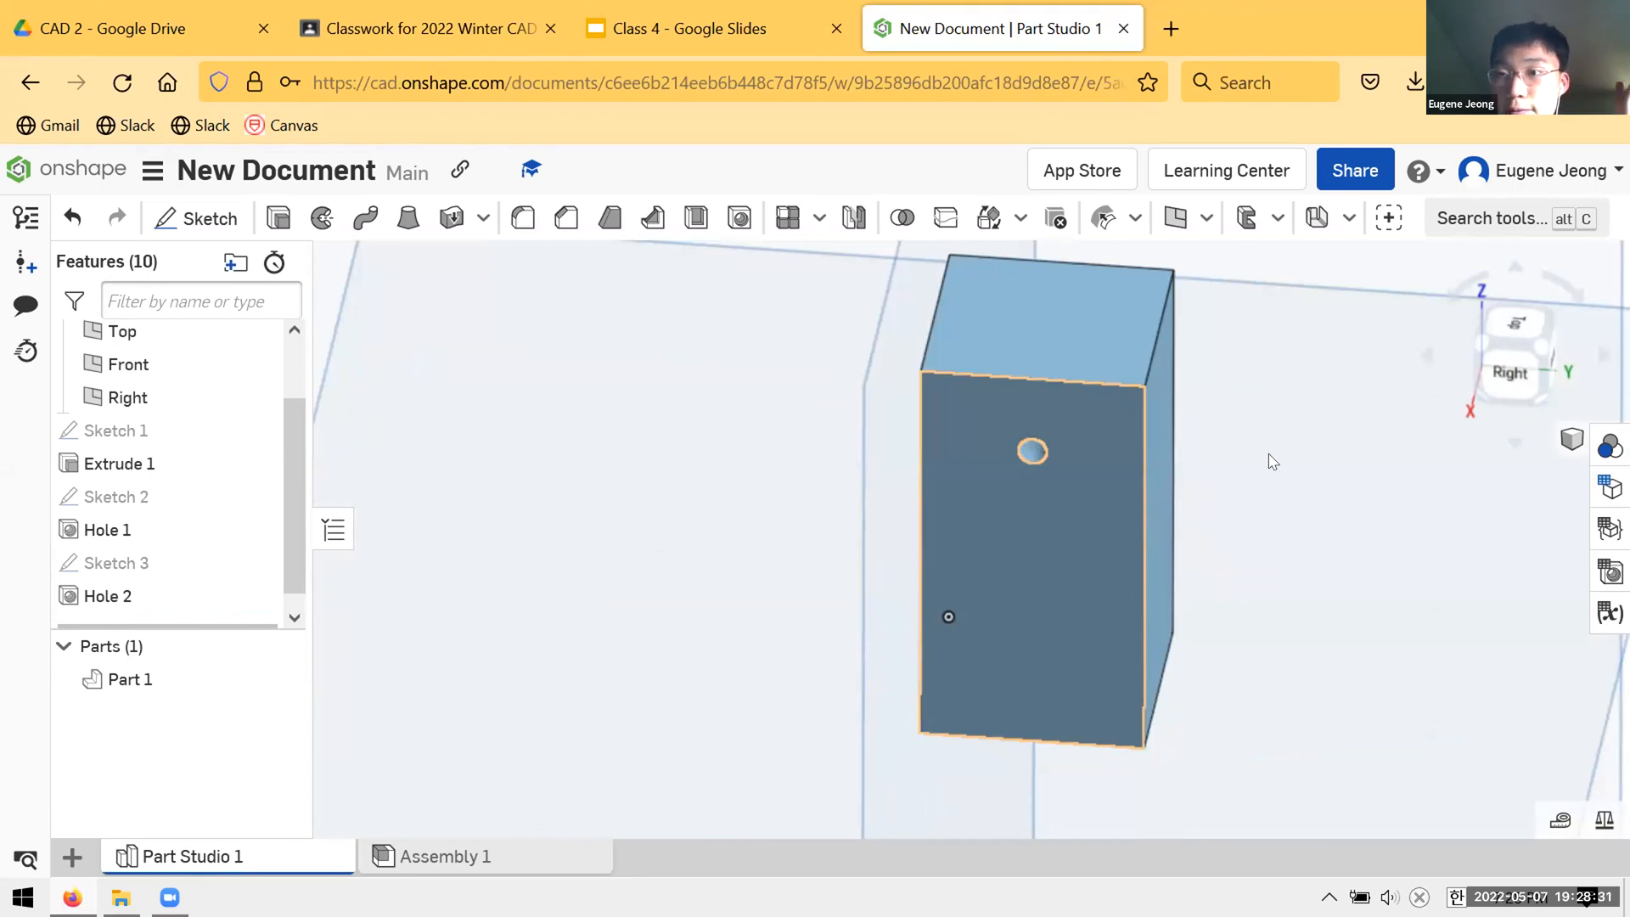
{"action": "scroll", "coordinate": [1206, 475], "scroll_direction": "down", "scroll_amount": 4}
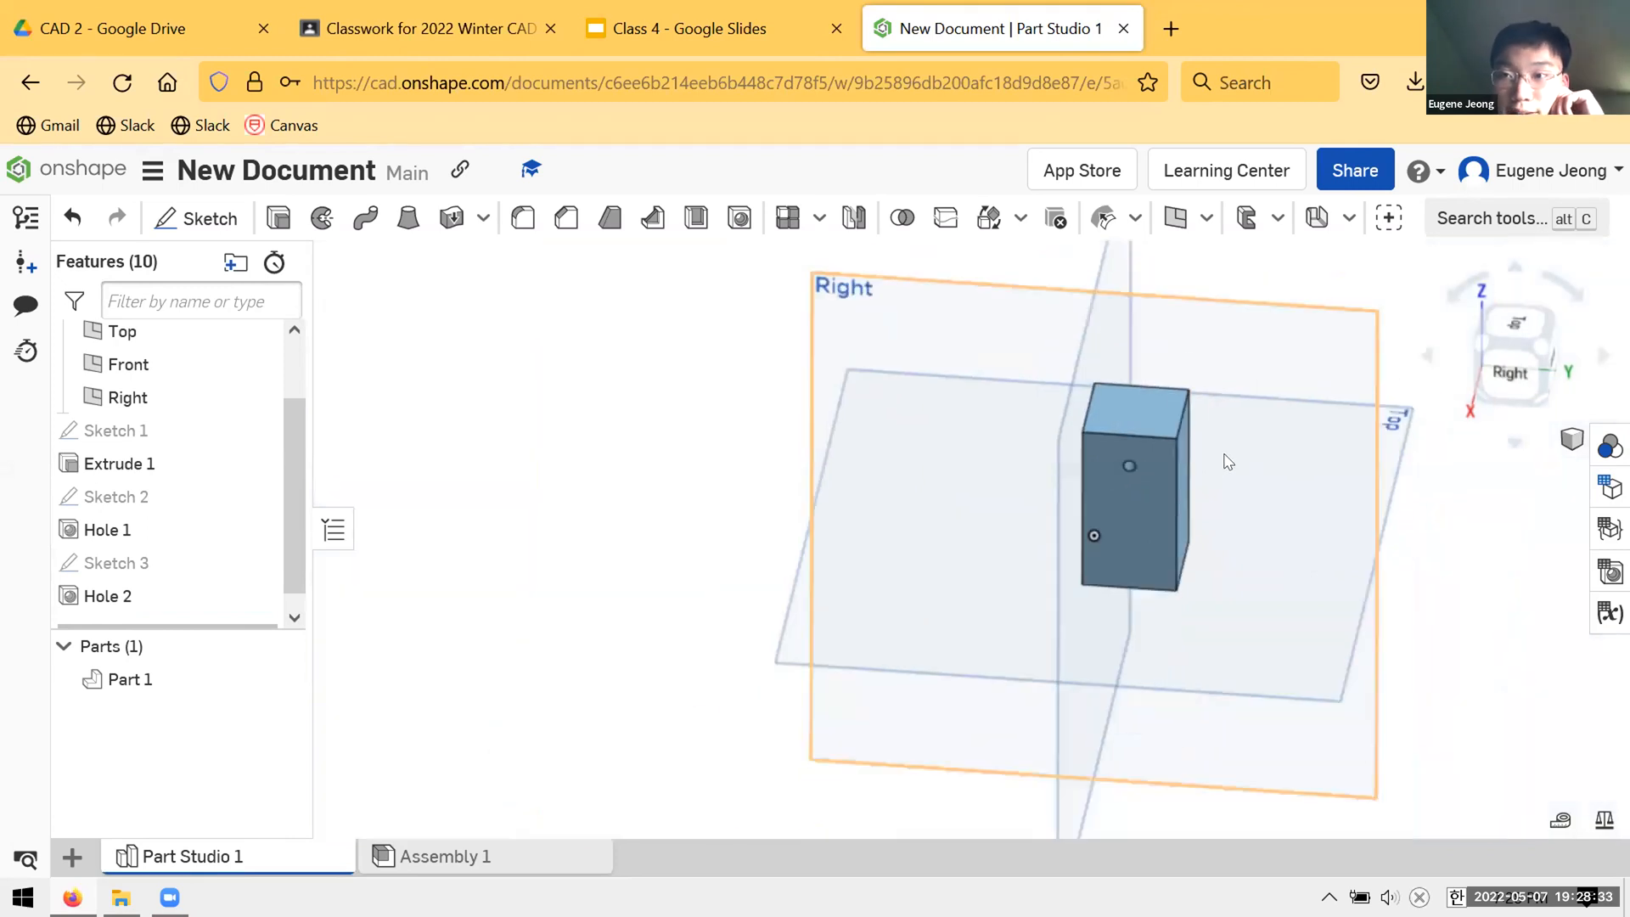
{"action": "scroll", "coordinate": [1273, 463], "scroll_direction": "up", "scroll_amount": 3}
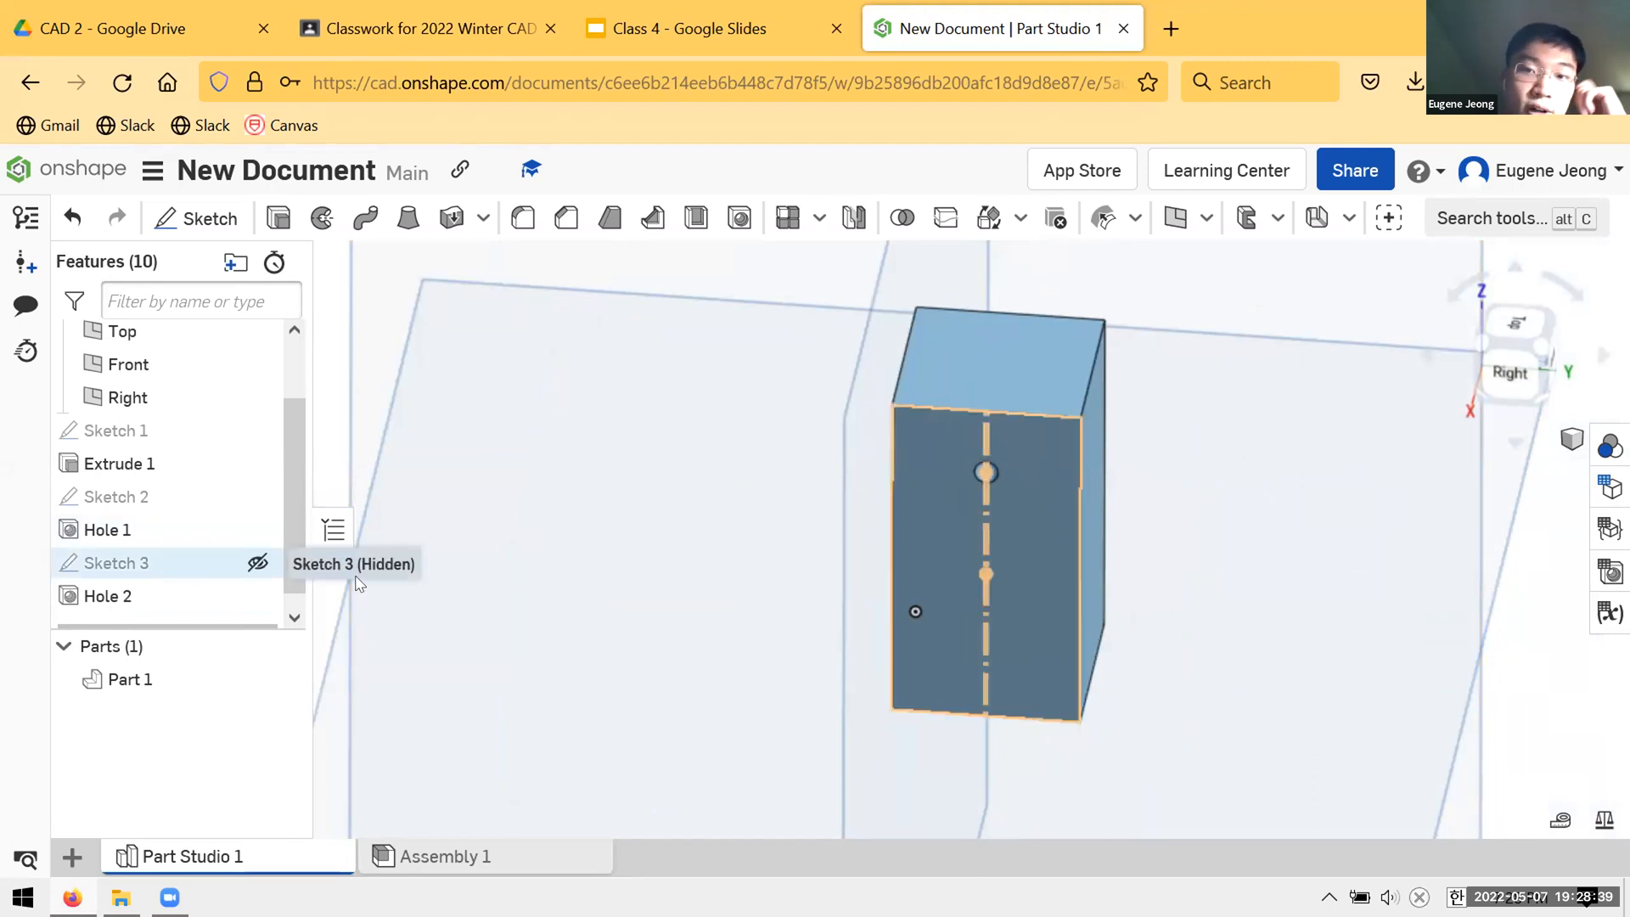
{"action": "scroll", "coordinate": [645, 524], "scroll_direction": "down", "scroll_amount": 5}
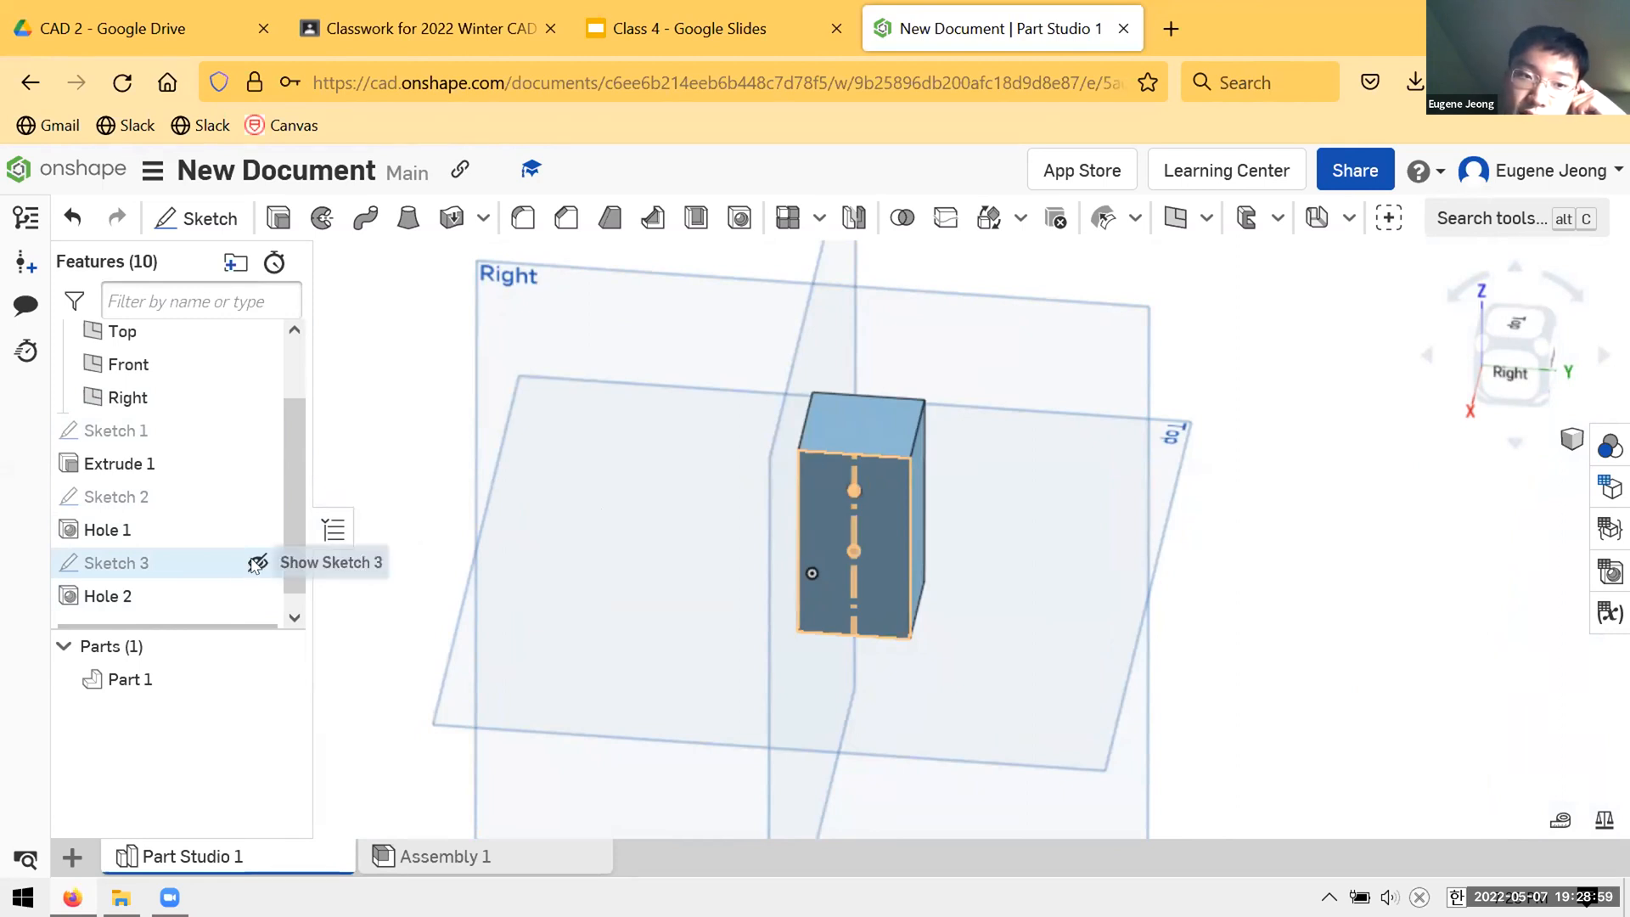
{"action": "left_click", "coordinate": [258, 564]}
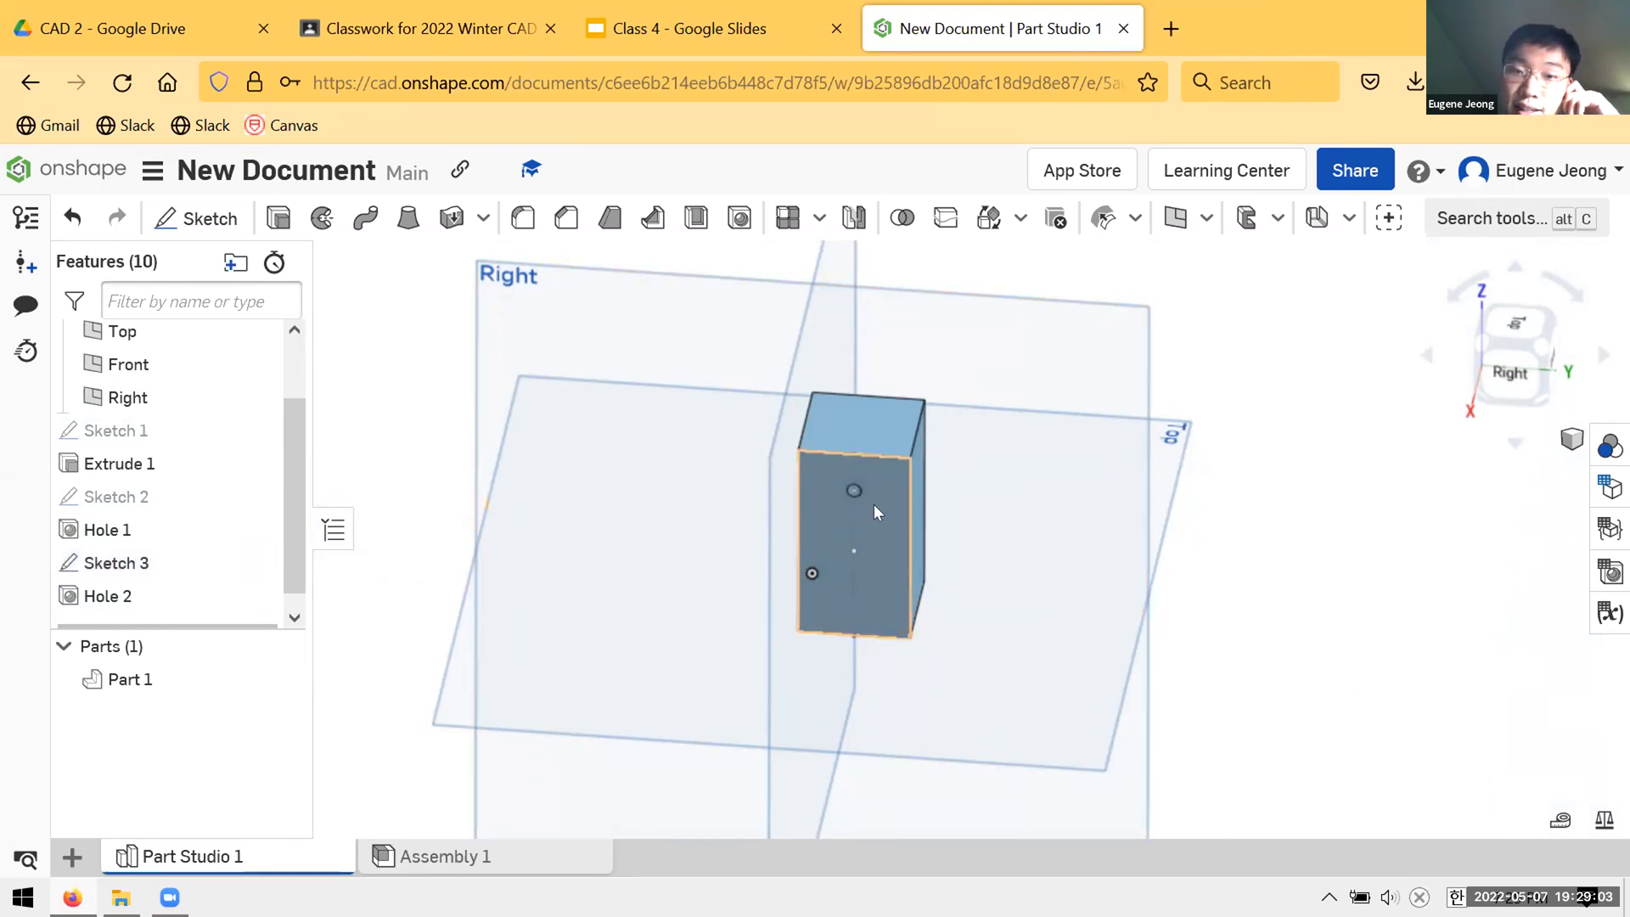
{"action": "scroll", "coordinate": [883, 518], "scroll_direction": "up", "scroll_amount": 2}
{"action": "scroll", "coordinate": [887, 522], "scroll_direction": "up", "scroll_amount": 3}
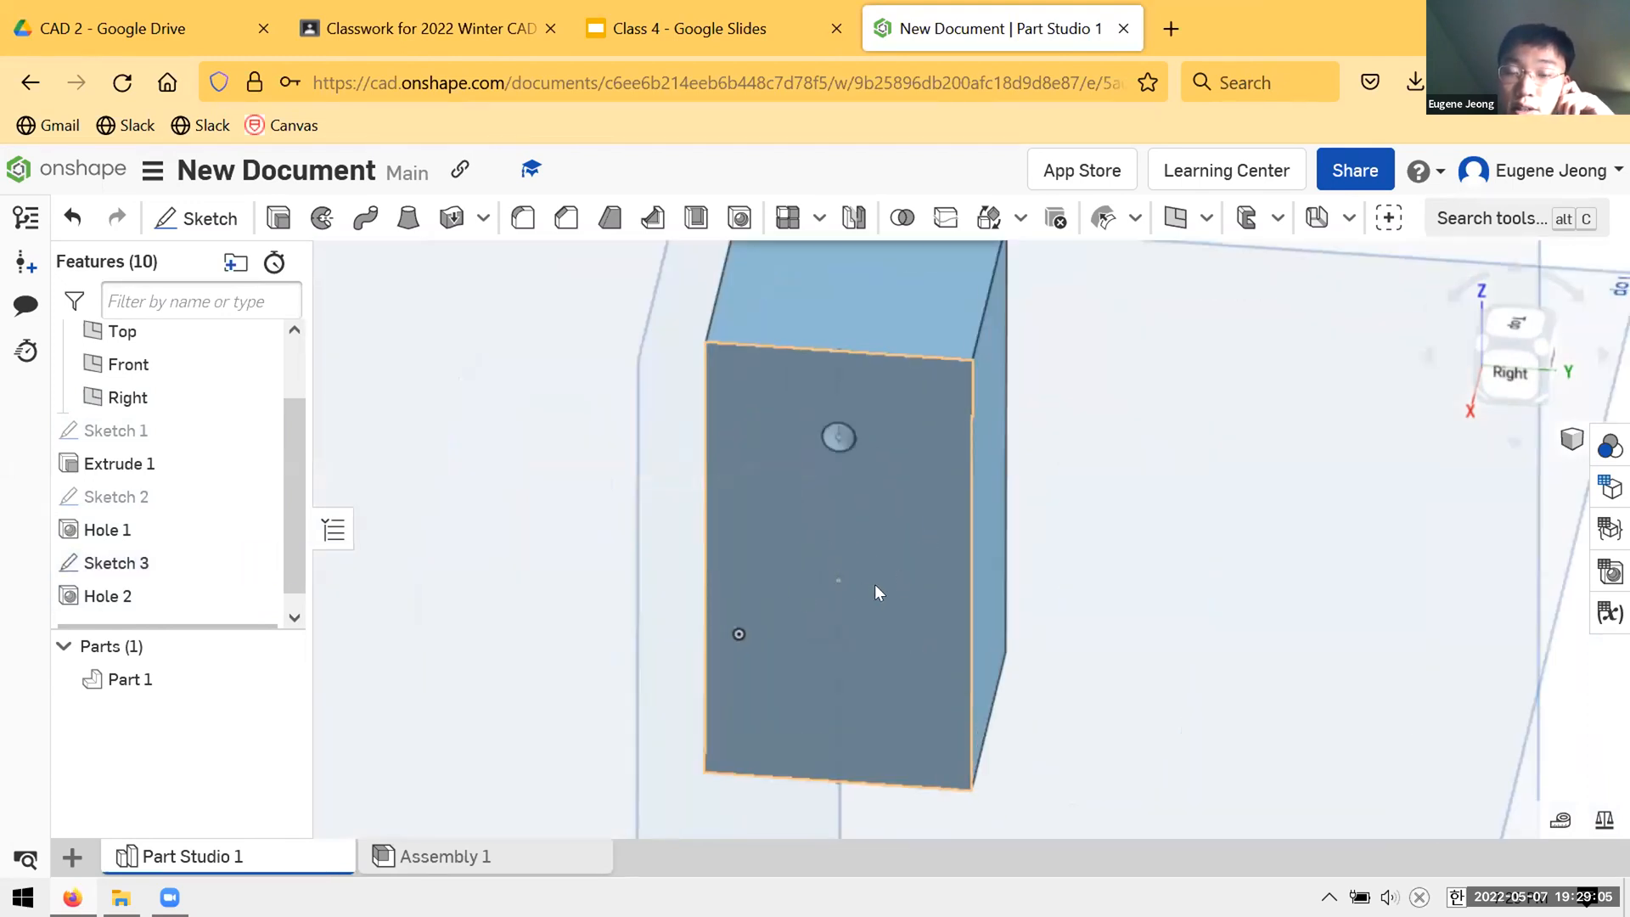
{"action": "scroll", "coordinate": [1138, 458], "scroll_direction": "down", "scroll_amount": 3}
{"action": "scroll", "coordinate": [1181, 425], "scroll_direction": "up", "scroll_amount": 3}
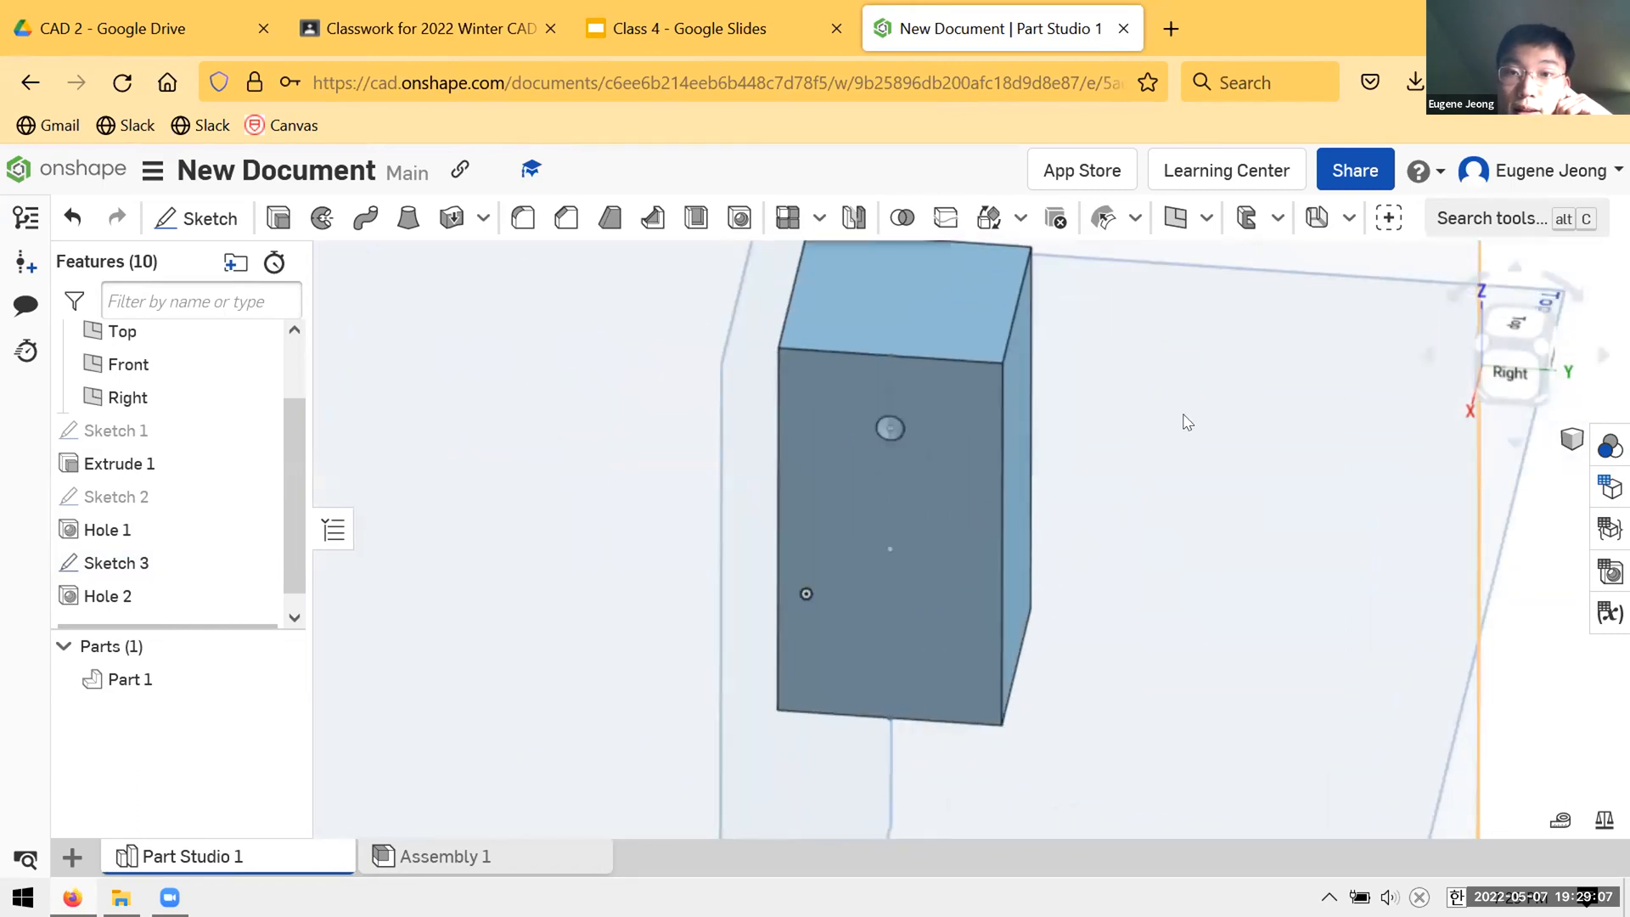
- Start a blind ANSI tapped hole in Onshape, and check the lower hole's thread callout on the Cylinder drawing in Google Slides
{"action": "left_click", "coordinate": [718, 12]}
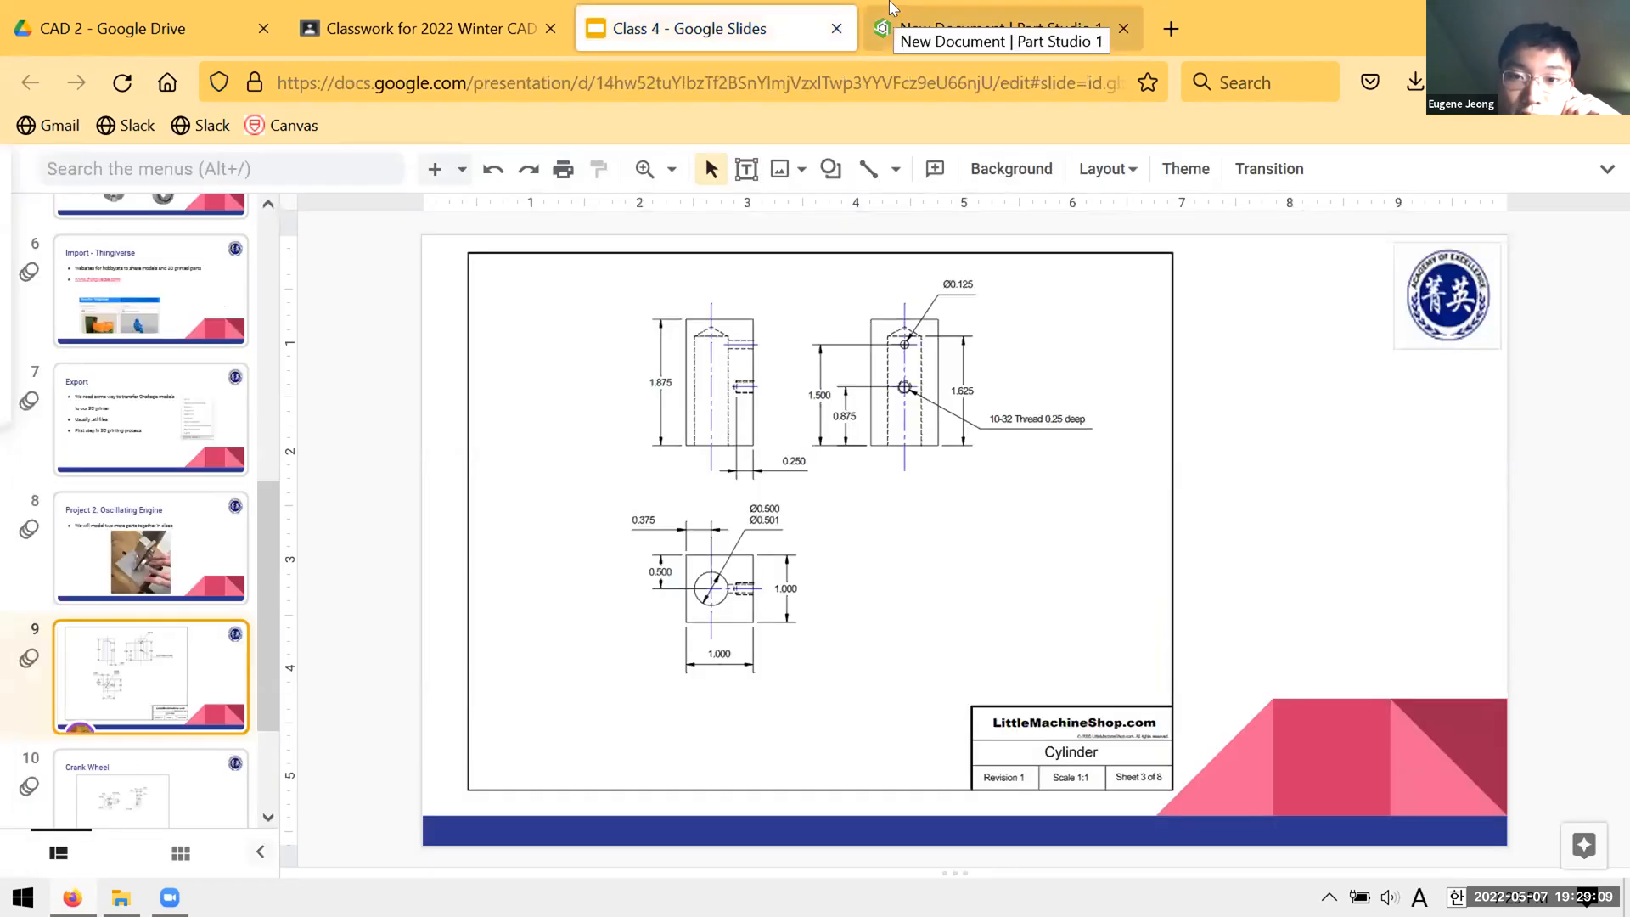
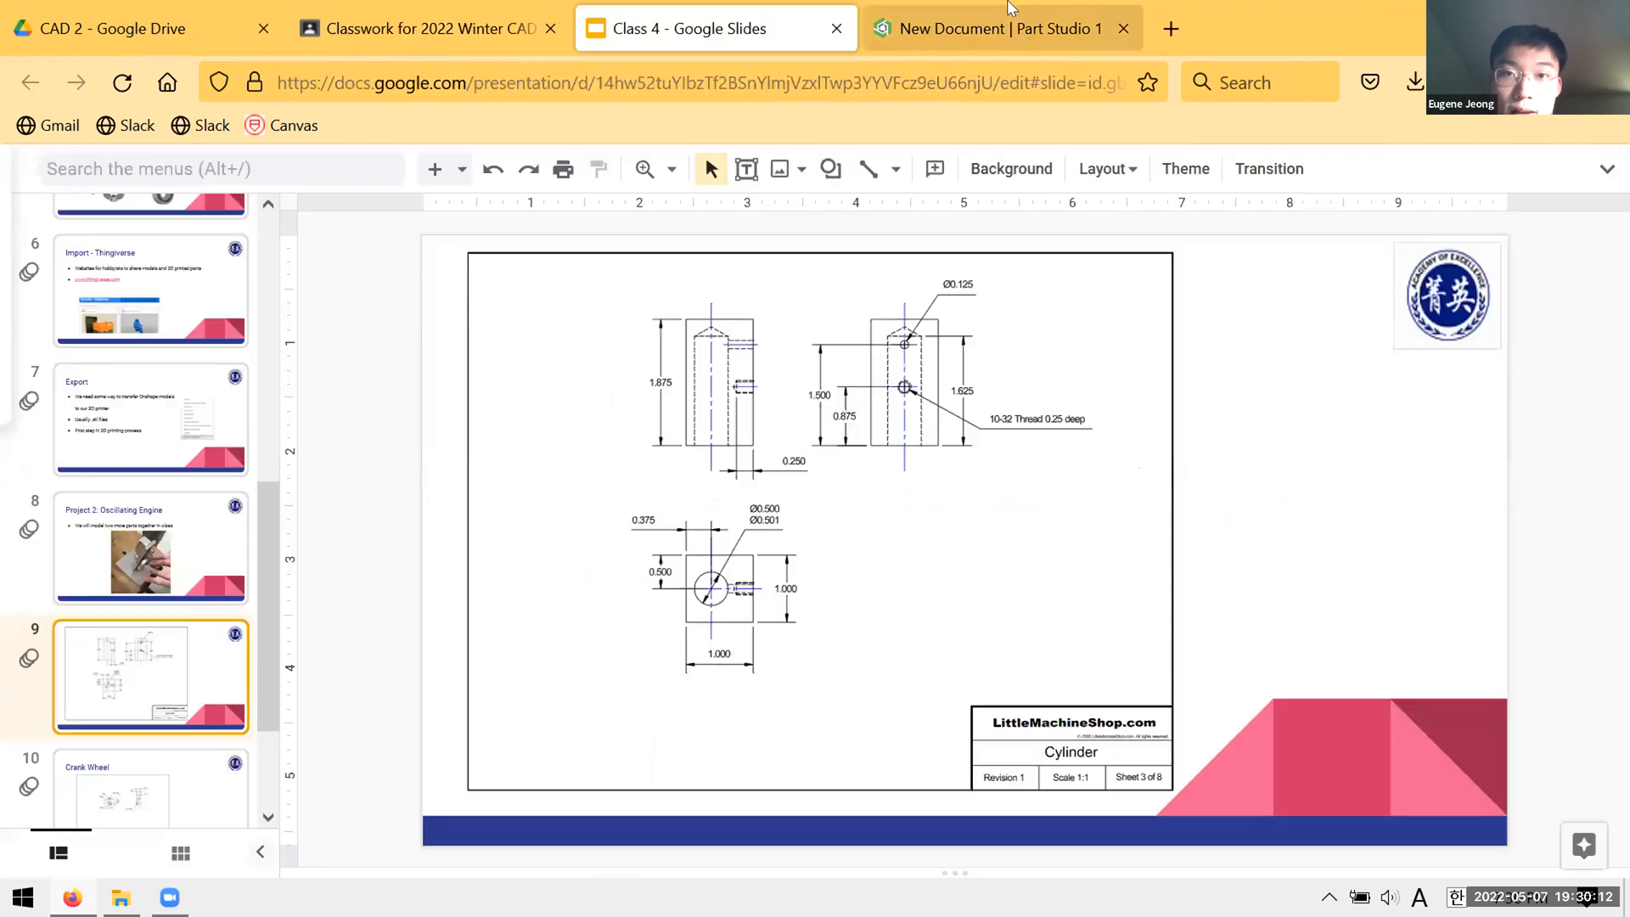
{"action": "left_click", "coordinate": [500, 389]}
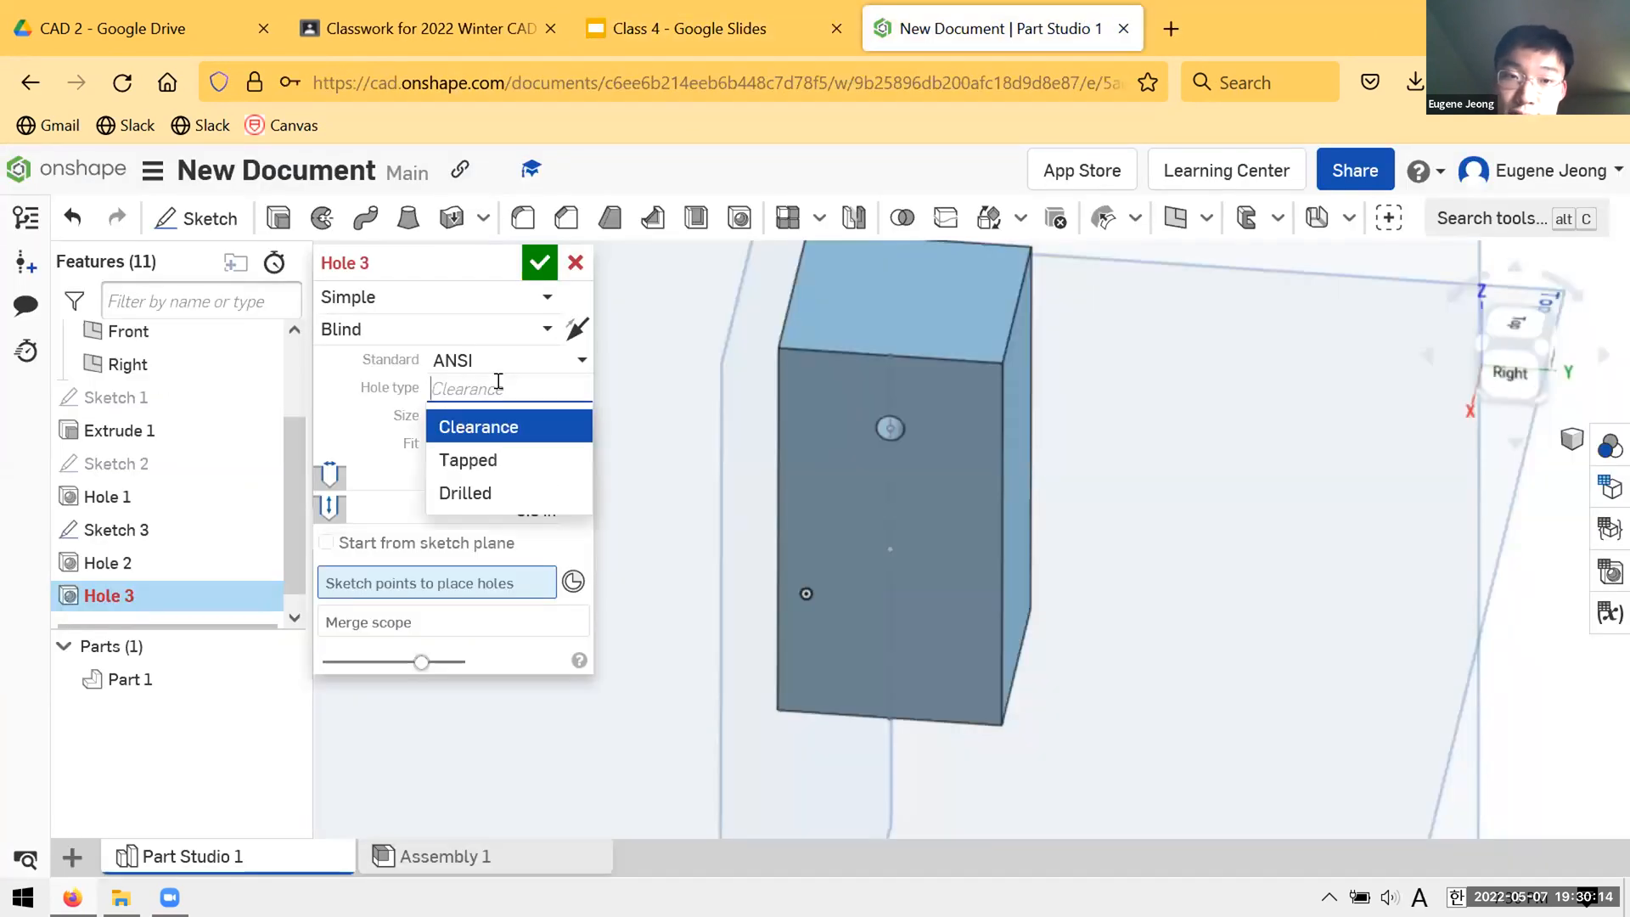
{"action": "left_click", "coordinate": [473, 462]}
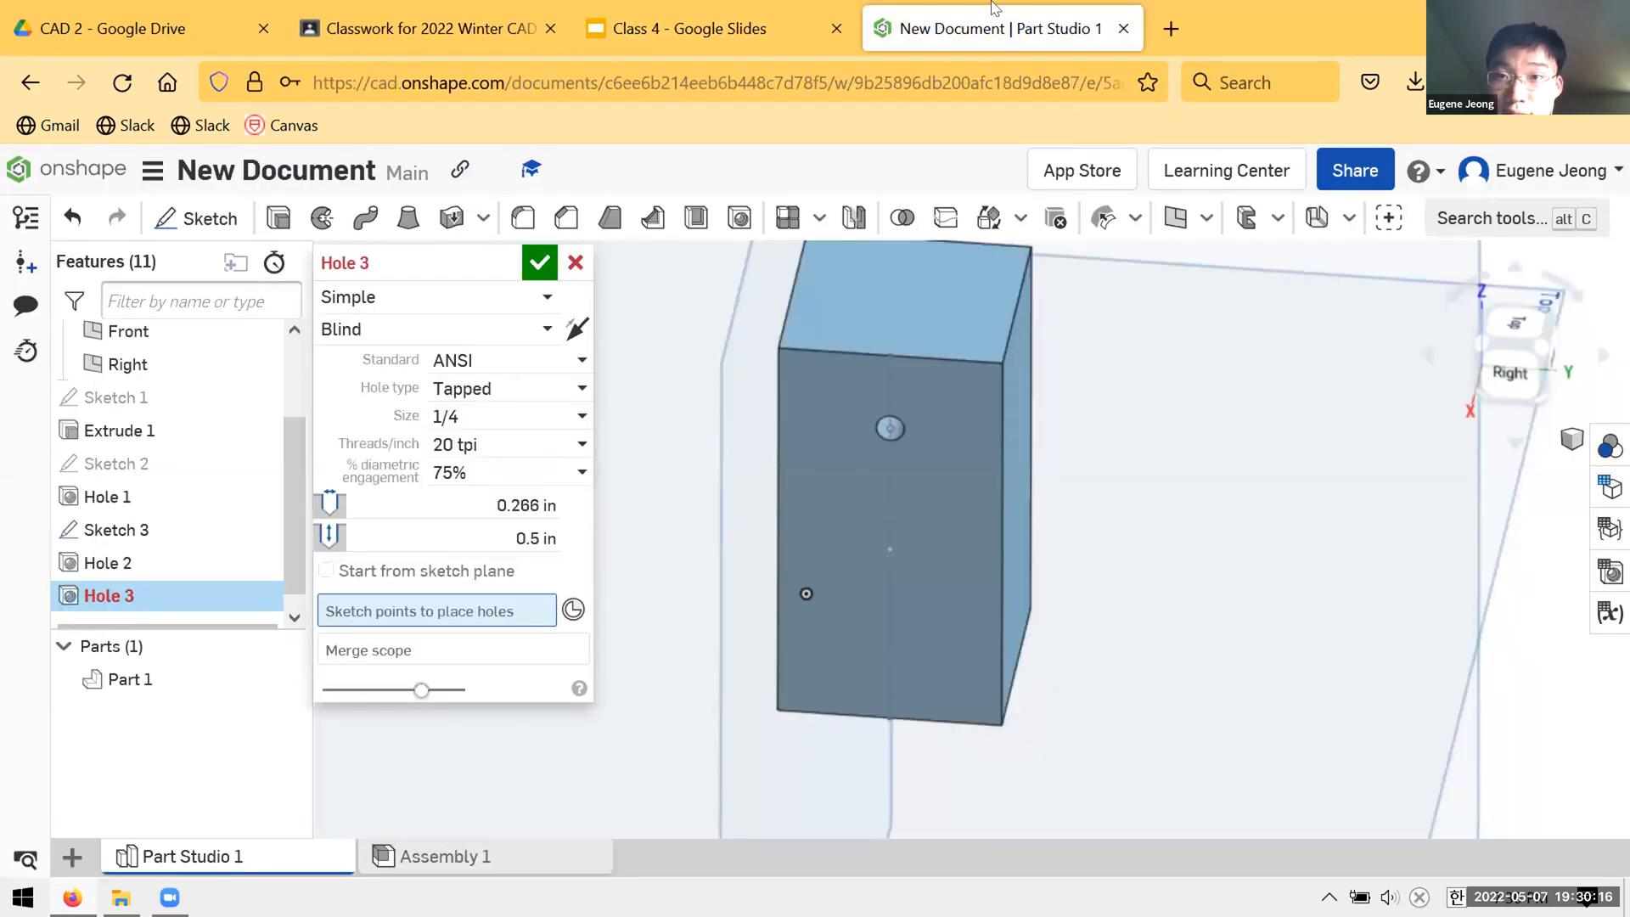
{"action": "left_click", "coordinate": [729, 11]}
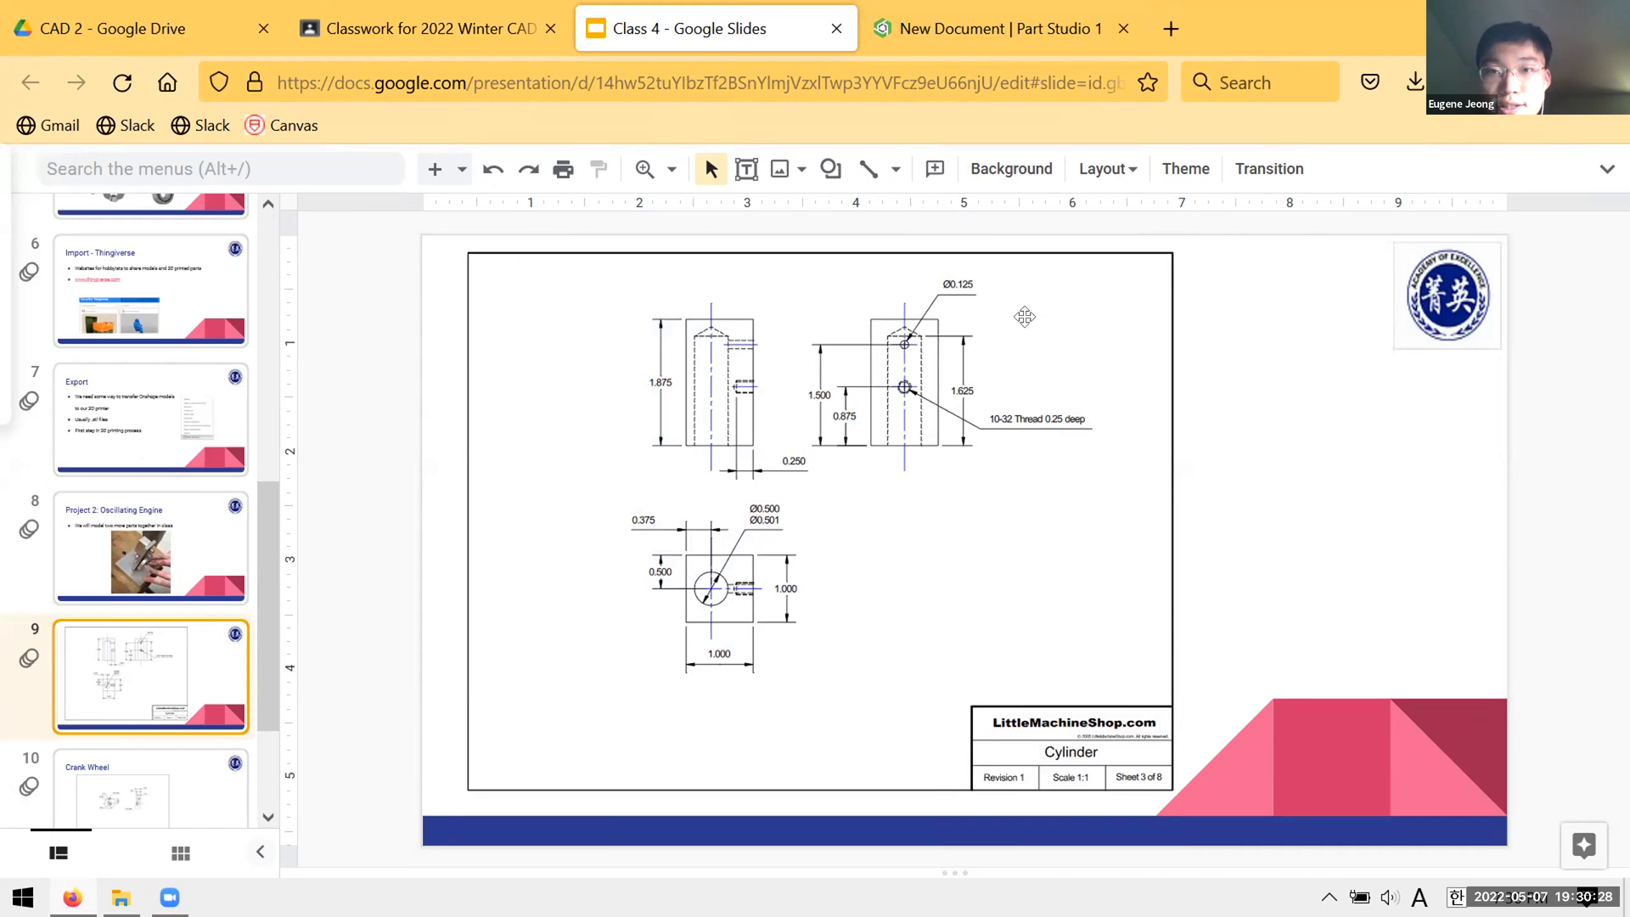
{"action": "left_click", "coordinate": [1036, 12]}
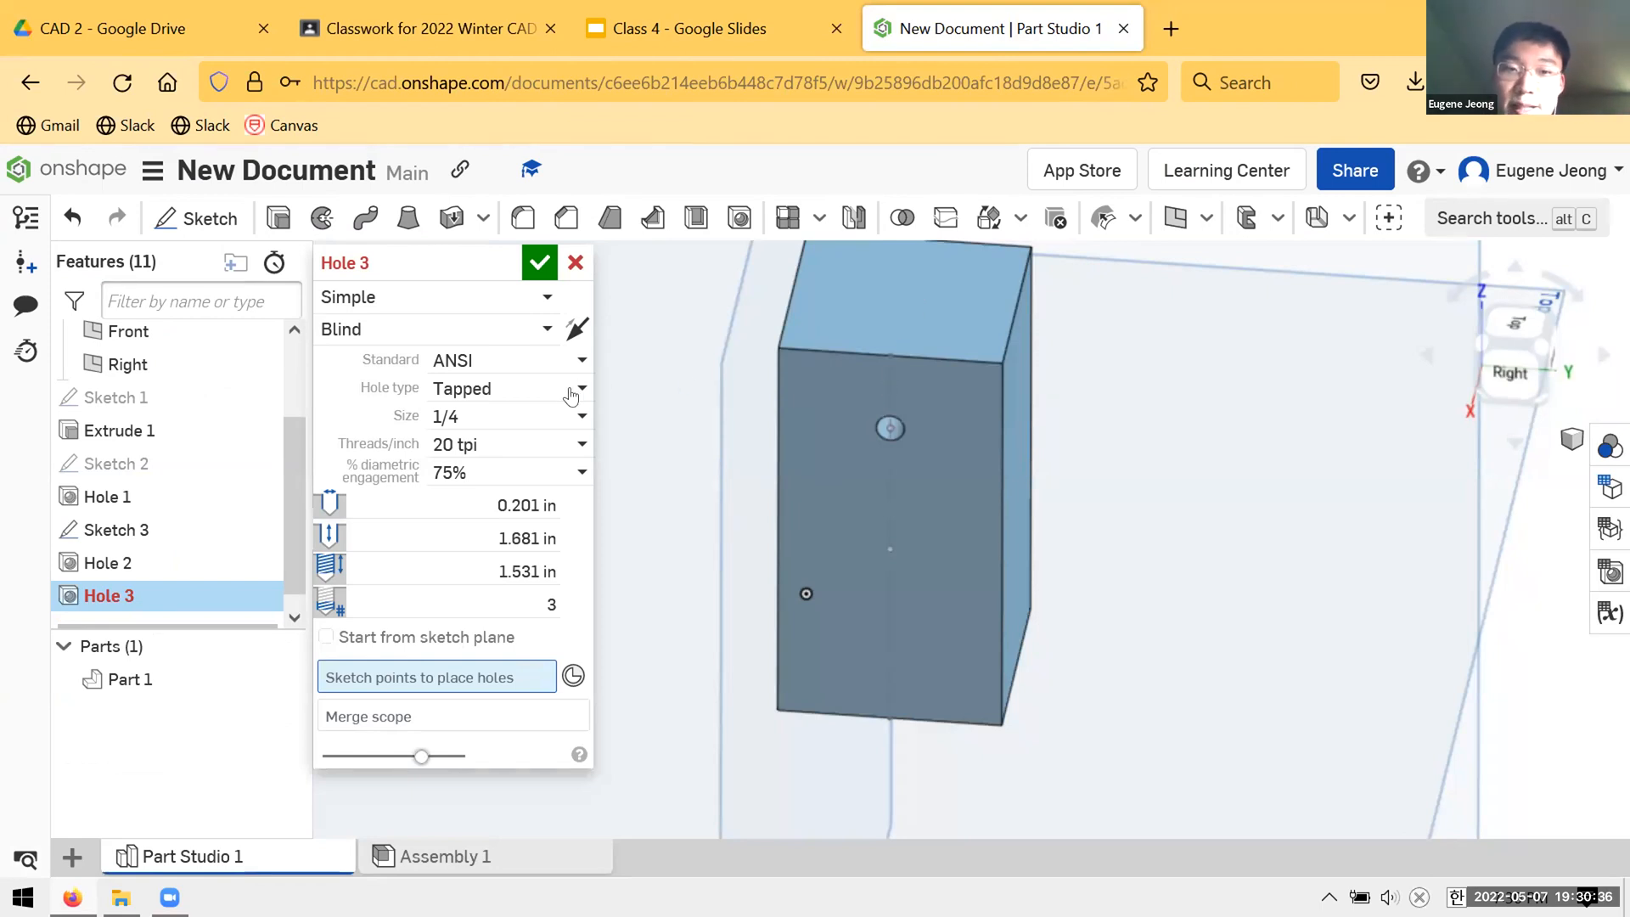
- Set the tapped hole to size #10 with 32 threads per inch
{"action": "left_click", "coordinate": [531, 415]}
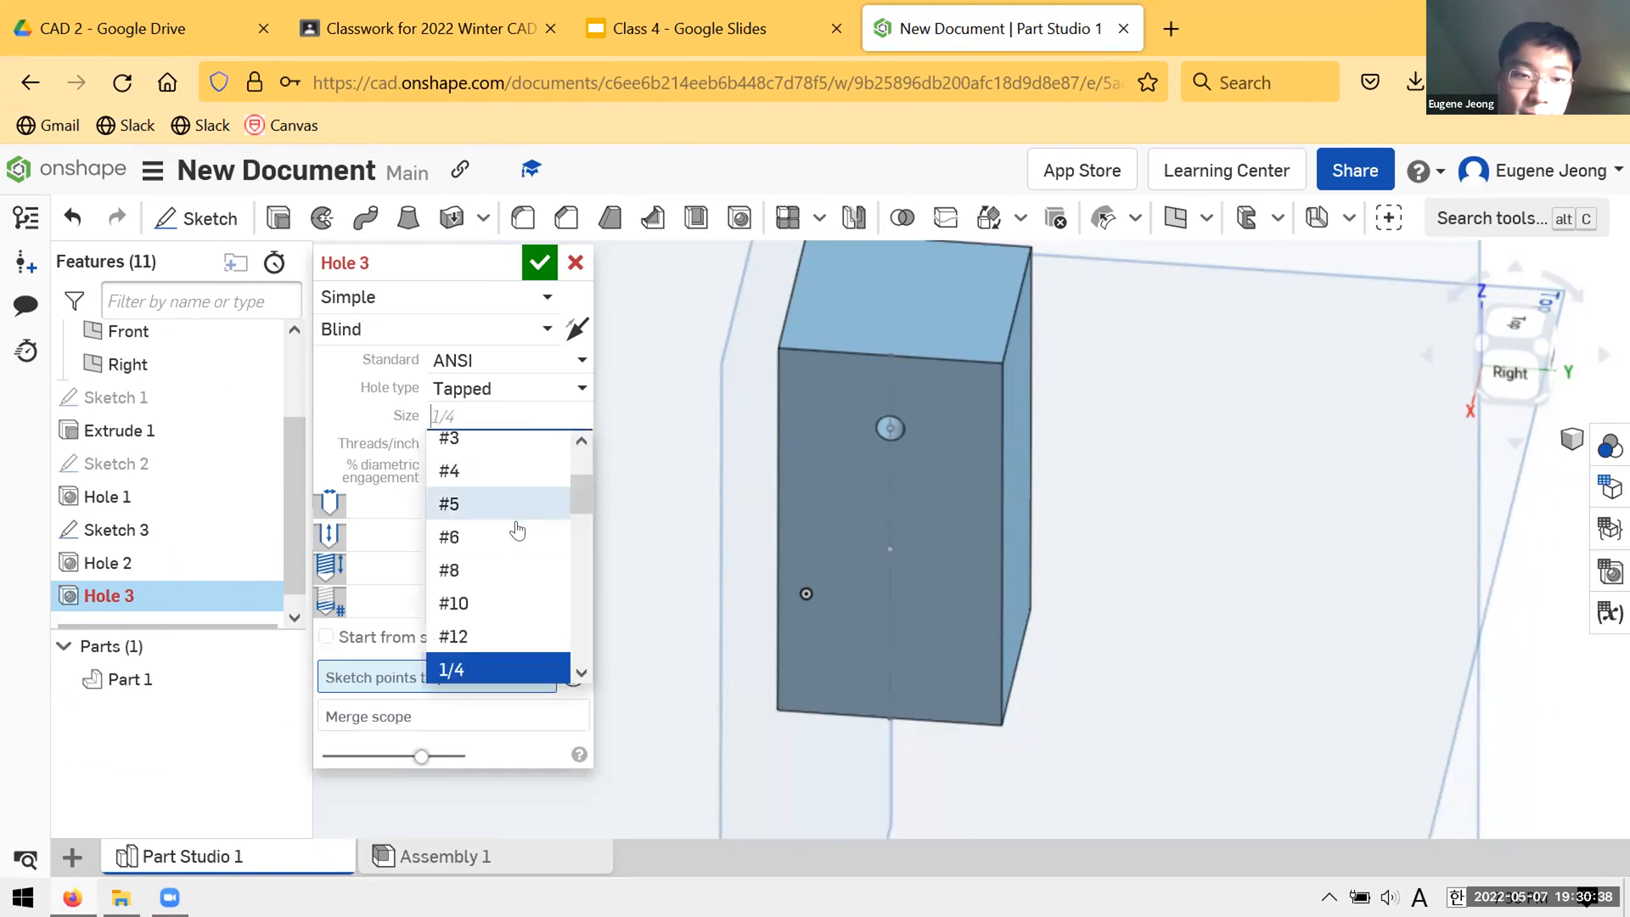
{"action": "left_click", "coordinate": [476, 598]}
{"action": "left_click", "coordinate": [471, 444]}
{"action": "left_click", "coordinate": [477, 518]}
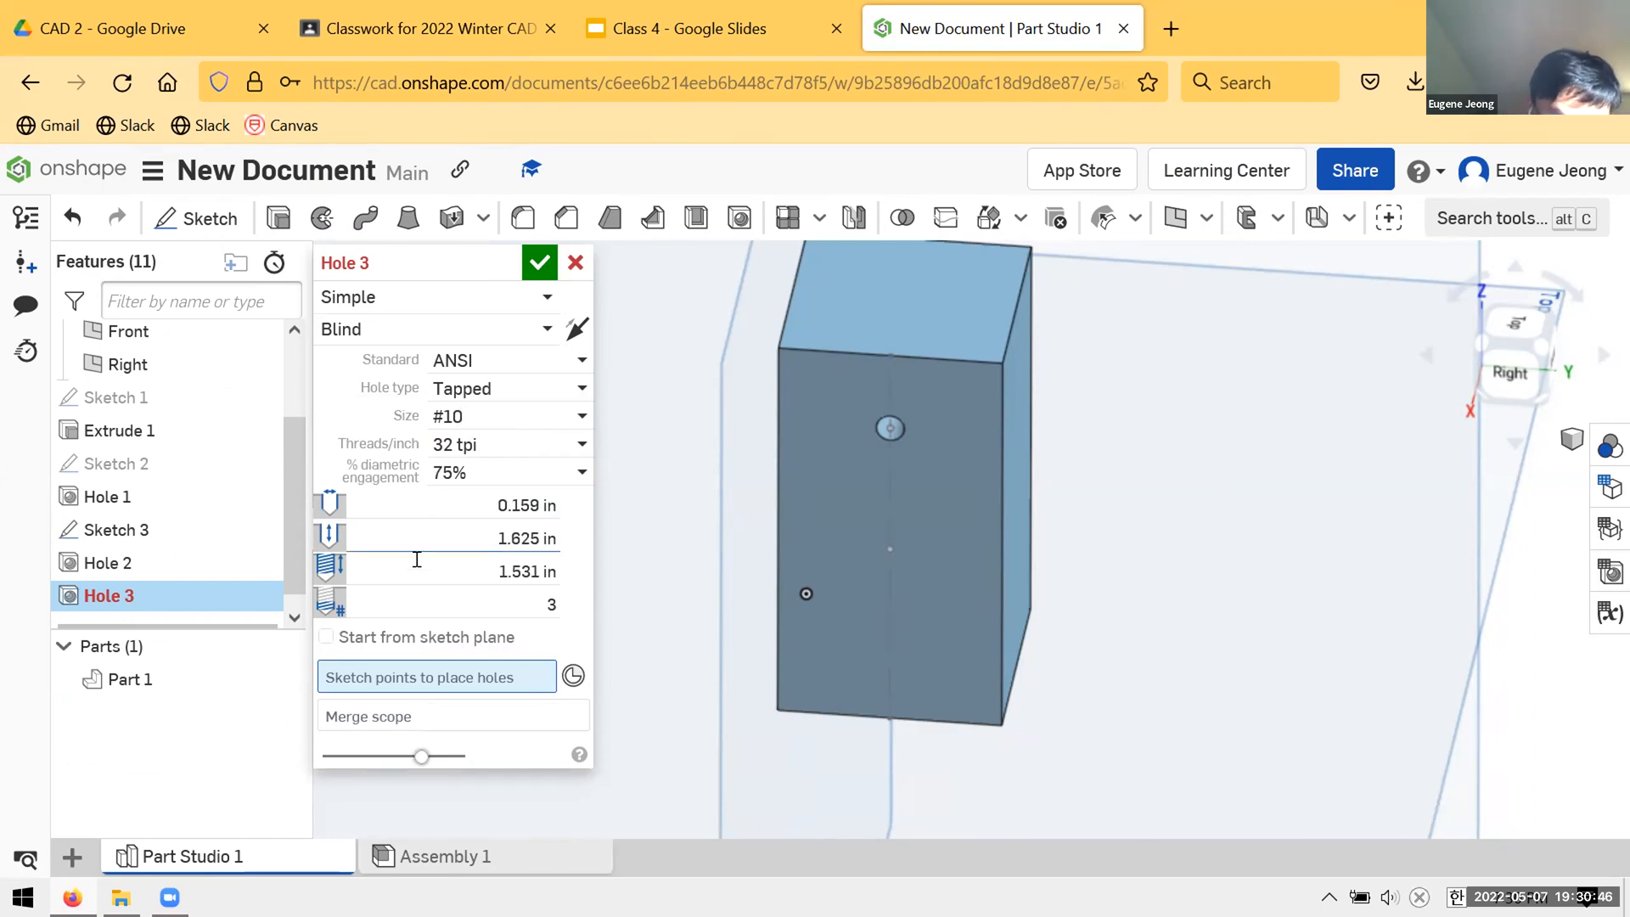
- Set the tapped hole's depth to 0.25 in, keeping the ANSI standard
{"action": "left_click", "coordinate": [490, 504]}
{"action": "left_click", "coordinate": [481, 544]}
{"action": "left_click", "coordinate": [477, 507]}
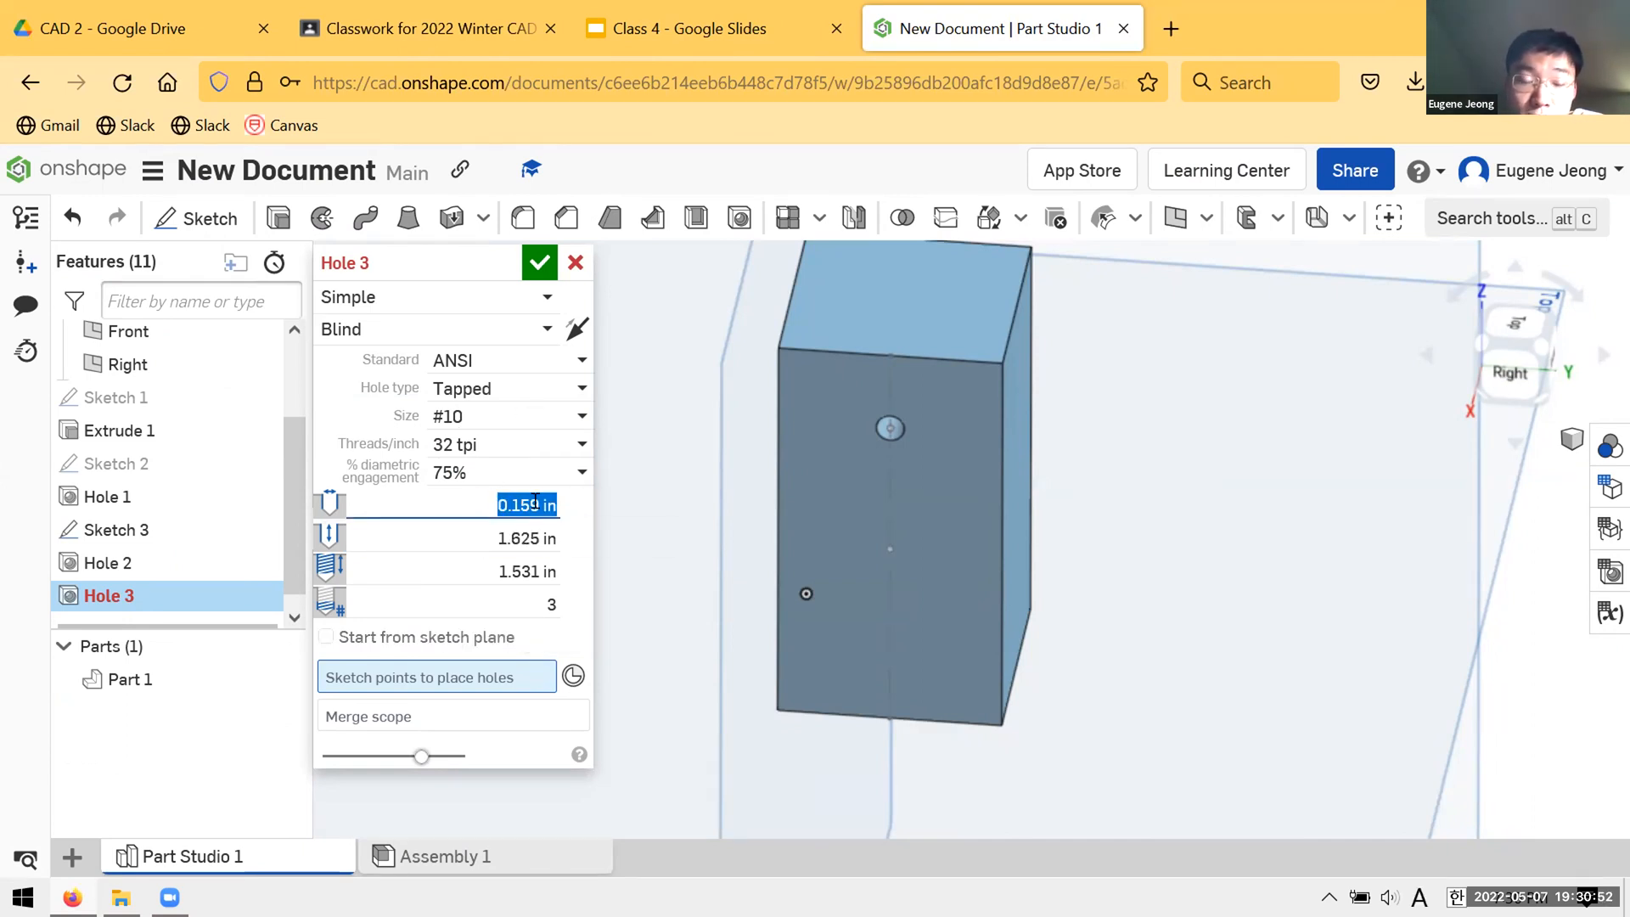
{"action": "left_click", "coordinate": [476, 571]}
{"action": "left_click", "coordinate": [466, 544]}
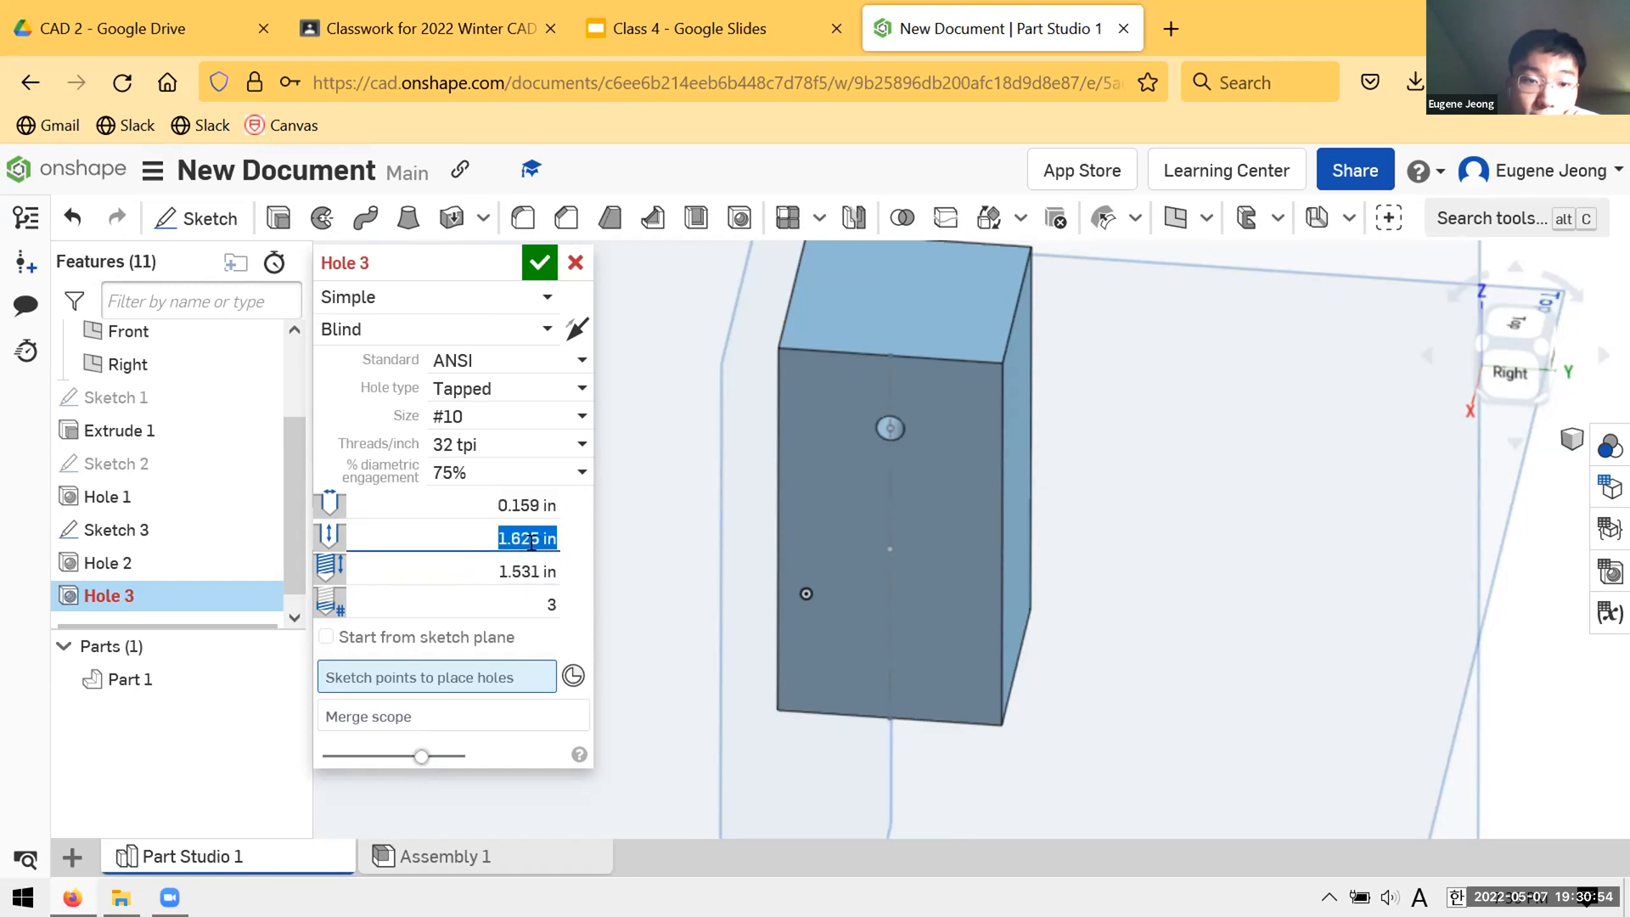
{"action": "left_click", "coordinate": [530, 599]}
{"action": "left_click", "coordinate": [489, 538]}
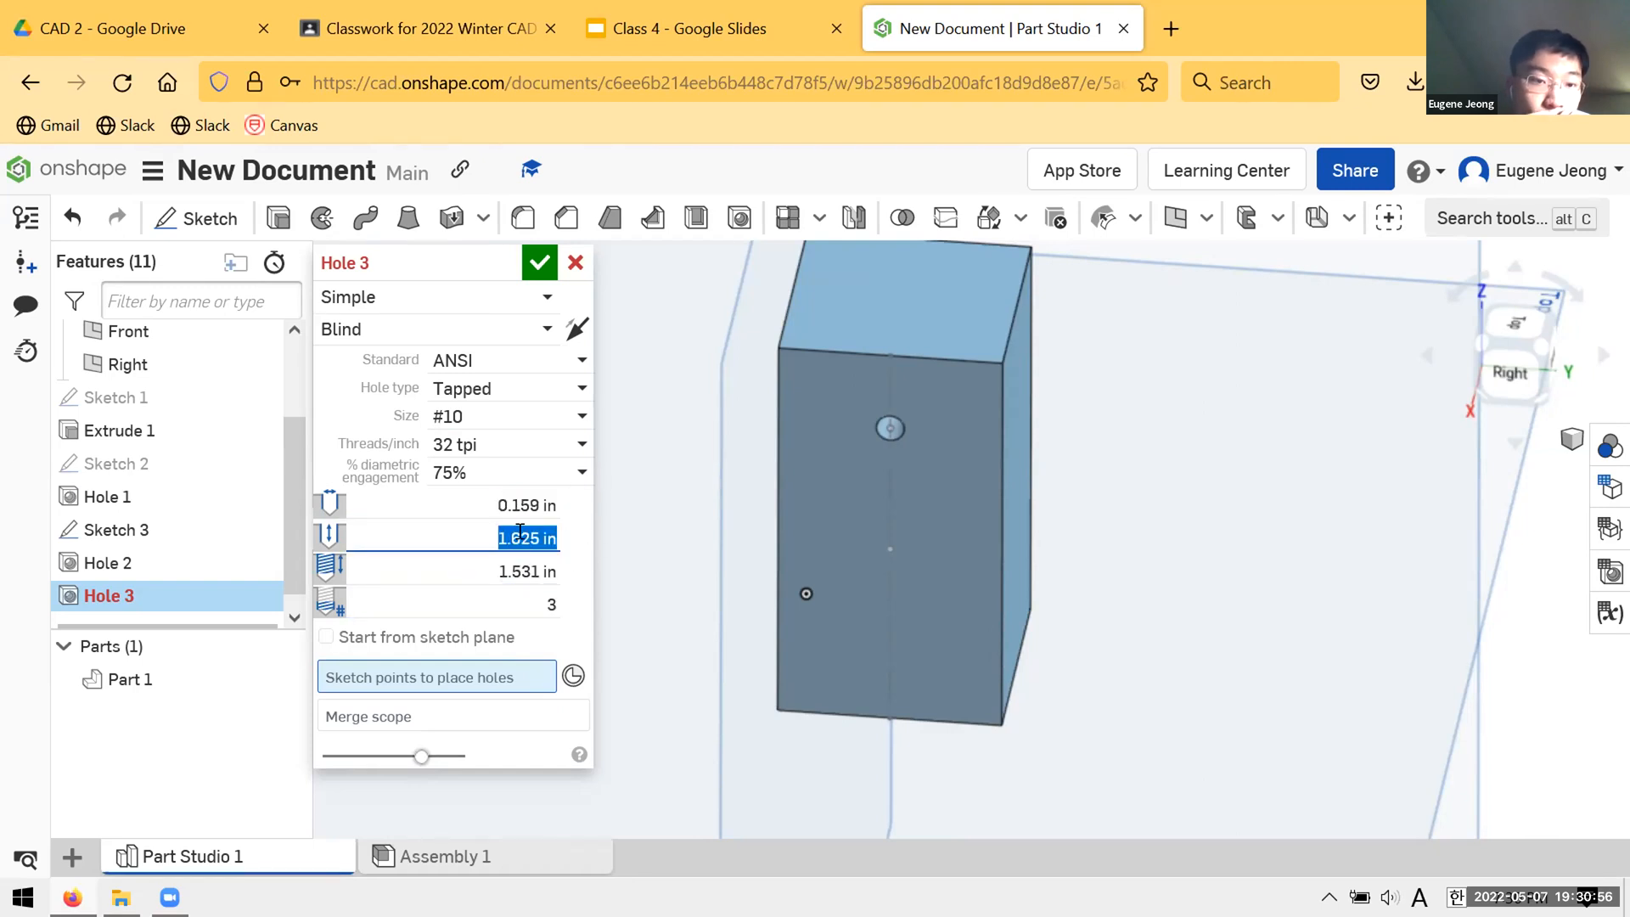
{"action": "left_click", "coordinate": [485, 535]}
{"action": "left_click", "coordinate": [460, 562]}
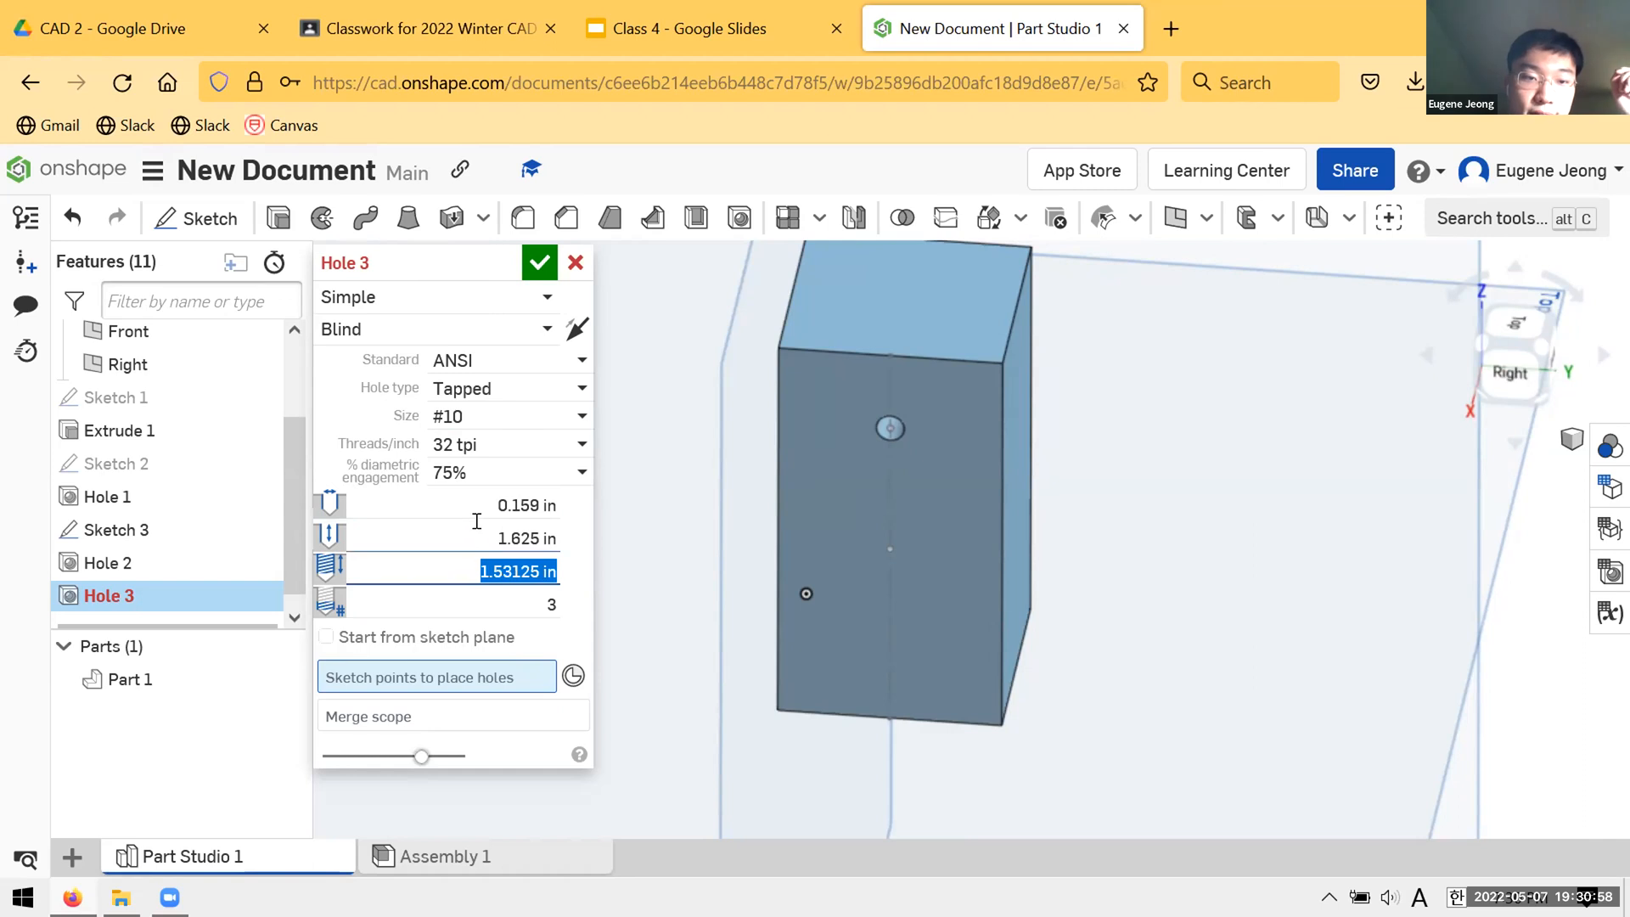
{"action": "left_click", "coordinate": [517, 536]}
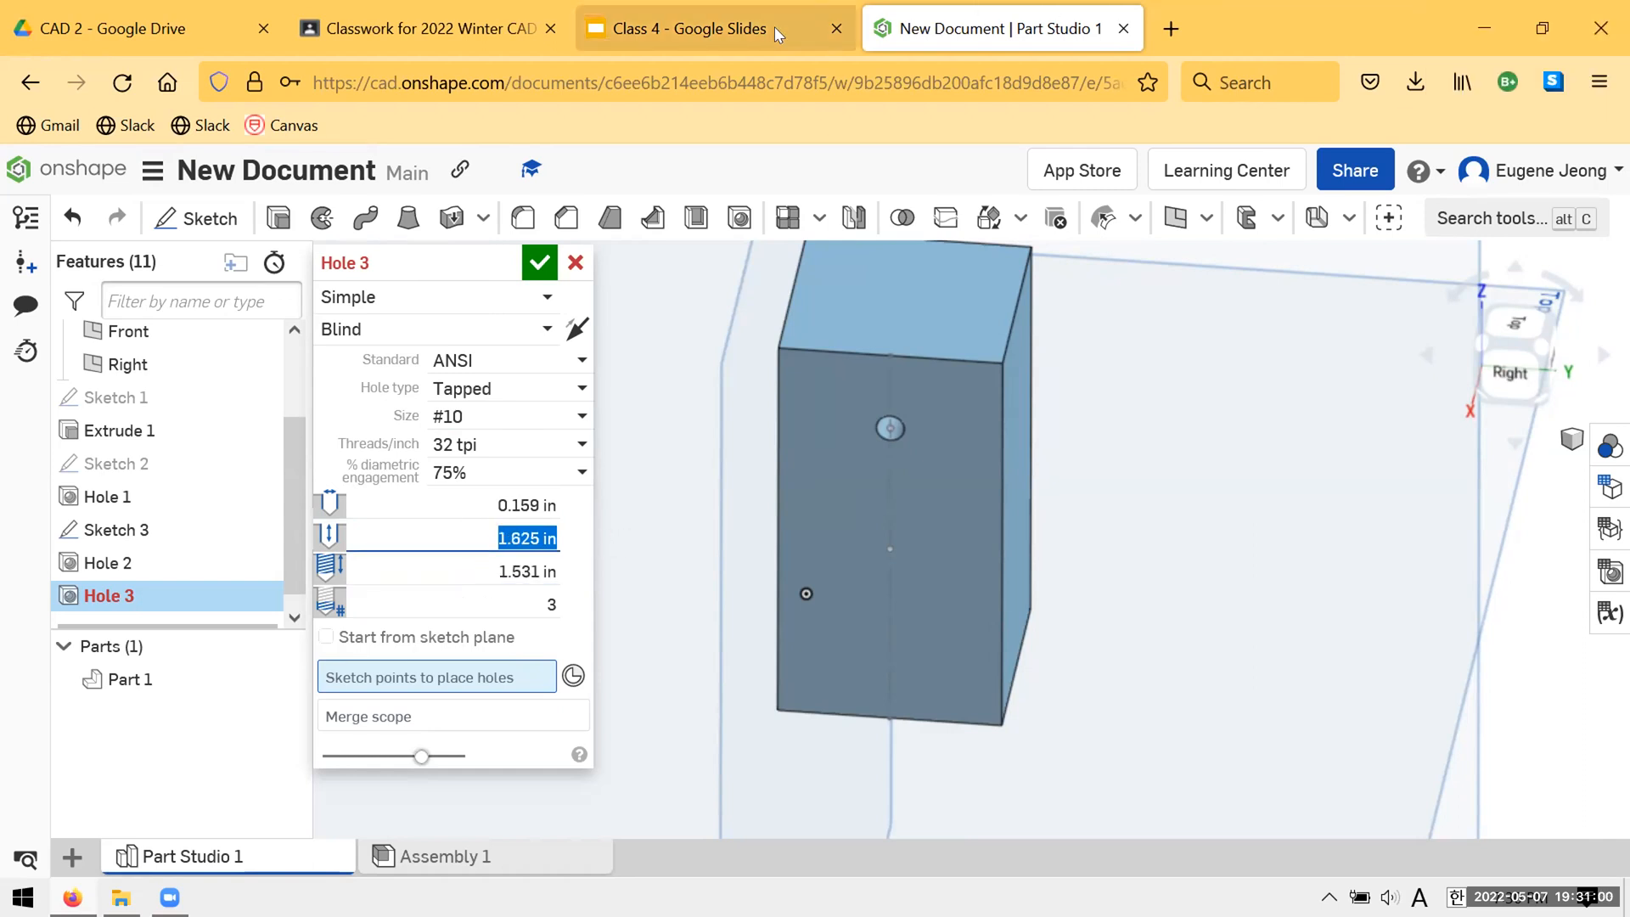
{"action": "type", "text": "0.25"}
{"action": "key", "text": "Return"}
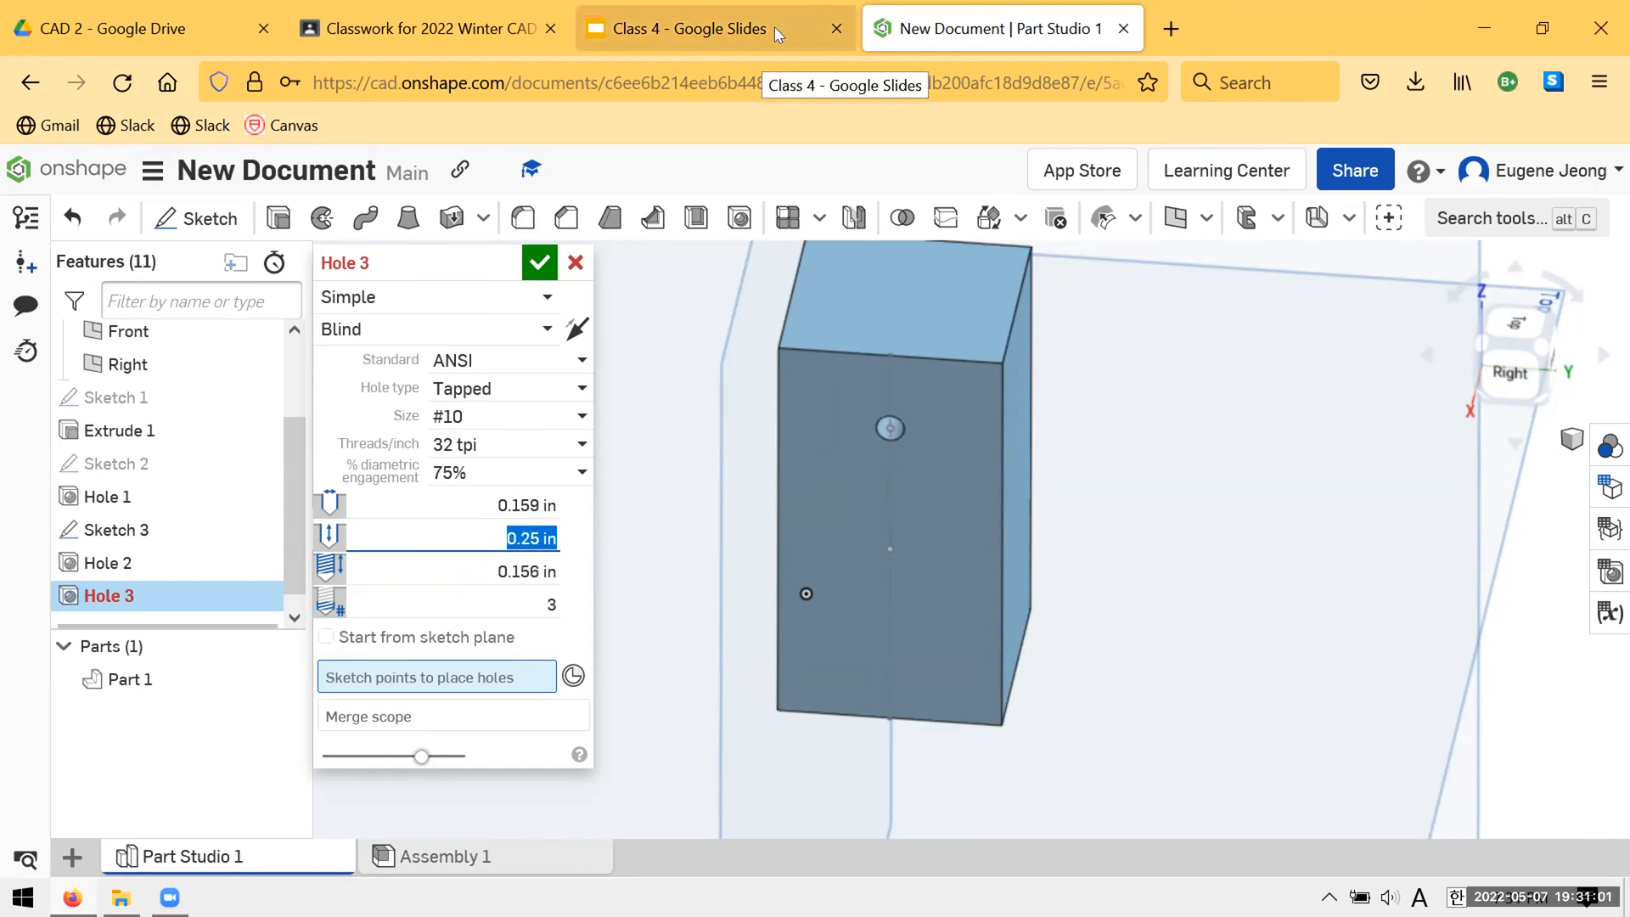
{"action": "left_click", "coordinate": [472, 361]}
{"action": "left_click", "coordinate": [503, 432]}
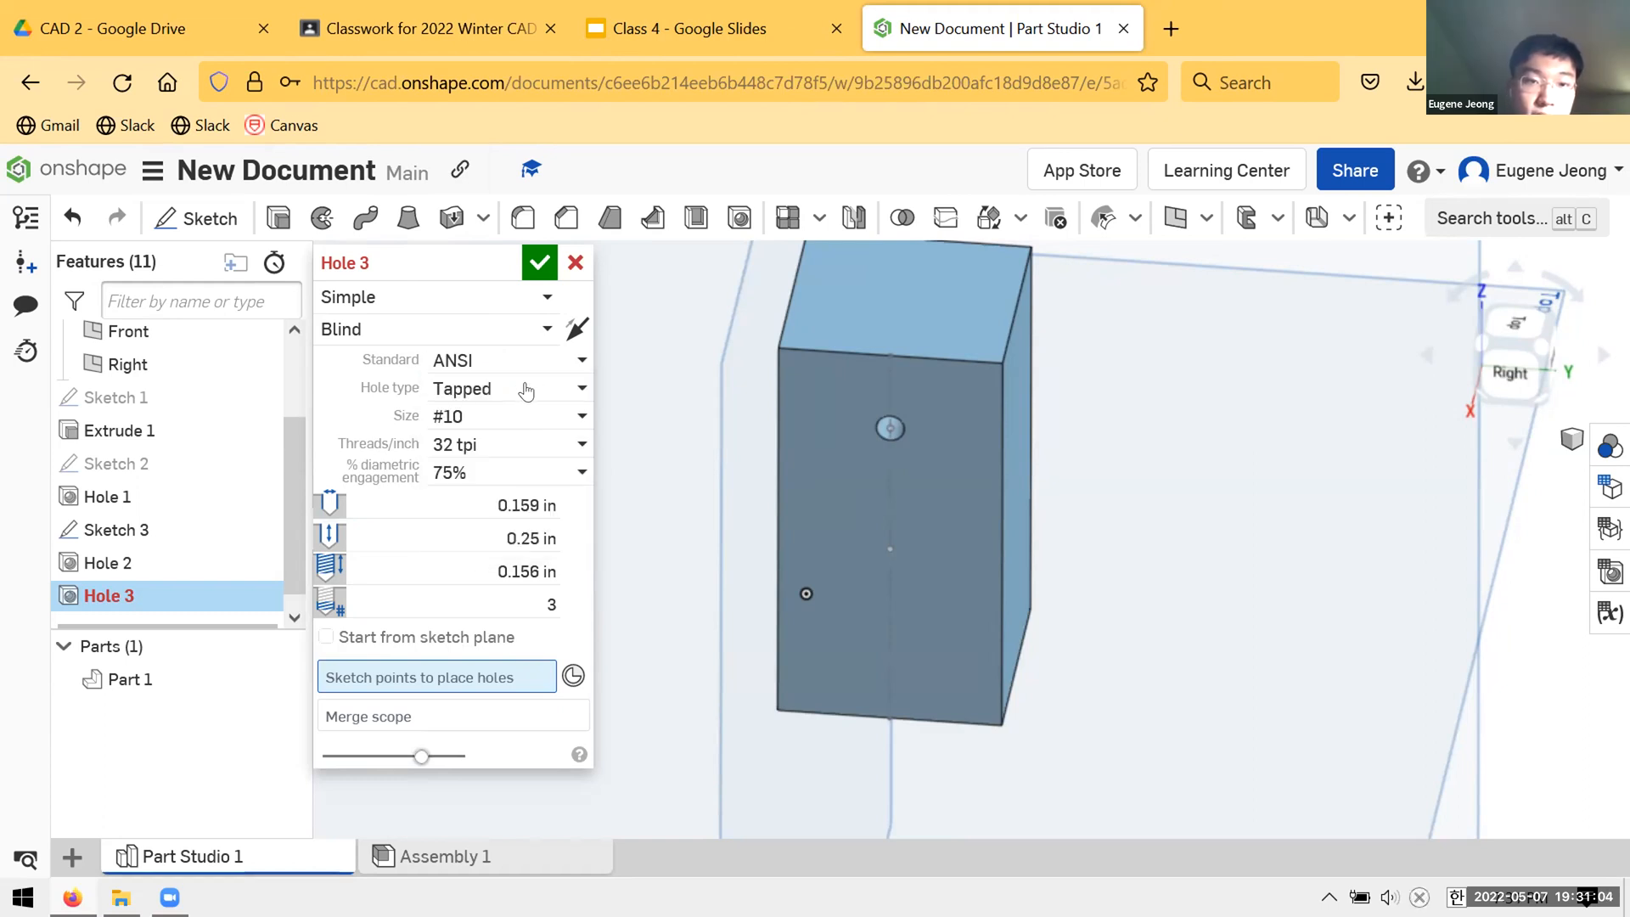
- Review the hole's type, size, depth and thread options, keeping it Tapped, #10 and 32 tpi
{"action": "left_click", "coordinate": [527, 384]}
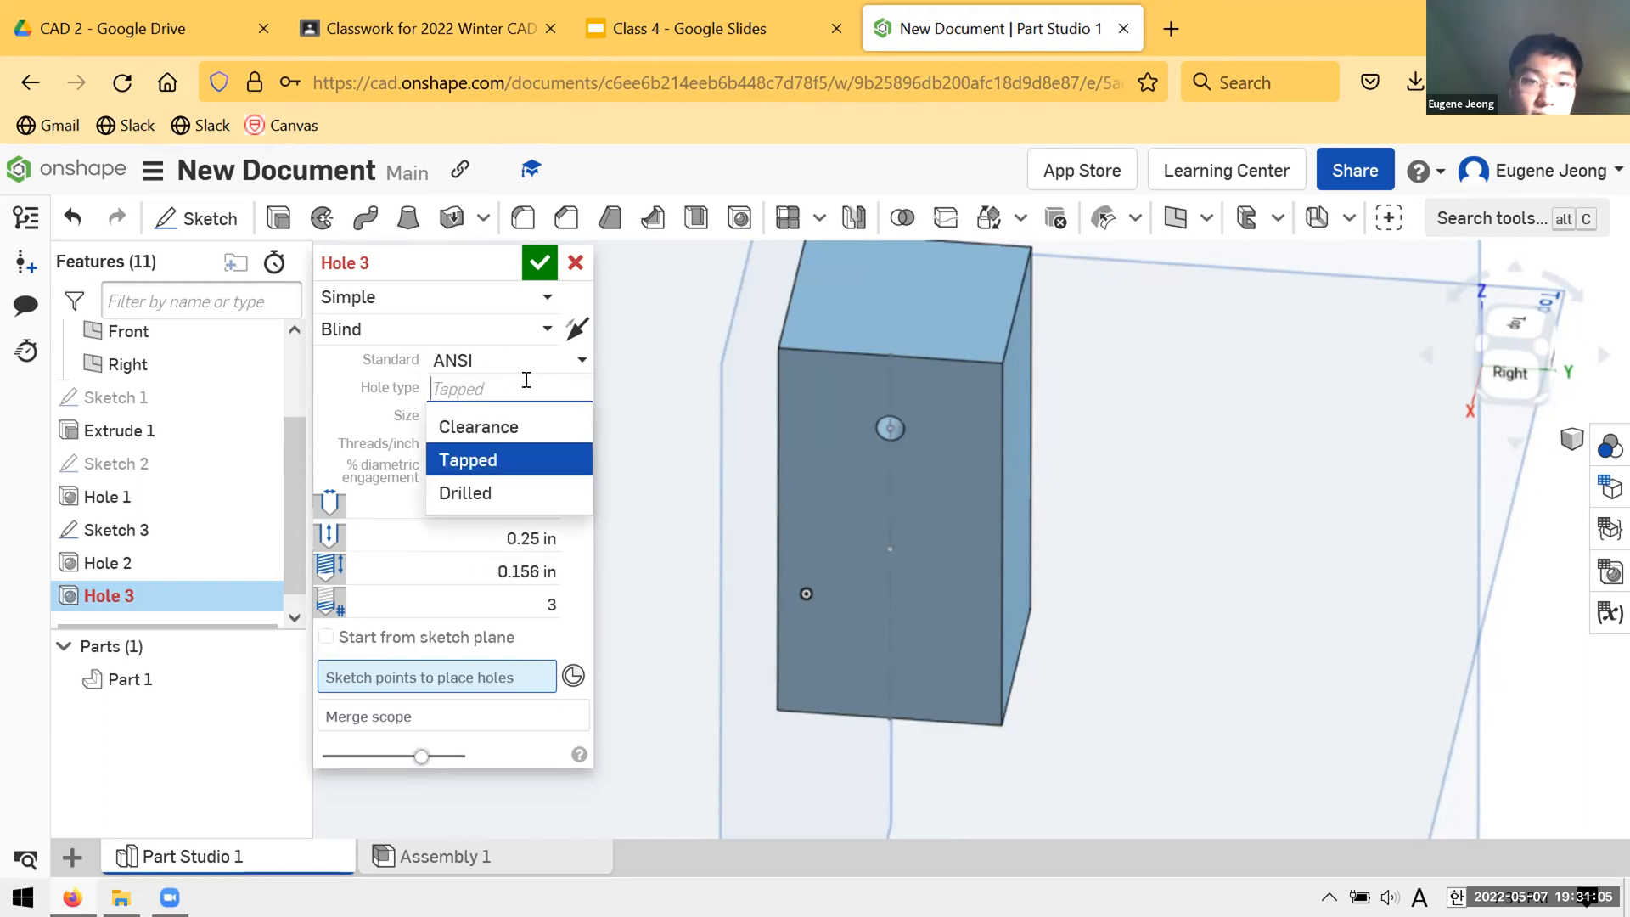
{"action": "left_click", "coordinate": [483, 461]}
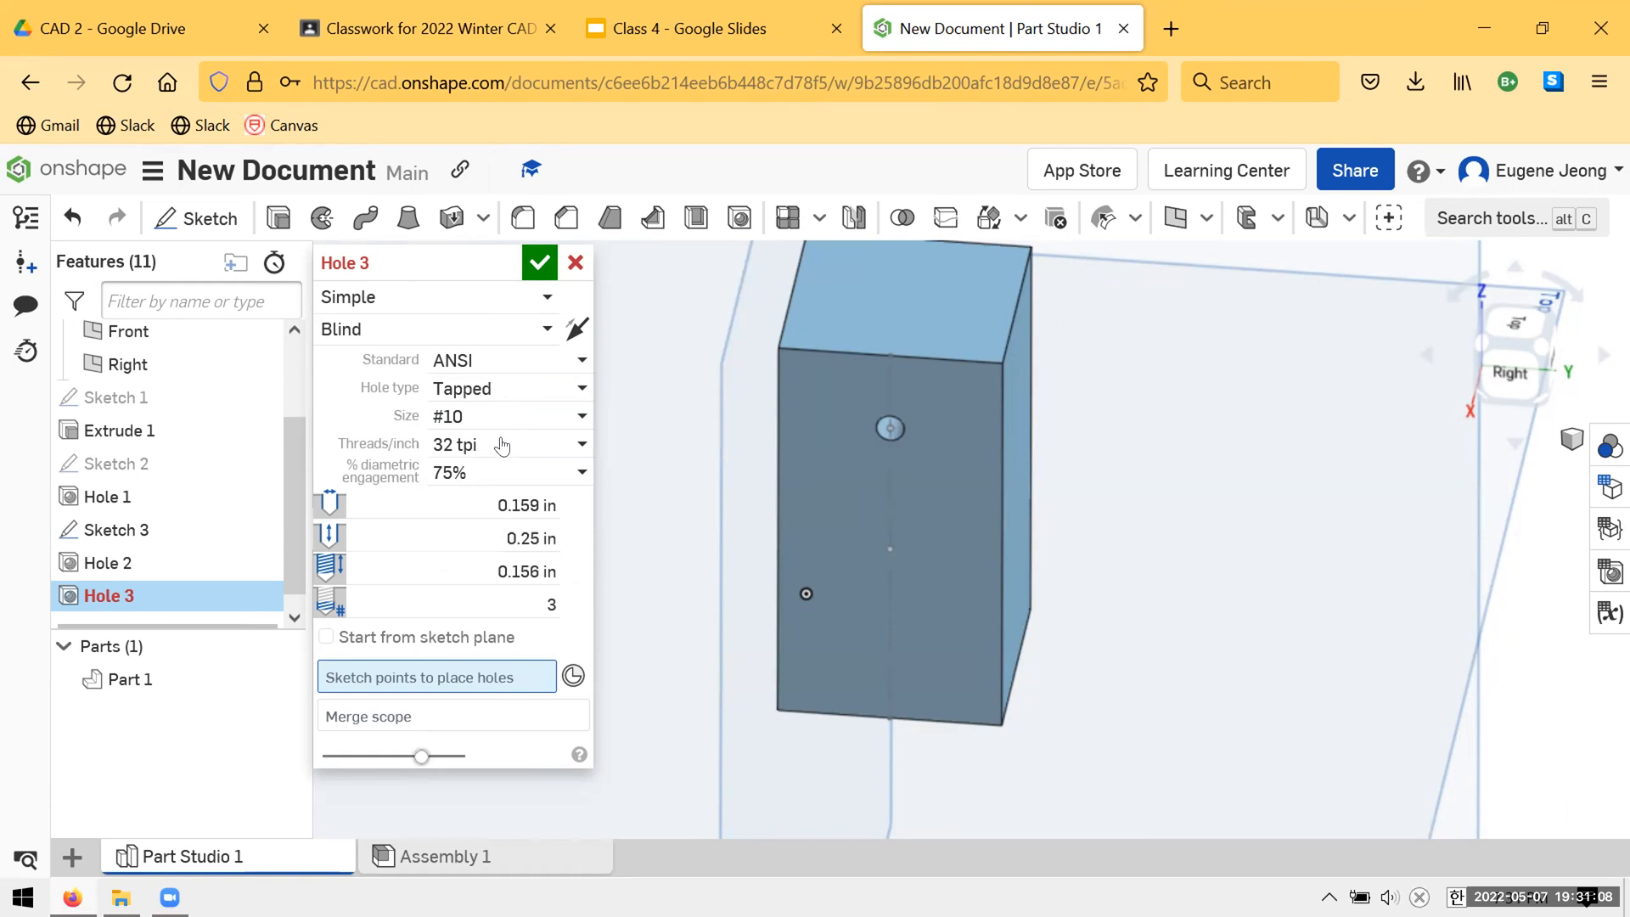
{"action": "left_click", "coordinate": [516, 418]}
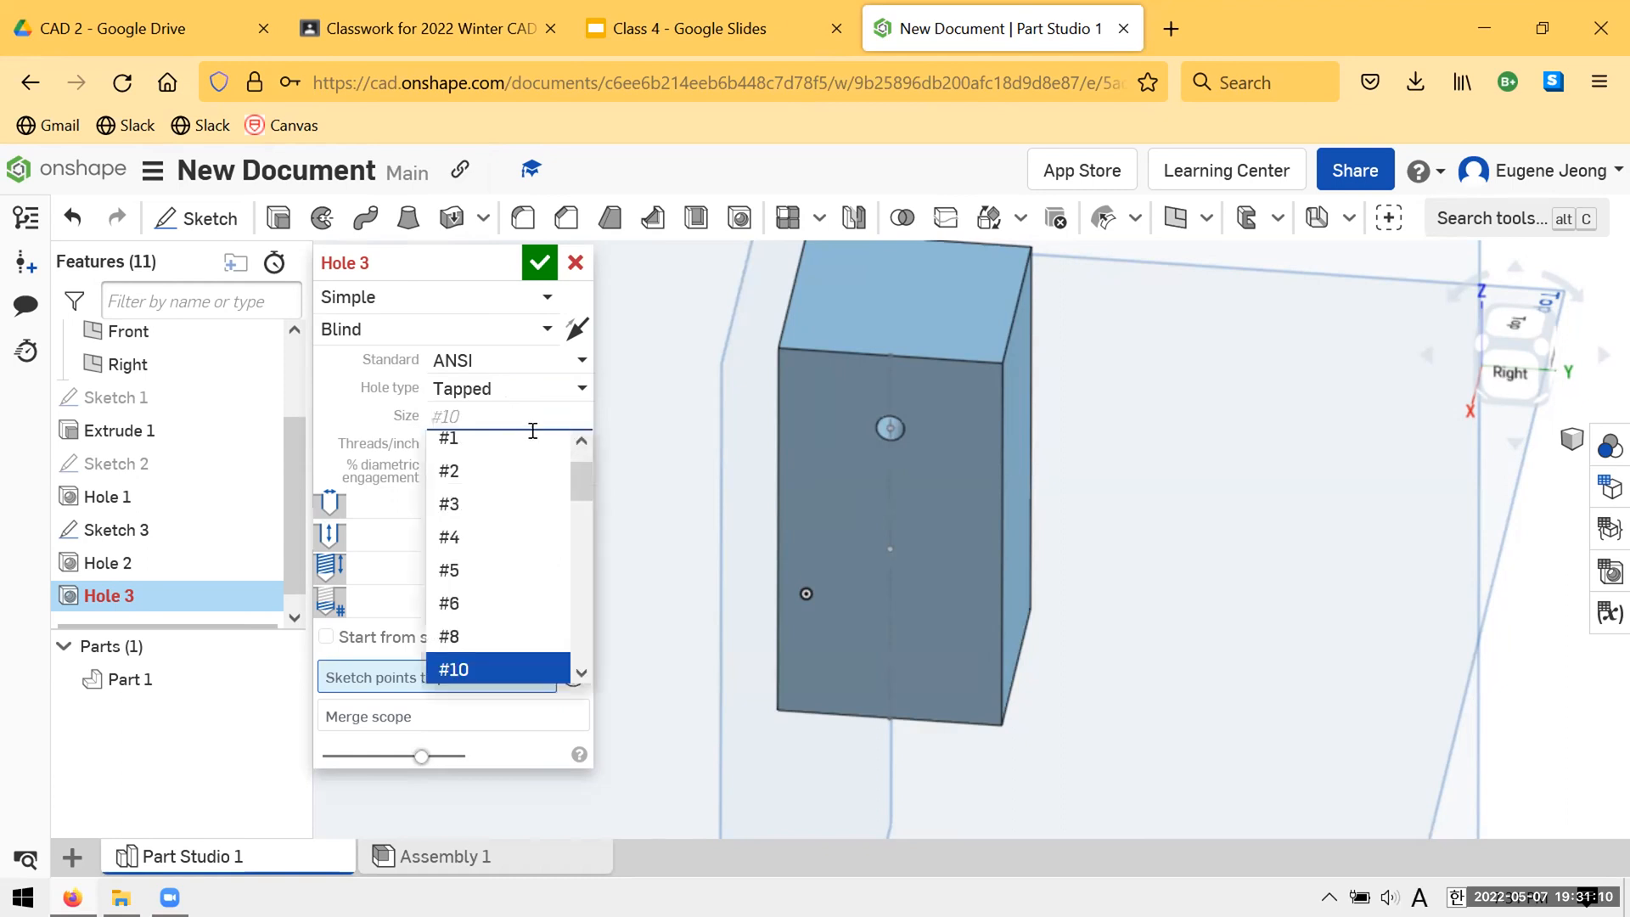
{"action": "left_click", "coordinate": [501, 668]}
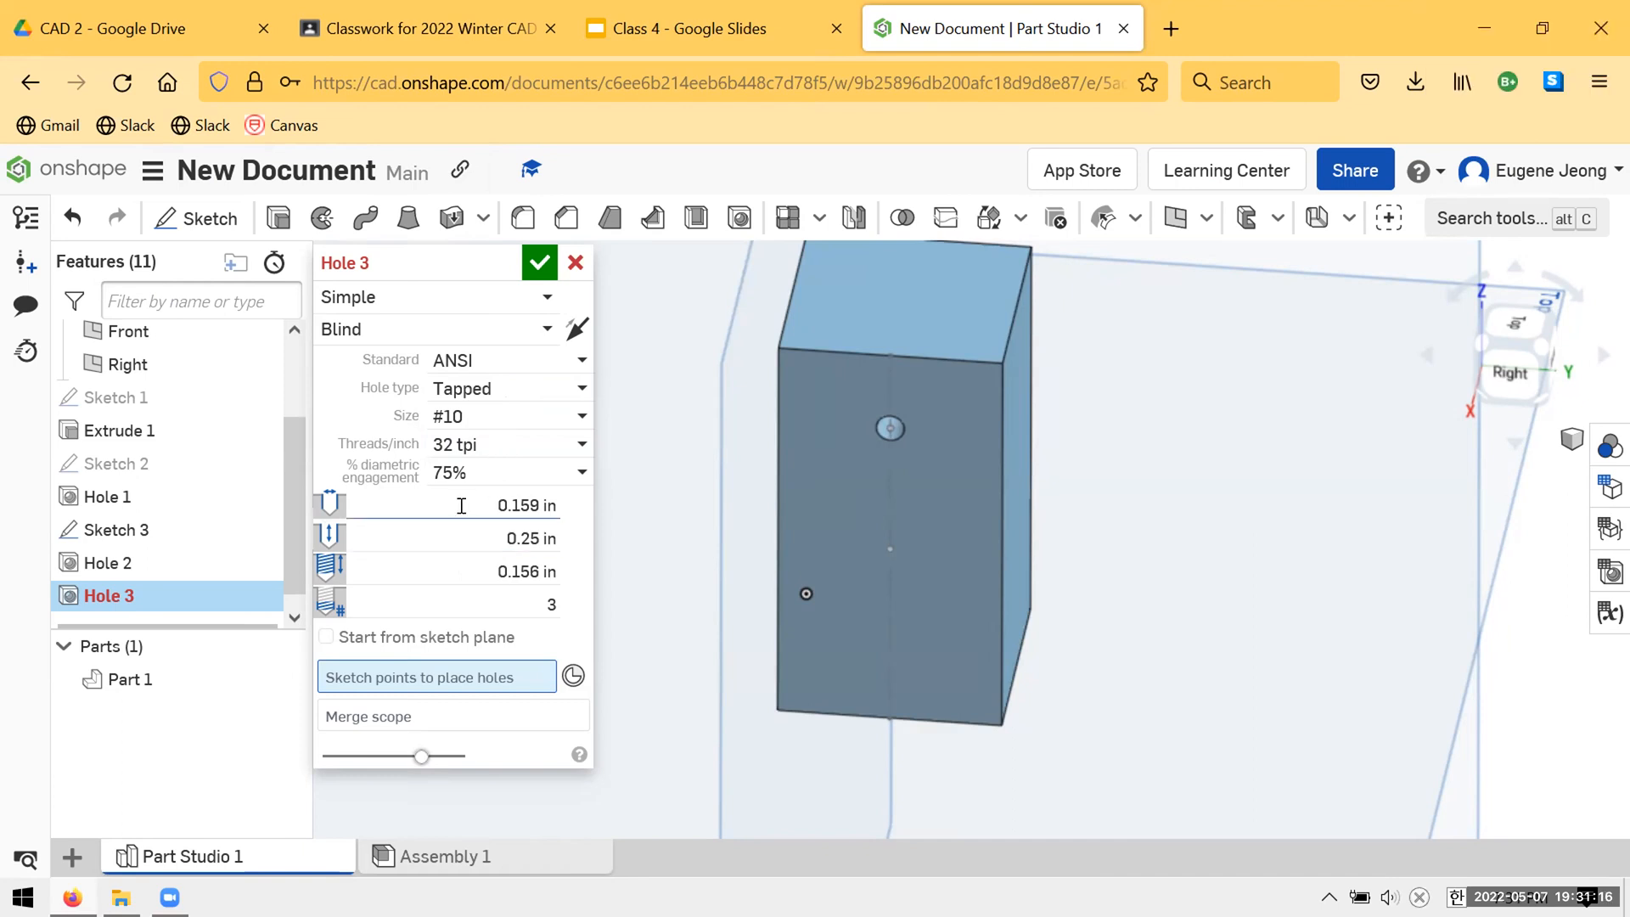
{"action": "left_click", "coordinate": [488, 534]}
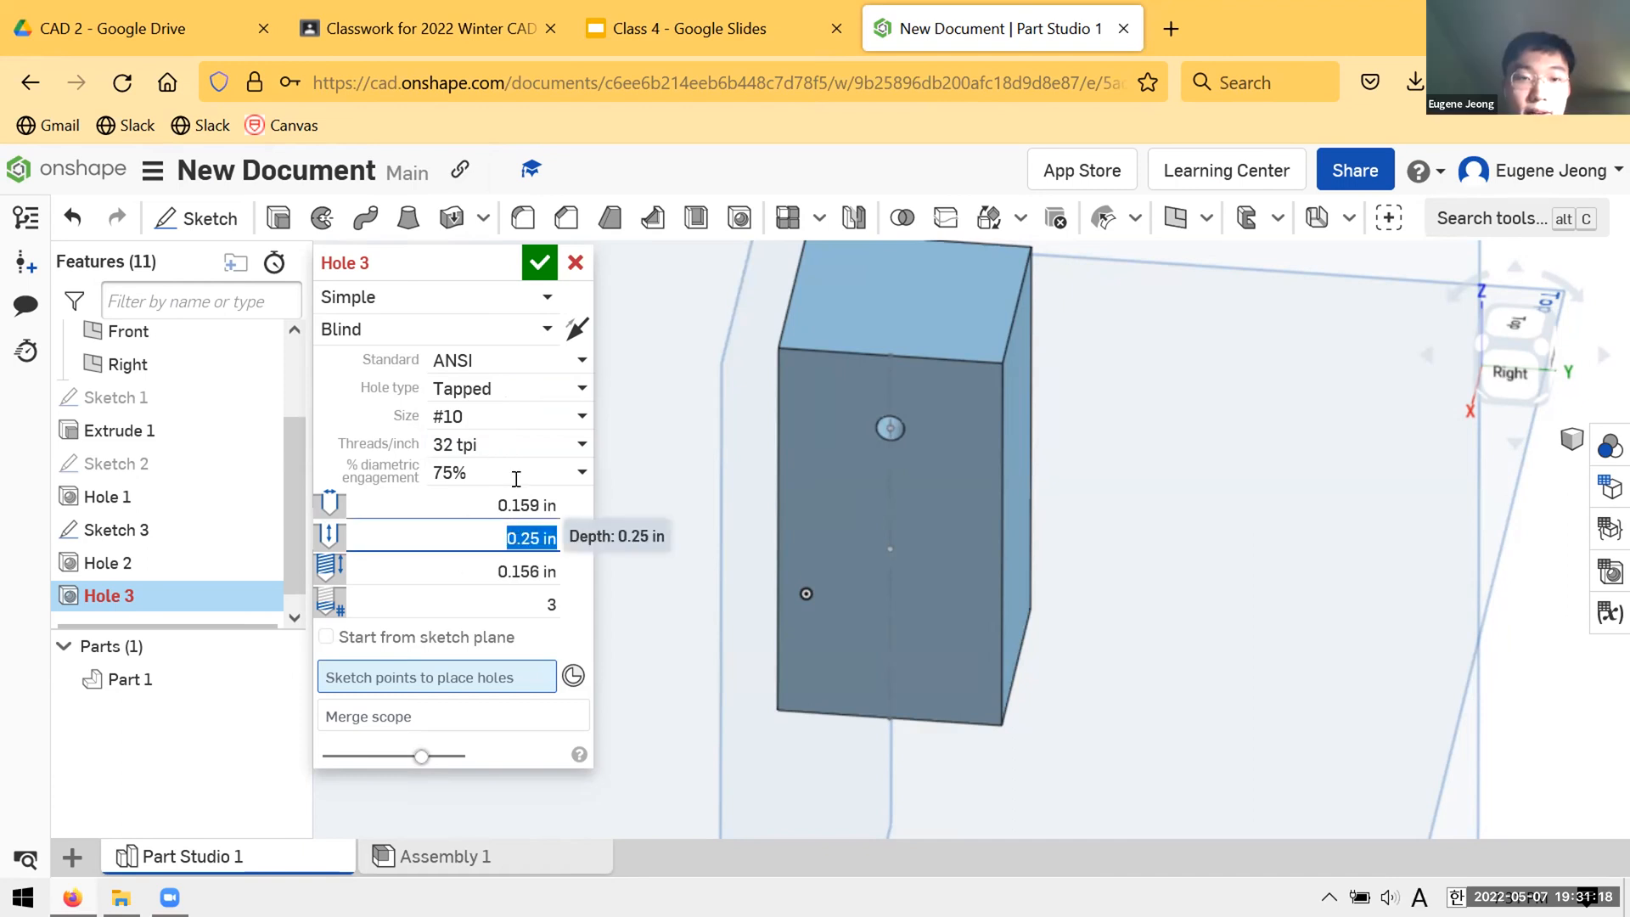
{"action": "left_click", "coordinate": [489, 416]}
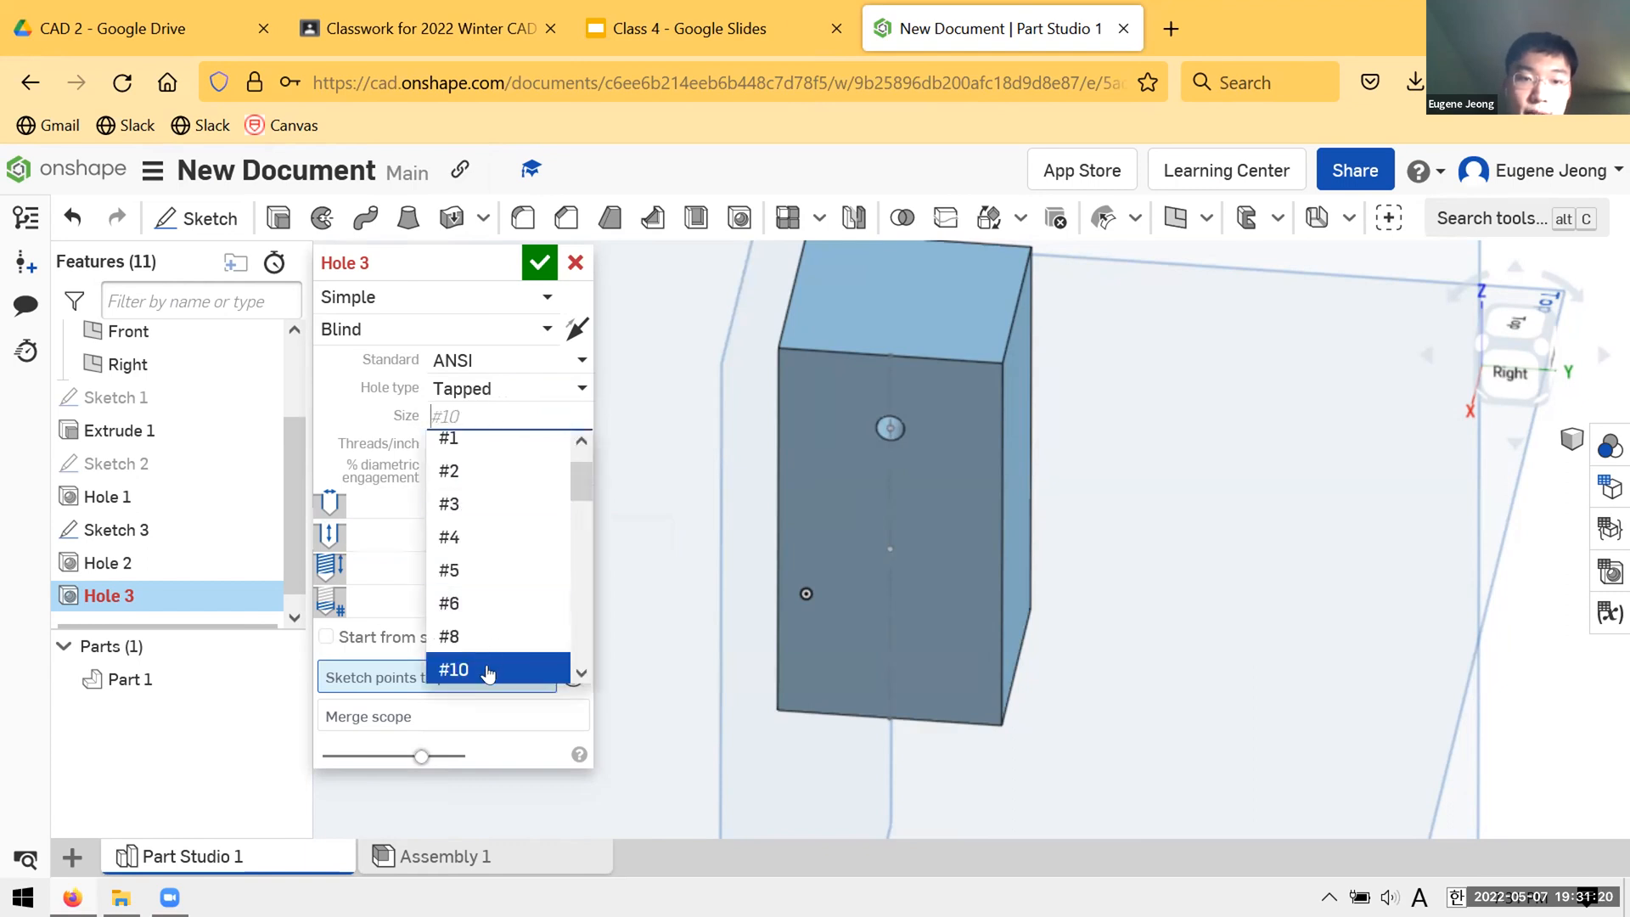
{"action": "left_click", "coordinate": [480, 667]}
{"action": "left_click", "coordinate": [488, 444]}
{"action": "left_click", "coordinate": [476, 517]}
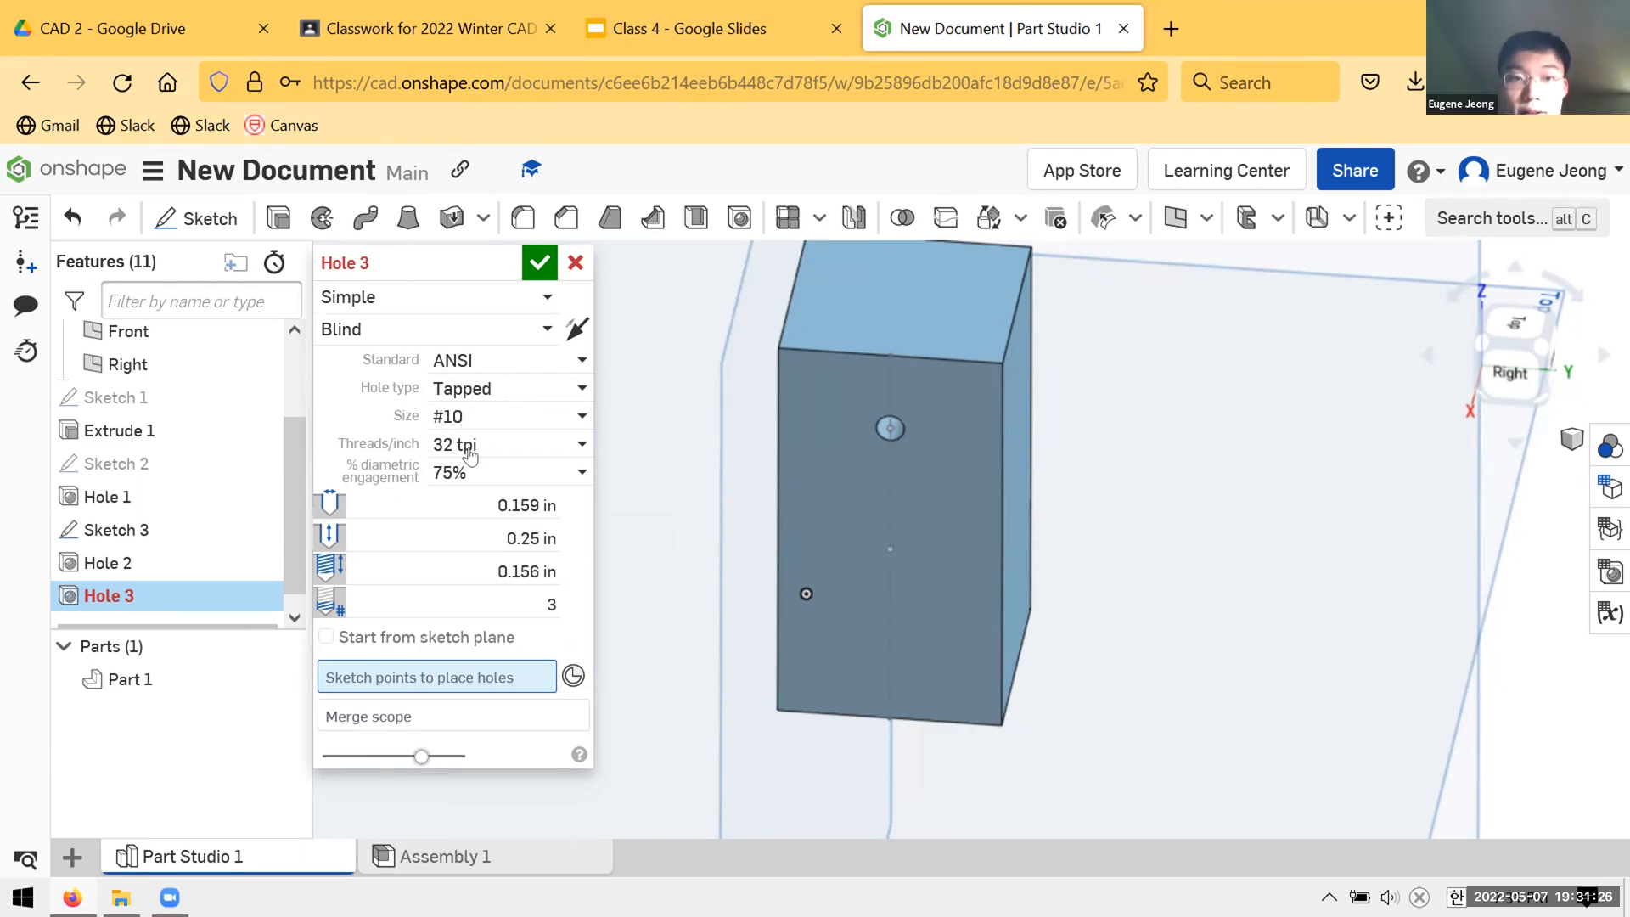
- Check the lower hole's thread callout on the Cylinder drawing in Google Slides, and reselect size #10 for the hole in Onshape
{"action": "left_click", "coordinate": [469, 418]}
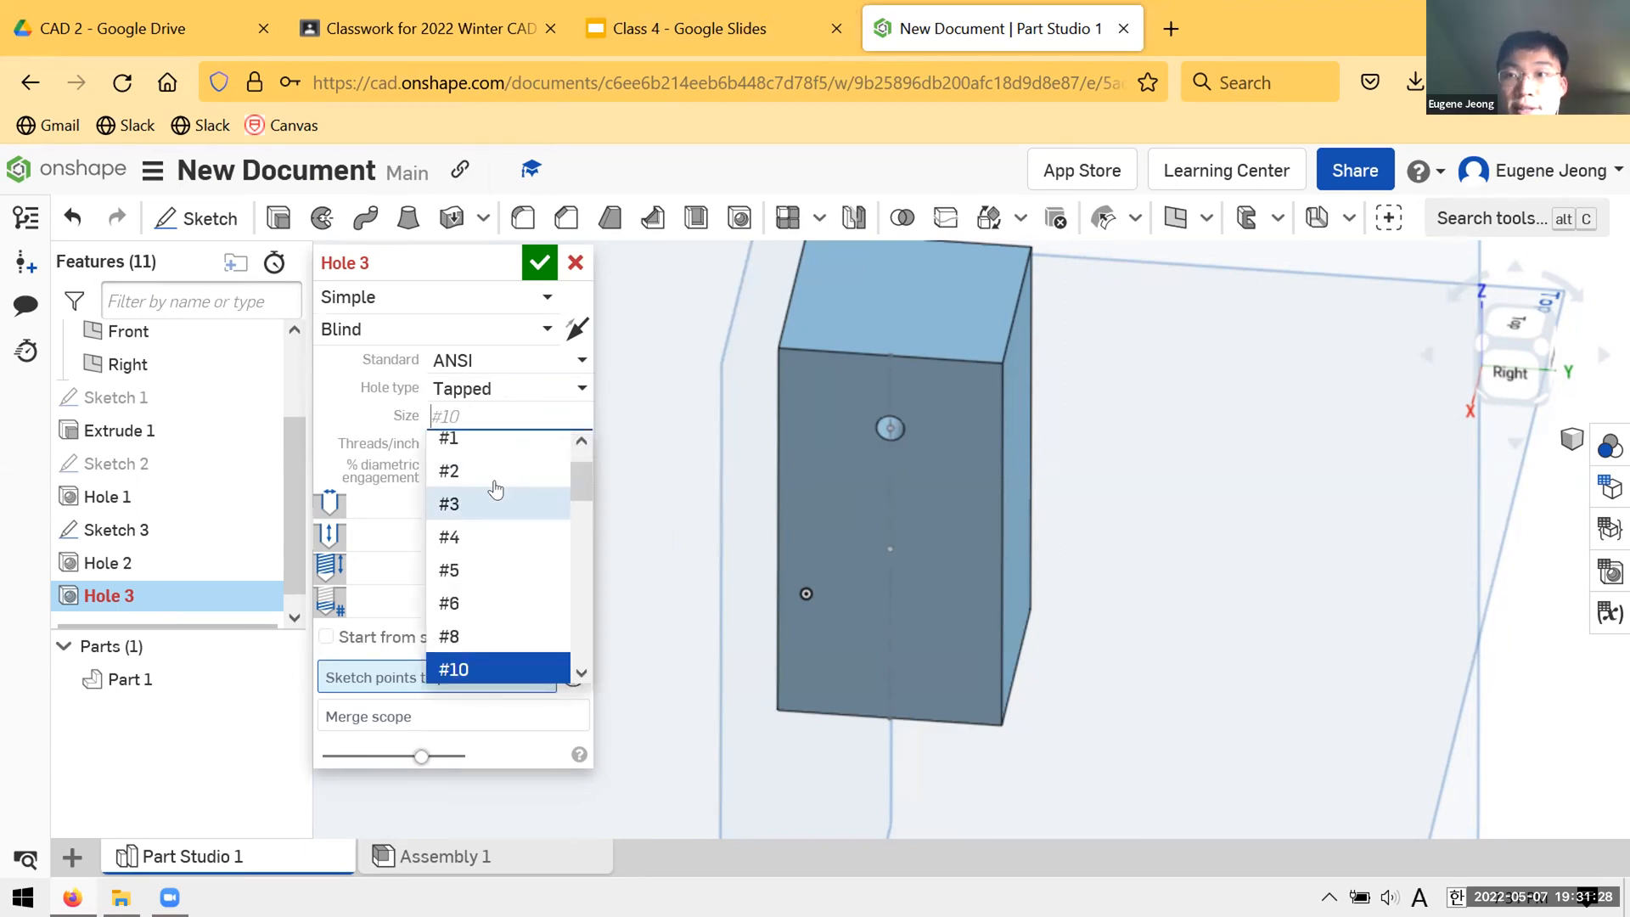
{"action": "left_click", "coordinate": [697, 28]}
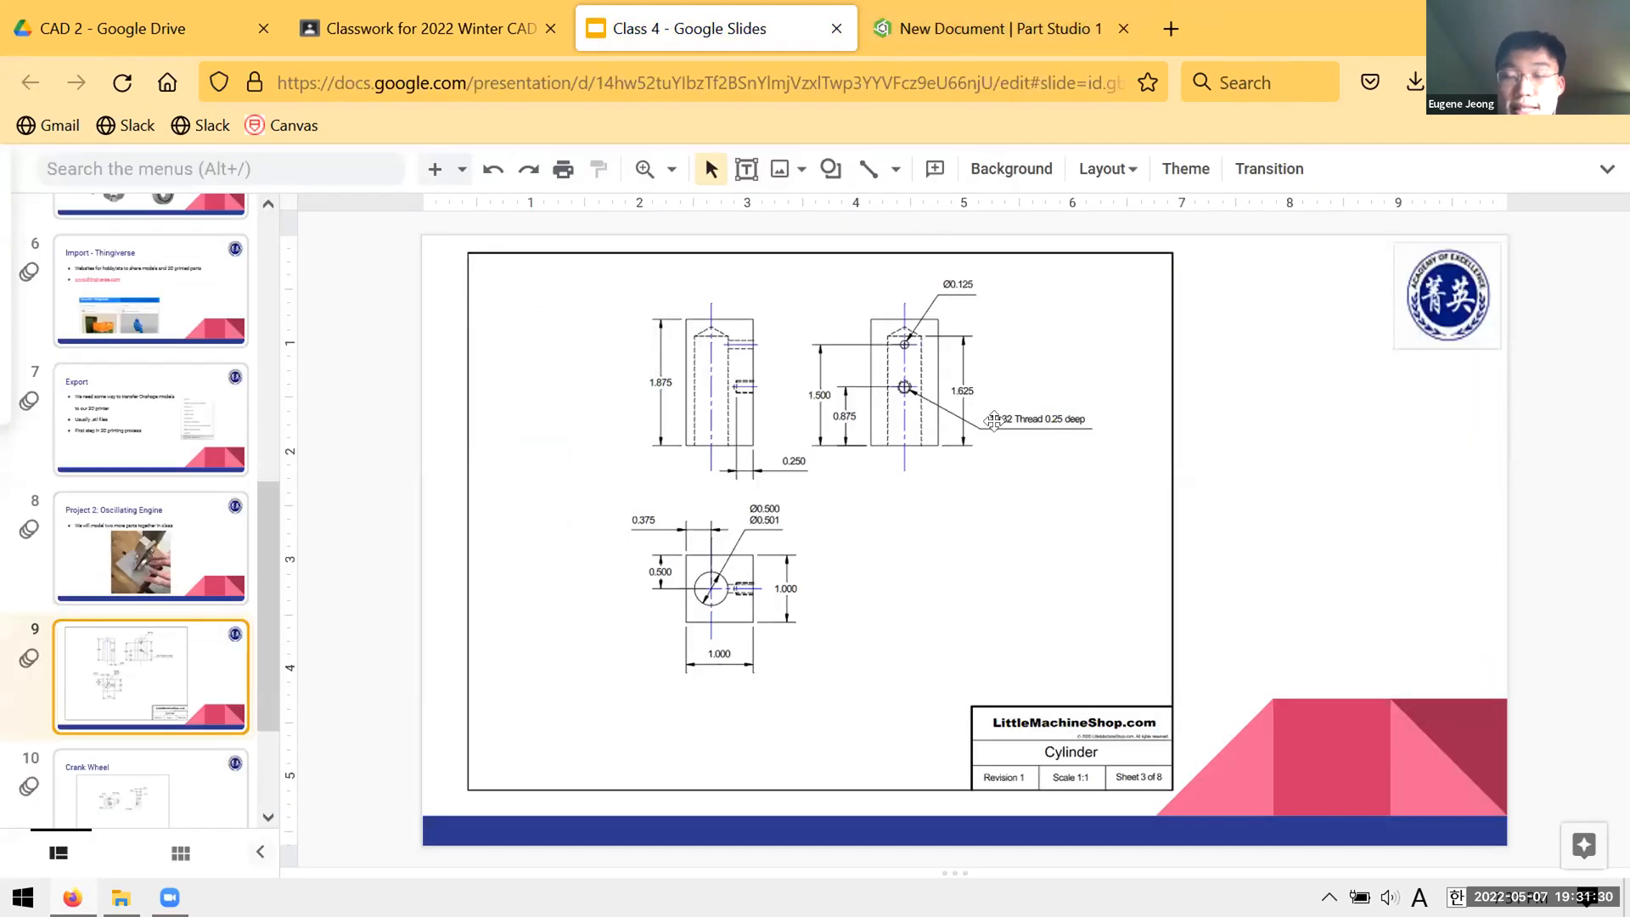
{"action": "left_click", "coordinate": [940, 30]}
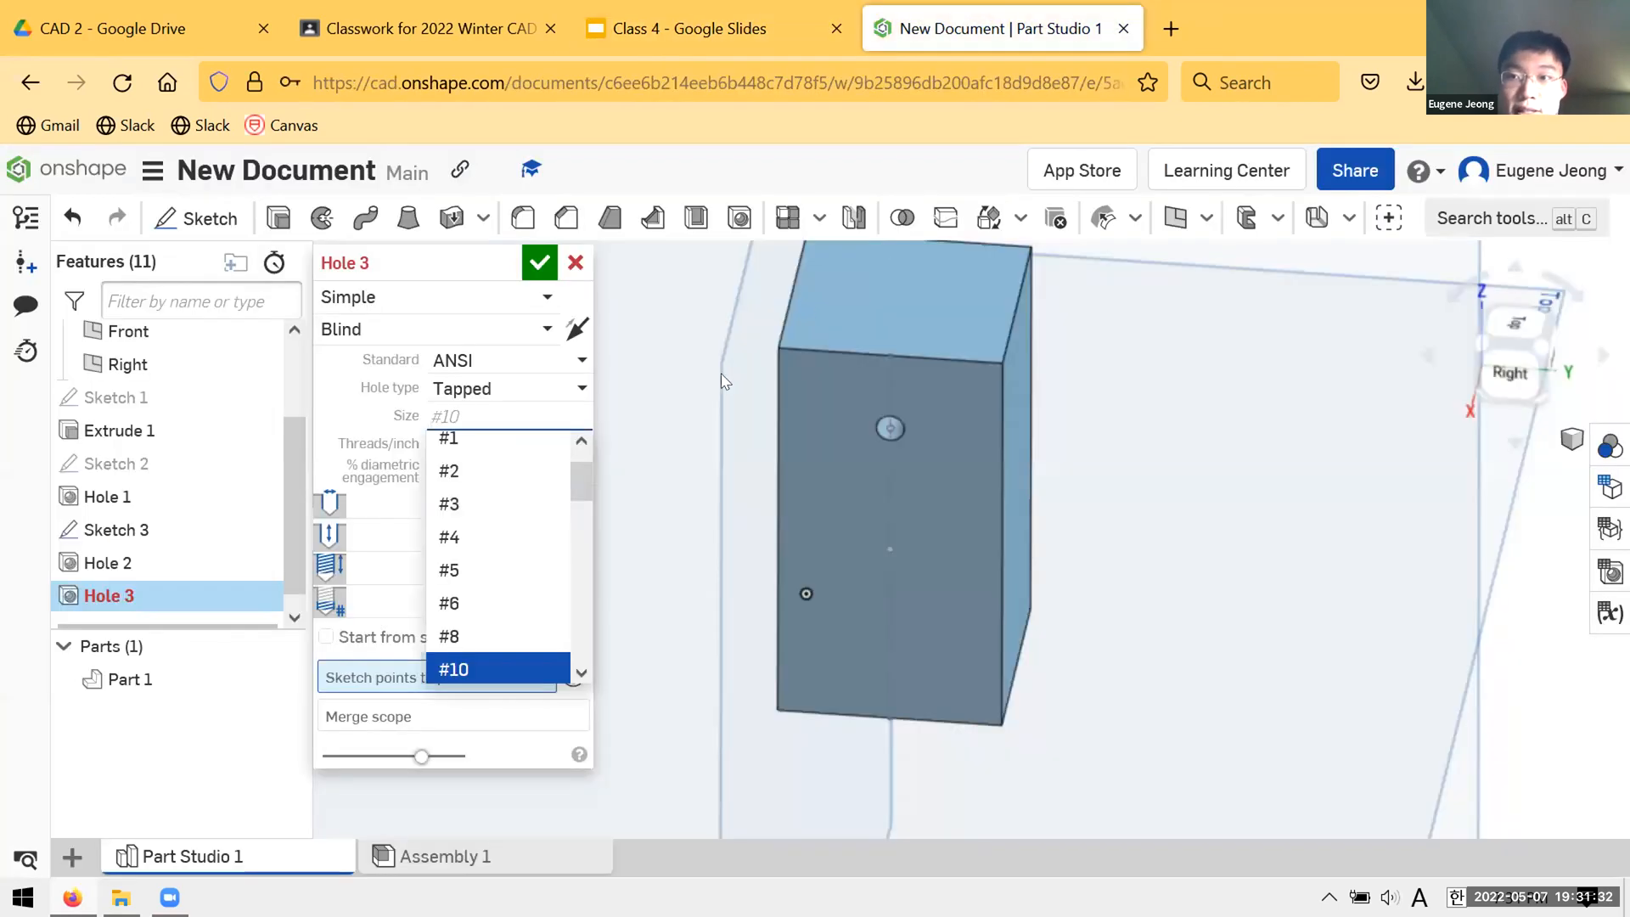
{"action": "scroll", "coordinate": [473, 534], "scroll_direction": "down", "scroll_amount": 2}
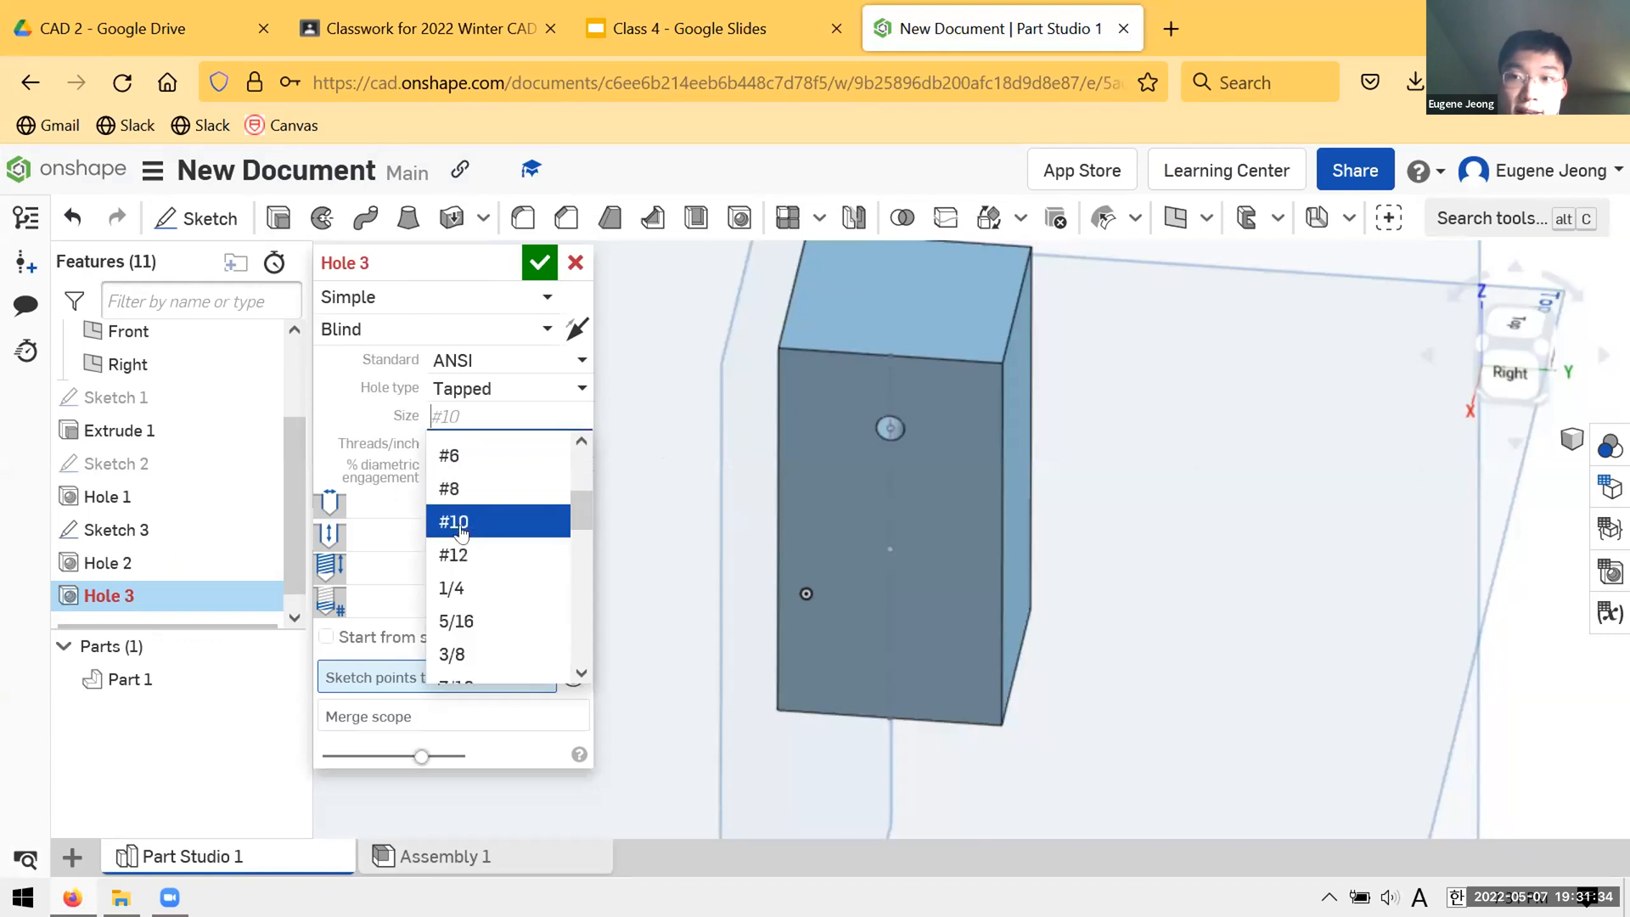
{"action": "scroll", "coordinate": [473, 528], "scroll_direction": "down", "scroll_amount": 2}
{"action": "scroll", "coordinate": [473, 527], "scroll_direction": "up", "scroll_amount": 2}
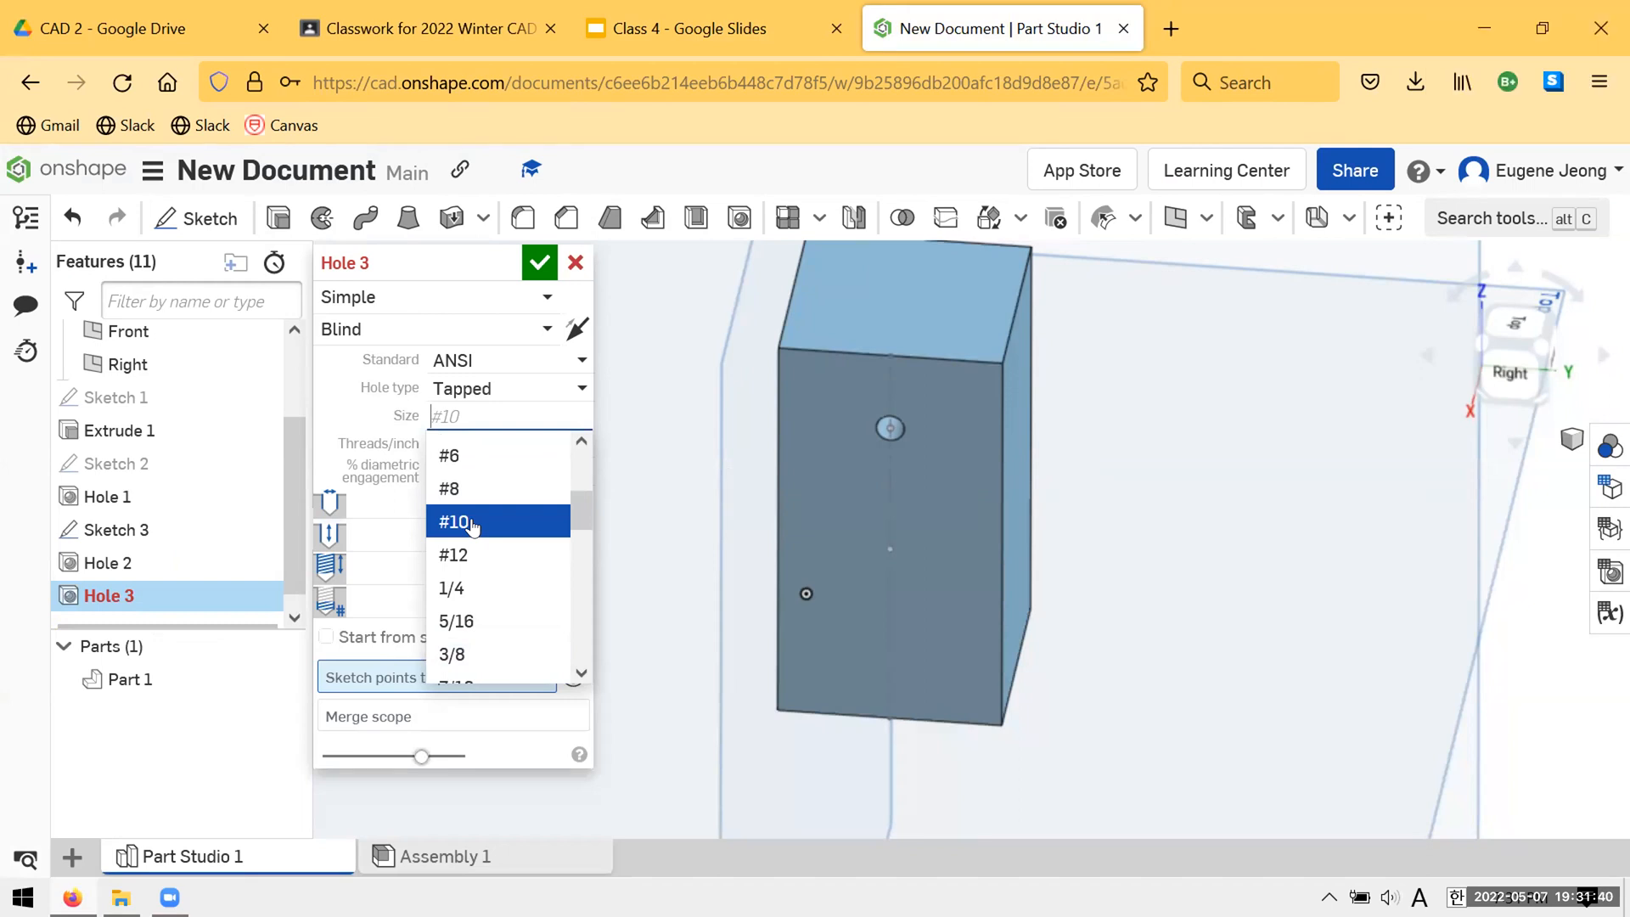
{"action": "left_click", "coordinate": [473, 528]}
- Examine the tapped hole's size, threads per inch and diameter fields without changing them
{"action": "left_click", "coordinate": [506, 407]}
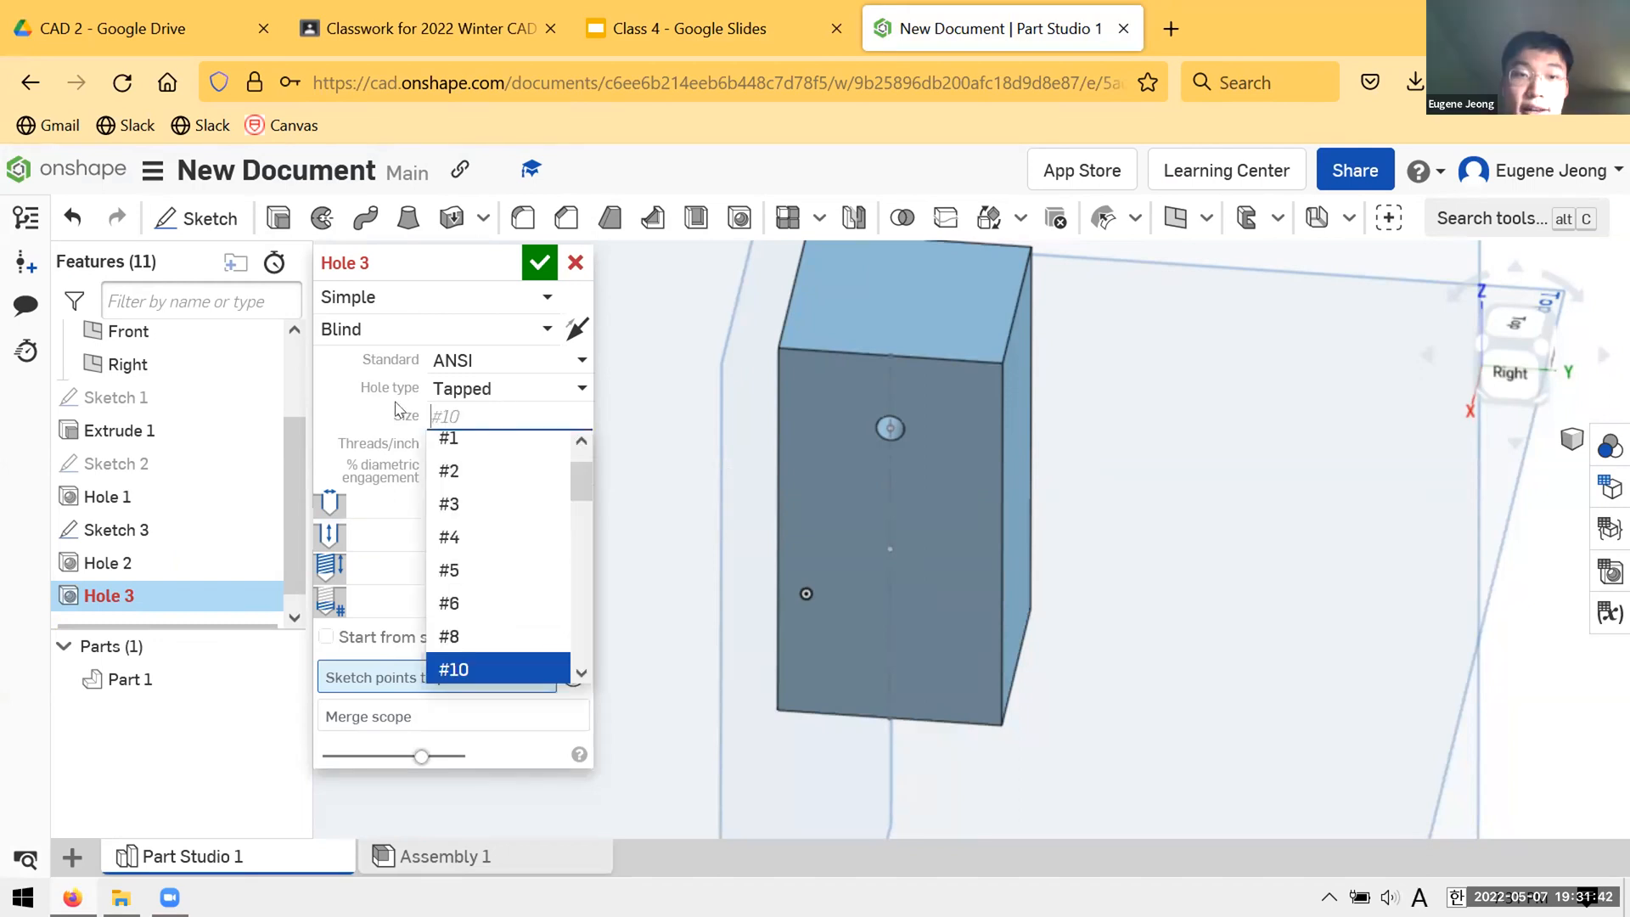
{"action": "left_click", "coordinate": [385, 416]}
{"action": "left_click", "coordinate": [513, 439]}
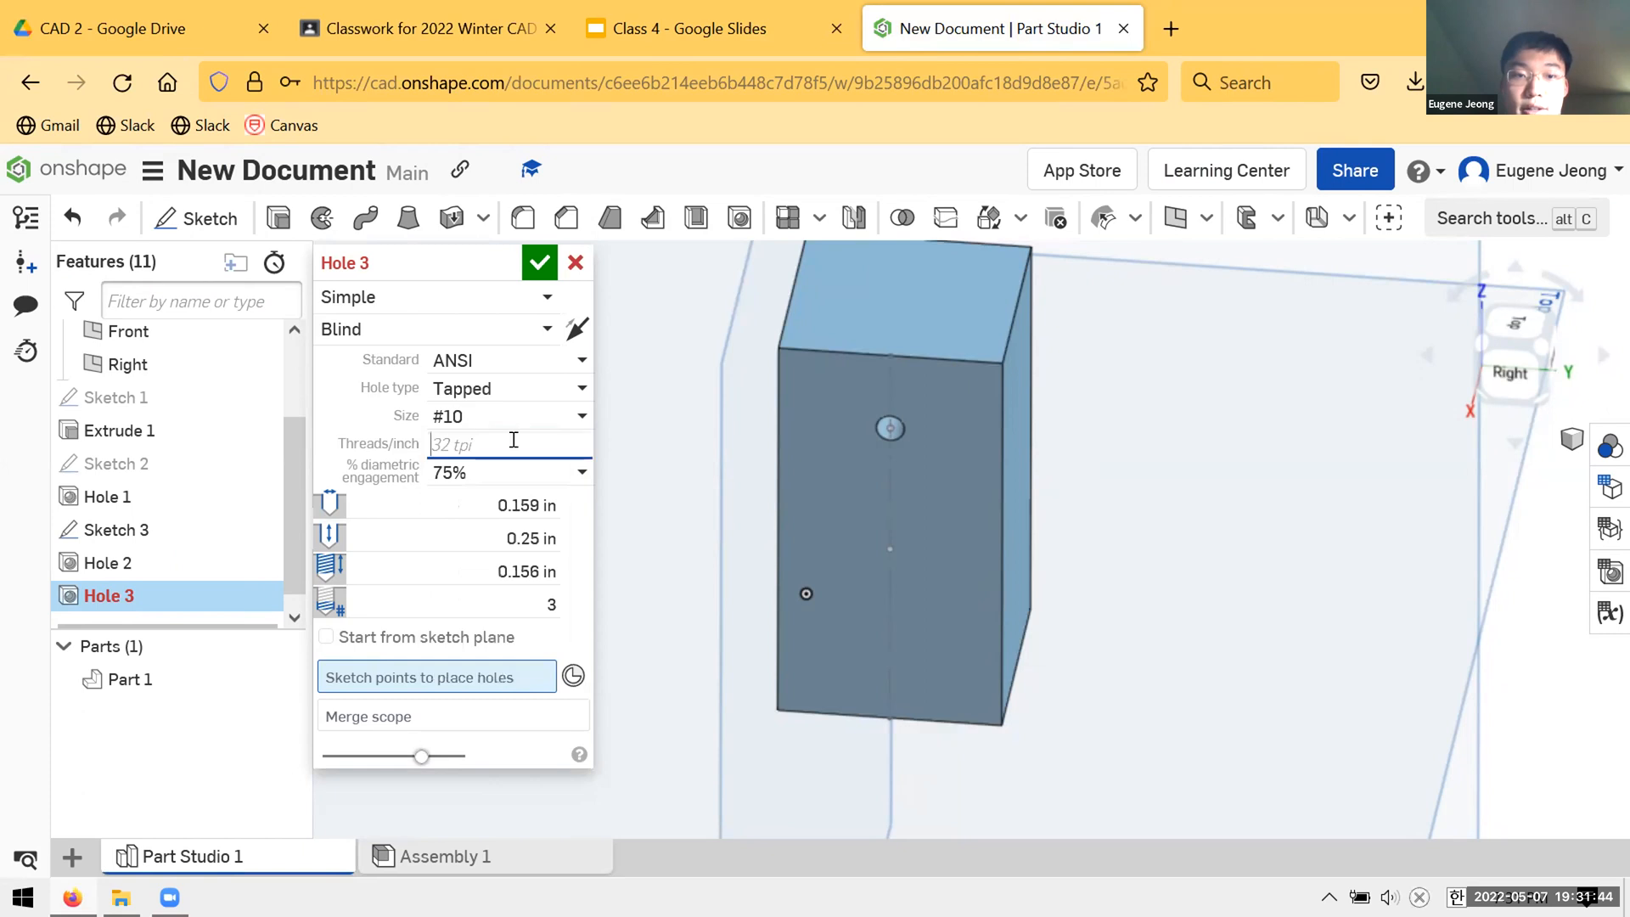
{"action": "left_click", "coordinate": [359, 409]}
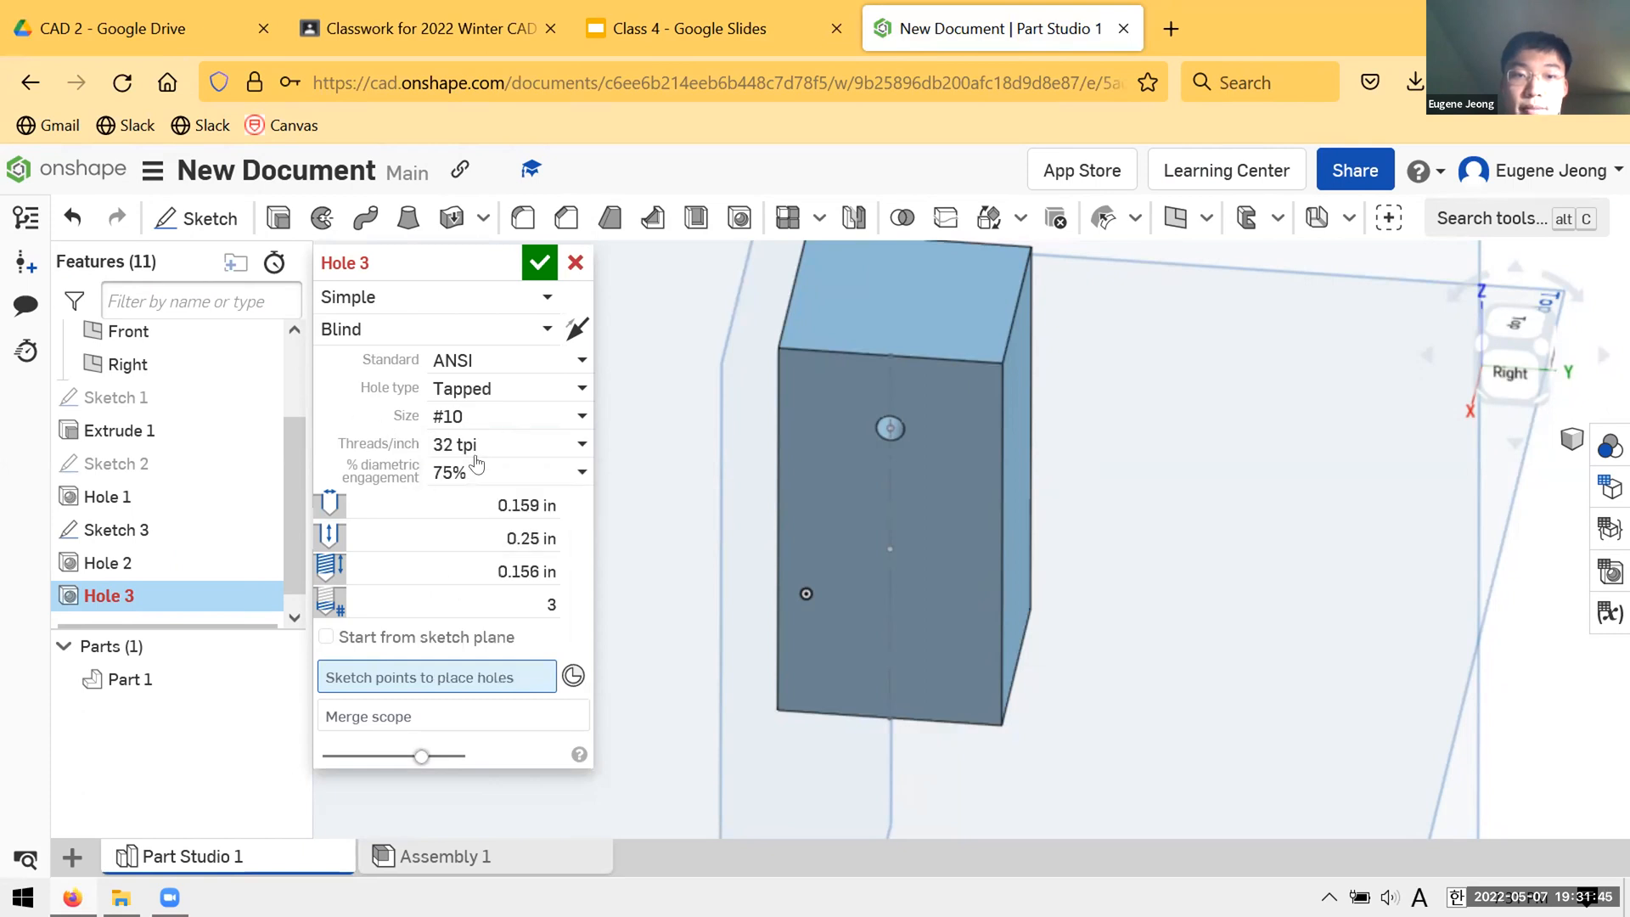
{"action": "left_click", "coordinate": [463, 506]}
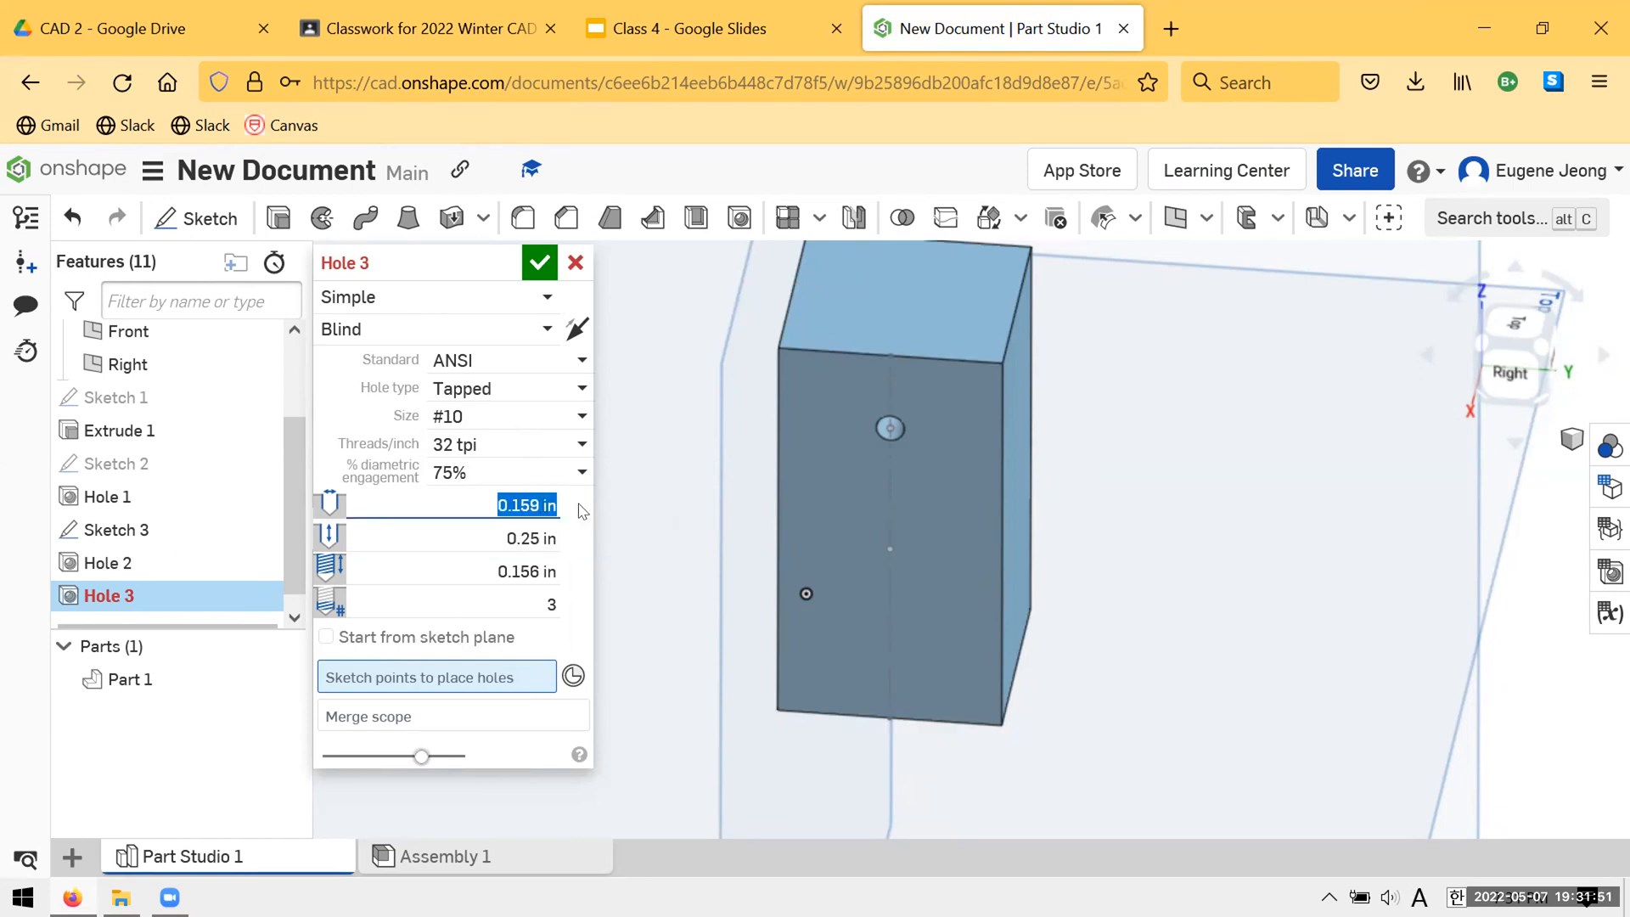
- Search the web for "tap drill chart" in a new browser tab
{"action": "left_click", "coordinate": [1171, 9]}
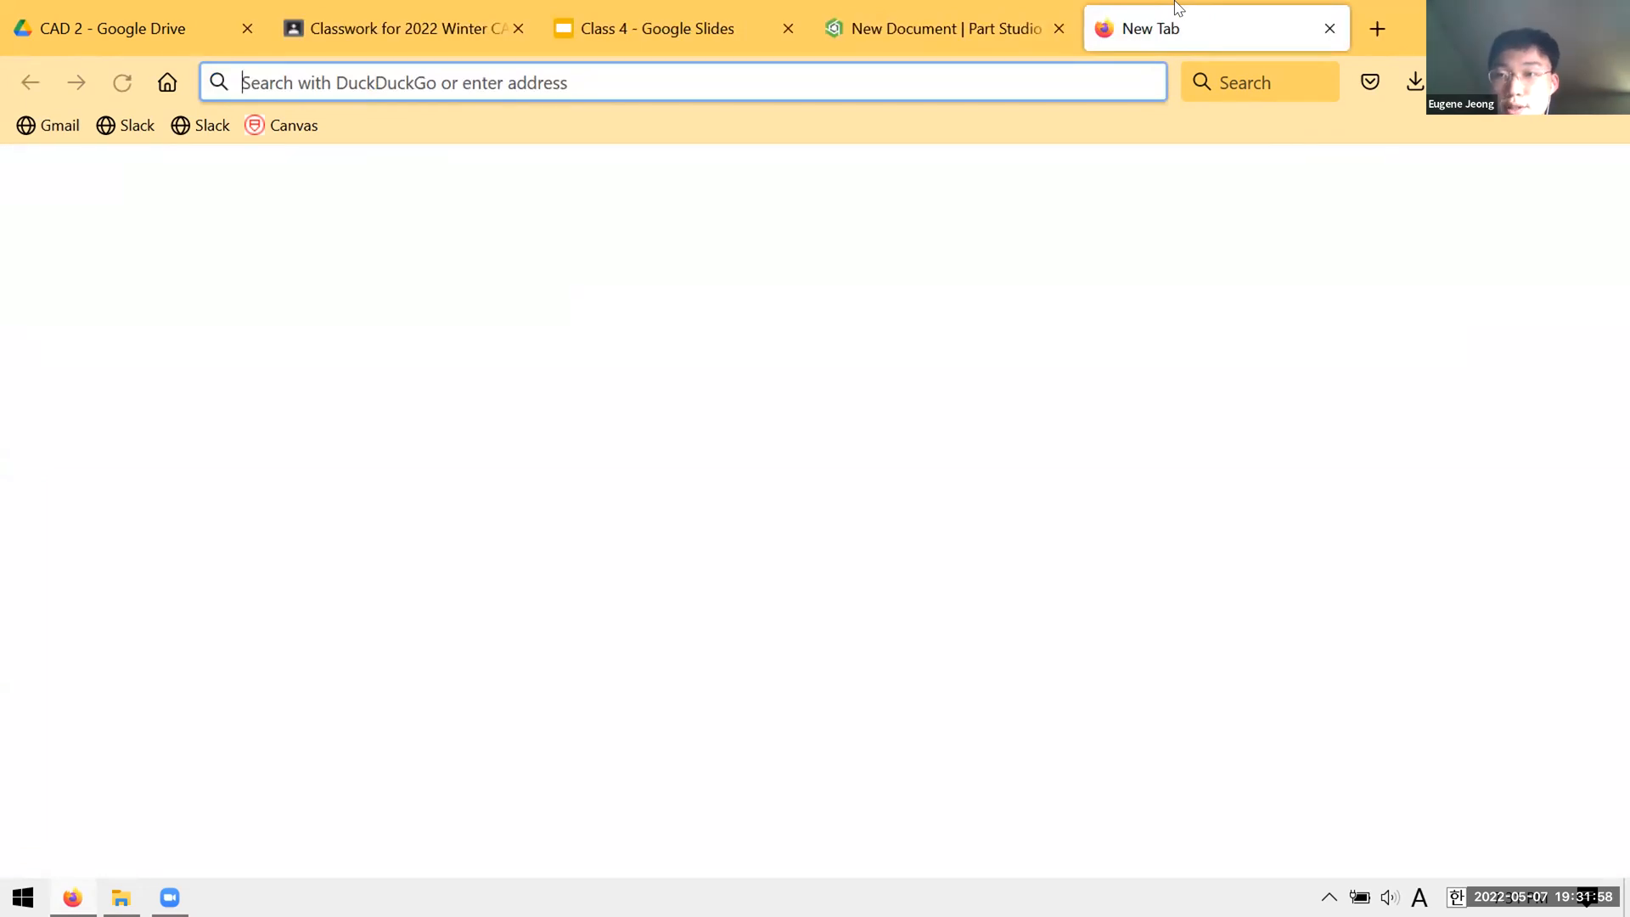
{"action": "type", "text": "dril"}
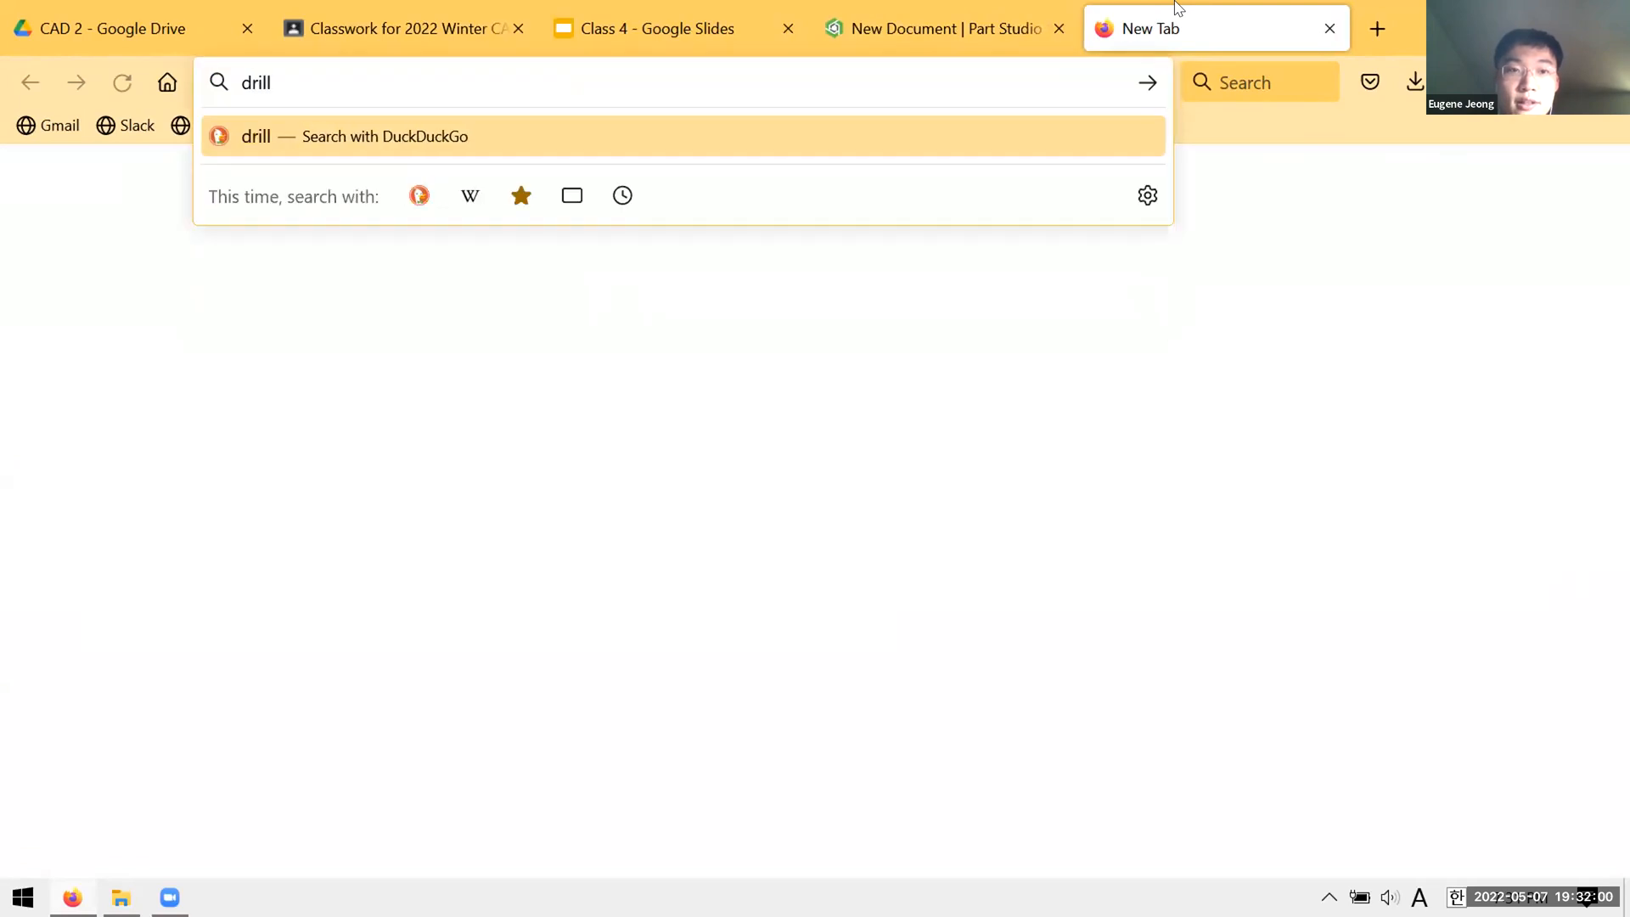
{"action": "key", "text": "ctrl+a"}
{"action": "type", "text": "tap "}
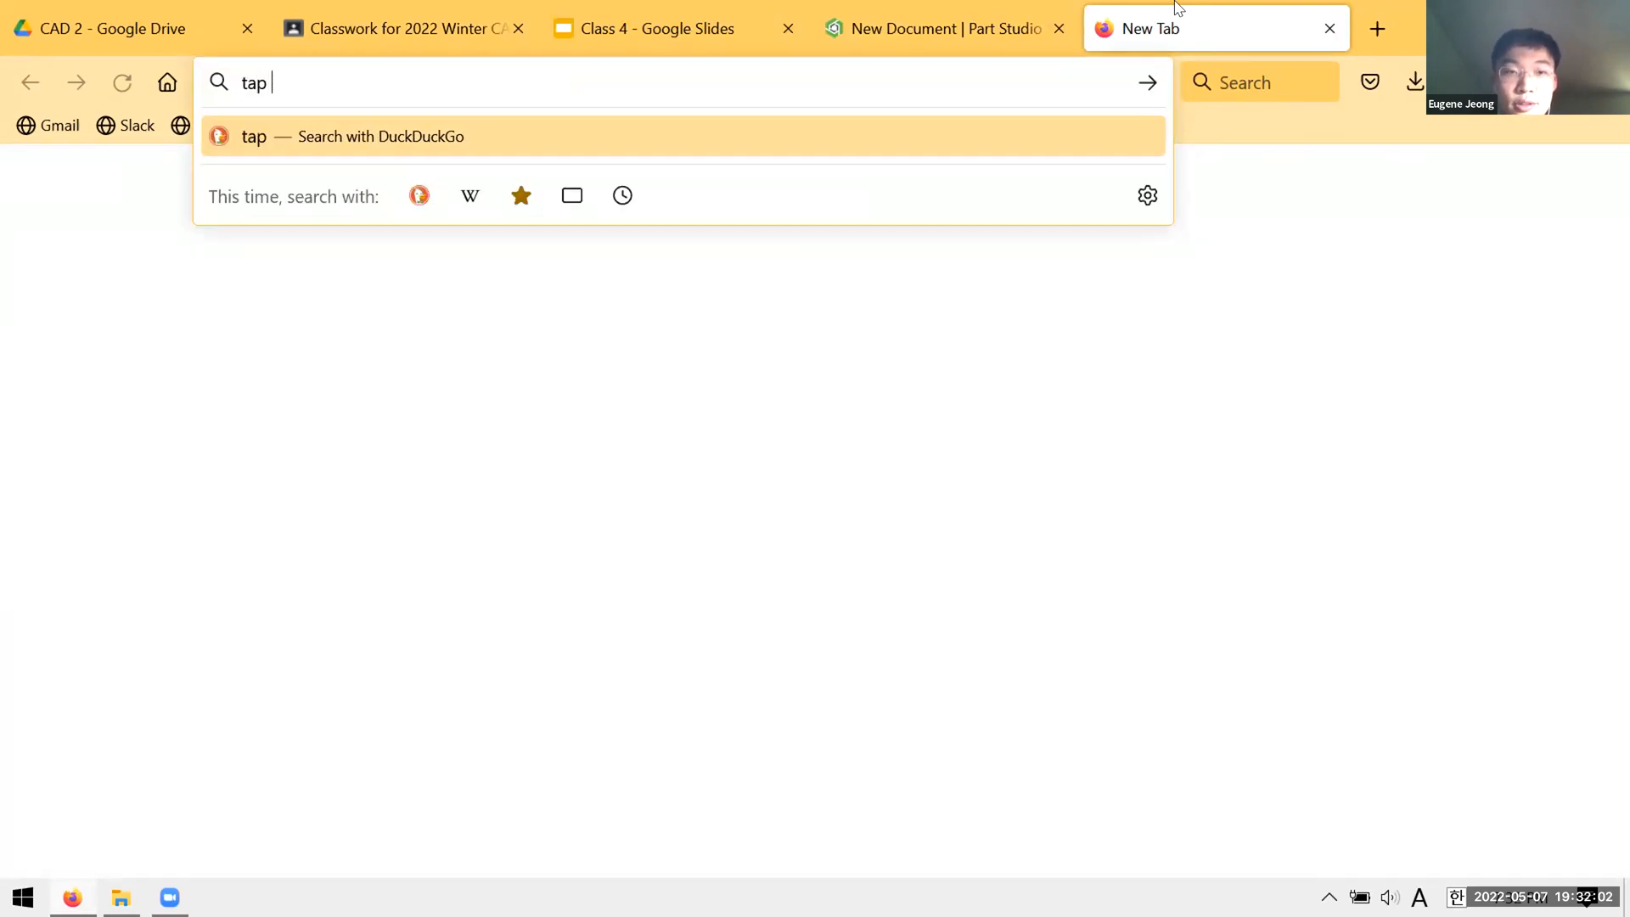
{"action": "type", "text": "drill chart"}
{"action": "key", "text": "Return"}
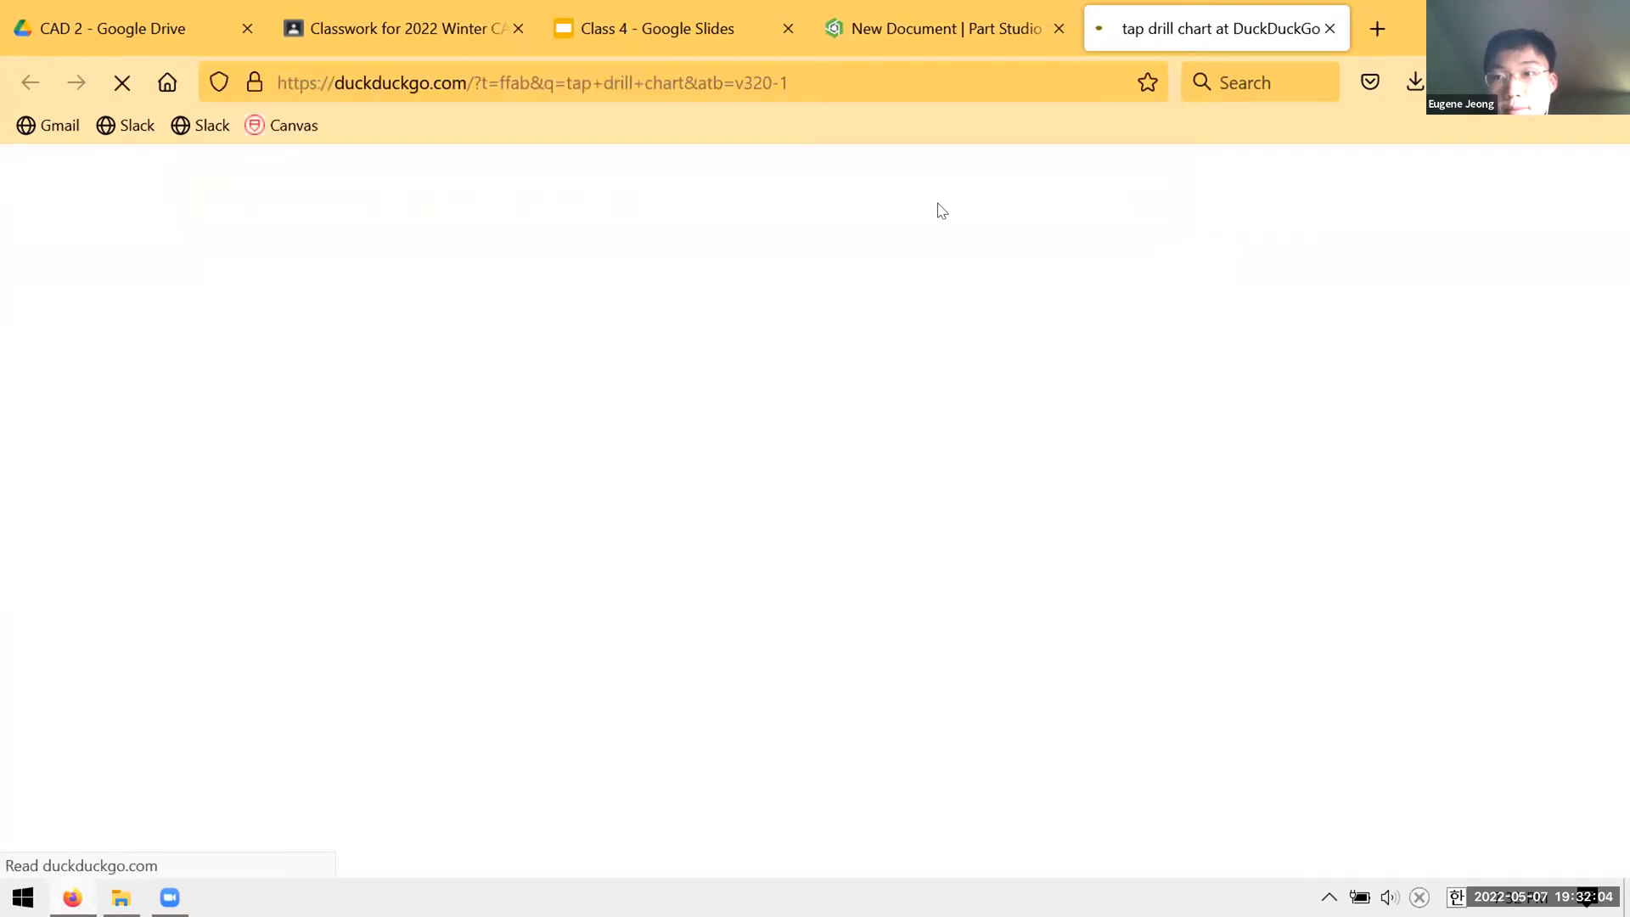
- Open the Starrett tap drill chart from the image results and examine its tap size, threads per inch, hole diameter and drill columns
{"action": "left_click", "coordinate": [284, 252]}
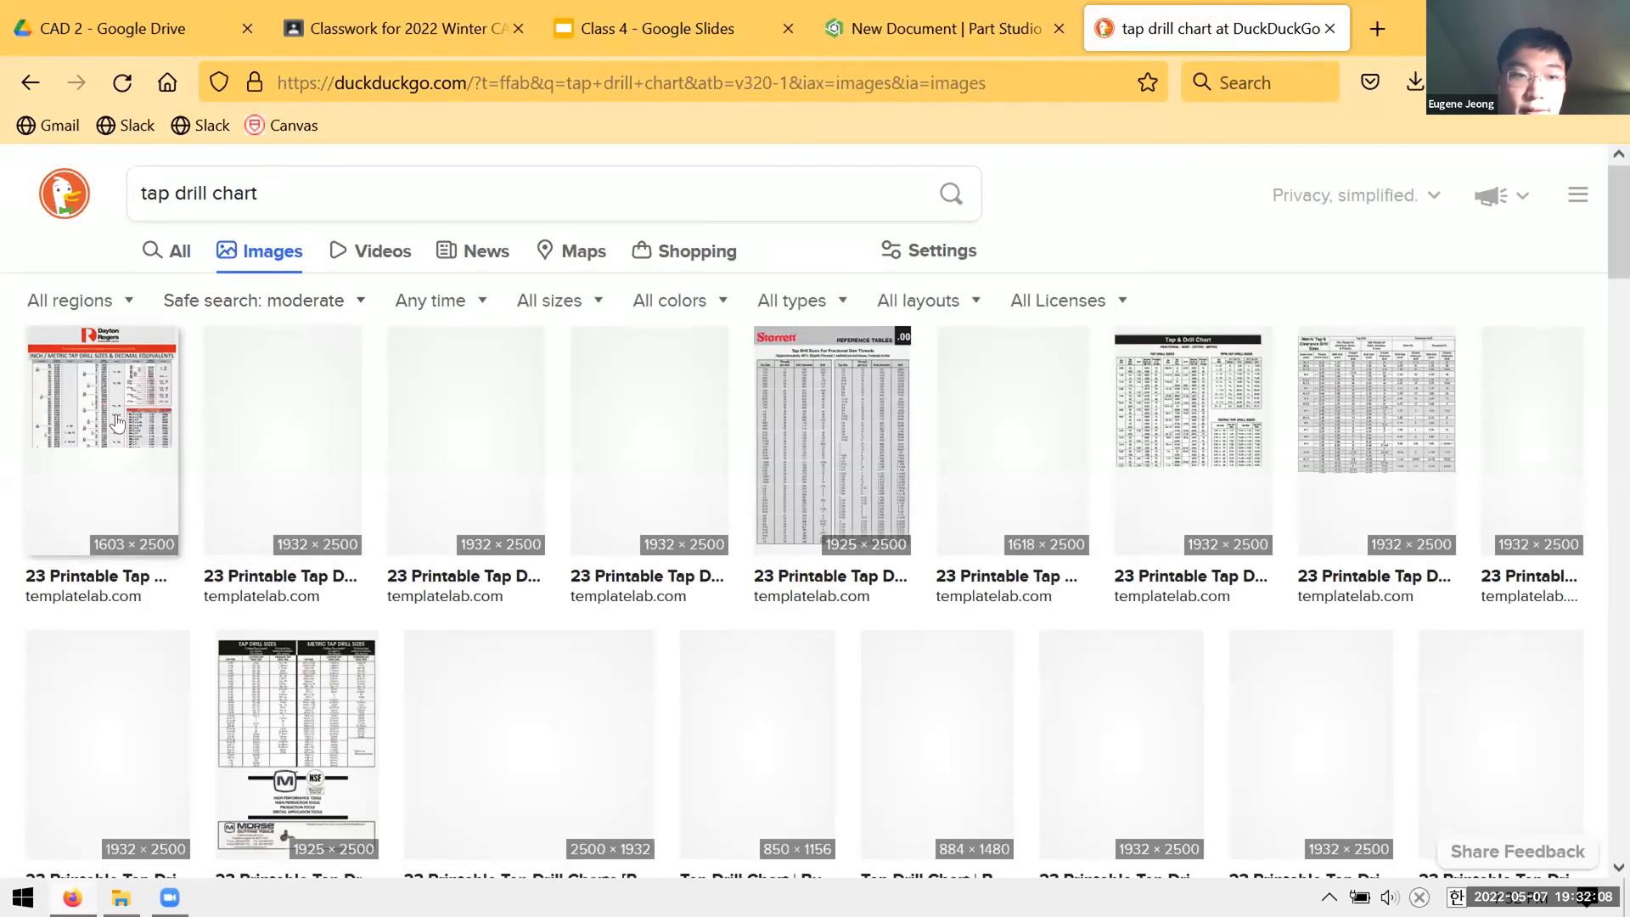
{"action": "left_click", "coordinate": [95, 416]}
{"action": "left_click", "coordinate": [827, 437]}
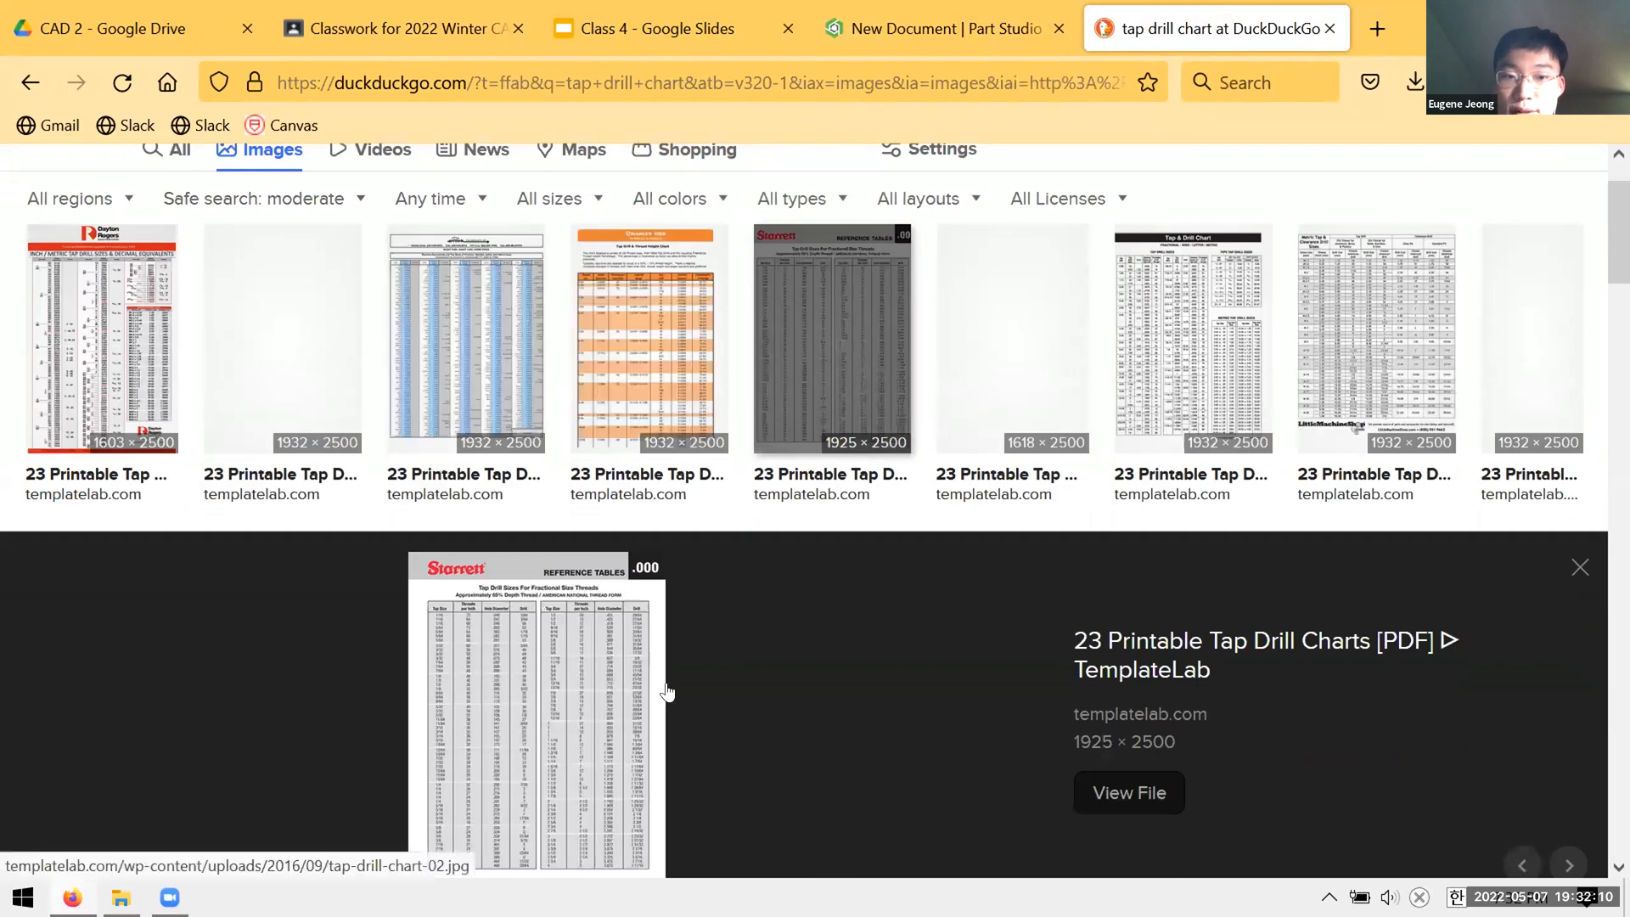
{"action": "left_click", "coordinate": [659, 691]}
{"action": "left_click", "coordinate": [724, 347]}
{"action": "scroll", "coordinate": [469, 359], "scroll_direction": "up", "scroll_amount": 5}
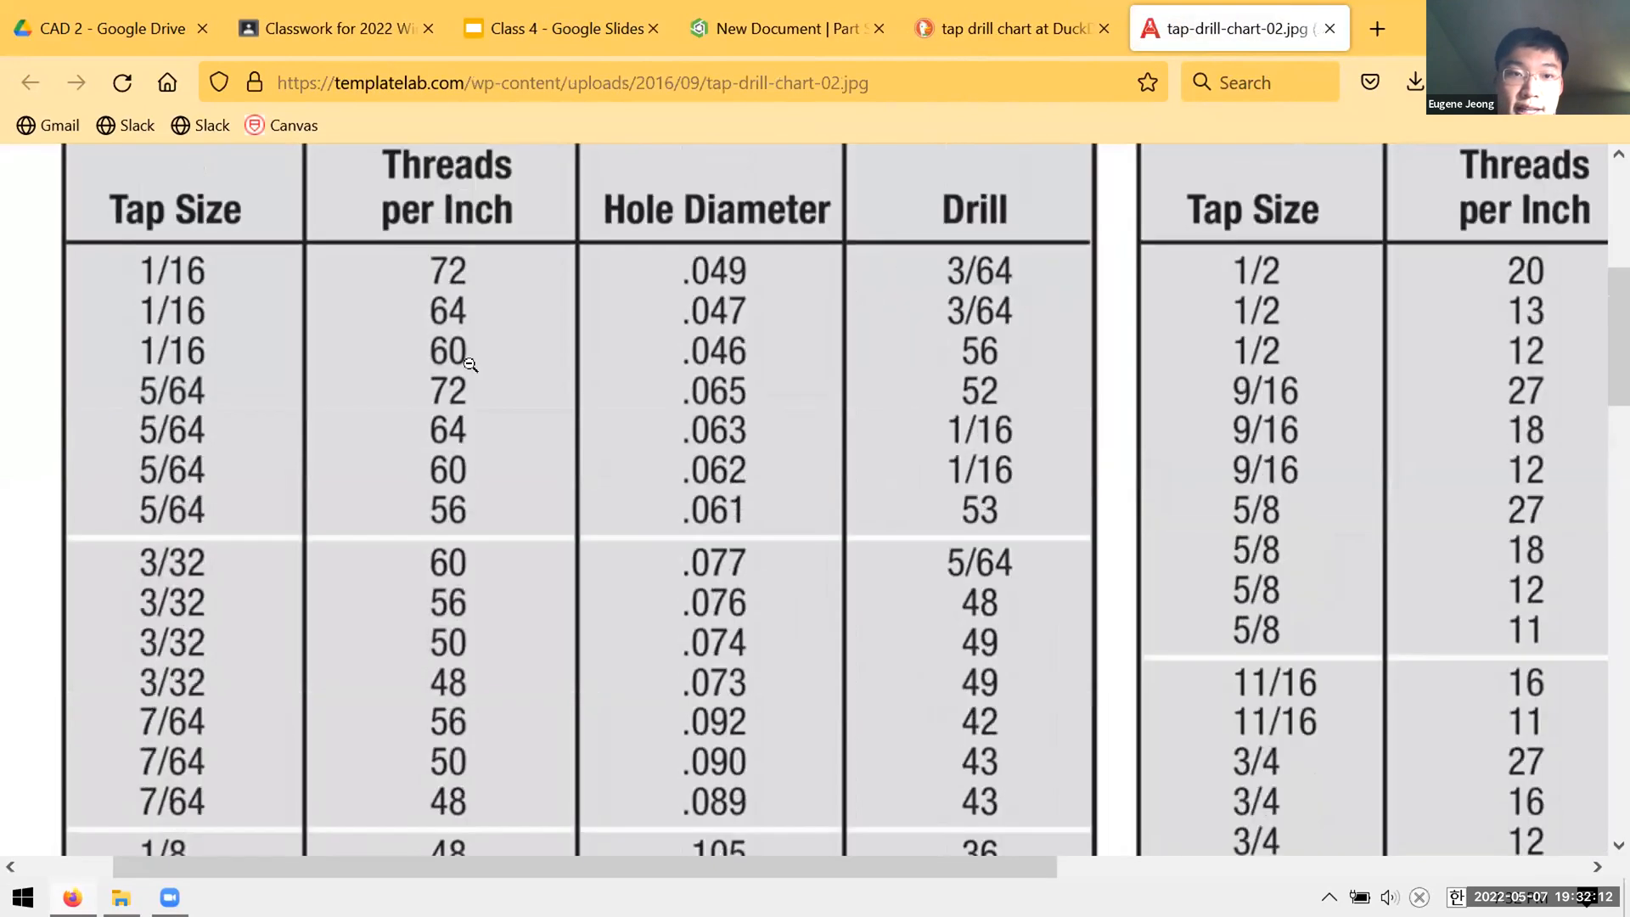
{"action": "scroll", "coordinate": [349, 483], "scroll_direction": "down", "scroll_amount": 4}
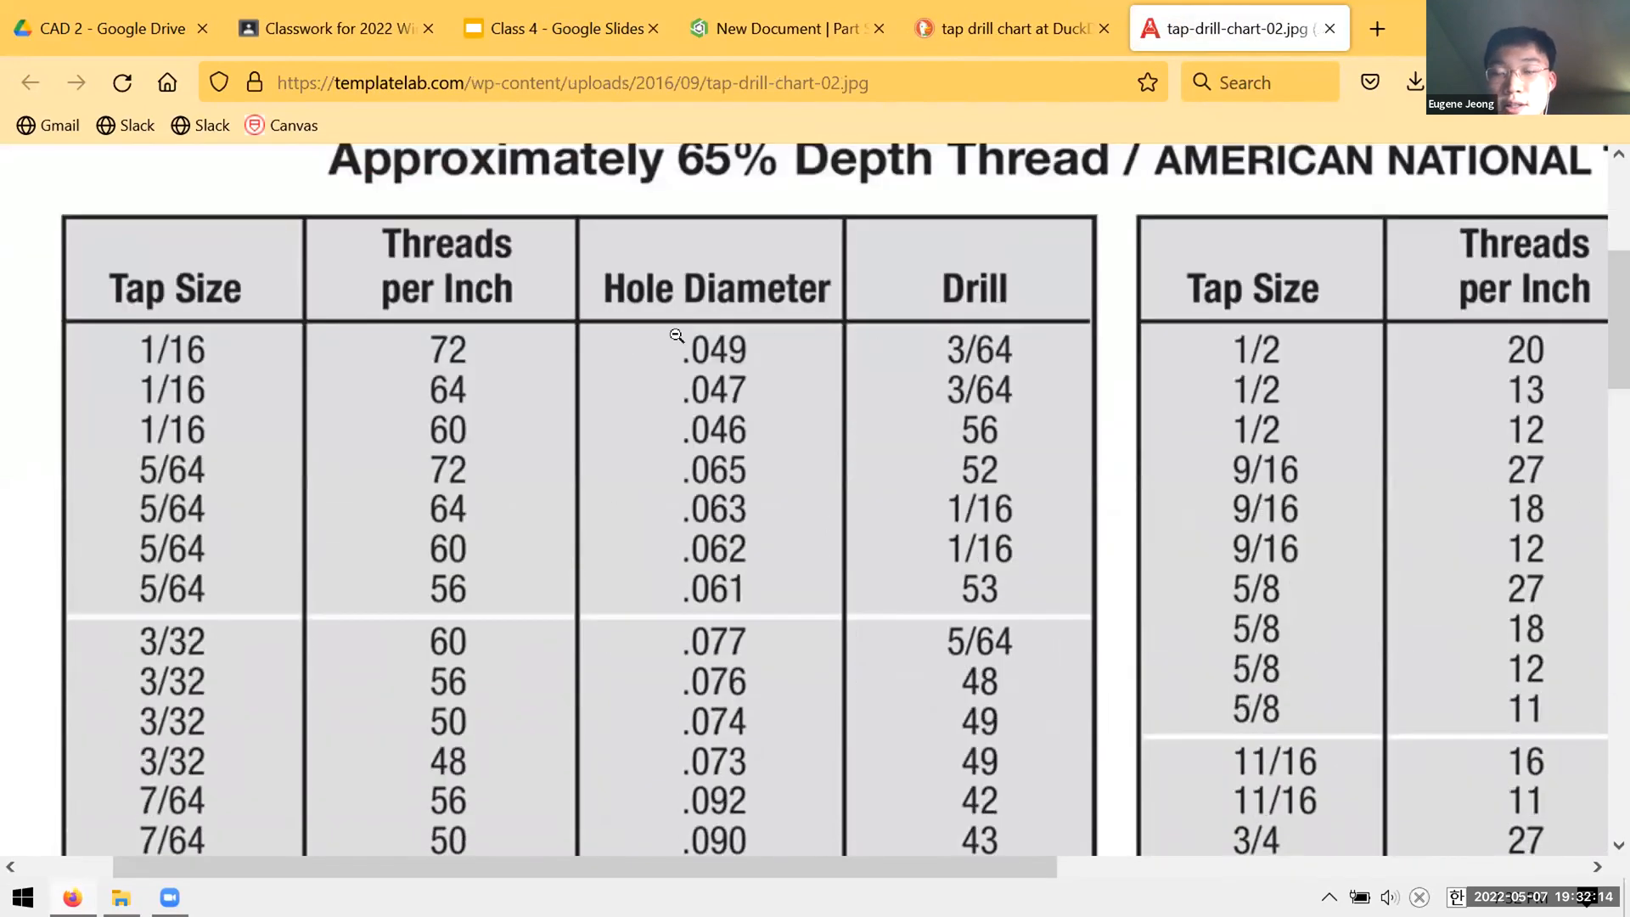
{"action": "left_click", "coordinate": [864, 367]}
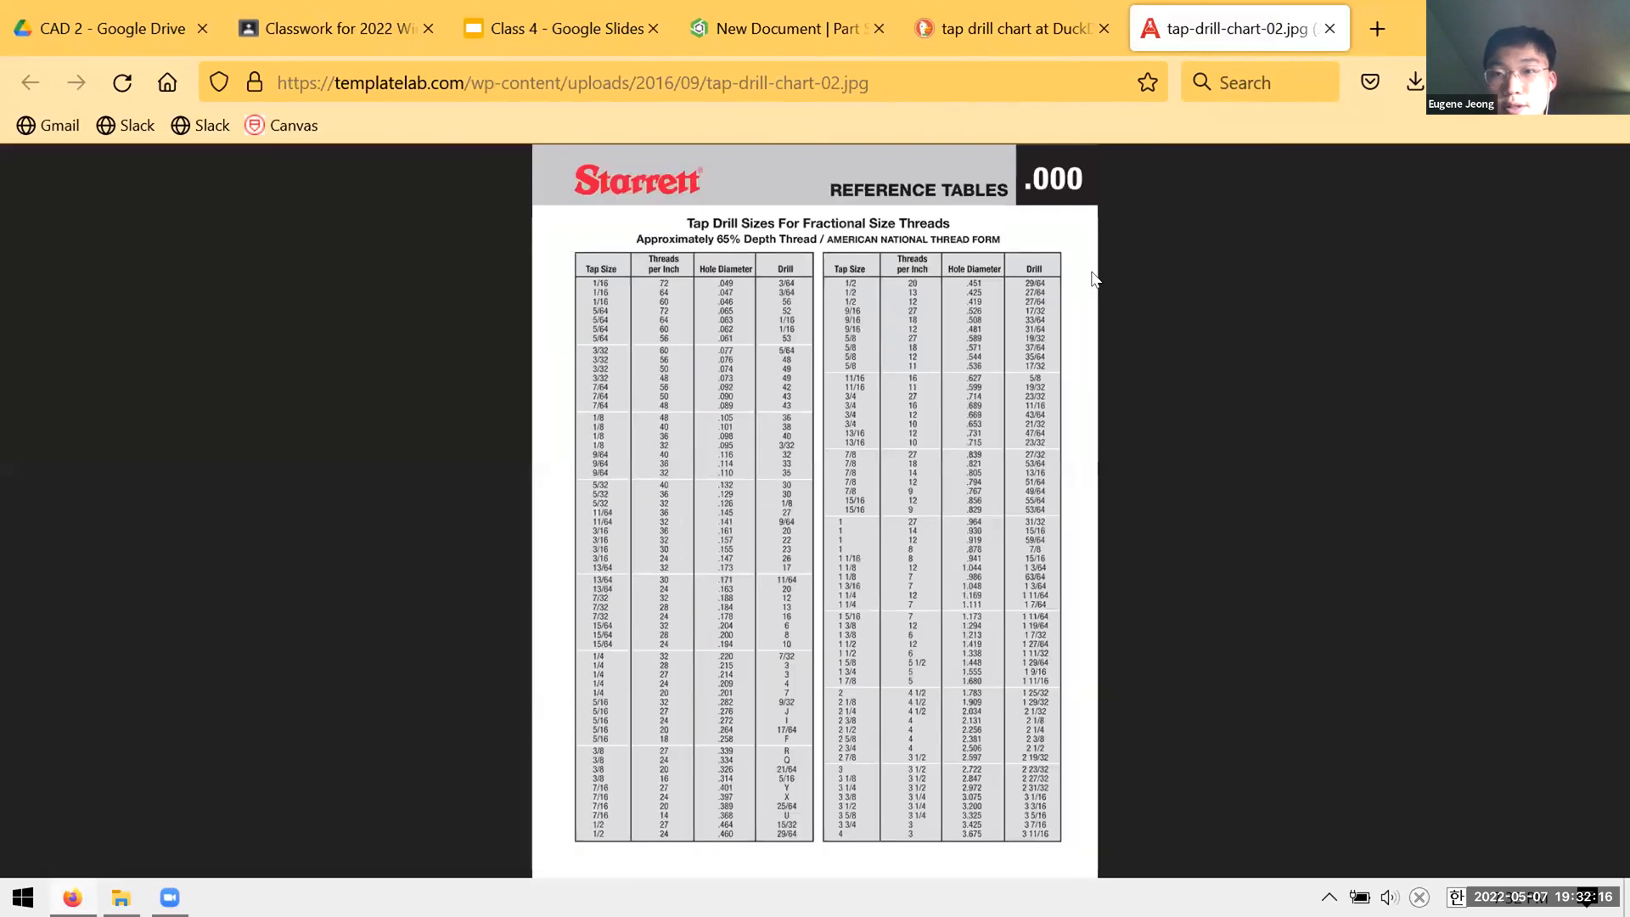
- Close the tap drill chart and search pages, and review the tapped hole's type, diameter and depth settings in Onshape
{"action": "left_click", "coordinate": [1330, 28]}
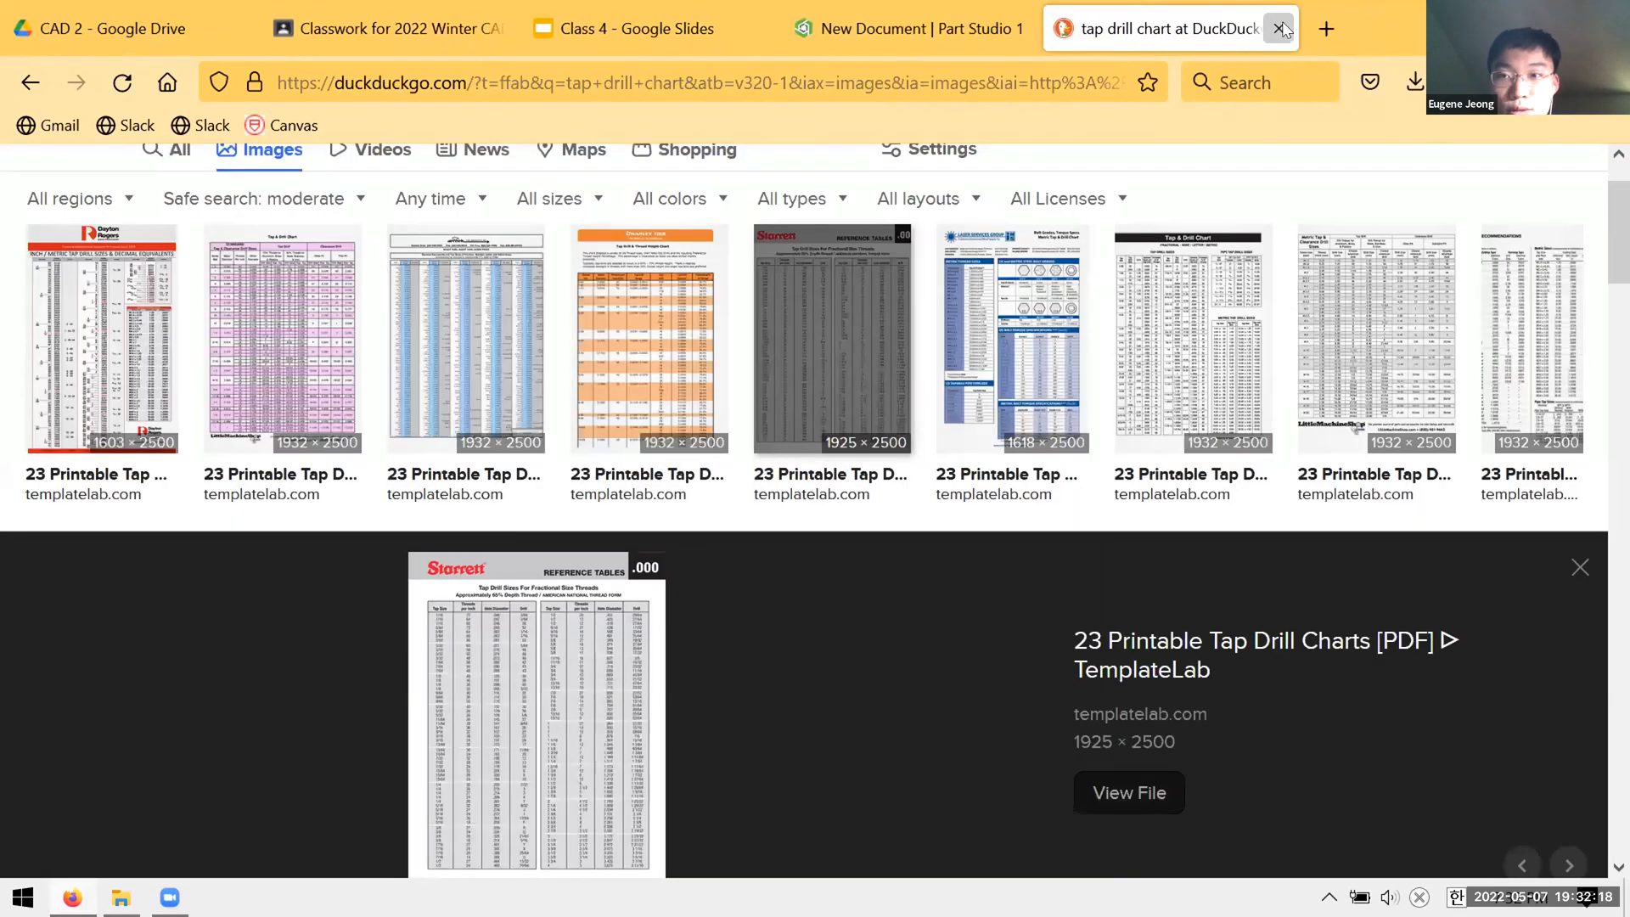
{"action": "left_click", "coordinate": [1287, 29]}
{"action": "left_click", "coordinate": [483, 387]}
{"action": "left_click", "coordinate": [465, 459]}
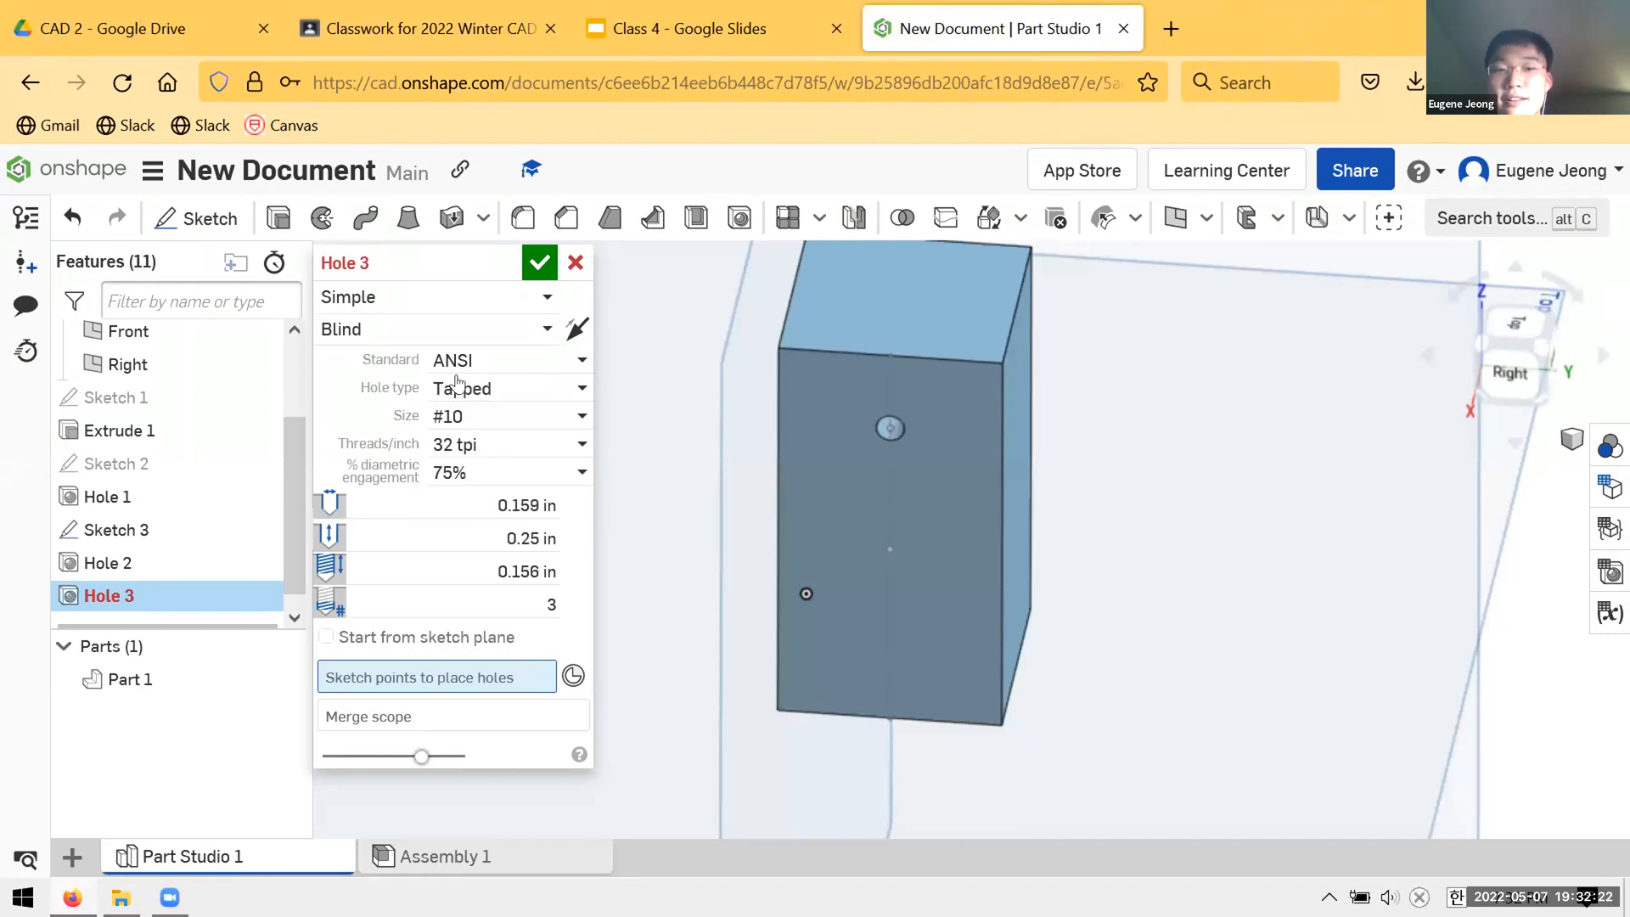
{"action": "left_click", "coordinate": [482, 506]}
{"action": "left_click", "coordinate": [480, 572]}
{"action": "left_click", "coordinate": [480, 599]}
{"action": "left_click", "coordinate": [465, 535]}
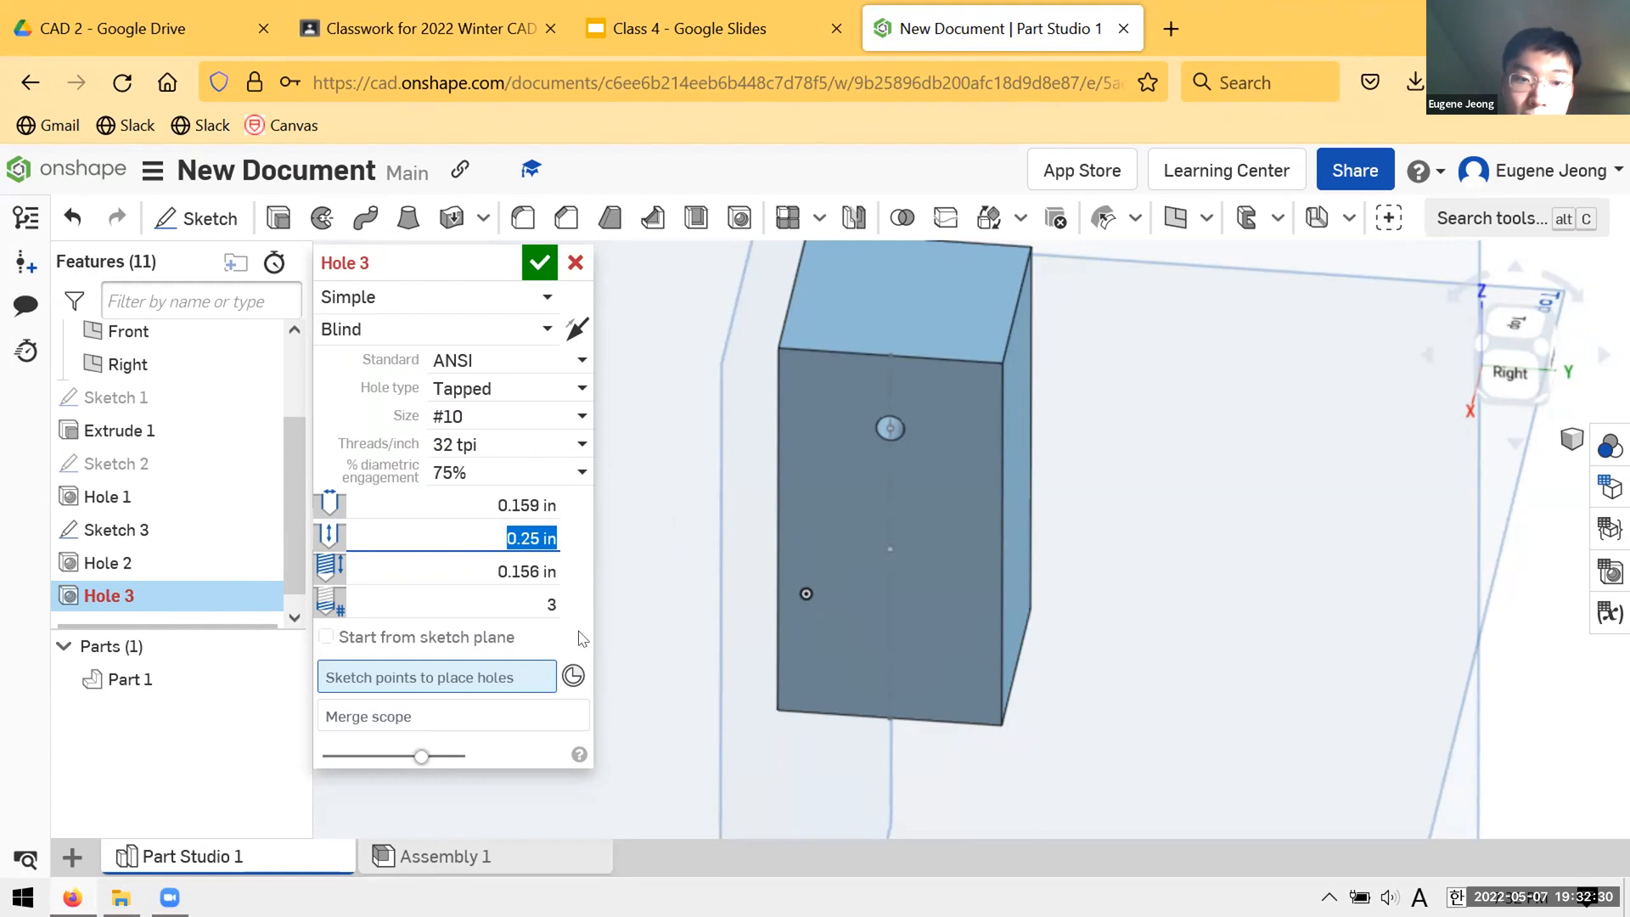
- Place the tapped hole at Sketch 3's lower point on the block's right face, accept it, and hide Sketch 3
{"action": "left_click", "coordinate": [507, 673]}
{"action": "left_click", "coordinate": [888, 551]}
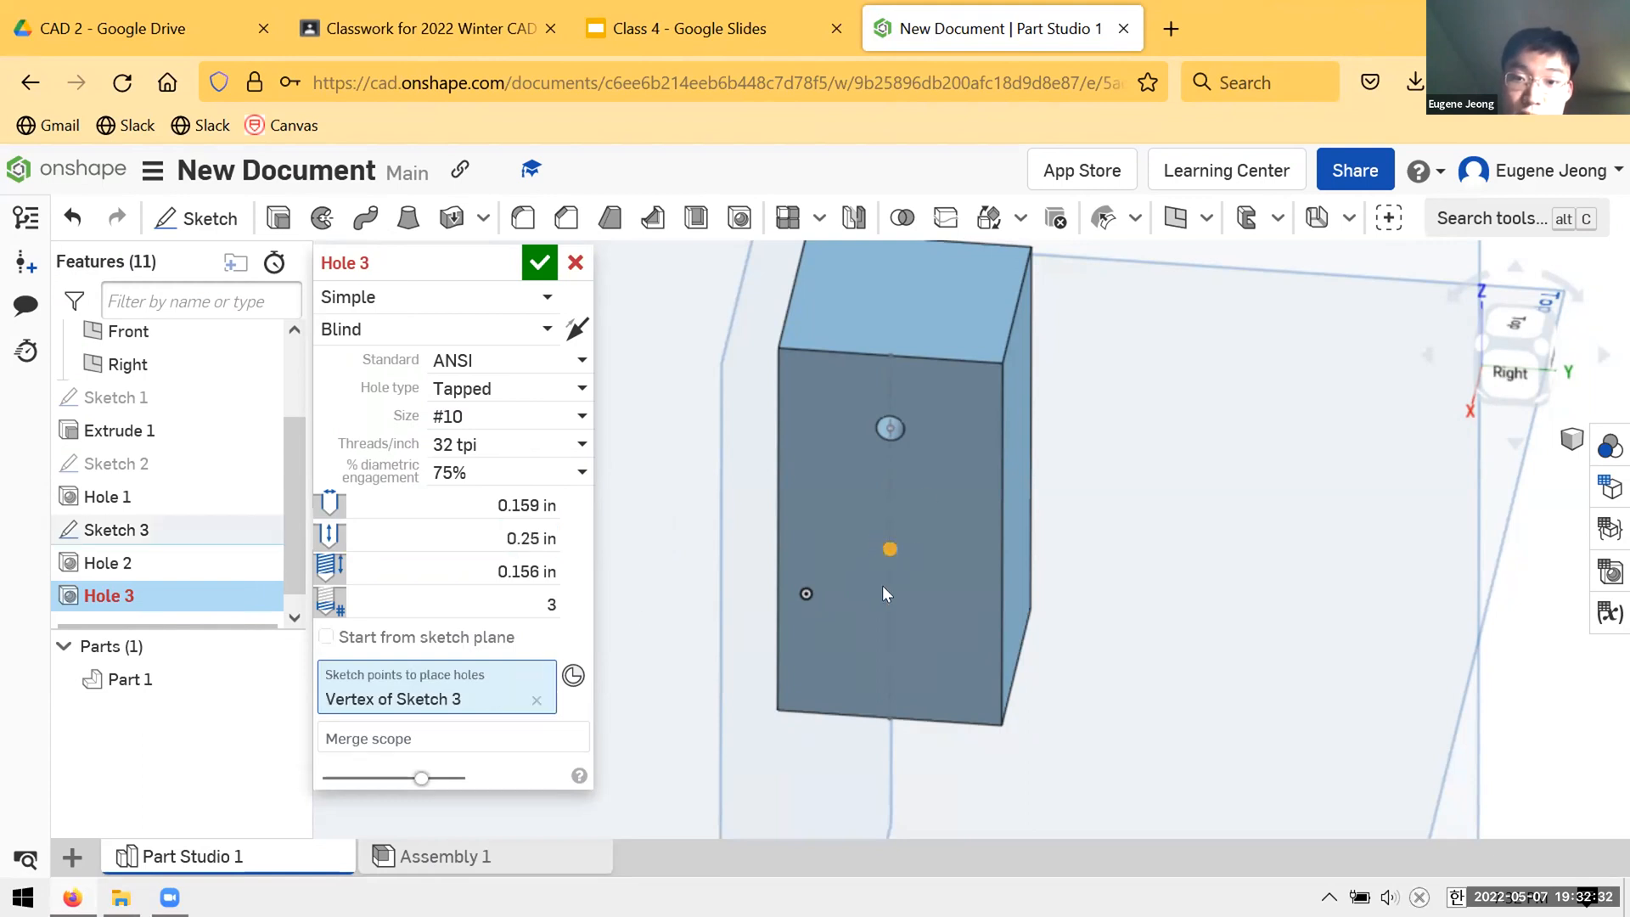
{"action": "mouse_move", "coordinate": [999, 560]}
{"action": "right_mouse_down"}
{"action": "mouse_move", "coordinate": [1008, 532]}
{"action": "mouse_move", "coordinate": [1007, 605]}
{"action": "right_mouse_up"}
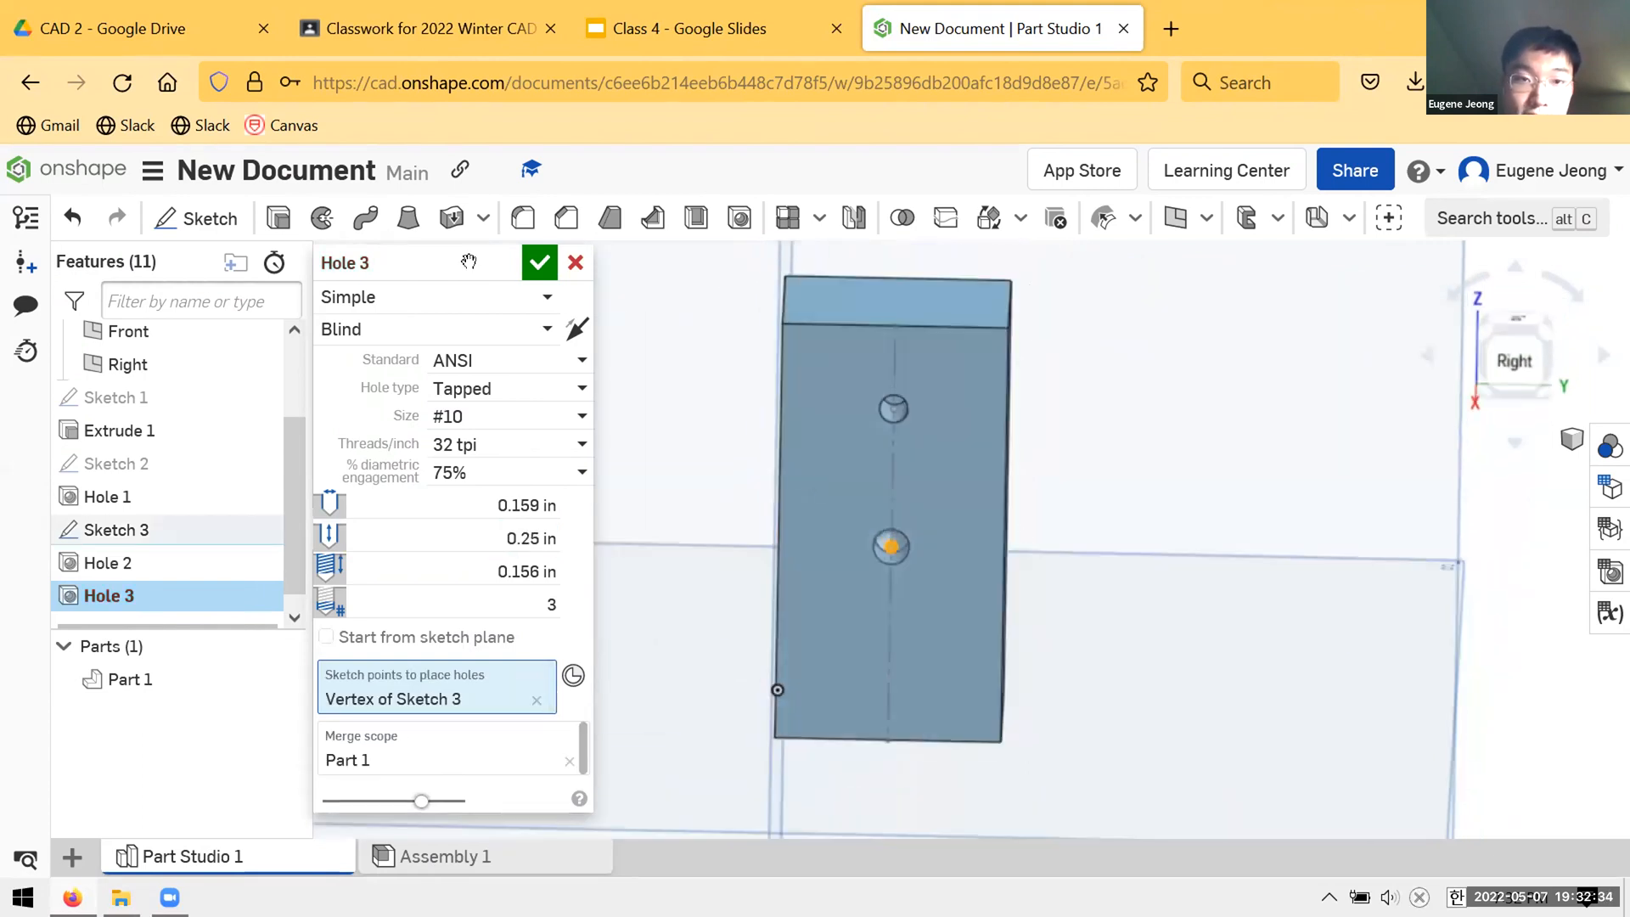
{"action": "left_click", "coordinate": [539, 262]}
{"action": "right_click_drag", "start_coordinate": [921, 509], "coordinate": [997, 564]}
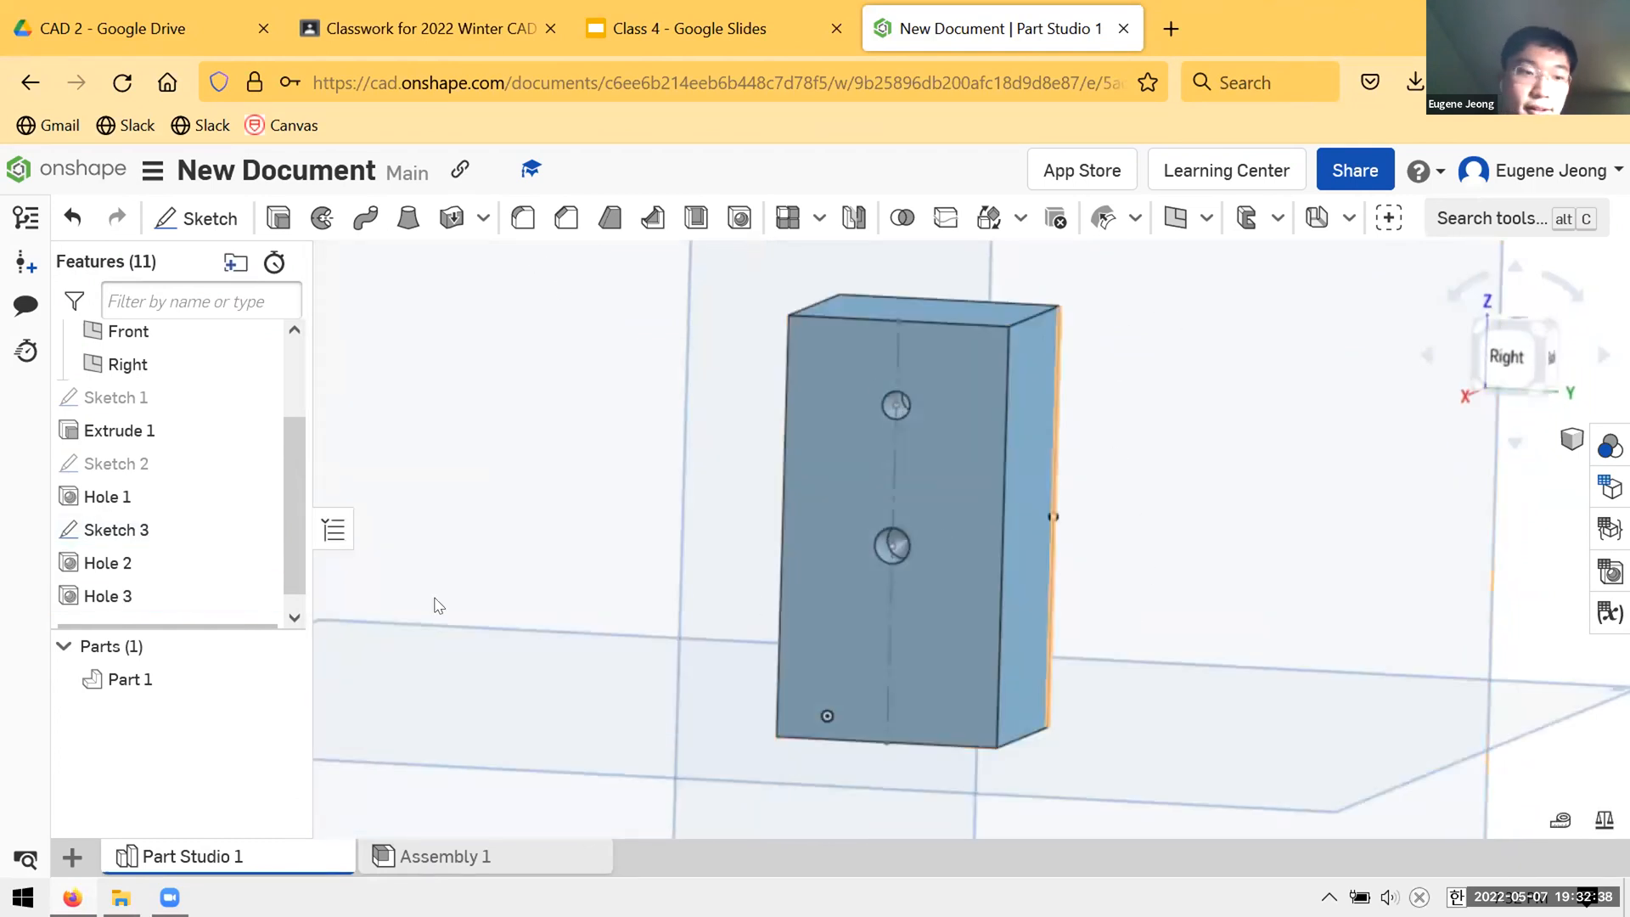
{"action": "left_click", "coordinate": [260, 529]}
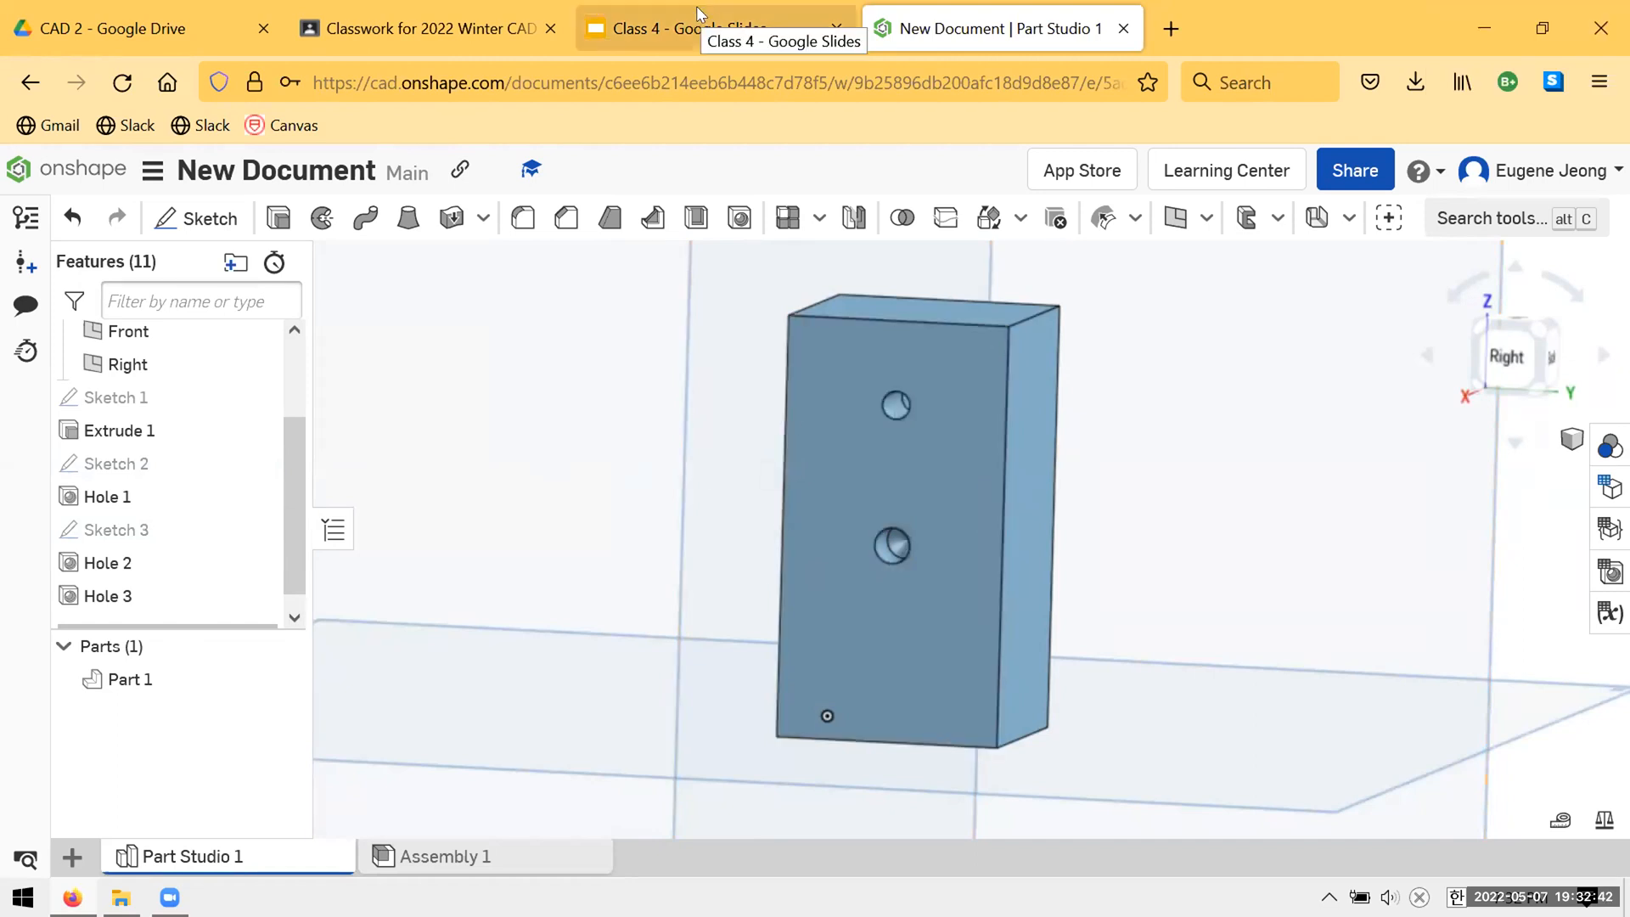
- Highlight the Hole 2 and Hole 3 features and inspect the two holes on the block's right face
{"action": "left_click", "coordinate": [127, 563]}
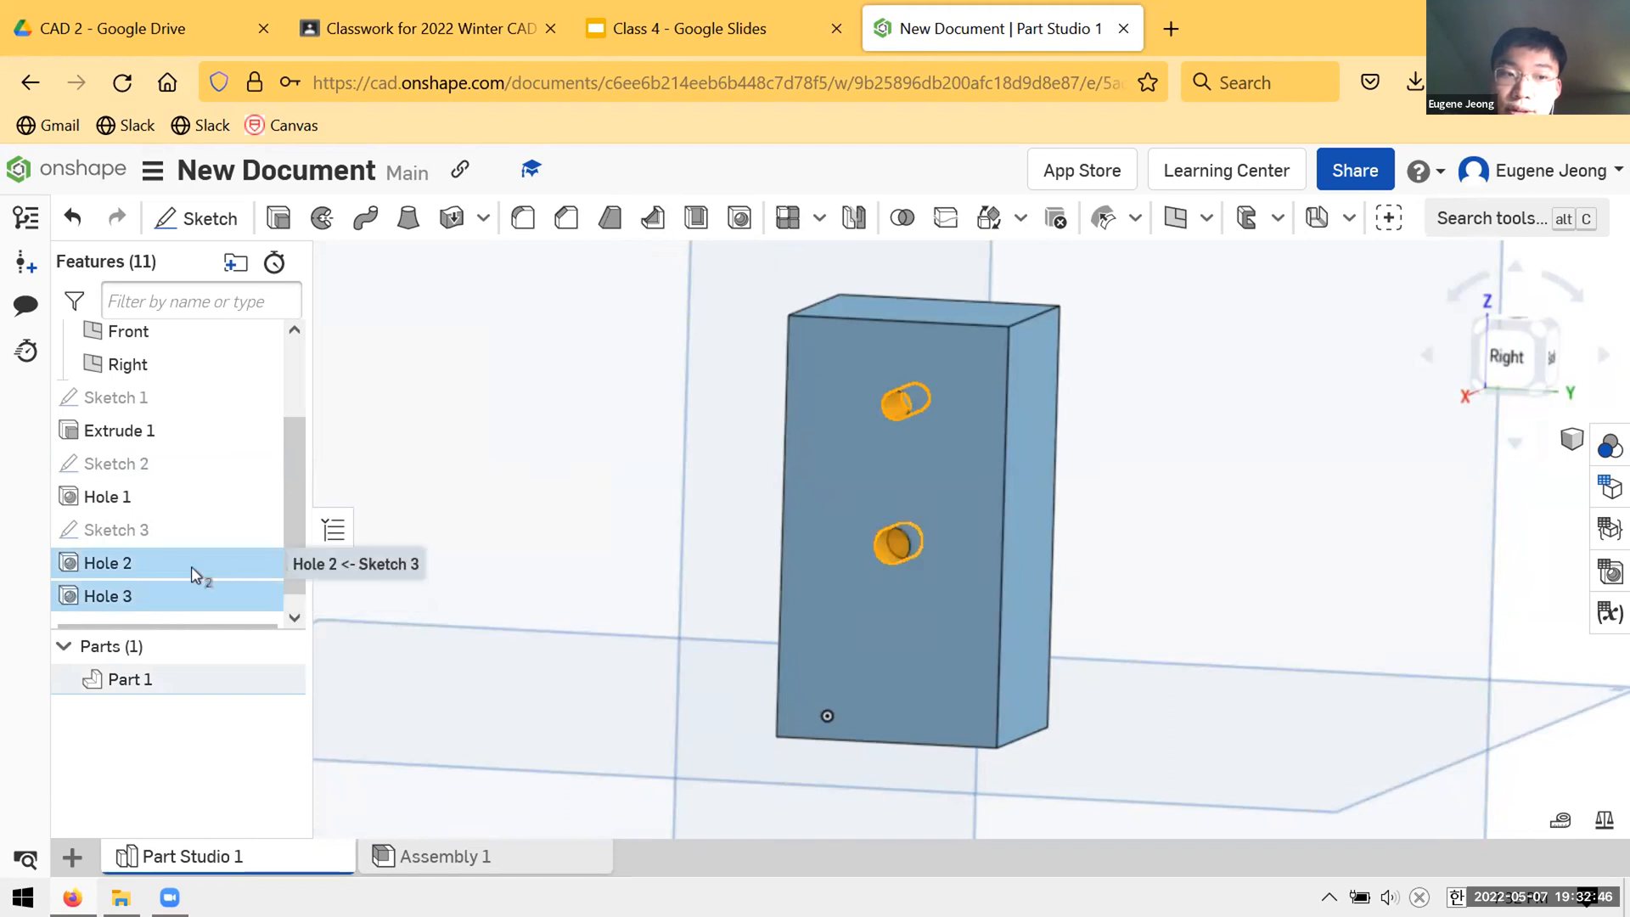
{"action": "left_click", "coordinate": [193, 595]}
{"action": "scroll", "coordinate": [584, 519], "scroll_direction": "down", "scroll_amount": 5}
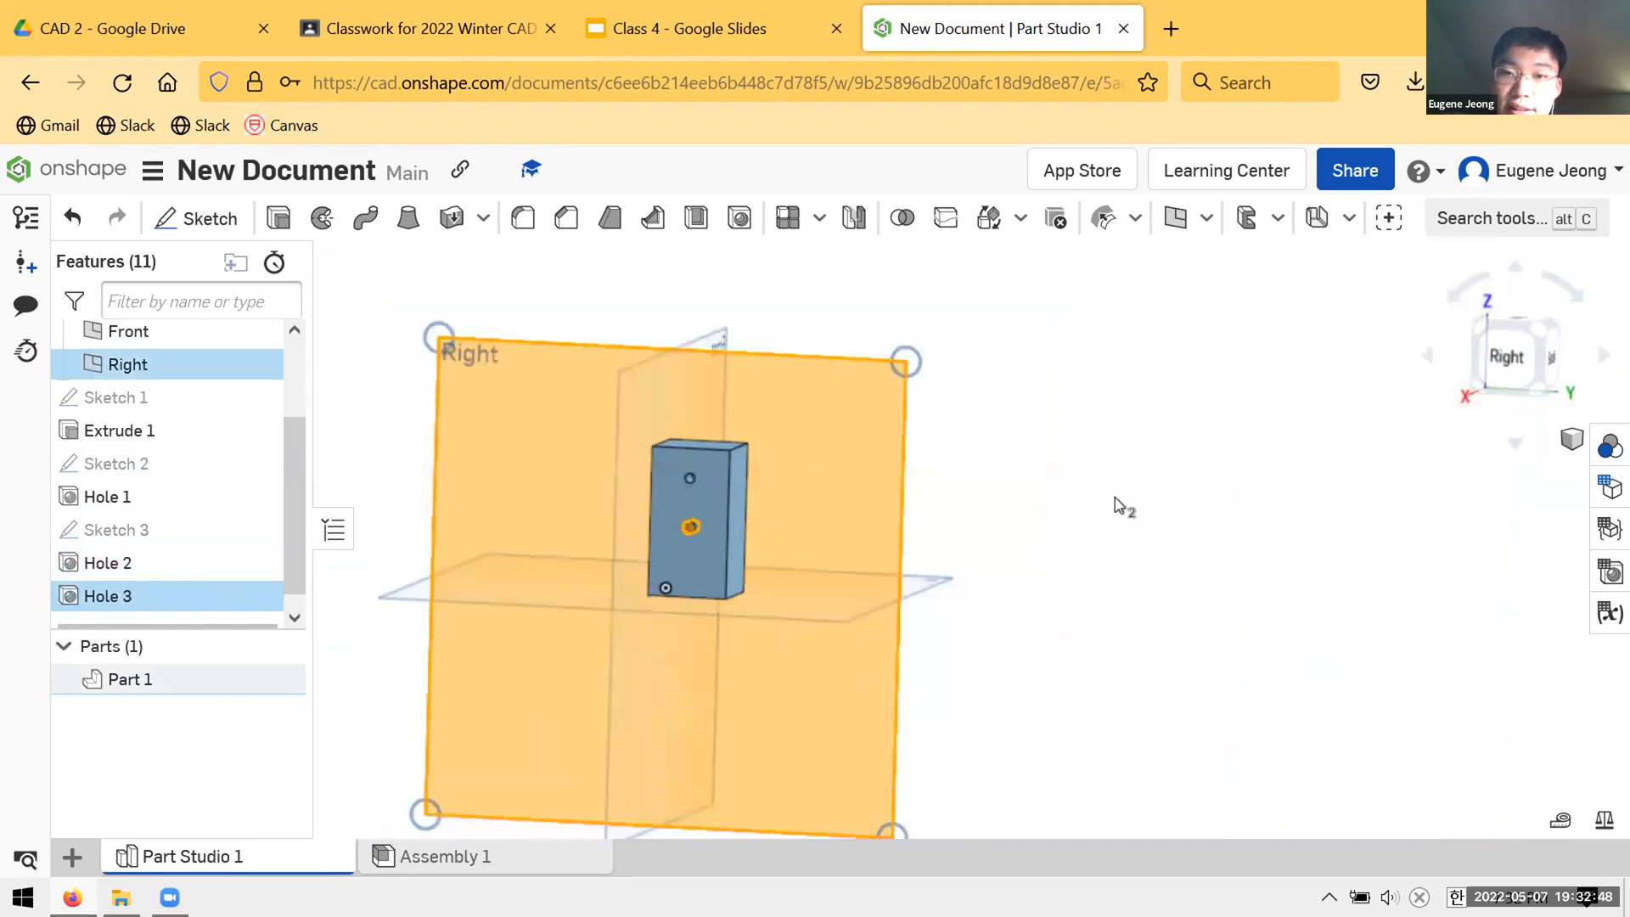
{"action": "left_click", "coordinate": [1117, 497]}
{"action": "scroll", "coordinate": [802, 505], "scroll_direction": "down", "scroll_amount": 3}
{"action": "scroll", "coordinate": [809, 518], "scroll_direction": "up", "scroll_amount": 8}
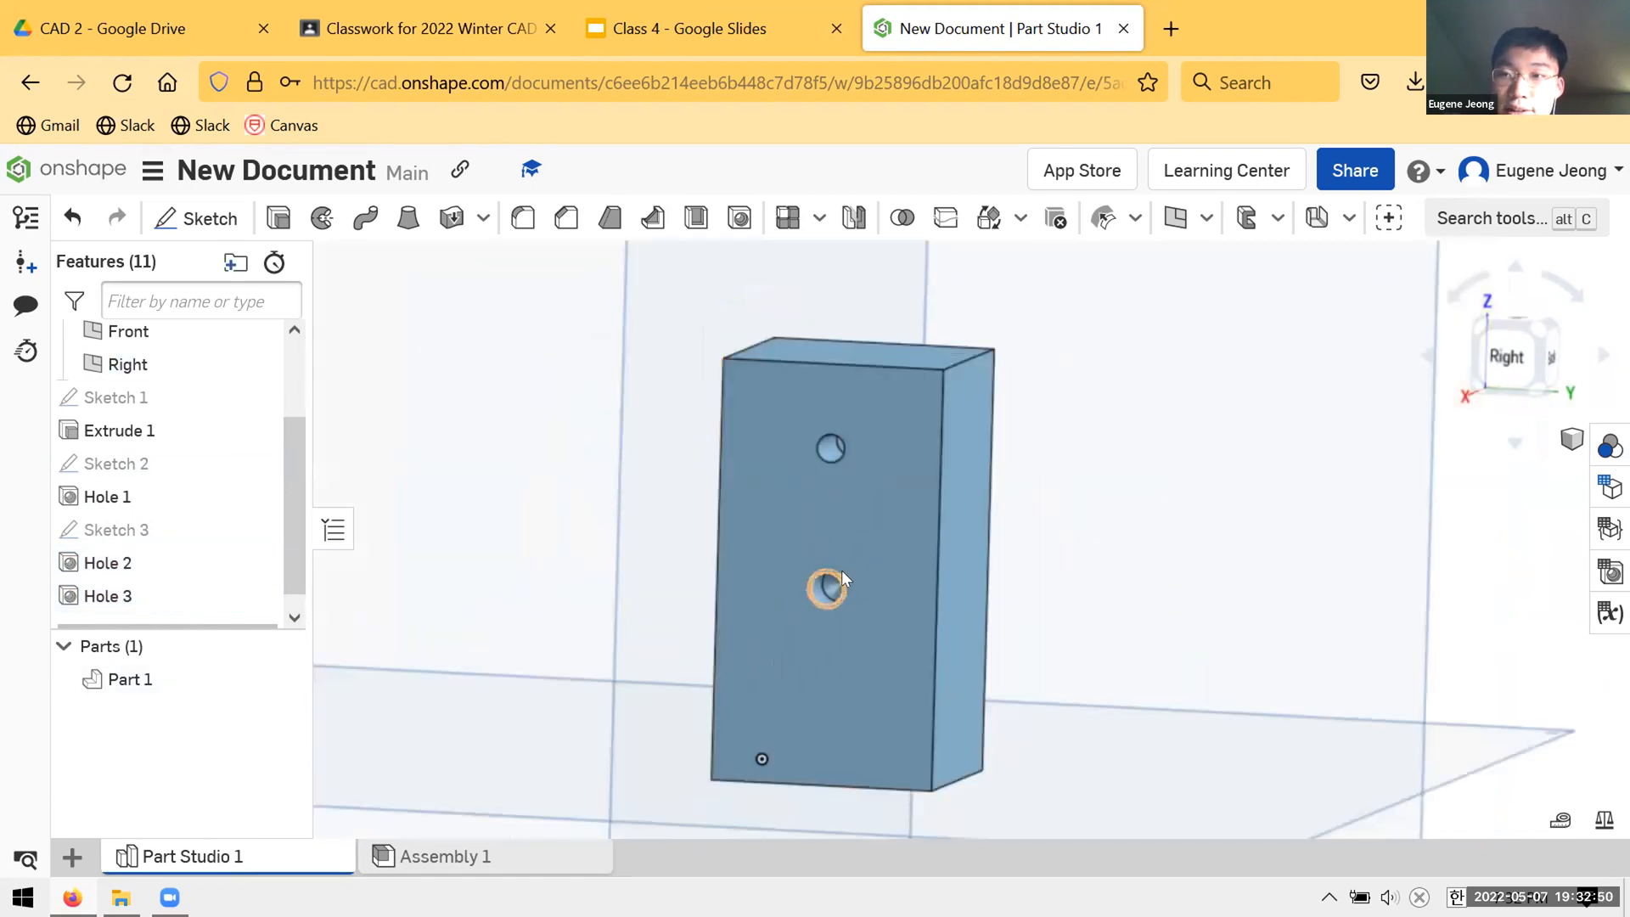
- Switch to the Class 4 presentation in Google Slides and compare the Cylinder drawing with the Crank Wheel drawing
{"action": "scroll", "coordinate": [854, 572], "scroll_direction": "down", "scroll_amount": 1}
{"action": "scroll", "coordinate": [851, 572], "scroll_direction": "down", "scroll_amount": 6}
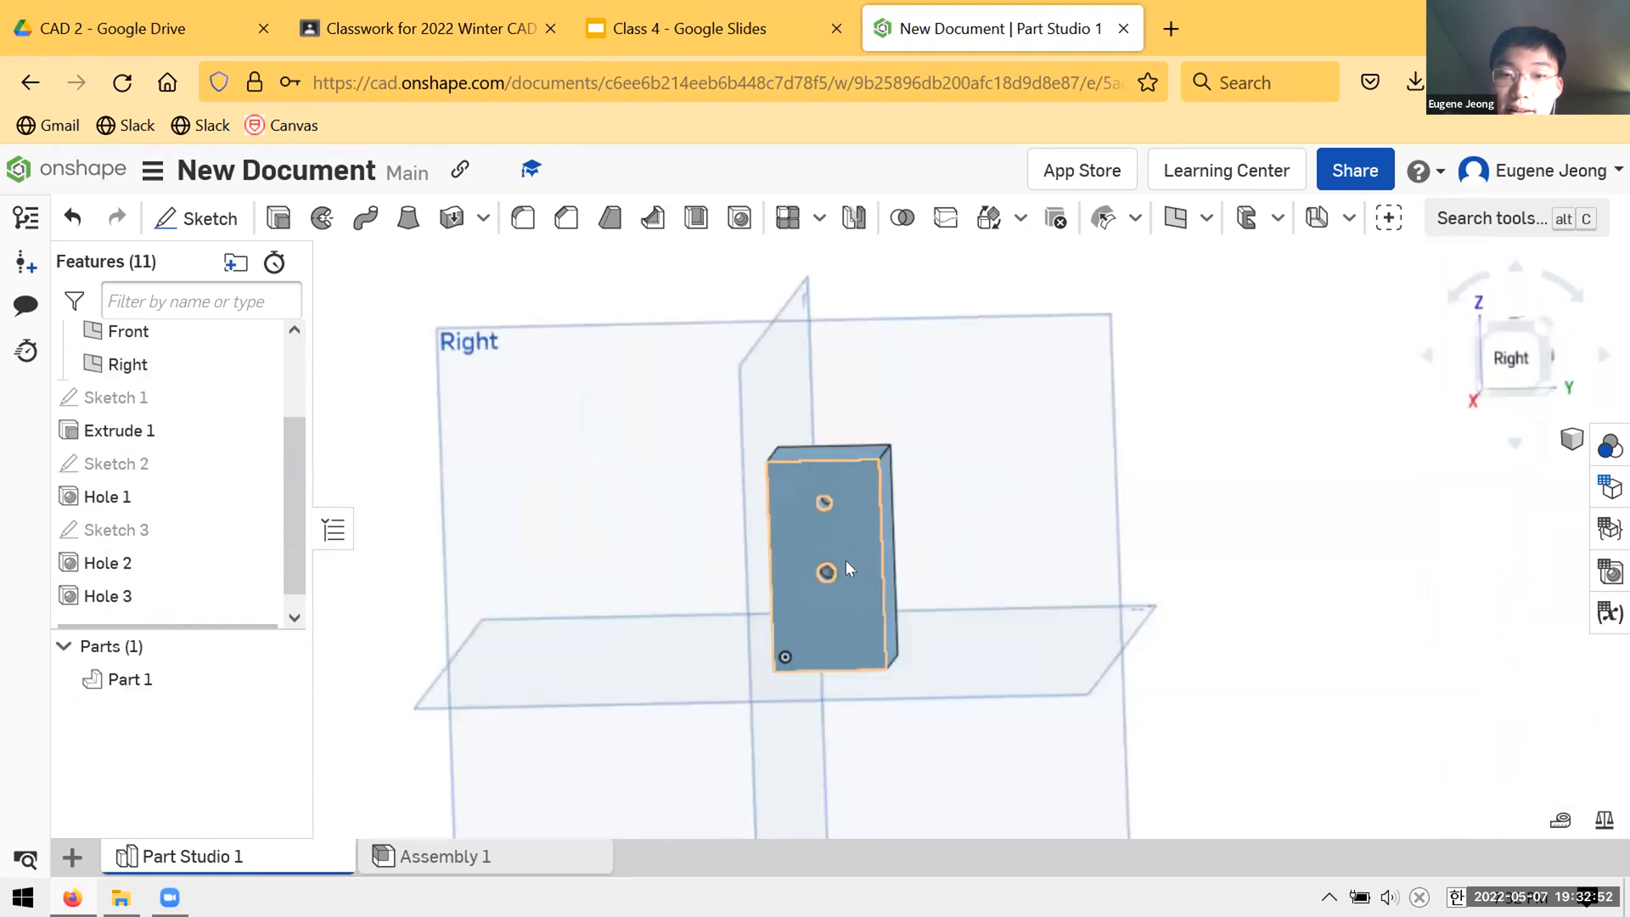
{"action": "left_click", "coordinate": [689, 28]}
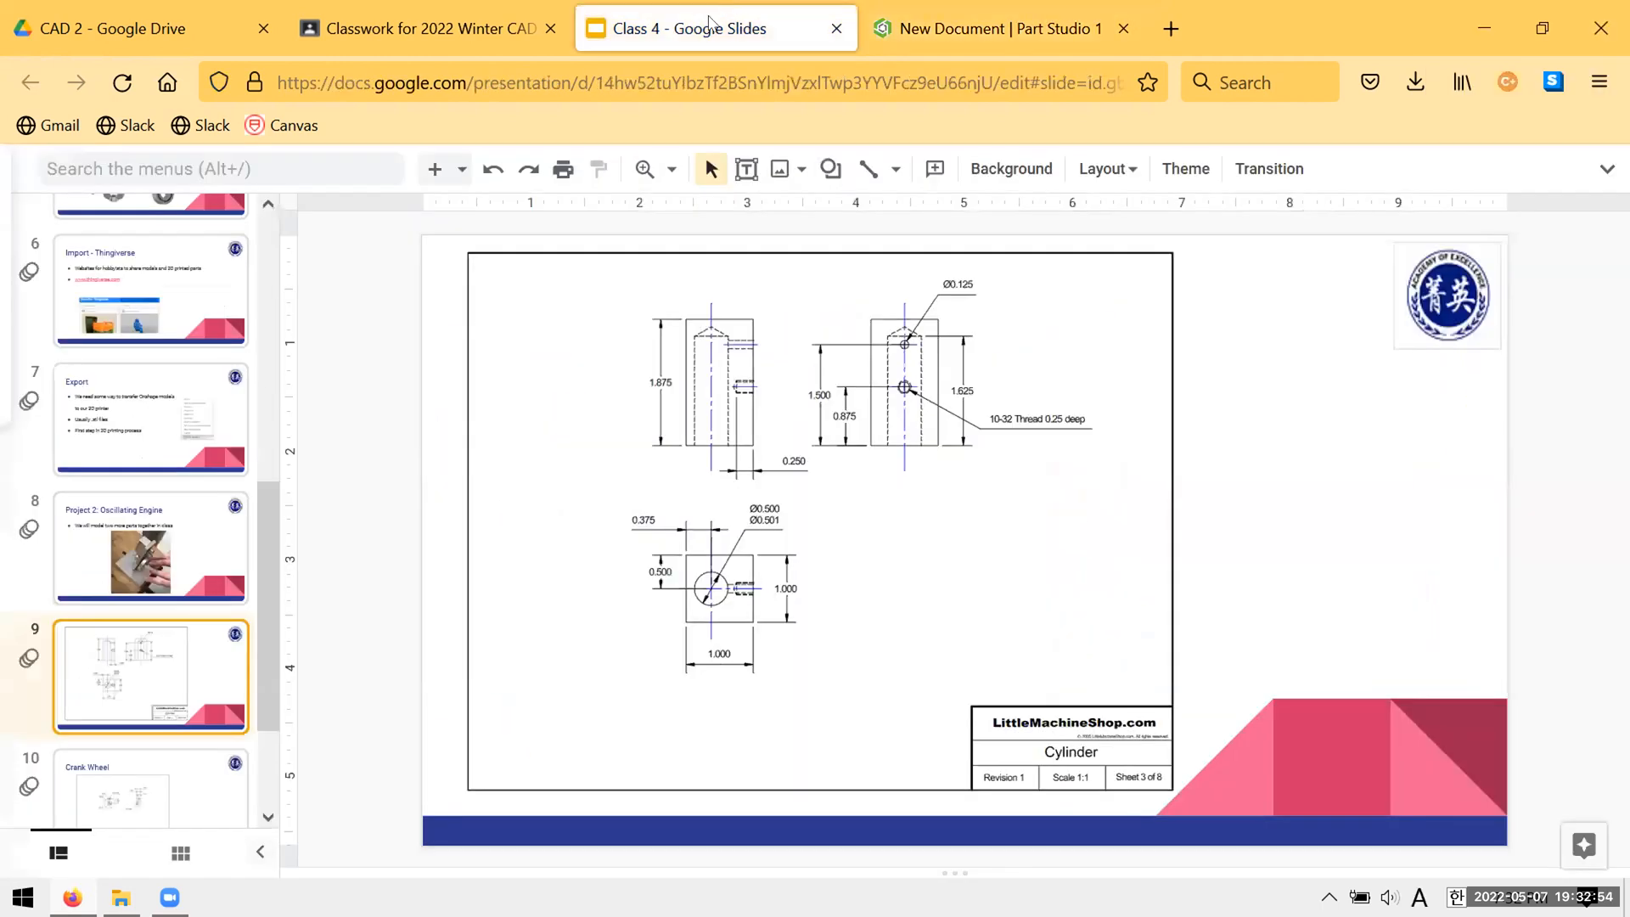
{"action": "scroll", "coordinate": [212, 608], "scroll_direction": "down", "scroll_amount": 2}
{"action": "left_click", "coordinate": [214, 649]}
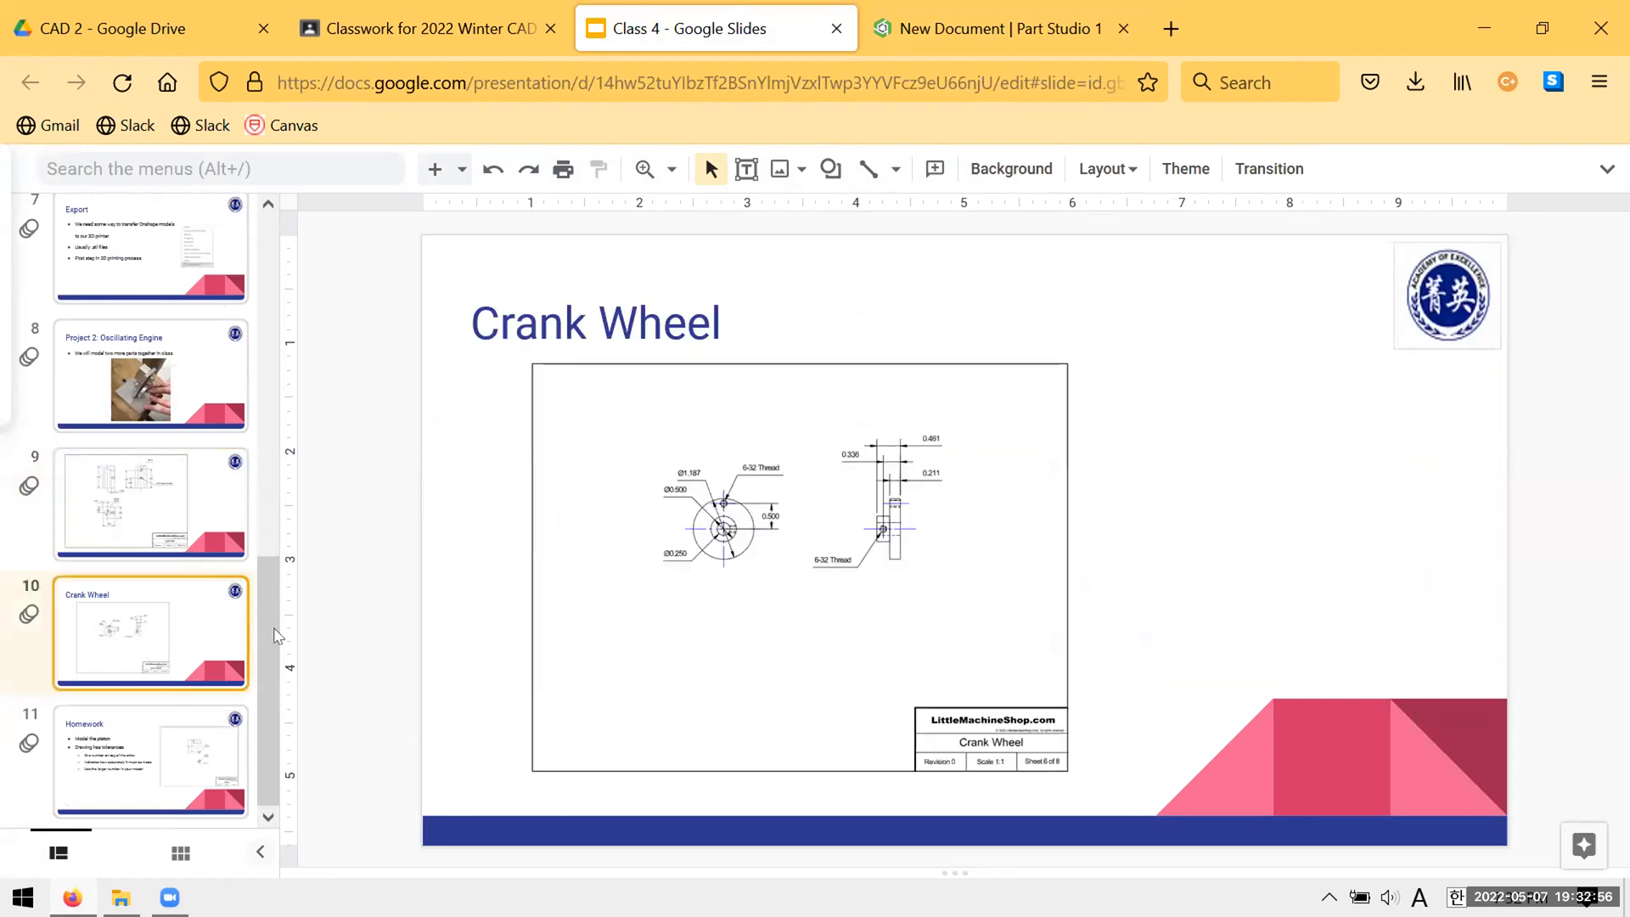
{"action": "left_click", "coordinate": [155, 518]}
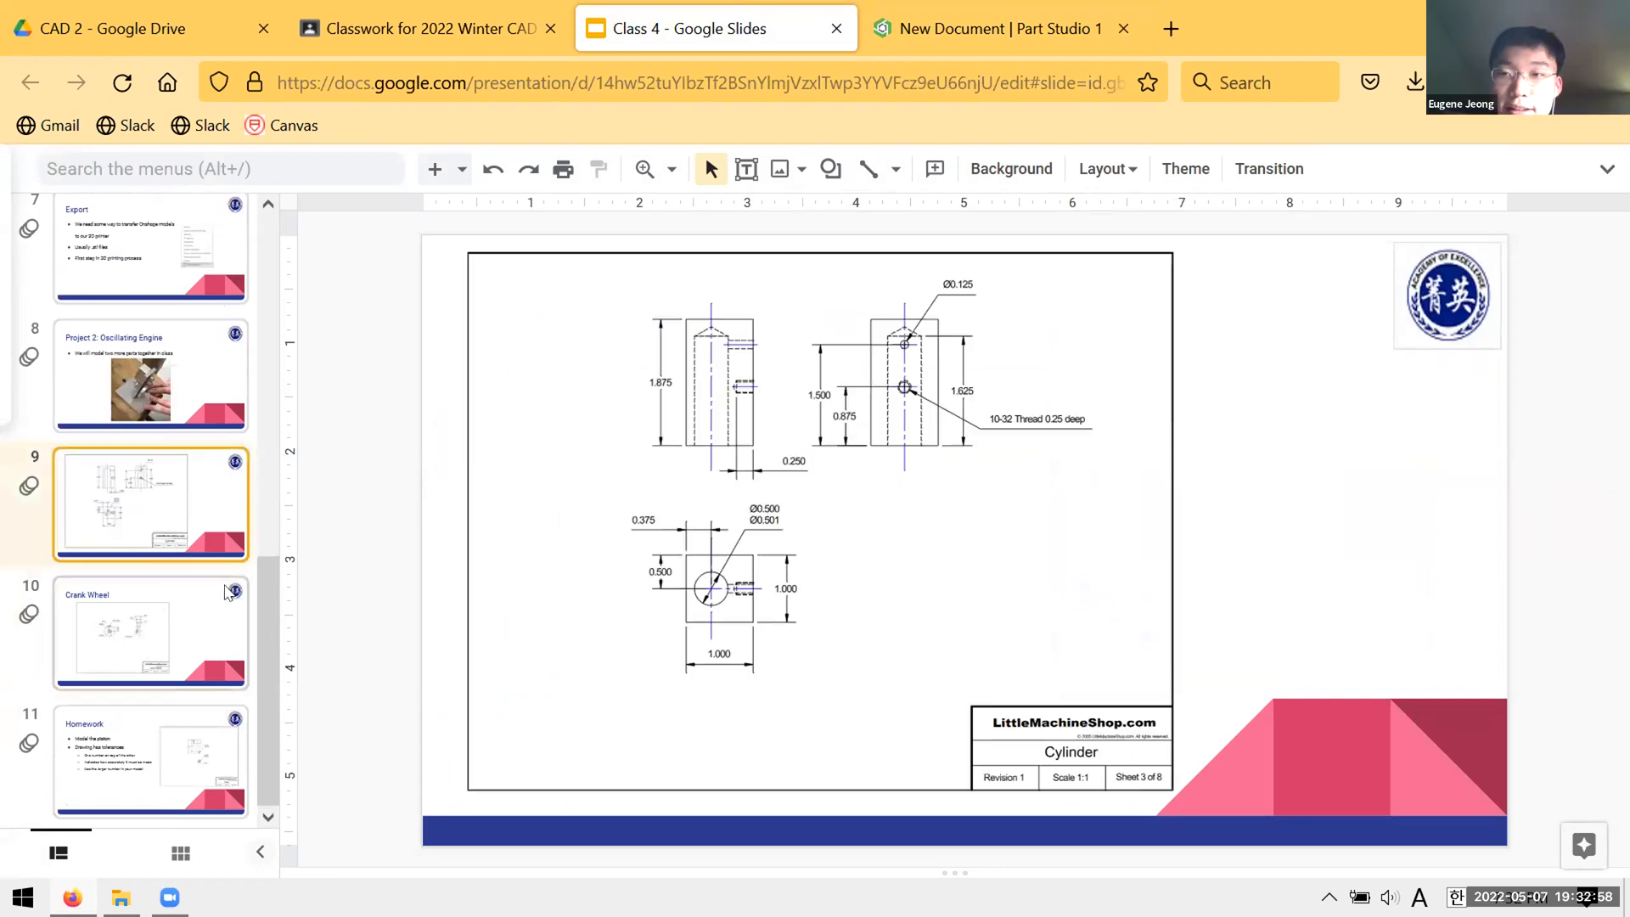
{"action": "left_click", "coordinate": [171, 626]}
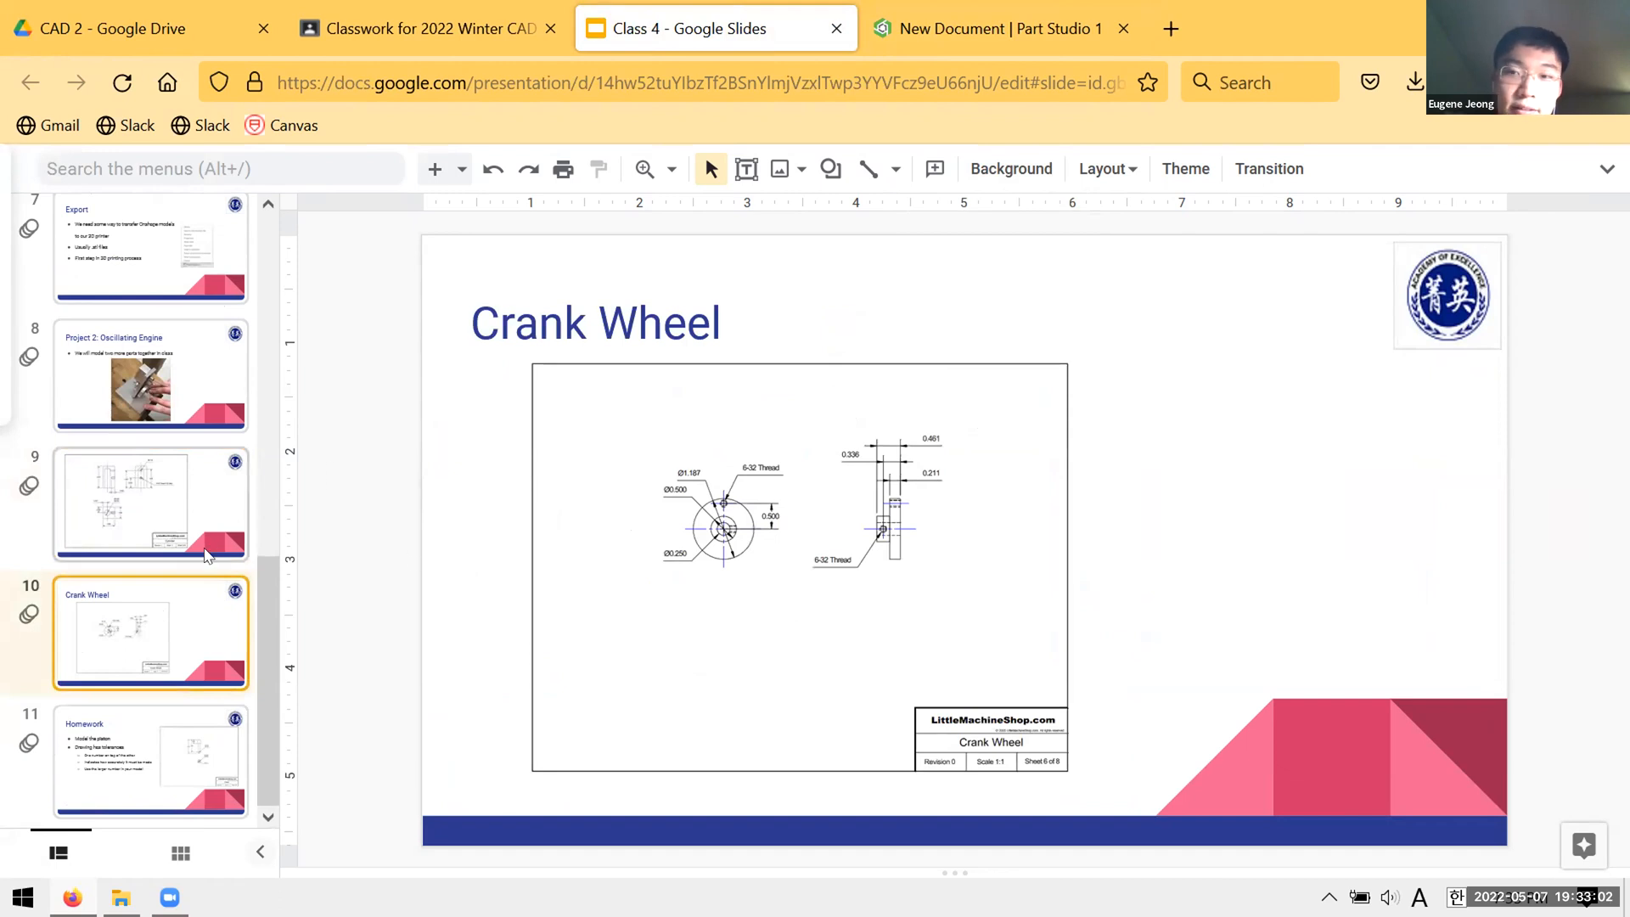
- Display the Homework slide and read the piston modelling assignment, its drawing and the notes on tolerances
{"action": "left_click", "coordinate": [157, 754]}
{"action": "left_click", "coordinate": [144, 686]}
{"action": "left_click", "coordinate": [145, 718]}
{"action": "left_click", "coordinate": [115, 683]}
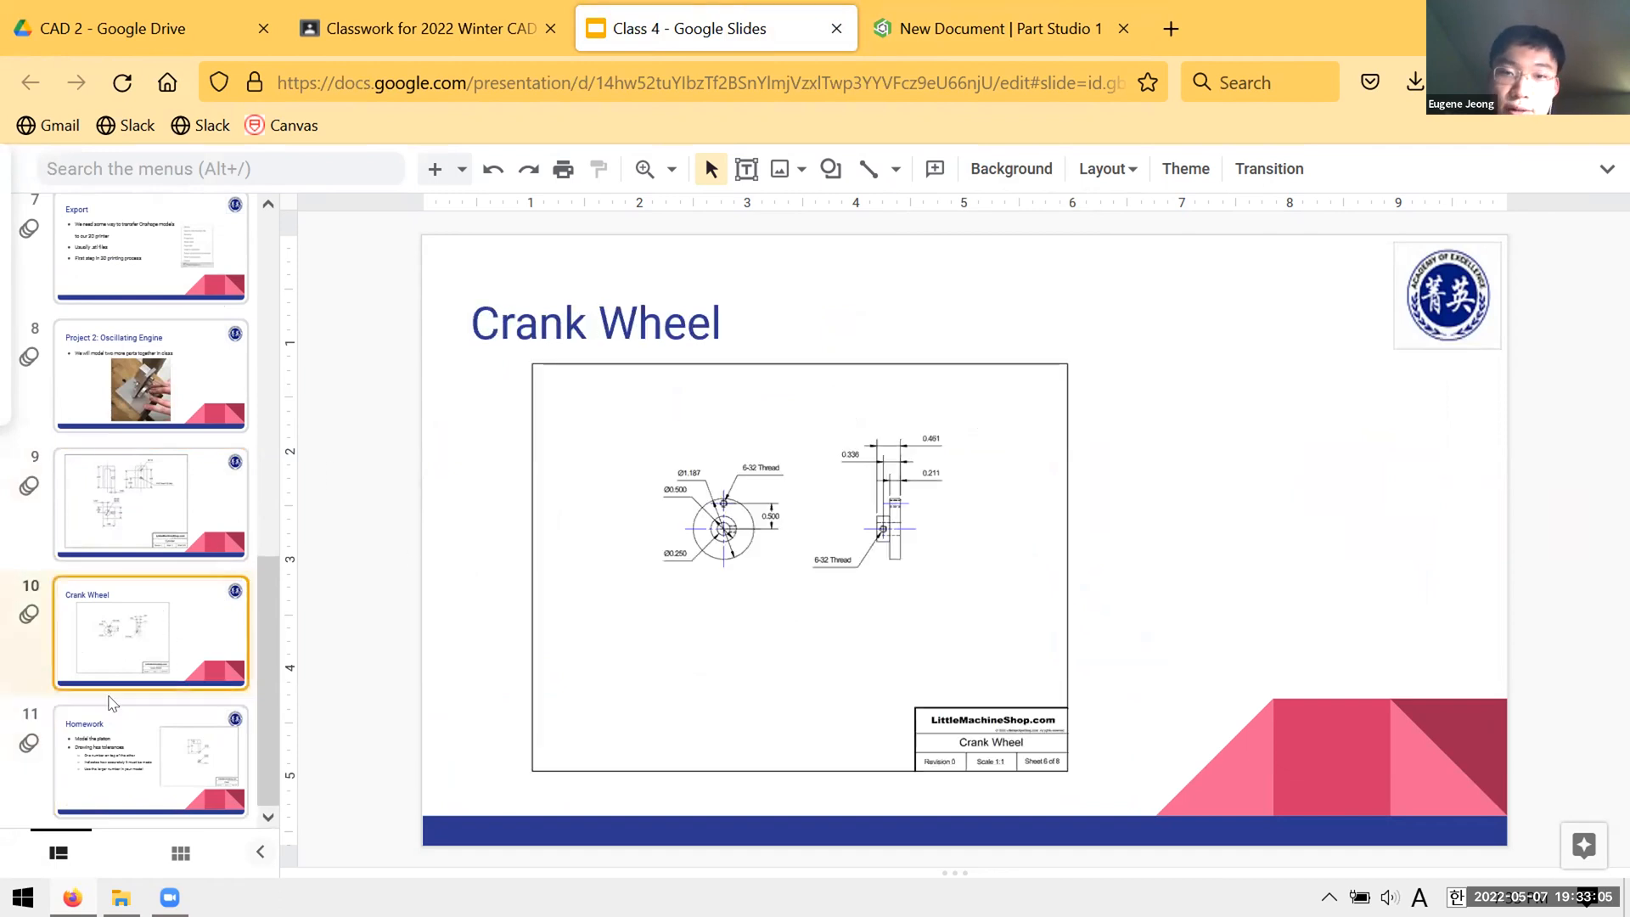
{"action": "left_click", "coordinate": [130, 781]}
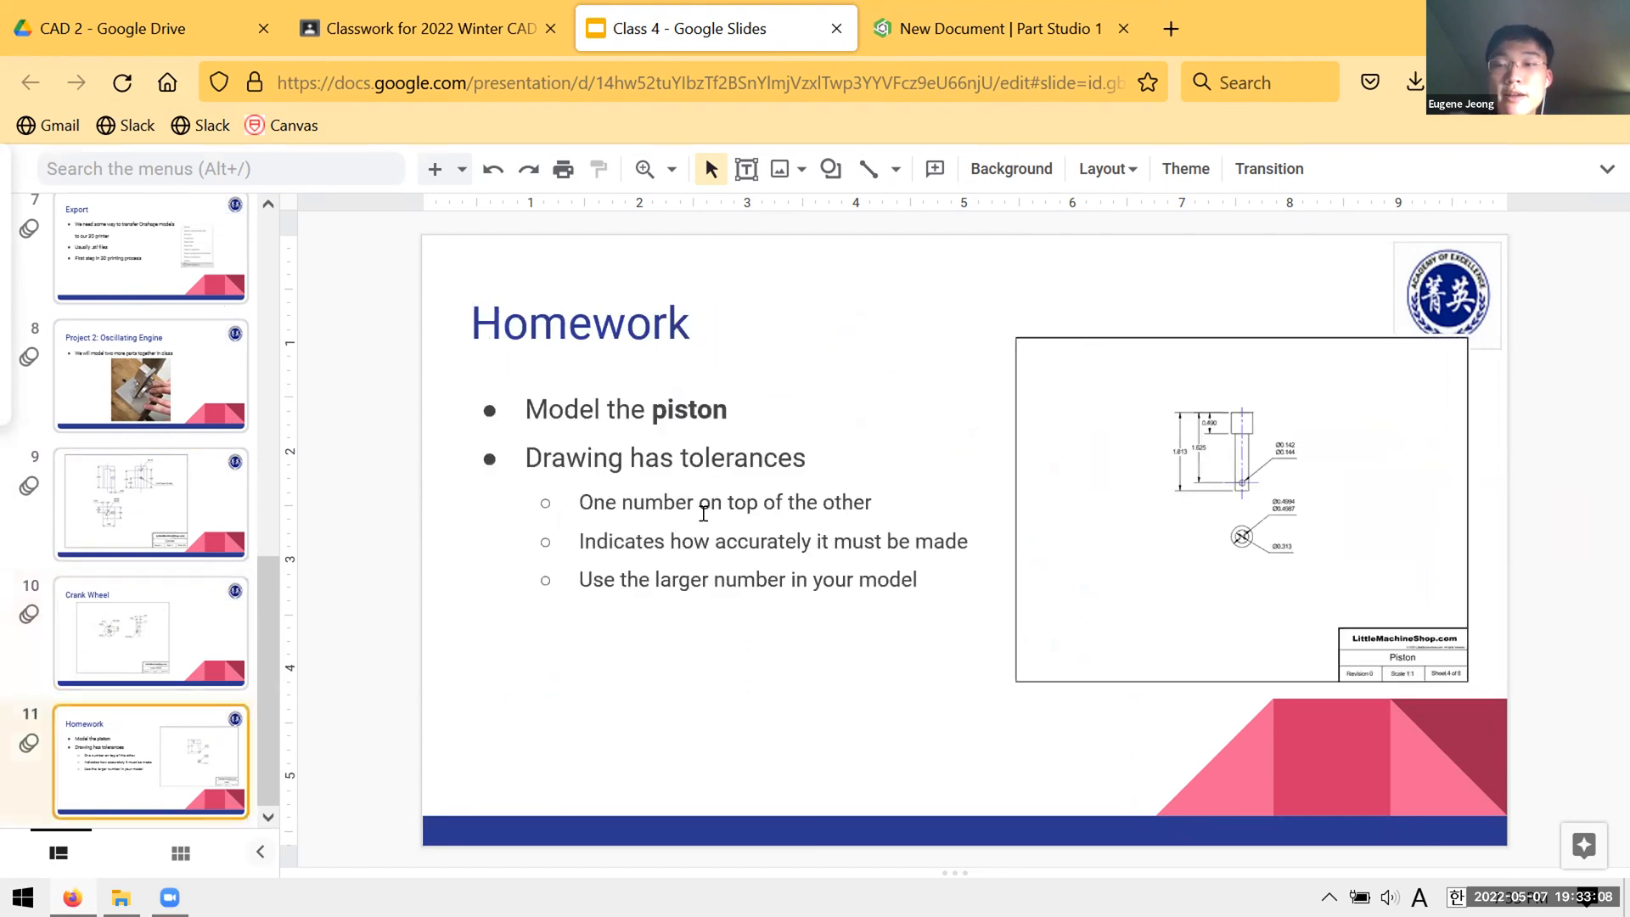